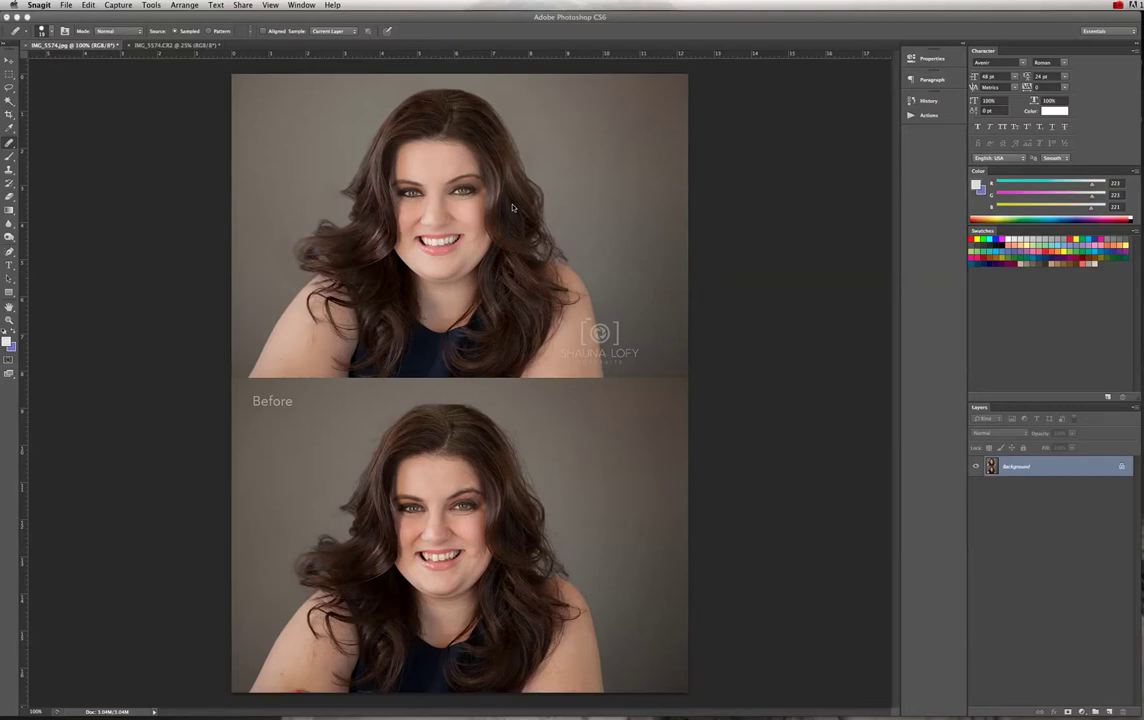
Review the actions in the Bellevue Avenue - Portrait Master Collection set.
{"action": "left_click", "coordinate": [933, 119]}
{"action": "left_click", "coordinate": [931, 118]}
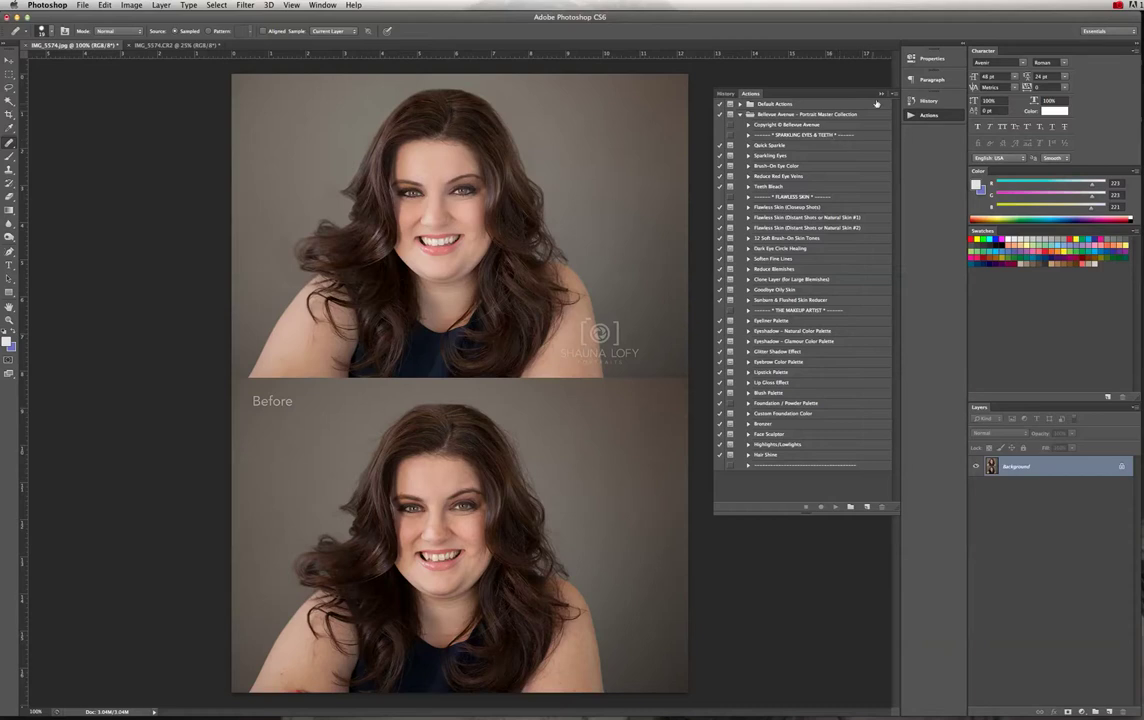
{"action": "left_click", "coordinate": [786, 84]}
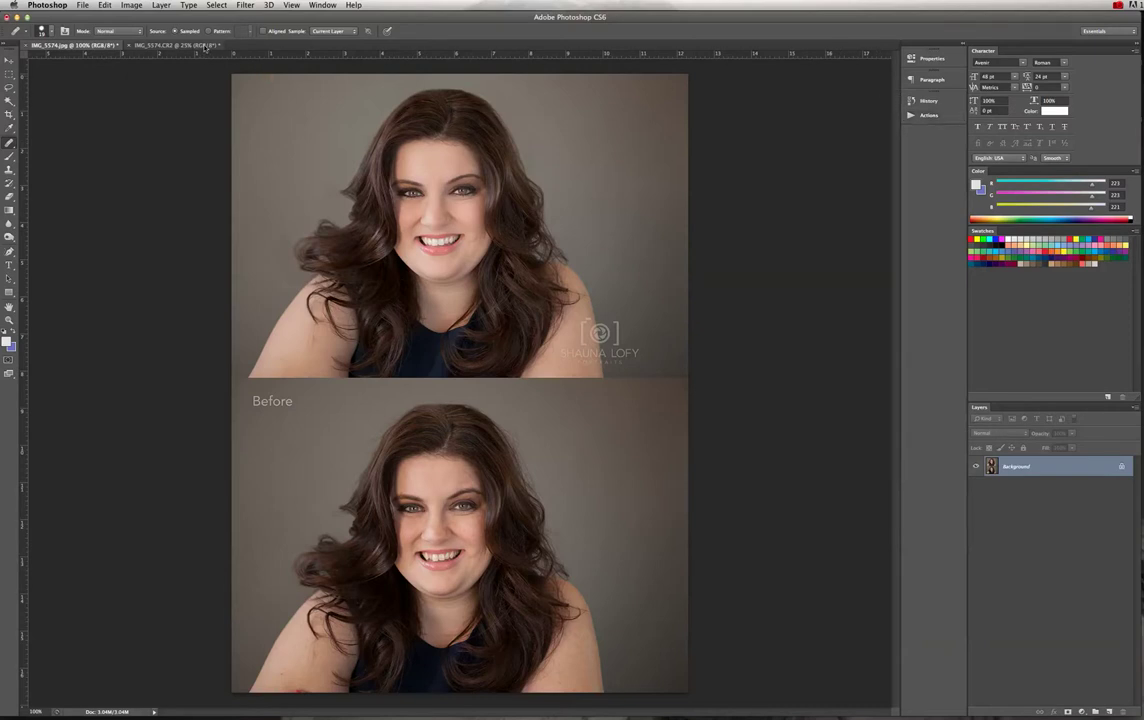
Switch to the IMG_5574.CR2 document and zoom in on the woman's face.
{"action": "left_click", "coordinate": [190, 45]}
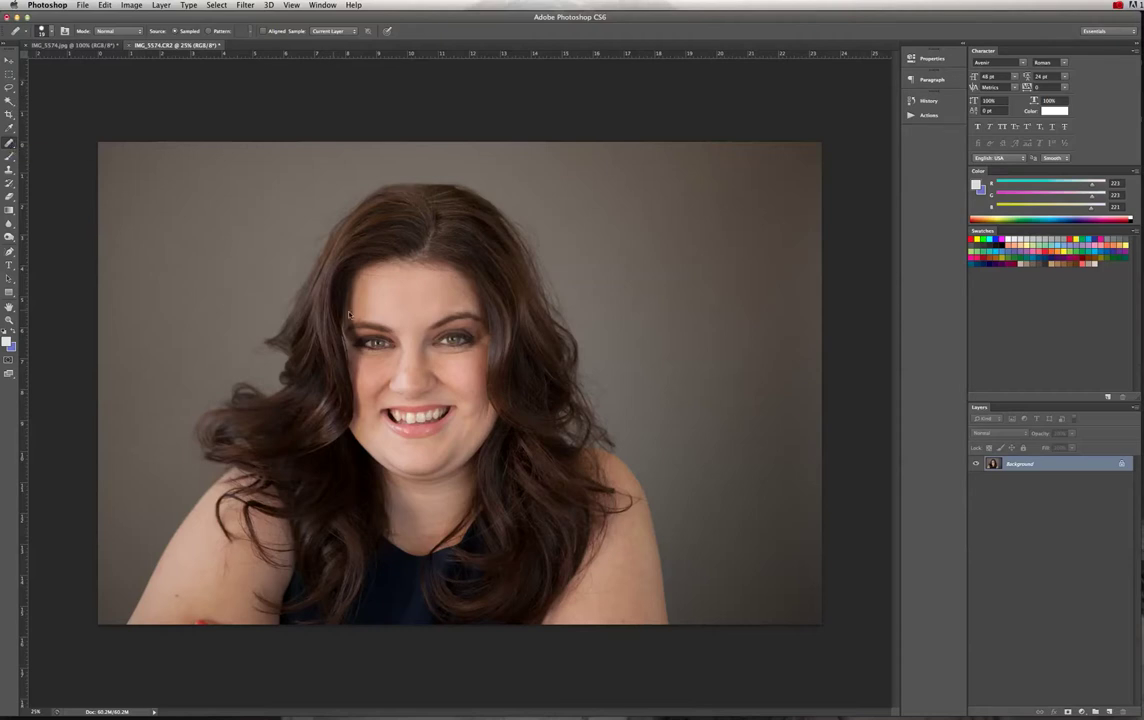
{"action": "key", "text": "super+space"}
{"action": "left_click_drag", "start_coordinate": [384, 289], "coordinate": [419, 309]}
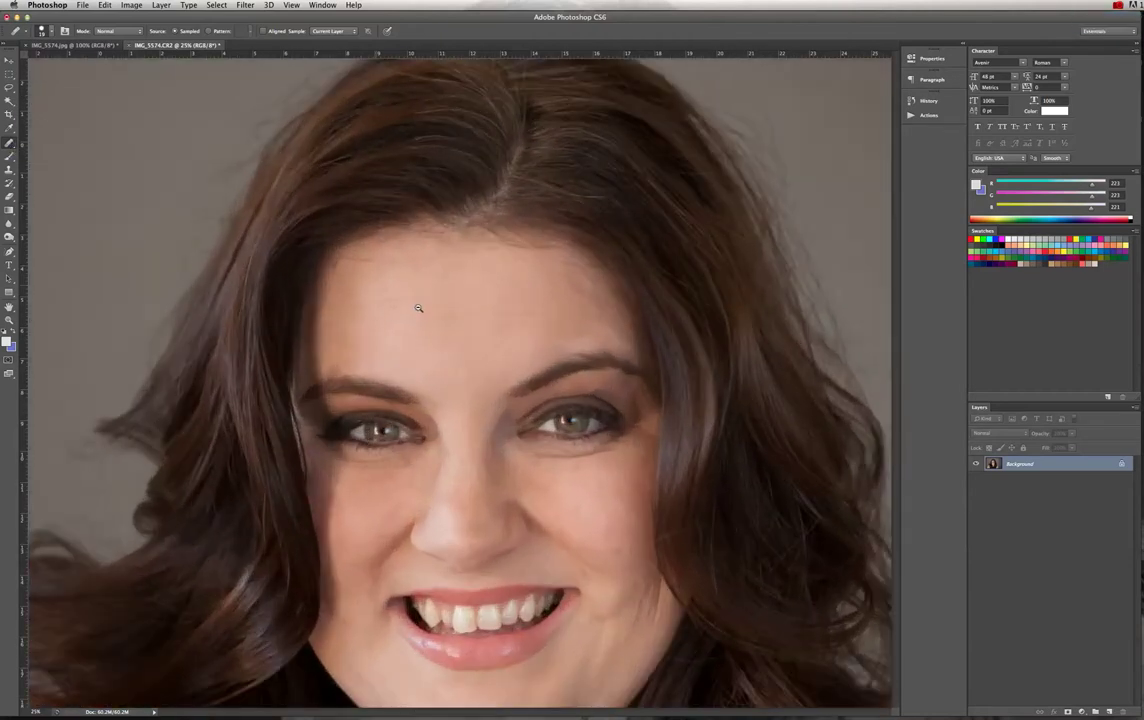
{"action": "key", "text": "space"}
{"action": "left_click_drag", "start_coordinate": [493, 327], "coordinate": [485, 276]}
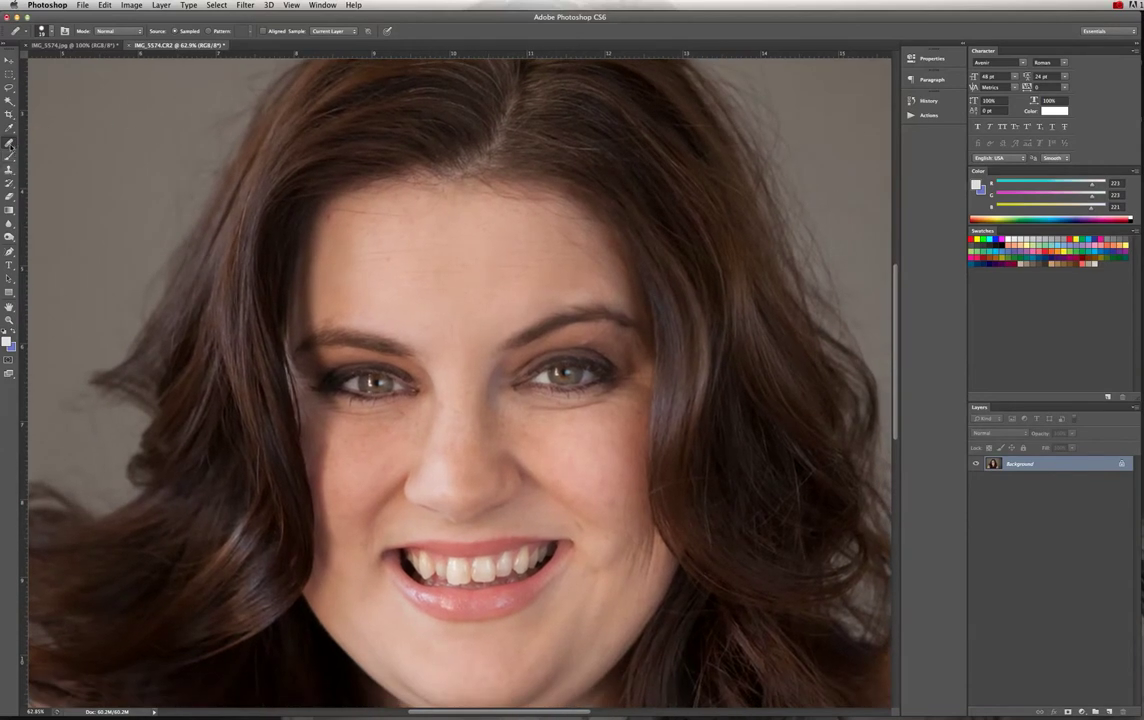
Try patching the red forehead blemish near the hairline with clean skin using the Patch Tool, and deselect.
{"action": "left_click", "coordinate": [10, 143]}
{"action": "left_click", "coordinate": [45, 159]}
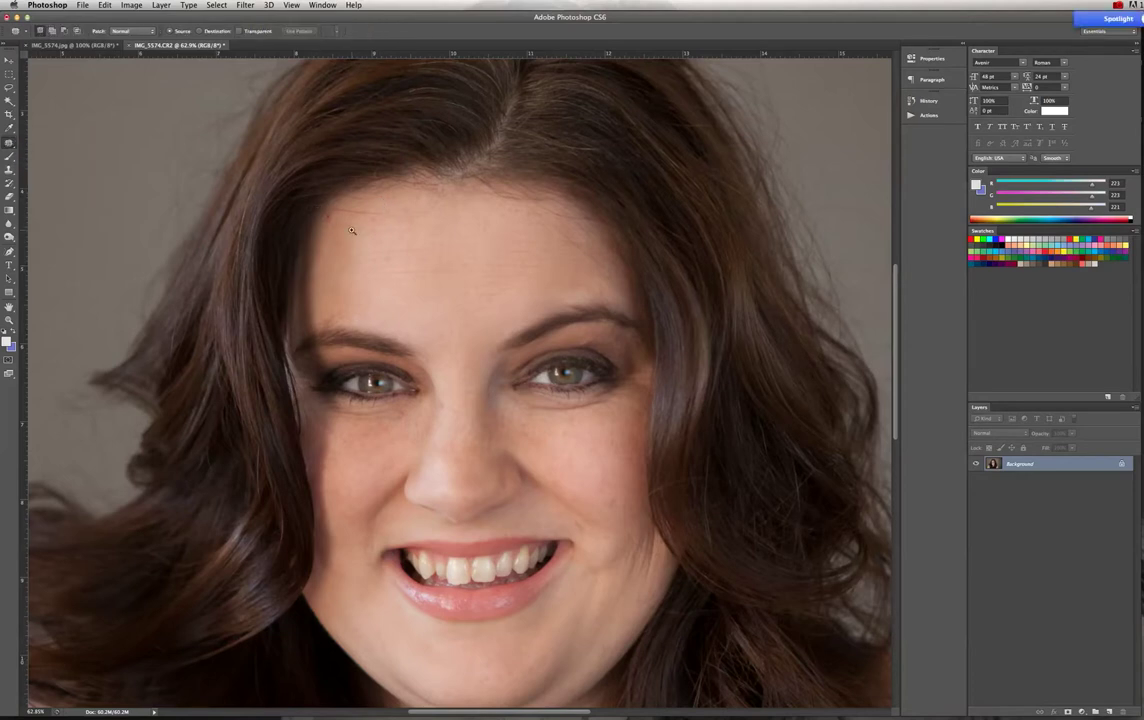
{"action": "scroll", "coordinate": [329, 208], "scroll_direction": "up", "scroll_amount": 5}
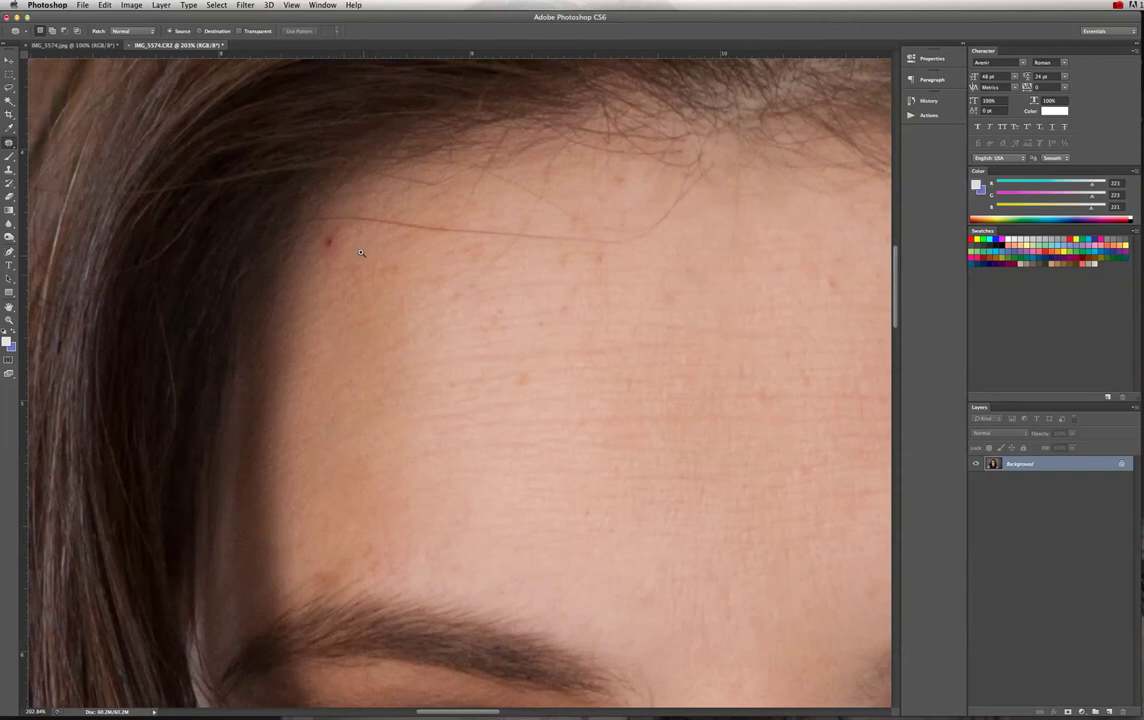
{"action": "mouse_move", "coordinate": [339, 238]}
{"action": "left_mouse_down"}
{"action": "mouse_move", "coordinate": [319, 237]}
{"action": "mouse_move", "coordinate": [345, 255]}
{"action": "mouse_move", "coordinate": [345, 242]}
{"action": "mouse_move", "coordinate": [335, 235]}
{"action": "mouse_move", "coordinate": [327, 276]}
{"action": "mouse_move", "coordinate": [347, 263]}
{"action": "mouse_move", "coordinate": [326, 278]}
{"action": "left_mouse_up"}
{"action": "key", "text": "ctrl+d"}
Revert the image to its Open history state, discarding the patch.
{"action": "left_click", "coordinate": [929, 103]}
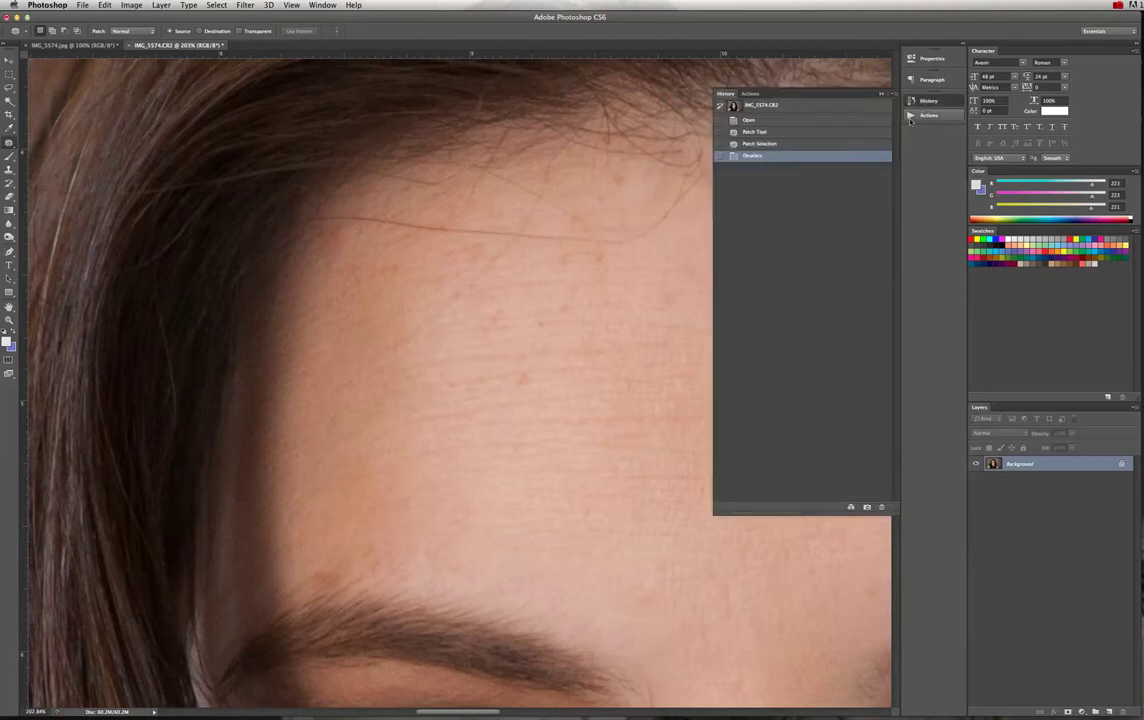
{"action": "left_click", "coordinate": [775, 120]}
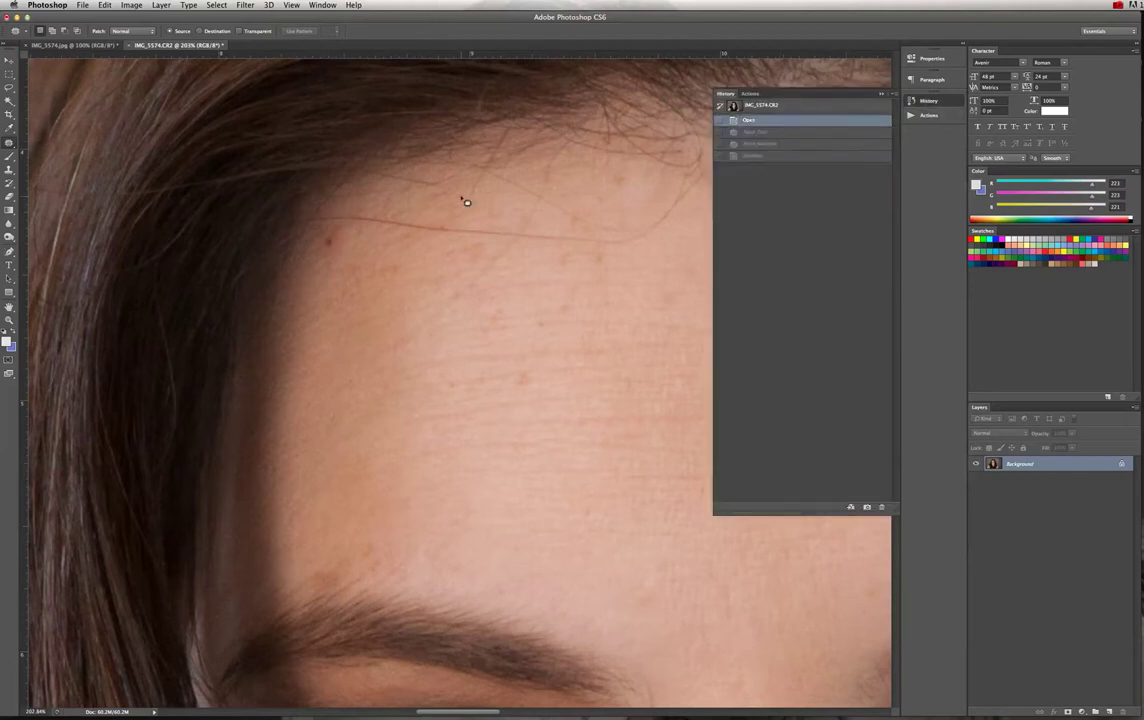
{"action": "left_click", "coordinate": [882, 94]}
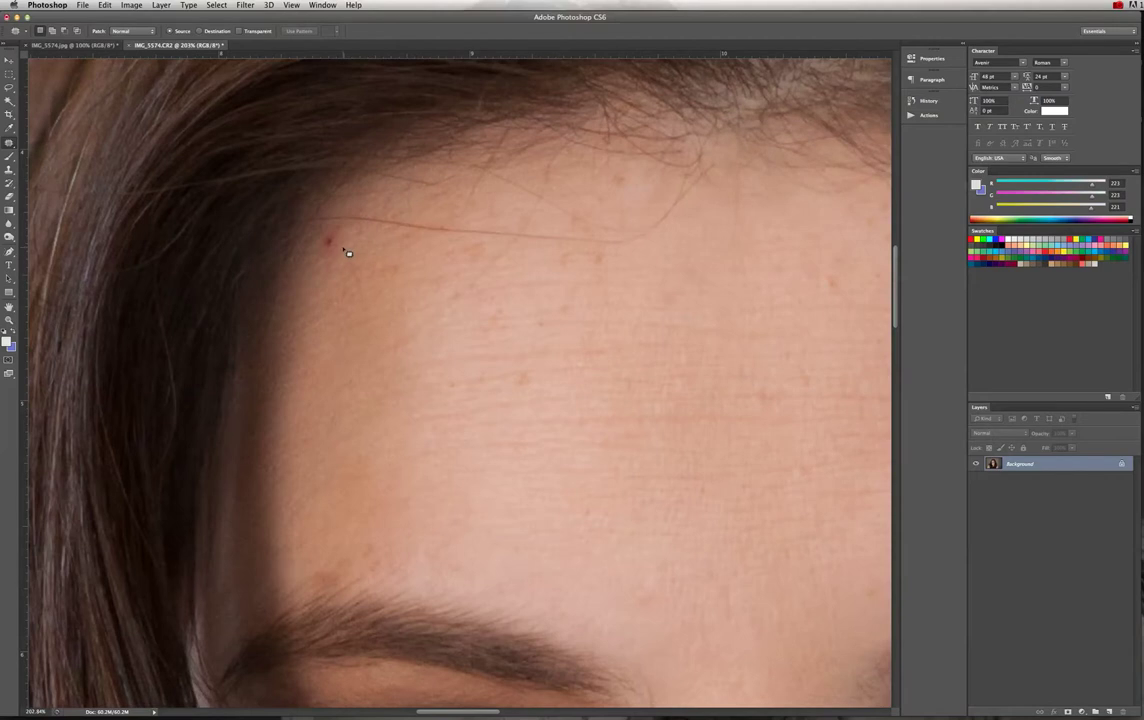
Try removing the red forehead blemish with the Healing Brush, and revert to the Open history state.
{"action": "left_click", "coordinate": [10, 143]}
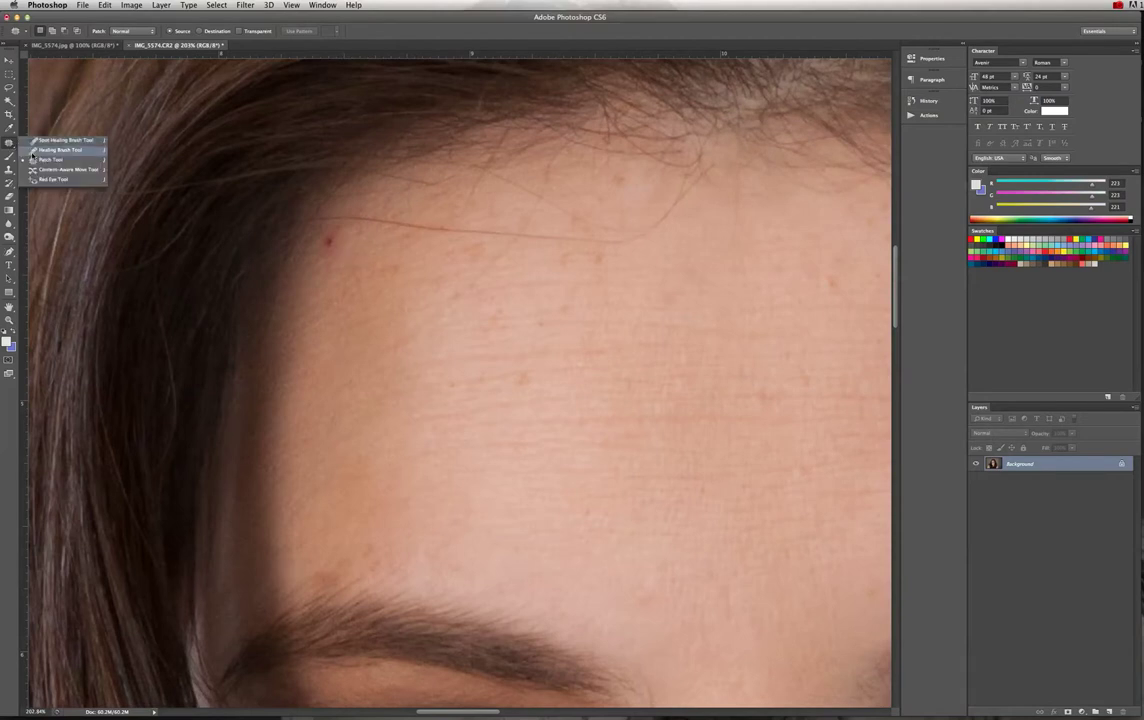
{"action": "left_click", "coordinate": [40, 149]}
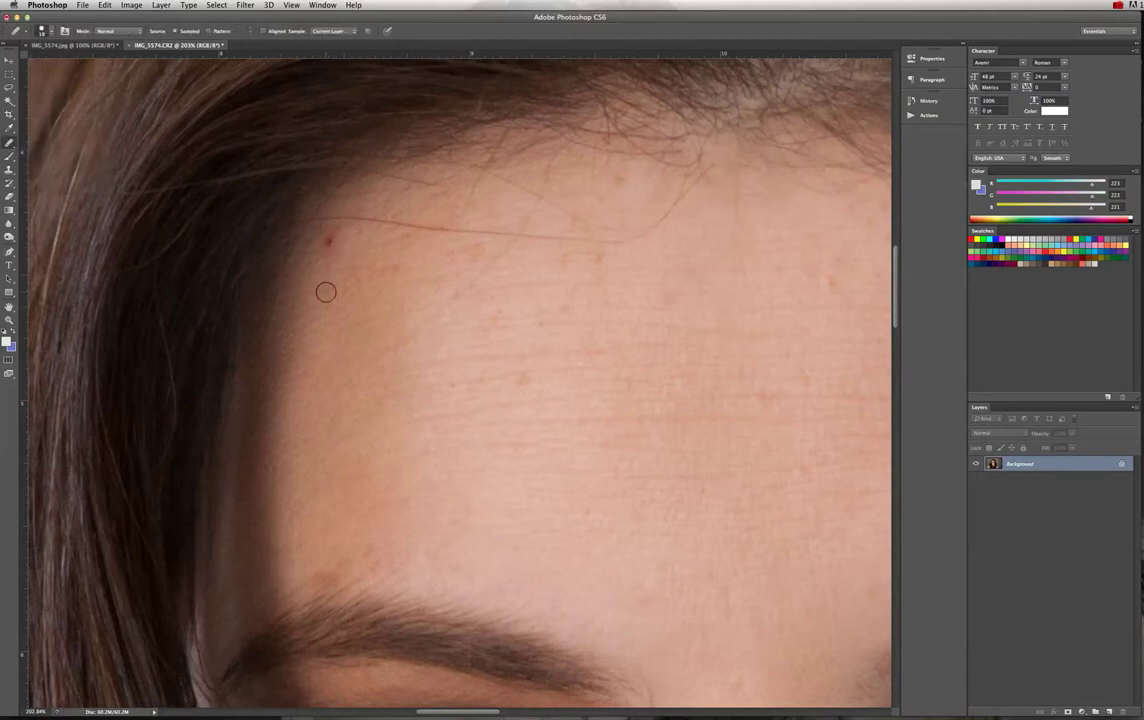
{"action": "key", "text": "alt"}
{"action": "left_click", "coordinate": [328, 242]}
{"action": "left_click", "coordinate": [396, 276]}
{"action": "left_click", "coordinate": [930, 103]}
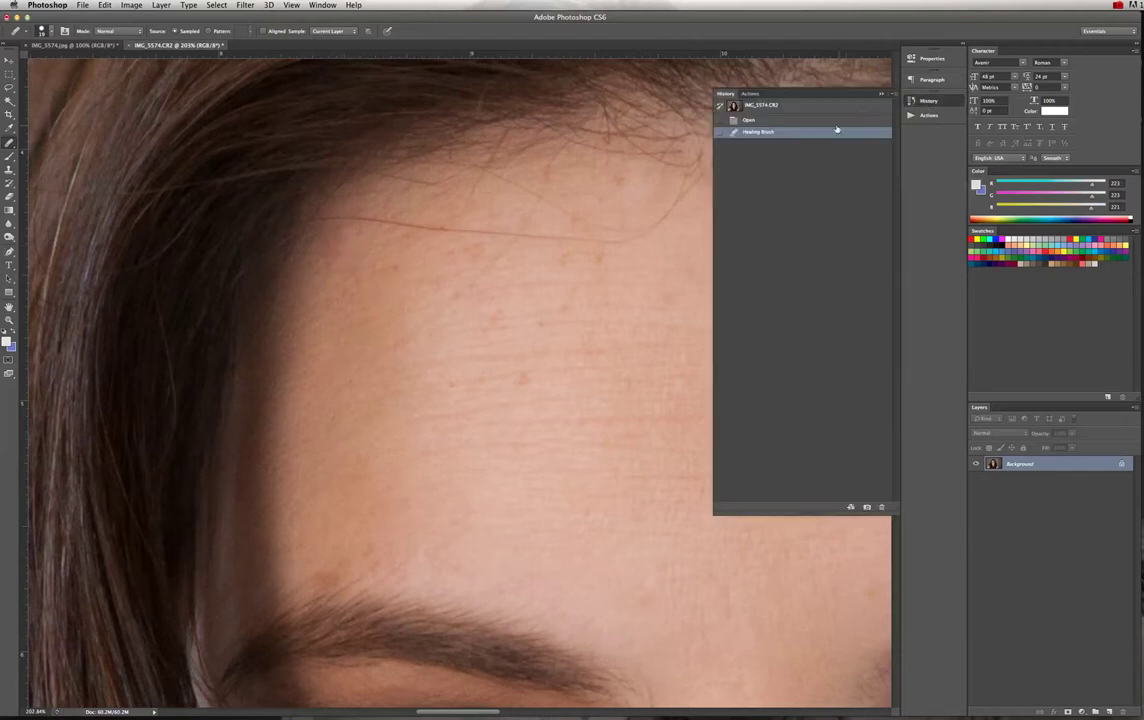
{"action": "left_click", "coordinate": [784, 120]}
Try cloning nearby skin over the red forehead blemish with a small, soft Clone Stamp brush, raising its opacity to 71%.
{"action": "left_click", "coordinate": [9, 169]}
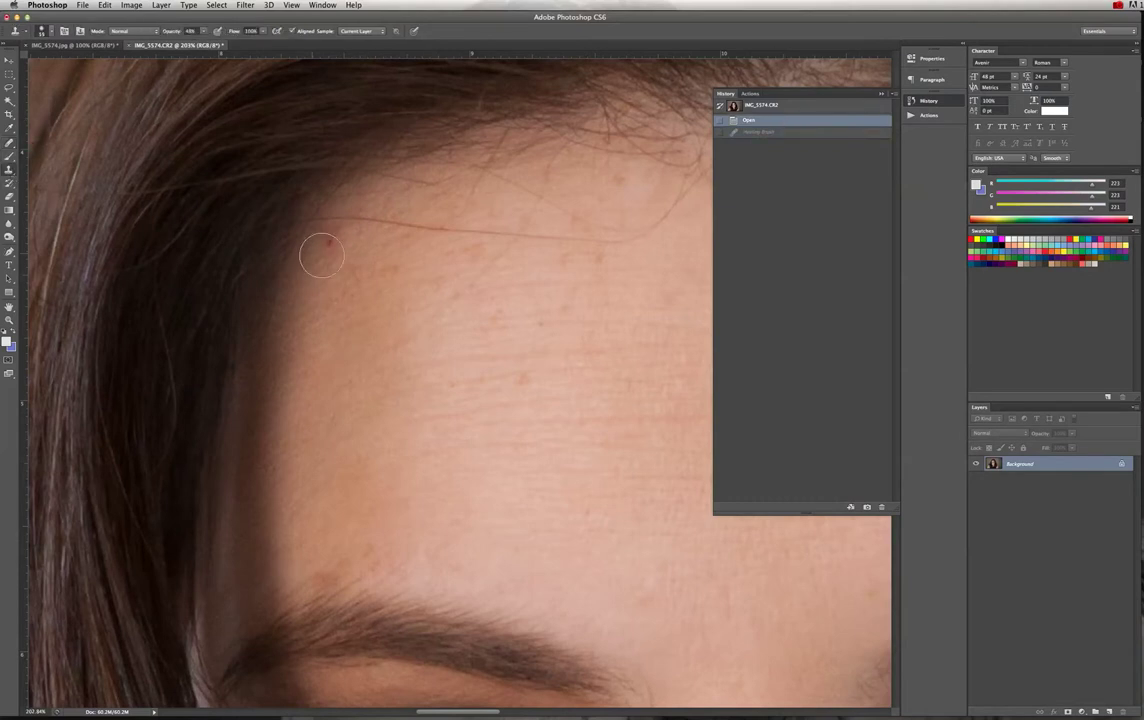
{"action": "left_click", "coordinate": [44, 30]}
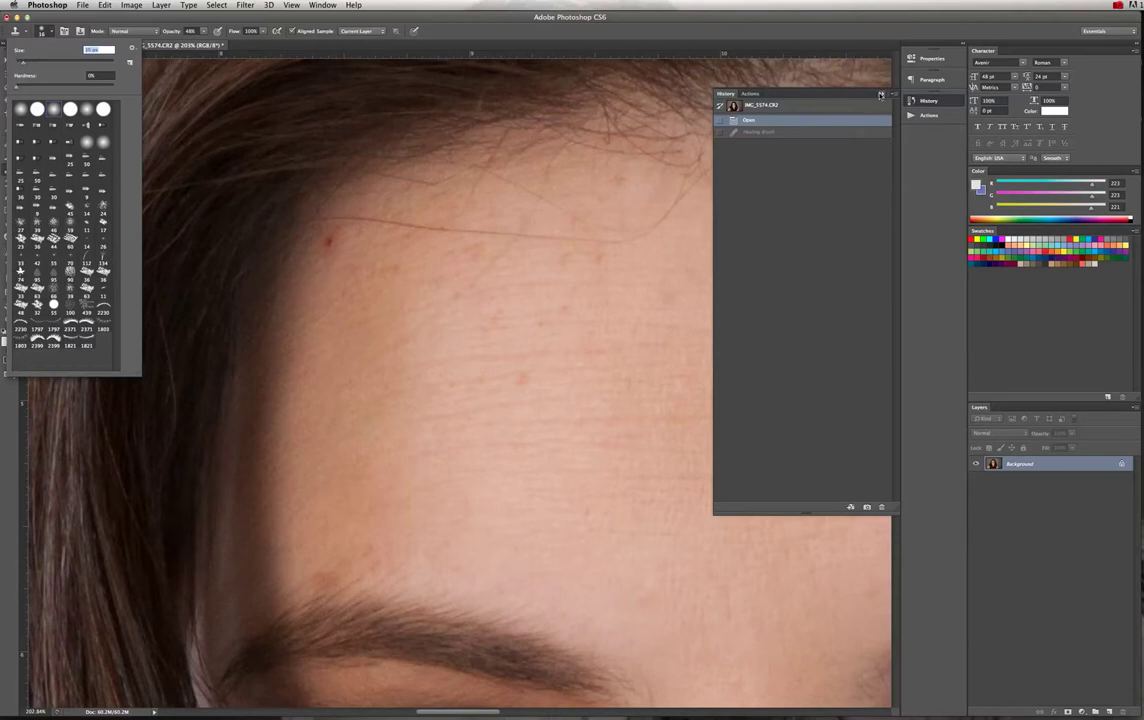
{"action": "left_click", "coordinate": [880, 95]}
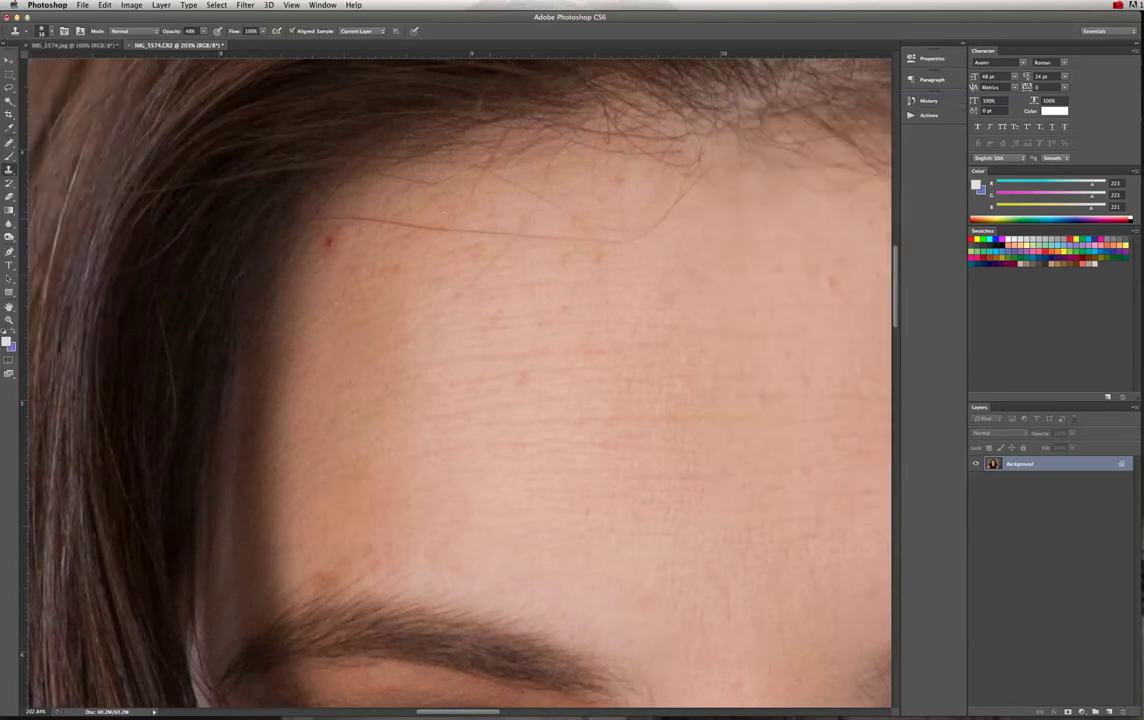
{"action": "left_click", "coordinate": [323, 263], "text": "alt"}
{"action": "left_click", "coordinate": [330, 241]}
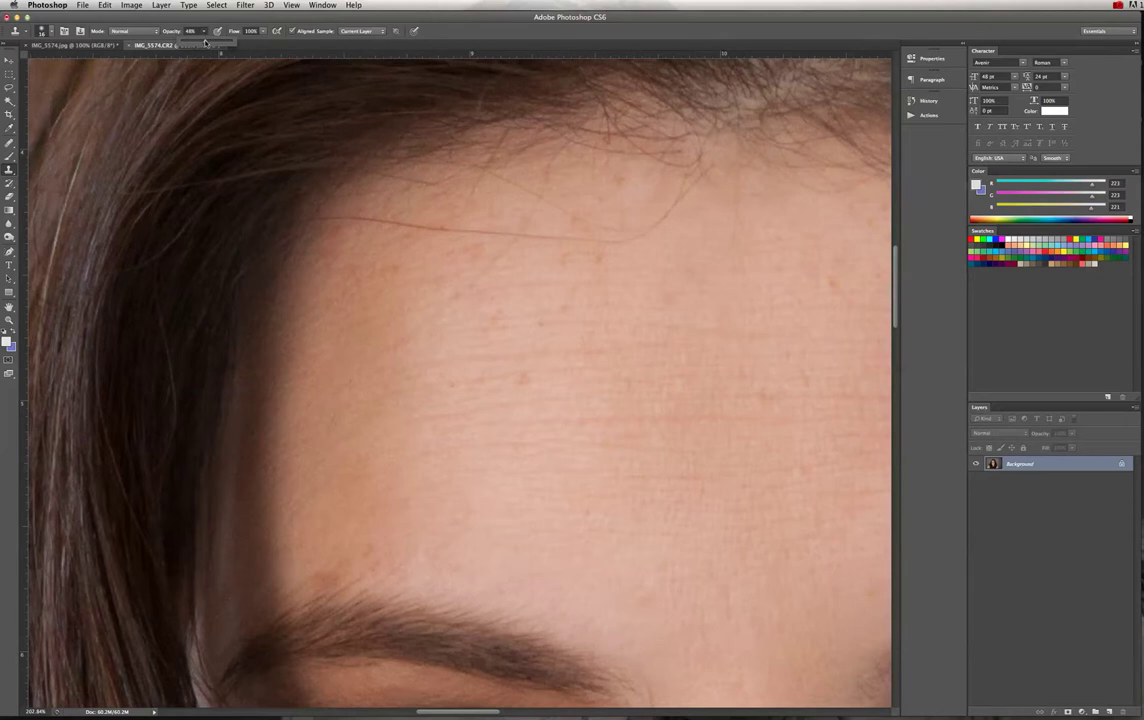
{"action": "left_click_drag", "start_coordinate": [205, 43], "coordinate": [217, 44]}
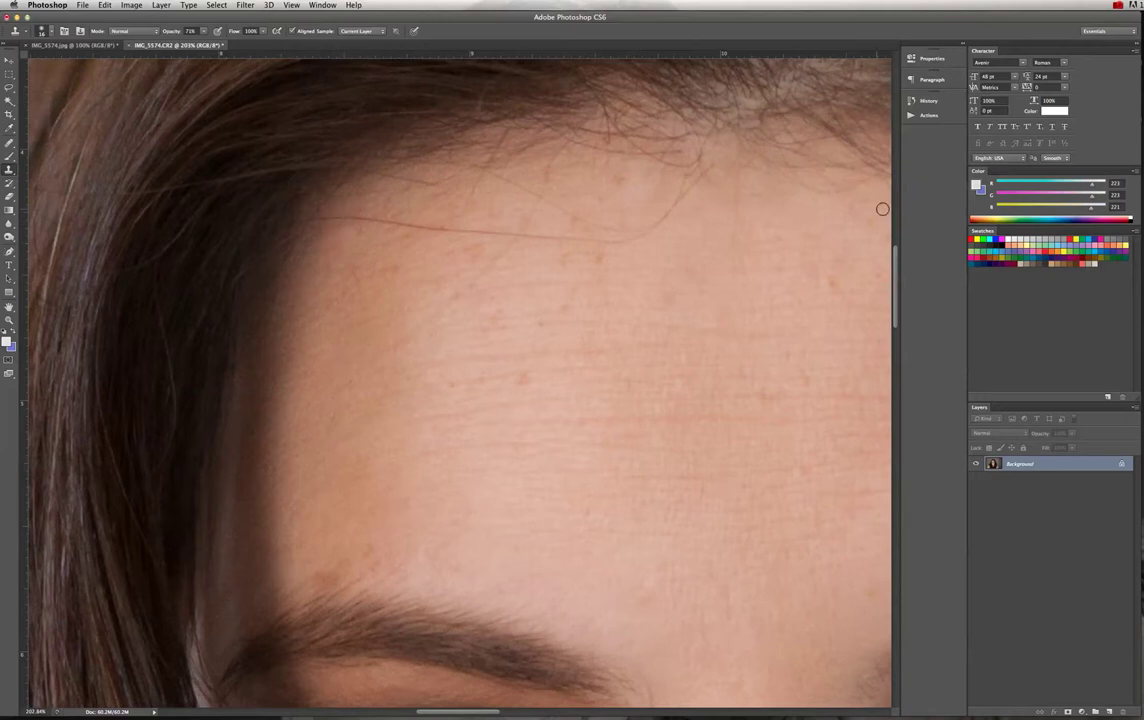
Return the image to the Open history state, discarding the clone stamping.
{"action": "left_click", "coordinate": [927, 100]}
{"action": "left_click", "coordinate": [771, 122]}
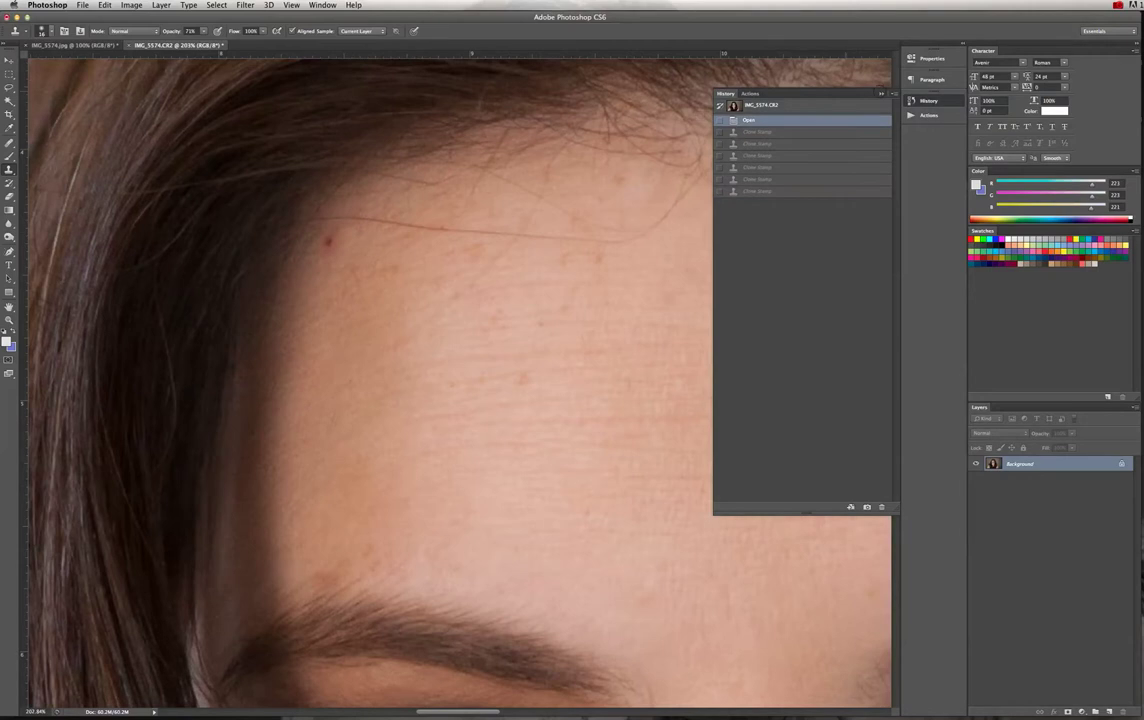
{"action": "left_click", "coordinate": [881, 94]}
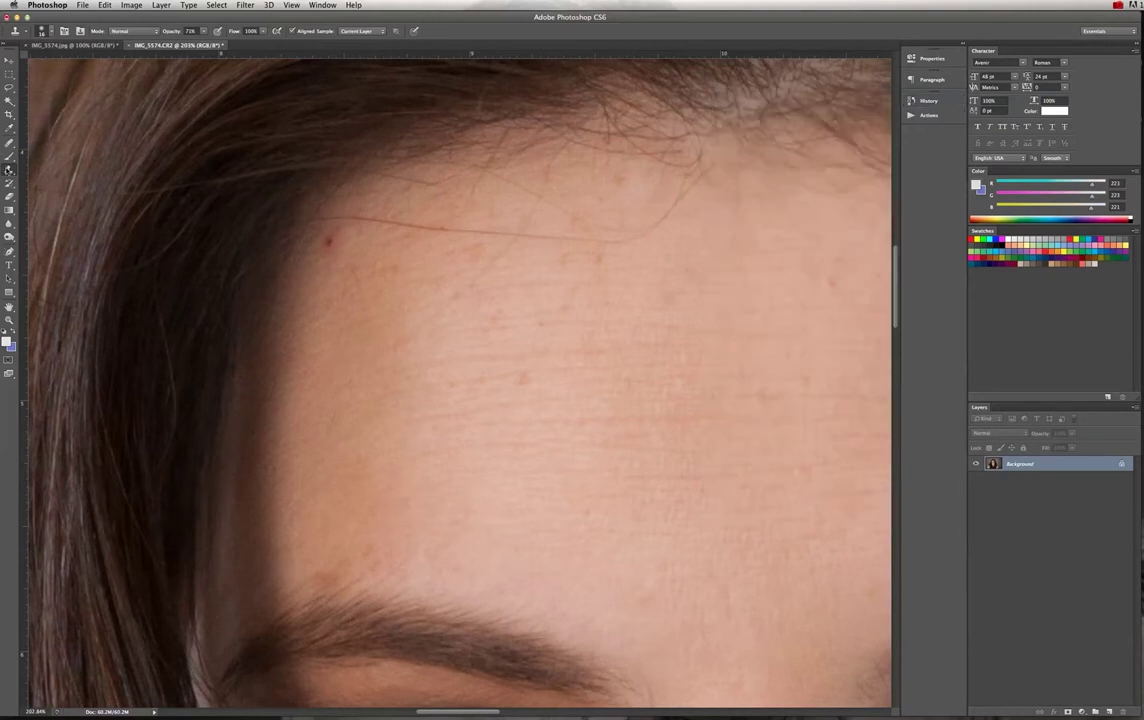
{"action": "left_click", "coordinate": [9, 169]}
{"action": "left_click", "coordinate": [8, 143]}
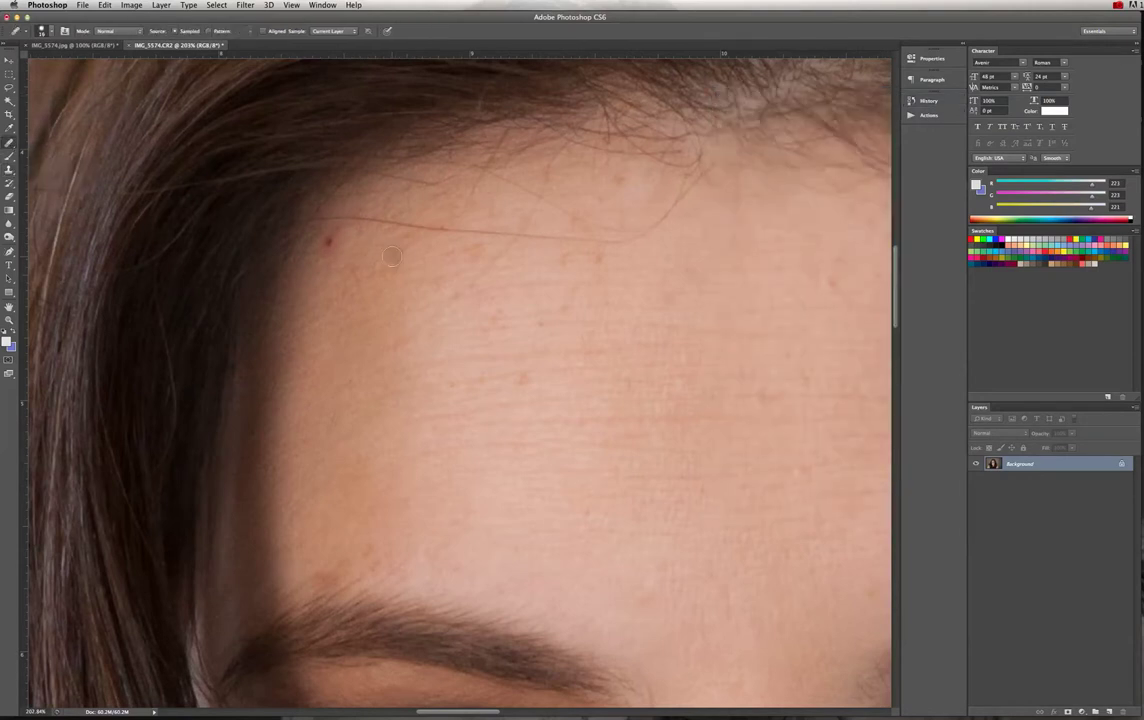
{"action": "left_click", "coordinate": [9, 144]}
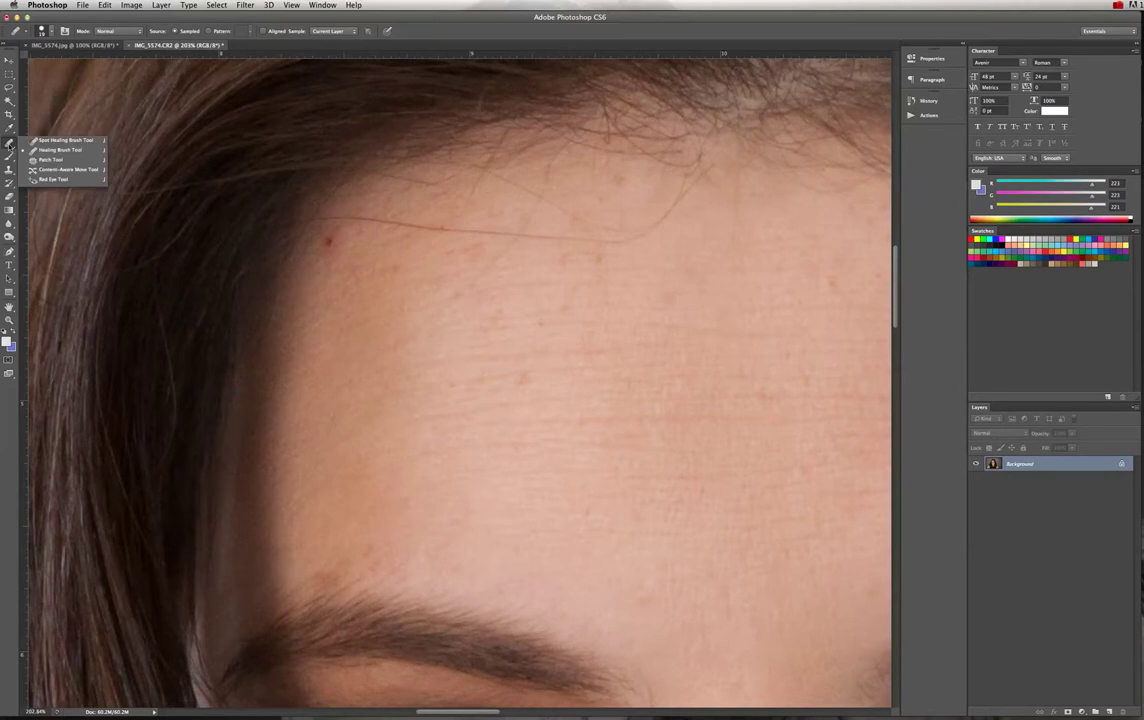
{"action": "left_click", "coordinate": [45, 159]}
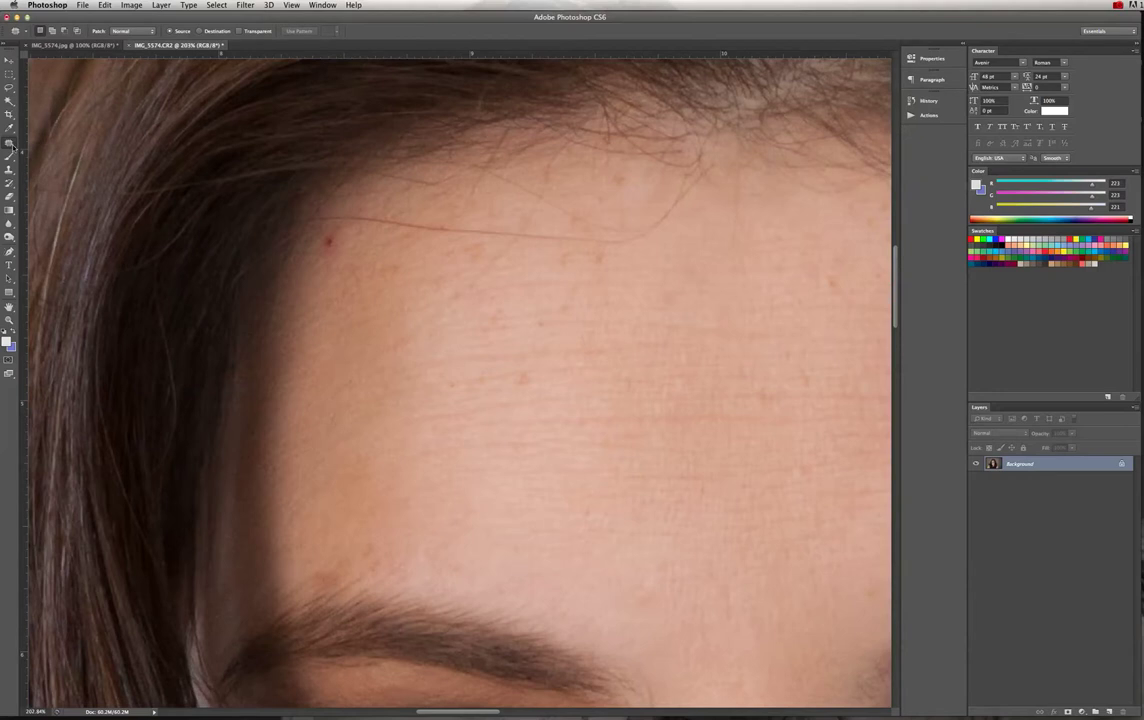
Heal the red blemish and the small spots around it on the forehead near the hairline with the Healing Brush.
{"action": "left_click", "coordinate": [11, 145]}
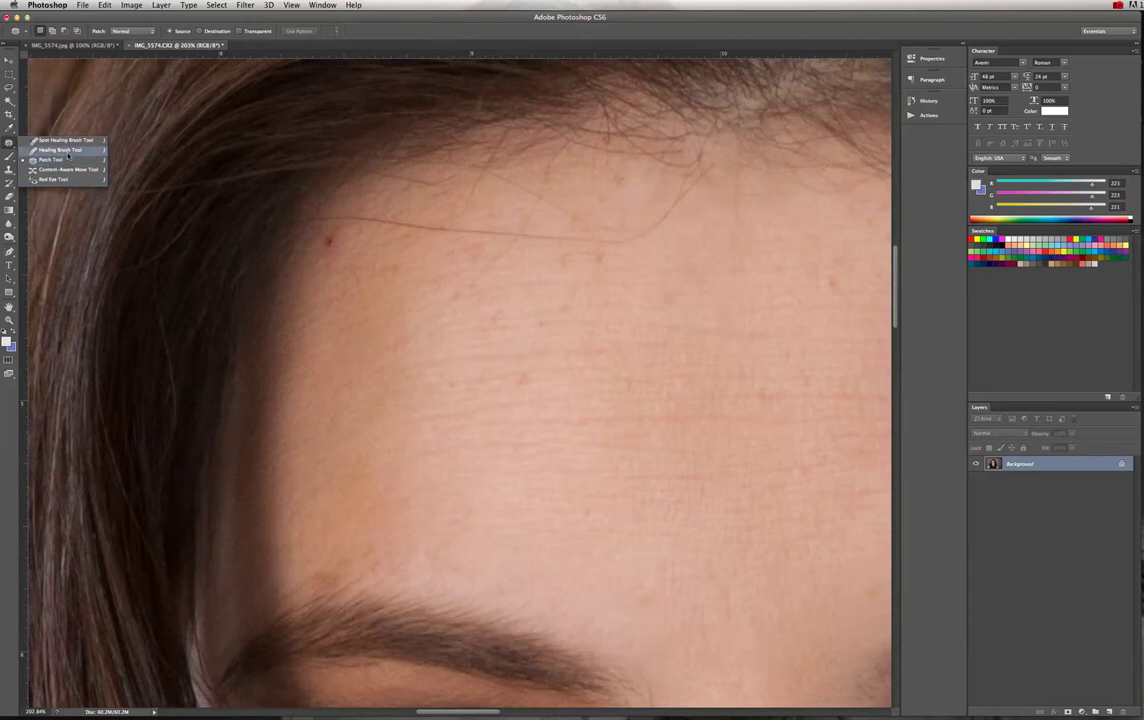
{"action": "left_click", "coordinate": [67, 151]}
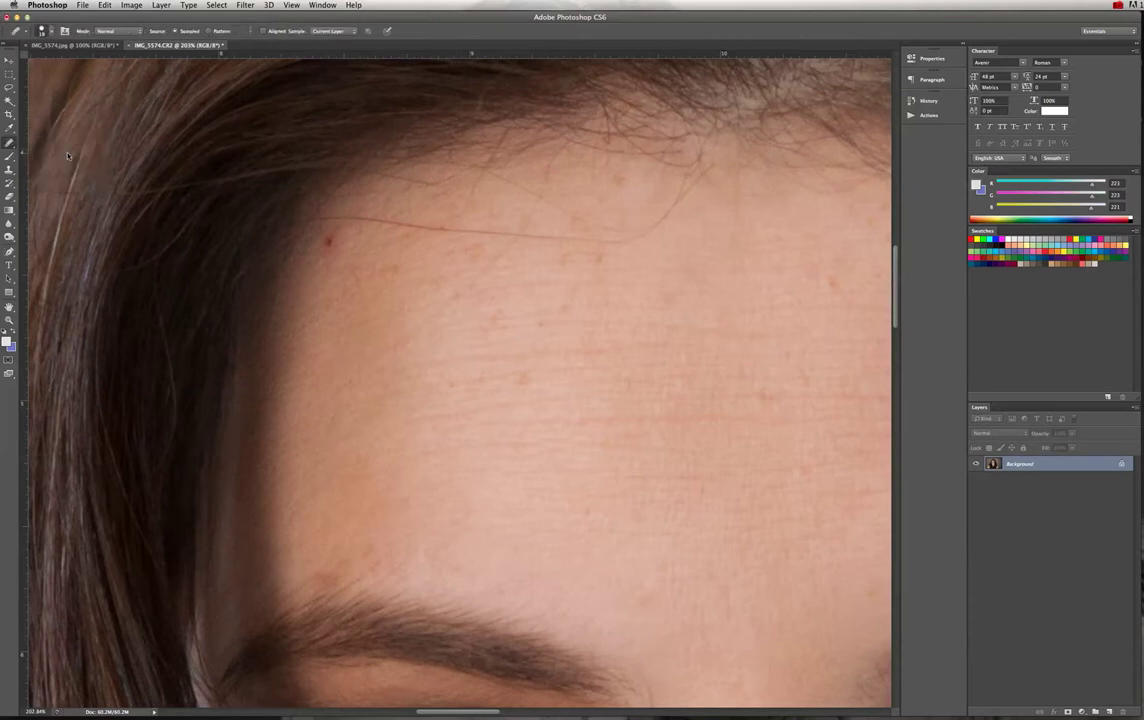
{"action": "left_click", "coordinate": [329, 241]}
{"action": "left_click", "coordinate": [336, 236]}
{"action": "left_click", "coordinate": [447, 263]}
{"action": "left_click", "coordinate": [424, 263]}
{"action": "left_click", "coordinate": [334, 234]}
{"action": "key", "text": "super+z"}
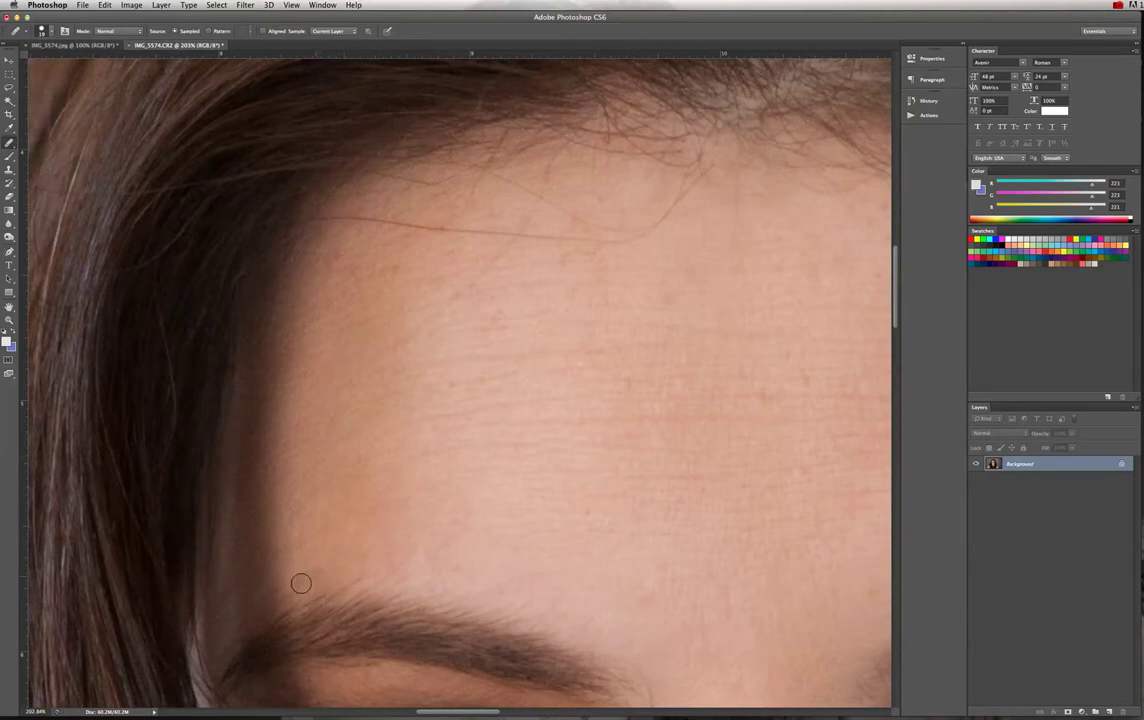
Heal the small spots on the skin just above the outer part of the eyebrow.
{"action": "left_click", "coordinate": [390, 581]}
{"action": "left_click", "coordinate": [416, 582]}
{"action": "left_click", "coordinate": [431, 592]}
{"action": "left_click", "coordinate": [407, 566]}
{"action": "left_click_drag", "start_coordinate": [406, 566], "coordinate": [372, 585]}
{"action": "left_click", "coordinate": [435, 595]}
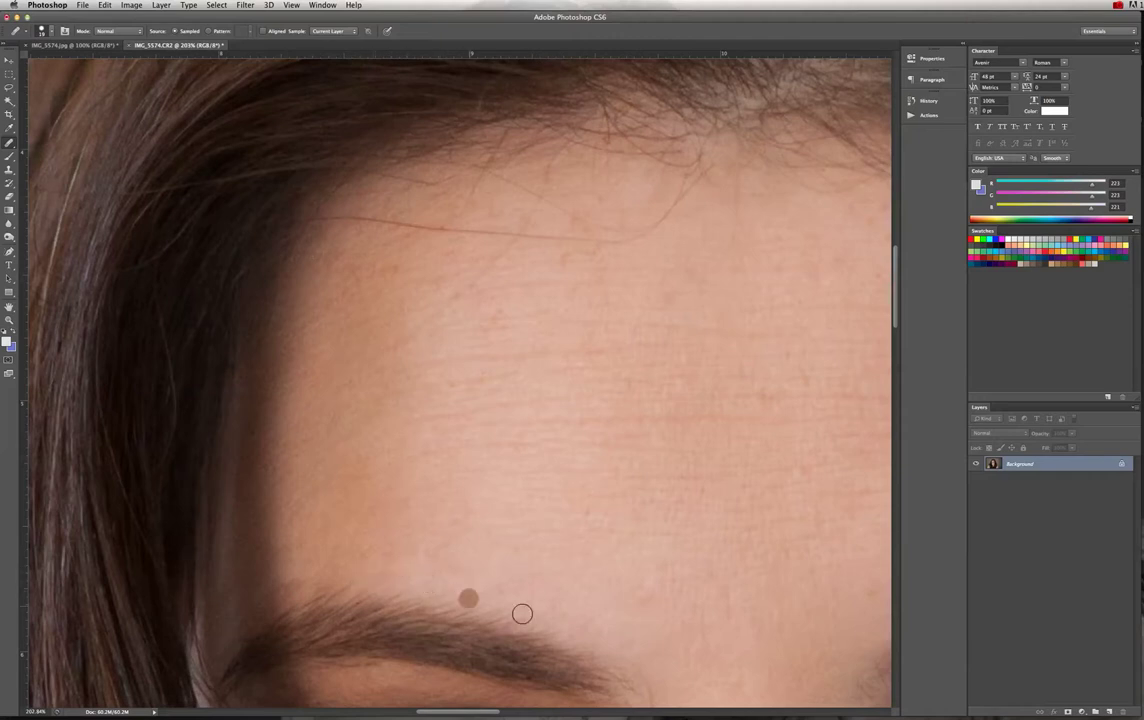
Heal the remaining spots above the inner end of the eyebrow and across the lower forehead.
{"action": "left_click_drag", "start_coordinate": [569, 629], "coordinate": [410, 578]}
{"action": "left_click", "coordinate": [593, 610]}
{"action": "left_click_drag", "start_coordinate": [598, 599], "coordinate": [400, 503]}
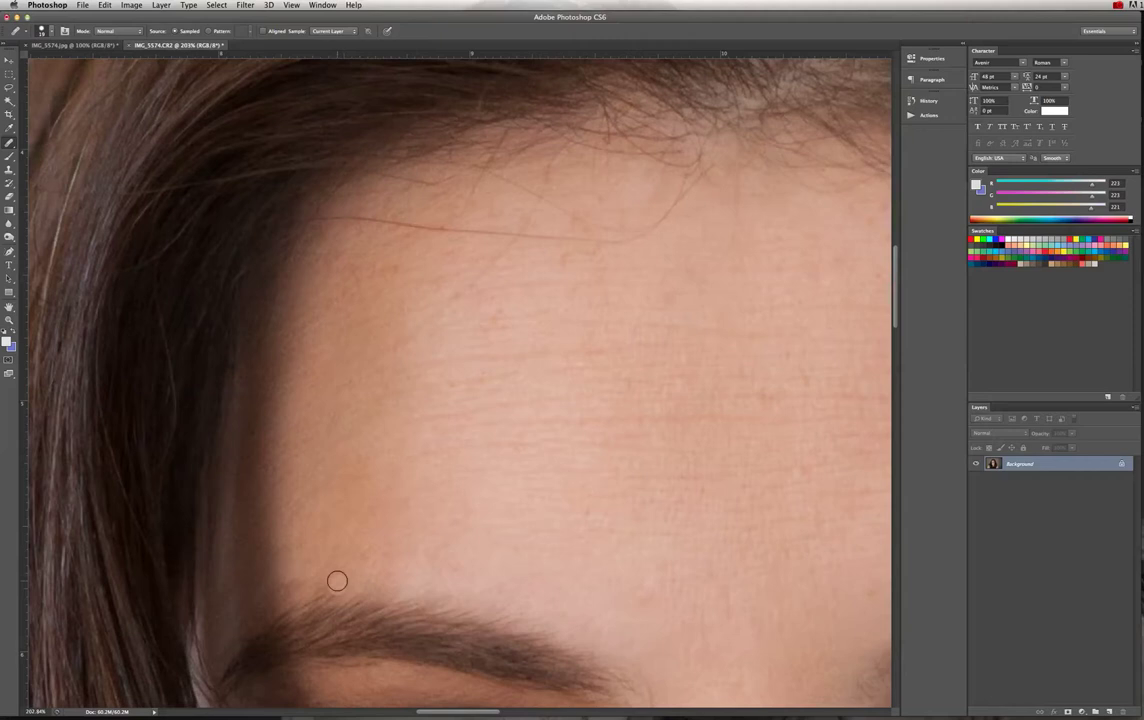
{"action": "left_click", "coordinate": [447, 565]}
{"action": "left_click", "coordinate": [786, 570]}
{"action": "left_click", "coordinate": [805, 568]}
Heal the small blemishes on the other side of the forehead, above the other eyebrow, using sampled clean skin.
{"action": "key", "text": "super+0"}
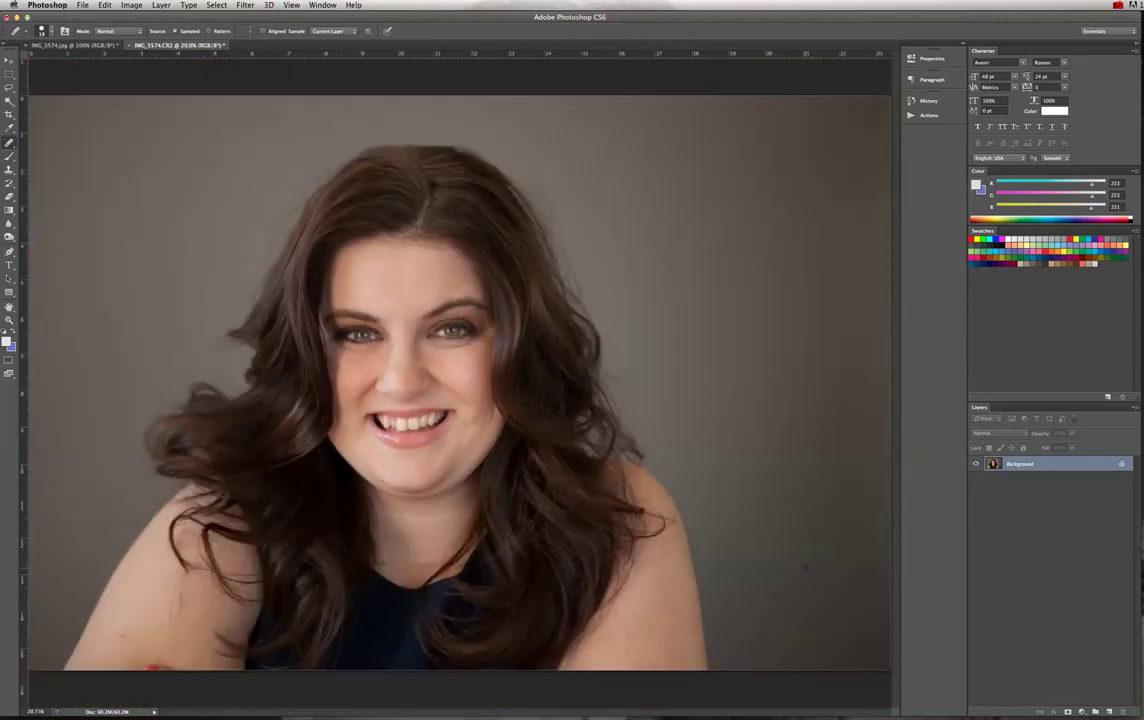
{"action": "key", "text": "super+space"}
{"action": "left_click_drag", "start_coordinate": [460, 295], "coordinate": [511, 311]}
{"action": "key", "text": "super+space"}
{"action": "left_click_drag", "start_coordinate": [343, 139], "coordinate": [373, 174]}
{"action": "left_click", "coordinate": [382, 169], "text": "alt"}
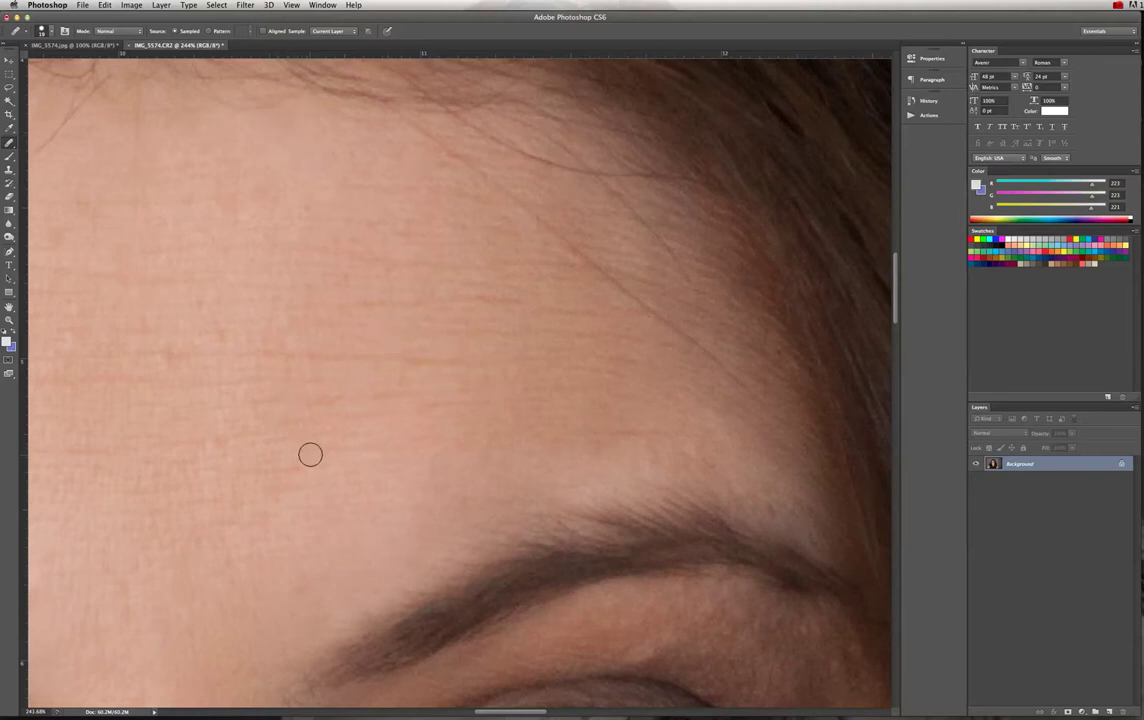
{"action": "scroll", "coordinate": [293, 453], "scroll_direction": "left", "scroll_amount": 5}
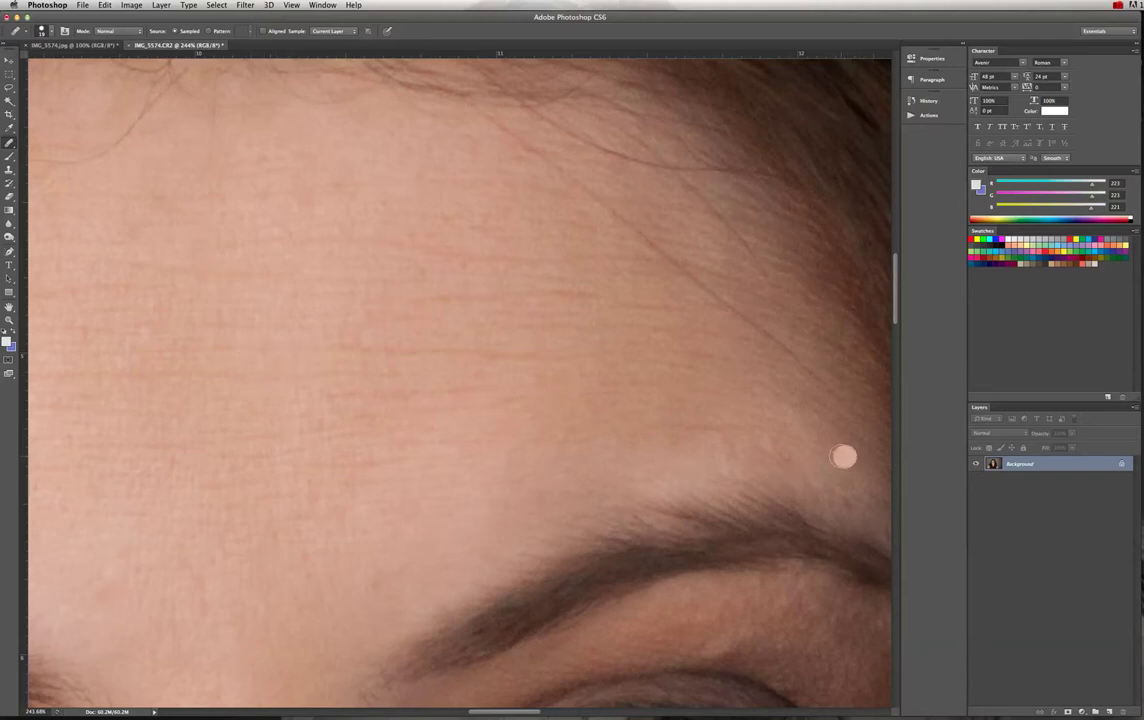
{"action": "left_click", "coordinate": [780, 442], "text": "alt"}
{"action": "left_click", "coordinate": [656, 453]}
{"action": "left_click", "coordinate": [429, 502]}
{"action": "mouse_move", "coordinate": [440, 487]}
{"action": "left_mouse_down"}
{"action": "mouse_move", "coordinate": [613, 363]}
{"action": "mouse_move", "coordinate": [626, 317]}
{"action": "left_mouse_up"}
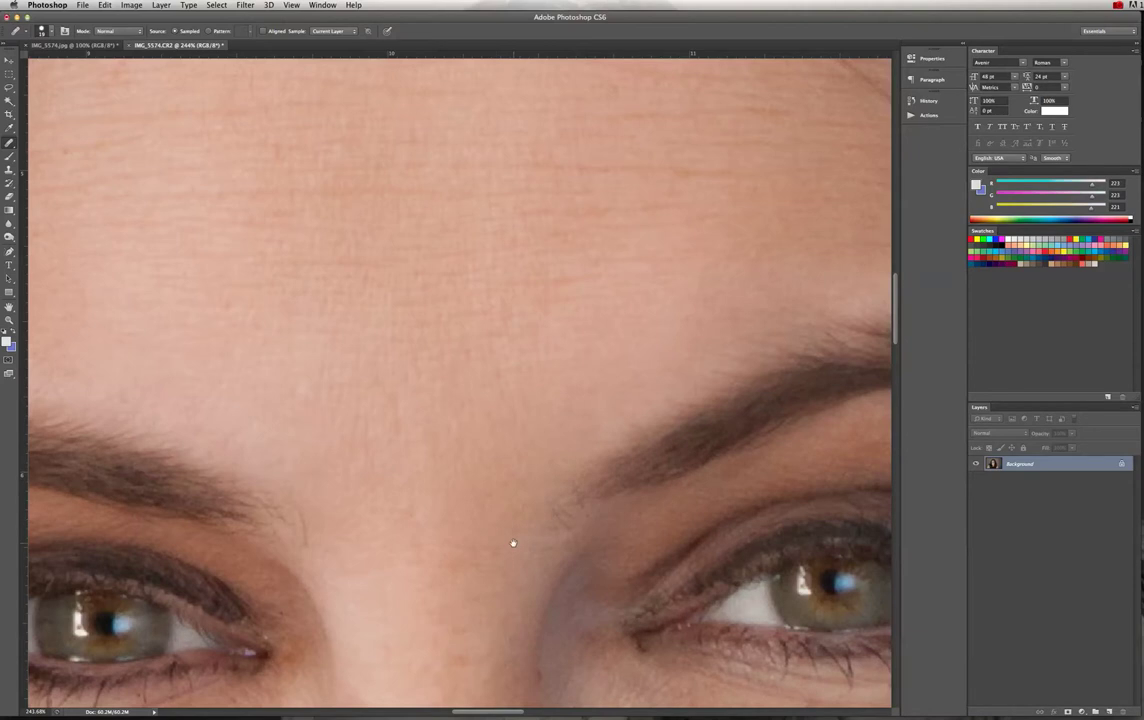
Examine the skin around both eyes, the nose and the cheeks for remaining blemishes.
{"action": "scroll", "coordinate": [534, 426], "scroll_direction": "down", "scroll_amount": 3}
{"action": "scroll", "coordinate": [534, 426], "scroll_direction": "down", "scroll_amount": 5}
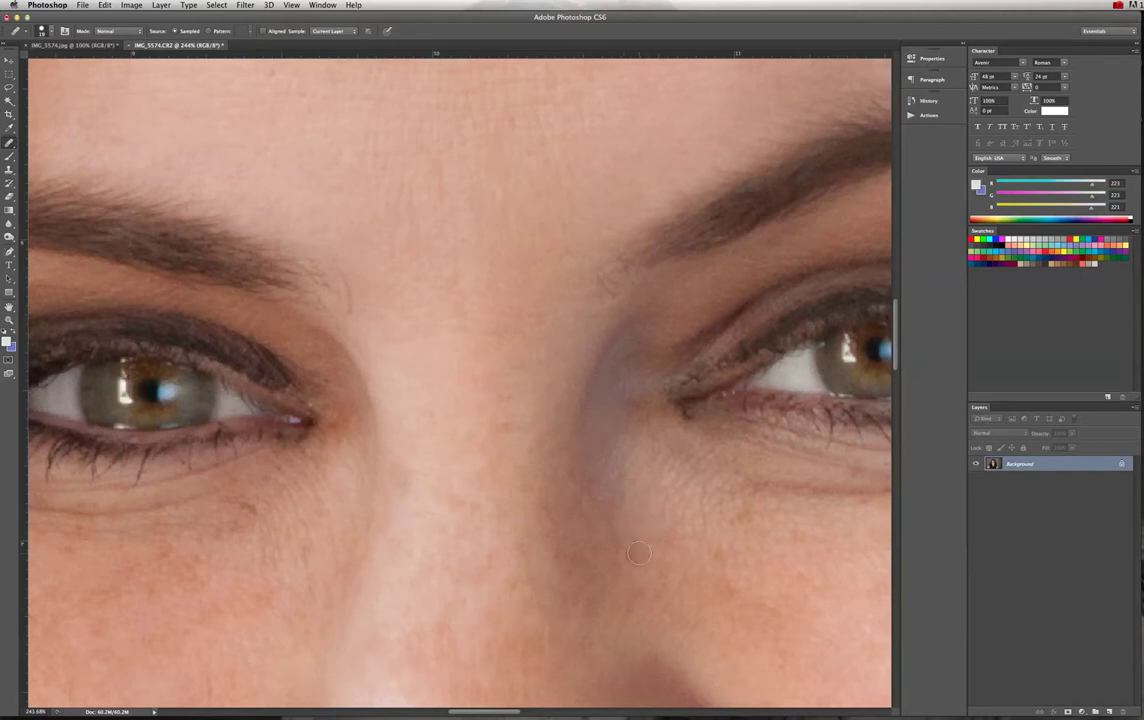
{"action": "left_click_drag", "start_coordinate": [798, 523], "coordinate": [591, 525]}
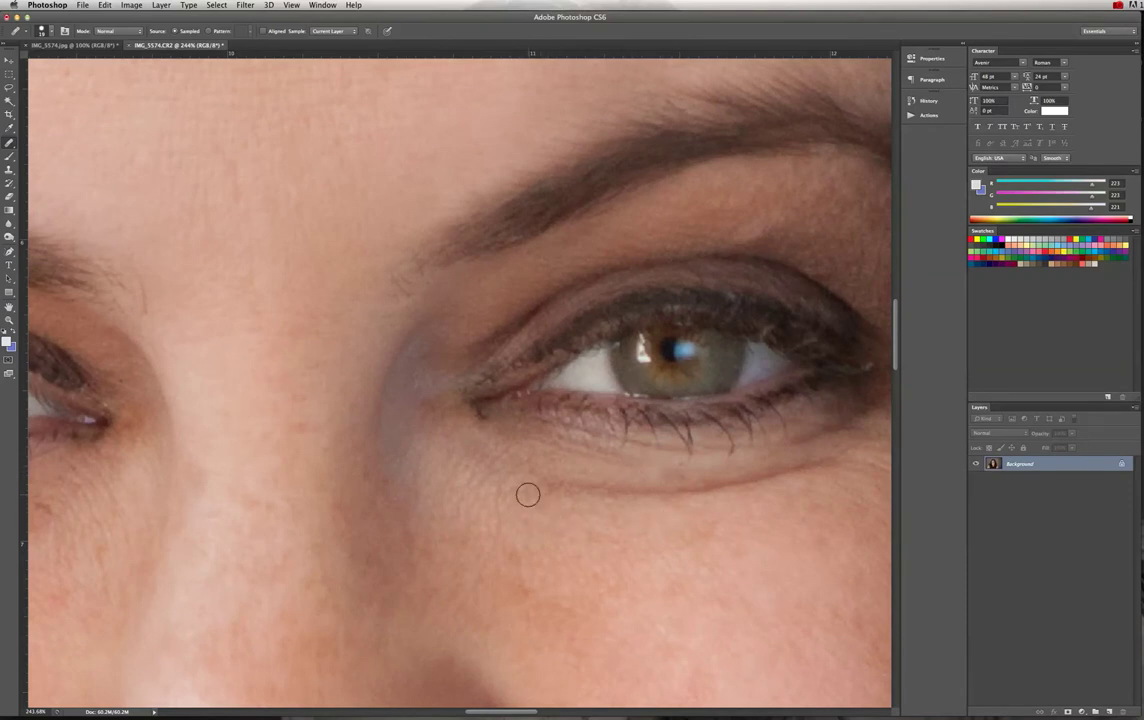
{"action": "left_click_drag", "start_coordinate": [797, 521], "coordinate": [603, 460]}
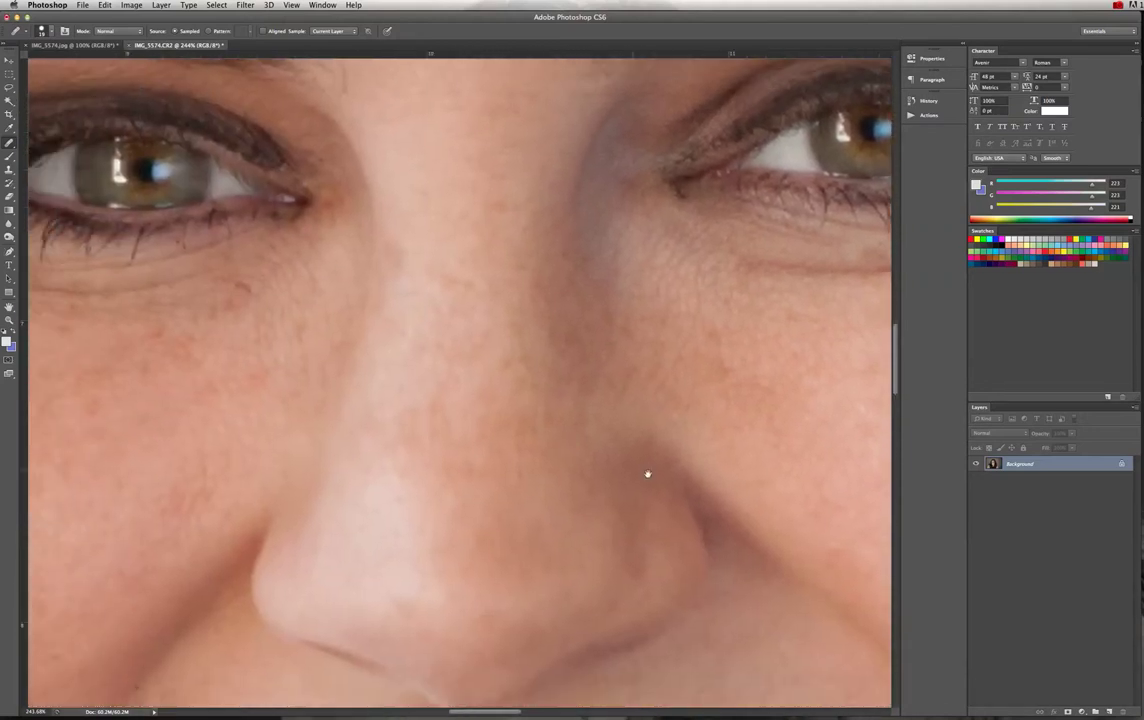
{"action": "scroll", "coordinate": [647, 474], "scroll_direction": "left", "scroll_amount": 6}
{"action": "scroll", "coordinate": [647, 474], "scroll_direction": "up", "scroll_amount": 1}
{"action": "scroll", "coordinate": [645, 455], "scroll_direction": "down", "scroll_amount": 2}
{"action": "scroll", "coordinate": [645, 455], "scroll_direction": "left", "scroll_amount": 1}
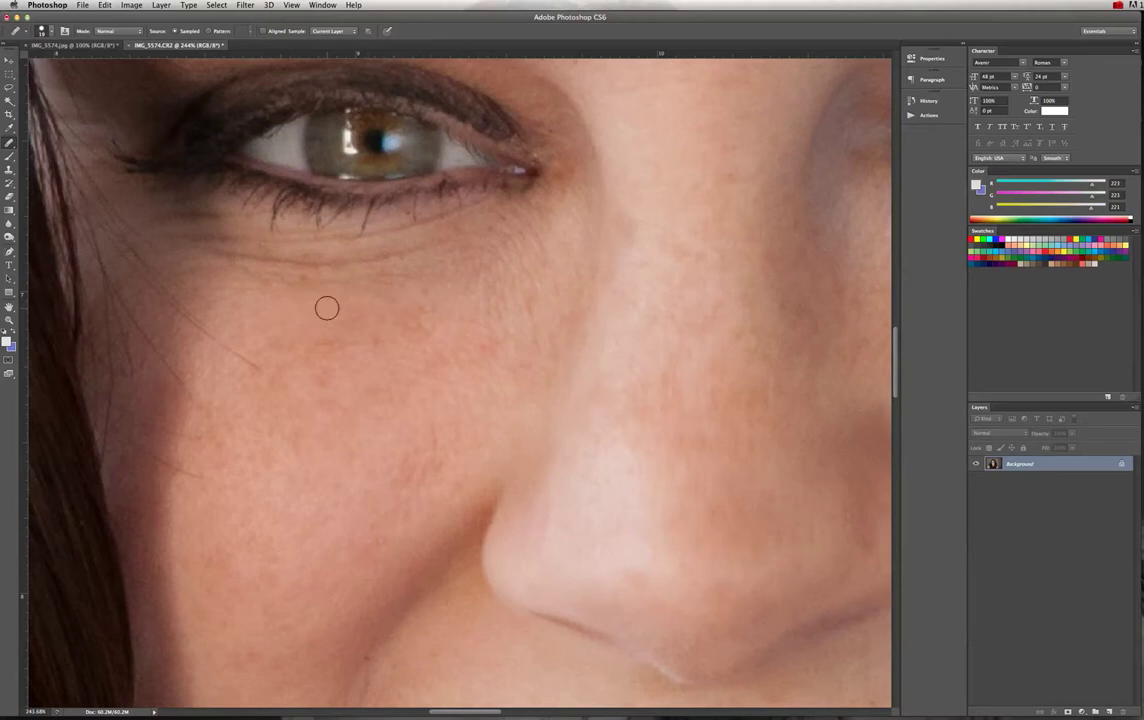
Heal the dark mole beside the smile line and the small spot on the cheek above it.
{"action": "left_click", "coordinate": [553, 497]}
{"action": "left_click_drag", "start_coordinate": [480, 456], "coordinate": [562, 362]}
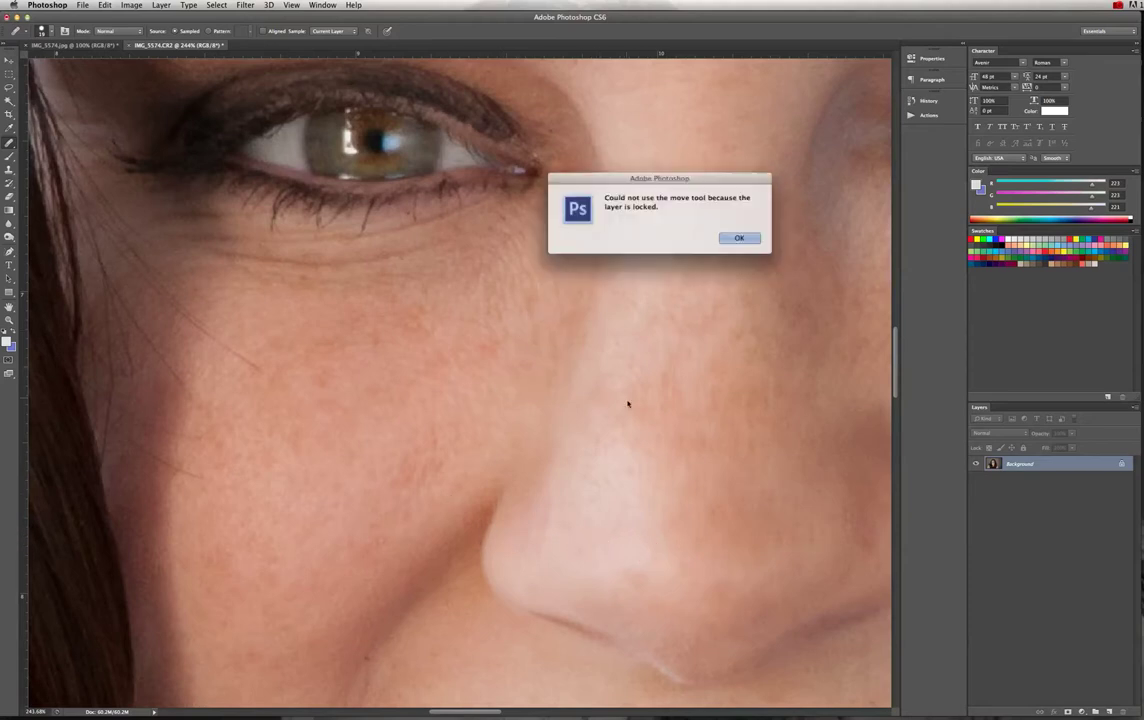
{"action": "left_click", "coordinate": [740, 241]}
{"action": "left_click_drag", "start_coordinate": [434, 538], "coordinate": [491, 426]}
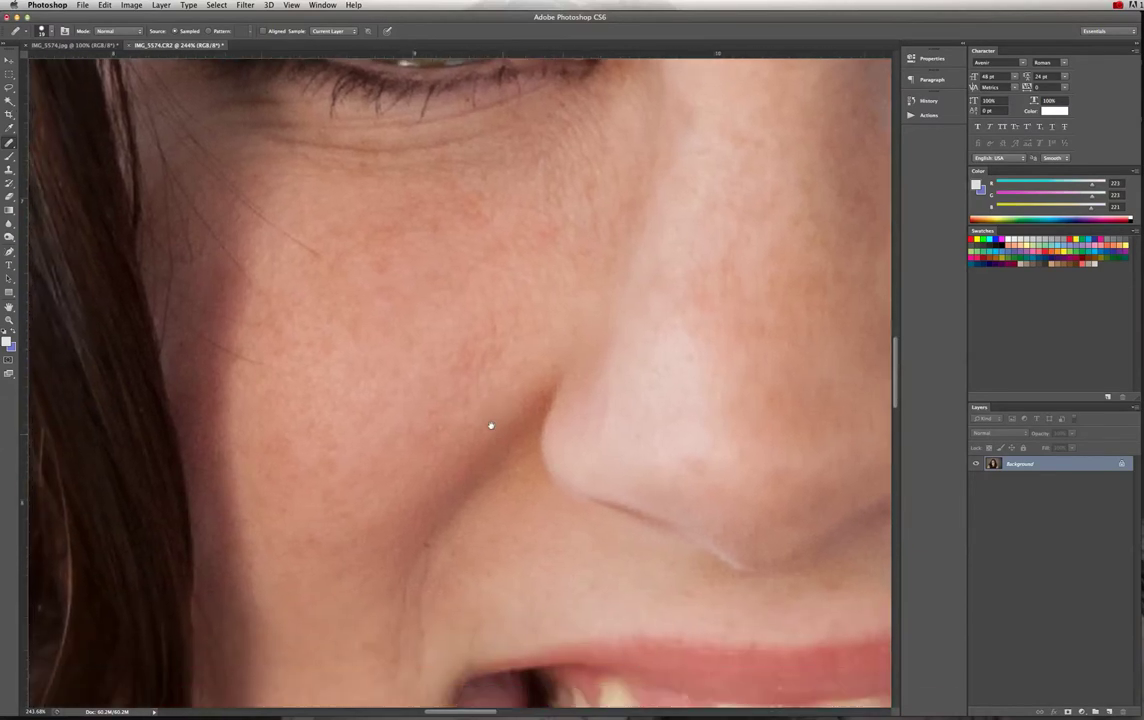
{"action": "scroll", "coordinate": [490, 426], "scroll_direction": "down", "scroll_amount": 3}
{"action": "left_click", "coordinate": [436, 472]}
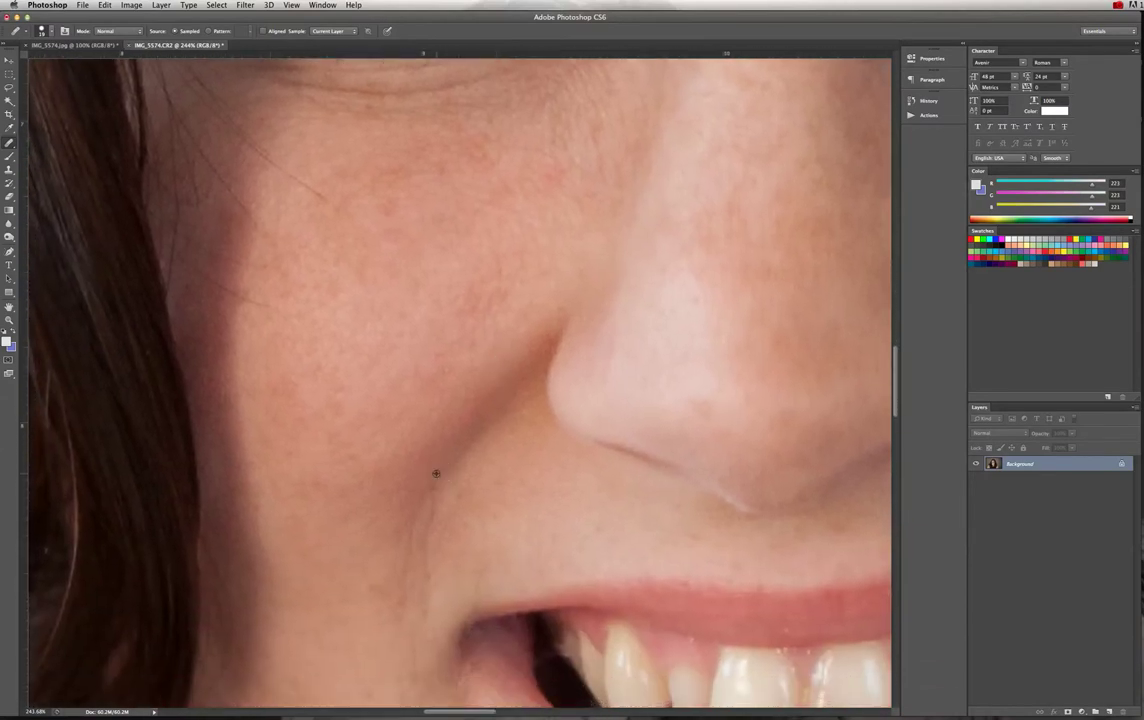
{"action": "left_click", "coordinate": [444, 356]}
Heal the small spots on the chin below the lower lip and near the corner of the mouth.
{"action": "scroll", "coordinate": [700, 520], "scroll_direction": "down", "scroll_amount": 5}
{"action": "scroll", "coordinate": [700, 520], "scroll_direction": "right", "scroll_amount": 3}
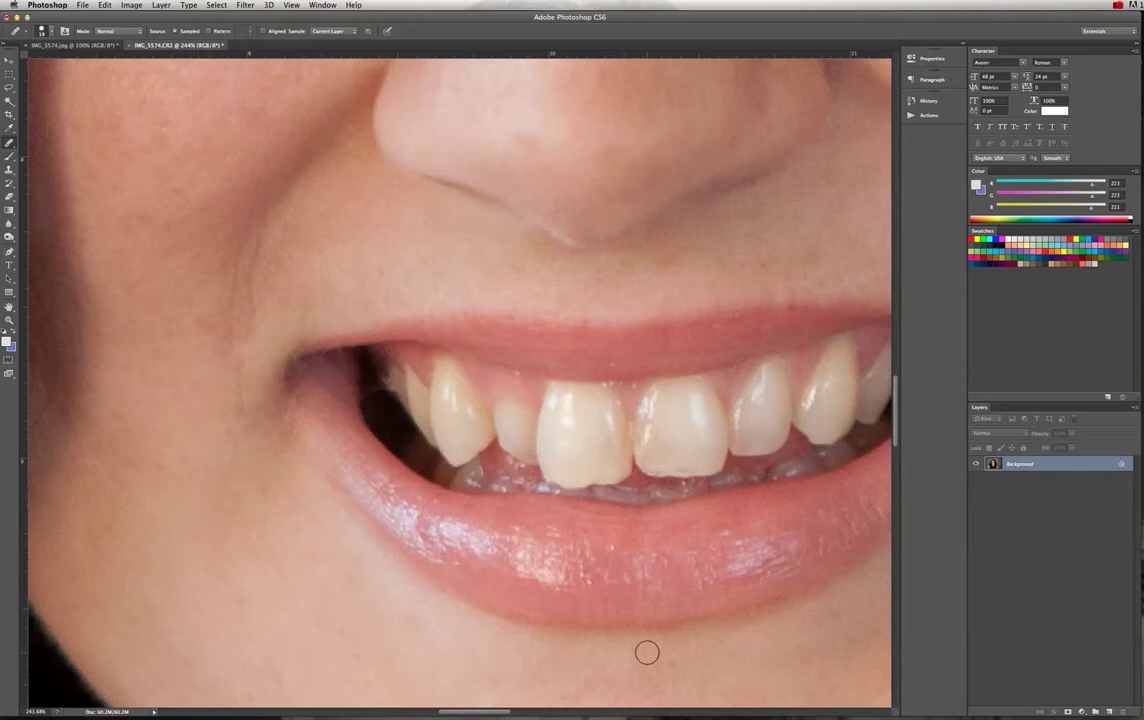
{"action": "left_click", "coordinate": [672, 584], "text": "ctrl"}
{"action": "left_click", "coordinate": [737, 238]}
{"action": "scroll", "coordinate": [677, 320], "scroll_direction": "down", "scroll_amount": 5}
{"action": "scroll", "coordinate": [732, 505], "scroll_direction": "down", "scroll_amount": 3}
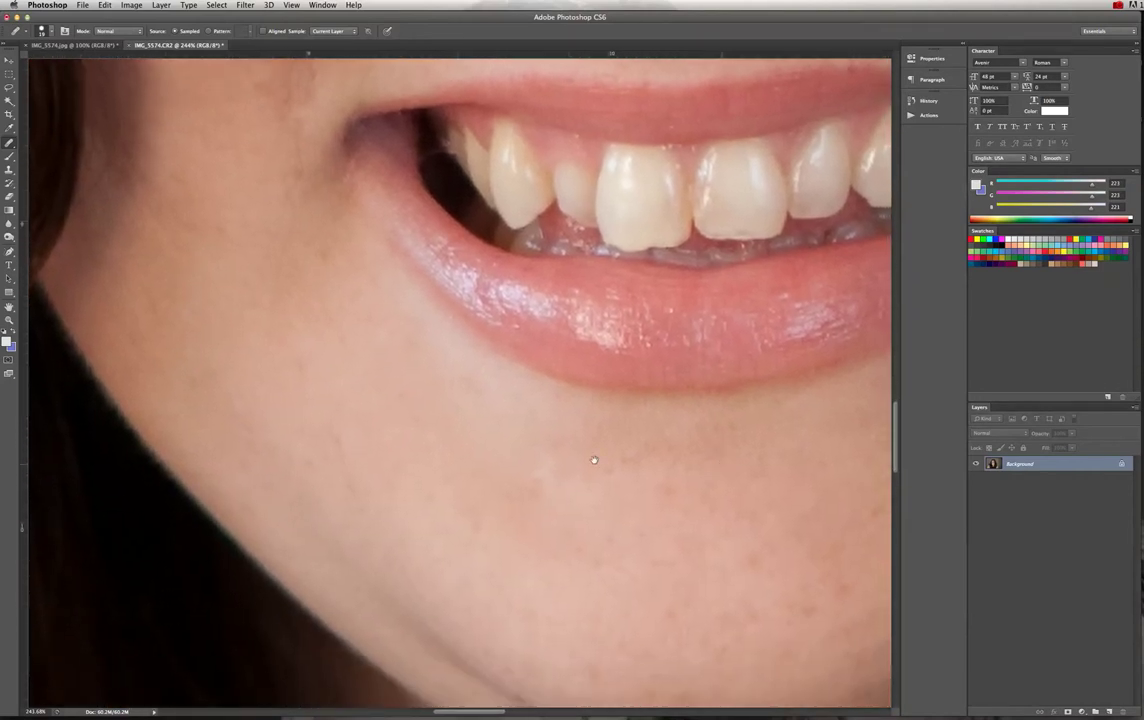
{"action": "left_click", "coordinate": [712, 465]}
{"action": "left_click", "coordinate": [371, 104]}
{"action": "scroll", "coordinate": [355, 110], "scroll_direction": "up", "scroll_amount": 5}
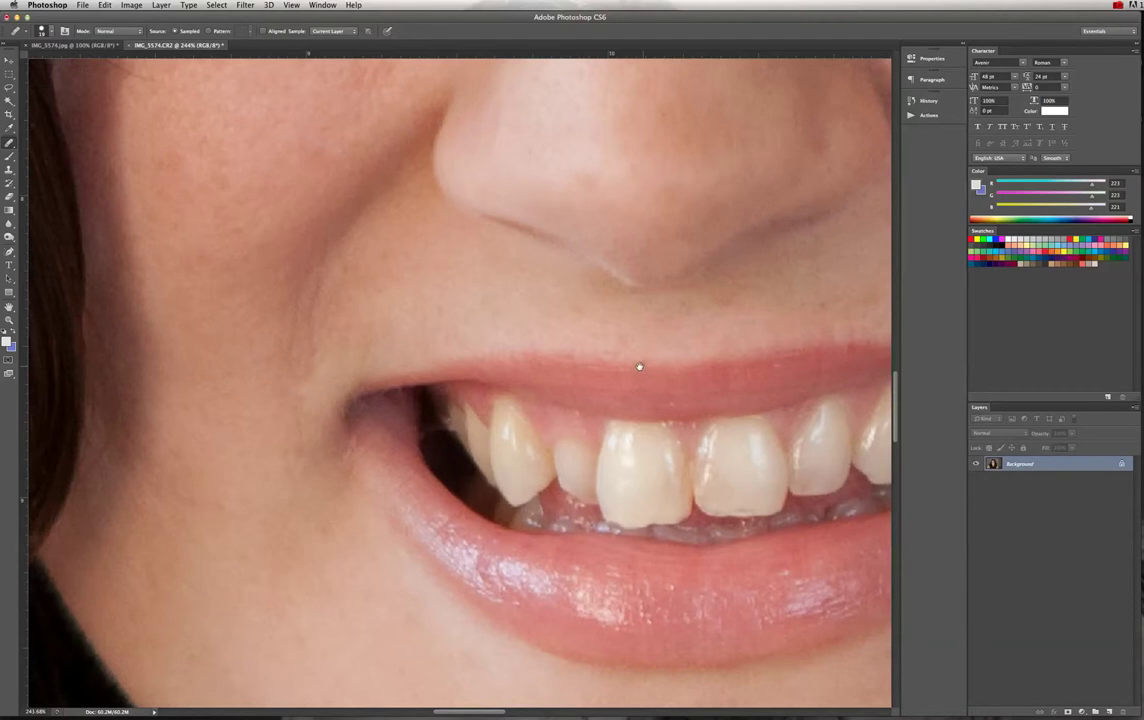
Heal the dark spots on the other side of the chin with sampled clean skin and check the cheek above.
{"action": "scroll", "coordinate": [560, 400], "scroll_direction": "right", "scroll_amount": 7}
{"action": "scroll", "coordinate": [560, 400], "scroll_direction": "down", "scroll_amount": 2}
{"action": "left_click_drag", "start_coordinate": [494, 423], "coordinate": [427, 396]}
{"action": "mouse_move", "coordinate": [539, 468]}
{"action": "left_mouse_down"}
{"action": "mouse_move", "coordinate": [411, 434]}
{"action": "mouse_move", "coordinate": [511, 358]}
{"action": "mouse_move", "coordinate": [584, 241]}
{"action": "left_mouse_up"}
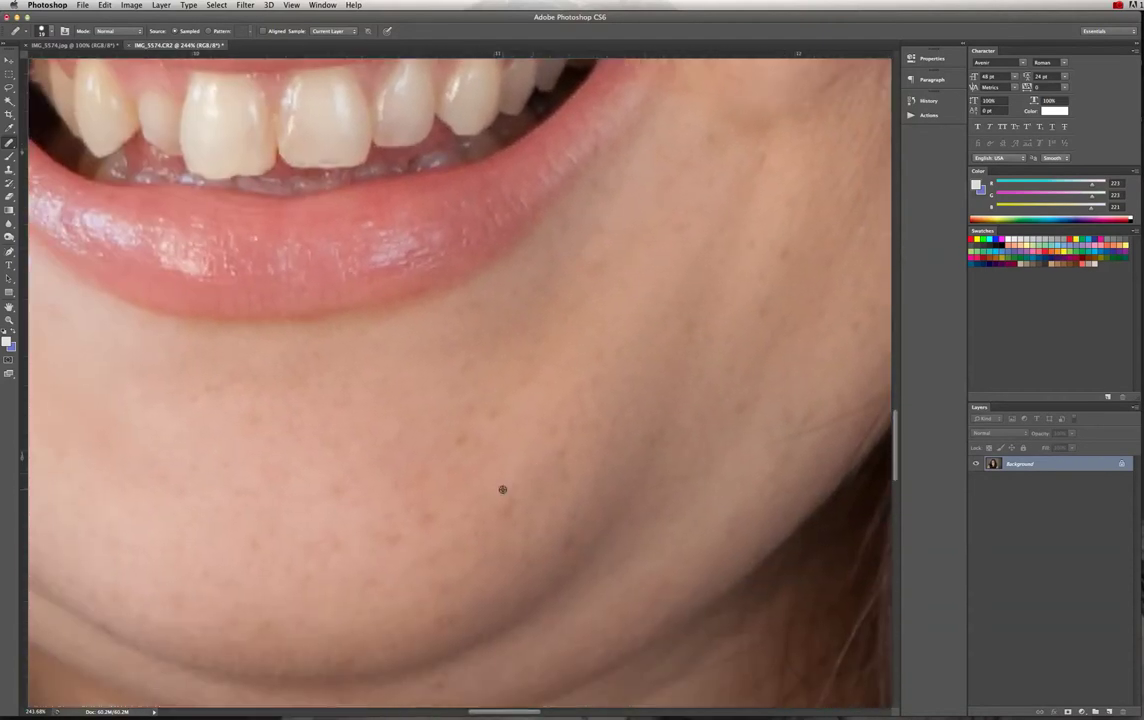
{"action": "left_click", "coordinate": [553, 538], "text": "alt"}
{"action": "scroll", "coordinate": [761, 414], "scroll_direction": "up", "scroll_amount": 5}
{"action": "scroll", "coordinate": [699, 407], "scroll_direction": "up", "scroll_amount": 10}
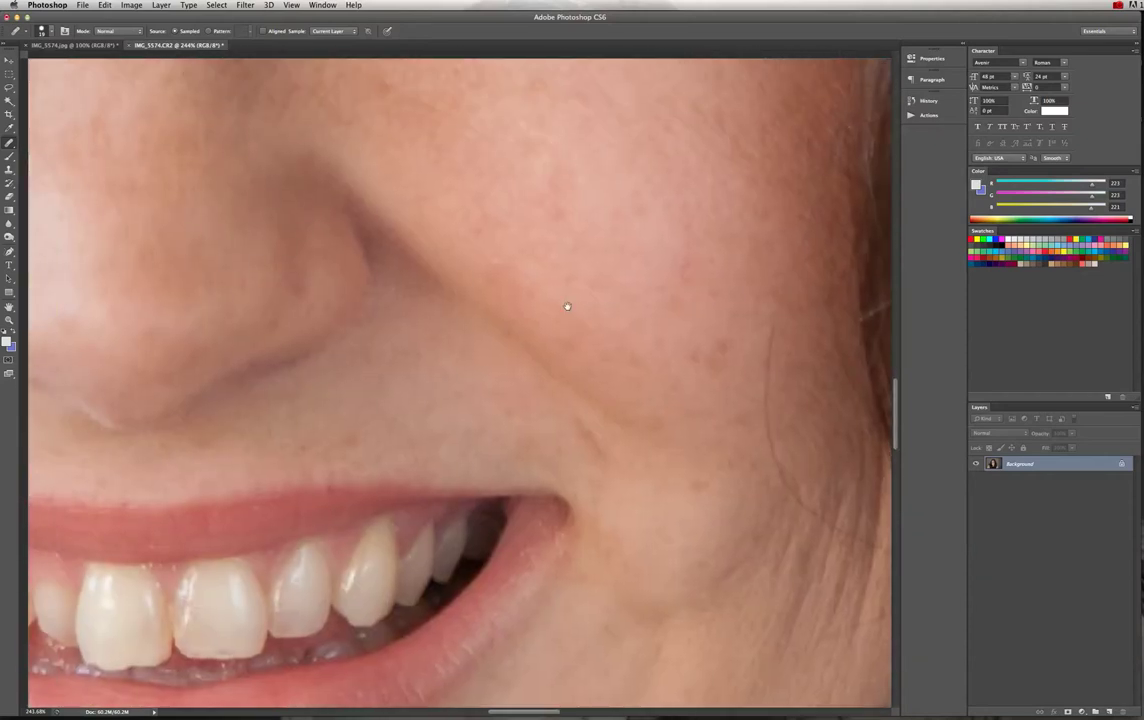
{"action": "scroll", "coordinate": [591, 454], "scroll_direction": "up", "scroll_amount": 5}
Cover the red patch at the image's lower edge on the arm with an enlarged Clone Stamp at 100% opacity.
{"action": "key", "text": "super+0"}
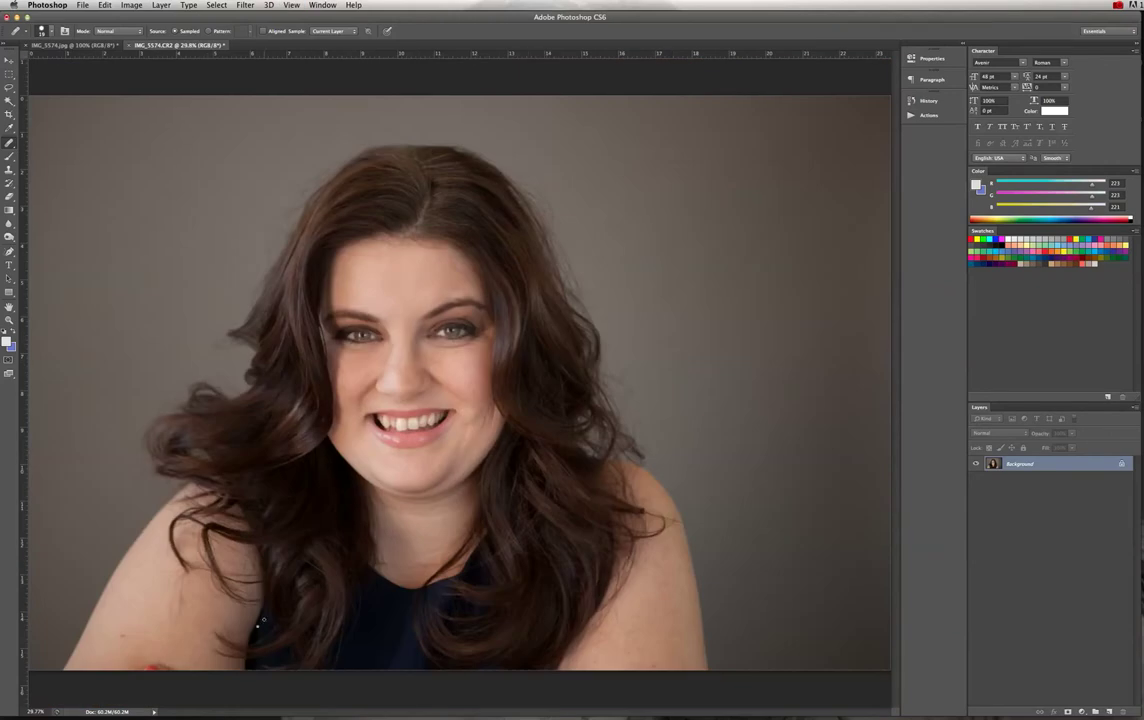
{"action": "scroll", "coordinate": [189, 648], "scroll_direction": "up", "scroll_amount": 5}
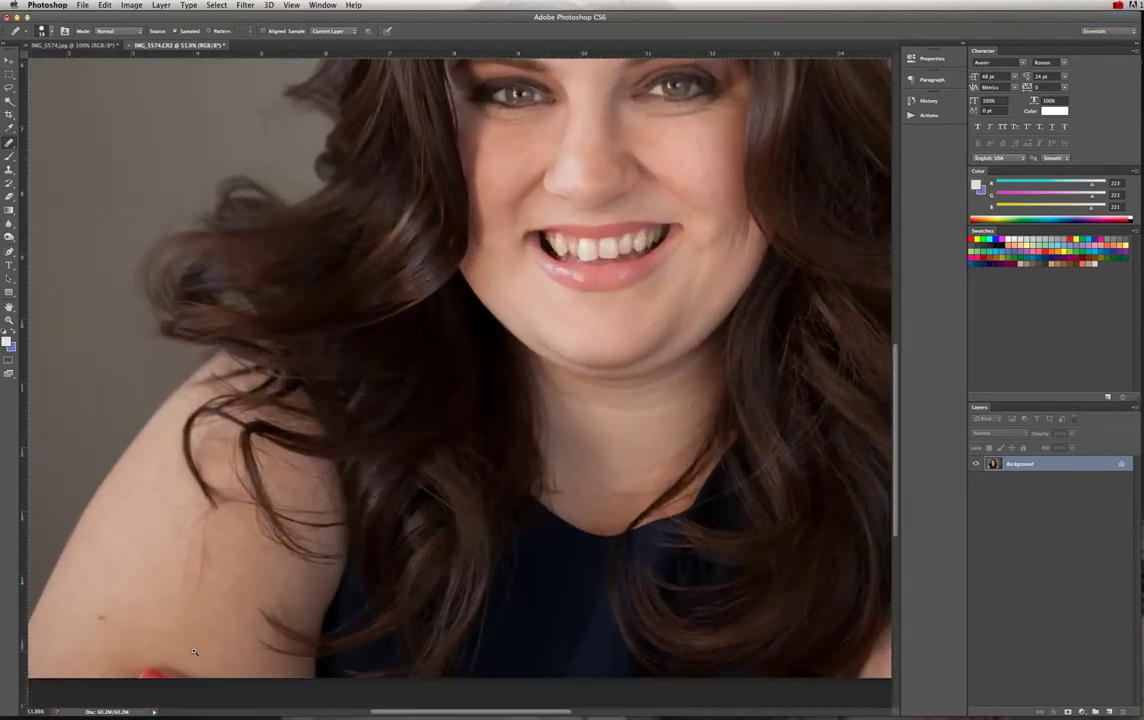
{"action": "left_click_drag", "start_coordinate": [205, 628], "coordinate": [248, 583]}
{"action": "left_click", "coordinate": [10, 170]}
{"action": "left_click", "coordinate": [52, 34]}
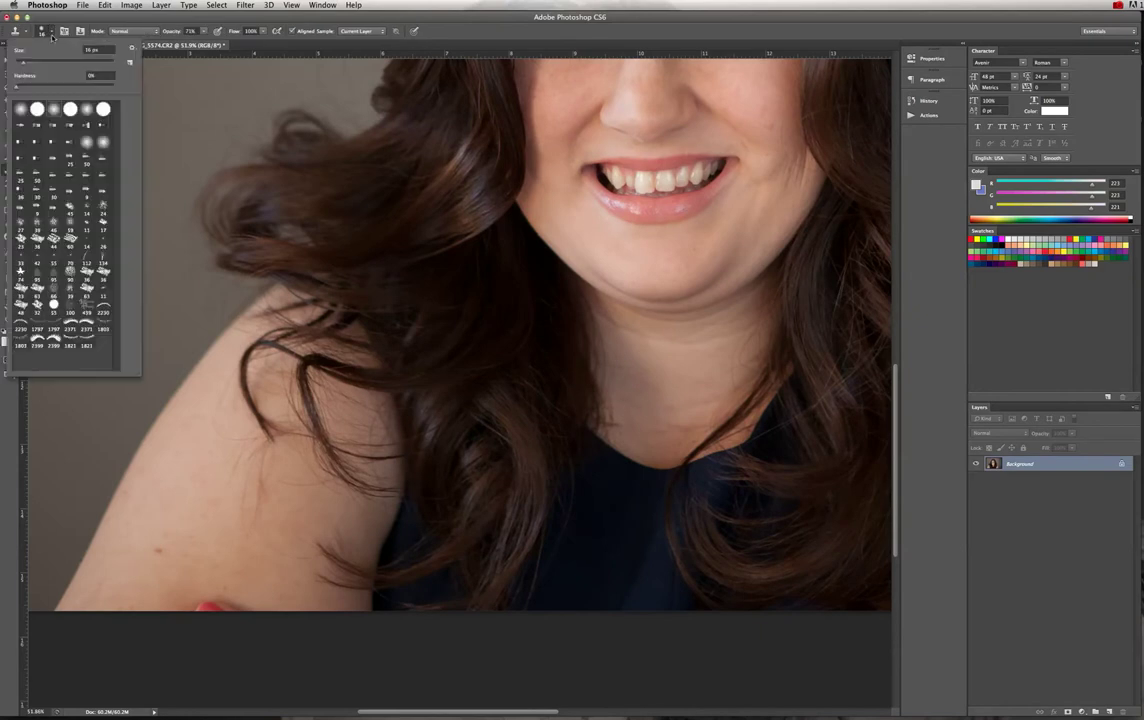
{"action": "left_click", "coordinate": [60, 63]}
{"action": "key", "text": "Return"}
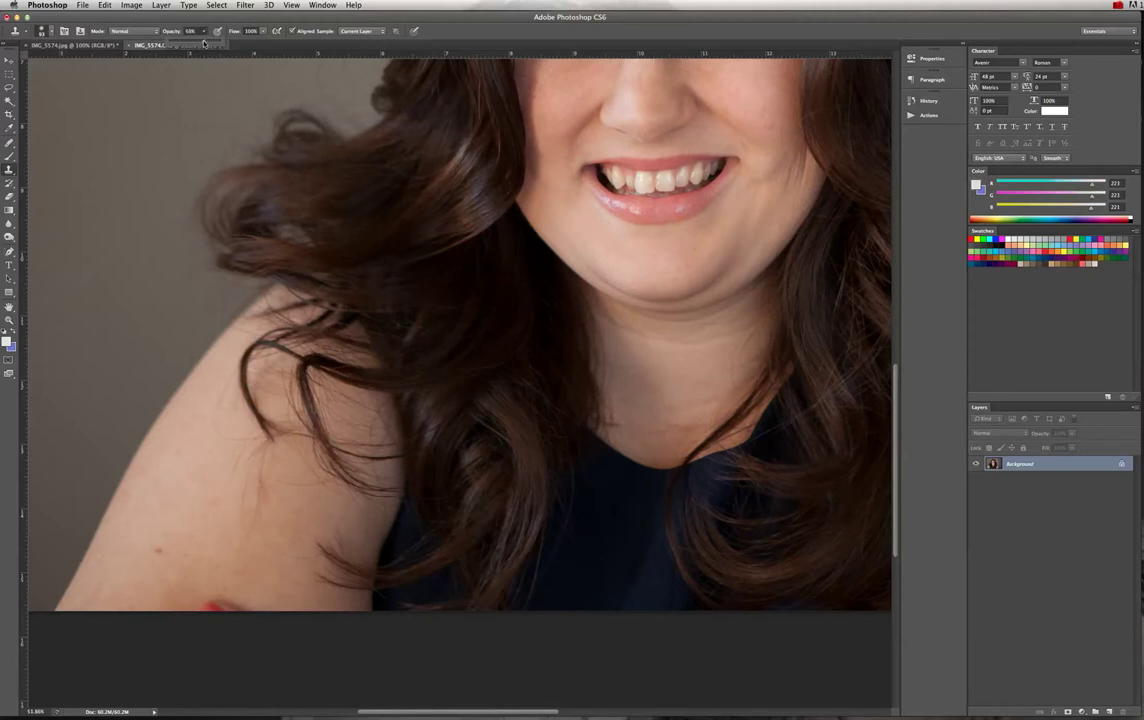
{"action": "key", "text": "0"}
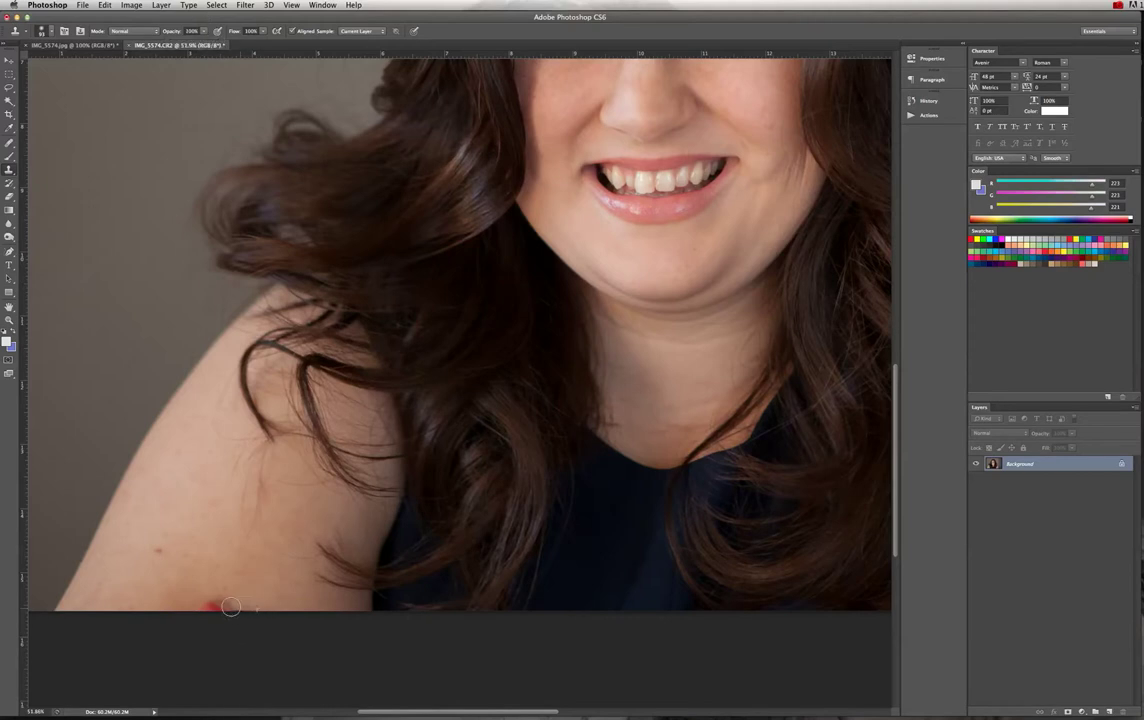
{"action": "mouse_move", "coordinate": [230, 604]}
{"action": "left_mouse_down"}
{"action": "mouse_move", "coordinate": [194, 603]}
{"action": "mouse_move", "coordinate": [245, 603]}
{"action": "left_mouse_up"}
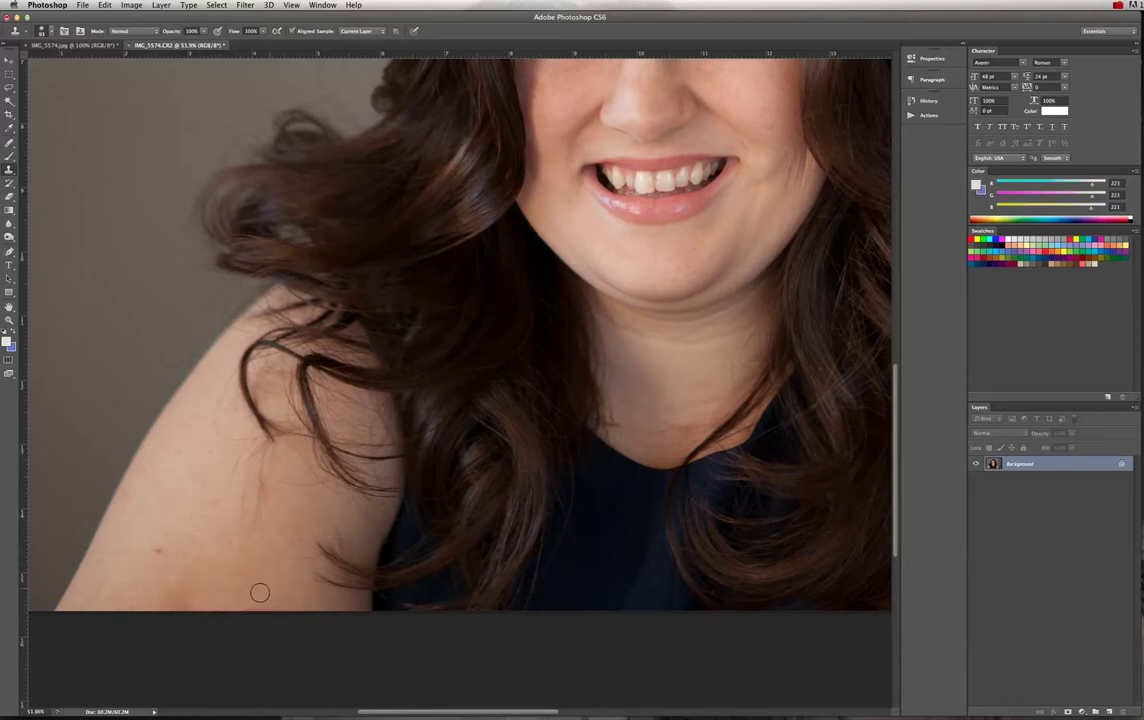
Remove the reddish mole on the same arm with an enlarged Healing Brush, sampling the clean skin just above it.
{"action": "left_click_drag", "start_coordinate": [160, 551], "coordinate": [166, 557]}
{"action": "key", "text": "super+z"}
{"action": "left_click", "coordinate": [9, 143]}
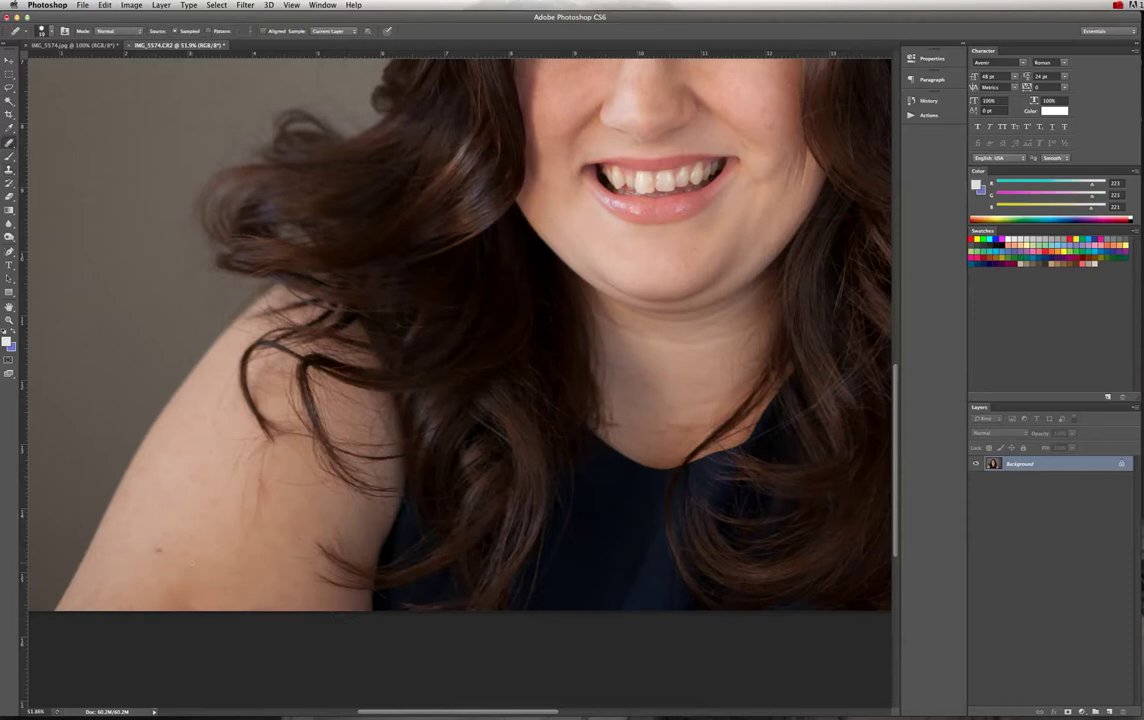
{"action": "key", "text": "super+space"}
{"action": "left_click_drag", "start_coordinate": [152, 541], "coordinate": [228, 550]}
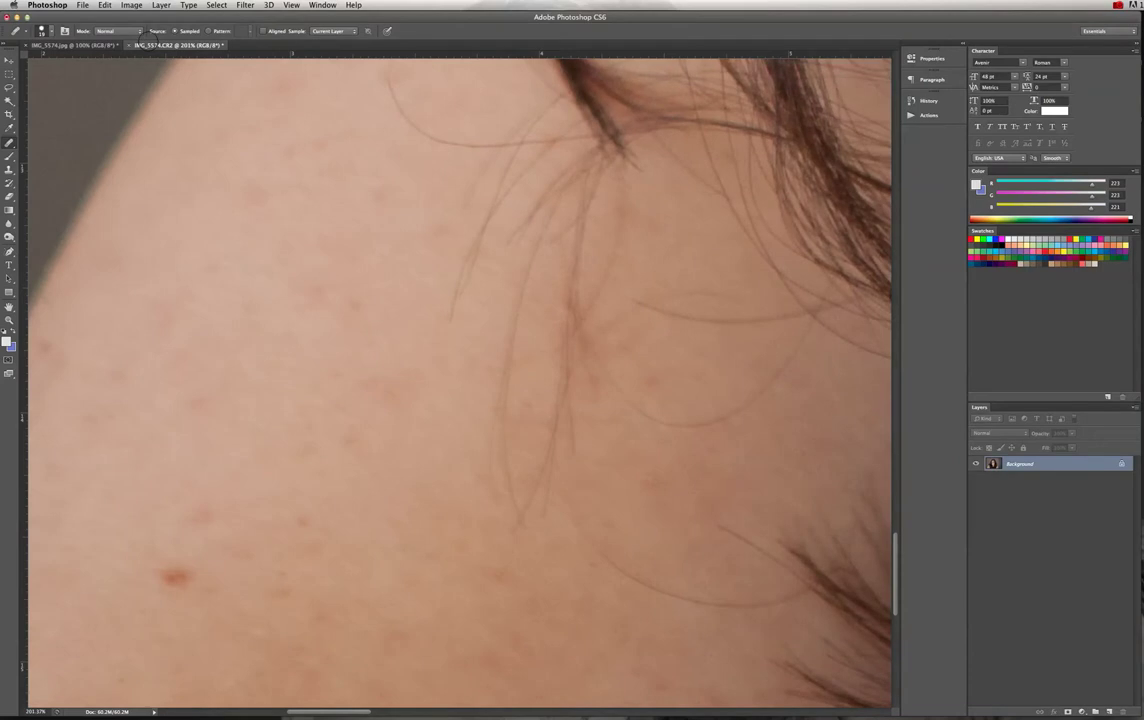
{"action": "left_click", "coordinate": [42, 32]}
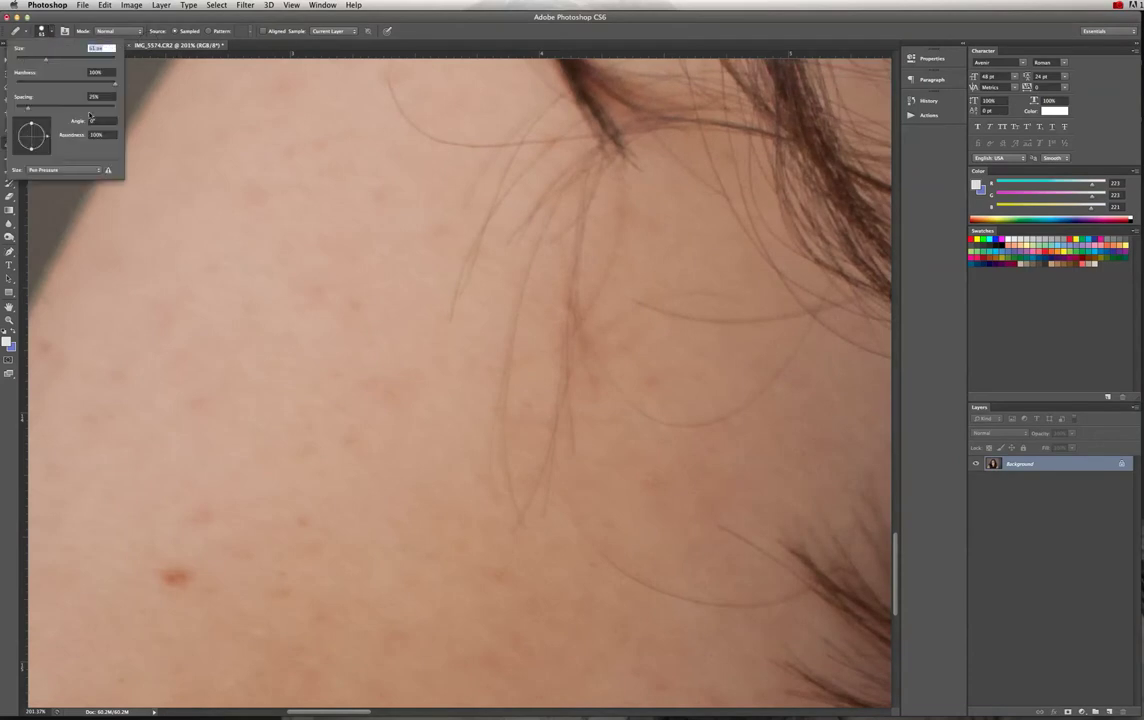
{"action": "left_click", "coordinate": [159, 526], "text": "alt"}
{"action": "left_click", "coordinate": [170, 567]}
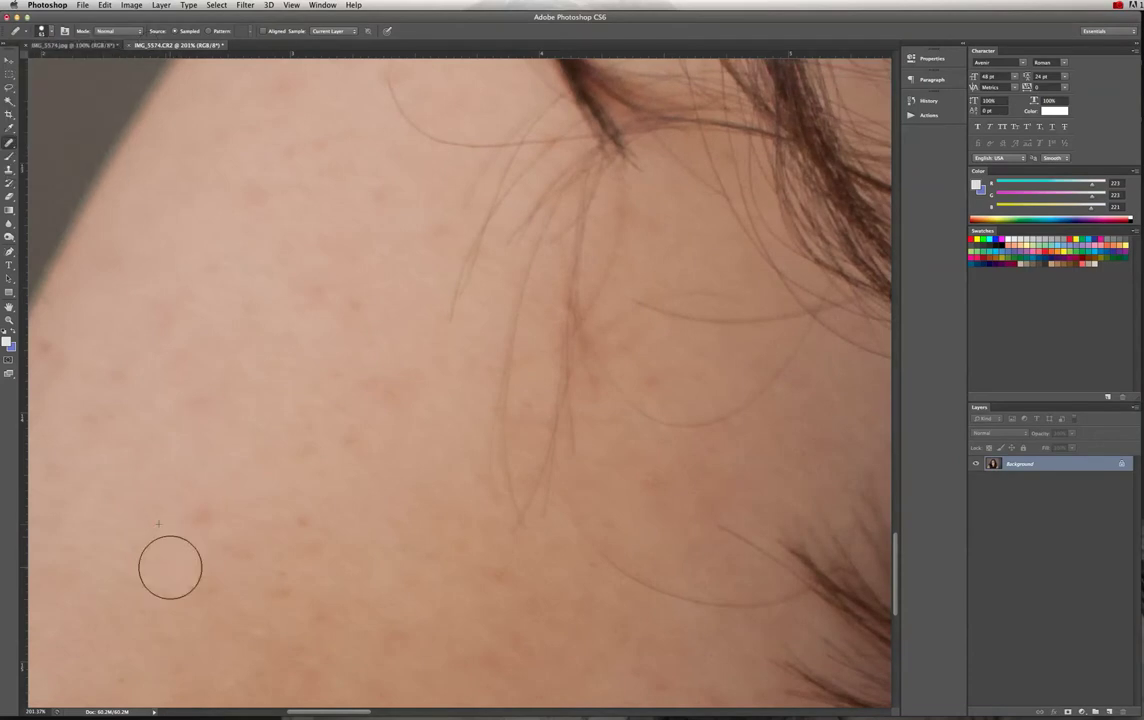
Heal the small moles on the lower part of the other arm.
{"action": "key", "text": "super+0"}
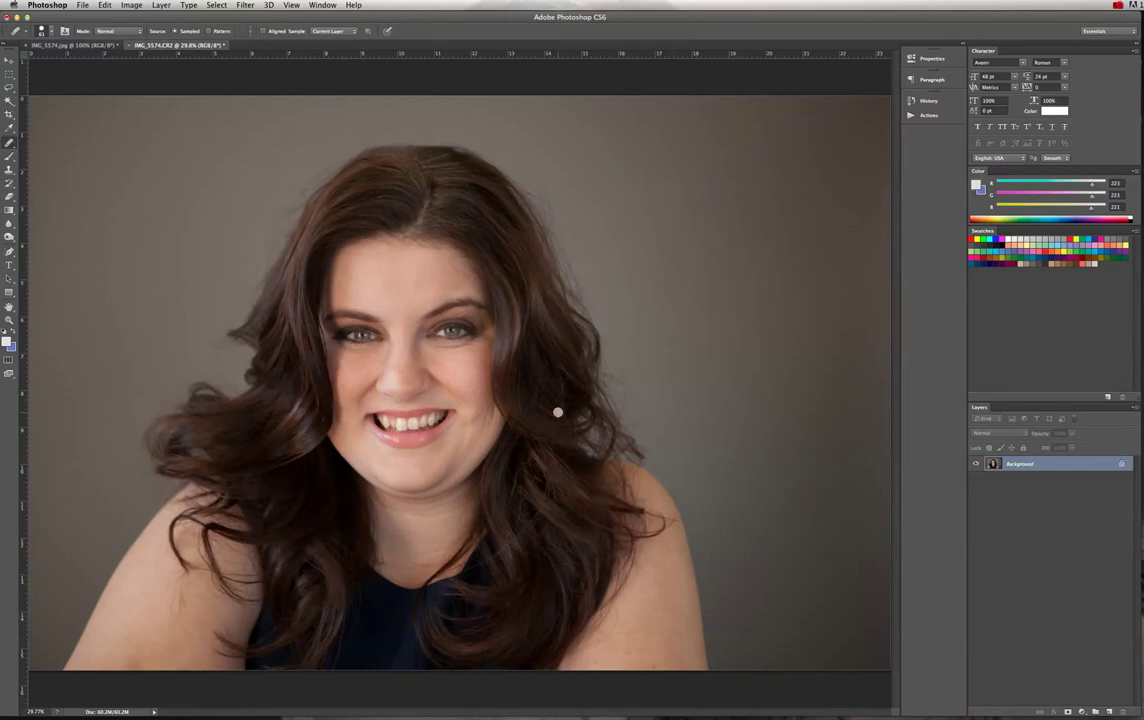
{"action": "left_click", "coordinate": [688, 593]}
{"action": "key", "text": "super+space"}
{"action": "mouse_move", "coordinate": [657, 659]}
{"action": "left_mouse_down"}
{"action": "mouse_move", "coordinate": [693, 655]}
{"action": "mouse_move", "coordinate": [677, 672]}
{"action": "left_mouse_up"}
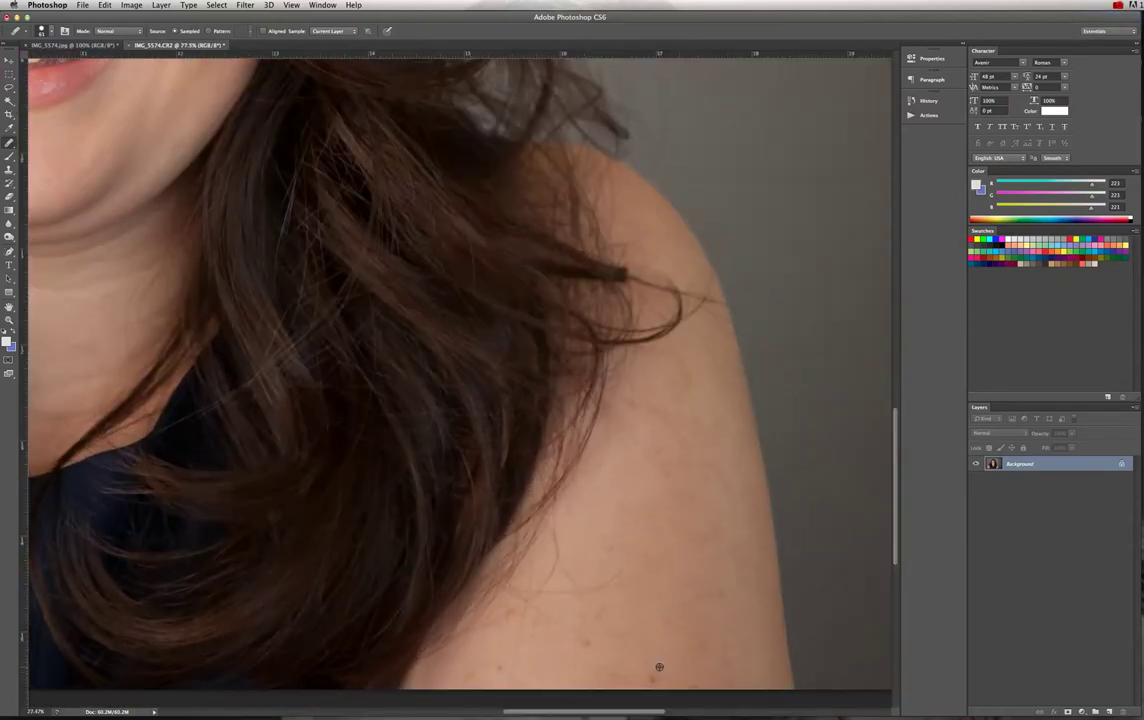
{"action": "left_click", "coordinate": [586, 643]}
Reduce the Healing Brush size and heal the fine vertical stray hair low on the arm beside the curls.
{"action": "left_click", "coordinate": [50, 33]}
{"action": "left_click", "coordinate": [24, 58]}
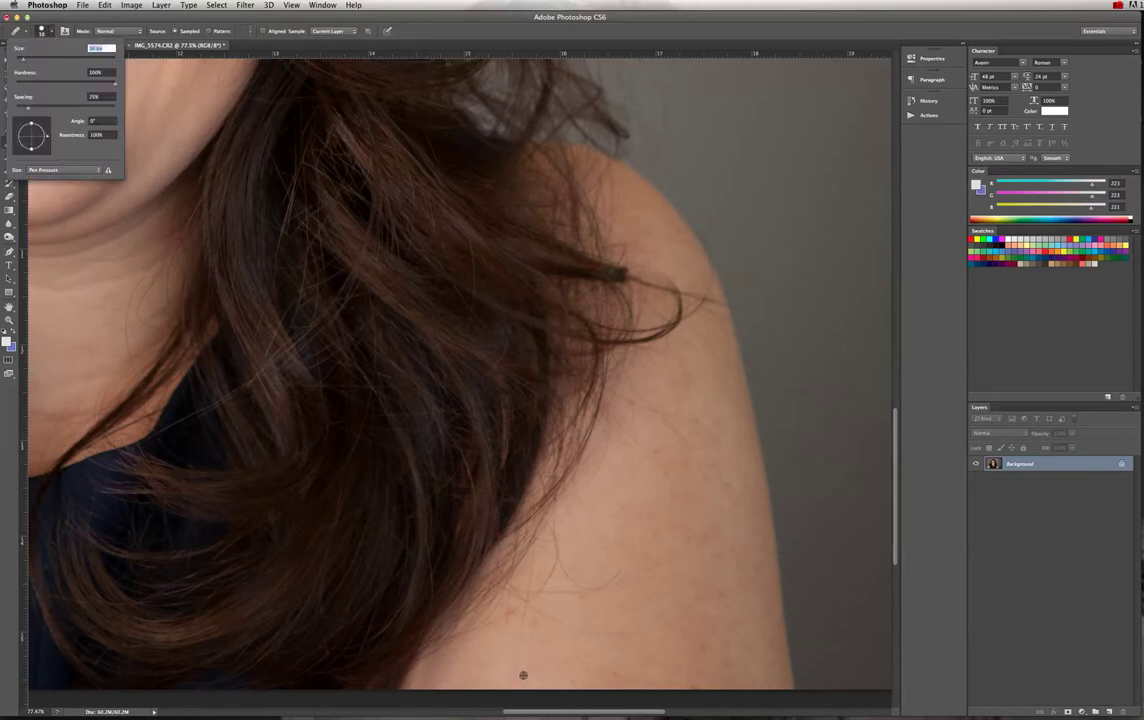
{"action": "left_click", "coordinate": [515, 686], "text": "alt"}
{"action": "left_click_drag", "start_coordinate": [511, 685], "coordinate": [524, 617]}
{"action": "left_click", "coordinate": [523, 648], "text": "alt"}
{"action": "left_click", "coordinate": [518, 638], "text": "alt"}
{"action": "left_click", "coordinate": [519, 641], "text": "alt"}
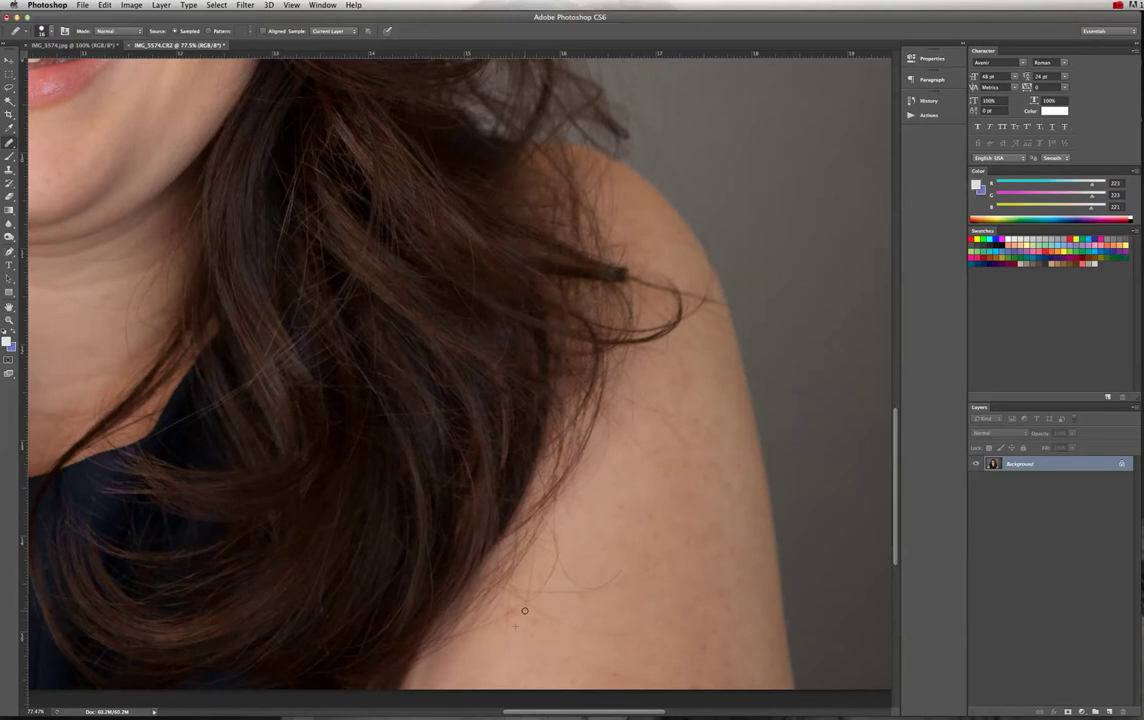
Heal the curved stray hair crossing the middle of the same arm with sampled clean skin.
{"action": "left_click", "coordinate": [685, 624], "text": "alt"}
{"action": "mouse_move", "coordinate": [686, 616]}
{"action": "left_mouse_down"}
{"action": "mouse_move", "coordinate": [618, 635]}
{"action": "mouse_move", "coordinate": [532, 608]}
{"action": "left_mouse_up"}
{"action": "left_click", "coordinate": [583, 600], "text": "alt"}
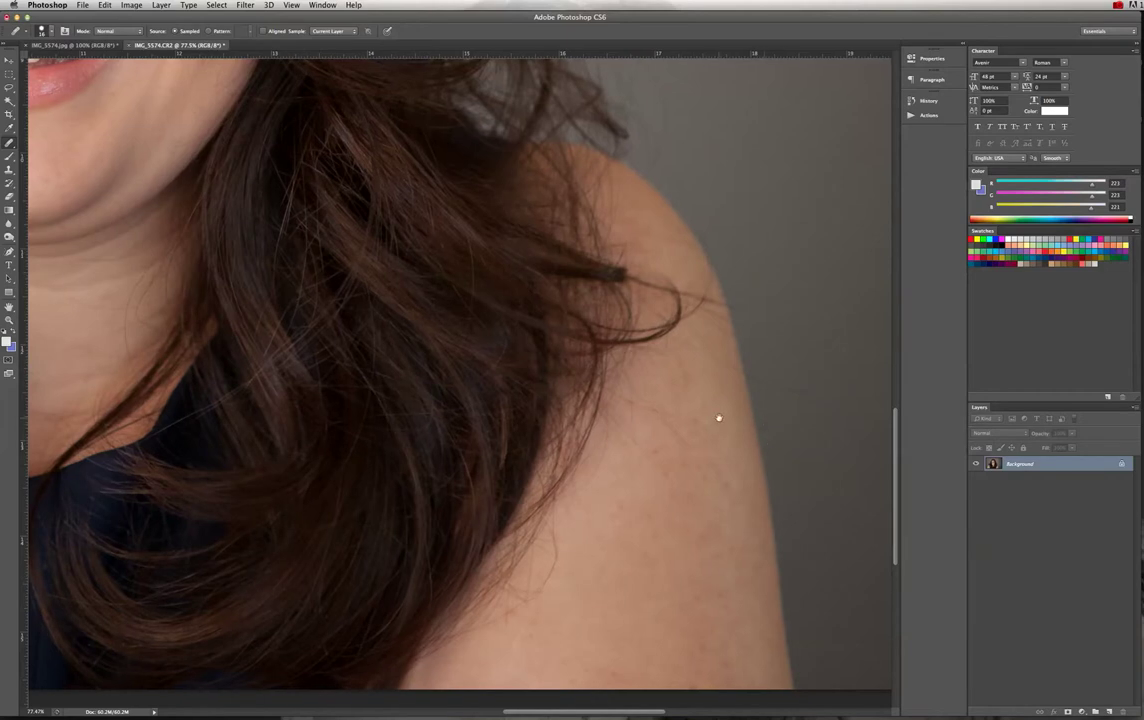
Run the Flawless Skin (Closeup Shots) action from the Portrait Master Collection on the portrait, continuing past its 300 dpi note.
{"action": "scroll", "coordinate": [702, 440], "scroll_direction": "up", "scroll_amount": 3}
{"action": "scroll", "coordinate": [660, 460], "scroll_direction": "right", "scroll_amount": 5}
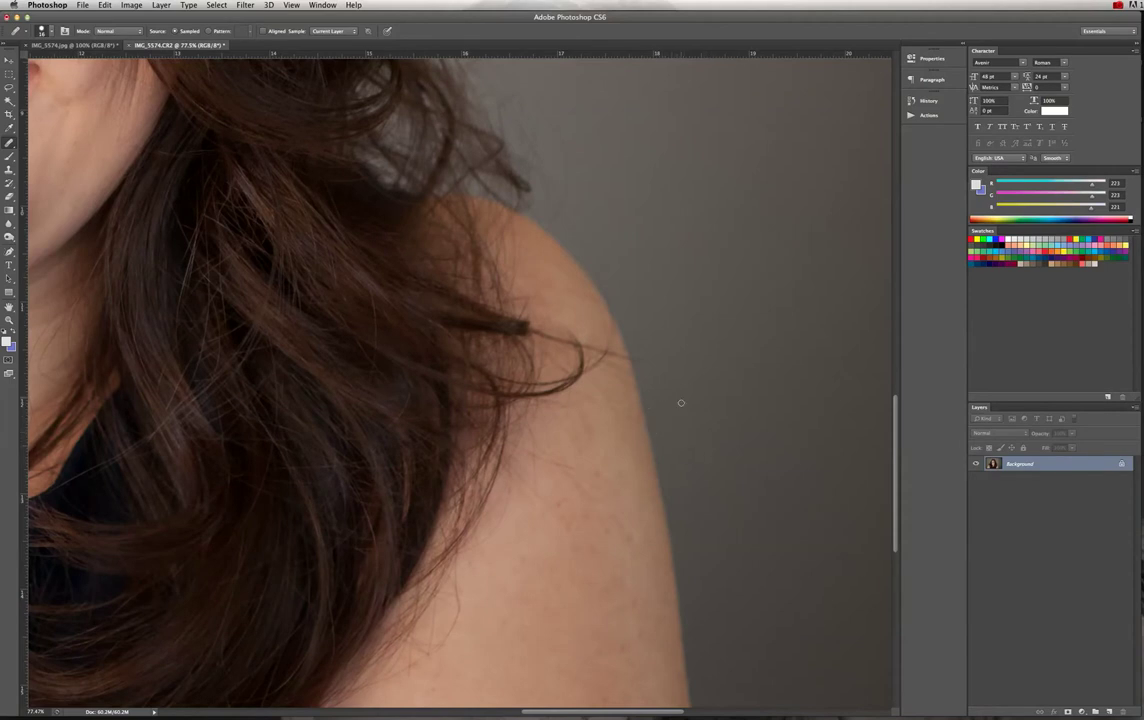
{"action": "key", "text": "super+0"}
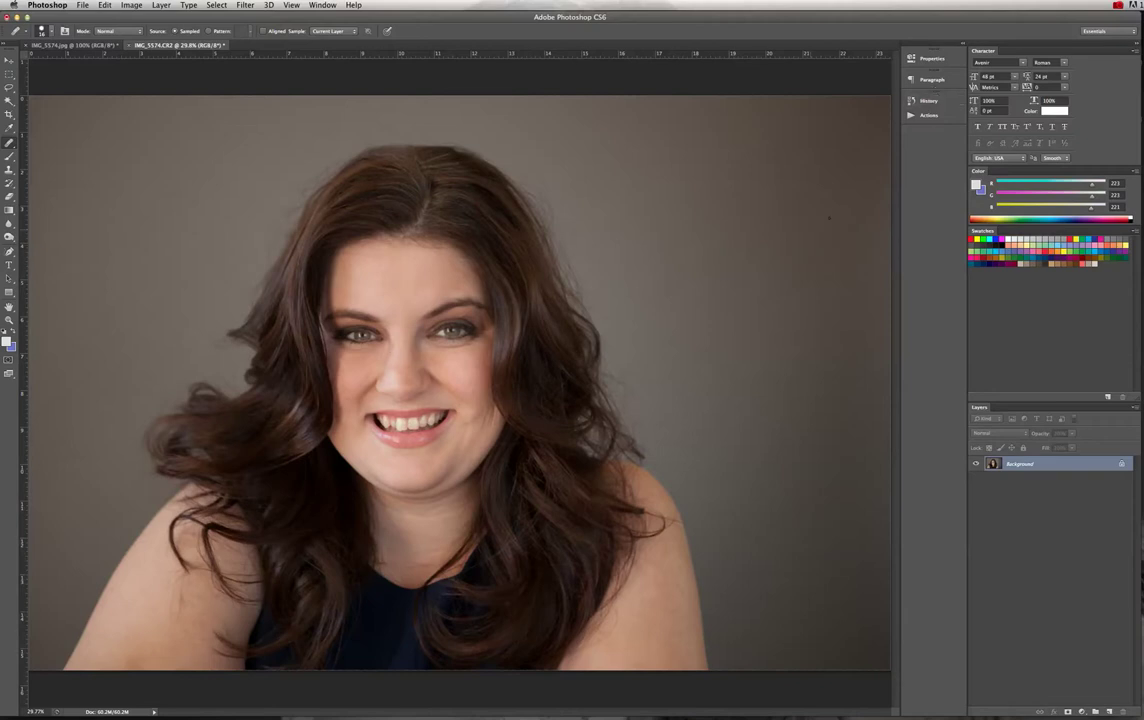
{"action": "left_click", "coordinate": [930, 116]}
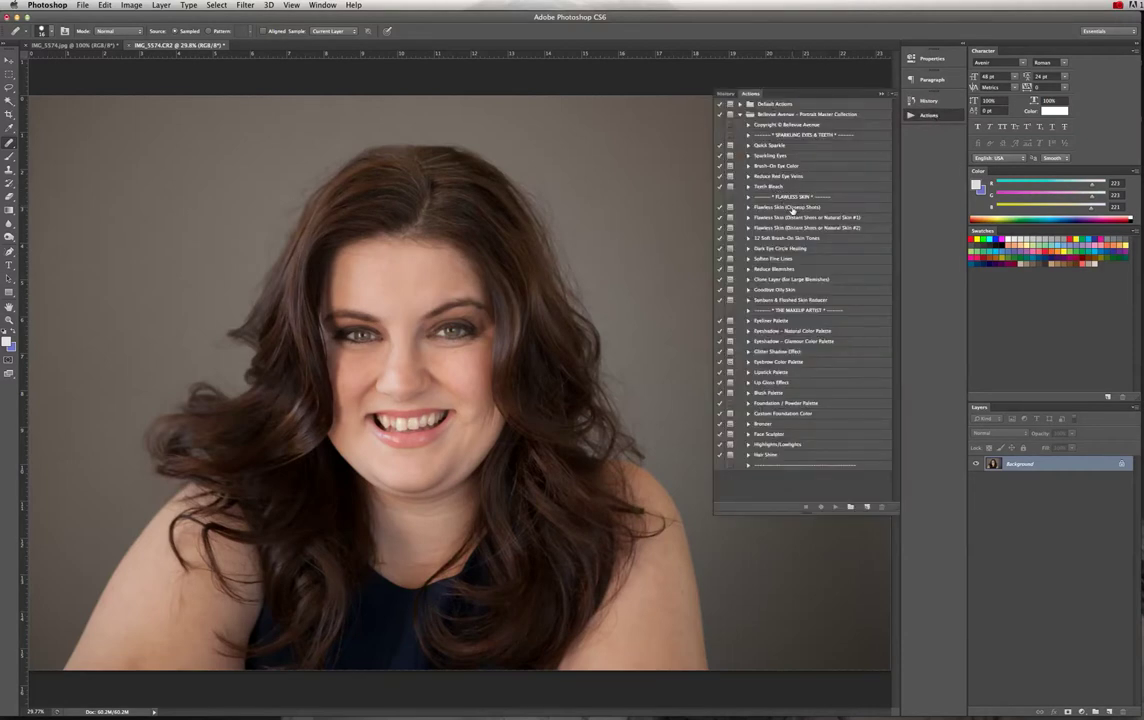
{"action": "left_click", "coordinate": [829, 208]}
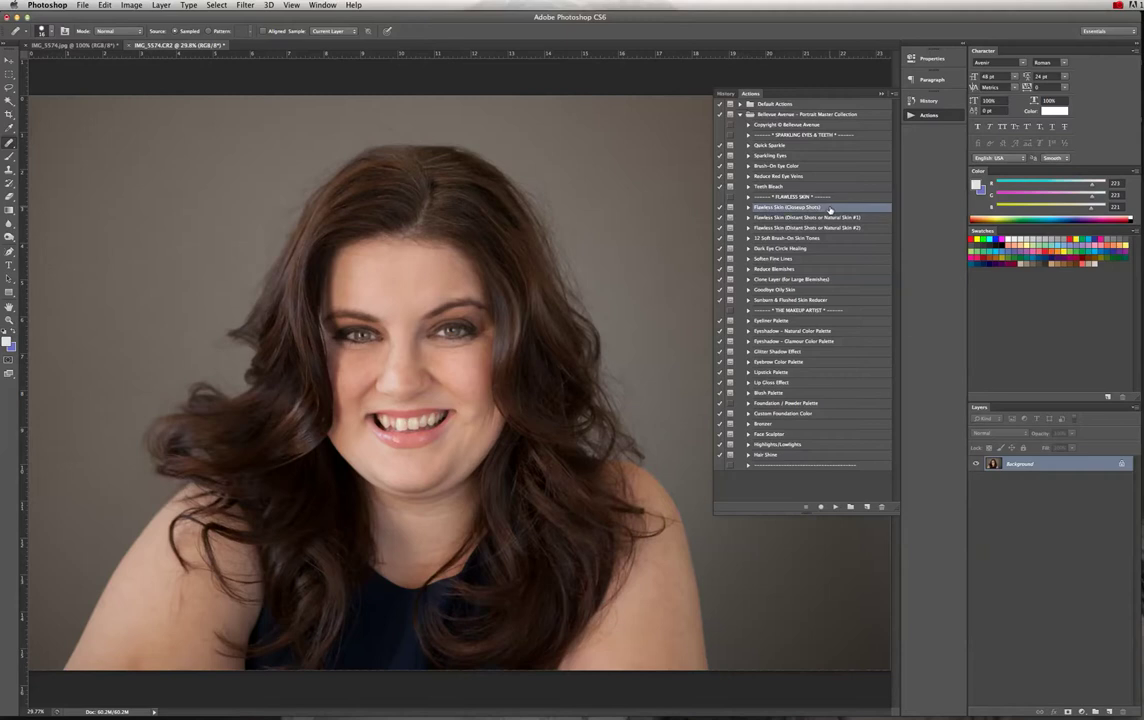
{"action": "left_click", "coordinate": [836, 508]}
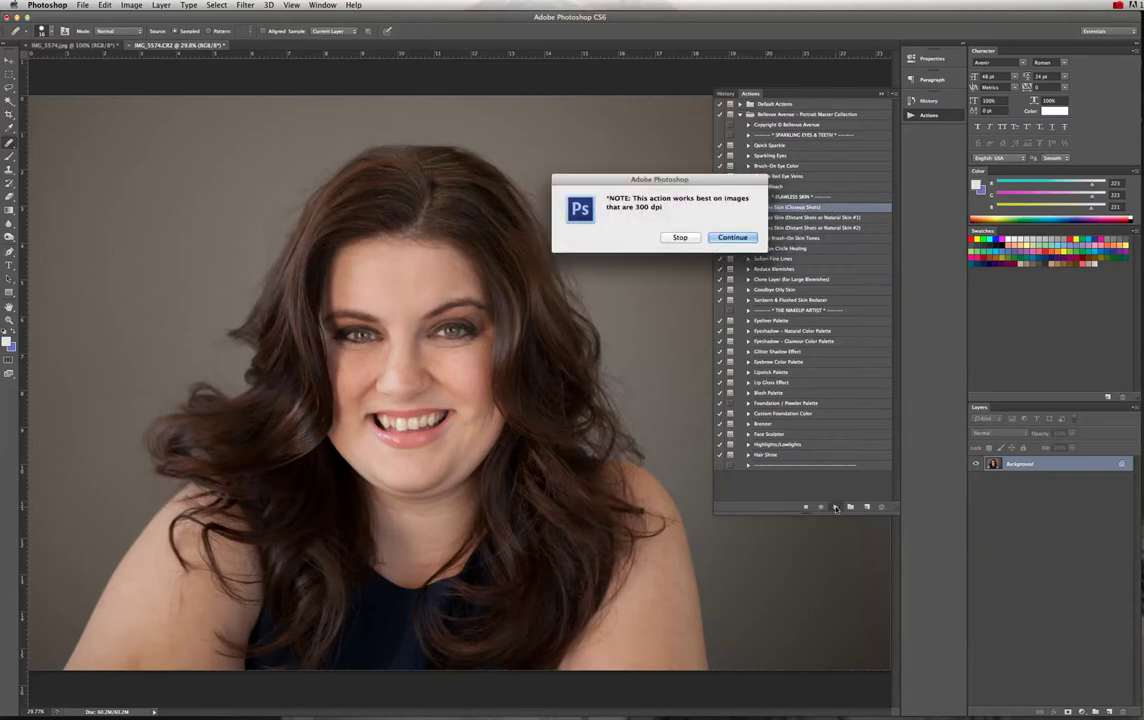
{"action": "left_click", "coordinate": [735, 238]}
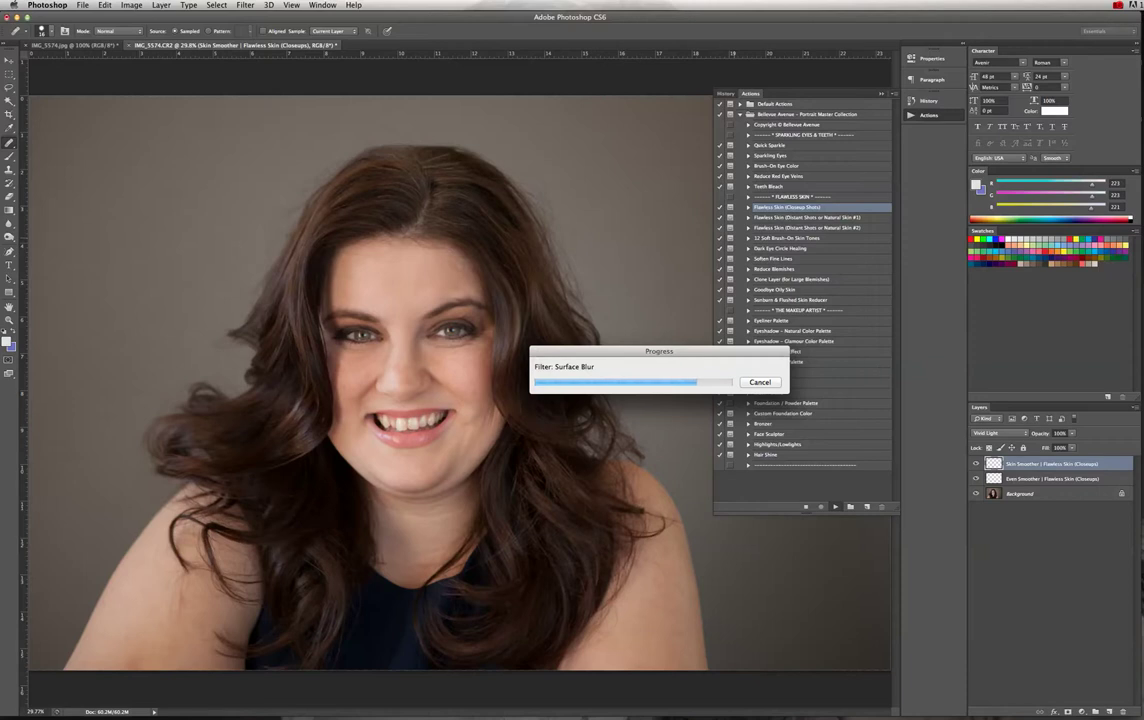
{"action": "mouse_move", "coordinate": [703, 714]}
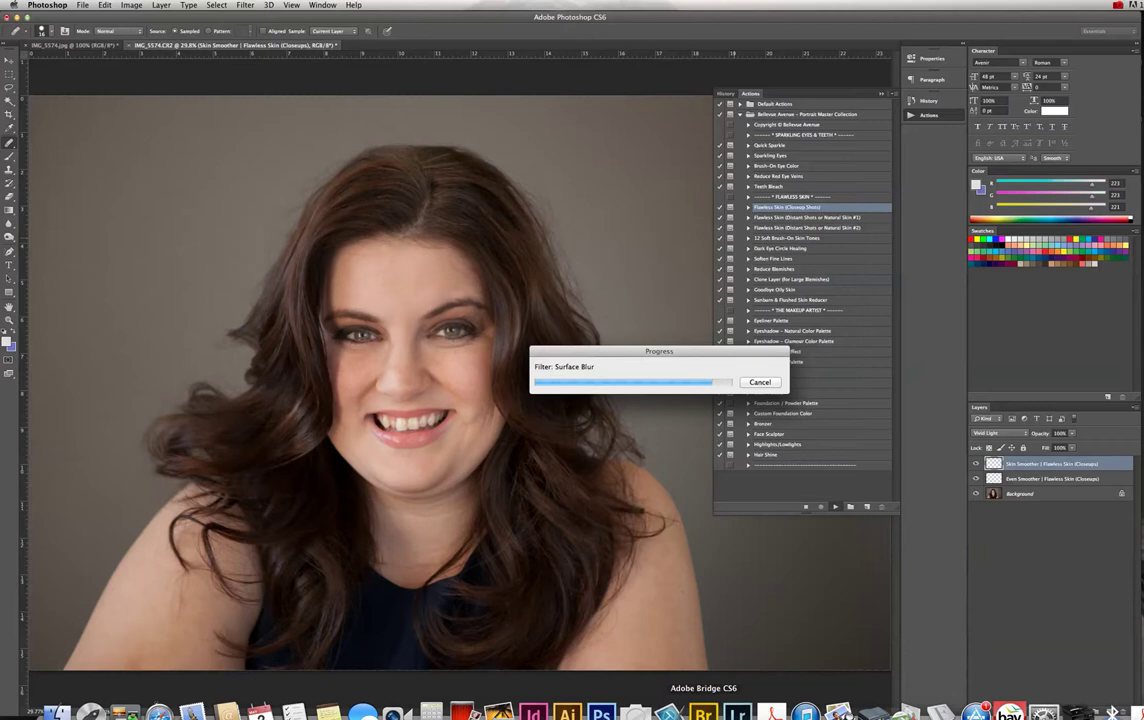
{"action": "right_click", "coordinate": [703, 714]}
{"action": "left_click", "coordinate": [707, 684]}
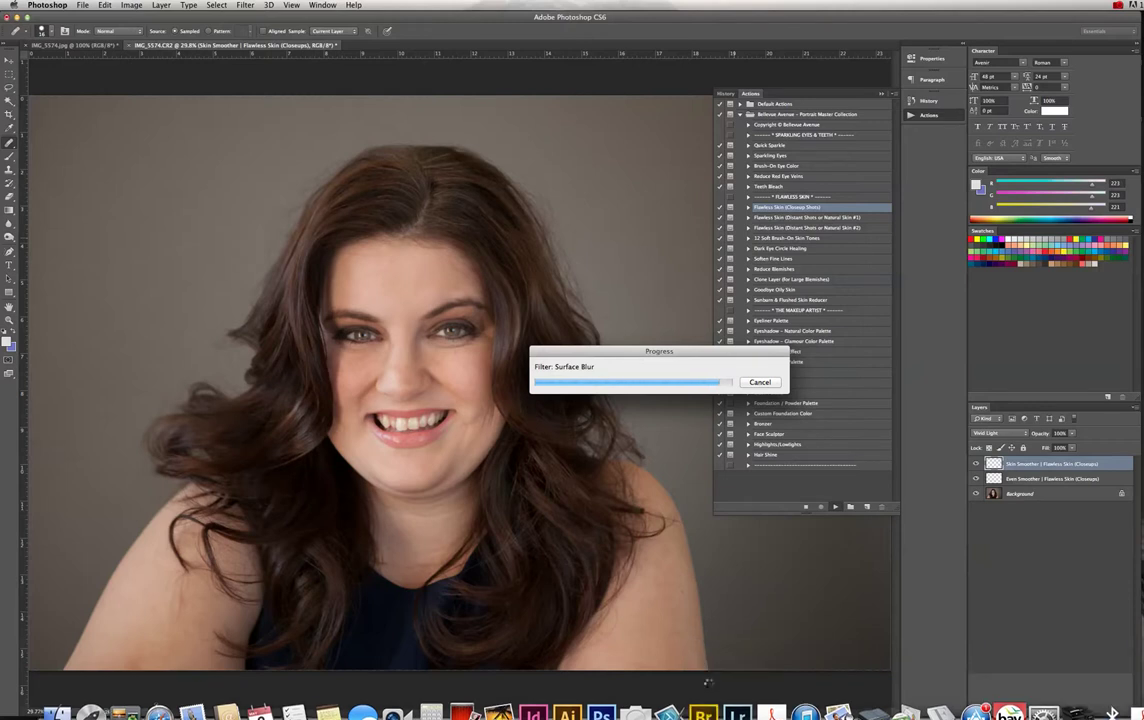
{"action": "mouse_move", "coordinate": [635, 714]}
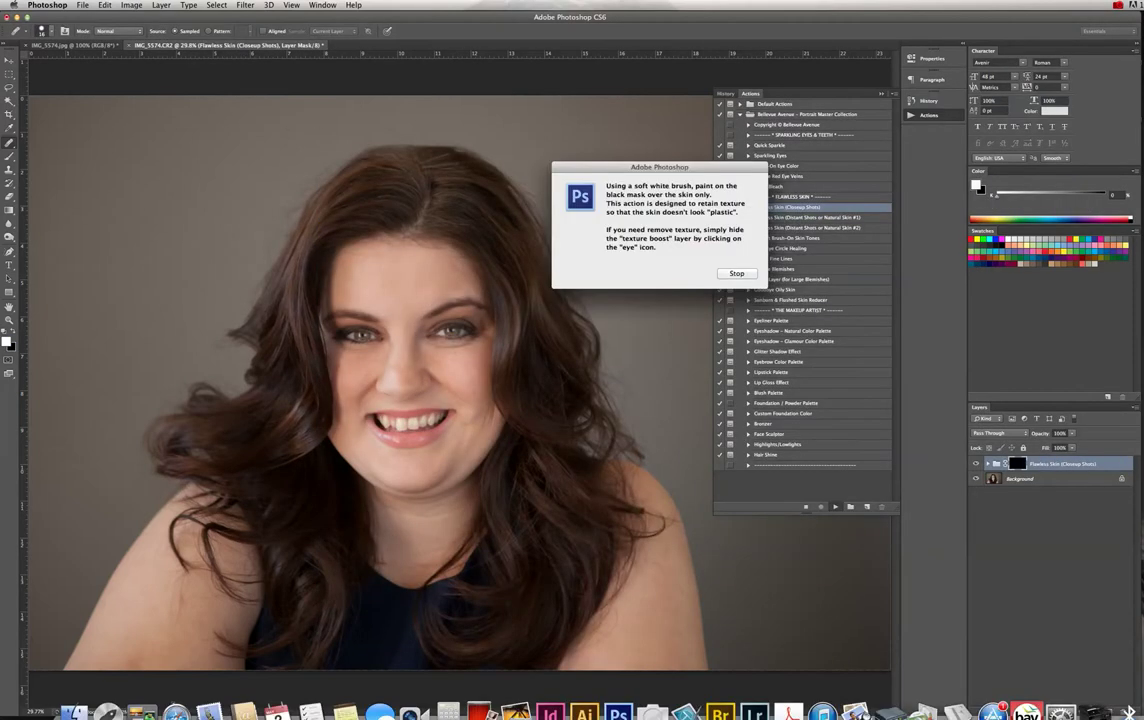
Dismiss the Flawless Skin action's painting instructions and expand its layer group.
{"action": "left_click", "coordinate": [734, 273]}
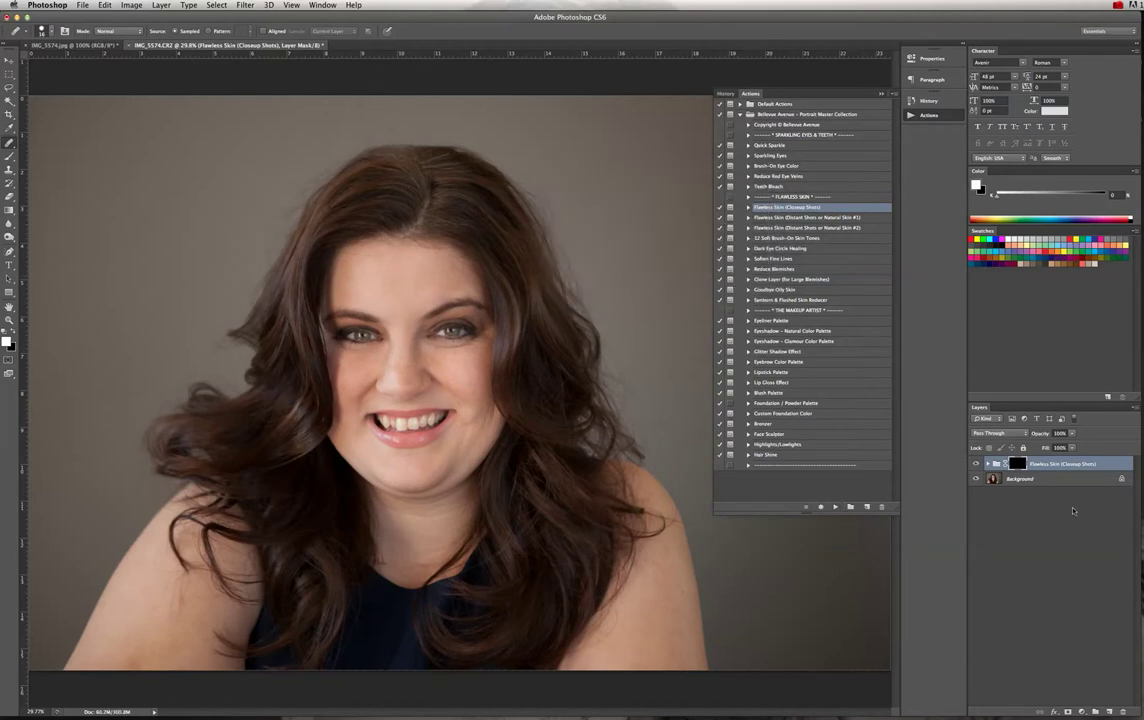
{"action": "left_click", "coordinate": [988, 464]}
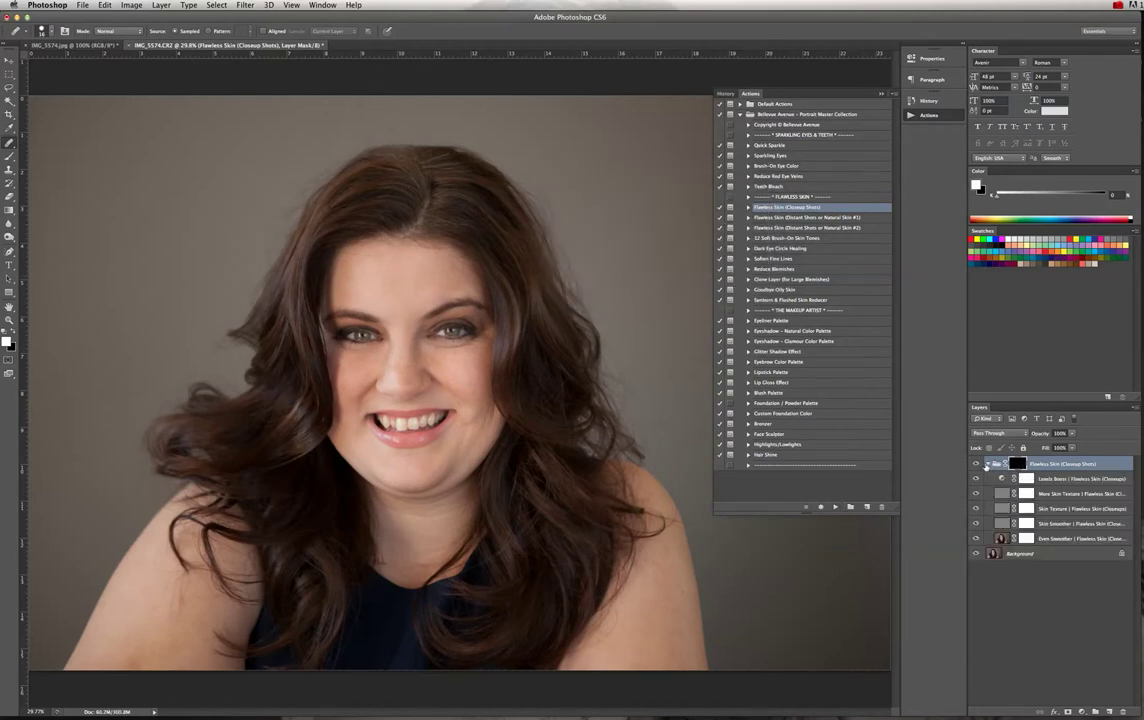
{"action": "left_click", "coordinate": [987, 465]}
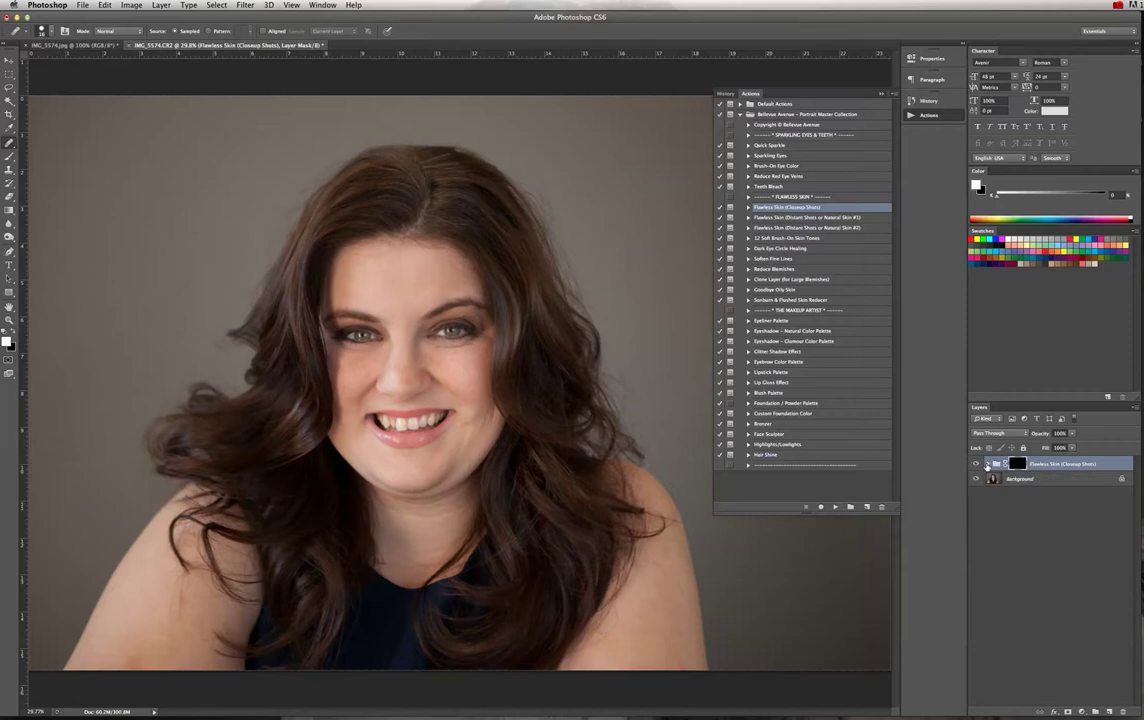
{"action": "left_click", "coordinate": [987, 465]}
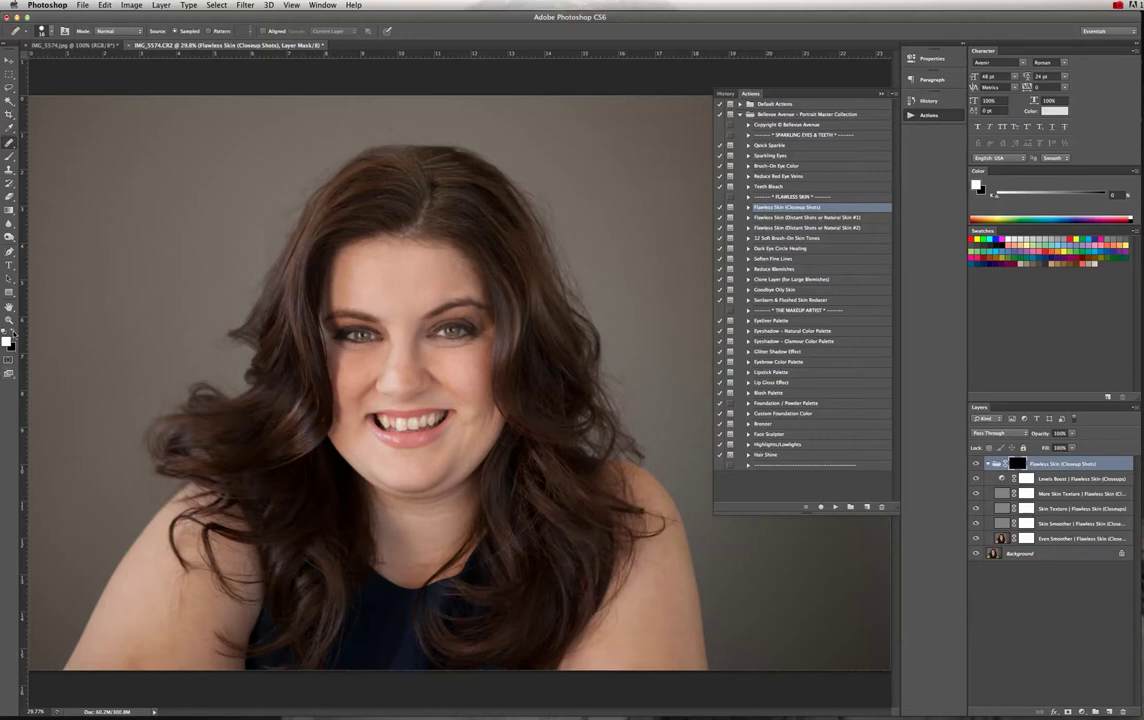
Switch the foreground and background colours back and forth, leaving white as the foreground.
{"action": "left_click", "coordinate": [12, 333]}
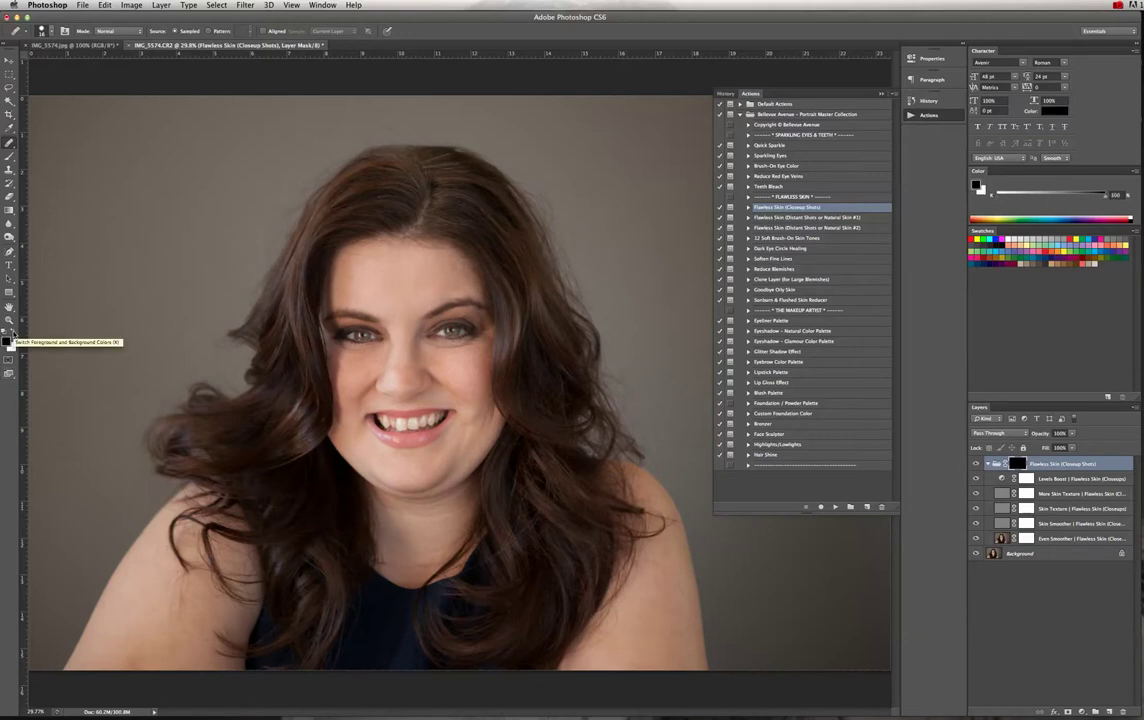
{"action": "left_click", "coordinate": [12, 333]}
{"action": "left_click", "coordinate": [12, 333]}
{"action": "left_click", "coordinate": [12, 333]}
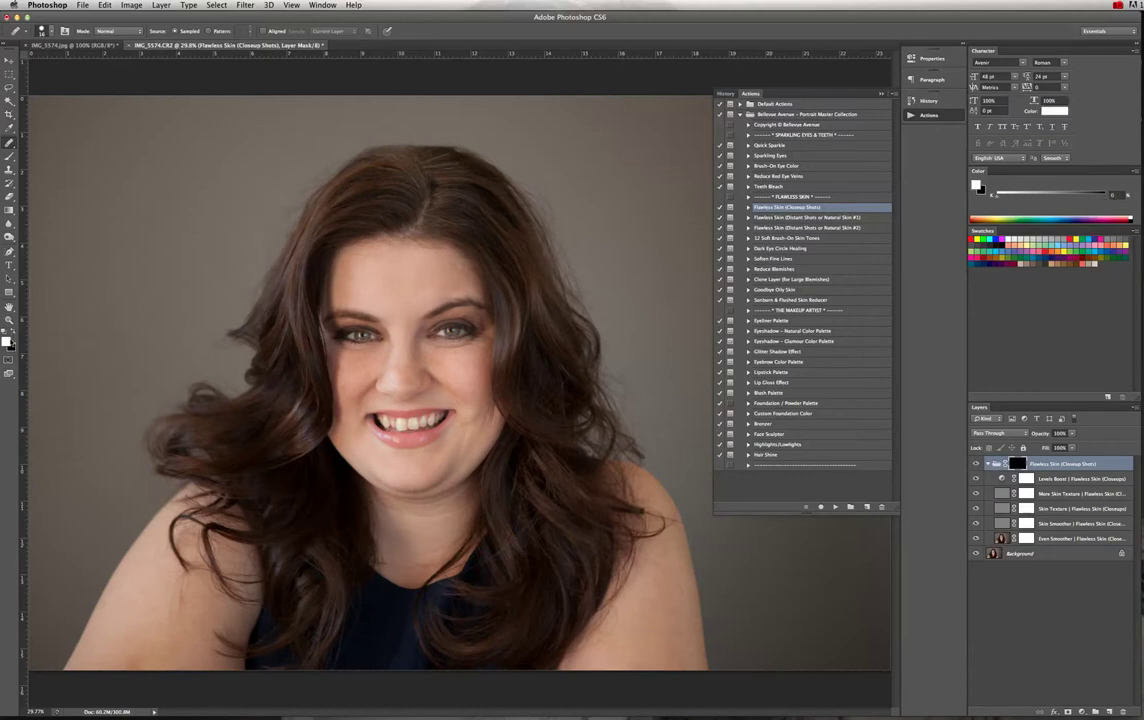
{"action": "left_click", "coordinate": [12, 333]}
{"action": "left_click", "coordinate": [12, 333]}
Switch from the Healing Brush to the Brush tool and set a soft brush of 176 px with 0% hardness.
{"action": "left_click", "coordinate": [10, 143]}
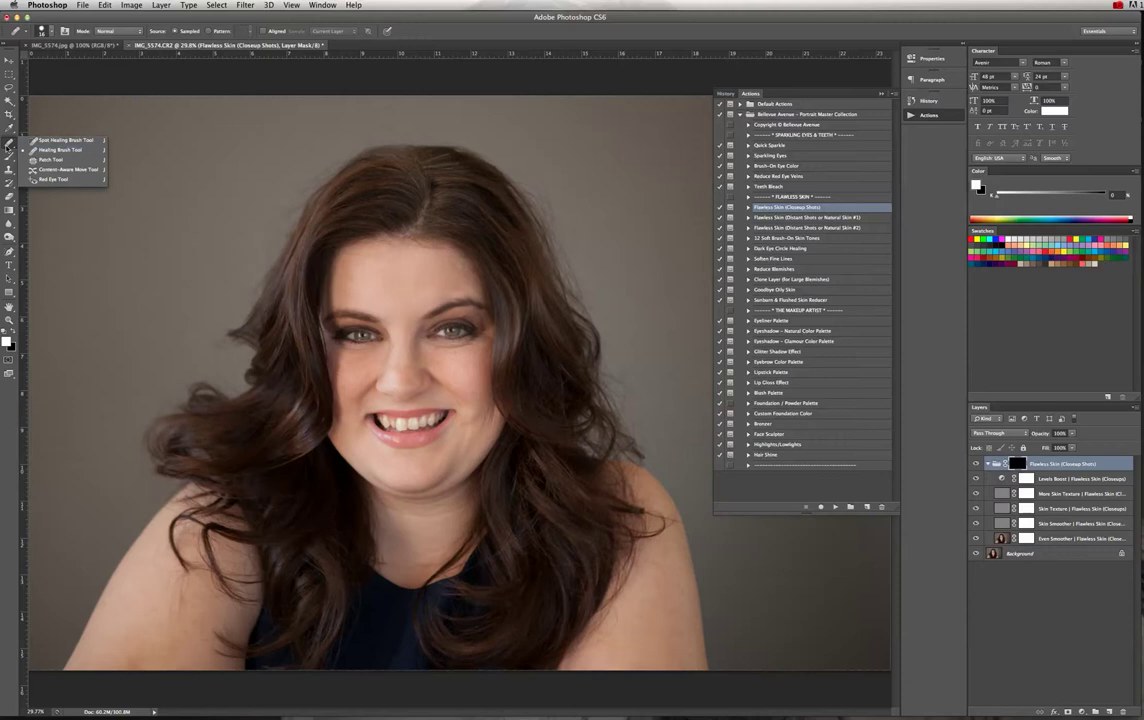
{"action": "left_click", "coordinate": [9, 157]}
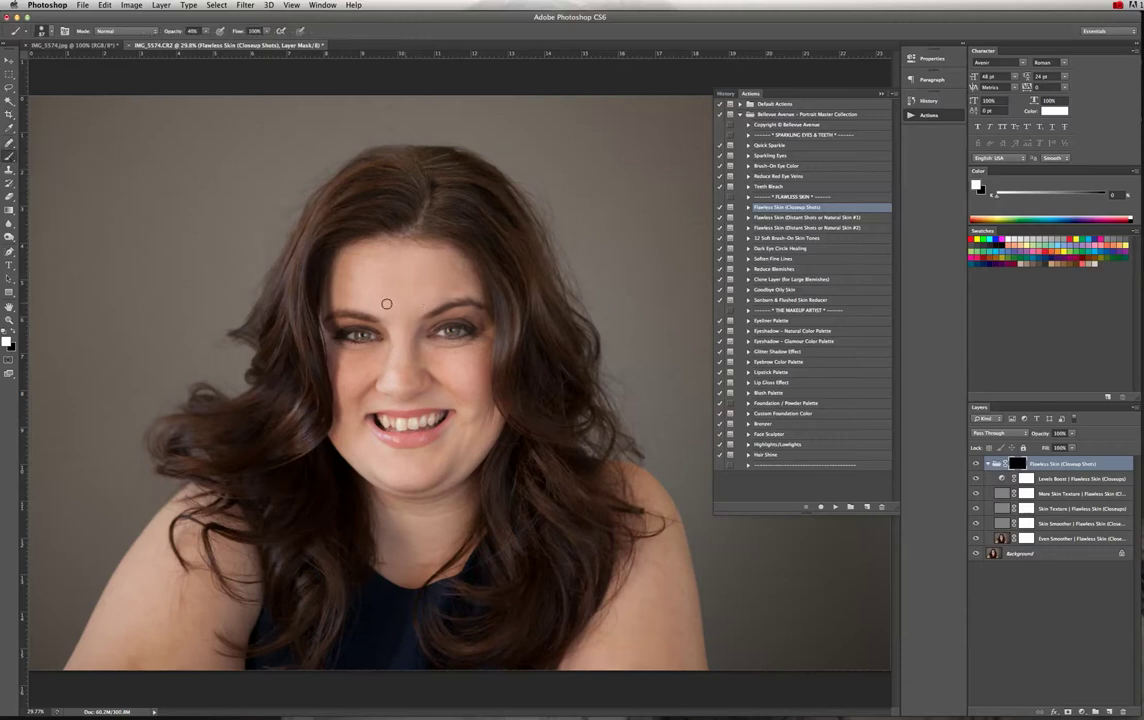
{"action": "left_click", "coordinate": [42, 31]}
{"action": "left_click_drag", "start_coordinate": [54, 57], "coordinate": [76, 64]}
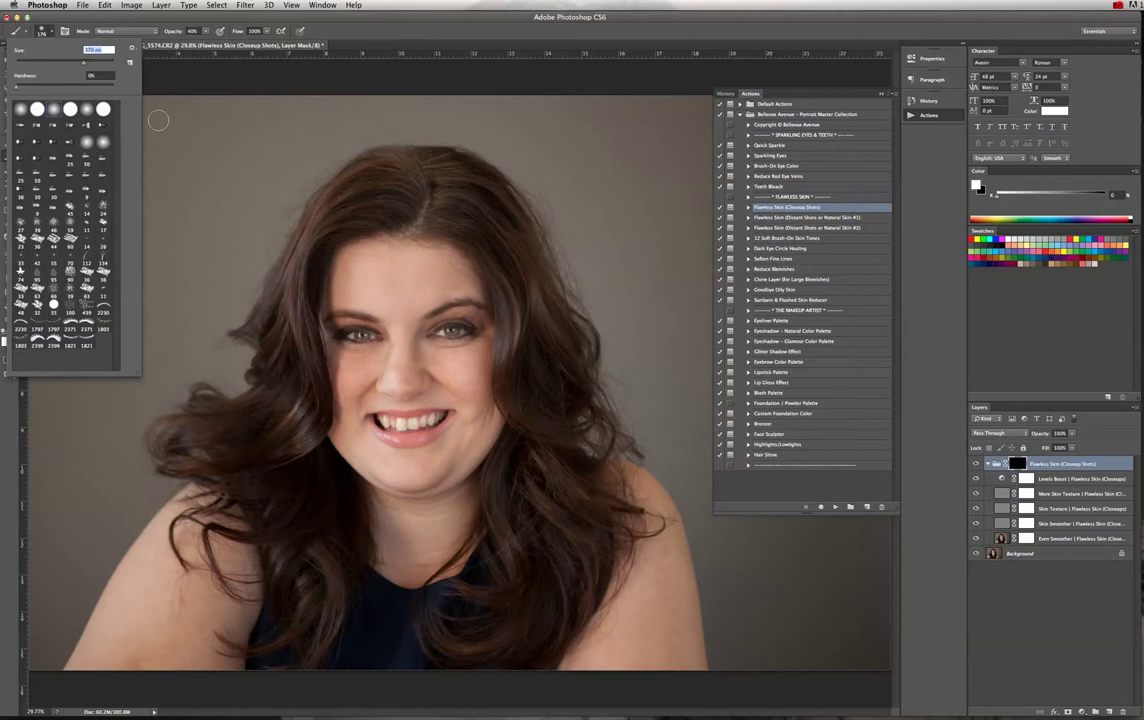
Try painting the skin smoothing over the forehead at 100% brush opacity, and paint it back out of the mask with black.
{"action": "left_click", "coordinate": [207, 33]}
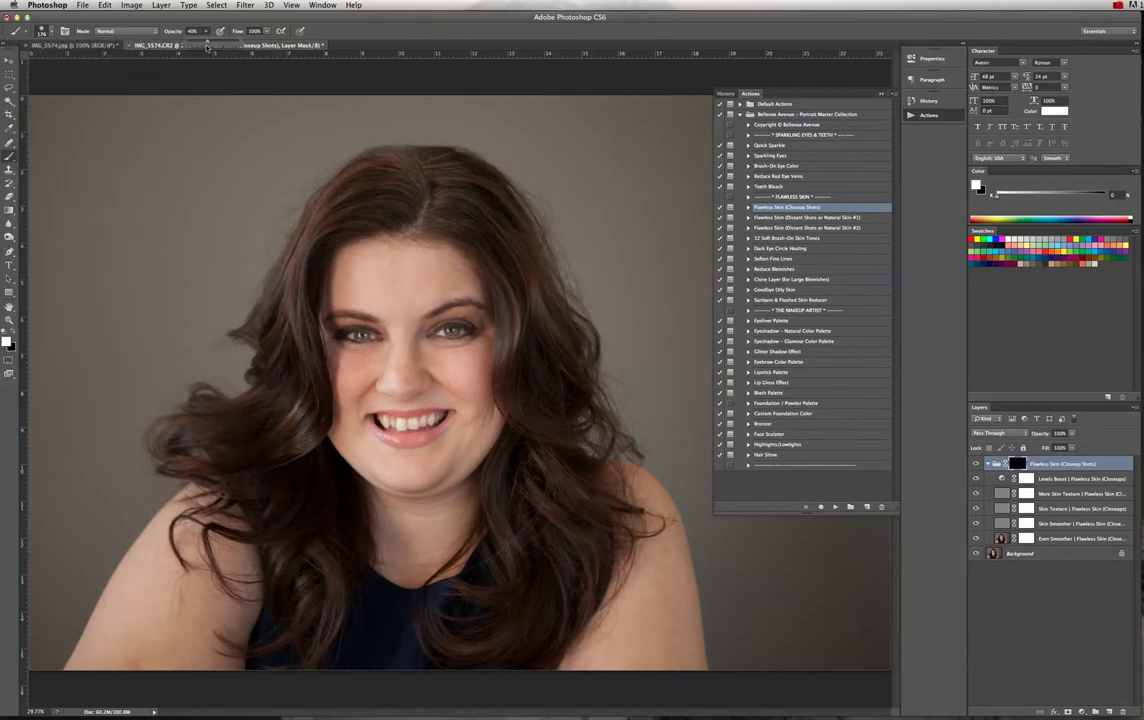
{"action": "key", "text": "0"}
{"action": "scroll", "coordinate": [400, 270], "scroll_direction": "up", "scroll_amount": 10}
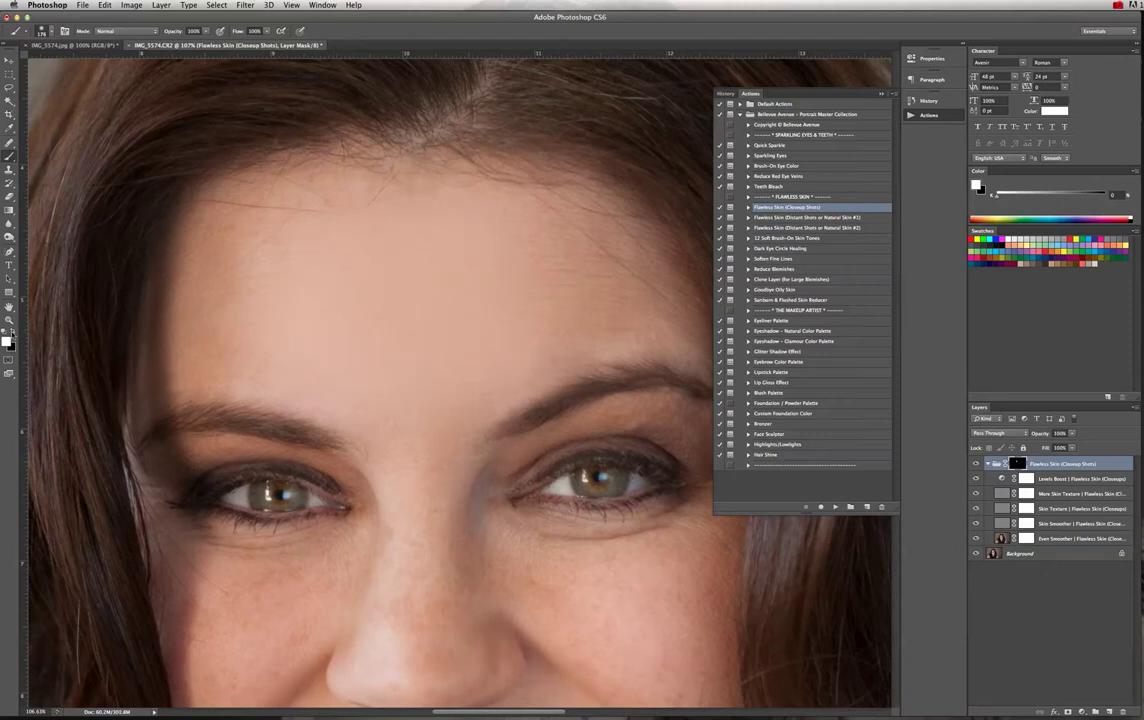
{"action": "left_click", "coordinate": [12, 332]}
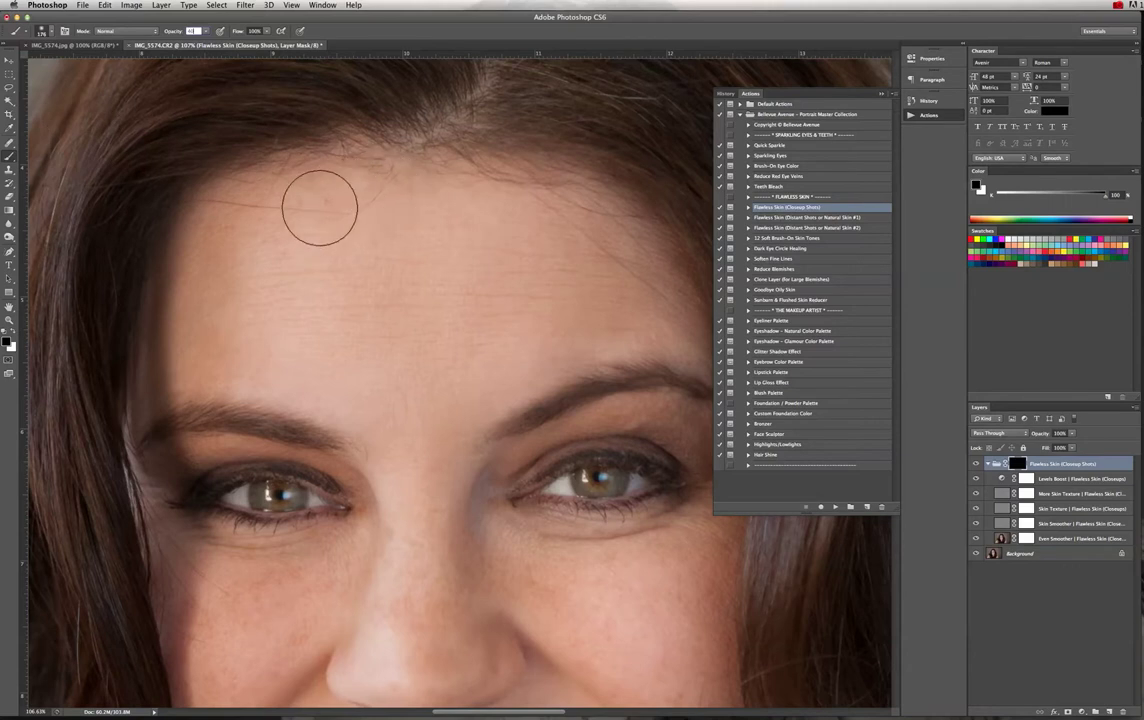
Set the brush opacity to 40% and paint white on the group mask across the forehead.
{"action": "key", "text": "Return"}
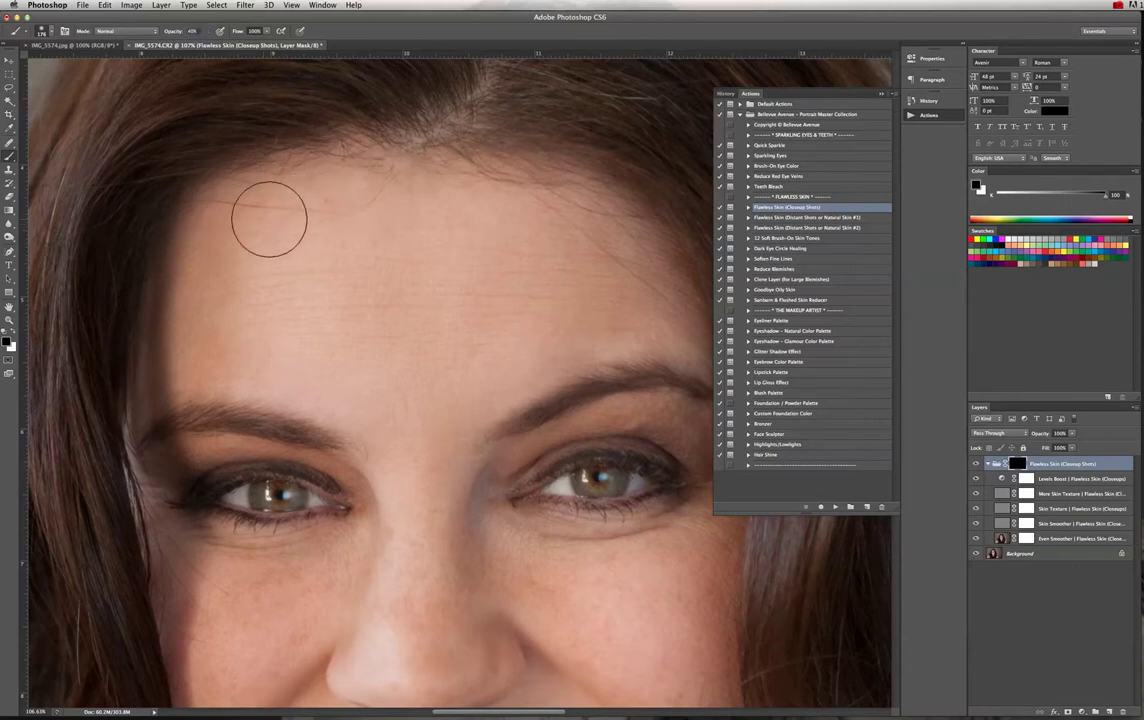
{"action": "left_click", "coordinate": [15, 333]}
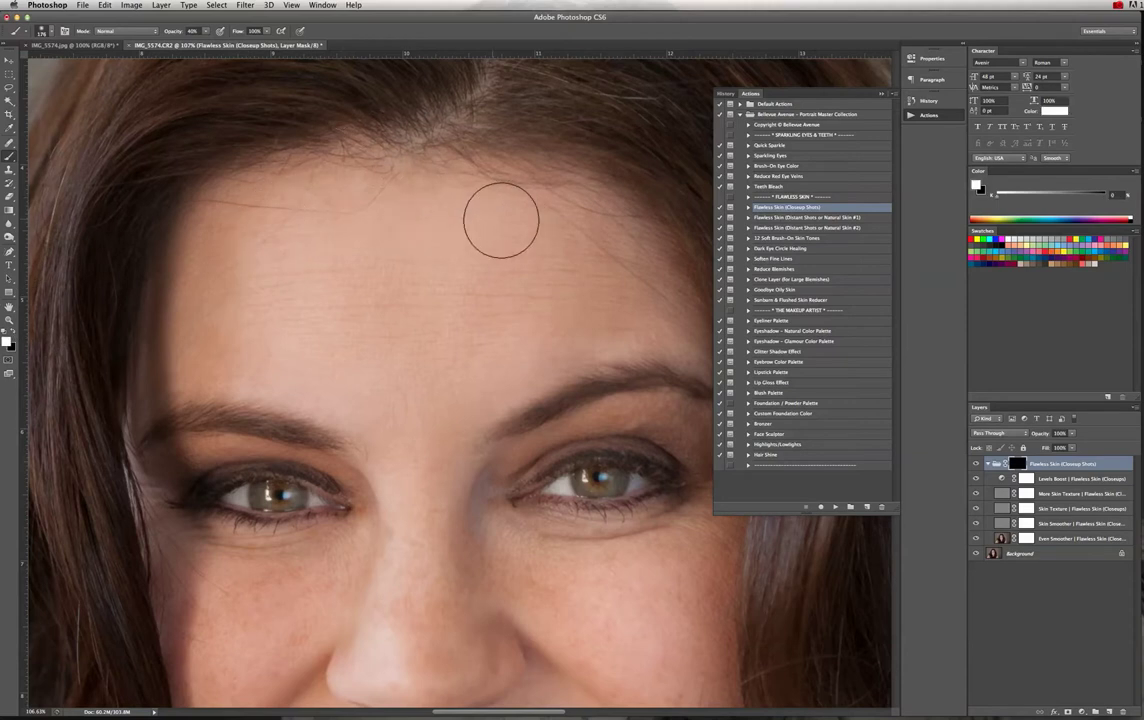
{"action": "mouse_move", "coordinate": [258, 250]}
{"action": "left_mouse_down"}
{"action": "mouse_move", "coordinate": [384, 272]}
{"action": "mouse_move", "coordinate": [478, 279]}
{"action": "mouse_move", "coordinate": [205, 316]}
{"action": "mouse_move", "coordinate": [288, 349]}
{"action": "mouse_move", "coordinate": [418, 373]}
{"action": "mouse_move", "coordinate": [593, 304]}
{"action": "mouse_move", "coordinate": [610, 289]}
{"action": "mouse_move", "coordinate": [492, 273]}
{"action": "mouse_move", "coordinate": [593, 240]}
{"action": "mouse_move", "coordinate": [355, 229]}
{"action": "mouse_move", "coordinate": [234, 252]}
{"action": "mouse_move", "coordinate": [235, 340]}
{"action": "mouse_move", "coordinate": [358, 368]}
{"action": "mouse_move", "coordinate": [446, 372]}
{"action": "mouse_move", "coordinate": [542, 310]}
{"action": "mouse_move", "coordinate": [356, 295]}
{"action": "mouse_move", "coordinate": [293, 265]}
{"action": "mouse_move", "coordinate": [392, 272]}
{"action": "mouse_move", "coordinate": [496, 330]}
{"action": "left_mouse_up"}
Paint white on the Flawless Skin mask over the nose and both cheeks.
{"action": "scroll", "coordinate": [492, 334], "scroll_direction": "down", "scroll_amount": 5}
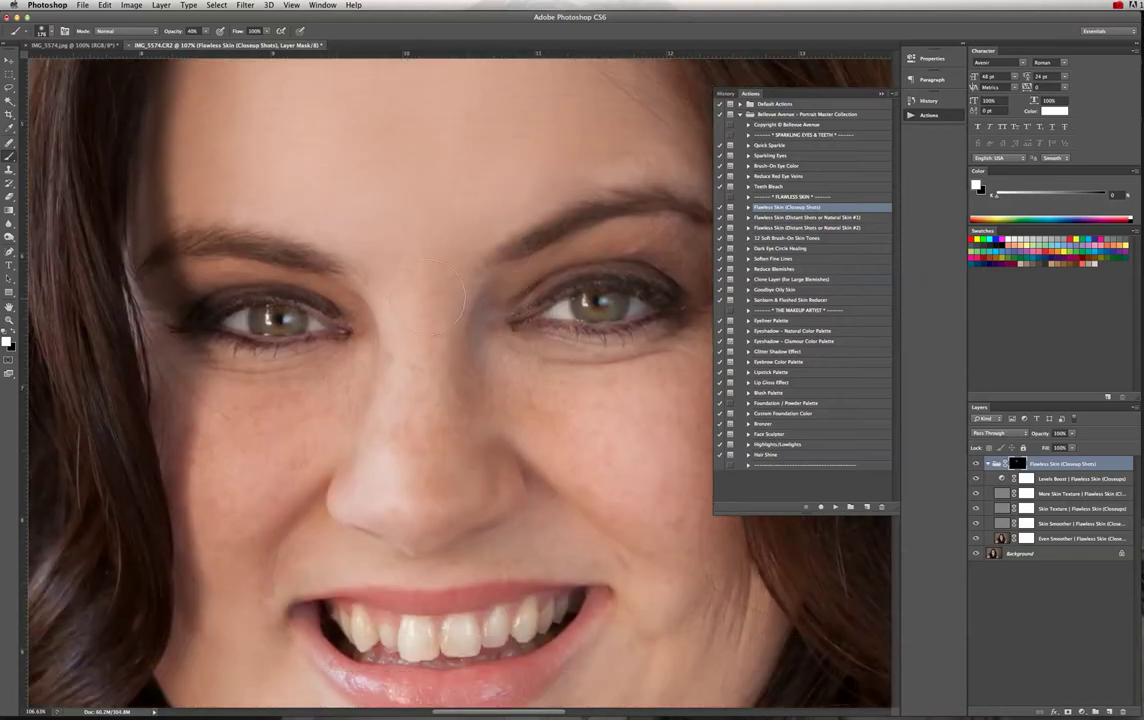
{"action": "mouse_move", "coordinate": [421, 403]}
{"action": "left_mouse_down"}
{"action": "mouse_move", "coordinate": [415, 472]}
{"action": "mouse_move", "coordinate": [453, 465]}
{"action": "mouse_move", "coordinate": [447, 332]}
{"action": "left_mouse_up"}
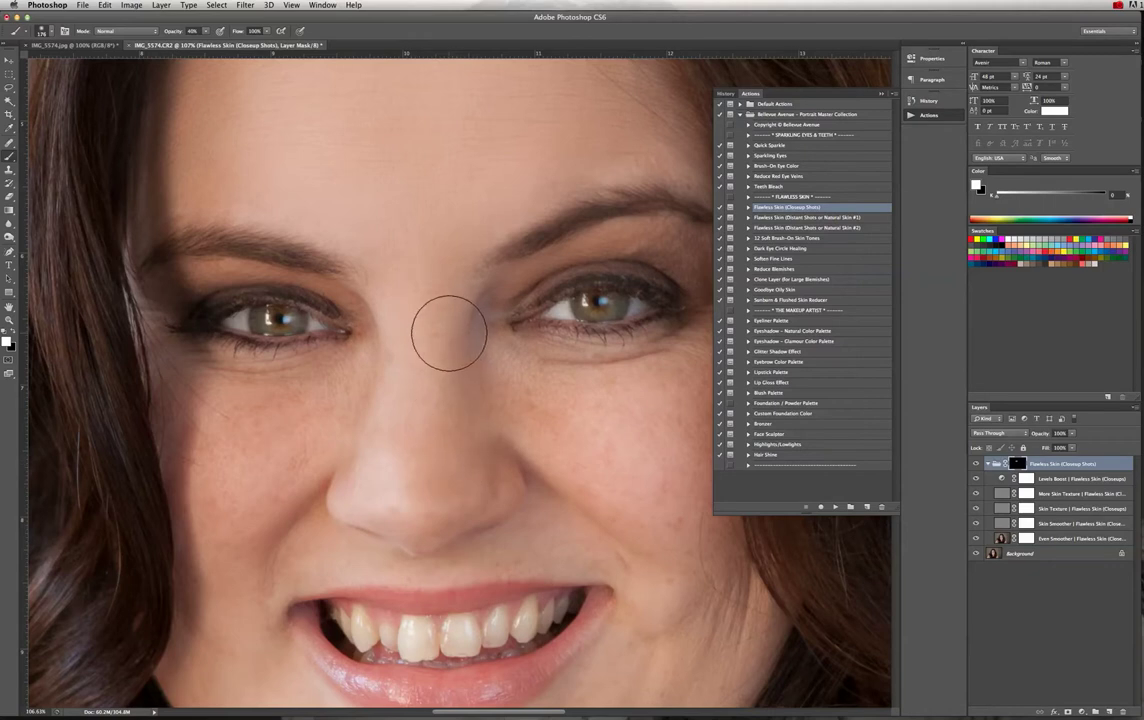
{"action": "mouse_move", "coordinate": [552, 396]}
{"action": "left_mouse_down"}
{"action": "mouse_move", "coordinate": [634, 384]}
{"action": "mouse_move", "coordinate": [568, 425]}
{"action": "mouse_move", "coordinate": [657, 508]}
{"action": "left_mouse_up"}
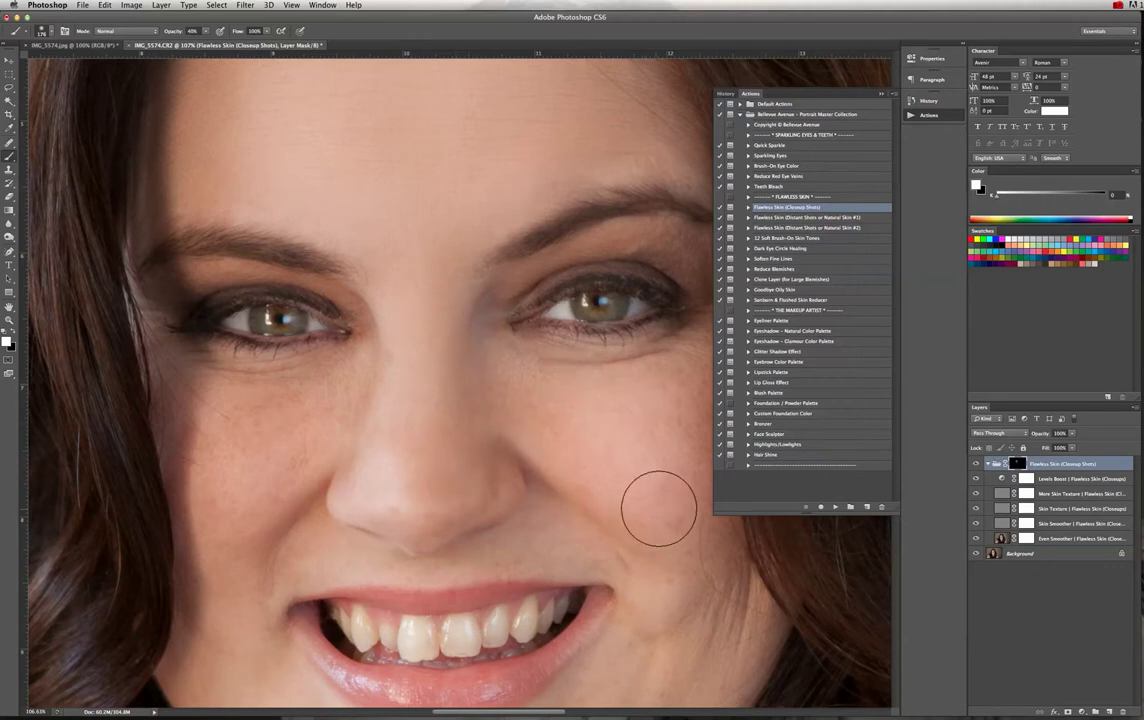
{"action": "mouse_move", "coordinate": [283, 430]}
{"action": "left_mouse_down"}
{"action": "mouse_move", "coordinate": [318, 398]}
{"action": "mouse_move", "coordinate": [281, 411]}
{"action": "mouse_move", "coordinate": [227, 407]}
{"action": "mouse_move", "coordinate": [278, 433]}
{"action": "mouse_move", "coordinate": [233, 483]}
{"action": "mouse_move", "coordinate": [230, 506]}
{"action": "mouse_move", "coordinate": [336, 396]}
{"action": "mouse_move", "coordinate": [248, 494]}
{"action": "mouse_move", "coordinate": [446, 467]}
{"action": "mouse_move", "coordinate": [430, 520]}
{"action": "mouse_move", "coordinate": [416, 515]}
{"action": "mouse_move", "coordinate": [456, 492]}
{"action": "mouse_move", "coordinate": [624, 480]}
{"action": "mouse_move", "coordinate": [641, 542]}
{"action": "left_mouse_up"}
Reduce the brush size and paint the smoothing above the upper lip, around the mouth and over the chin.
{"action": "left_click", "coordinate": [45, 31]}
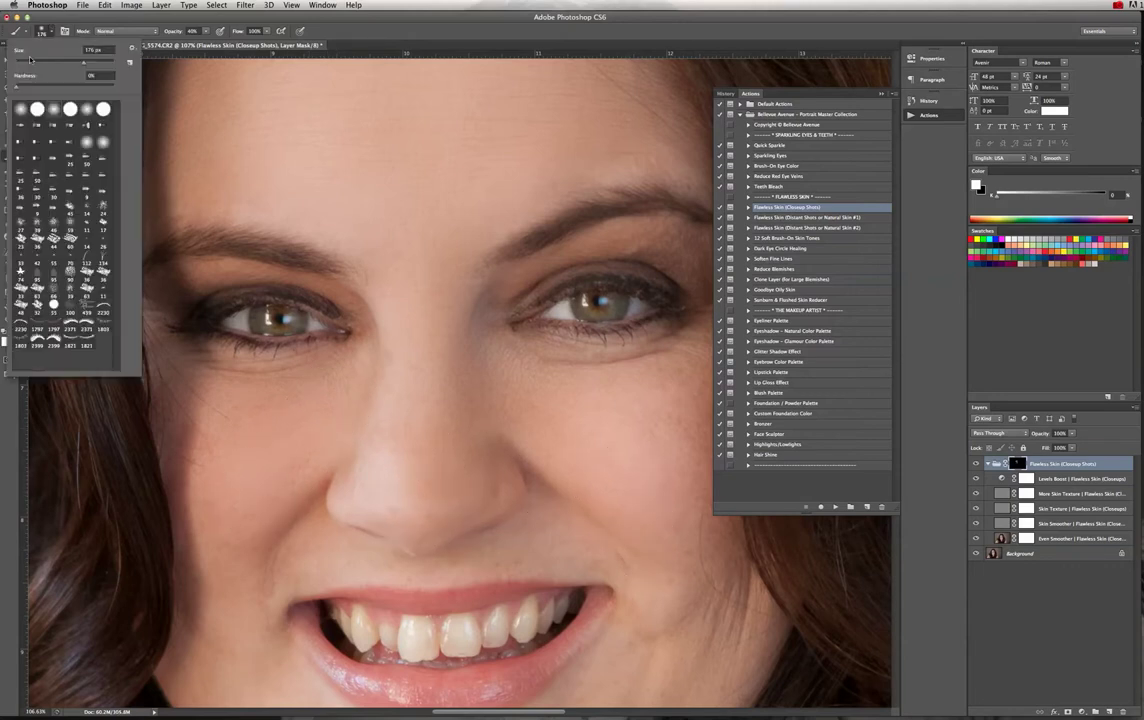
{"action": "left_click", "coordinate": [63, 65]}
{"action": "left_click_drag", "start_coordinate": [613, 556], "coordinate": [447, 560]}
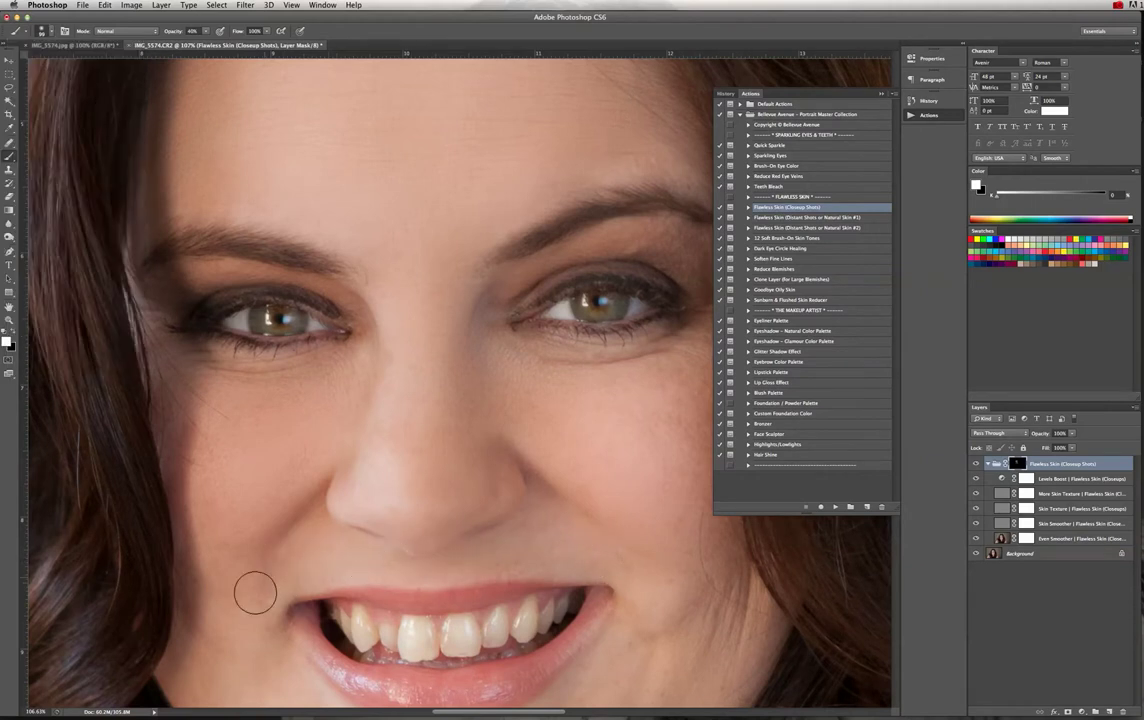
{"action": "scroll", "coordinate": [428, 396], "scroll_direction": "down", "scroll_amount": 5}
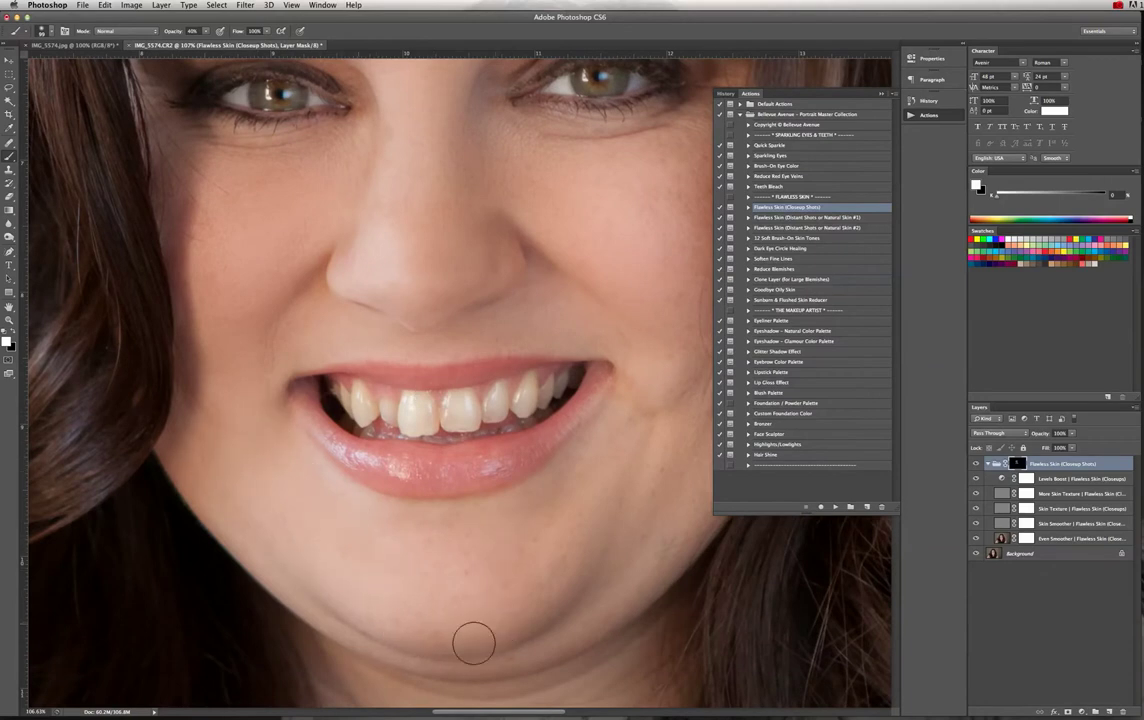
Collapse the Actions panel and brush the smoothing over the remaining cheek areas and the edges of the forehead.
{"action": "left_click", "coordinate": [881, 95]}
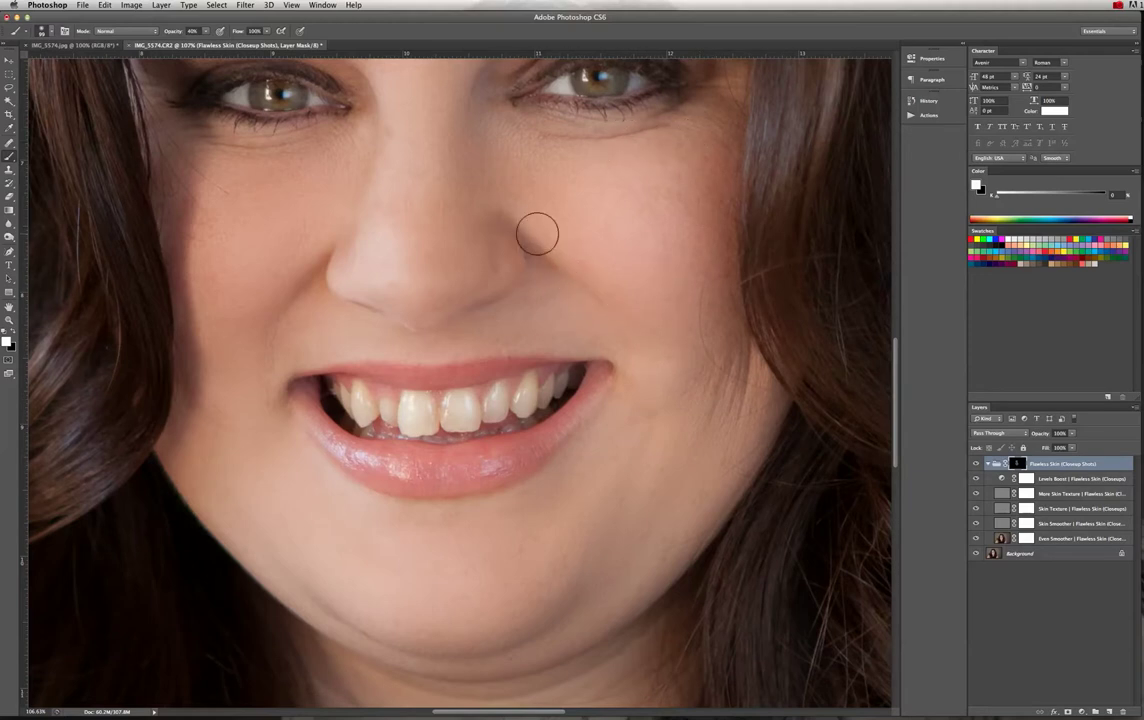
{"action": "scroll", "coordinate": [500, 218], "scroll_direction": "up", "scroll_amount": 5}
{"action": "scroll", "coordinate": [500, 218], "scroll_direction": "up", "scroll_amount": 2}
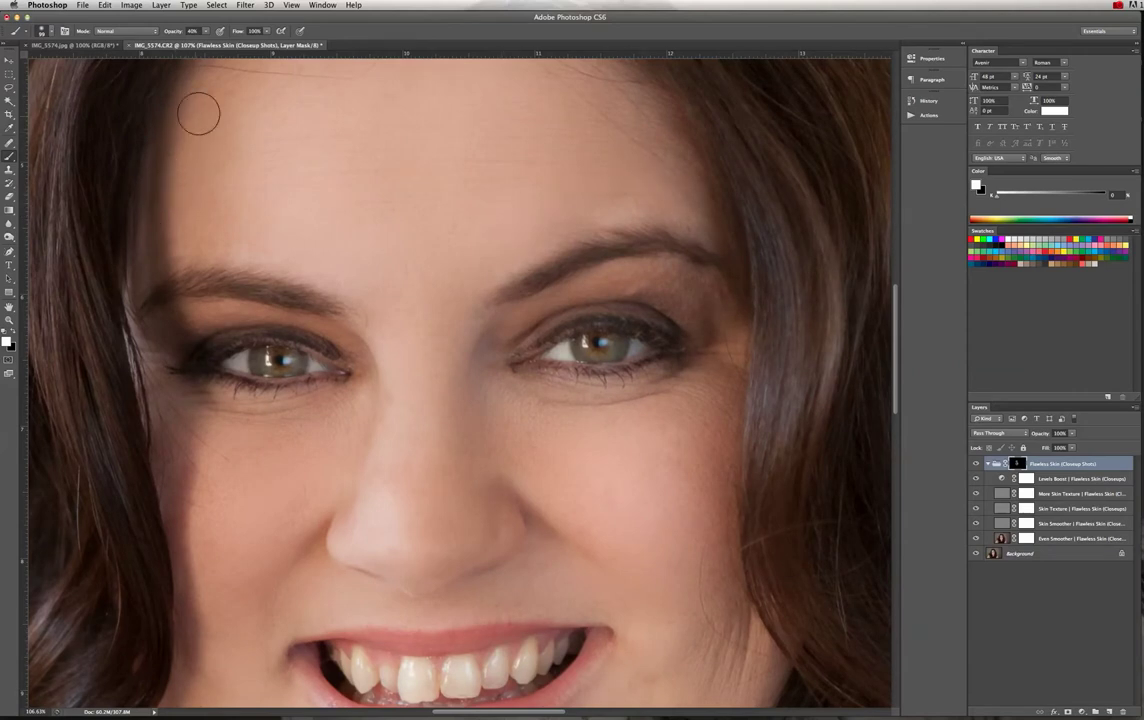
{"action": "scroll", "coordinate": [561, 255], "scroll_direction": "up", "scroll_amount": 5}
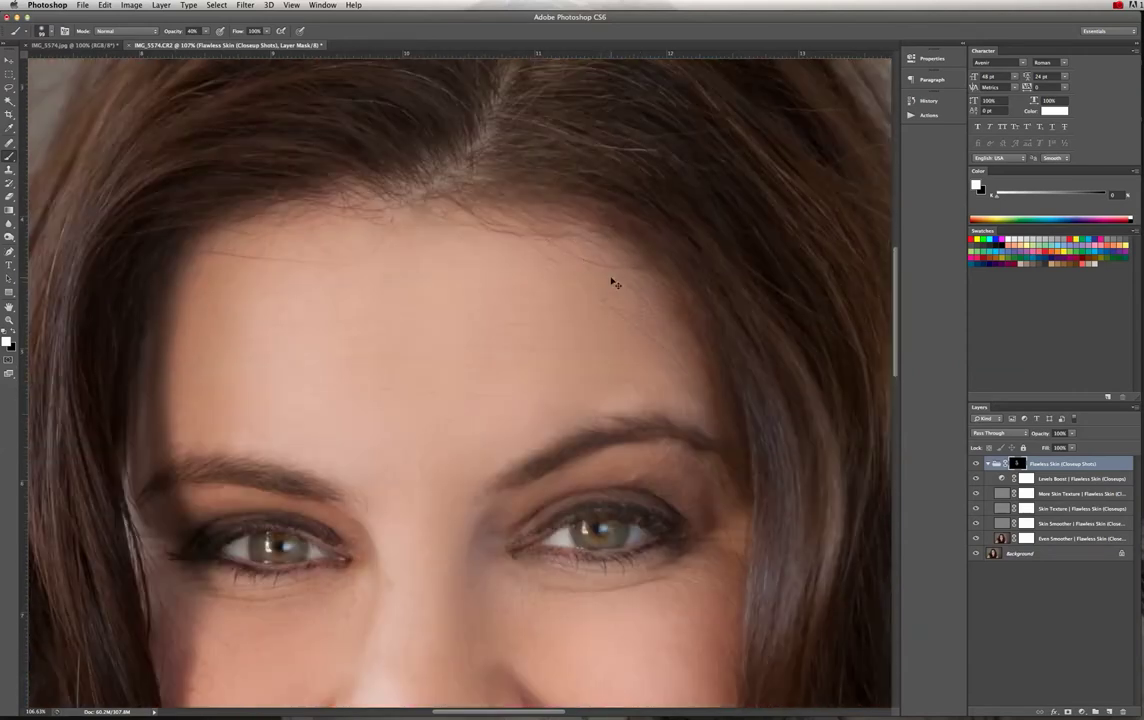
Fit the whole portrait in view and toggle the Flawless Skin group's visibility to compare before and after.
{"action": "key", "text": "super+0"}
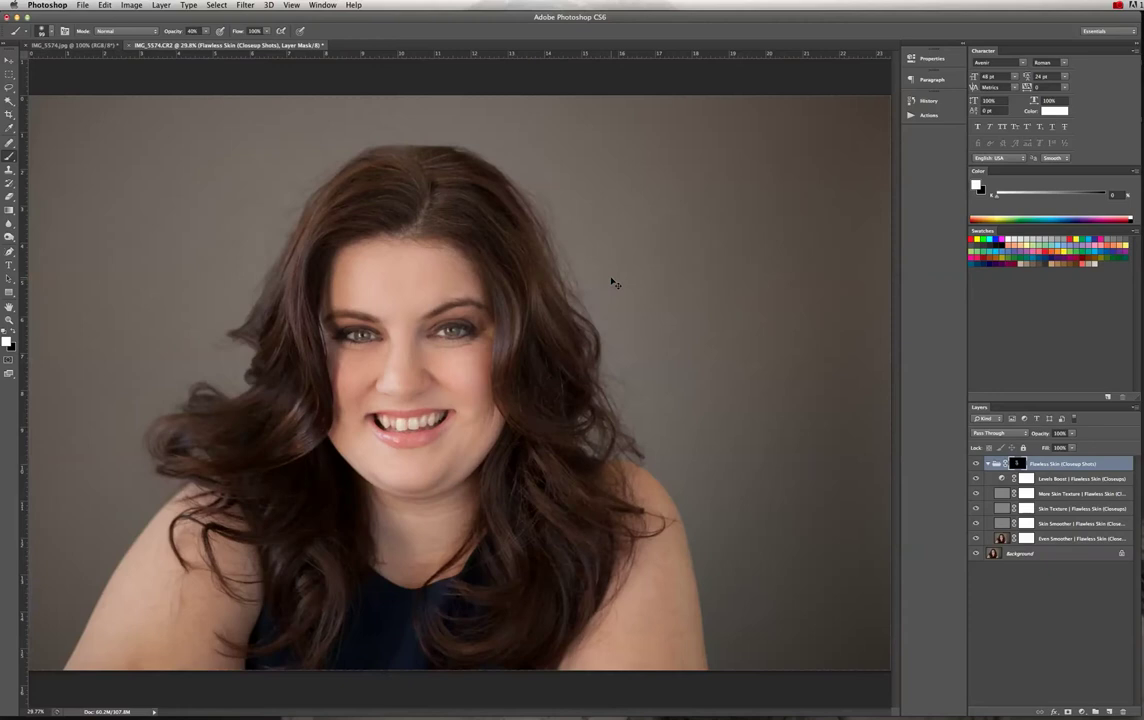
{"action": "left_click", "coordinate": [976, 465]}
{"action": "left_click", "coordinate": [975, 465]}
Make black the foreground colour and examine the smoothed face both close up and in the full portrait.
{"action": "key", "text": "x"}
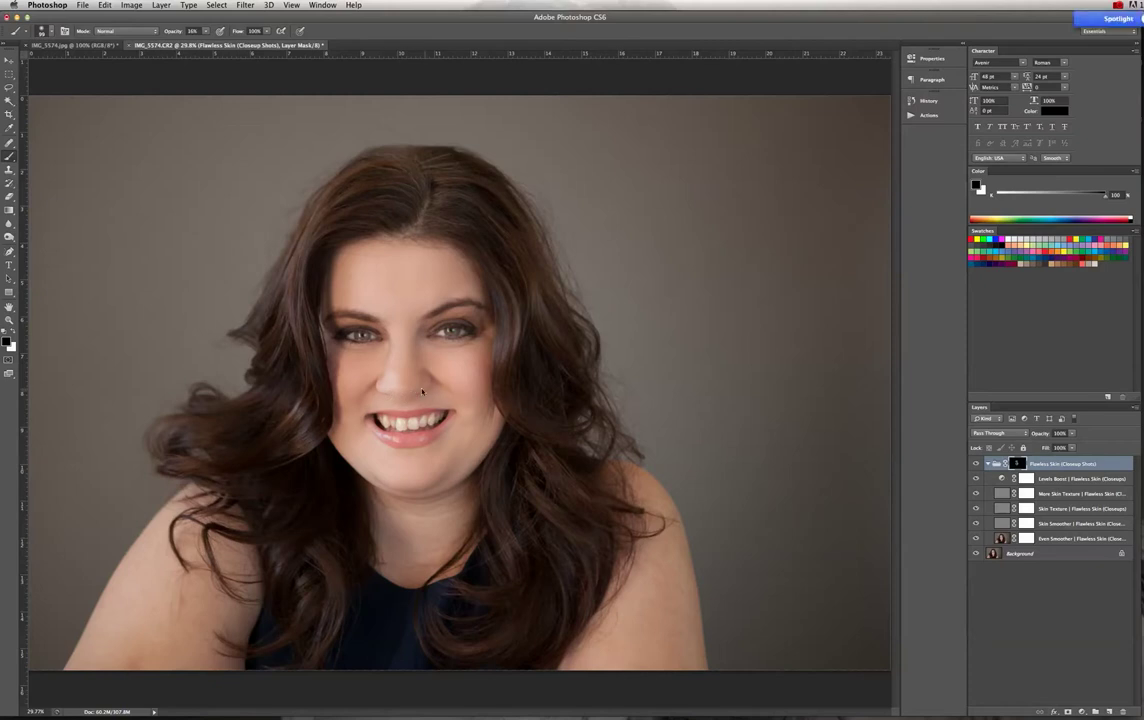
{"action": "left_click_drag", "start_coordinate": [414, 392], "coordinate": [448, 397]}
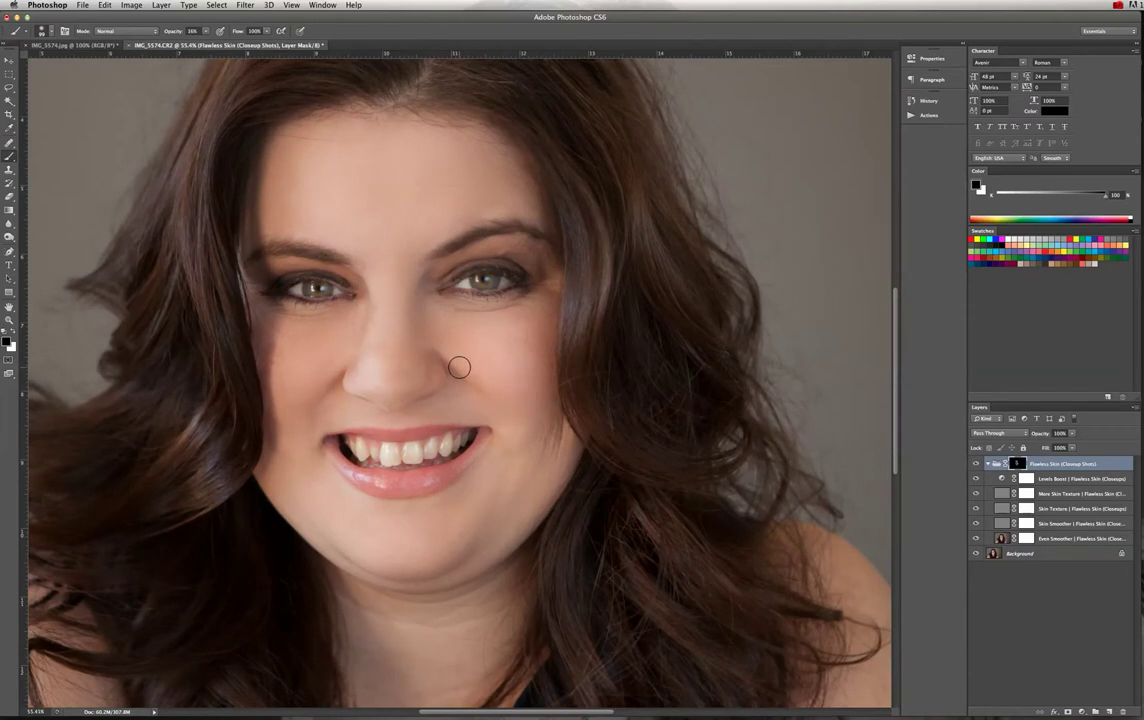
{"action": "key", "text": "super+space"}
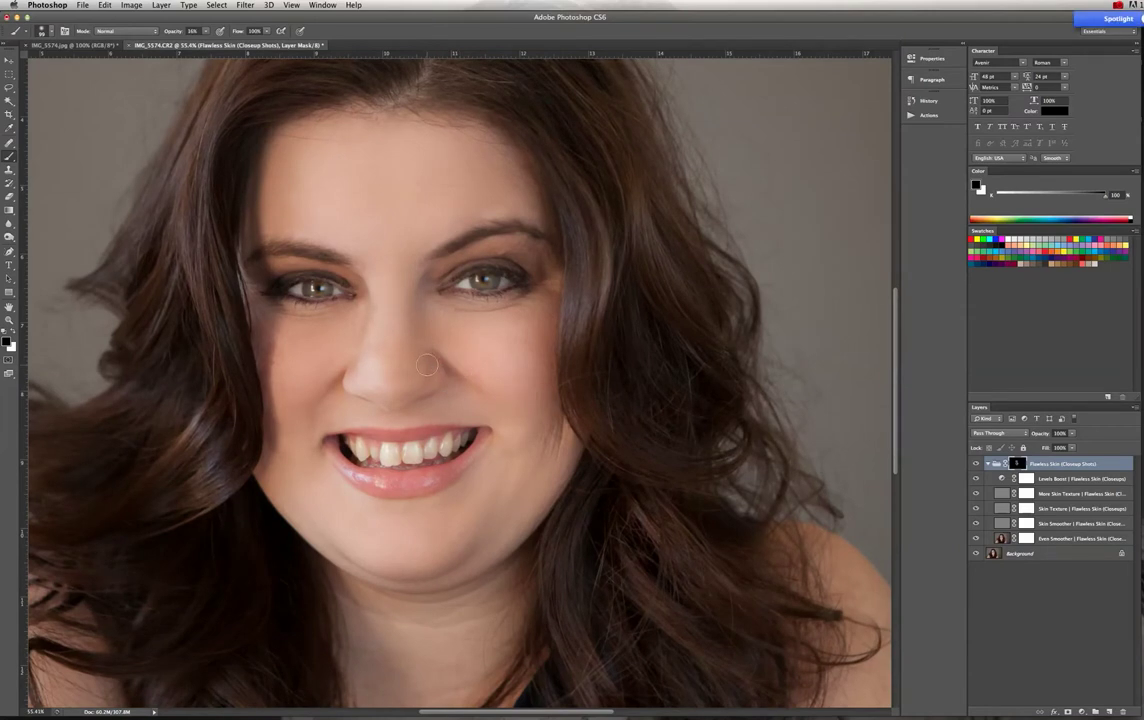
{"action": "key", "text": "Escape"}
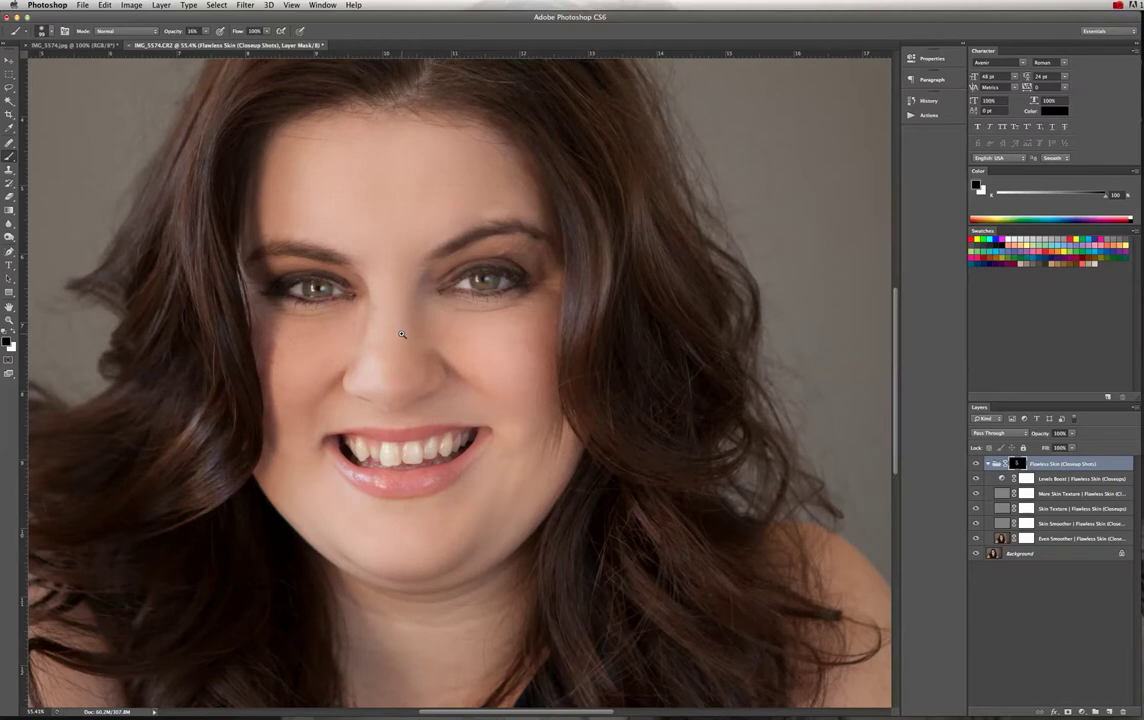
{"action": "mouse_move", "coordinate": [403, 334]}
{"action": "left_mouse_down"}
{"action": "mouse_move", "coordinate": [418, 347]}
{"action": "mouse_move", "coordinate": [320, 282]}
{"action": "left_mouse_up"}
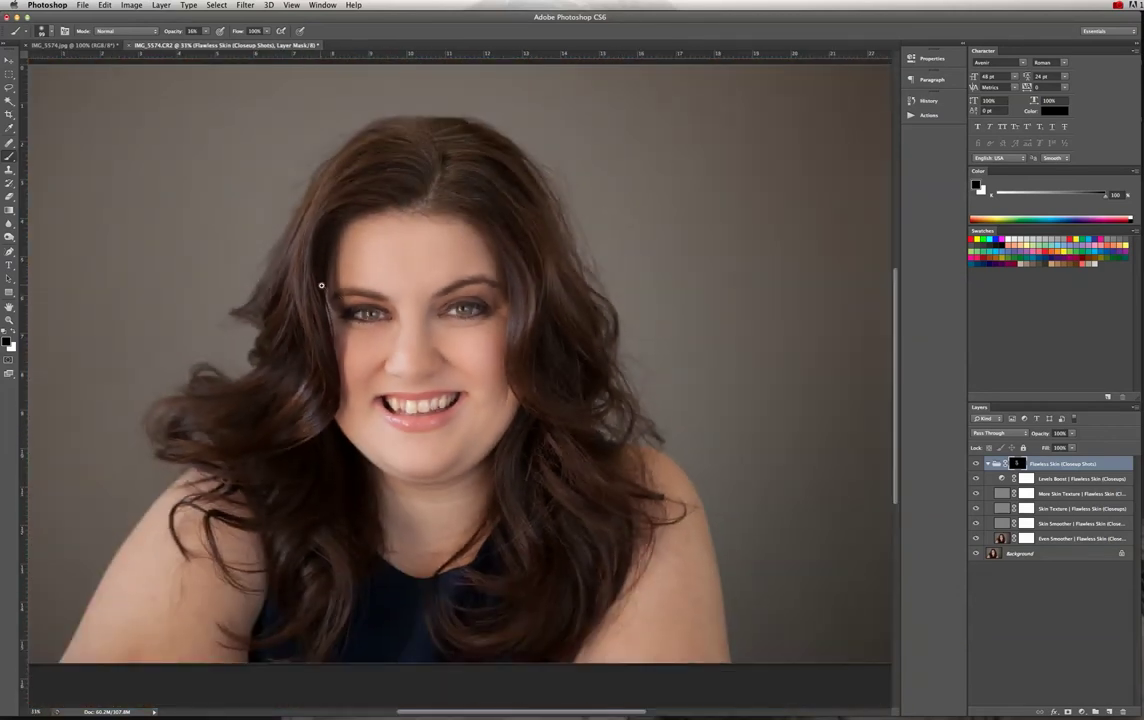
{"action": "key", "text": "super+space"}
{"action": "key", "text": "super+space"}
{"action": "left_click_drag", "start_coordinate": [350, 290], "coordinate": [383, 315]}
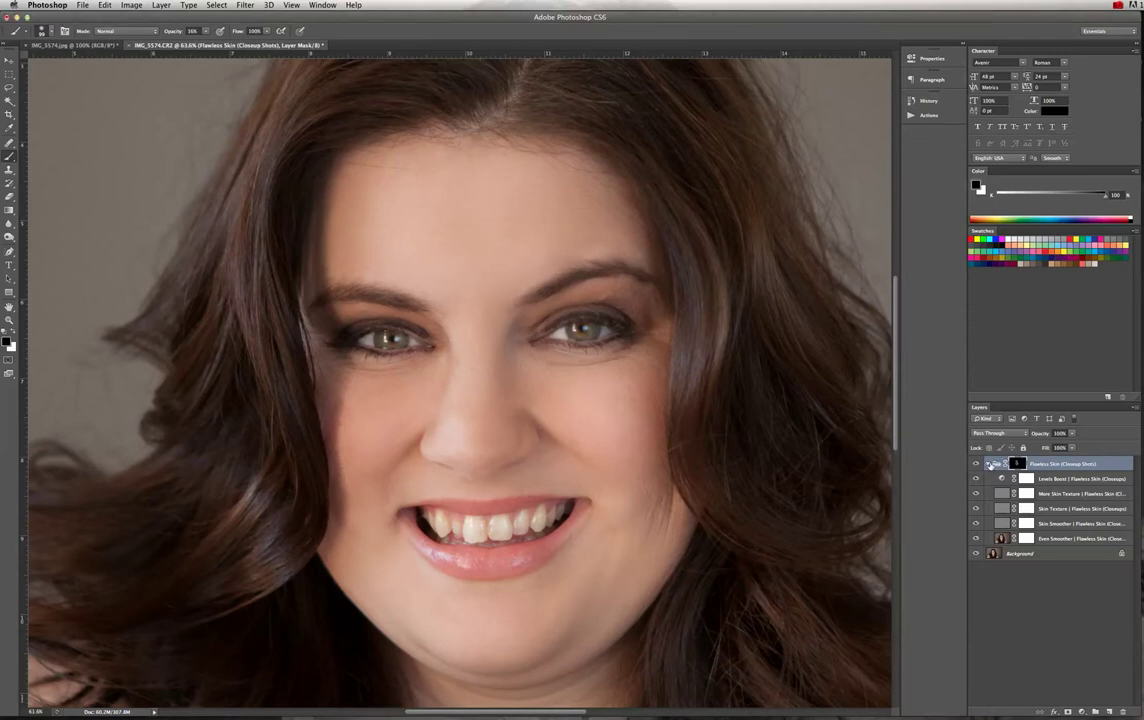
Activate the Move tool, collapse the Flawless Skin group and lower the group's opacity to 80%.
{"action": "left_click", "coordinate": [10, 60]}
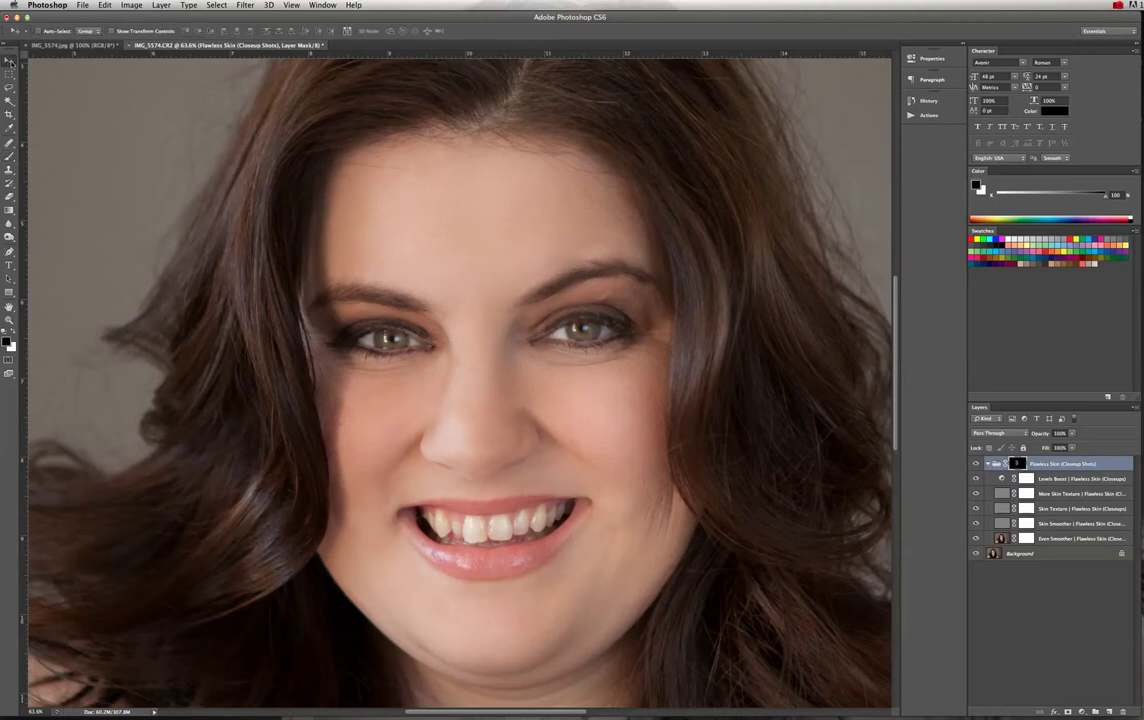
{"action": "left_click", "coordinate": [989, 464]}
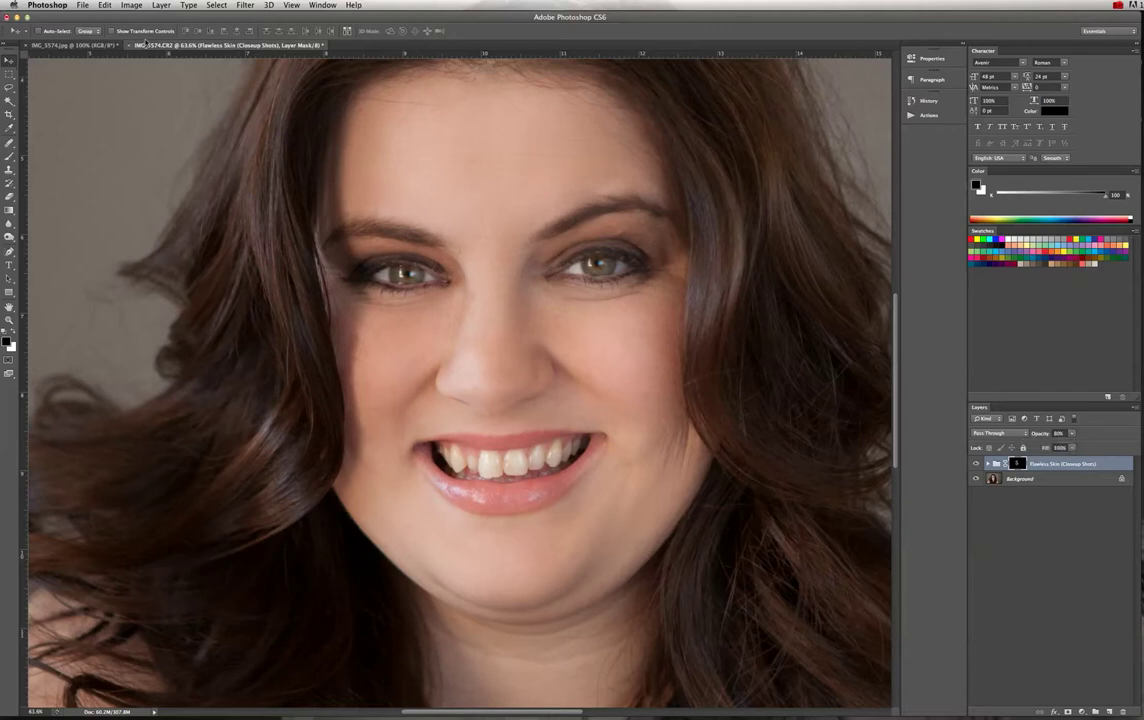
Fit the whole portrait in view and compare it with the Flawless Skin group hidden and shown.
{"action": "key", "text": "super+0"}
{"action": "left_click", "coordinate": [976, 464]}
{"action": "left_click", "coordinate": [975, 465]}
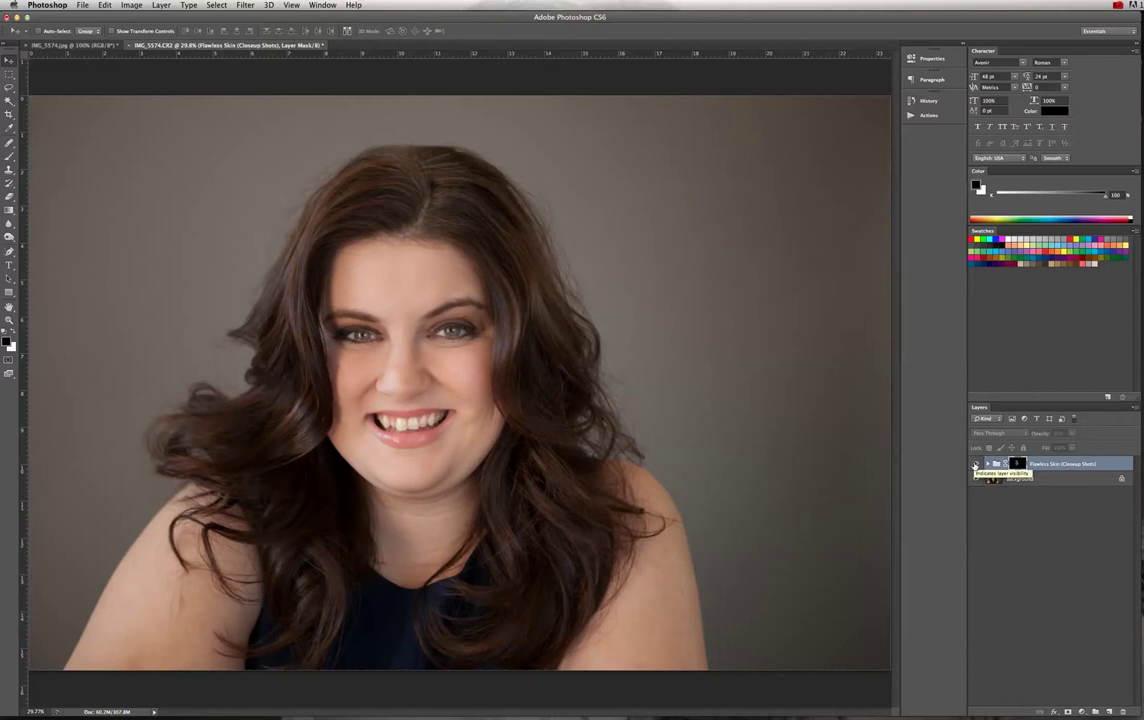
{"action": "left_click", "coordinate": [975, 465]}
{"action": "left_click", "coordinate": [975, 465]}
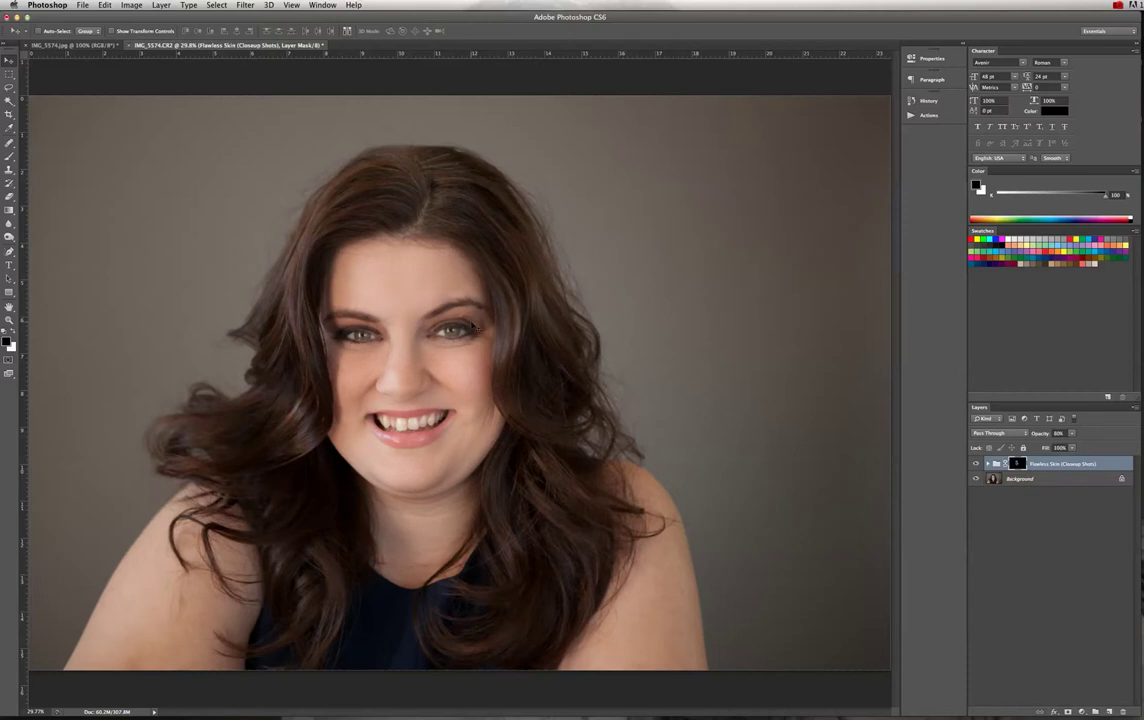
Run the Teeth Bleach action from the Portrait Master Collection on the smile and collapse the Actions panel.
{"action": "key", "text": "super+space"}
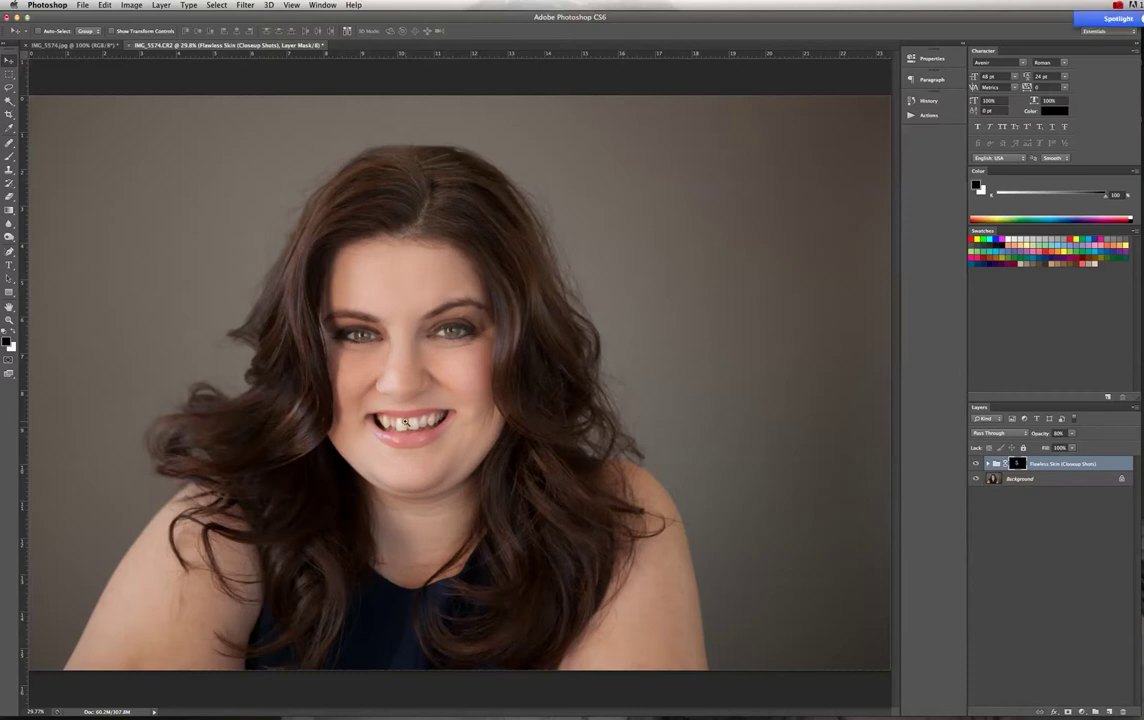
{"action": "left_click_drag", "start_coordinate": [412, 424], "coordinate": [463, 430]}
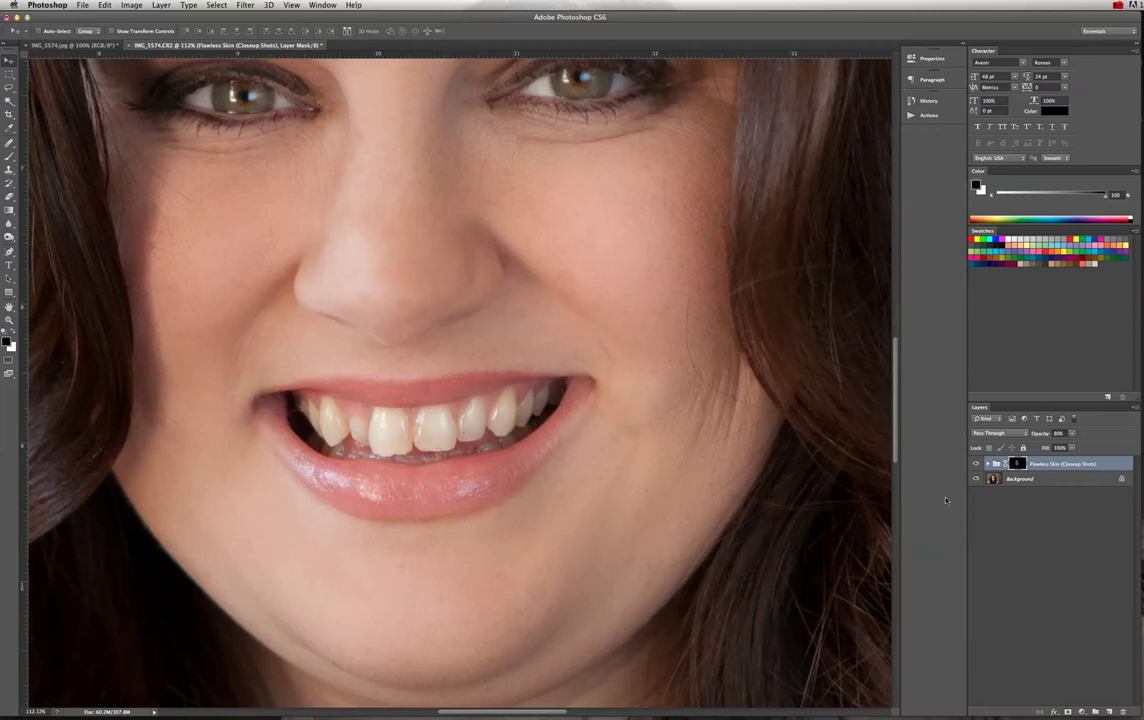
{"action": "left_click", "coordinate": [918, 115]}
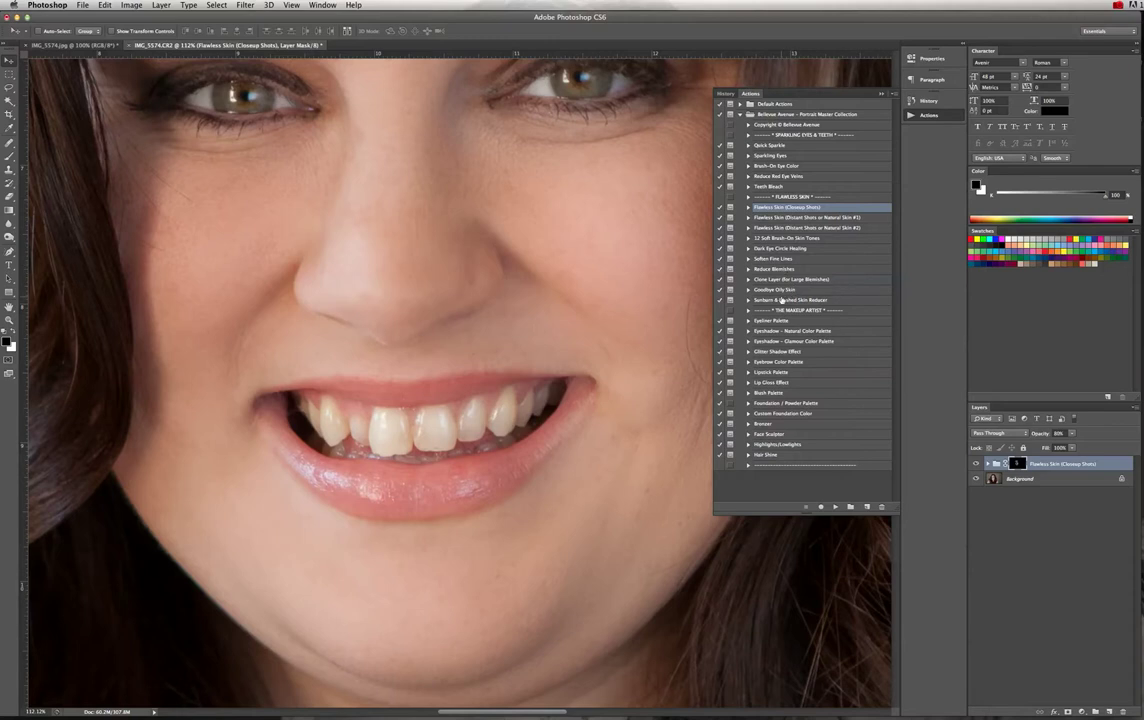
{"action": "left_click", "coordinate": [764, 187]}
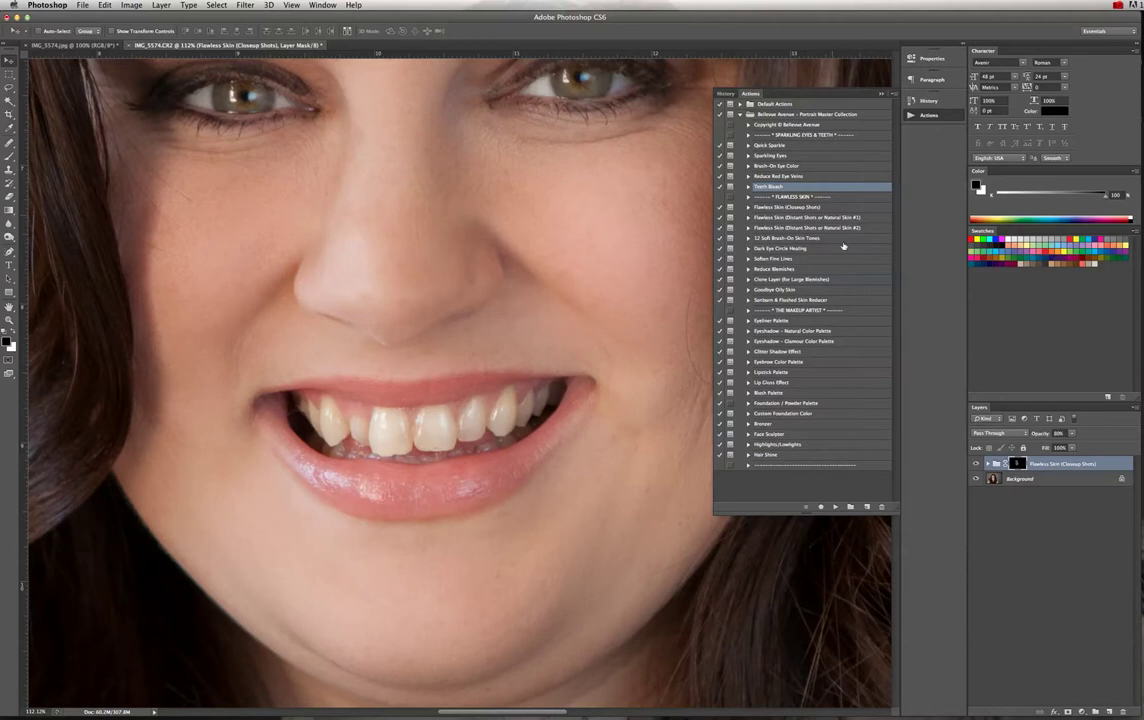
{"action": "left_click", "coordinate": [836, 508]}
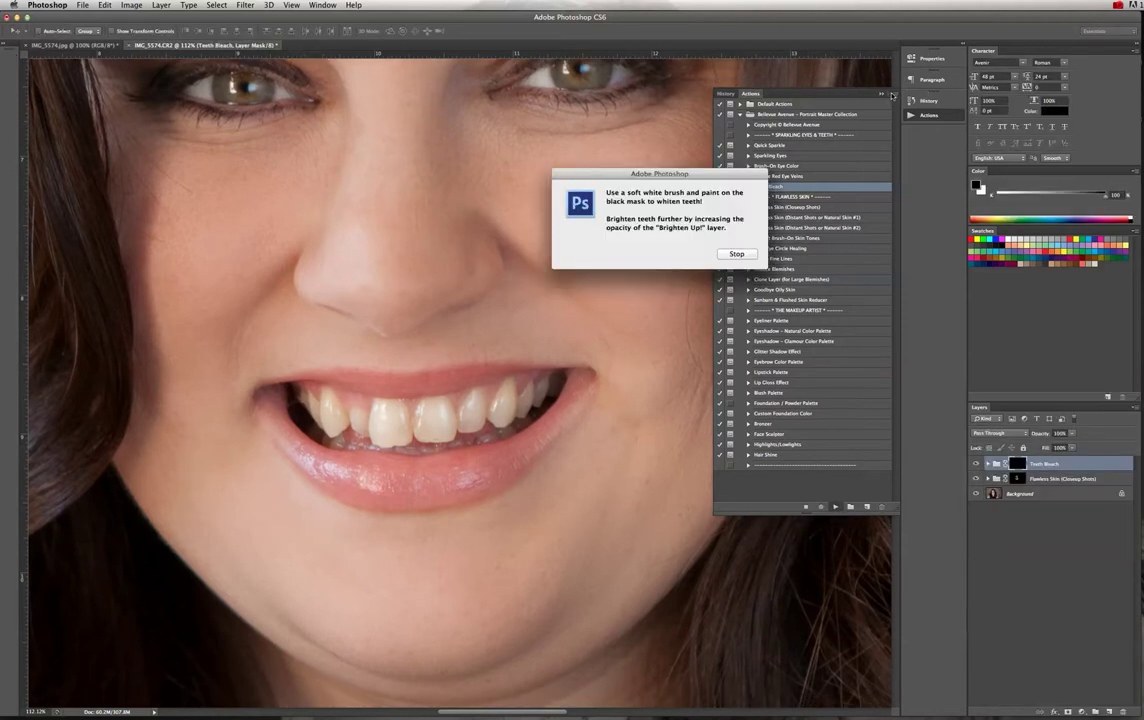
{"action": "key", "text": "Return"}
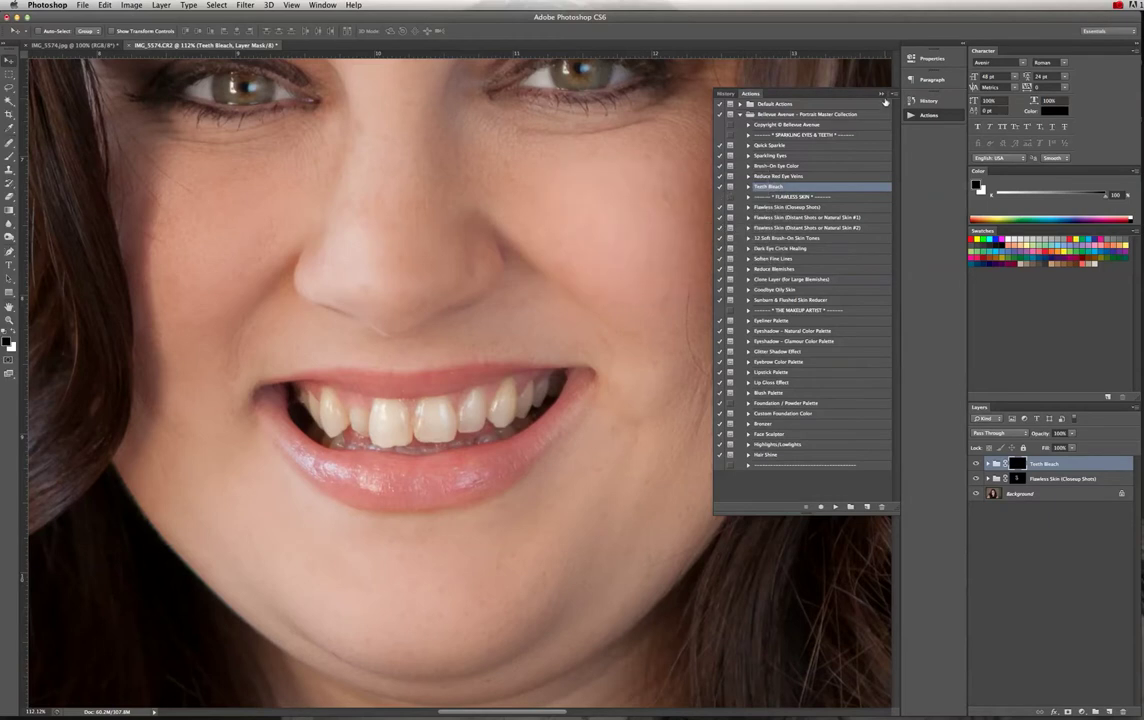
{"action": "left_click", "coordinate": [882, 95]}
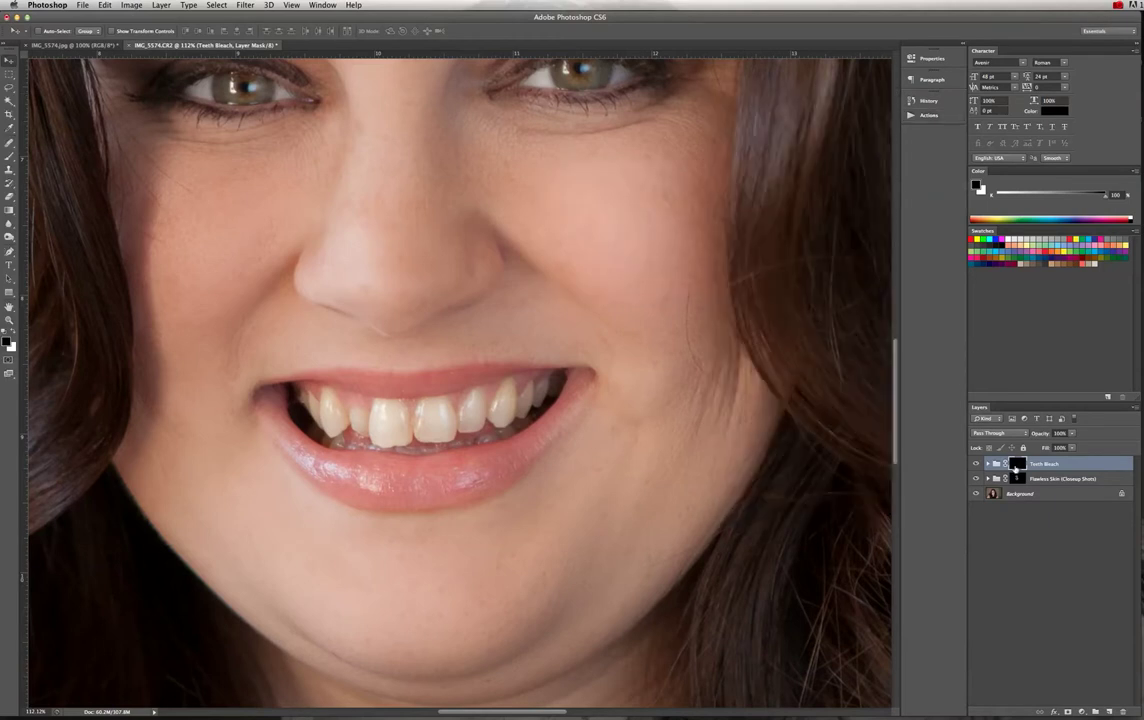
Expand the Teeth Bleach group, check its two adjustment layers and target the group's layer mask.
{"action": "left_click", "coordinate": [988, 465]}
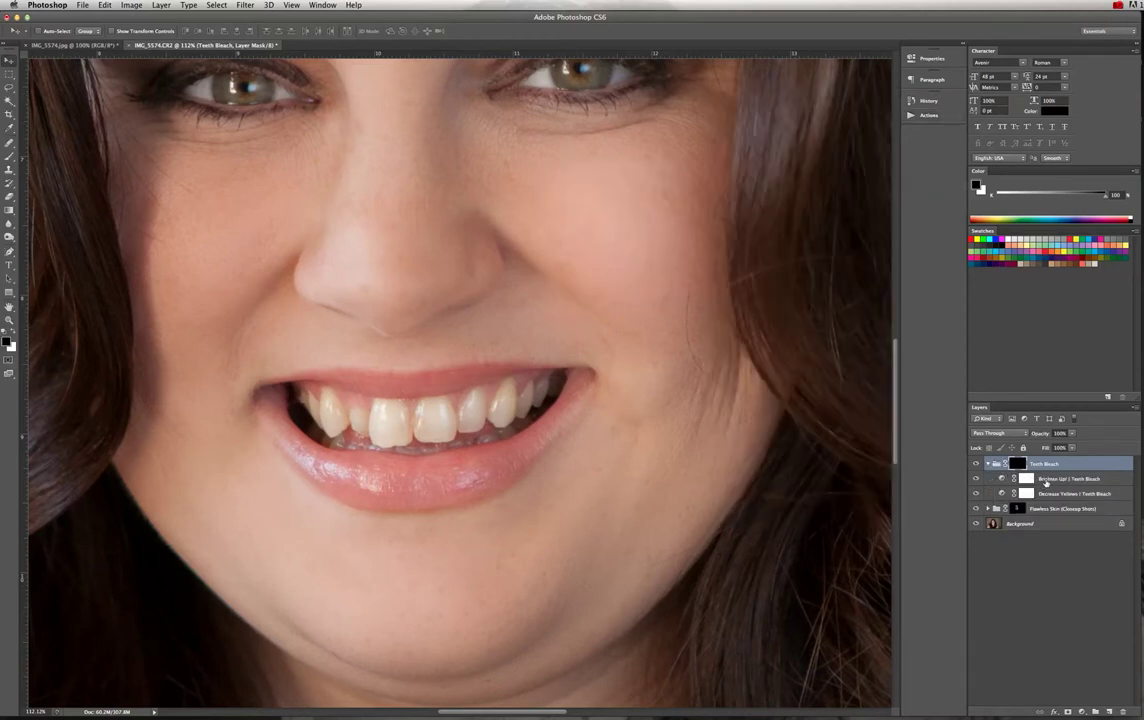
{"action": "left_click", "coordinate": [1062, 479]}
{"action": "left_click", "coordinate": [1066, 495]}
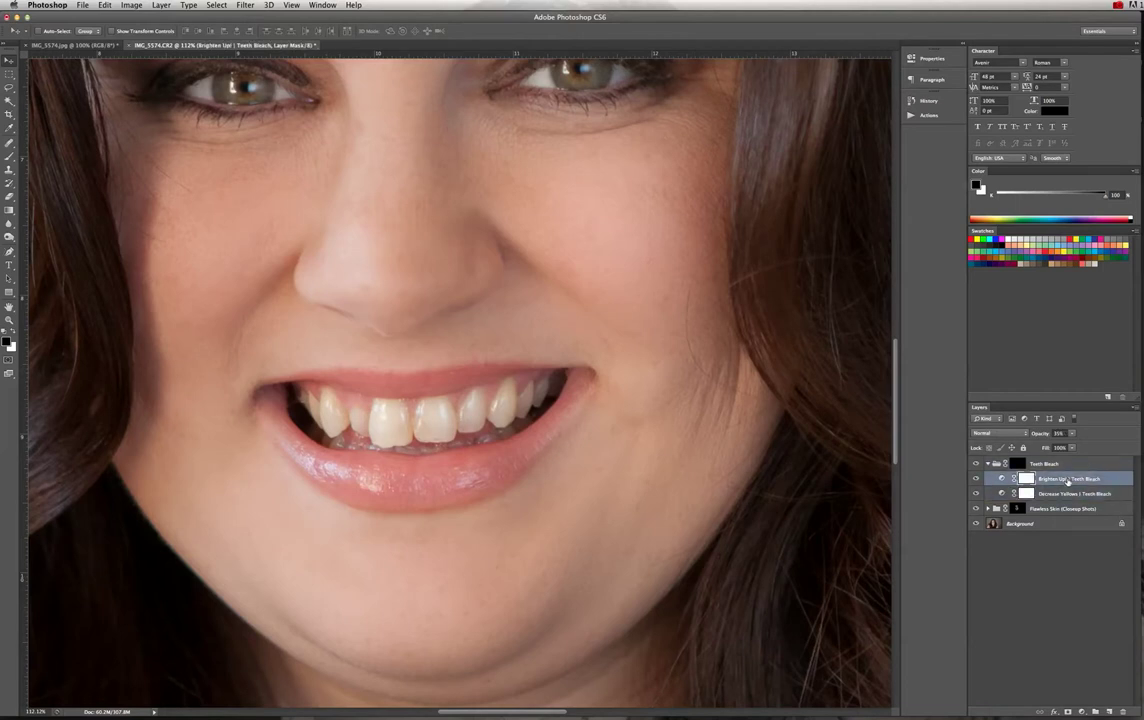
{"action": "left_click", "coordinate": [1021, 464]}
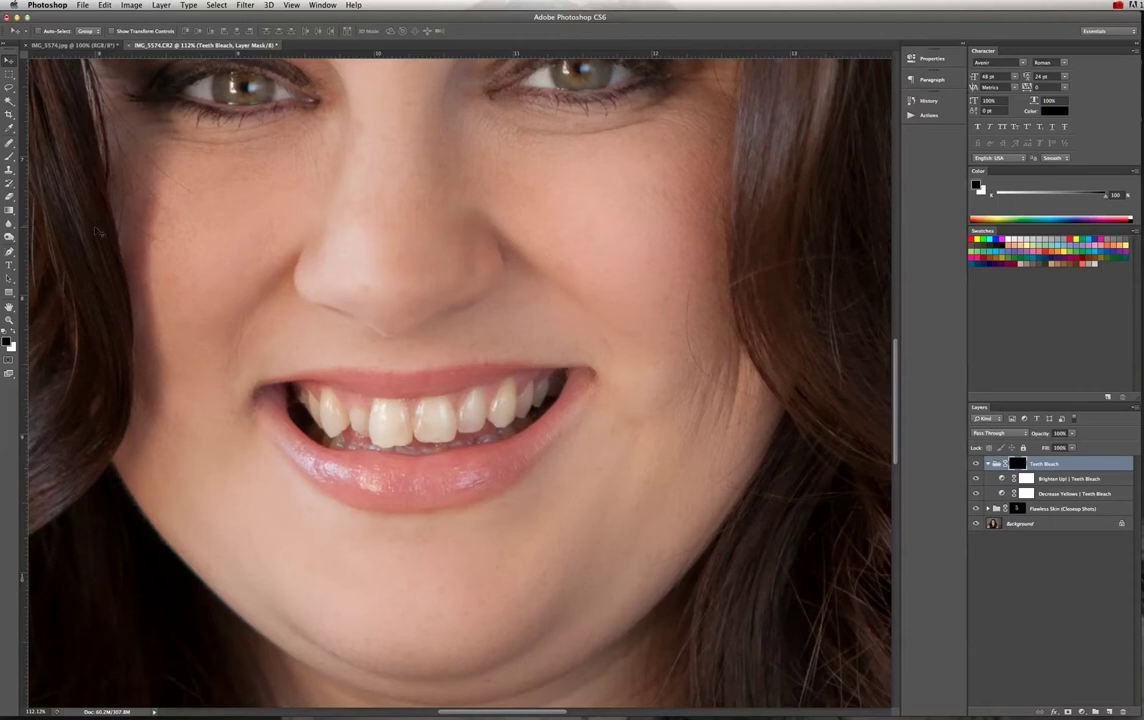
Paint over the teeth on the Teeth Bleach mask with a smaller soft white brush to whiten them.
{"action": "left_click", "coordinate": [9, 157]}
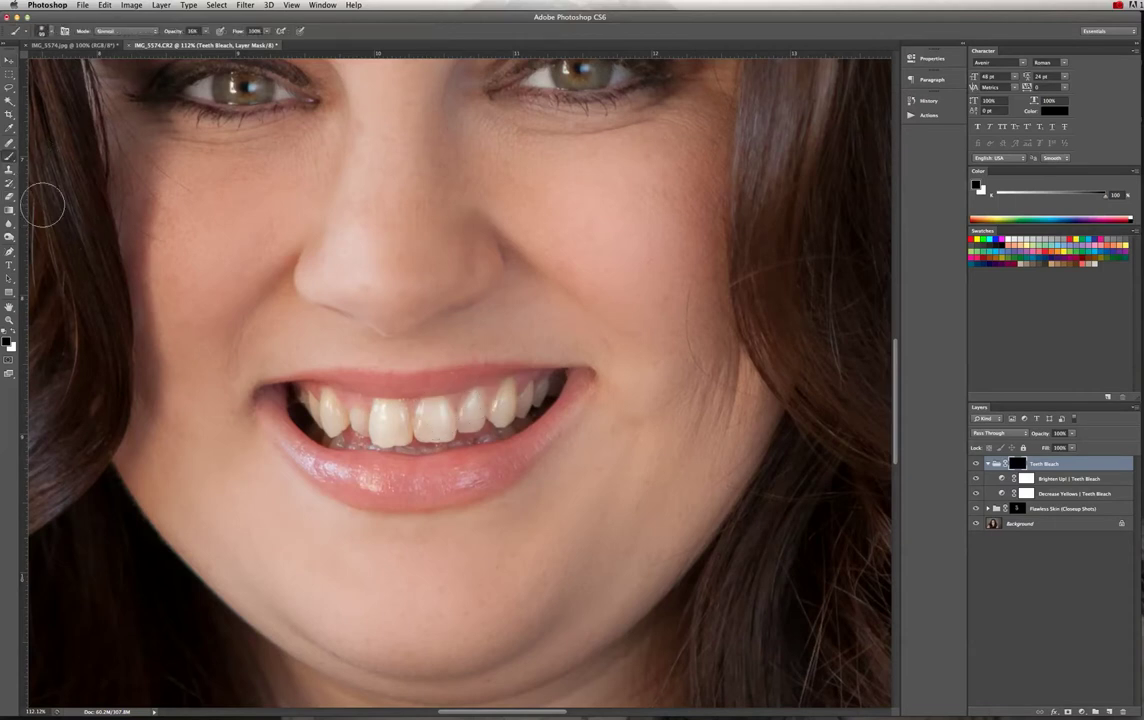
{"action": "key", "text": "x"}
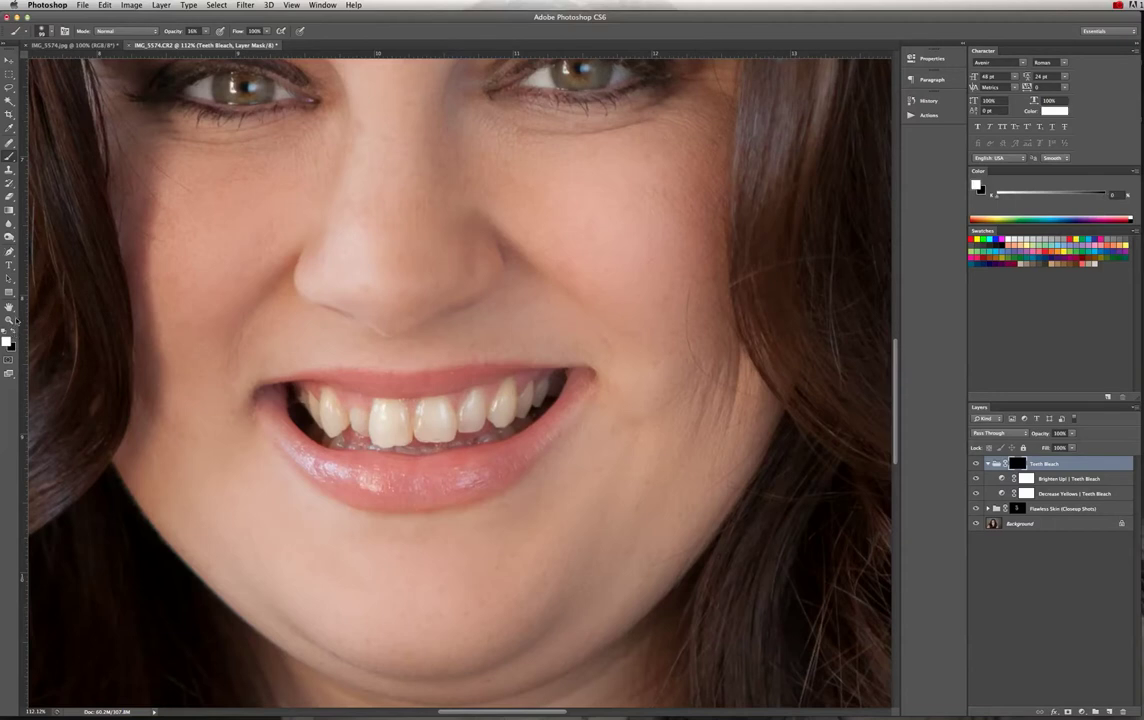
{"action": "left_click", "coordinate": [52, 33]}
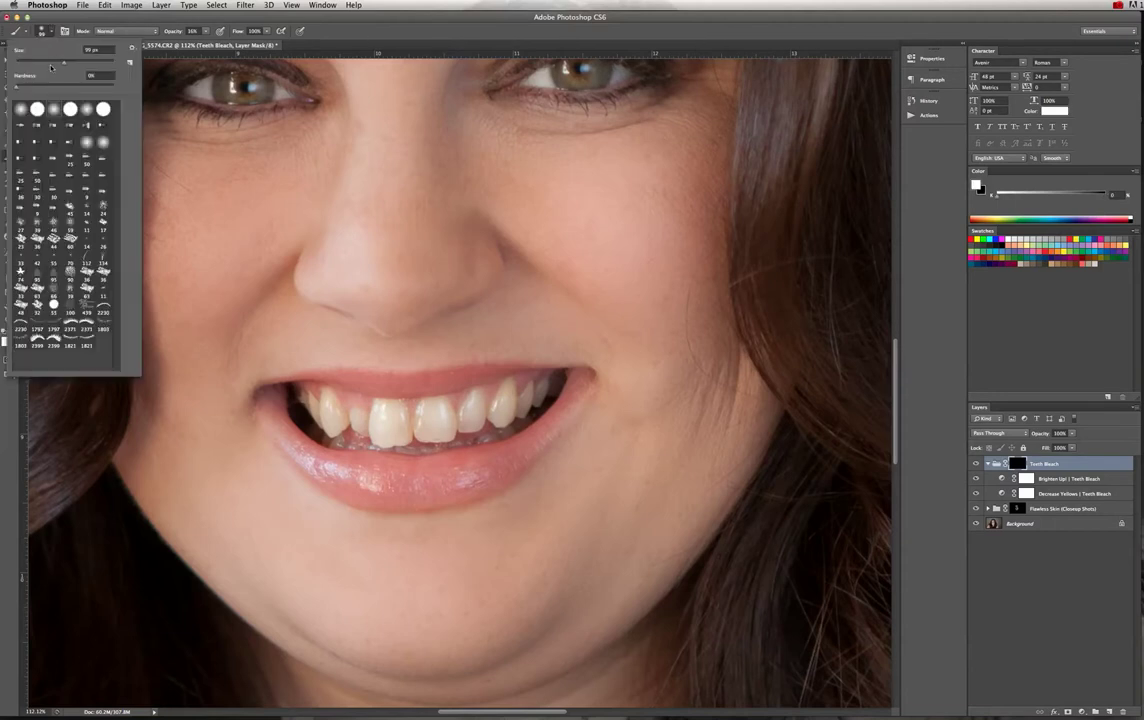
{"action": "left_click", "coordinate": [44, 64]}
{"action": "mouse_move", "coordinate": [390, 412]}
{"action": "left_mouse_down"}
{"action": "mouse_move", "coordinate": [382, 431]}
{"action": "mouse_move", "coordinate": [383, 419]}
{"action": "mouse_move", "coordinate": [438, 424]}
{"action": "mouse_move", "coordinate": [401, 411]}
{"action": "mouse_move", "coordinate": [378, 429]}
{"action": "mouse_move", "coordinate": [414, 416]}
{"action": "left_mouse_up"}
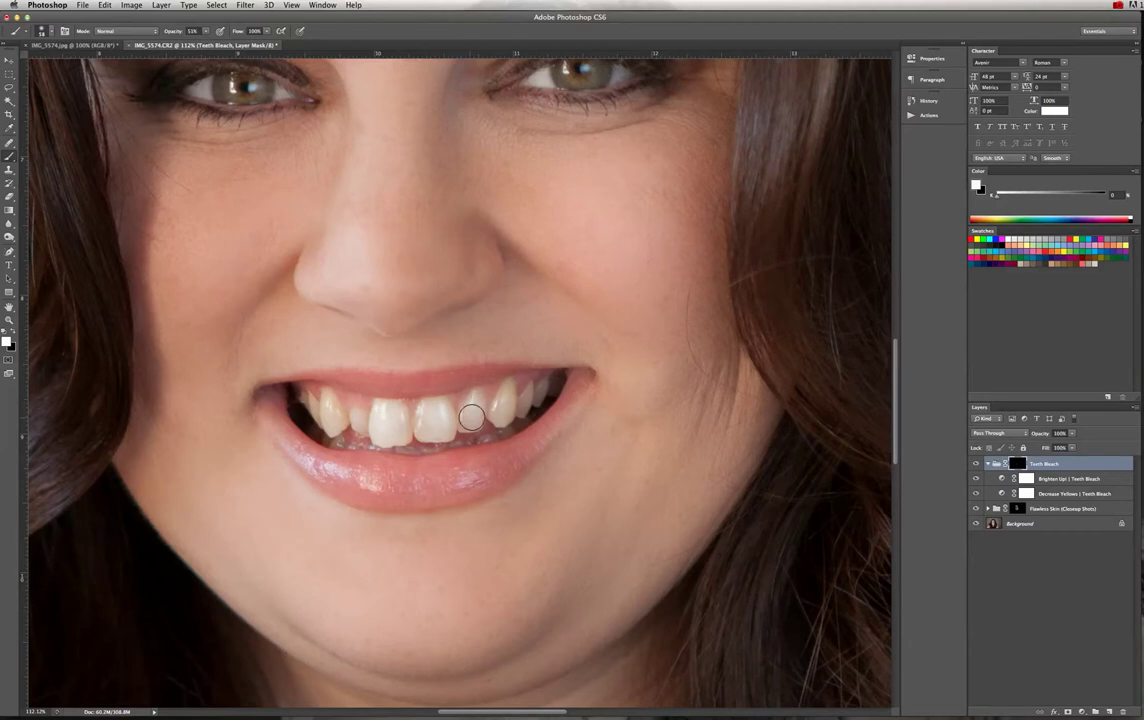
{"action": "left_click_drag", "start_coordinate": [497, 410], "coordinate": [524, 391]}
{"action": "mouse_move", "coordinate": [362, 416]}
{"action": "left_mouse_down"}
{"action": "mouse_move", "coordinate": [330, 403]}
{"action": "mouse_move", "coordinate": [329, 422]}
{"action": "mouse_move", "coordinate": [309, 407]}
{"action": "mouse_move", "coordinate": [341, 412]}
{"action": "left_mouse_up"}
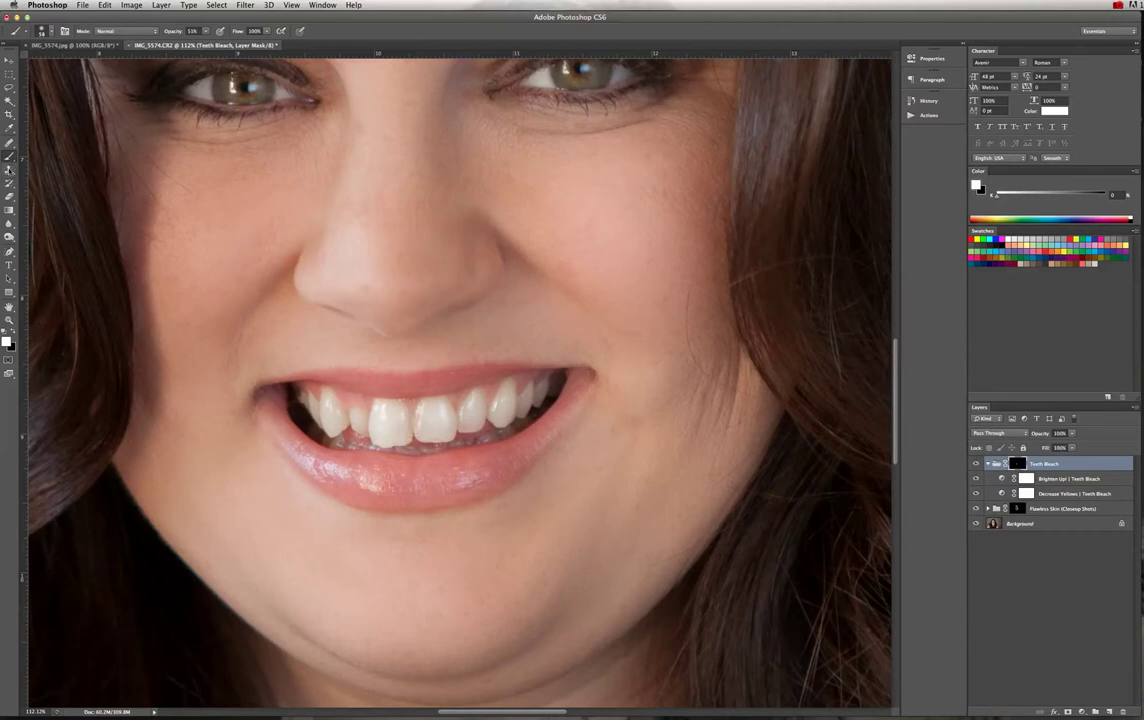
Set up the Clone Stamp tool with a small soft brush for close-up work on the front teeth.
{"action": "left_click", "coordinate": [9, 171]}
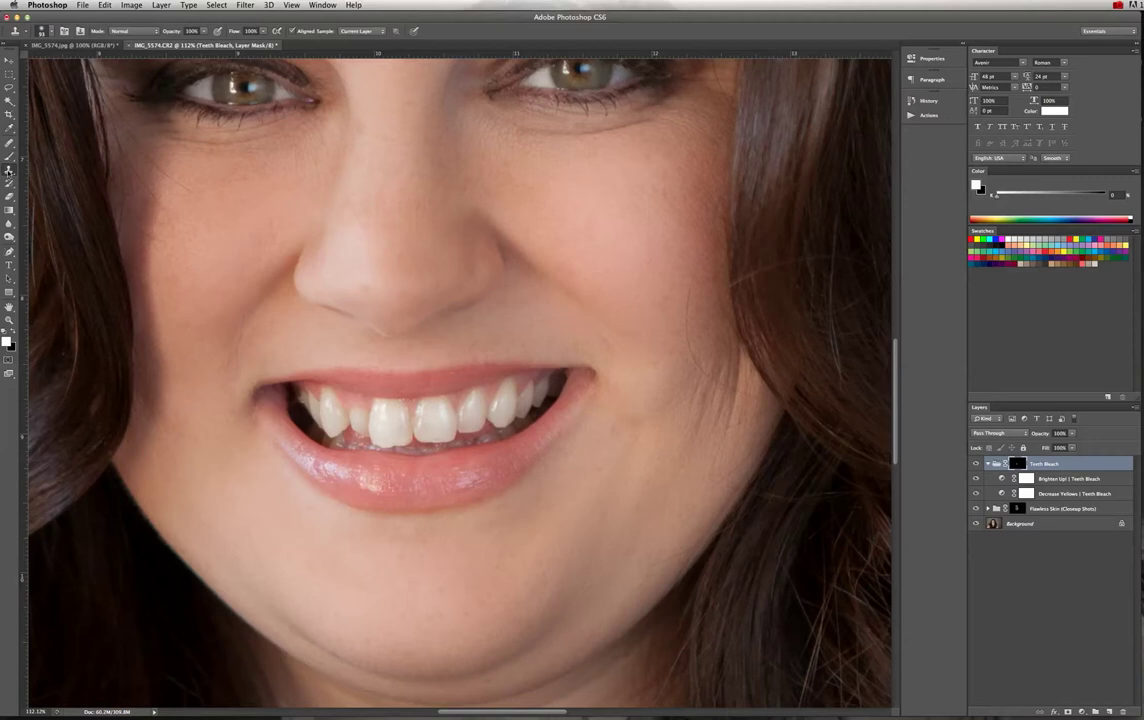
{"action": "left_click", "coordinate": [43, 31]}
{"action": "left_click_drag", "start_coordinate": [37, 66], "coordinate": [31, 65]}
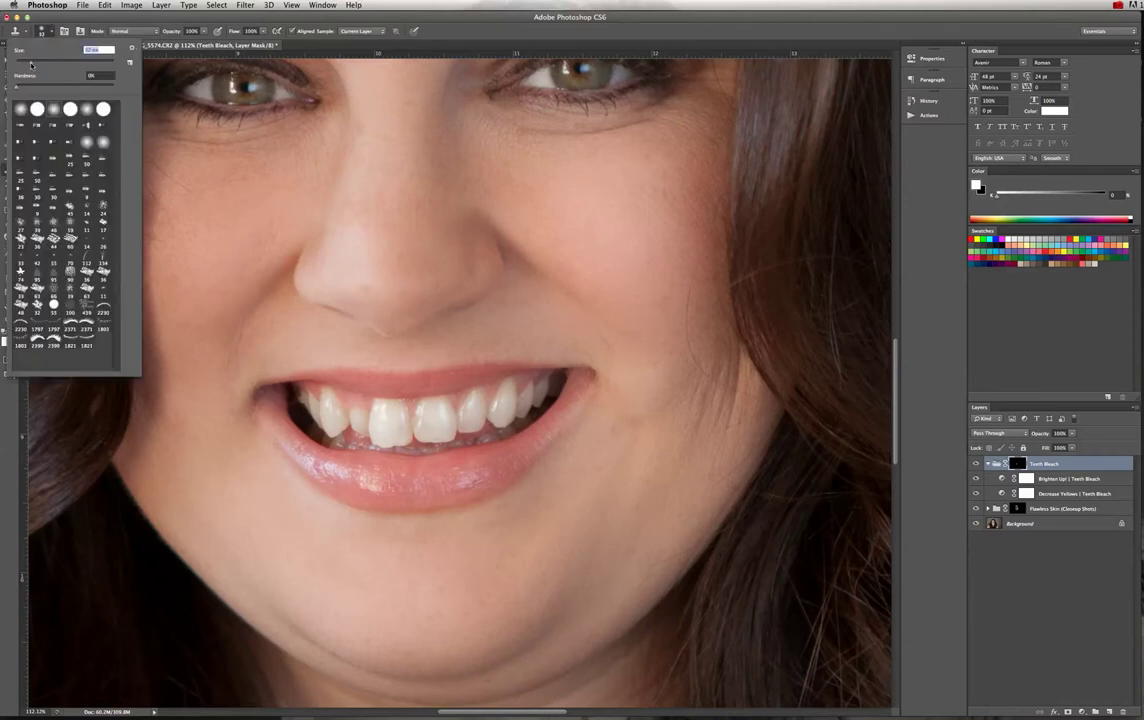
{"action": "key", "text": "super+space"}
{"action": "mouse_move", "coordinate": [416, 421]}
{"action": "left_mouse_down"}
{"action": "mouse_move", "coordinate": [450, 440]}
{"action": "mouse_move", "coordinate": [453, 427]}
{"action": "left_mouse_up"}
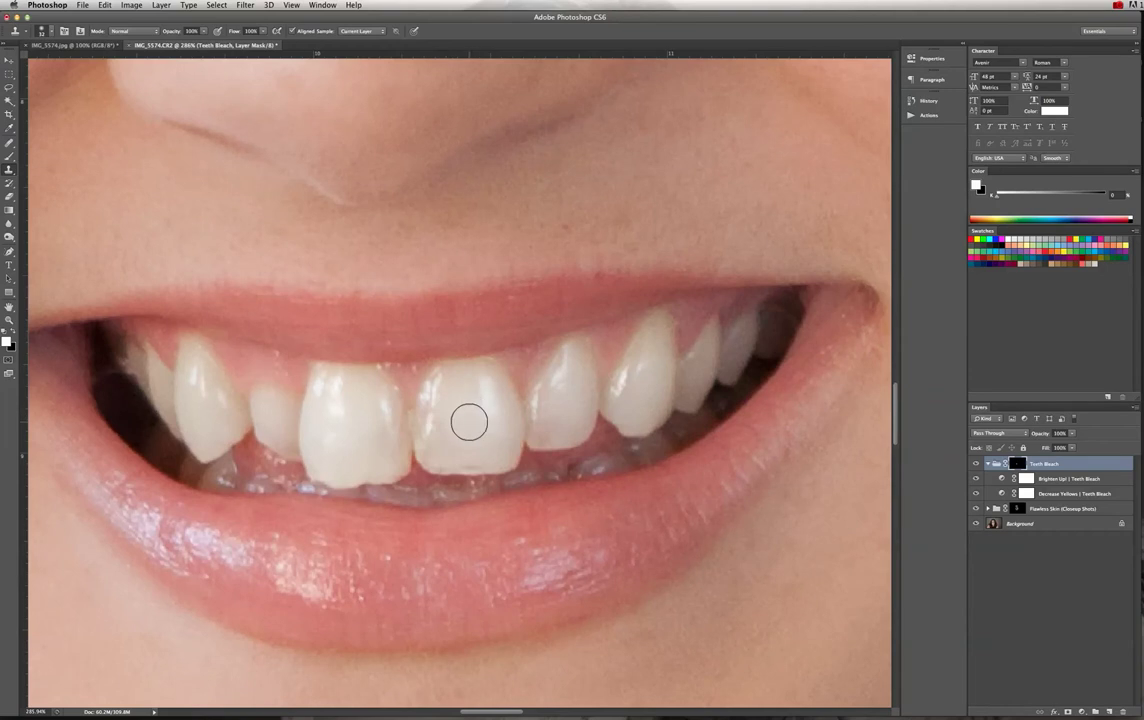
{"action": "left_click", "coordinate": [52, 33]}
{"action": "left_click_drag", "start_coordinate": [30, 66], "coordinate": [26, 65]}
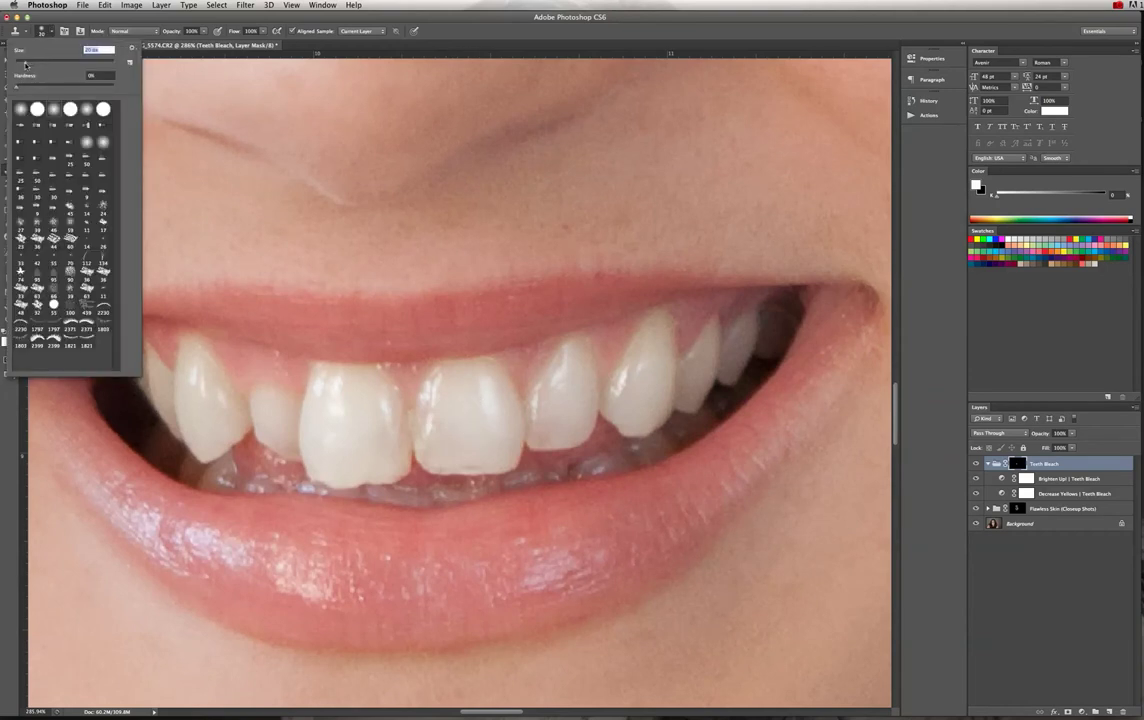
Target the Background layer and clone clean enamel over the inner side of the front tooth beside the central gap.
{"action": "left_click", "coordinate": [451, 405], "text": "alt"}
{"action": "left_click_drag", "start_coordinate": [441, 422], "coordinate": [440, 441]}
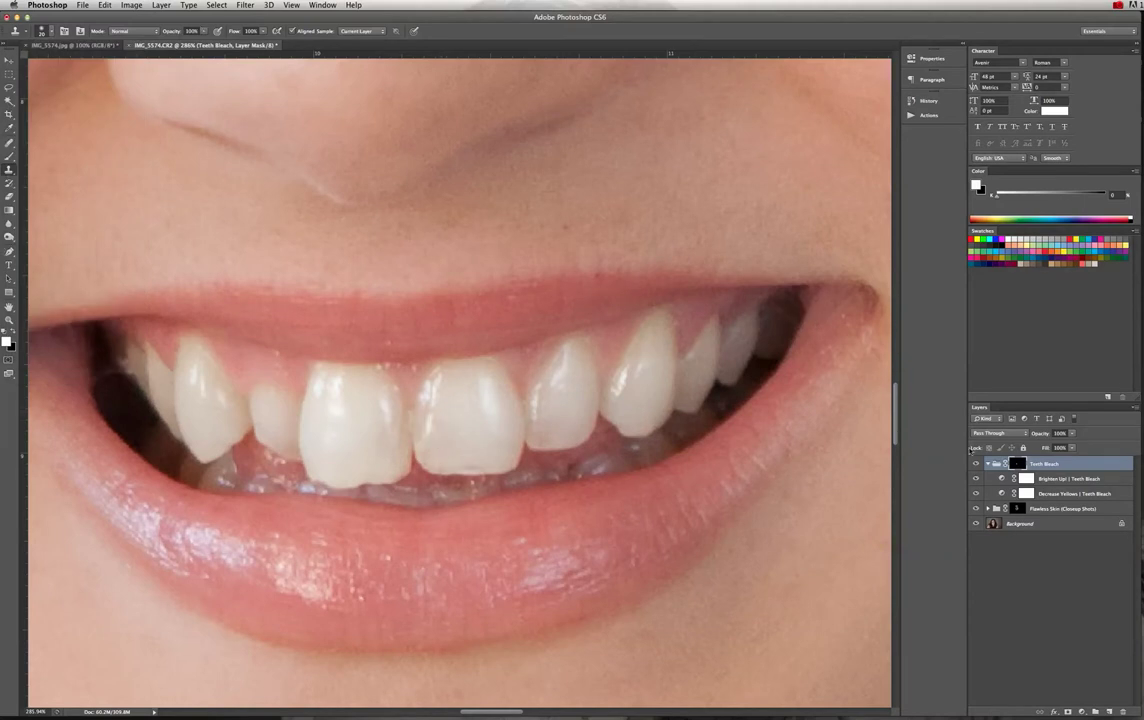
{"action": "left_click", "coordinate": [998, 524]}
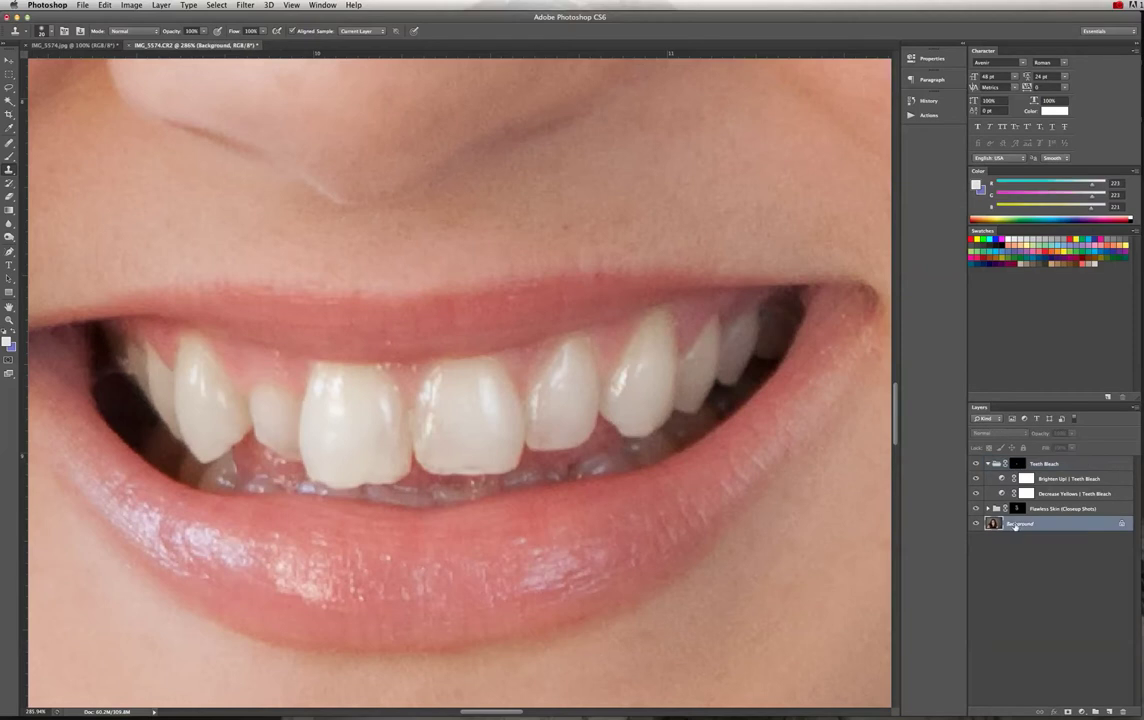
{"action": "left_click", "coordinate": [445, 401], "text": "alt"}
{"action": "left_click_drag", "start_coordinate": [440, 417], "coordinate": [440, 443]}
Clone away the remaining spots and harsh highlights on both front teeth, sampling clean enamel nearby.
{"action": "left_click", "coordinate": [336, 376], "text": "alt"}
{"action": "mouse_move", "coordinate": [355, 392]}
{"action": "left_mouse_down"}
{"action": "mouse_move", "coordinate": [394, 429]}
{"action": "mouse_move", "coordinate": [388, 411]}
{"action": "mouse_move", "coordinate": [396, 456]}
{"action": "mouse_move", "coordinate": [389, 450]}
{"action": "left_mouse_up"}
{"action": "left_click", "coordinate": [380, 445], "text": "alt"}
{"action": "left_click", "coordinate": [375, 401], "text": "alt"}
{"action": "mouse_move", "coordinate": [386, 398]}
{"action": "left_mouse_down"}
{"action": "mouse_move", "coordinate": [384, 455]}
{"action": "mouse_move", "coordinate": [384, 439]}
{"action": "left_mouse_up"}
{"action": "left_click", "coordinate": [452, 408], "text": "alt"}
{"action": "mouse_move", "coordinate": [438, 407]}
{"action": "left_mouse_down"}
{"action": "mouse_move", "coordinate": [436, 433]}
{"action": "mouse_move", "coordinate": [426, 403]}
{"action": "mouse_move", "coordinate": [454, 383]}
{"action": "mouse_move", "coordinate": [442, 380]}
{"action": "mouse_move", "coordinate": [432, 406]}
{"action": "mouse_move", "coordinate": [431, 449]}
{"action": "mouse_move", "coordinate": [447, 409]}
{"action": "mouse_move", "coordinate": [439, 460]}
{"action": "mouse_move", "coordinate": [541, 401]}
{"action": "mouse_move", "coordinate": [590, 411]}
{"action": "mouse_move", "coordinate": [542, 436]}
{"action": "mouse_move", "coordinate": [638, 396]}
{"action": "mouse_move", "coordinate": [552, 403]}
{"action": "mouse_move", "coordinate": [549, 420]}
{"action": "mouse_move", "coordinate": [567, 424]}
{"action": "mouse_move", "coordinate": [598, 370]}
{"action": "mouse_move", "coordinate": [687, 378]}
{"action": "mouse_move", "coordinate": [747, 350]}
{"action": "mouse_move", "coordinate": [715, 350]}
{"action": "left_mouse_up"}
{"action": "left_click", "coordinate": [557, 428], "text": "alt"}
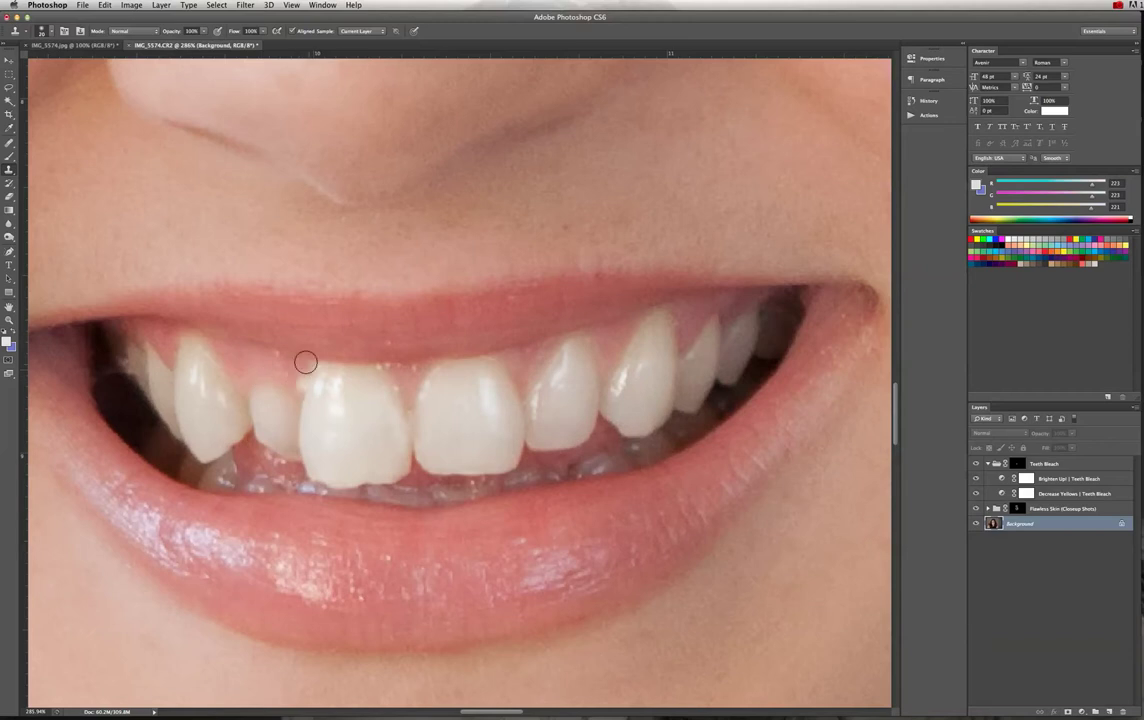
Lasso the tooth to the right of the two front teeth and copy it onto a new layer.
{"action": "left_click", "coordinate": [9, 88]}
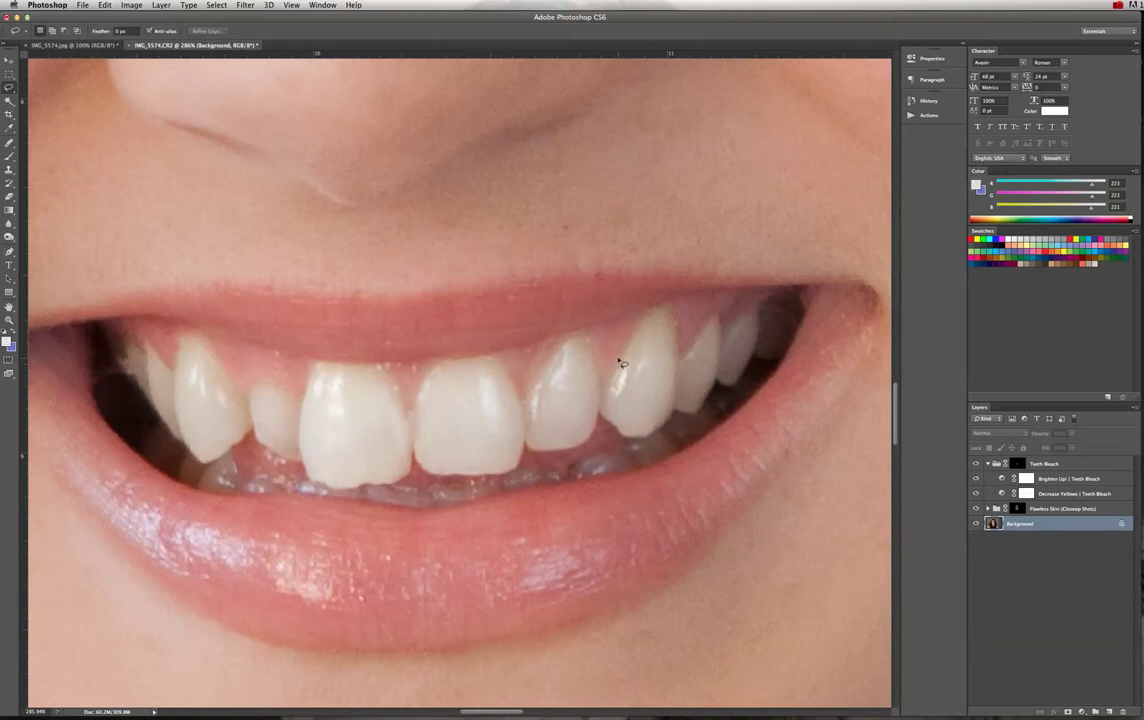
{"action": "left_click_drag", "start_coordinate": [522, 355], "coordinate": [508, 425]}
{"action": "left_click_drag", "start_coordinate": [613, 457], "coordinate": [620, 350]}
{"action": "key", "text": "ctrl+j"}
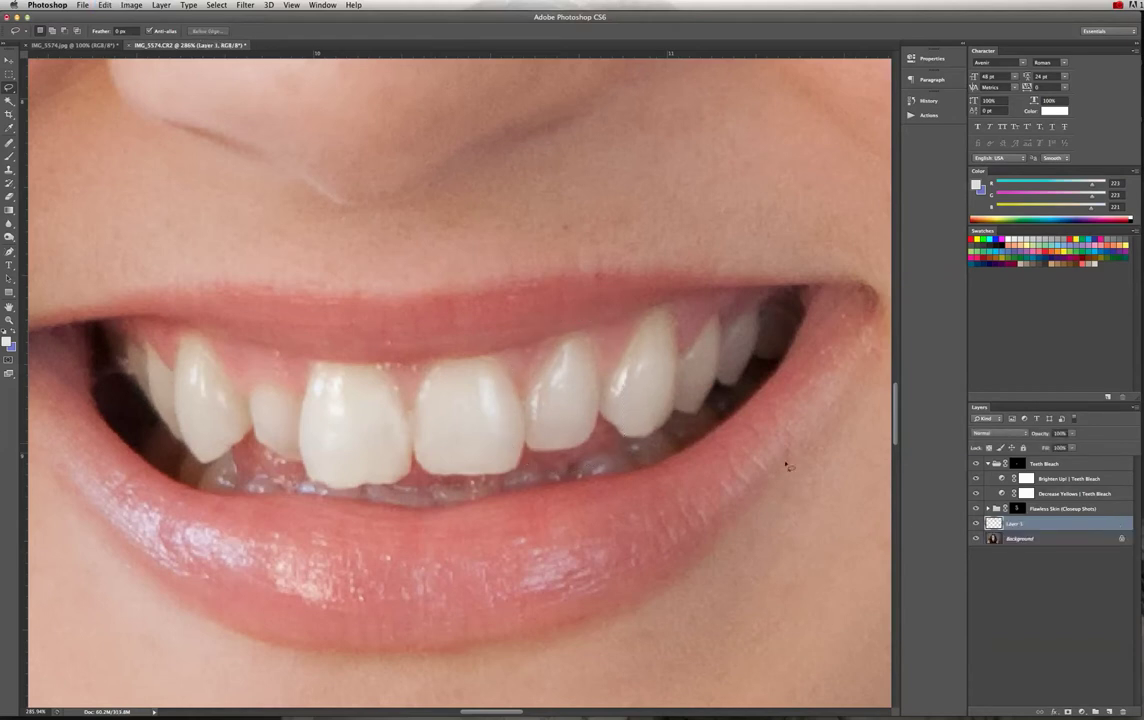
Flip the copied tooth horizontally and place it over the small tooth on the opposite side of the smile.
{"action": "left_click", "coordinate": [104, 5]}
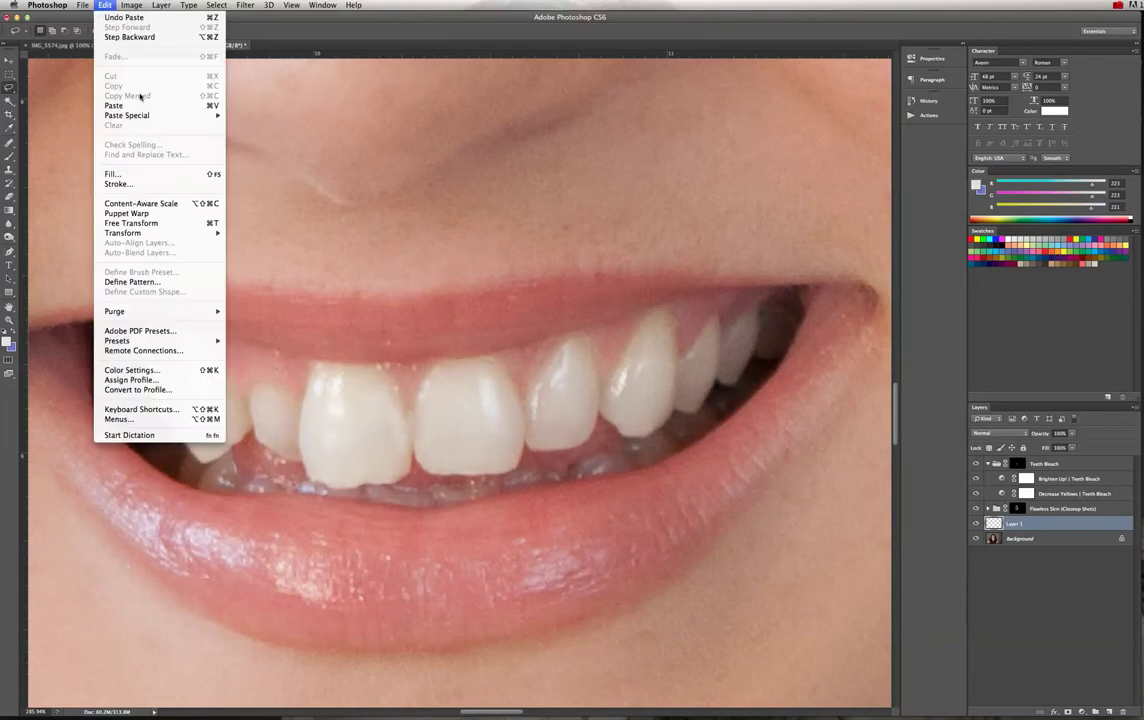
{"action": "mouse_move", "coordinate": [137, 233]}
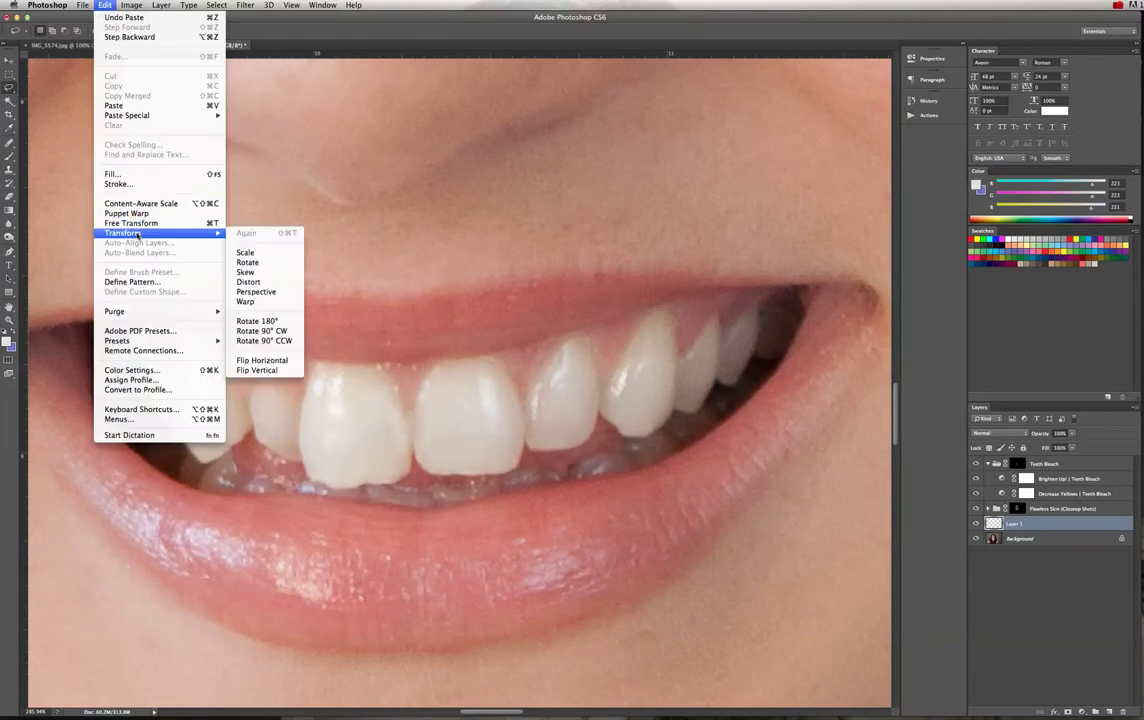
{"action": "left_click", "coordinate": [262, 360]}
{"action": "left_click_drag", "start_coordinate": [460, 370], "coordinate": [278, 413]}
{"action": "left_click", "coordinate": [10, 61]}
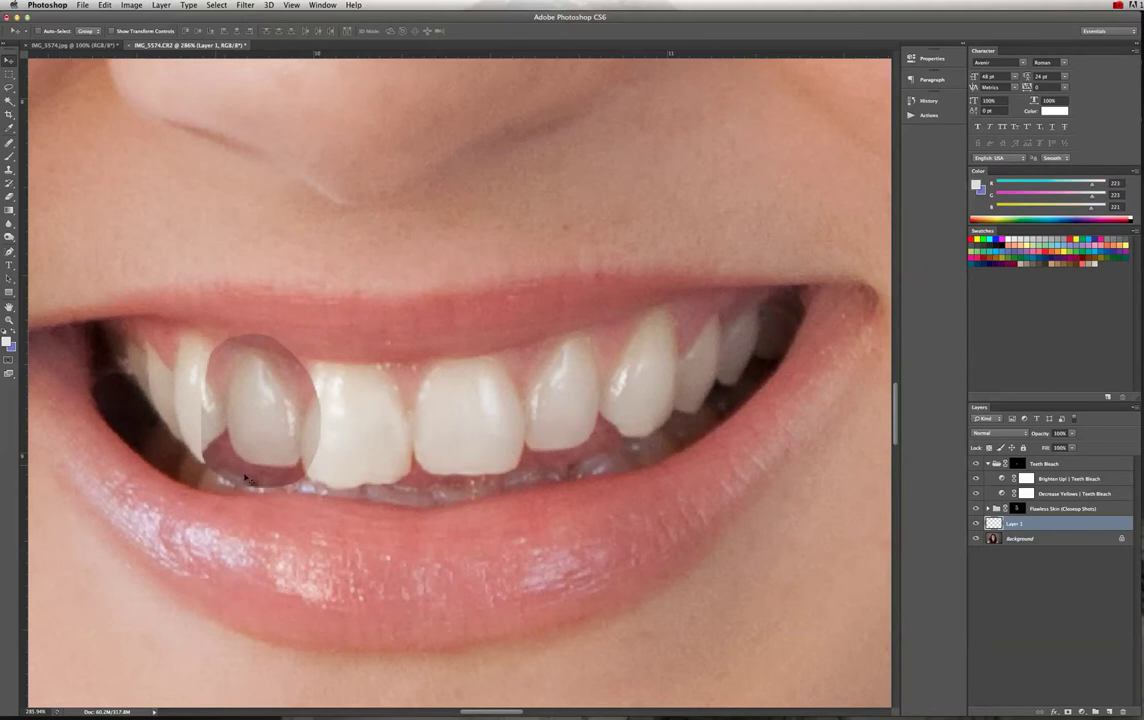
{"action": "left_click", "coordinate": [9, 196]}
{"action": "left_click", "coordinate": [42, 32]}
{"action": "left_click_drag", "start_coordinate": [60, 63], "coordinate": [36, 63]}
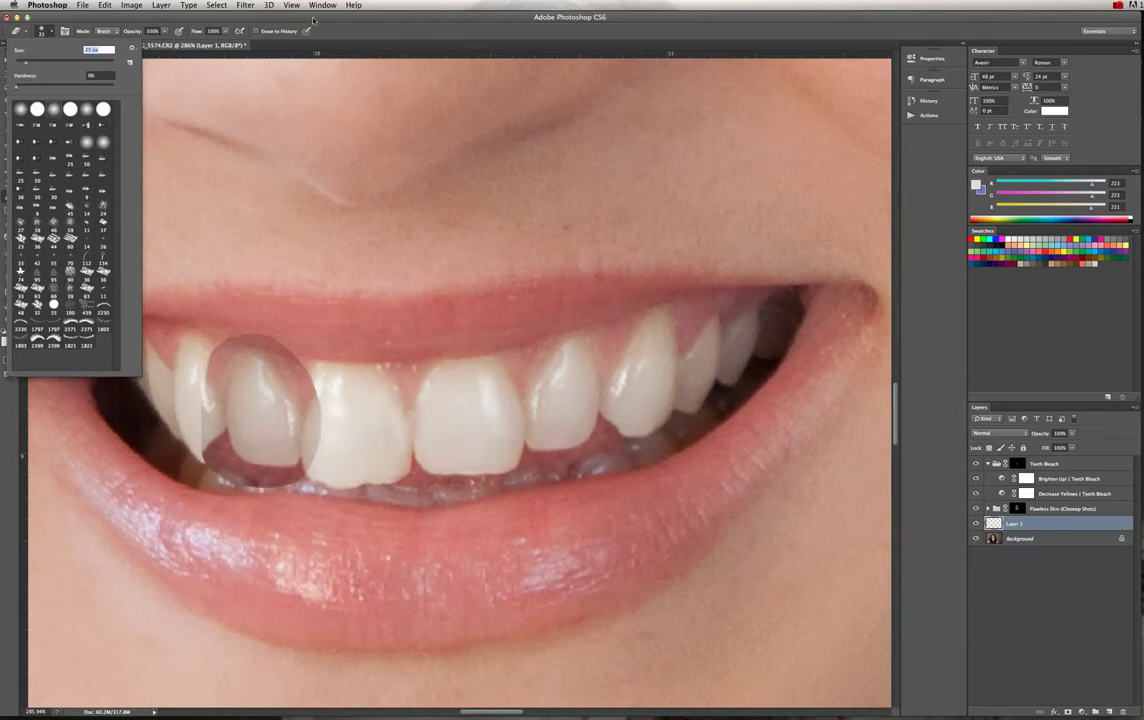
{"action": "left_click", "coordinate": [361, 26]}
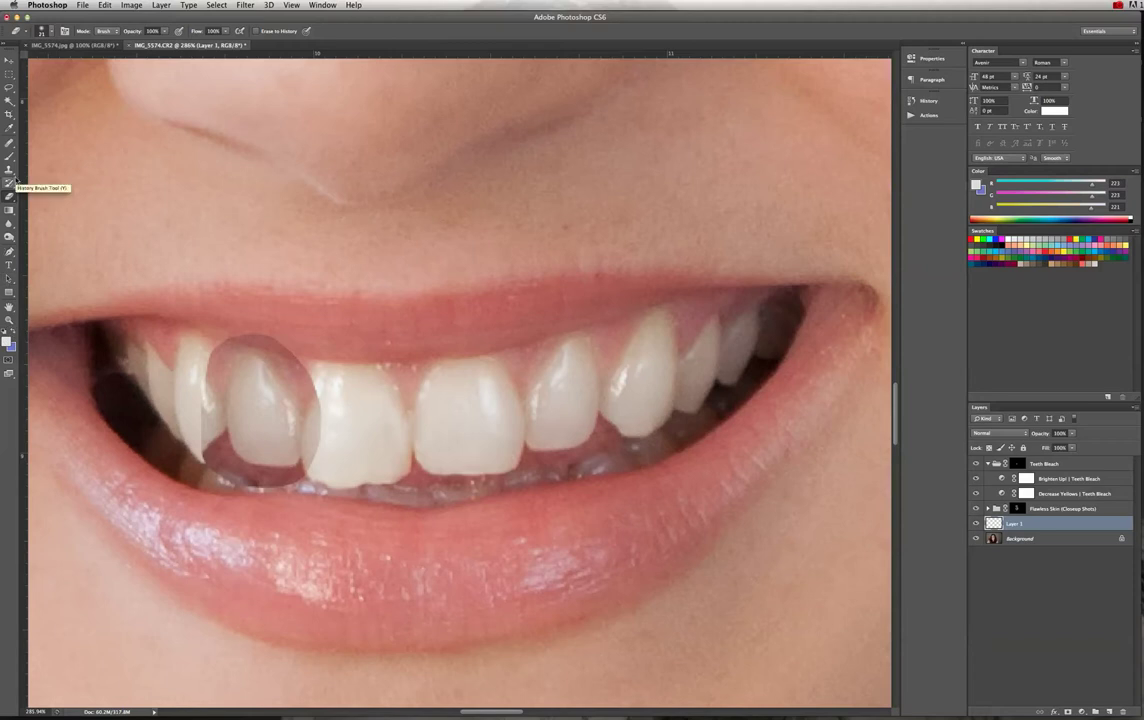
Activate the Brush tool, rename the copied tooth's layer "Tooth clone" and add a layer mask to it.
{"action": "left_click", "coordinate": [9, 157]}
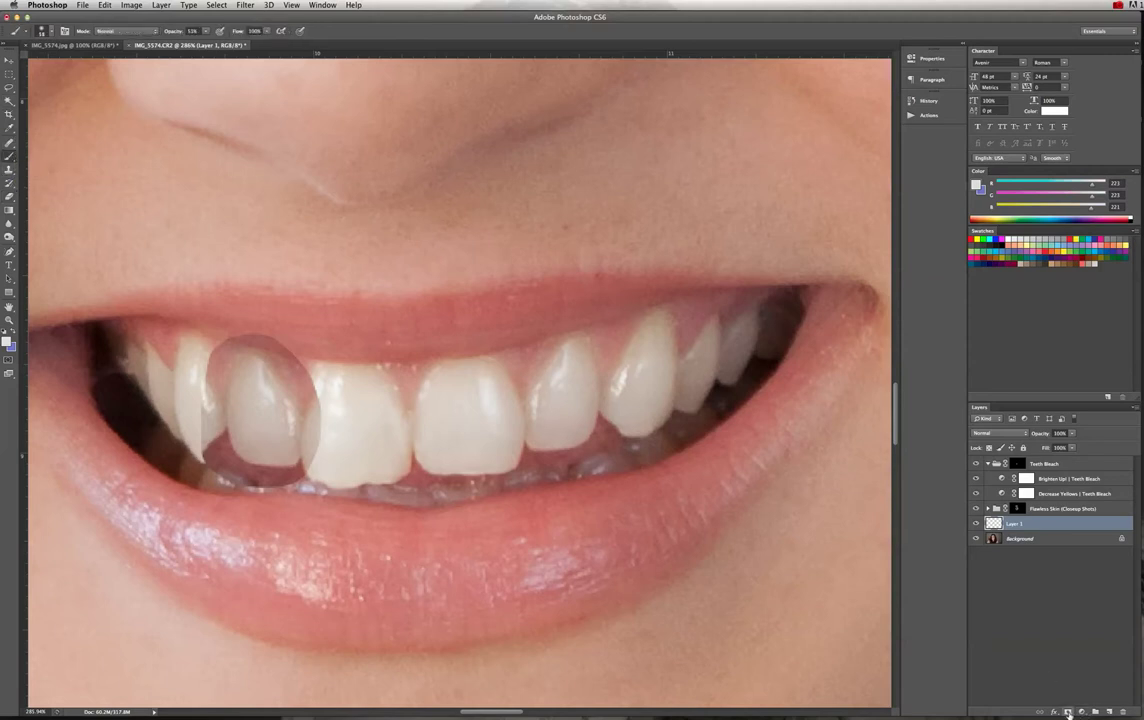
{"action": "double_click", "coordinate": [1014, 523]}
{"action": "key", "text": "Return"}
{"action": "left_click", "coordinate": [1068, 712]}
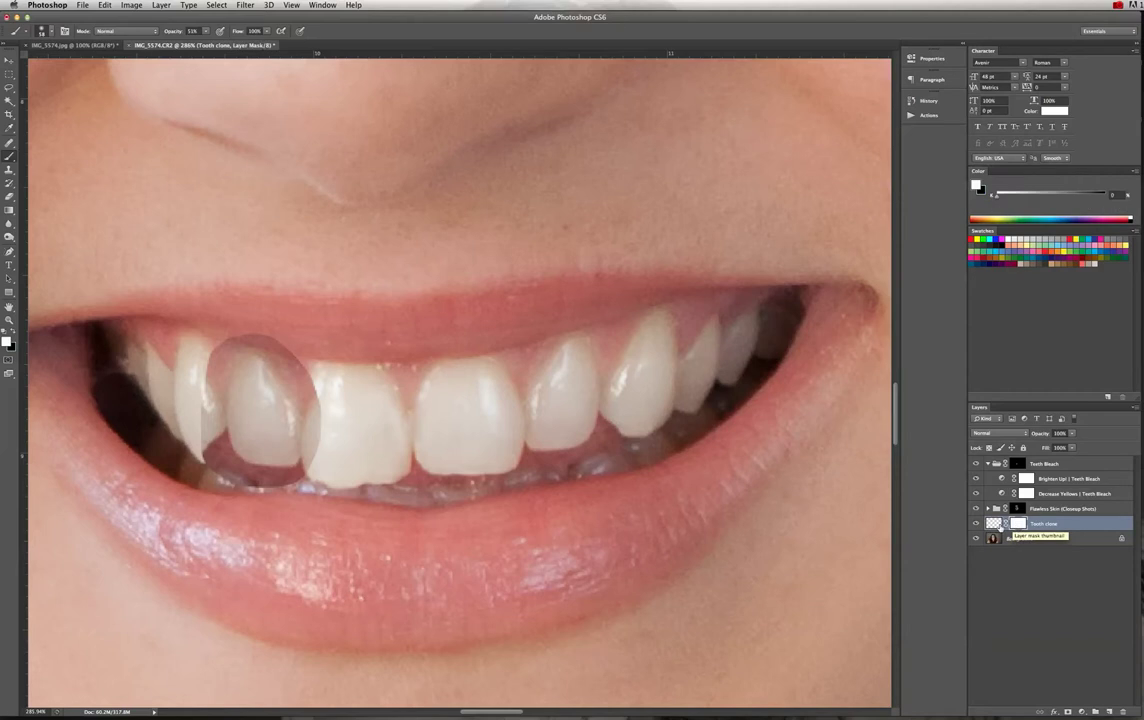
Toggle the Tooth clone layer to compare the teeth, leave it hidden and target its layer mask.
{"action": "left_click", "coordinate": [993, 524]}
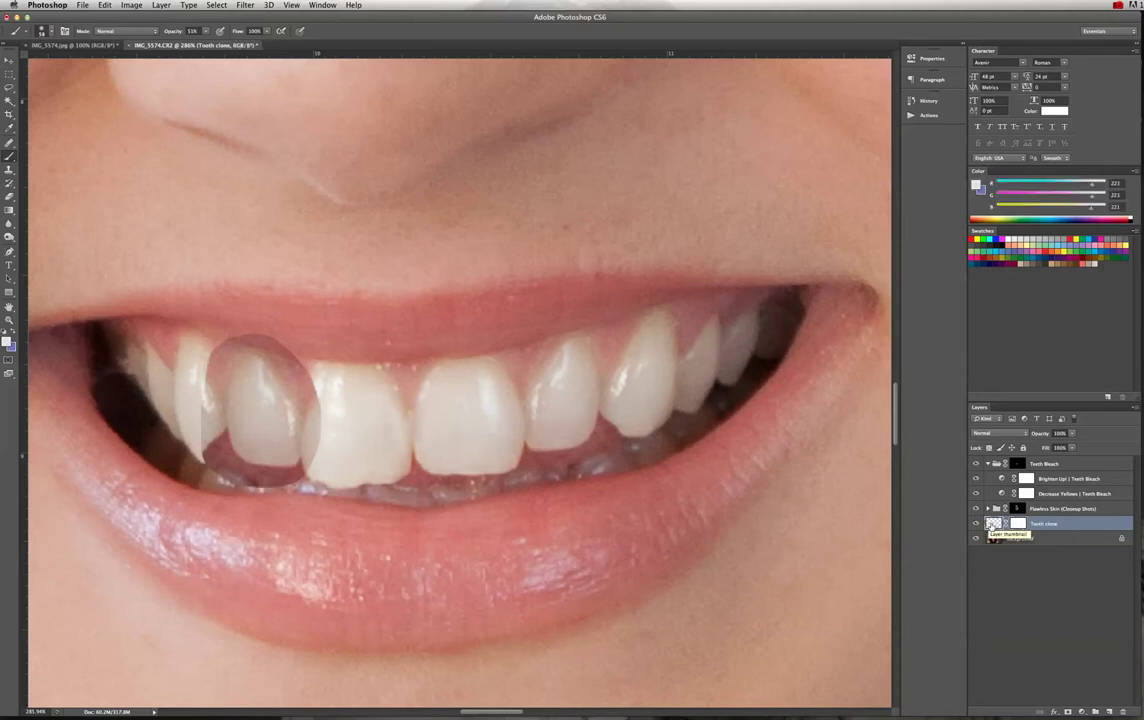
{"action": "left_click", "coordinate": [976, 524]}
{"action": "left_click", "coordinate": [976, 524]}
{"action": "left_click", "coordinate": [976, 524]}
{"action": "left_click", "coordinate": [1018, 524]}
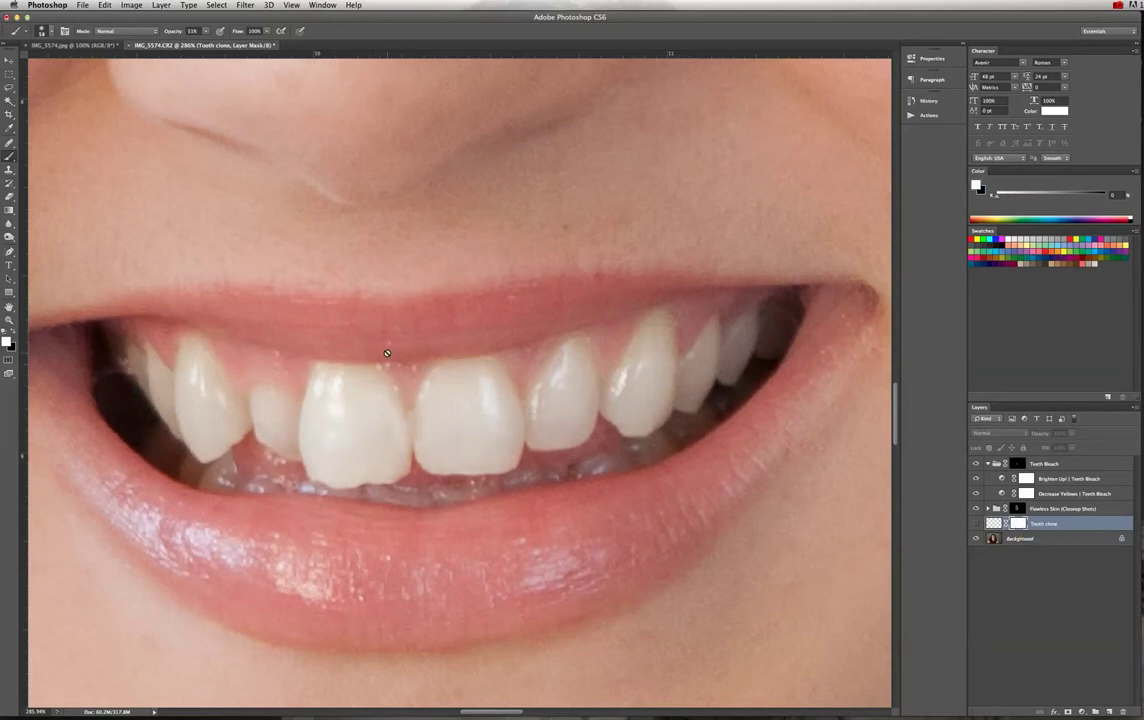
Show the Tooth clone layer and mask out the skin and gum around the cloned tooth with a 25 px black brush at 100% opacity.
{"action": "left_click", "coordinate": [976, 524]}
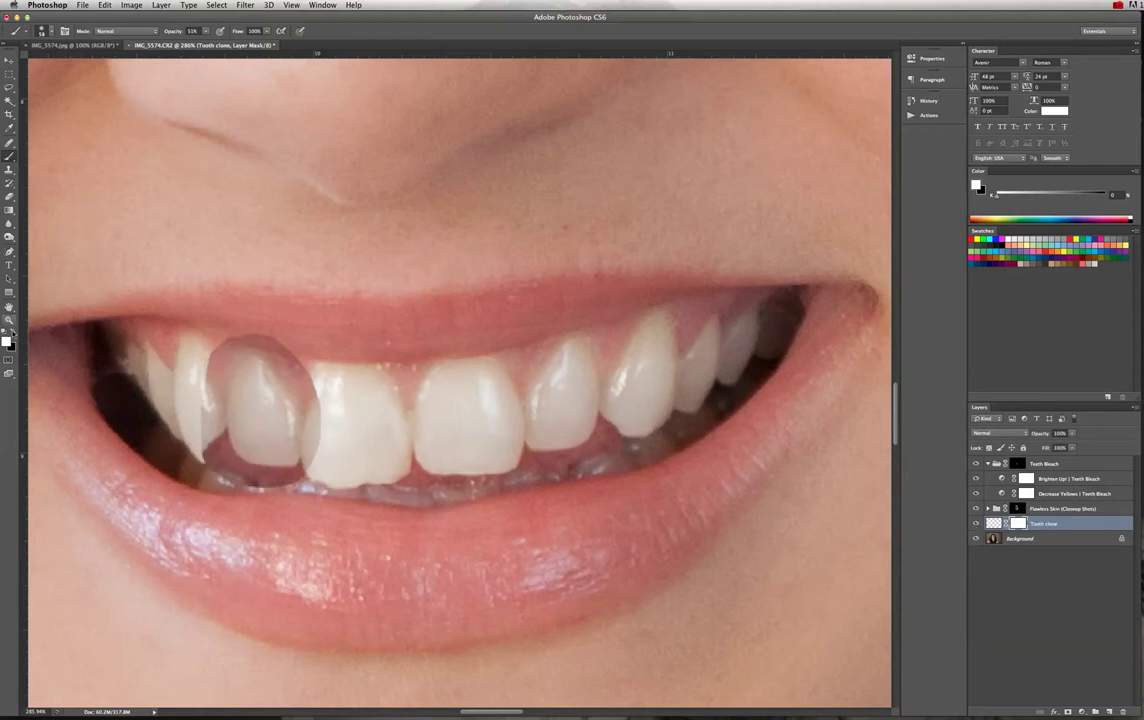
{"action": "left_click", "coordinate": [46, 31]}
{"action": "left_click_drag", "start_coordinate": [30, 61], "coordinate": [26, 61]}
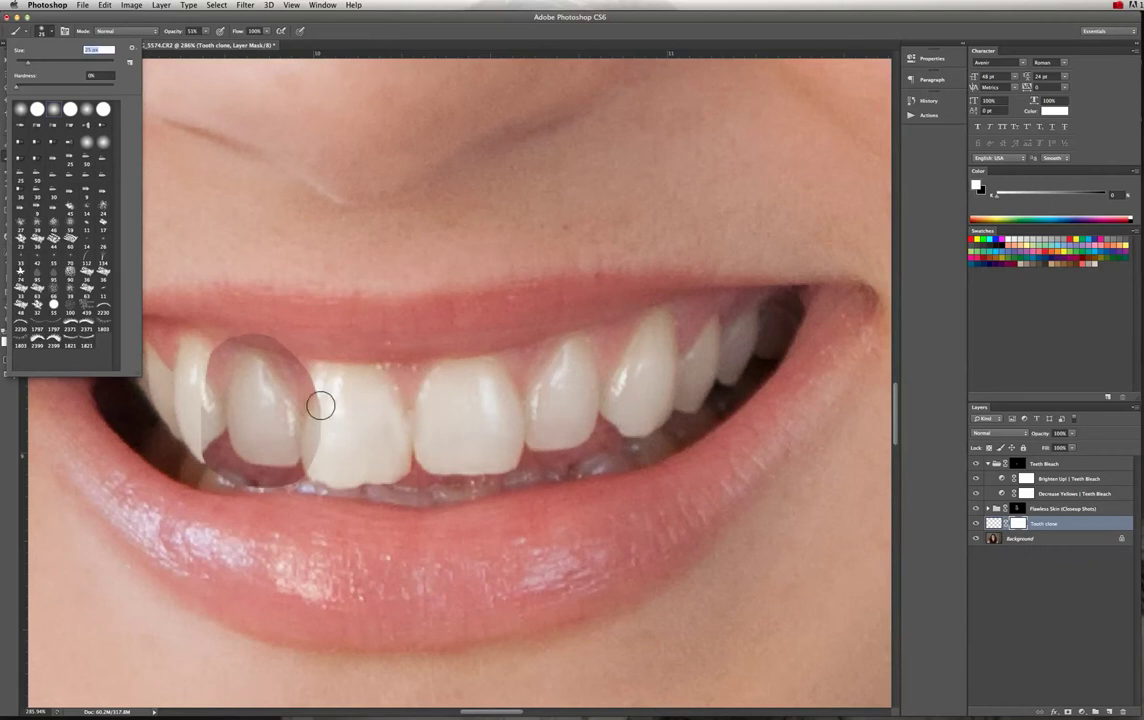
{"action": "left_click", "coordinate": [307, 378]}
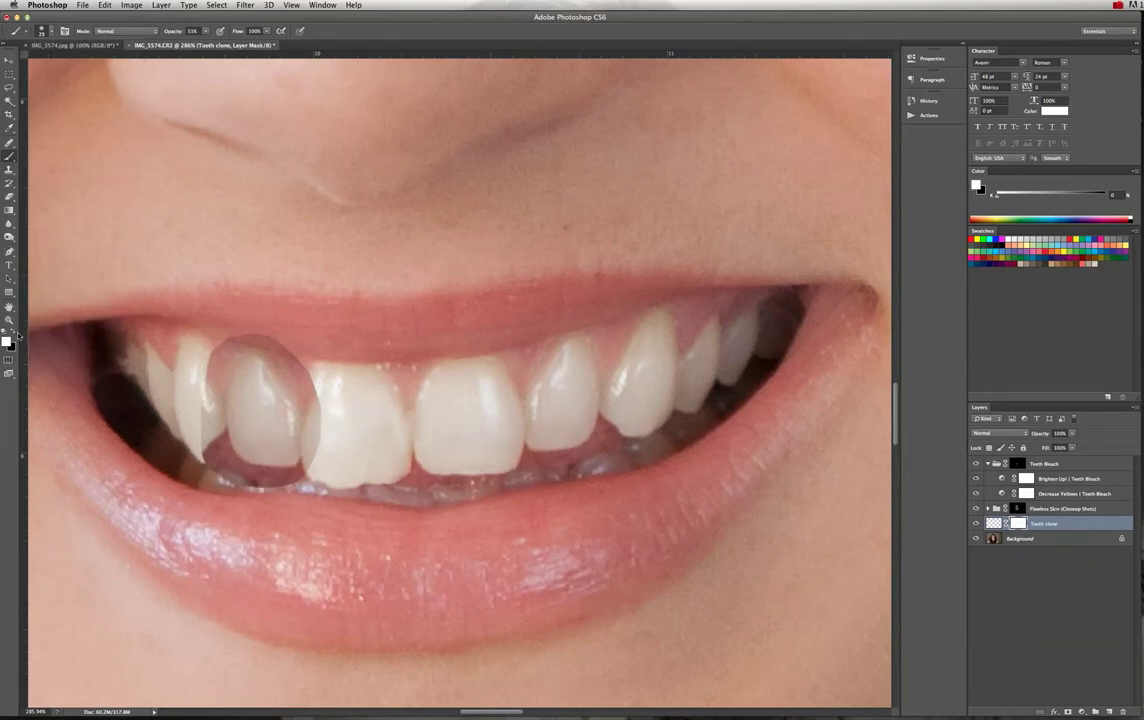
{"action": "left_click", "coordinate": [13, 333]}
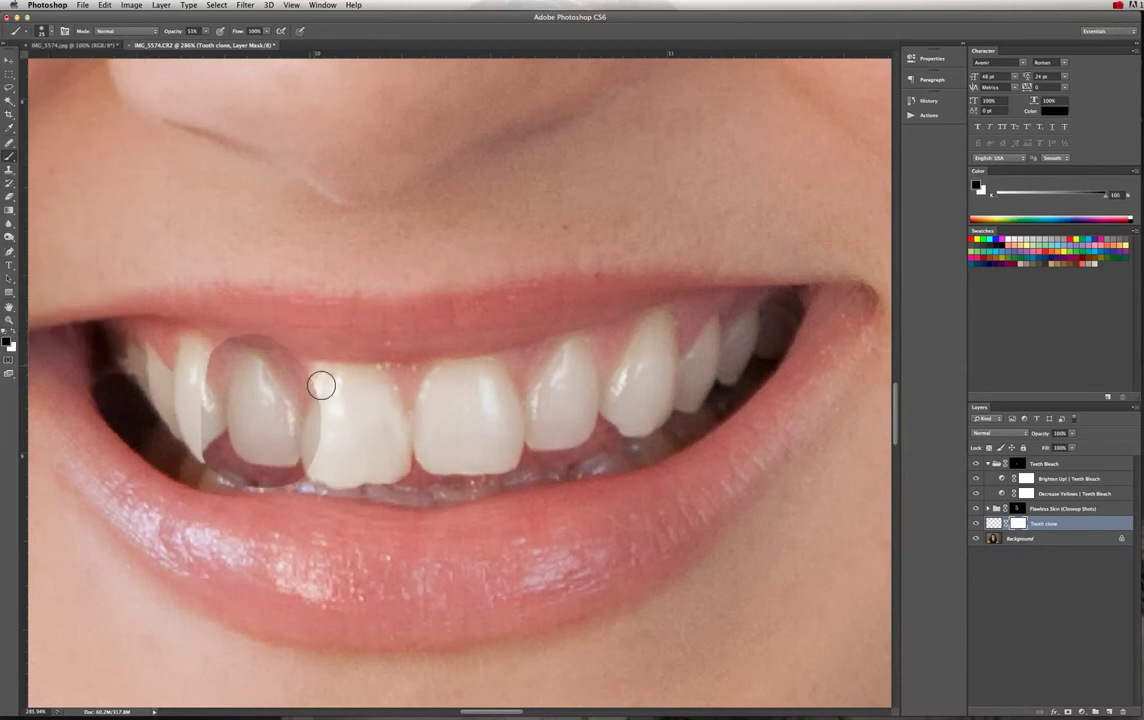
{"action": "left_click_drag", "start_coordinate": [207, 43], "coordinate": [295, 55]}
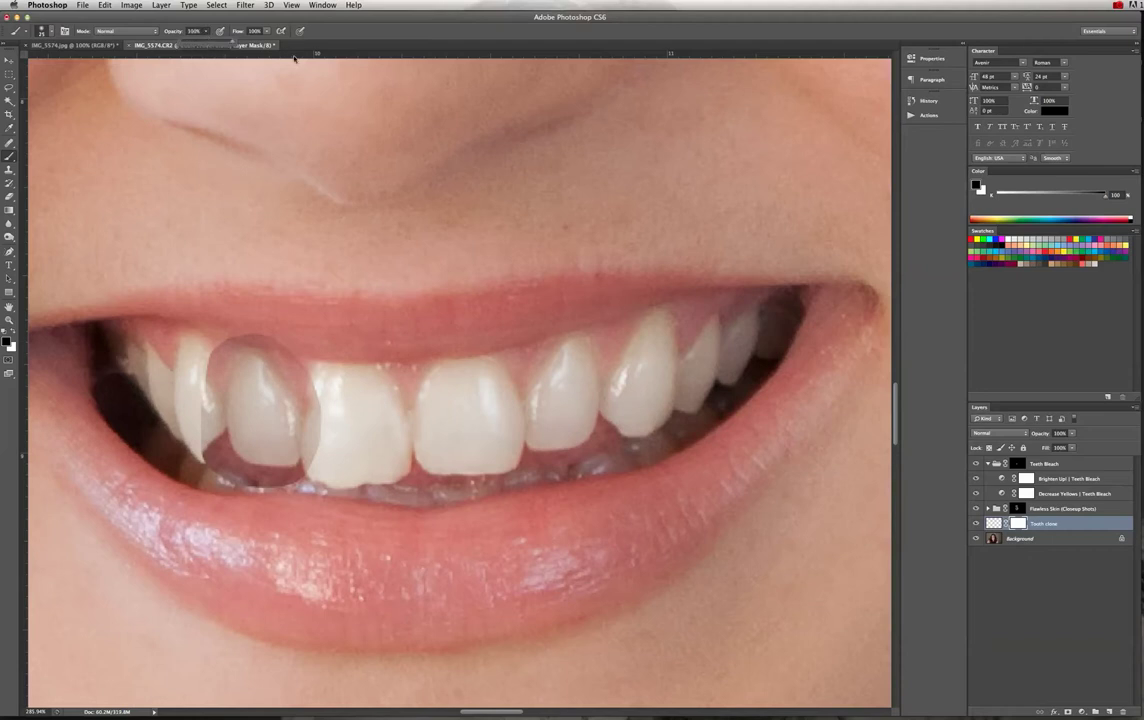
{"action": "mouse_move", "coordinate": [321, 378]}
{"action": "left_mouse_down"}
{"action": "mouse_move", "coordinate": [284, 337]}
{"action": "mouse_move", "coordinate": [323, 408]}
{"action": "mouse_move", "coordinate": [318, 394]}
{"action": "mouse_move", "coordinate": [316, 474]}
{"action": "mouse_move", "coordinate": [232, 483]}
{"action": "mouse_move", "coordinate": [203, 412]}
{"action": "mouse_move", "coordinate": [201, 430]}
{"action": "mouse_move", "coordinate": [208, 326]}
{"action": "mouse_move", "coordinate": [277, 341]}
{"action": "mouse_move", "coordinate": [325, 432]}
{"action": "mouse_move", "coordinate": [306, 478]}
{"action": "mouse_move", "coordinate": [280, 487]}
{"action": "mouse_move", "coordinate": [212, 457]}
{"action": "left_mouse_up"}
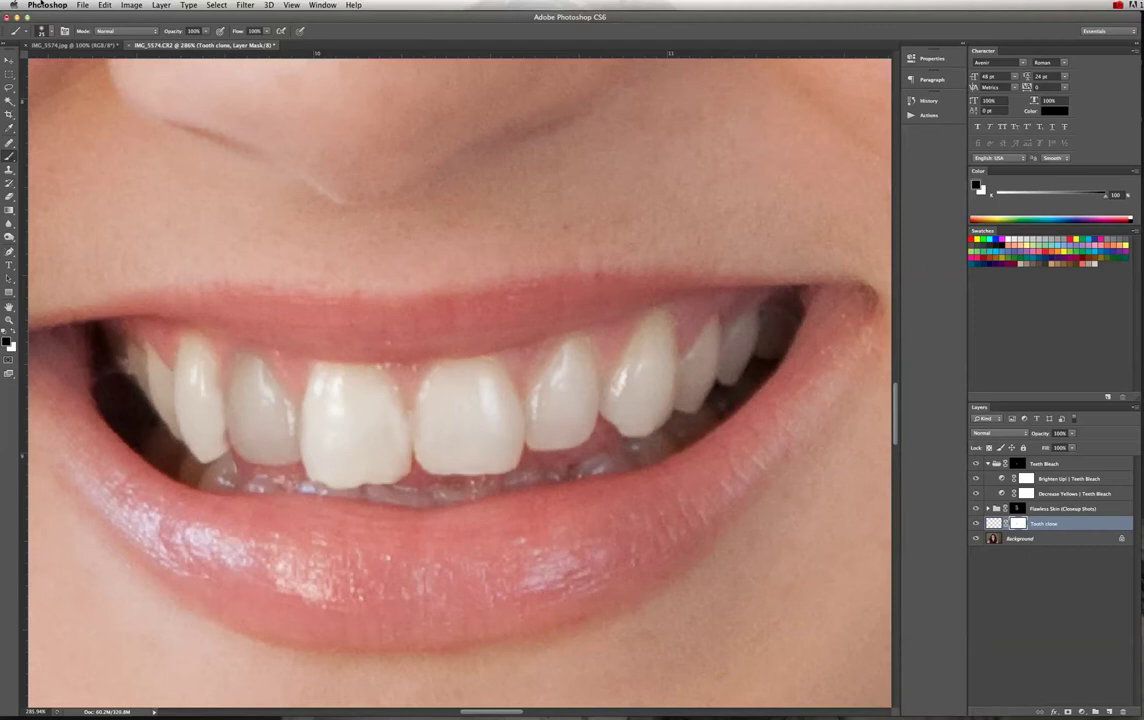
{"action": "left_click", "coordinate": [48, 33]}
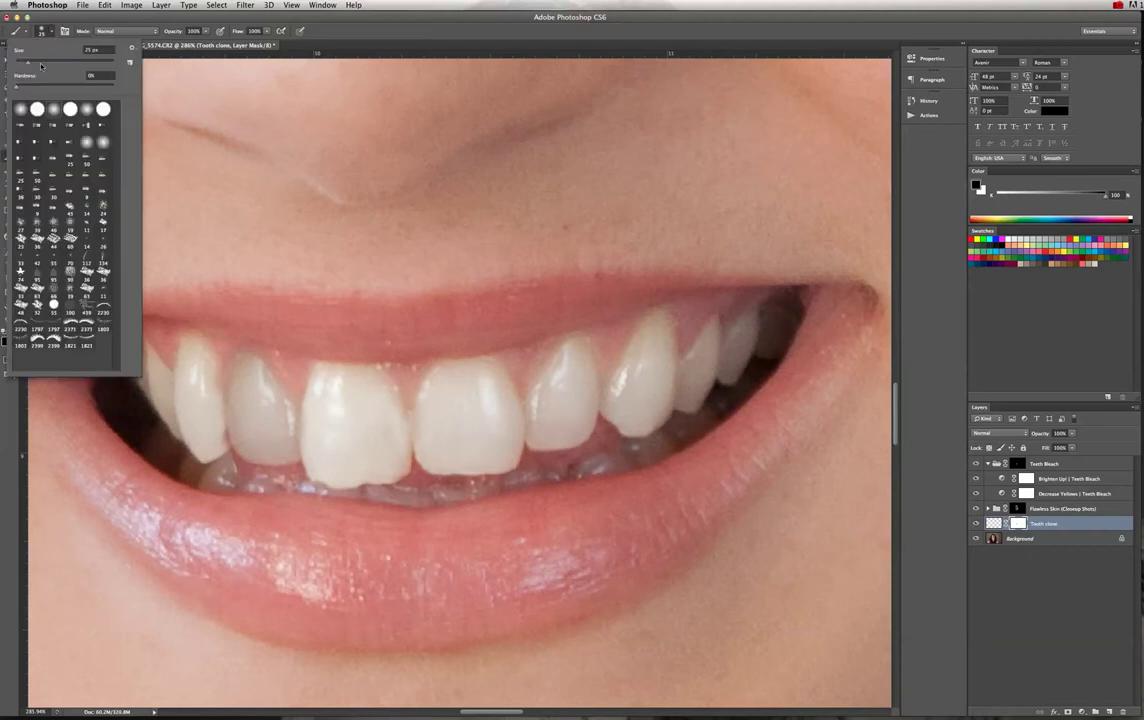
{"action": "left_click_drag", "start_coordinate": [21, 62], "coordinate": [206, 379]}
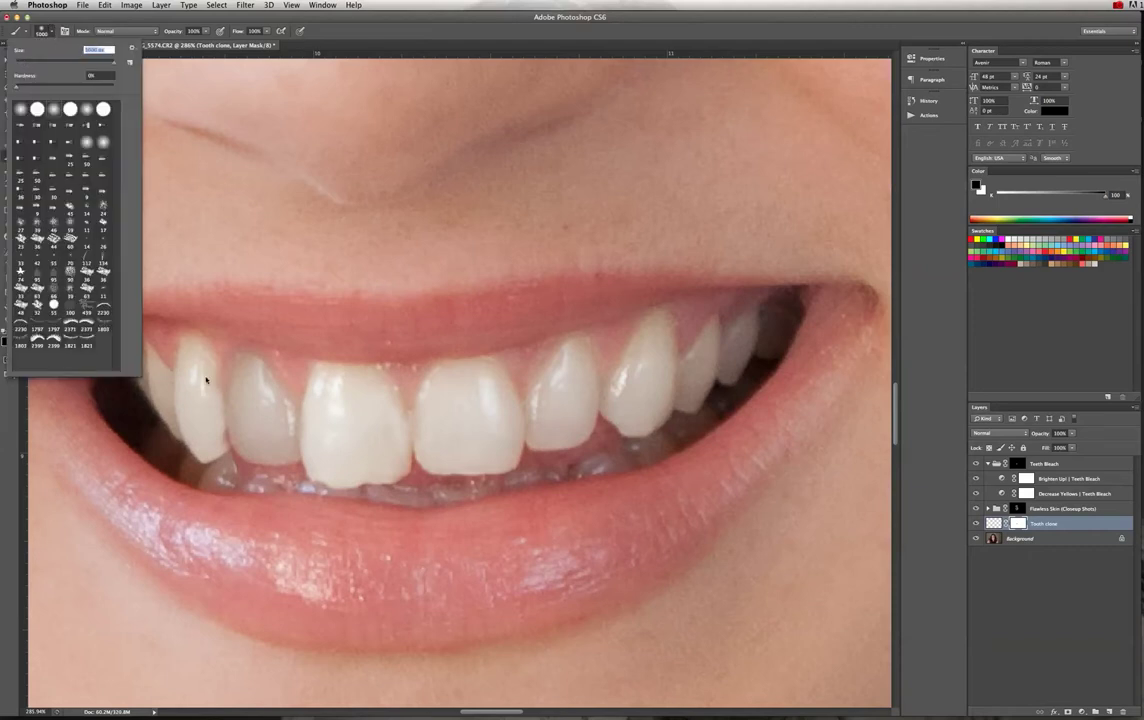
{"action": "left_click", "coordinate": [212, 431]}
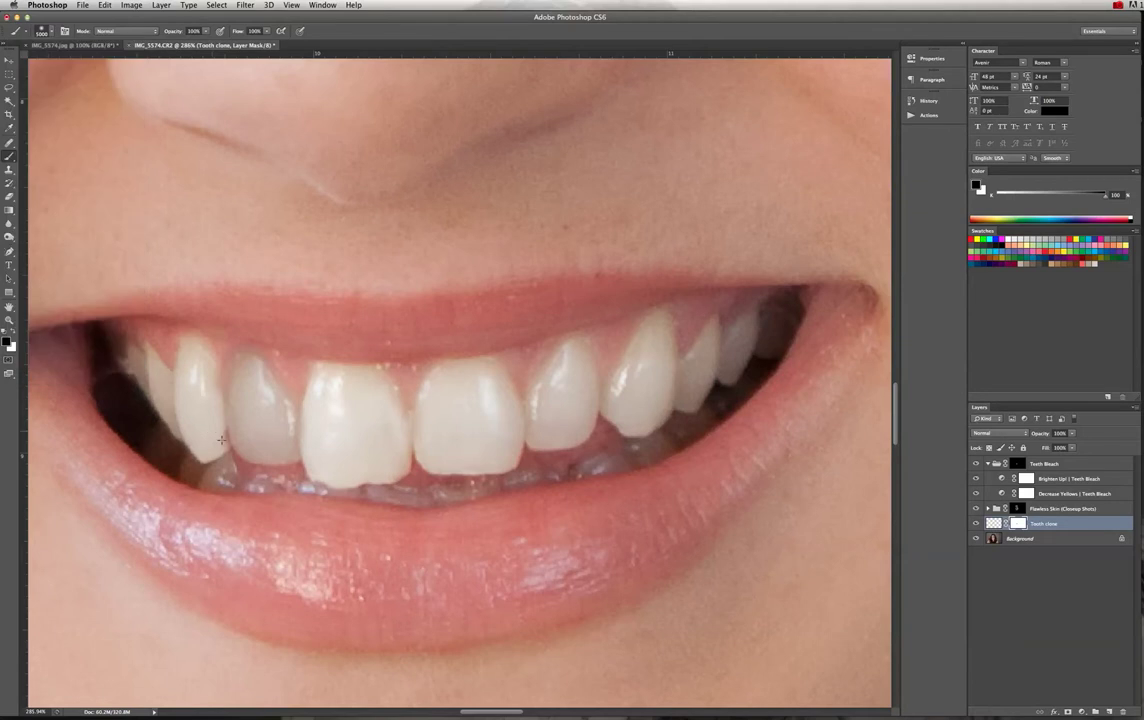
{"action": "left_click", "coordinate": [224, 452]}
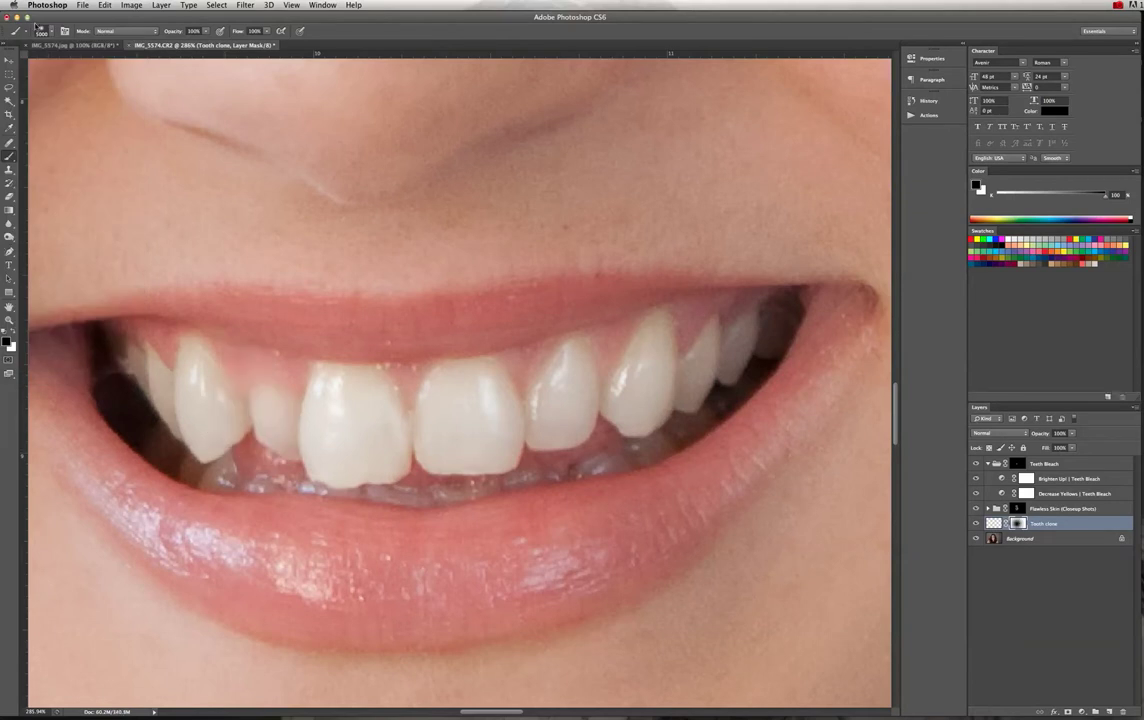
{"action": "left_click", "coordinate": [50, 33]}
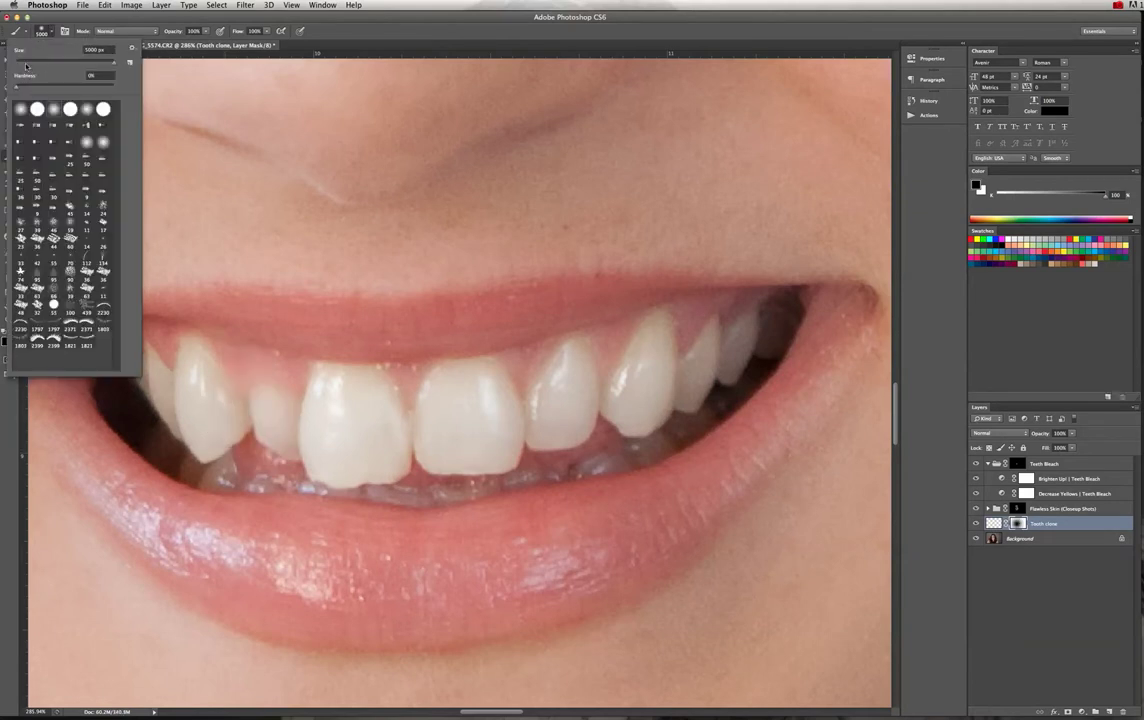
{"action": "left_click", "coordinate": [940, 102]}
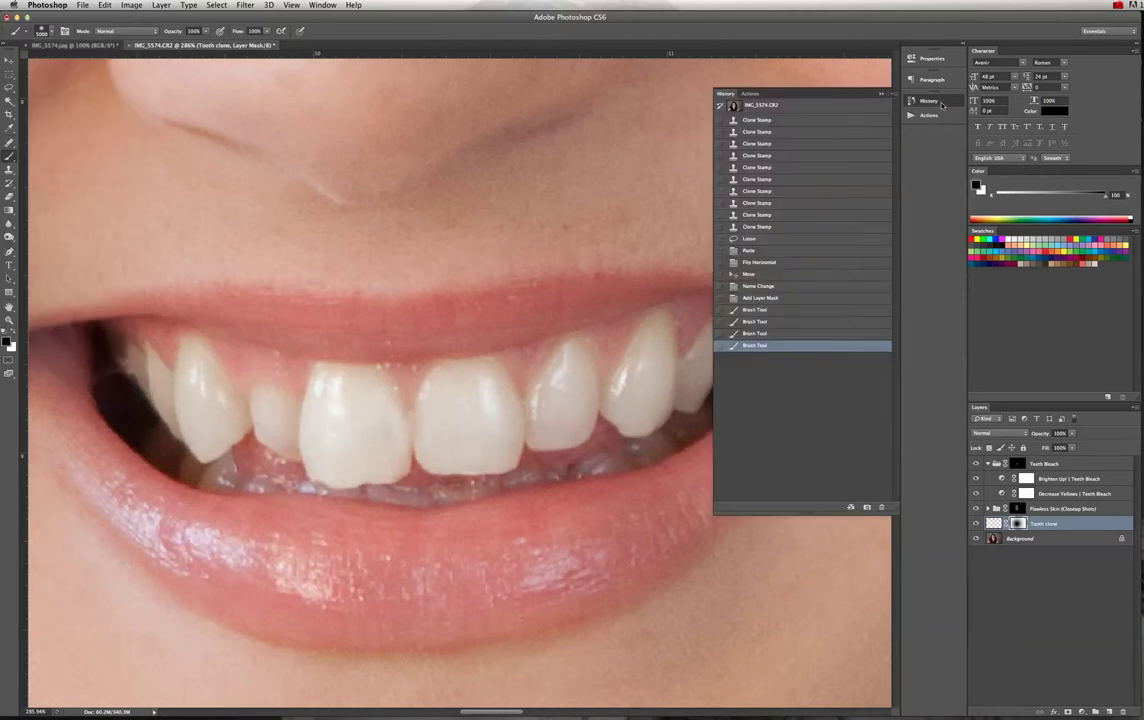
{"action": "left_click", "coordinate": [769, 335]}
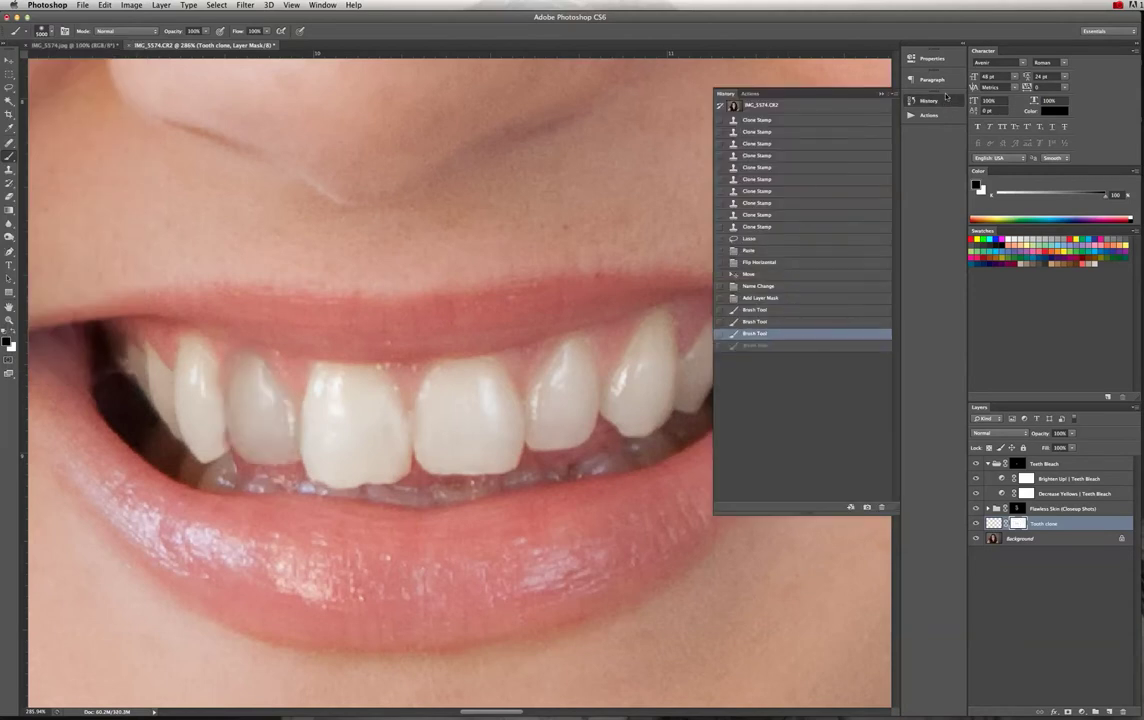
{"action": "left_click", "coordinate": [934, 101]}
Refine the mask edge between the cloned tooth and the neighbouring canine with a 12 px brush, alternating black and white.
{"action": "left_click", "coordinate": [50, 35]}
{"action": "left_click", "coordinate": [24, 63]}
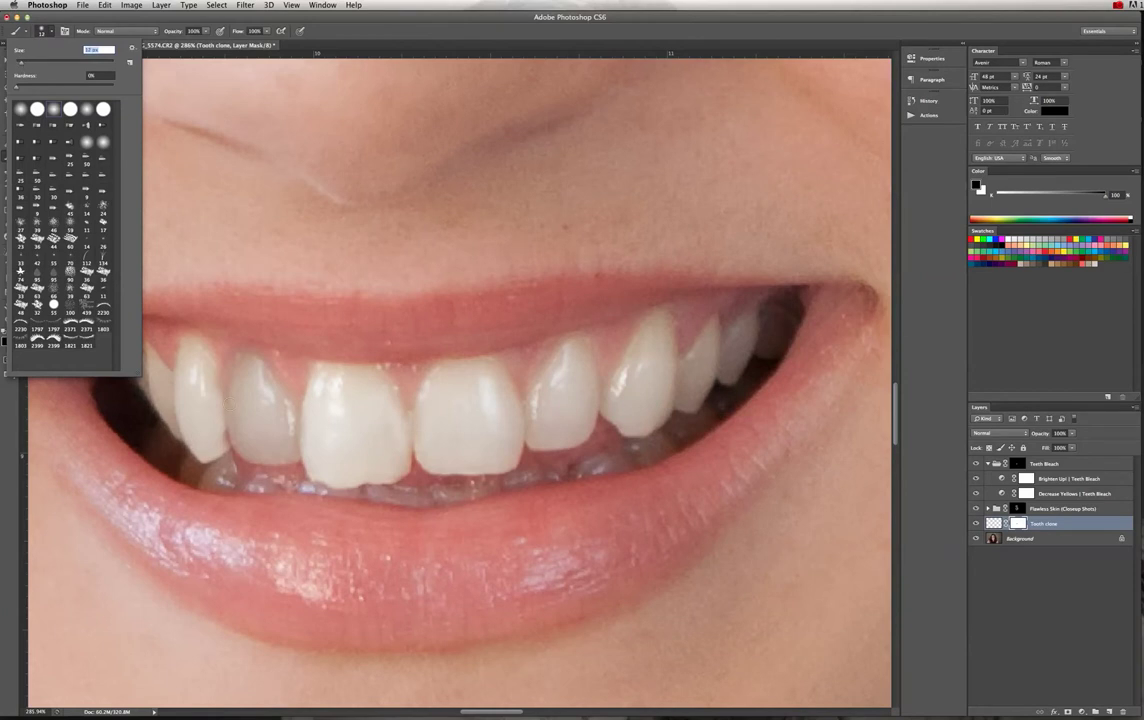
{"action": "key", "text": "Return"}
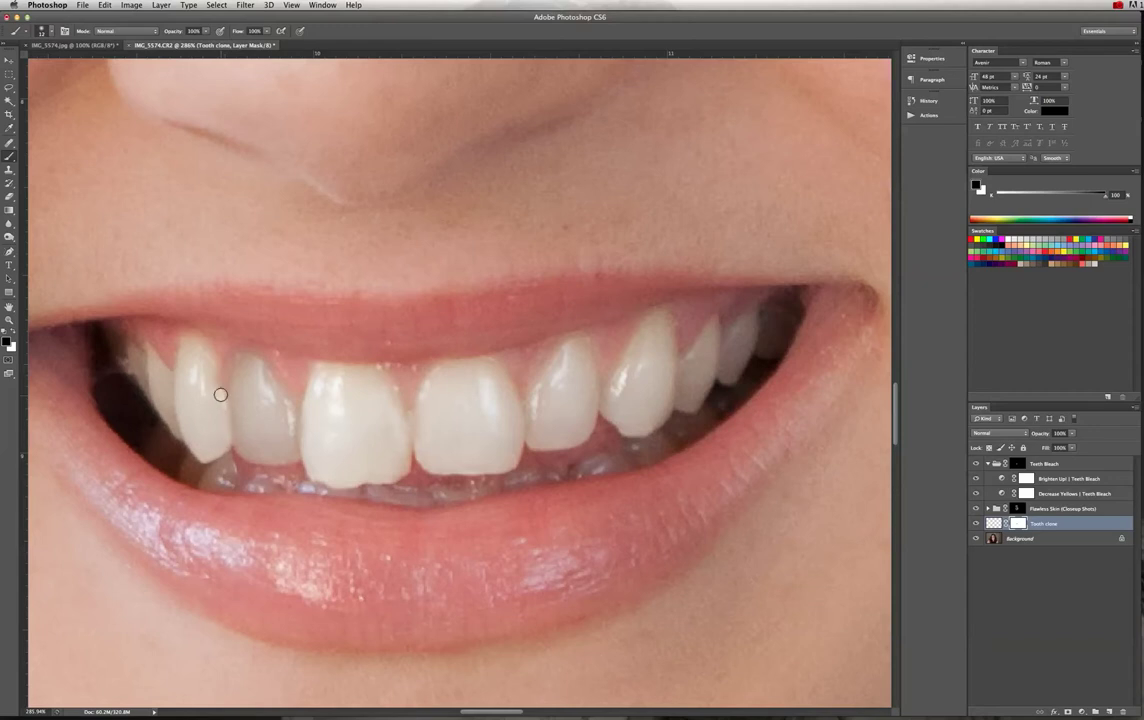
{"action": "left_click_drag", "start_coordinate": [230, 431], "coordinate": [239, 450]}
{"action": "key", "text": "x"}
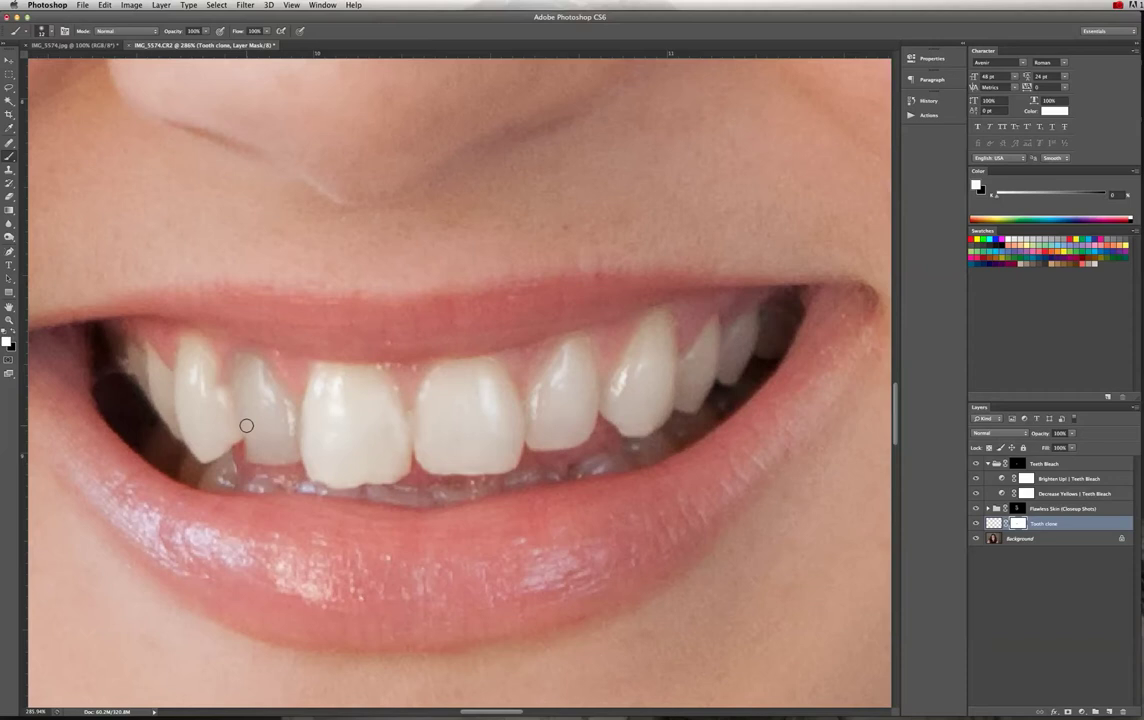
{"action": "mouse_move", "coordinate": [232, 400]}
{"action": "left_mouse_down"}
{"action": "mouse_move", "coordinate": [246, 455]}
{"action": "mouse_move", "coordinate": [233, 375]}
{"action": "left_mouse_up"}
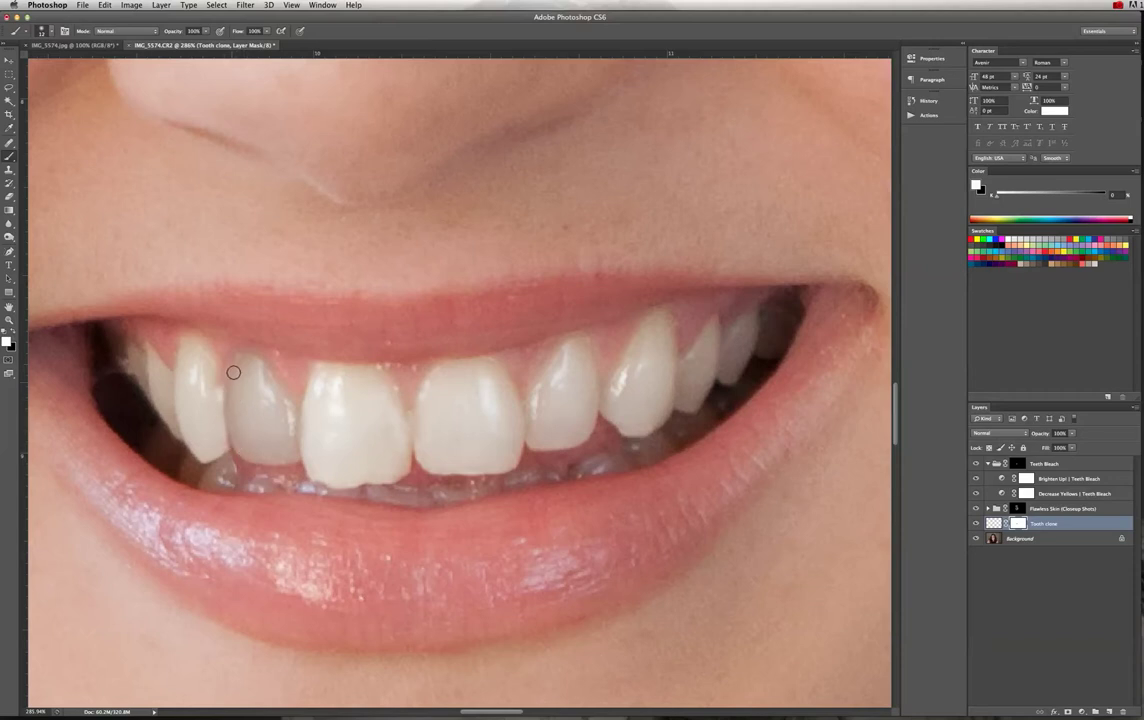
{"action": "left_click", "coordinate": [13, 333]}
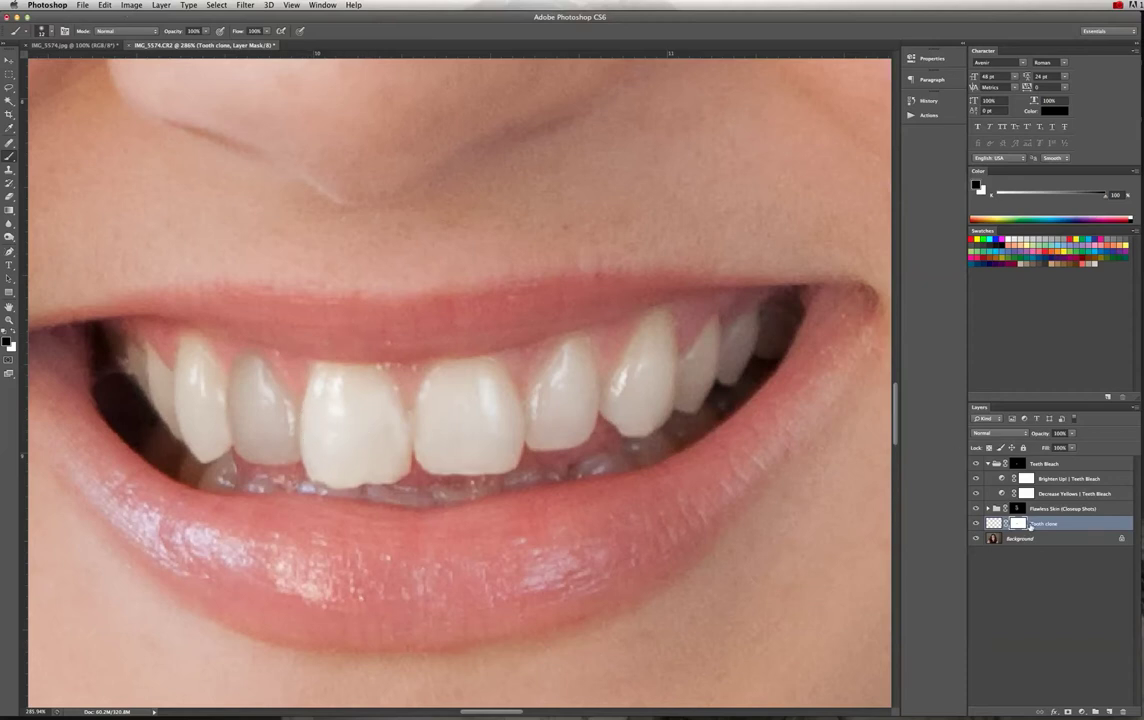
{"action": "left_click", "coordinate": [1021, 464]}
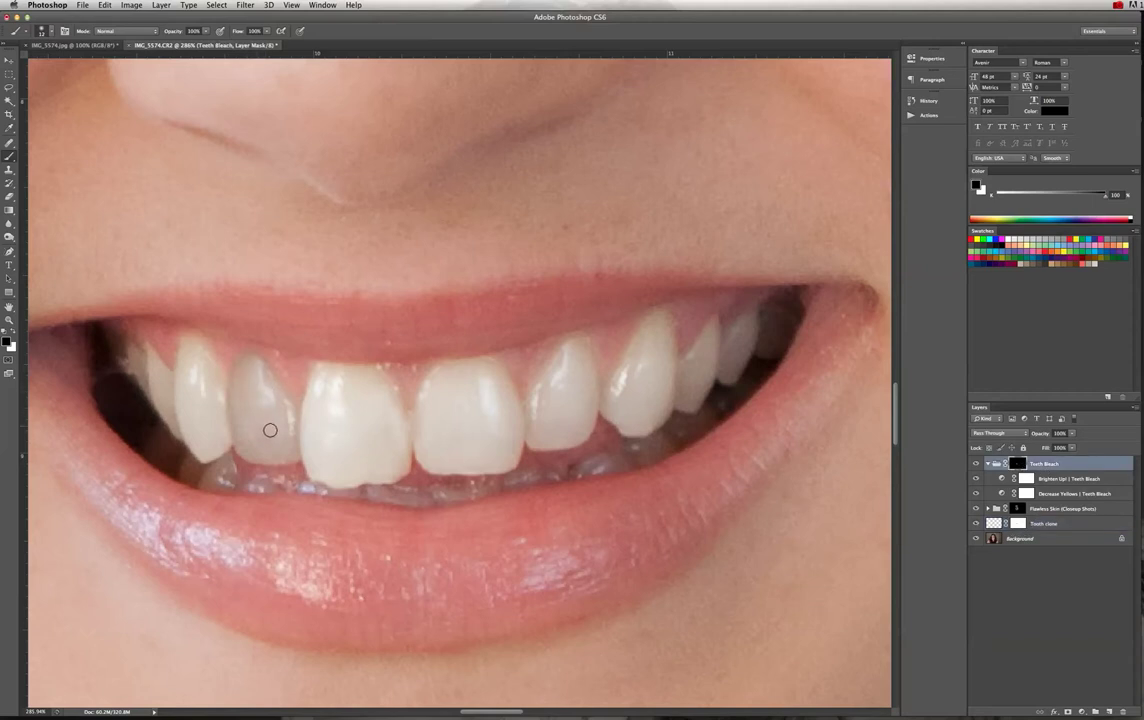
{"action": "left_click", "coordinate": [14, 339]}
{"action": "left_click", "coordinate": [135, 6]}
{"action": "mouse_move", "coordinate": [175, 37]}
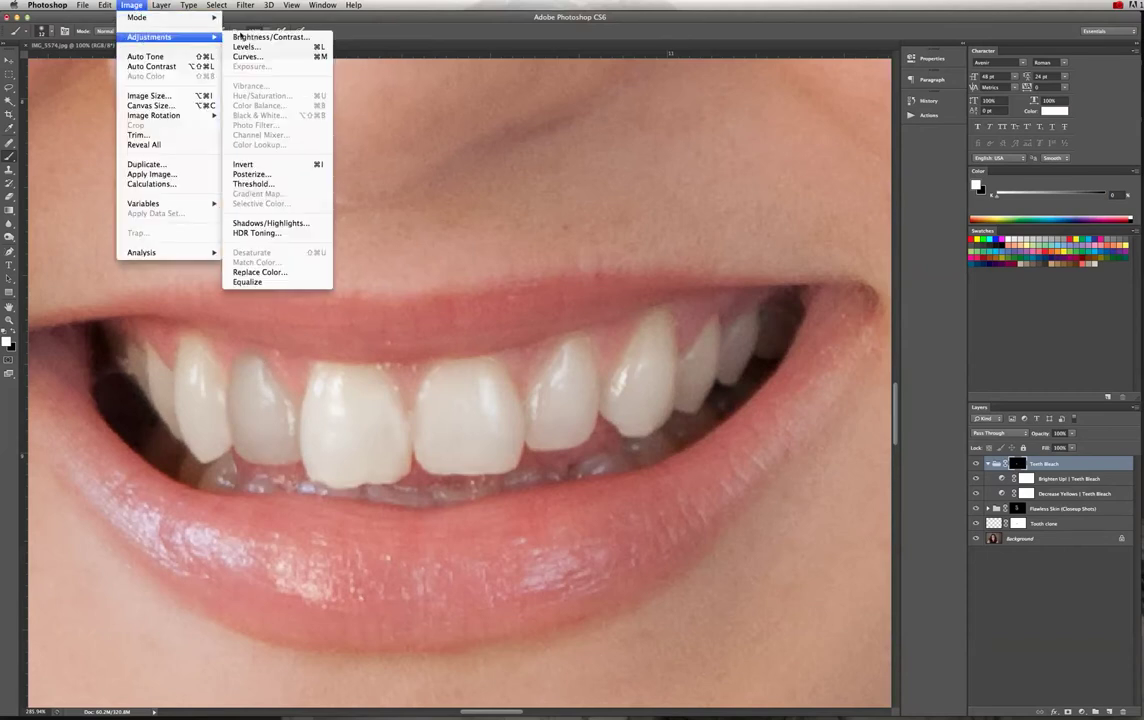
{"action": "left_click", "coordinate": [245, 46]}
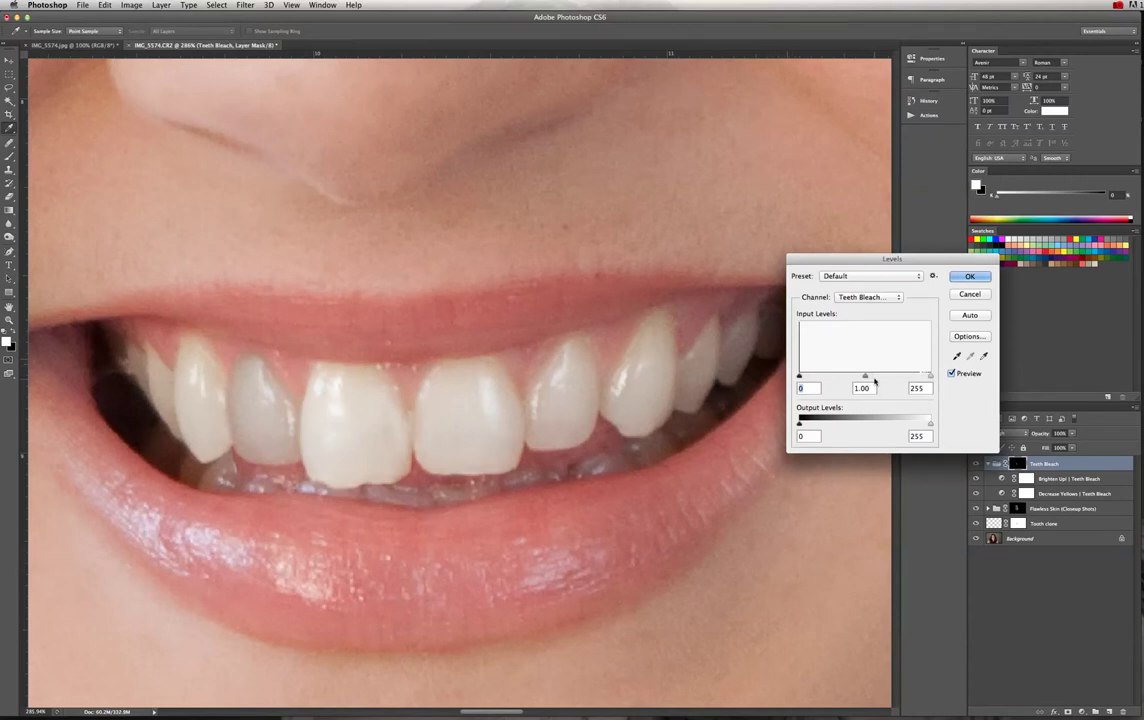
{"action": "key", "text": "Return"}
Brighten the Tooth clone layer's image with Levels, setting the RGB midtone to 1.28 and the white input level to 233.
{"action": "left_click", "coordinate": [996, 526]}
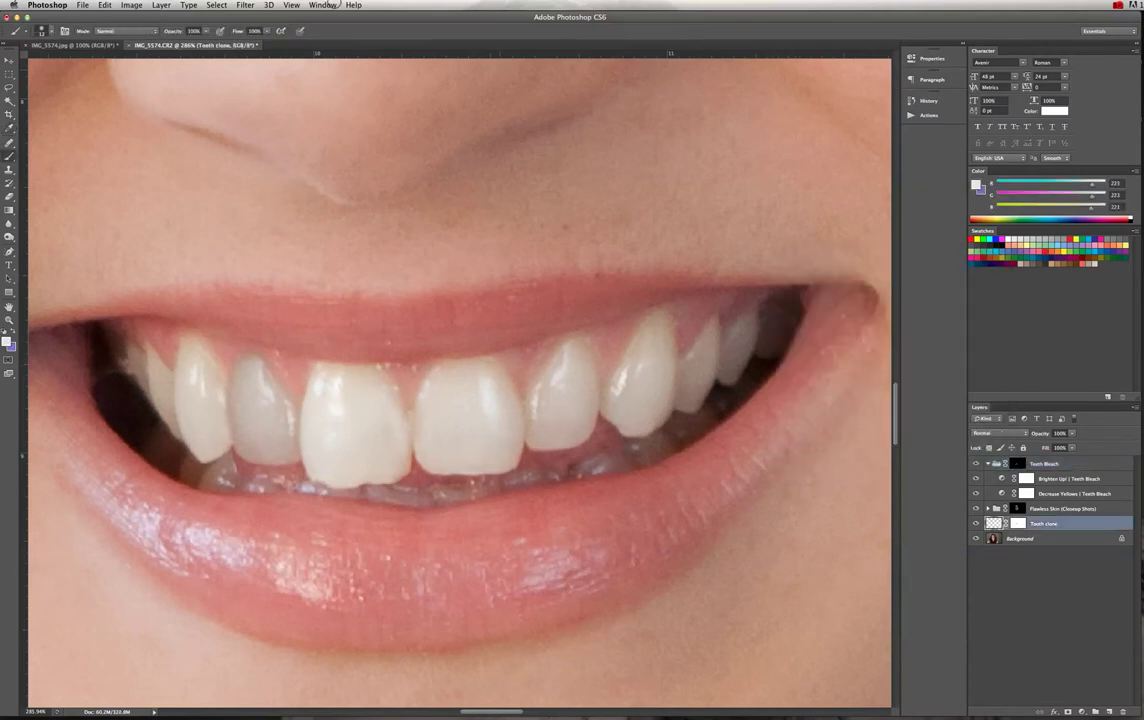
{"action": "left_click", "coordinate": [126, 6]}
{"action": "mouse_move", "coordinate": [137, 38]}
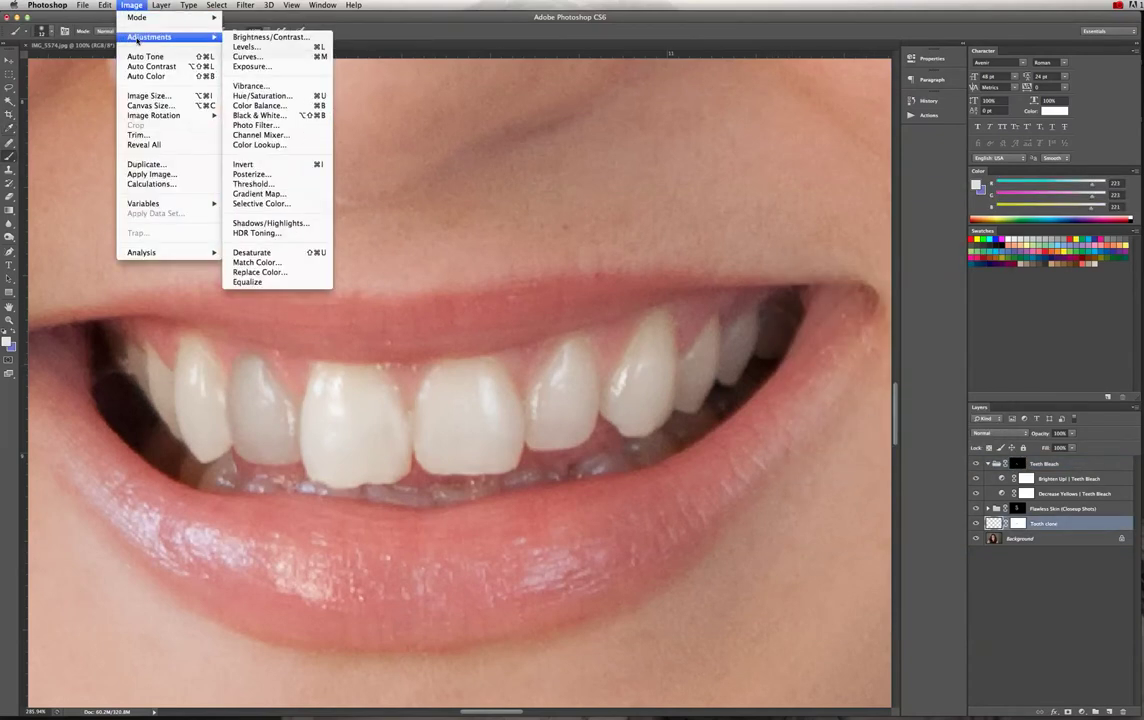
{"action": "left_click", "coordinate": [246, 47]}
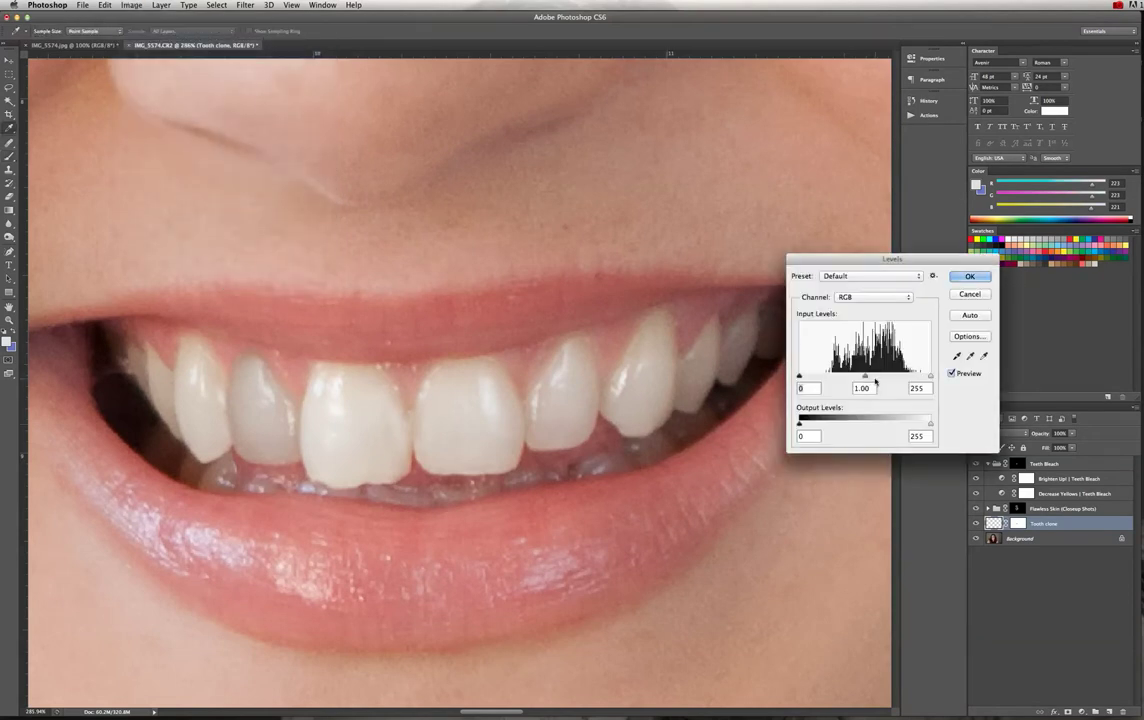
{"action": "left_click_drag", "start_coordinate": [865, 377], "coordinate": [856, 378]}
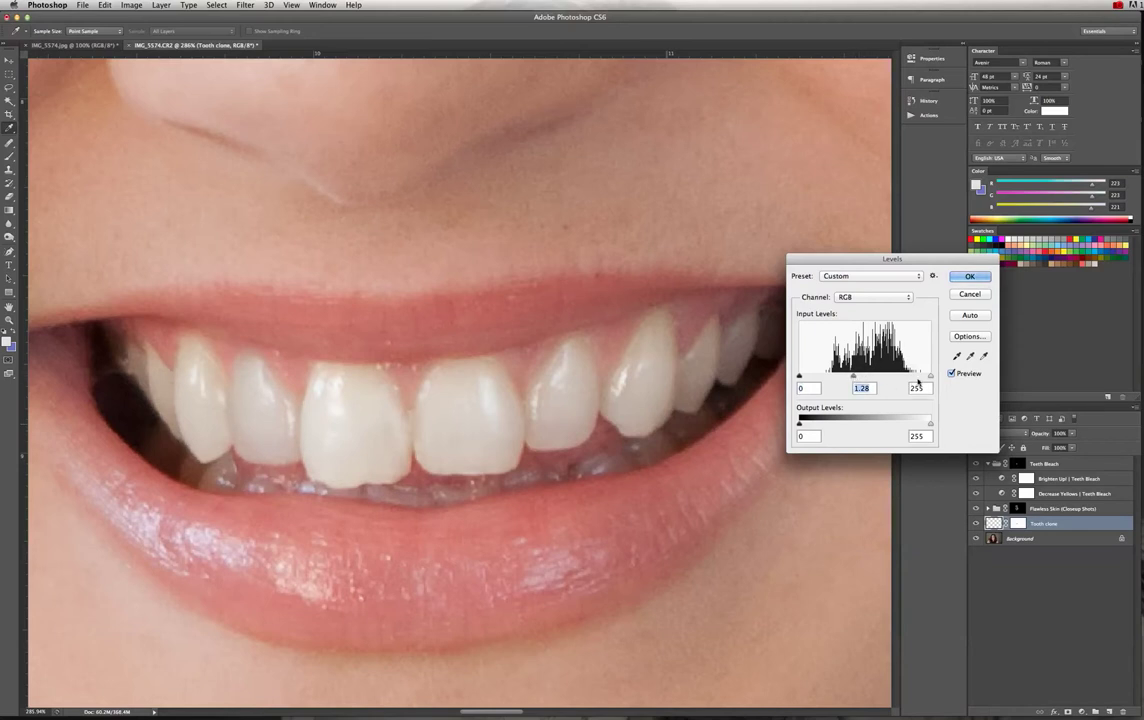
{"action": "left_click_drag", "start_coordinate": [929, 377], "coordinate": [919, 378]}
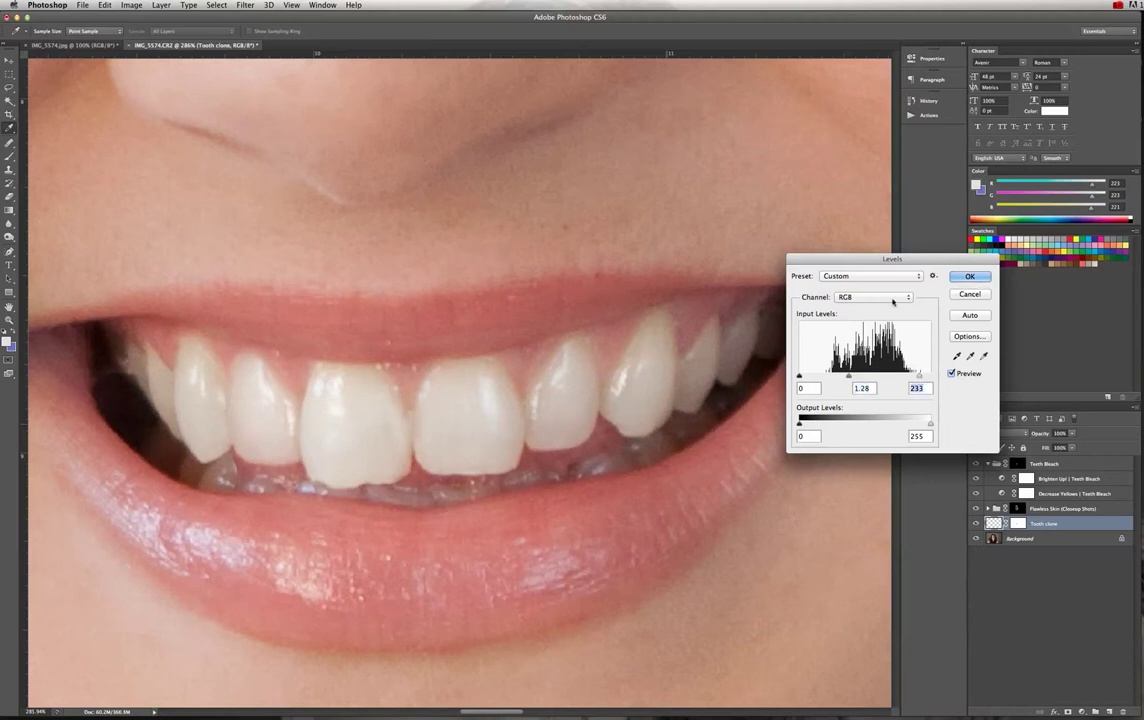
Set the Green channel's midtone to 1.09 and apply the Levels adjustment to the cloned tooth.
{"action": "left_click", "coordinate": [873, 297]}
{"action": "left_click", "coordinate": [869, 309]}
{"action": "left_click", "coordinate": [869, 299]}
{"action": "left_click", "coordinate": [869, 307]}
{"action": "left_click_drag", "start_coordinate": [865, 378], "coordinate": [861, 378]}
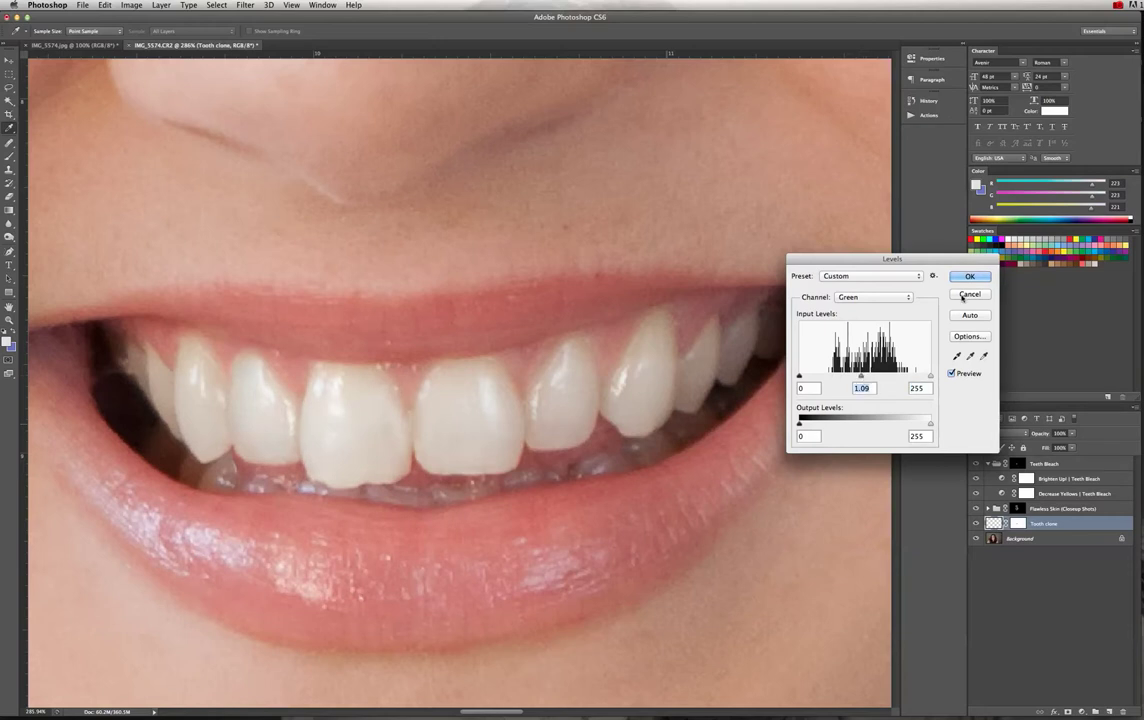
{"action": "left_click", "coordinate": [969, 277]}
Fit the whole portrait in view, then collapse and select the Teeth Bleach group.
{"action": "key", "text": "b"}
{"action": "key", "text": "super+0"}
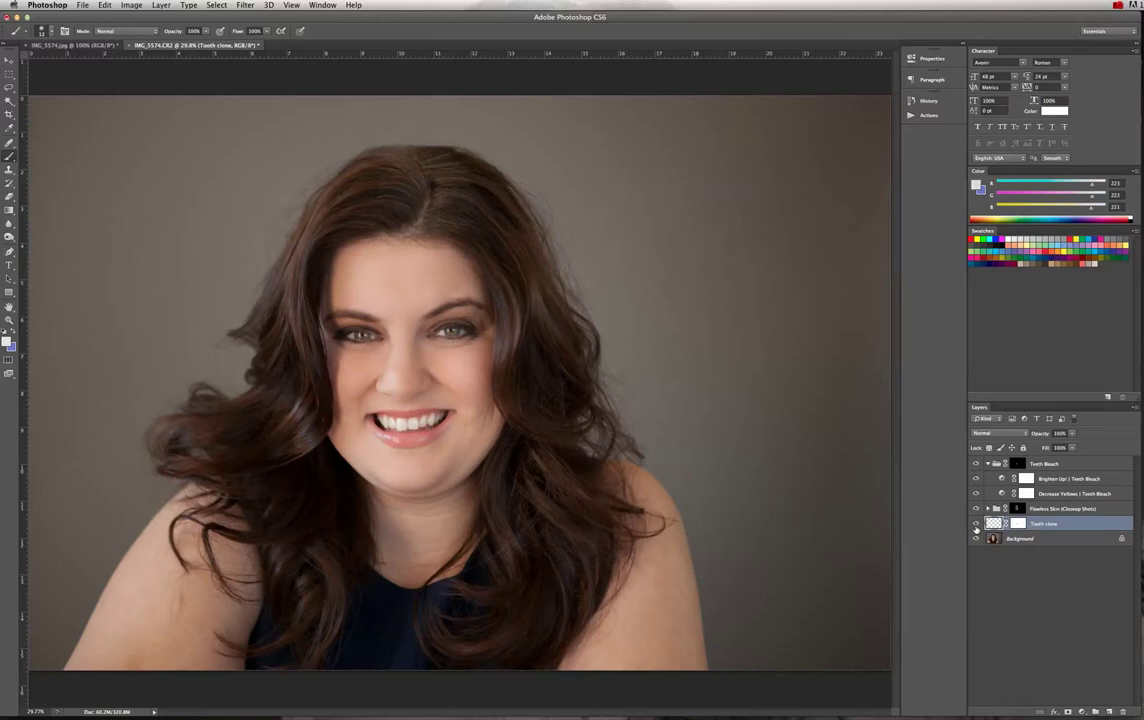
{"action": "left_click", "coordinate": [987, 464]}
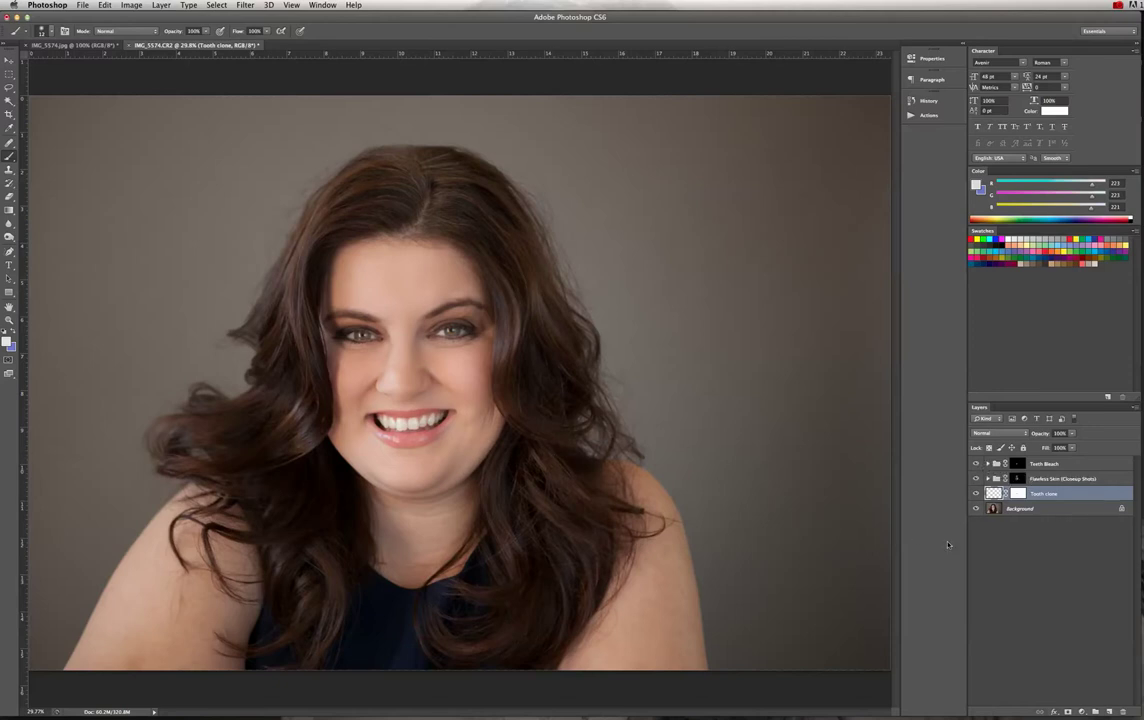
{"action": "left_click", "coordinate": [1073, 466]}
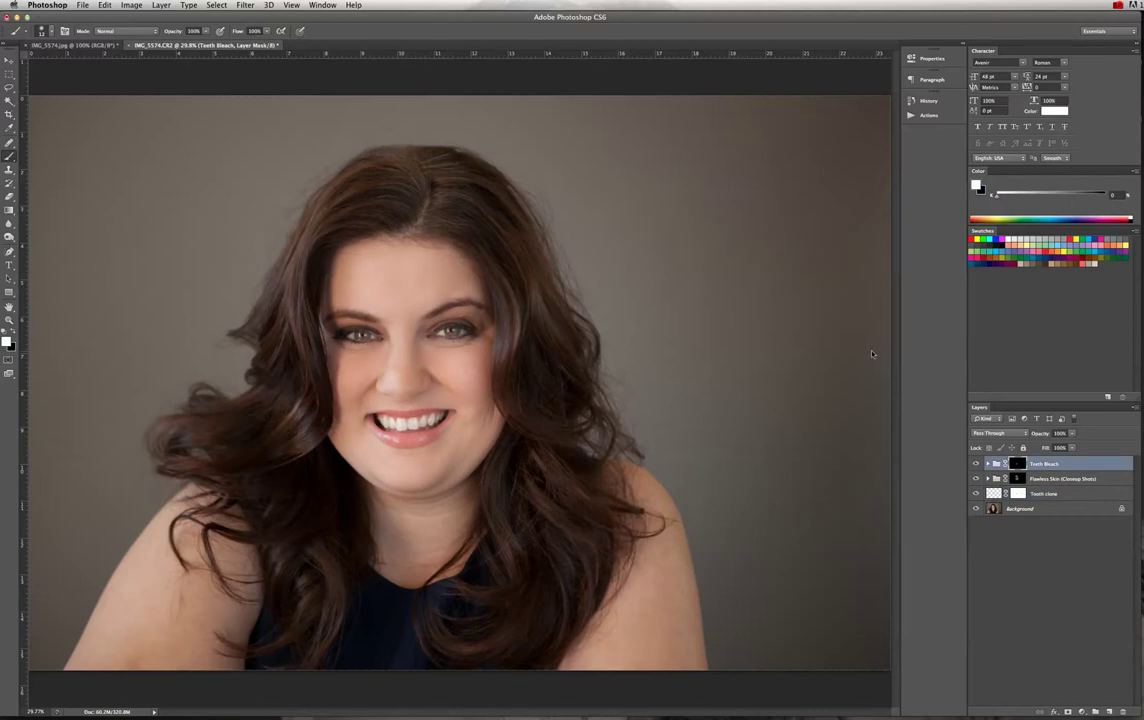
Run the "Eyeshadow - Natural Color Palette" action from the Portrait Master Collection.
{"action": "left_click", "coordinate": [928, 116]}
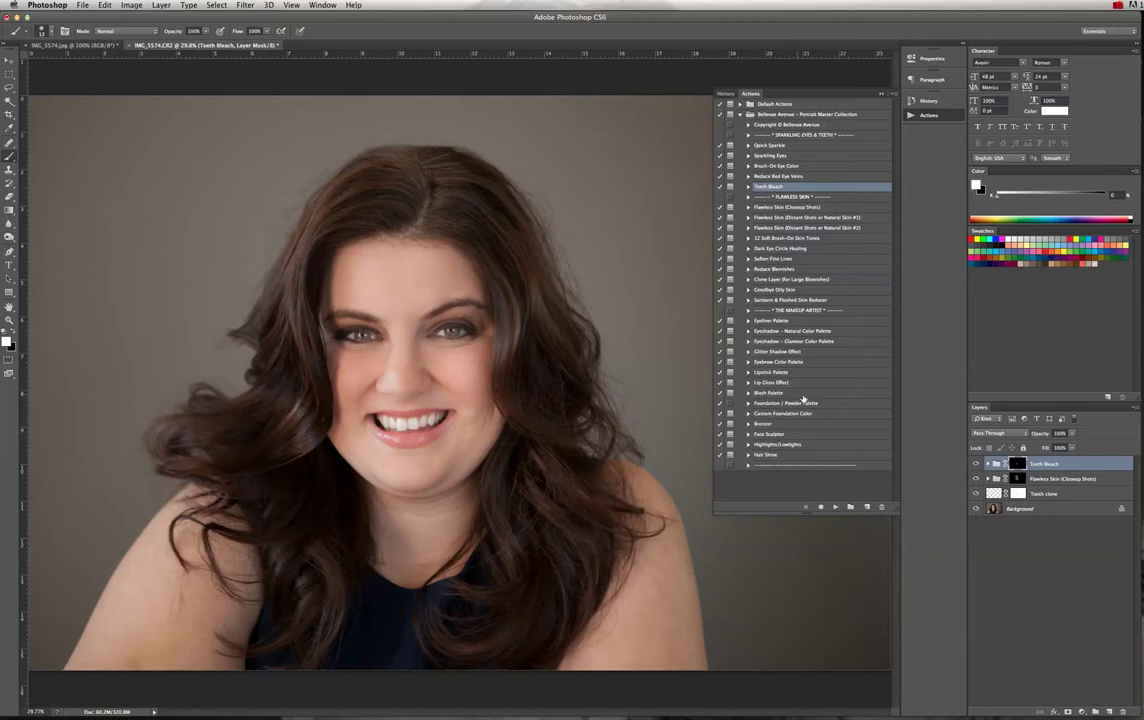
{"action": "left_click", "coordinate": [825, 332]}
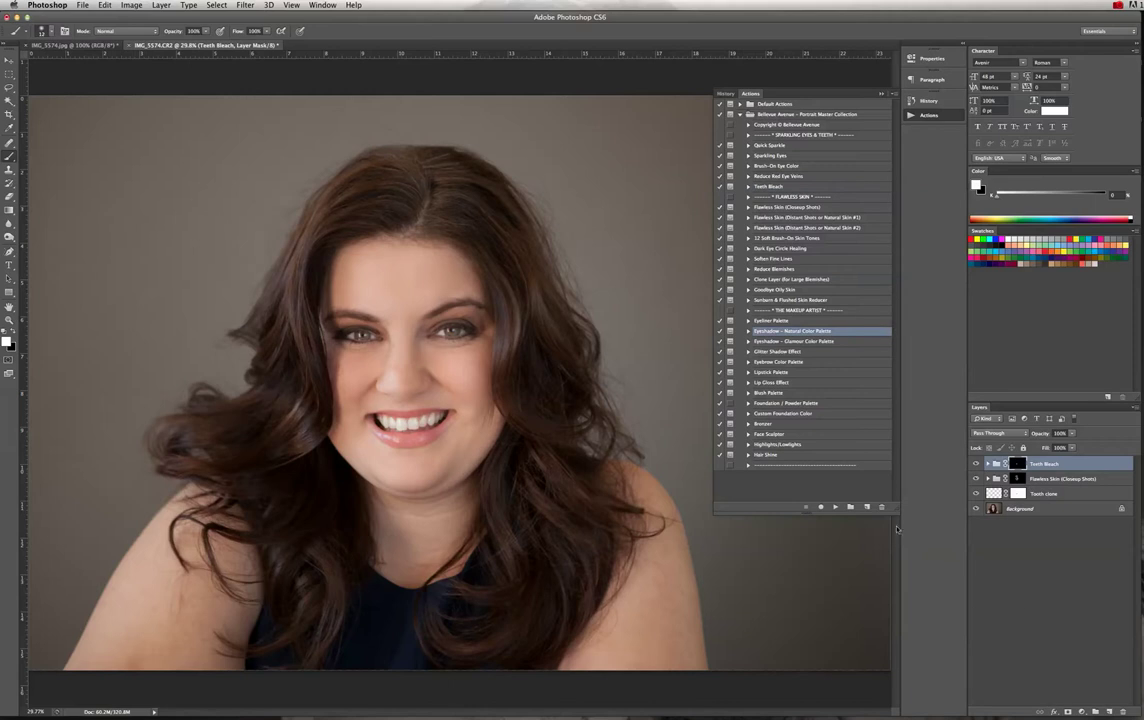
{"action": "left_click", "coordinate": [835, 507]}
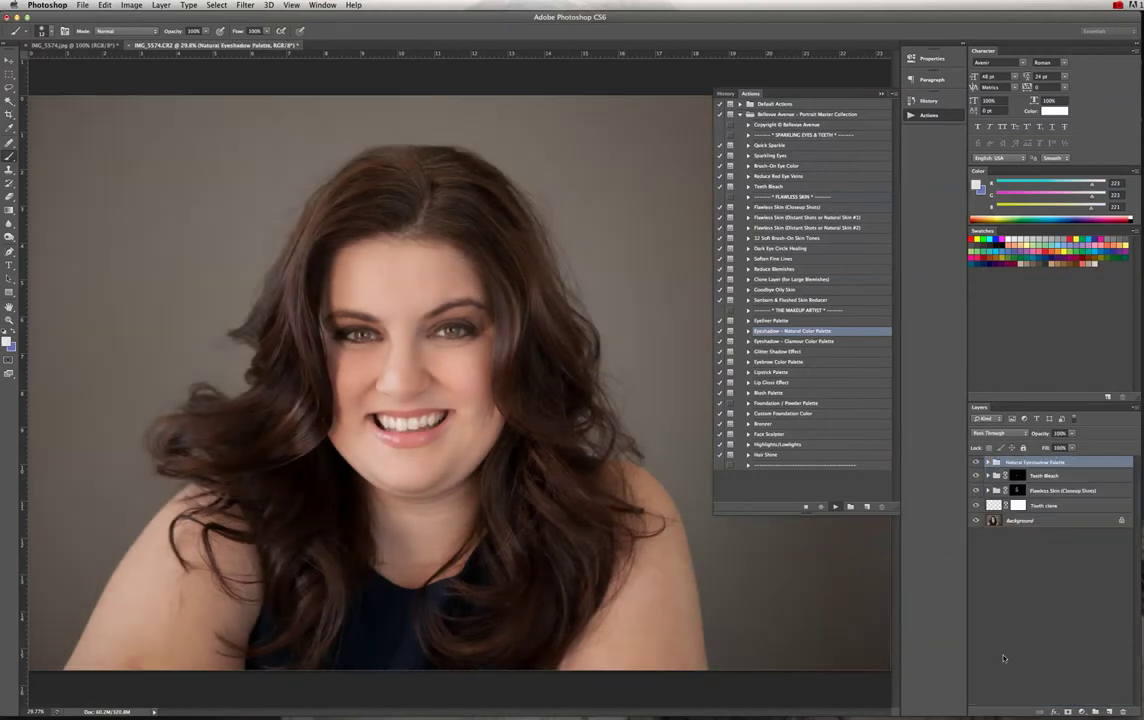
{"action": "left_click", "coordinate": [736, 273]}
Expand the Natural Eyeshadow Palette group, make more room for its layer list, and select the Natural Shadow 17 layer.
{"action": "left_click", "coordinate": [987, 462]}
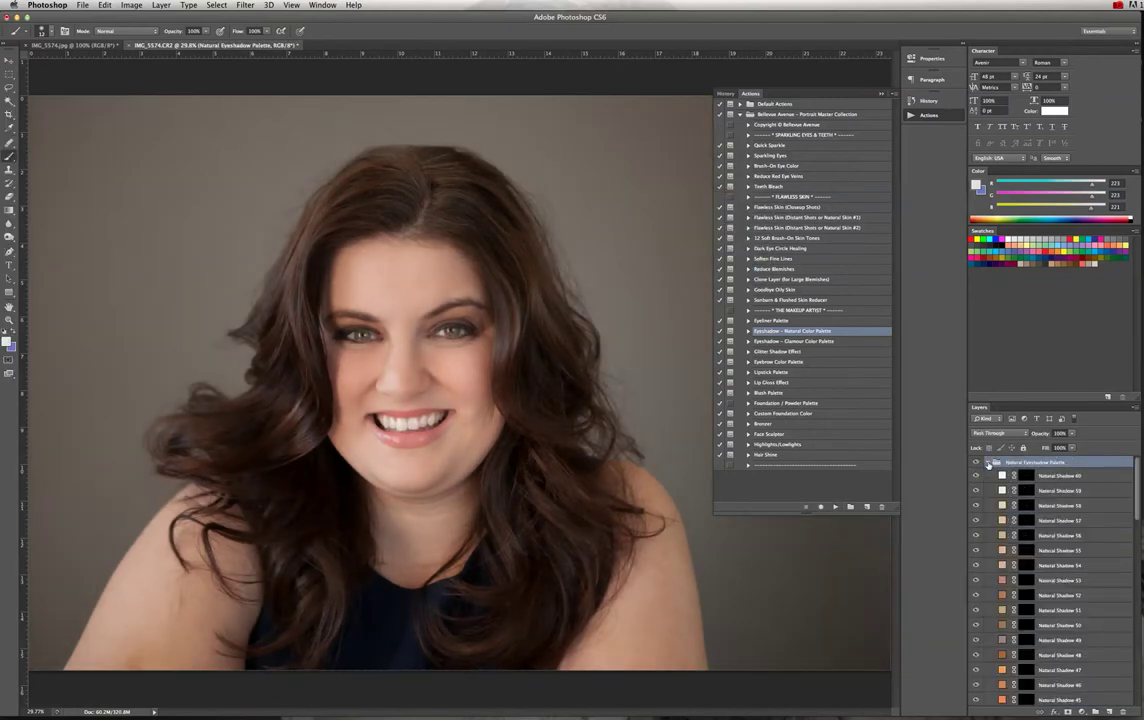
{"action": "scroll", "coordinate": [1101, 520], "scroll_direction": "down", "scroll_amount": 5}
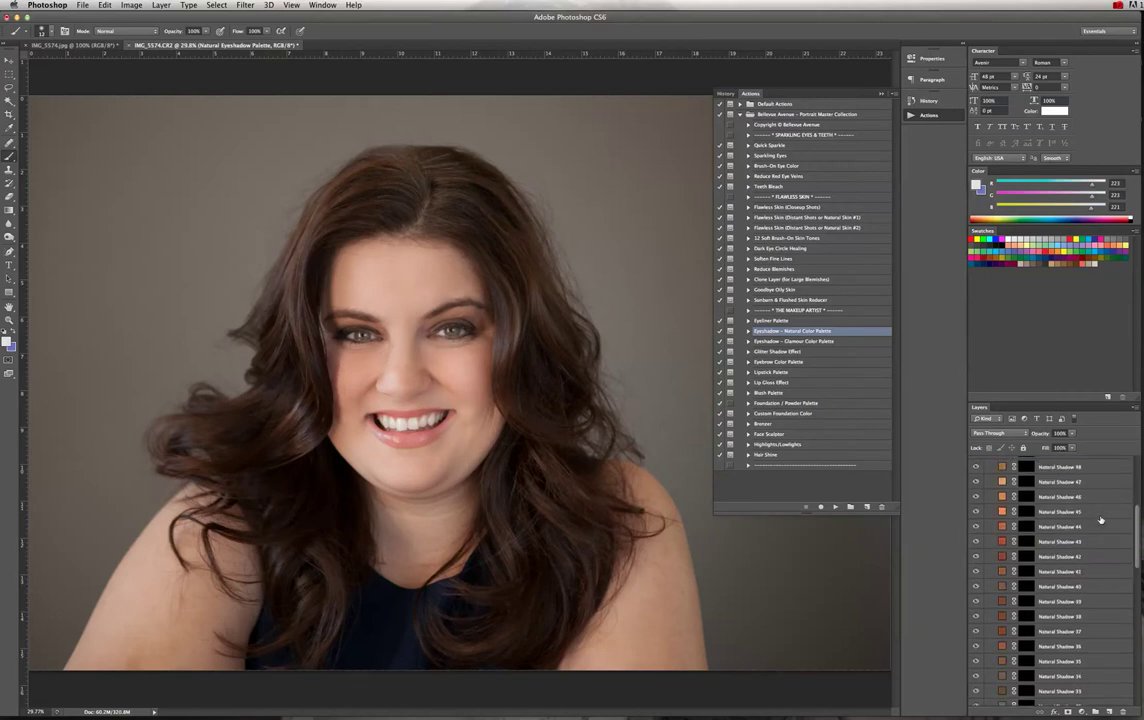
{"action": "left_click_drag", "start_coordinate": [1055, 399], "coordinate": [1055, 275]}
{"action": "scroll", "coordinate": [1070, 463], "scroll_direction": "down", "scroll_amount": 2}
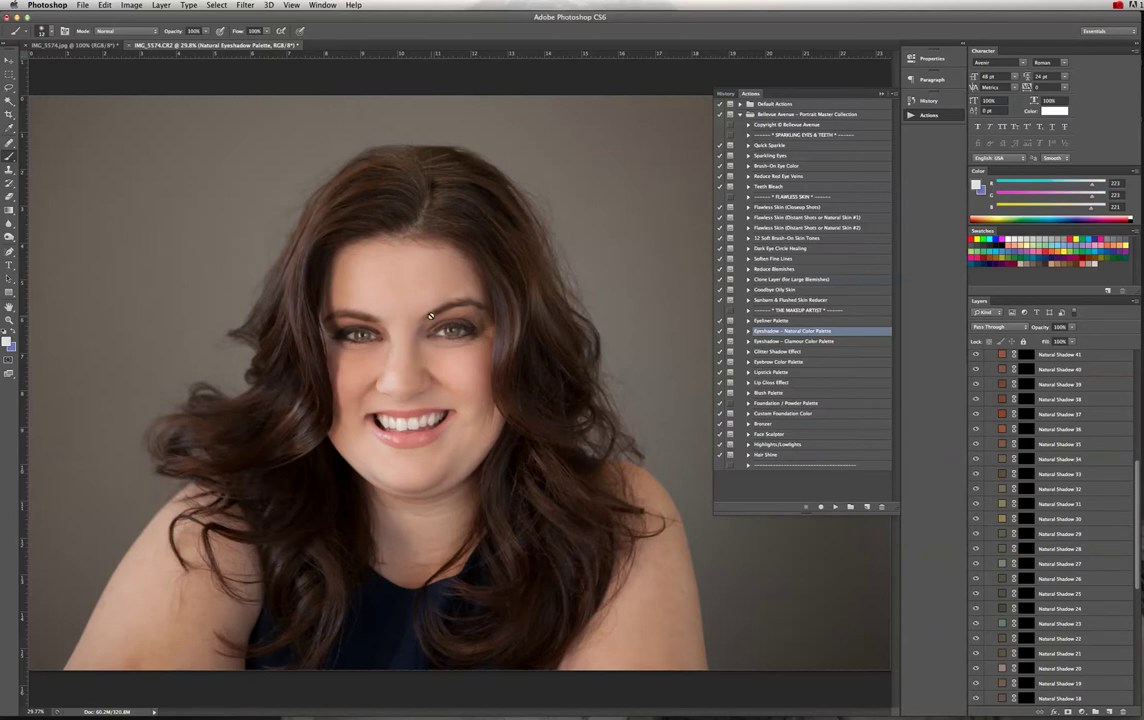
{"action": "left_click", "coordinate": [426, 331], "text": "super"}
{"action": "left_click", "coordinate": [425, 330], "text": "super"}
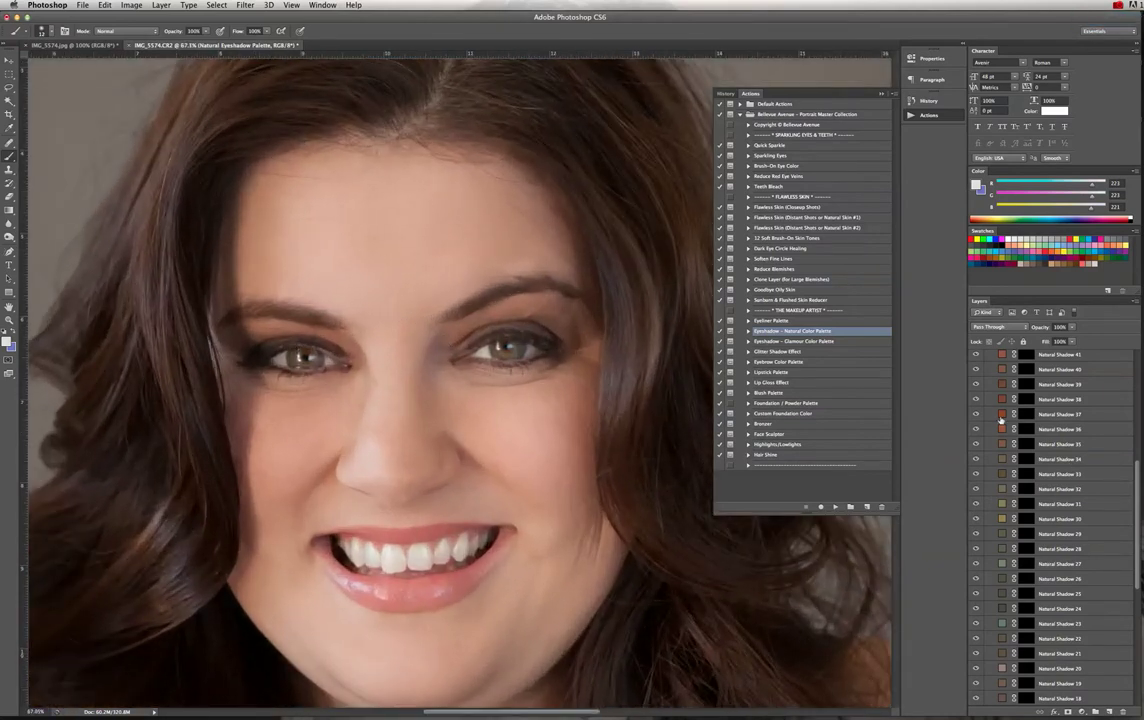
{"action": "scroll", "coordinate": [1062, 645], "scroll_direction": "down", "scroll_amount": 5}
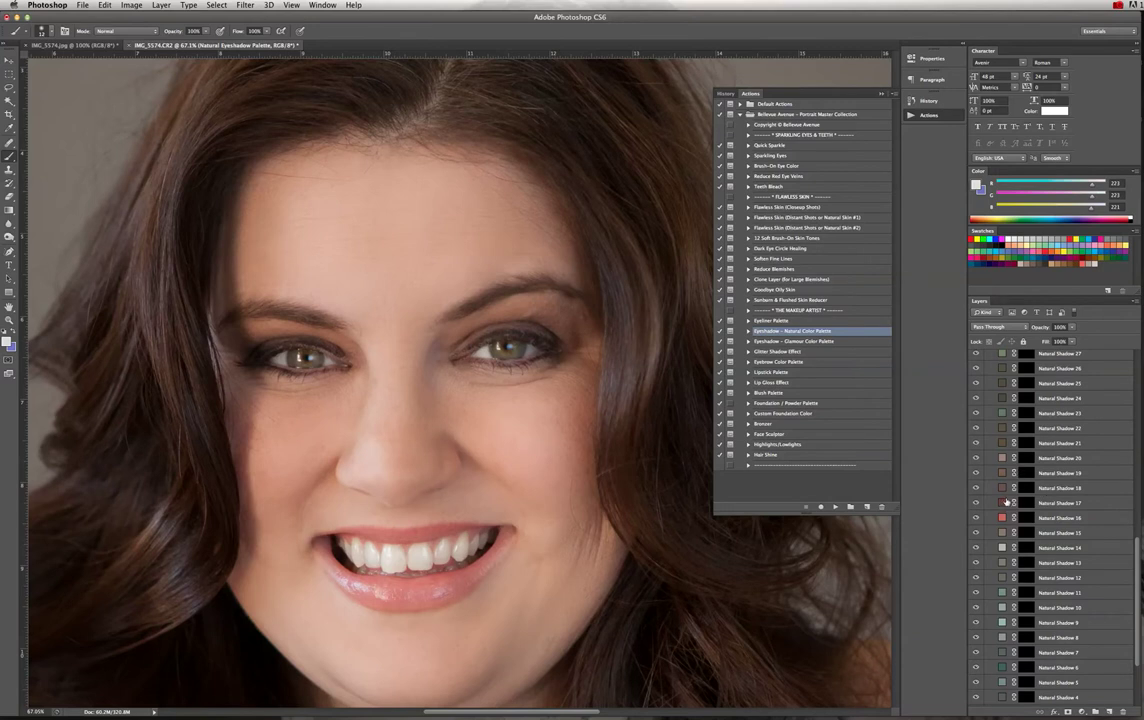
{"action": "left_click", "coordinate": [1060, 503]}
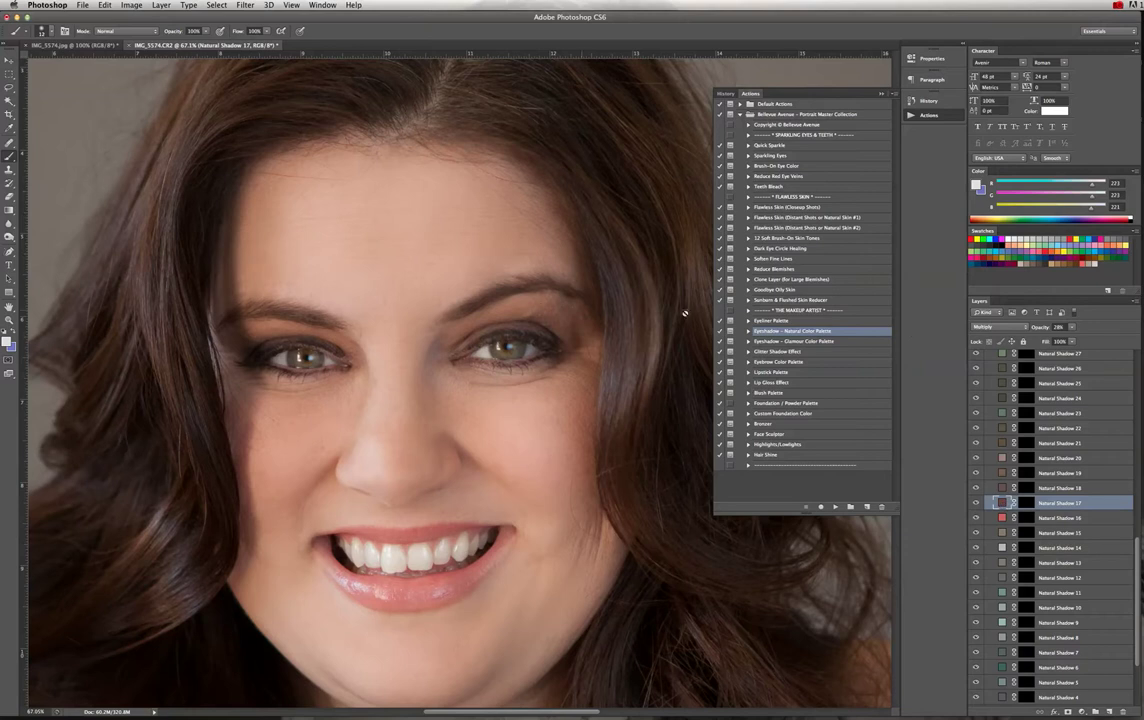
Collapse and reopen the Natural Eyeshadow Palette group, then reselect Natural Shadow 17 and look at its fill color.
{"action": "scroll", "coordinate": [1066, 432], "scroll_direction": "up", "scroll_amount": 15}
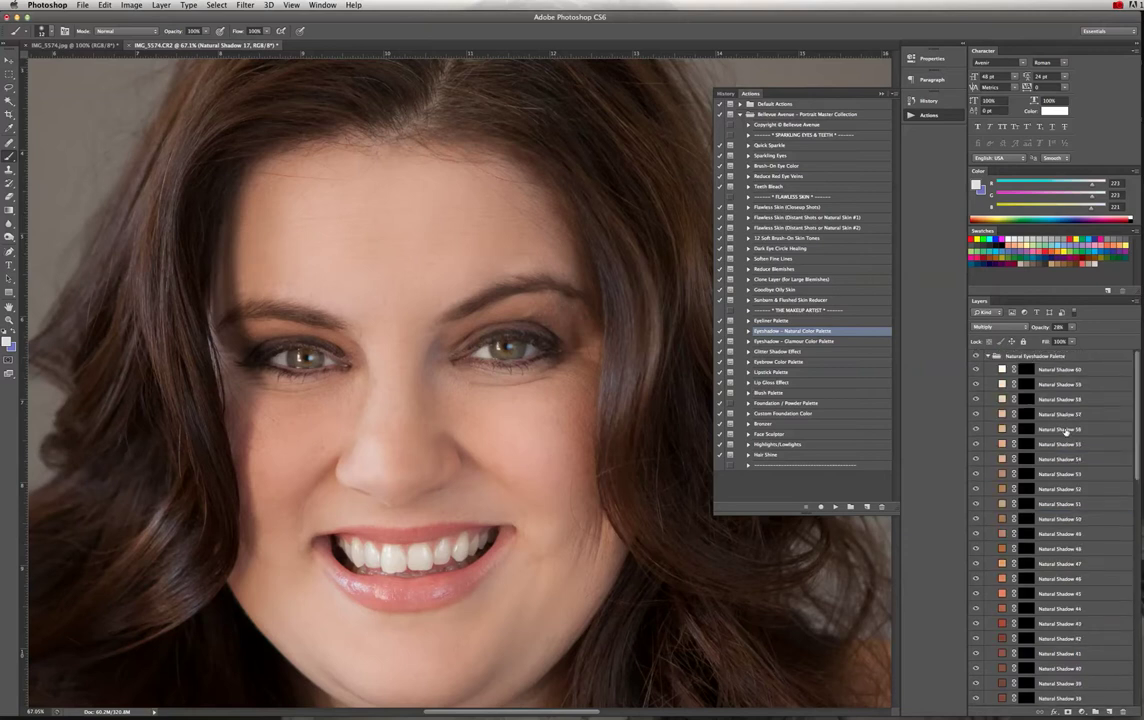
{"action": "left_click", "coordinate": [988, 356]}
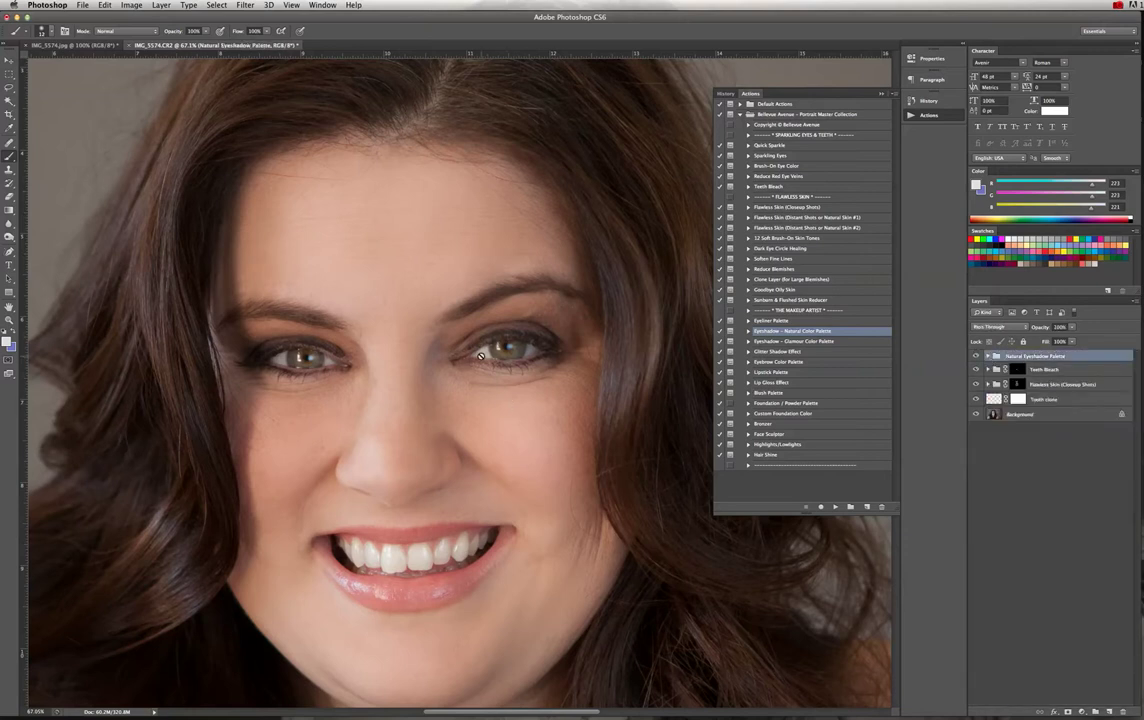
{"action": "scroll", "coordinate": [430, 319], "scroll_direction": "right", "scroll_amount": 1}
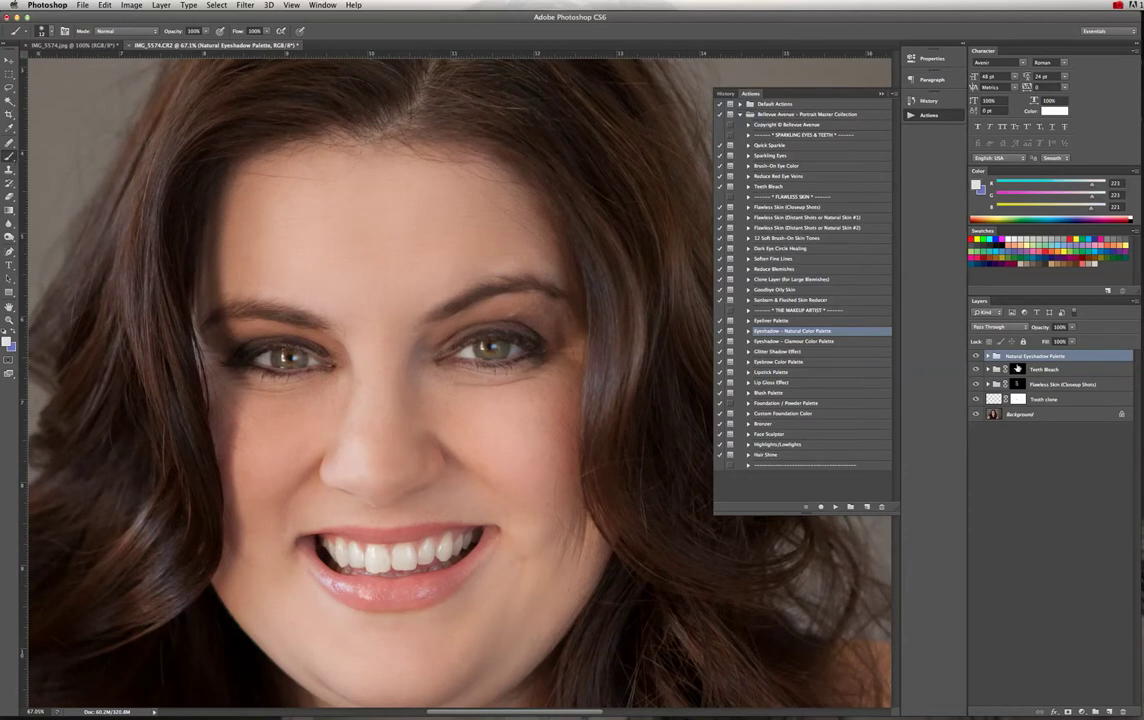
{"action": "left_click", "coordinate": [987, 357]}
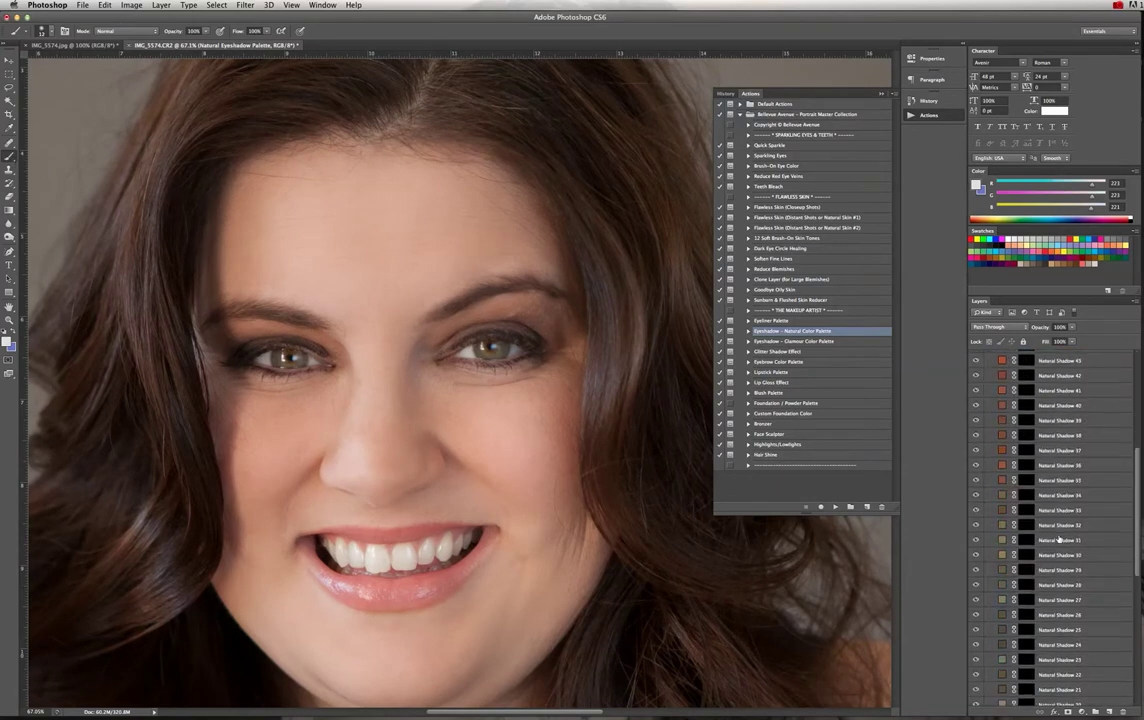
{"action": "scroll", "coordinate": [1059, 539], "scroll_direction": "down", "scroll_amount": 10}
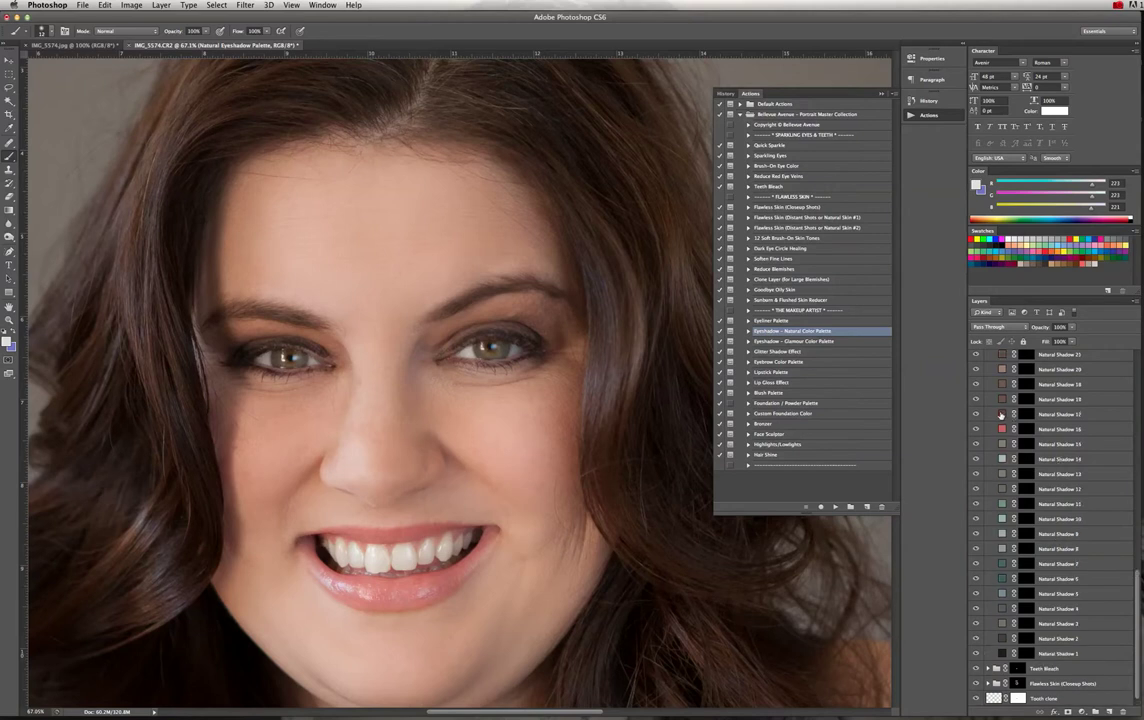
{"action": "left_click", "coordinate": [1000, 414]}
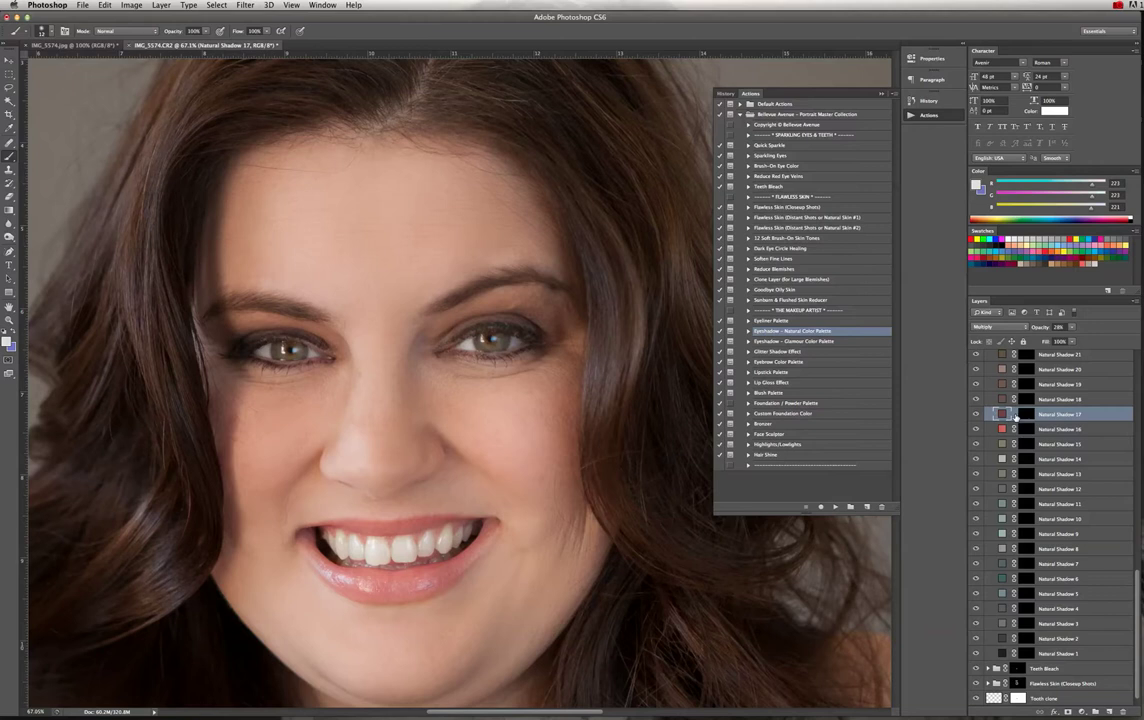
{"action": "double_click", "coordinate": [998, 414]}
{"action": "left_click", "coordinate": [974, 345]}
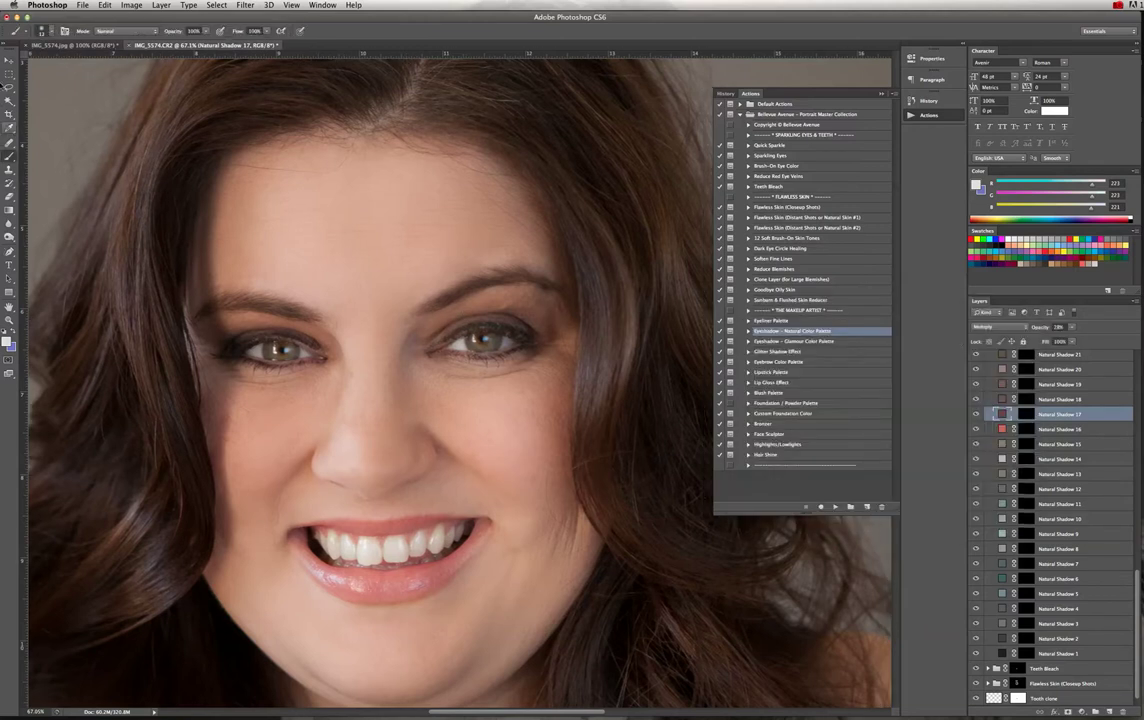
Activate the Brush tool, put away the action list, and make the Natural Shadow 17 layer's mask the paint target.
{"action": "left_click", "coordinate": [9, 59]}
{"action": "left_click", "coordinate": [8, 158]}
{"action": "left_click", "coordinate": [881, 93]}
{"action": "left_click", "coordinate": [1026, 414]}
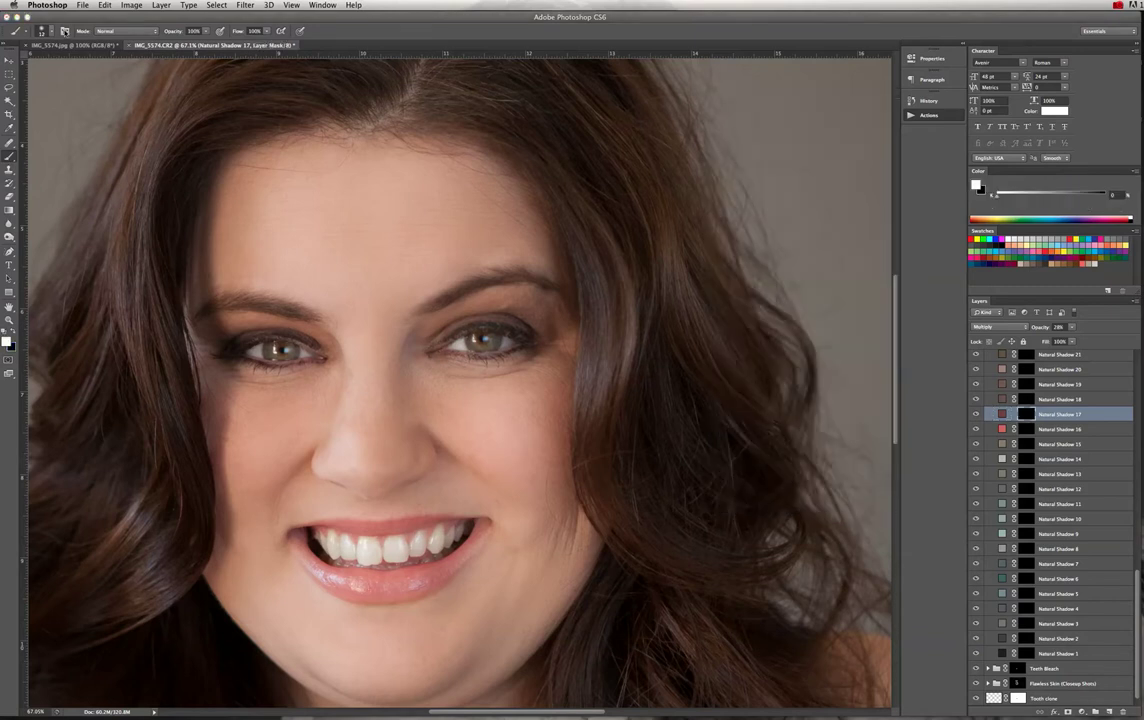
{"action": "key", "text": "alt+F9"}
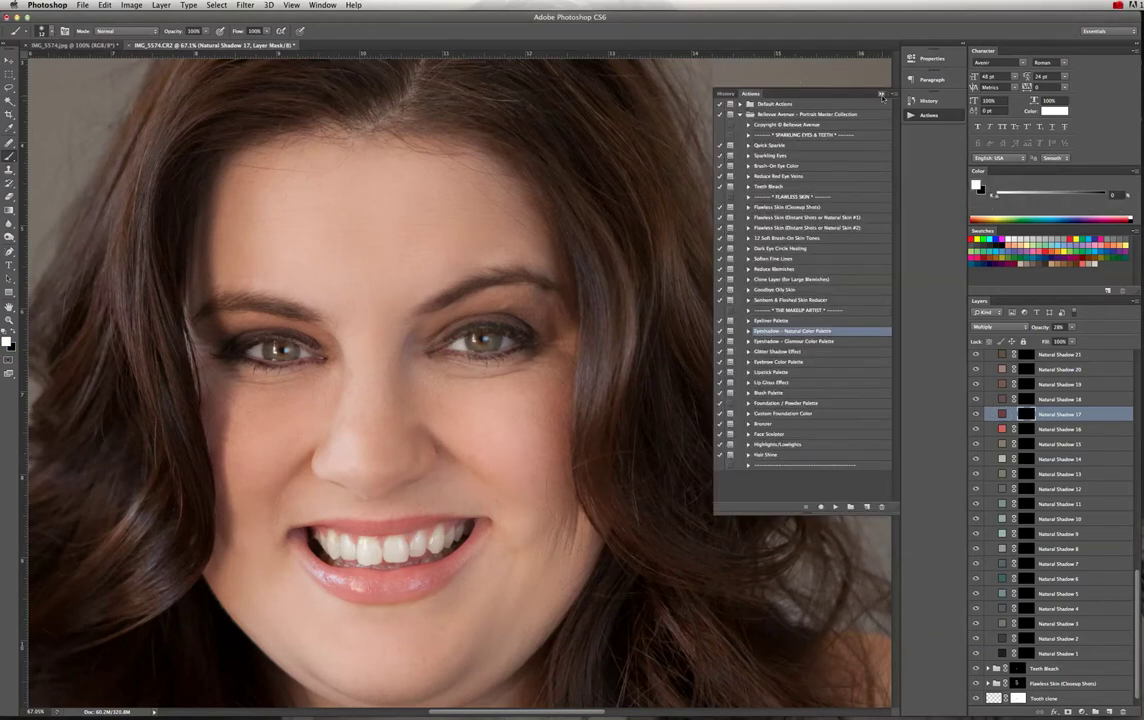
{"action": "key", "text": "alt+F9"}
Set the brush to 119 px with 0% hardness and 27% opacity.
{"action": "left_click", "coordinate": [50, 33]}
{"action": "left_click_drag", "start_coordinate": [28, 63], "coordinate": [26, 64]}
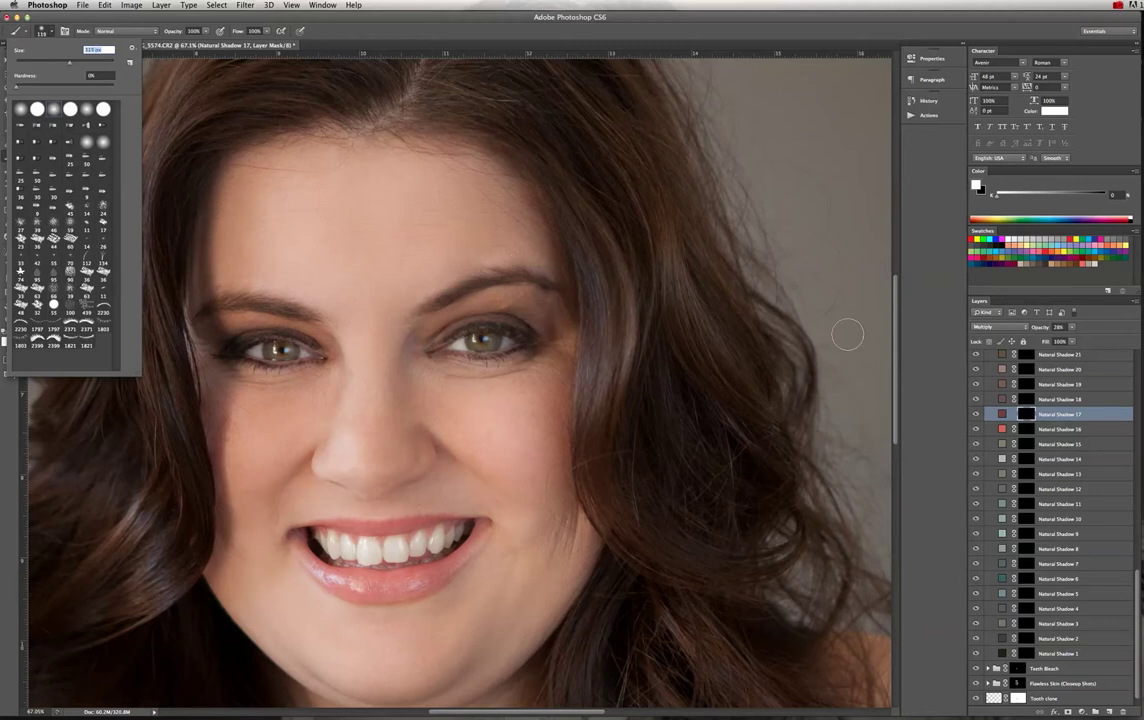
{"action": "left_click", "coordinate": [1071, 329]}
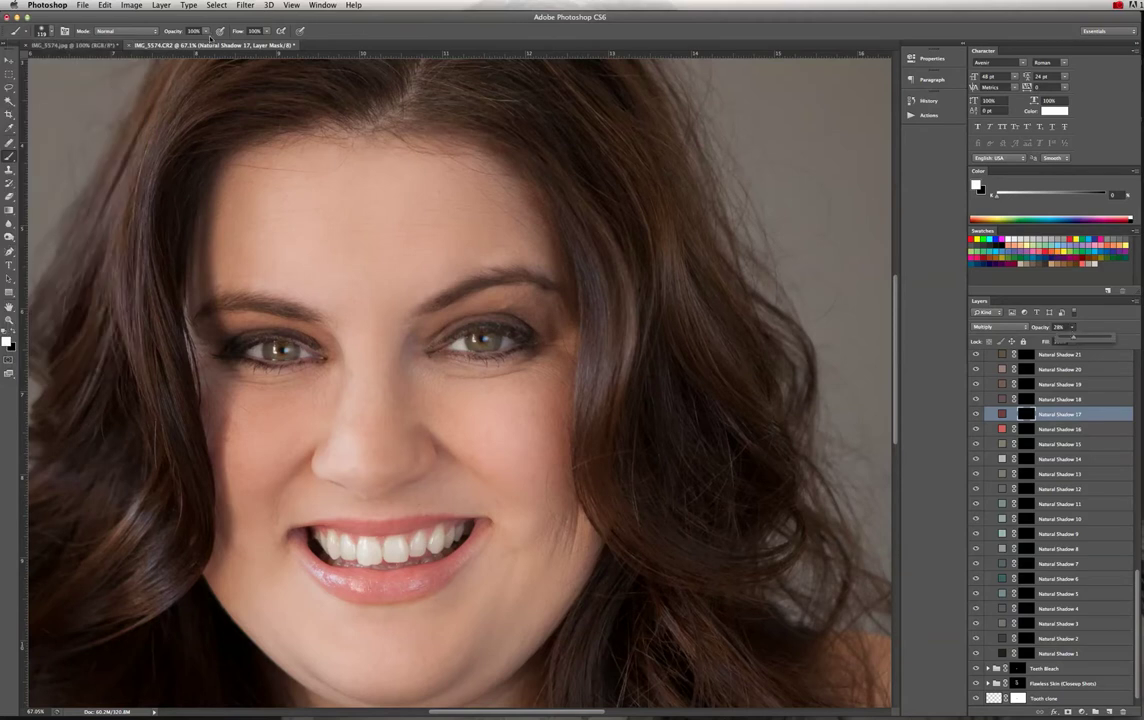
{"action": "left_click", "coordinate": [206, 32]}
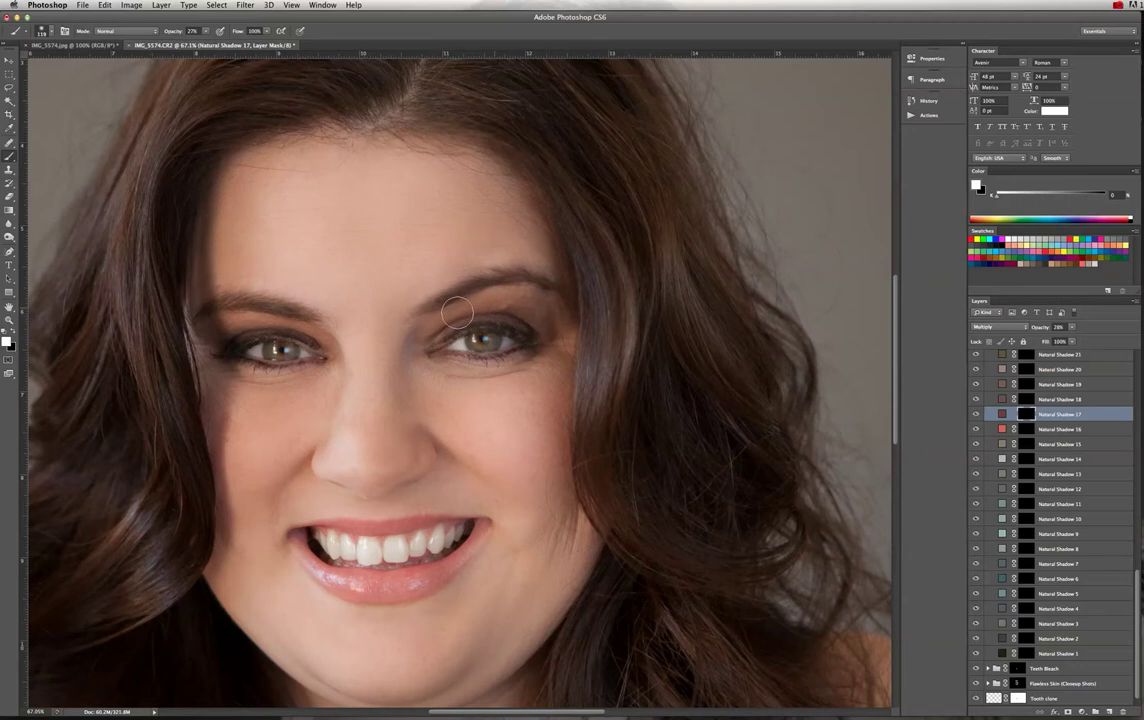
Collapse the eyeshadow group and paint the upper eyelid on the Flawless Skin (Closeup Shots) mask with a smaller brush.
{"action": "scroll", "coordinate": [1015, 369], "scroll_direction": "up", "scroll_amount": 10}
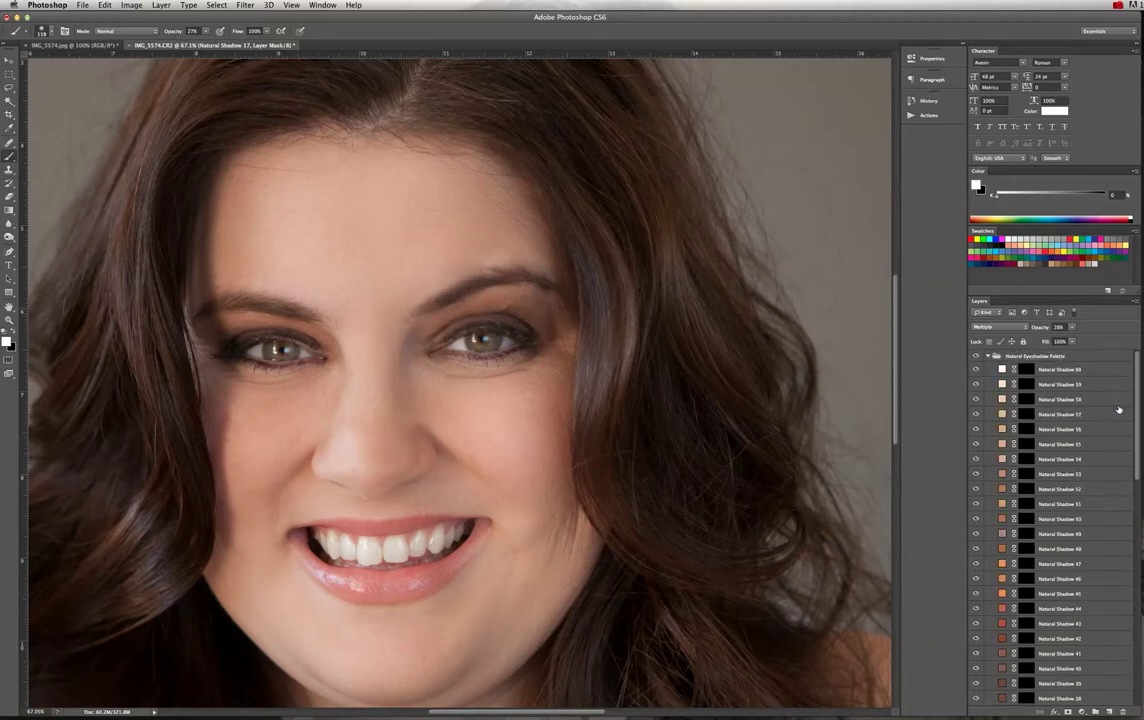
{"action": "left_click", "coordinate": [987, 358]}
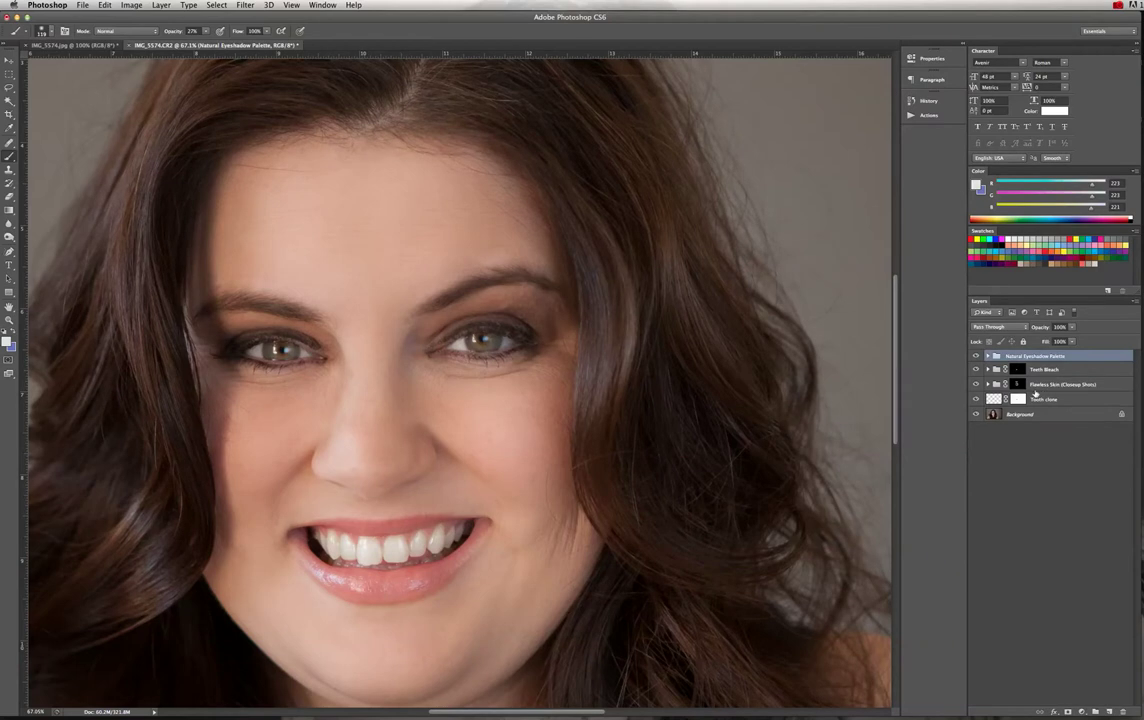
{"action": "left_click", "coordinate": [1017, 386]}
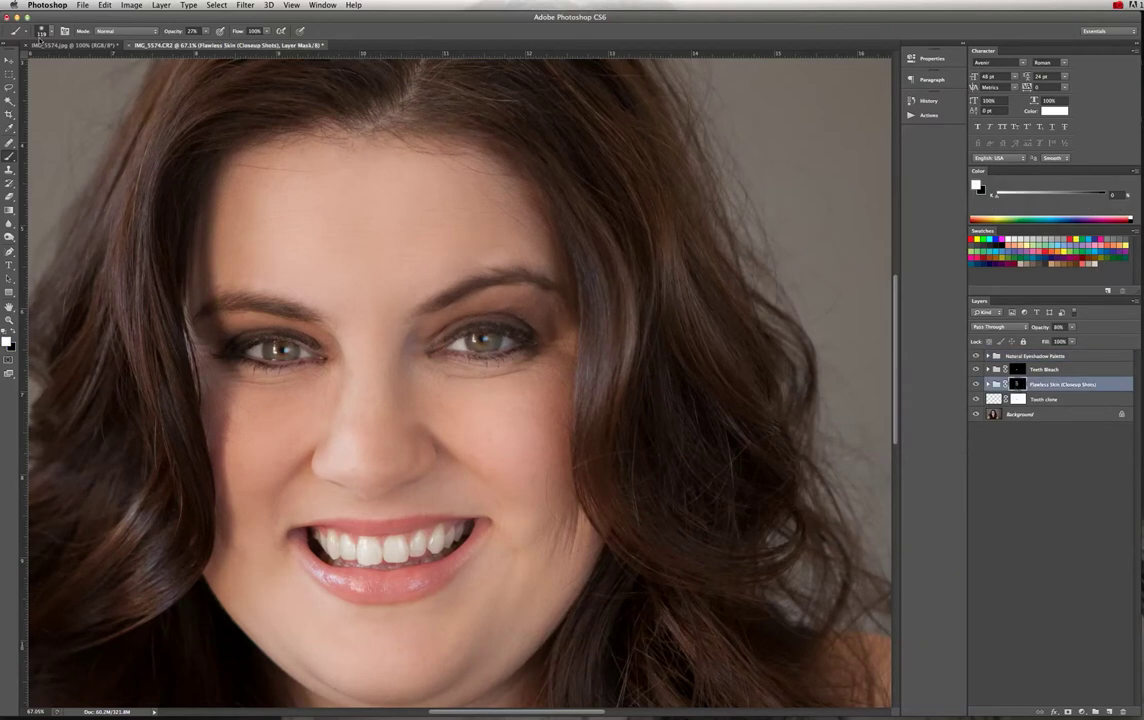
{"action": "left_click", "coordinate": [50, 35]}
{"action": "left_click_drag", "start_coordinate": [46, 65], "coordinate": [38, 65]}
{"action": "left_click", "coordinate": [505, 301]}
Try to heal the eyelid with the Healing Brush while the Flawless Skin (Closeup Shots) mask is the target.
{"action": "left_click", "coordinate": [9, 142]}
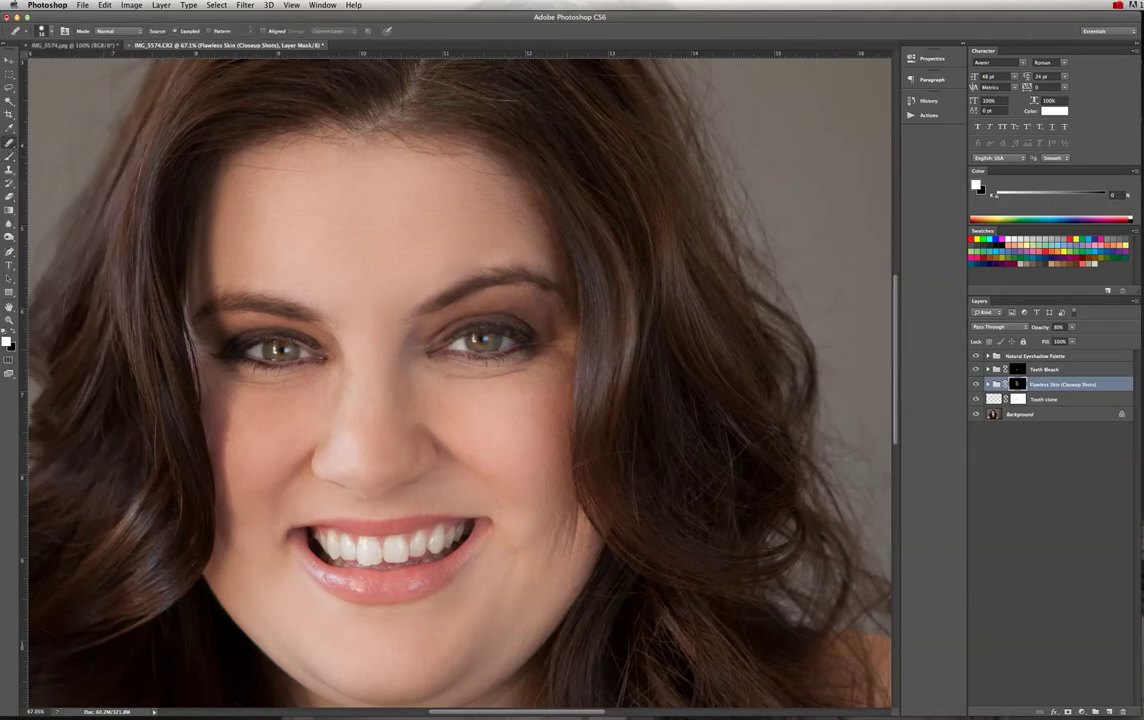
{"action": "left_click", "coordinate": [506, 309]}
{"action": "left_click", "coordinate": [736, 240]}
Heal the skin around the eyelid on the Background layer and revert the last Healing Brush stroke through the history.
{"action": "left_click", "coordinate": [993, 415]}
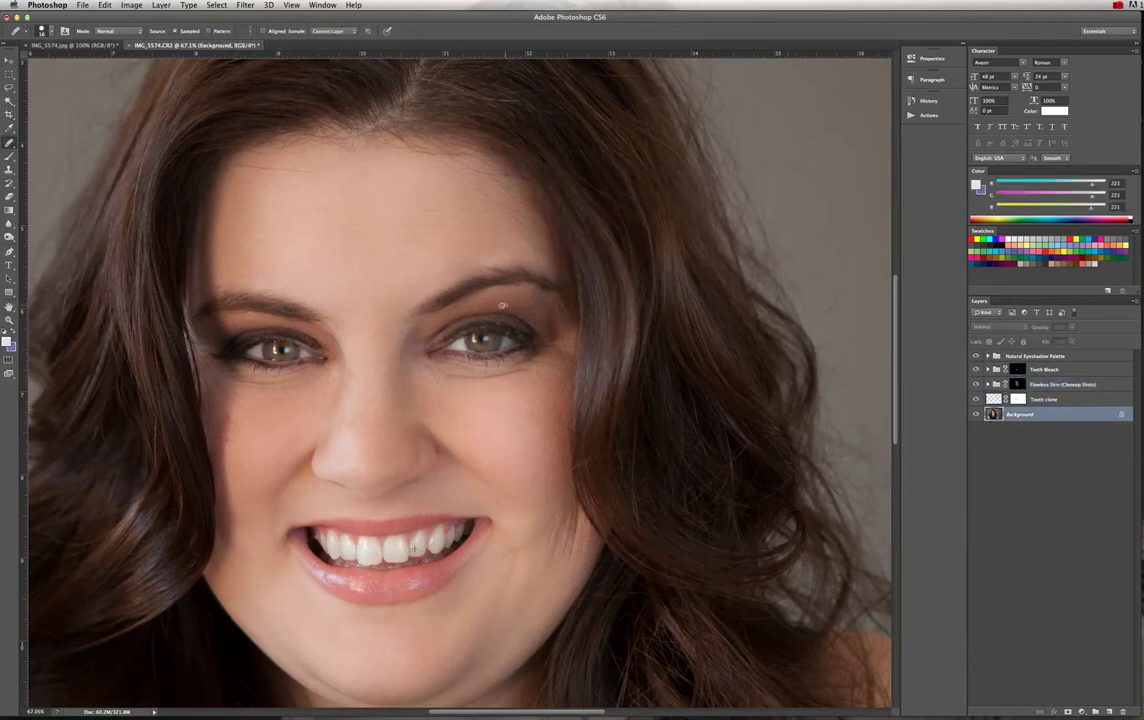
{"action": "scroll", "coordinate": [527, 303], "scroll_direction": "right", "scroll_amount": 1}
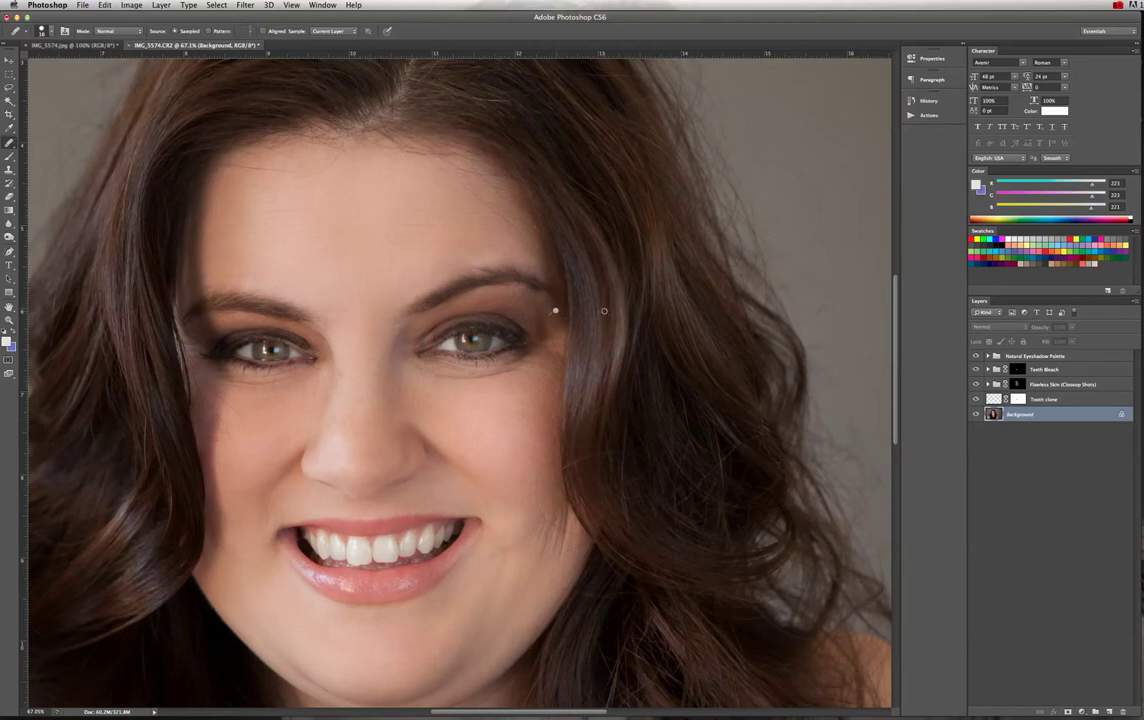
{"action": "left_click", "coordinate": [922, 105]}
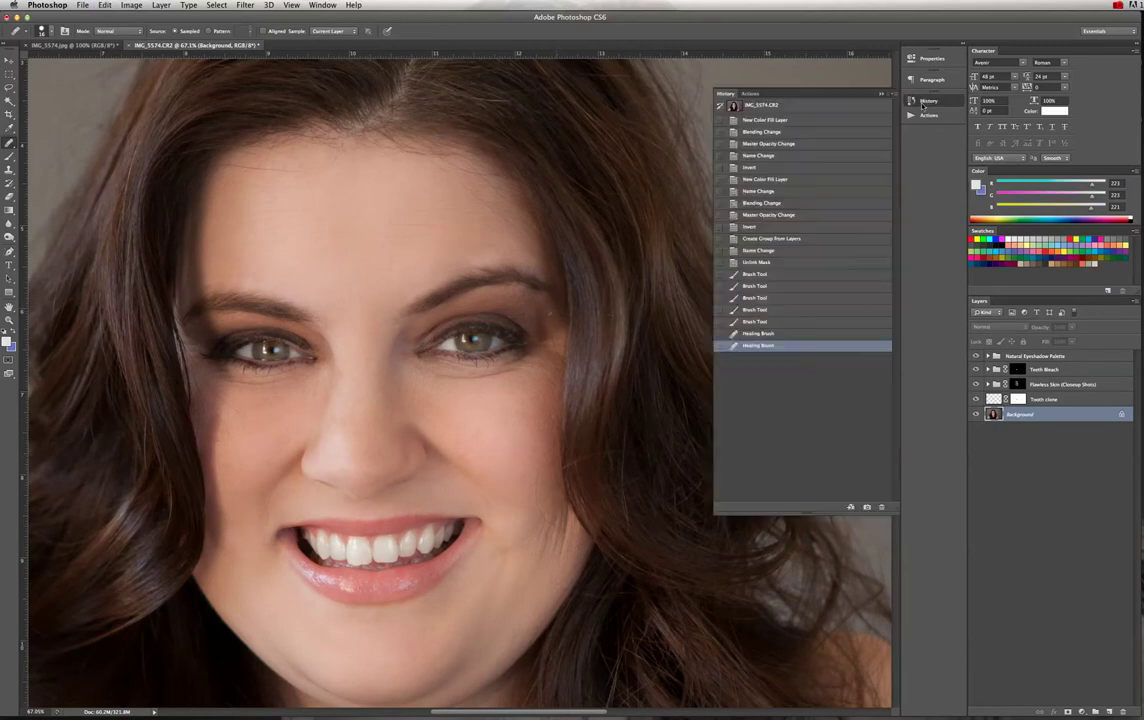
{"action": "left_click", "coordinate": [788, 334]}
{"action": "left_click", "coordinate": [881, 95]}
Heal the light spots and stray hairs at the eye's outer corner with skin sampled nearby on the Background layer.
{"action": "key", "text": "super+space"}
{"action": "left_click_drag", "start_coordinate": [543, 308], "coordinate": [582, 319]}
{"action": "left_click", "coordinate": [538, 318], "text": "alt"}
{"action": "left_click", "coordinate": [548, 310]}
{"action": "left_click", "coordinate": [557, 357], "text": "alt"}
{"action": "left_click_drag", "start_coordinate": [541, 341], "coordinate": [567, 375]}
{"action": "left_click", "coordinate": [573, 366], "text": "alt"}
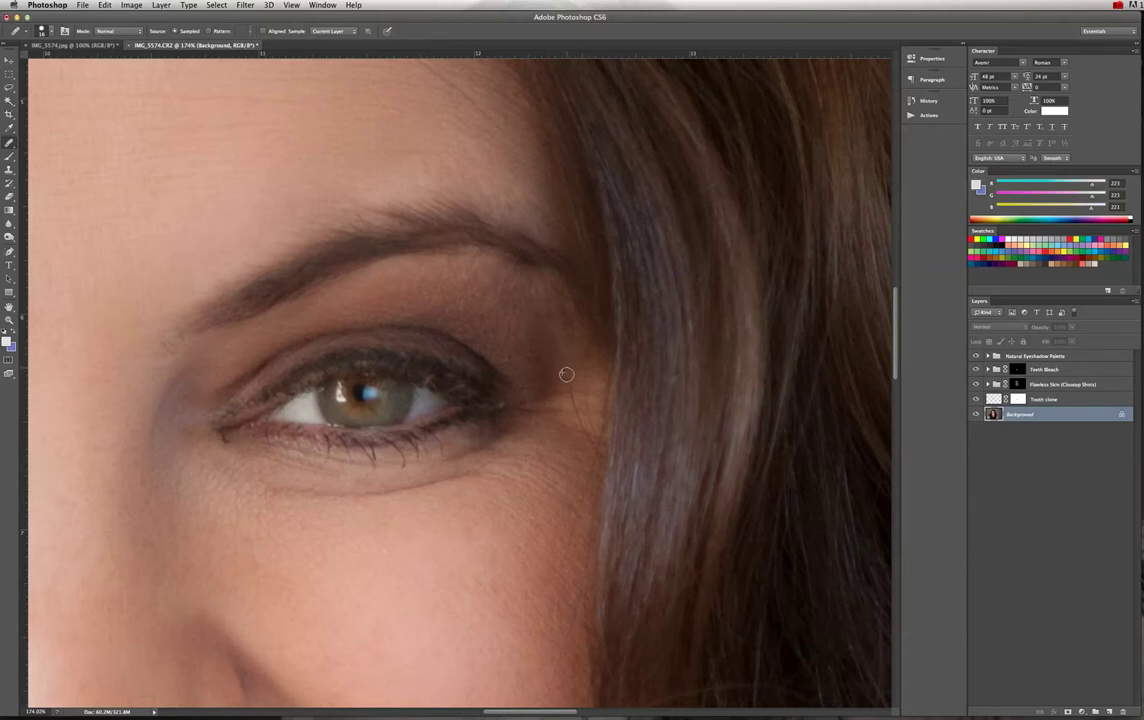
{"action": "left_click", "coordinate": [570, 402], "text": "alt"}
Return to a view of the whole face, expand the Natural Eyeshadow Palette group, and select the Natural Shadow 17 mask.
{"action": "key", "text": "super+0"}
{"action": "key", "text": "super+space"}
{"action": "left_click_drag", "start_coordinate": [485, 321], "coordinate": [503, 329]}
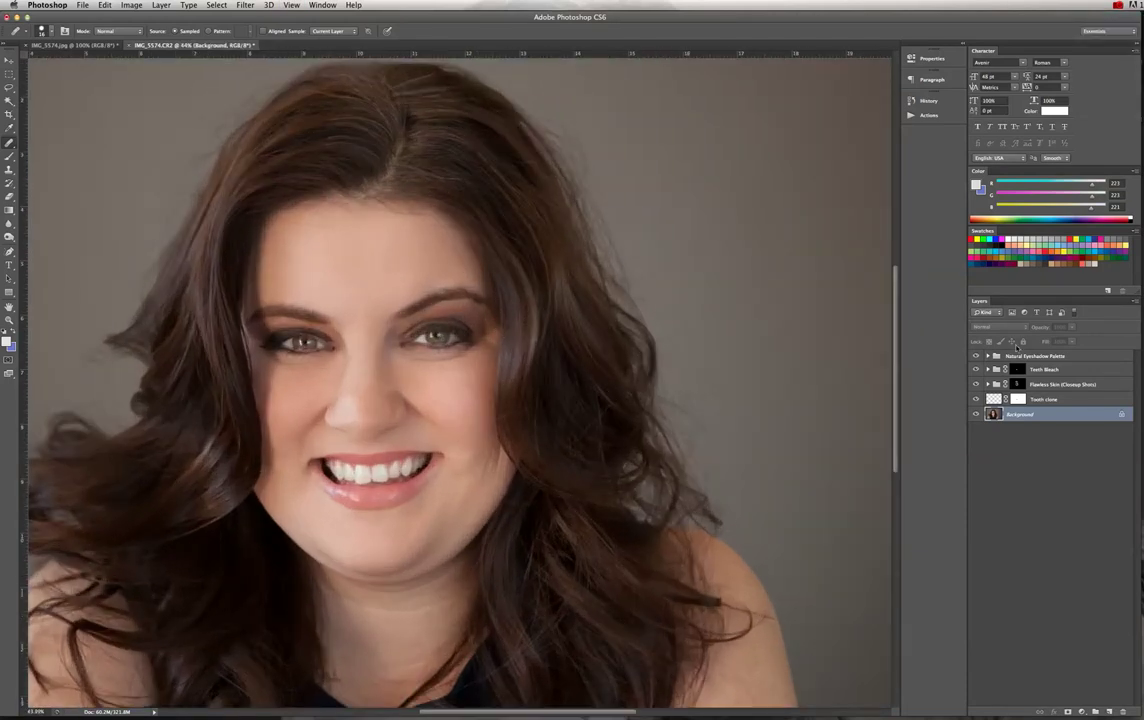
{"action": "left_click", "coordinate": [989, 356]}
{"action": "scroll", "coordinate": [1063, 511], "scroll_direction": "down", "scroll_amount": 6}
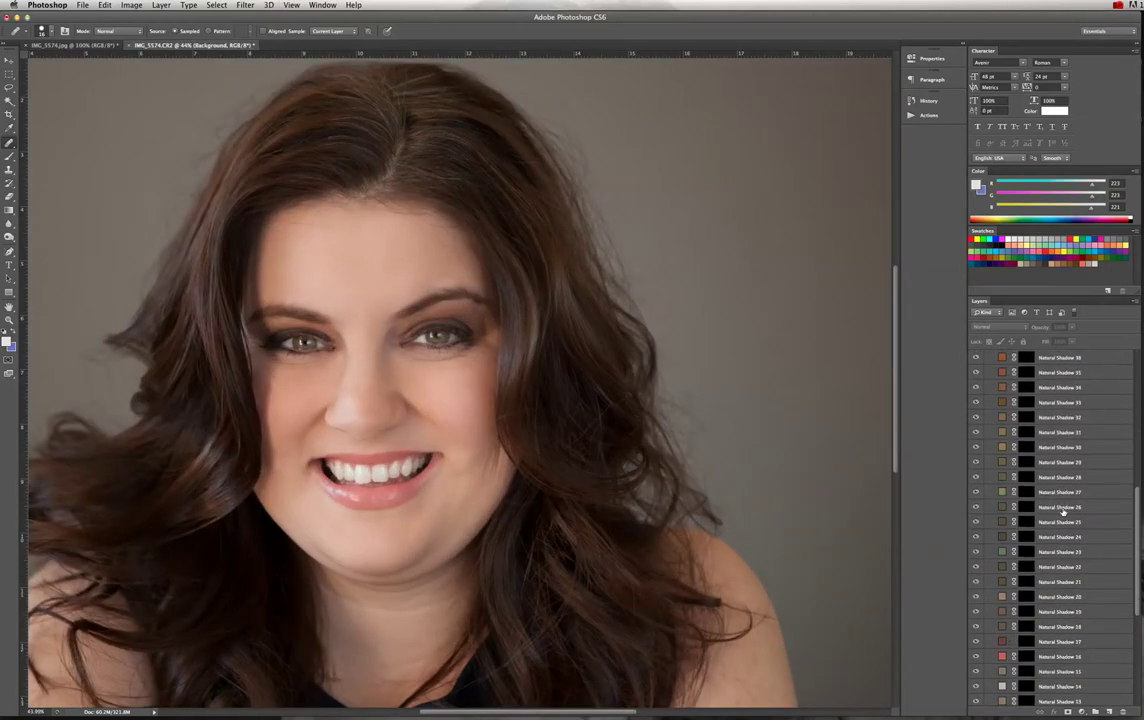
{"action": "scroll", "coordinate": [1063, 511], "scroll_direction": "down", "scroll_amount": 3}
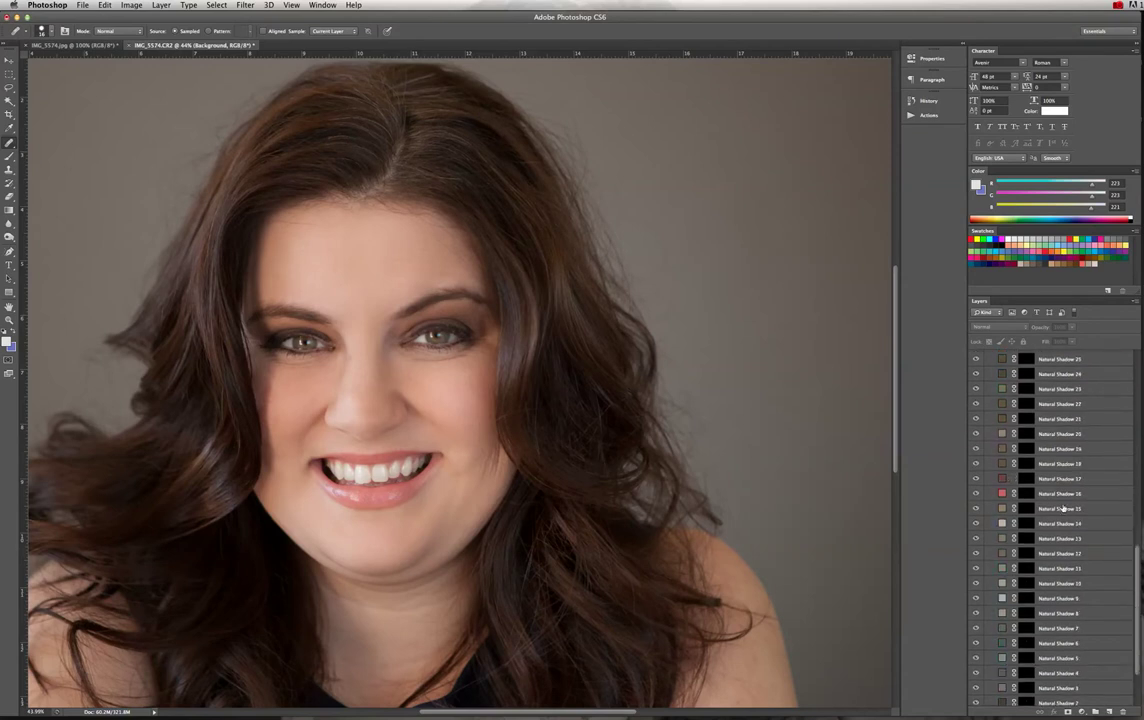
{"action": "left_click", "coordinate": [1006, 480]}
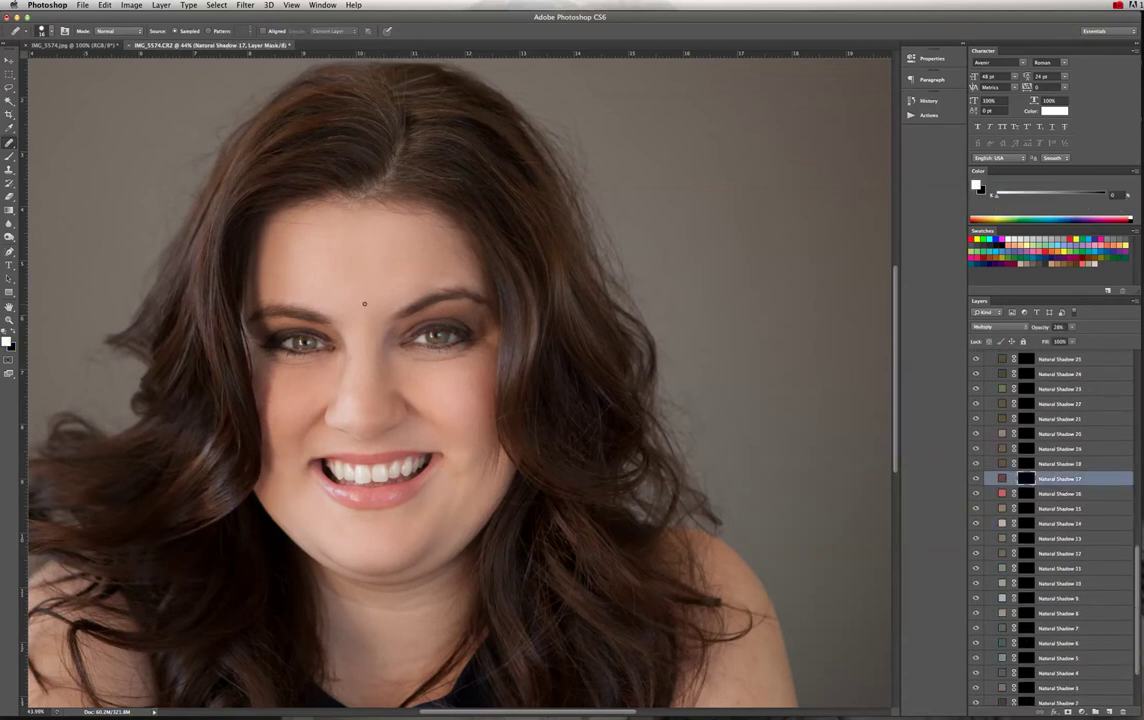
Try to apply eyeshadow on the Natural Shadow 17 mask using a larger Healing Brush, reselecting the mask for a second attempt.
{"action": "left_click", "coordinate": [49, 33]}
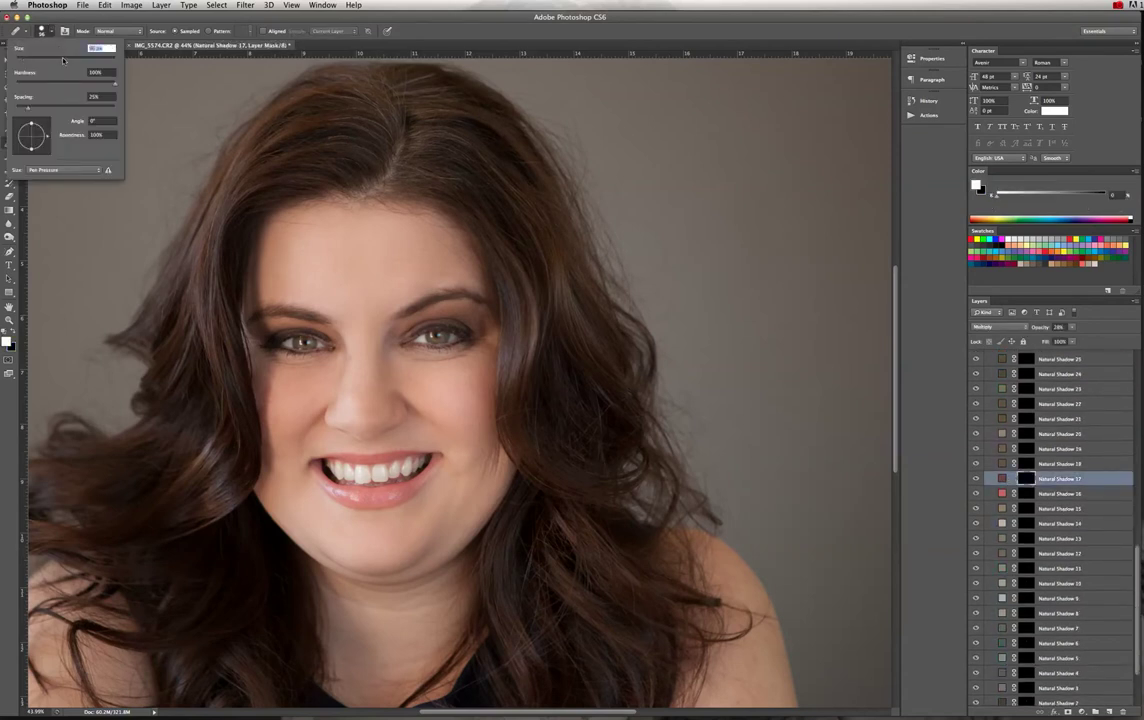
{"action": "left_click", "coordinate": [475, 330]}
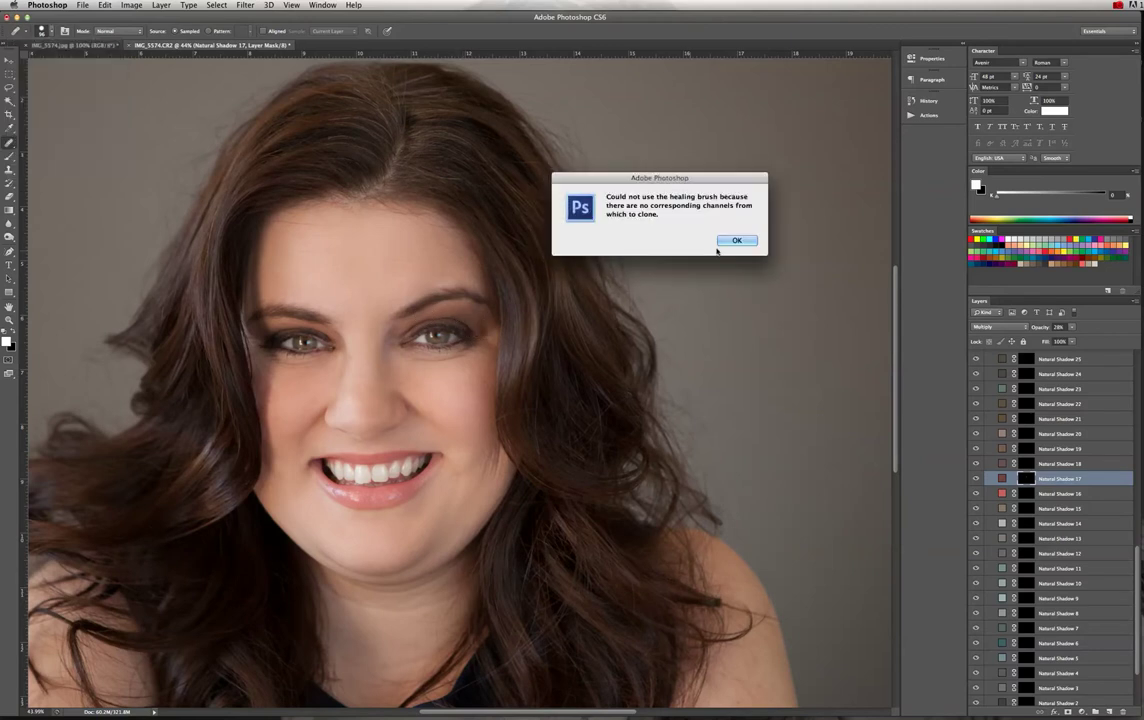
{"action": "left_click", "coordinate": [748, 243]}
{"action": "left_click", "coordinate": [999, 479]}
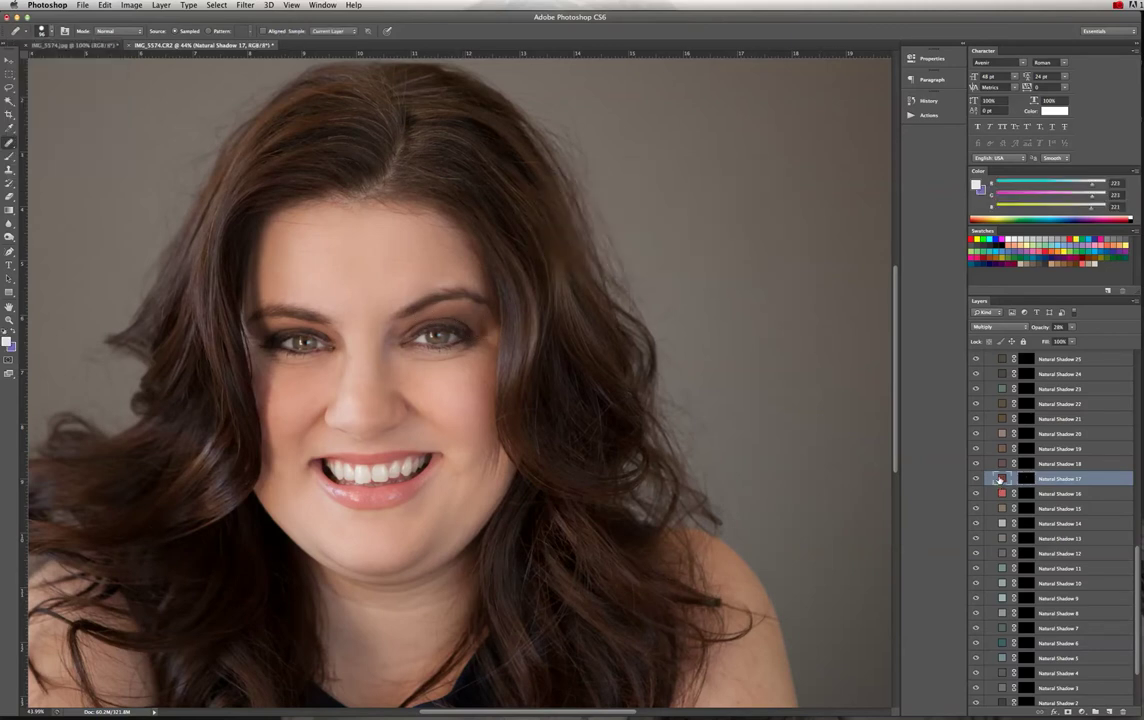
{"action": "left_click", "coordinate": [1028, 479]}
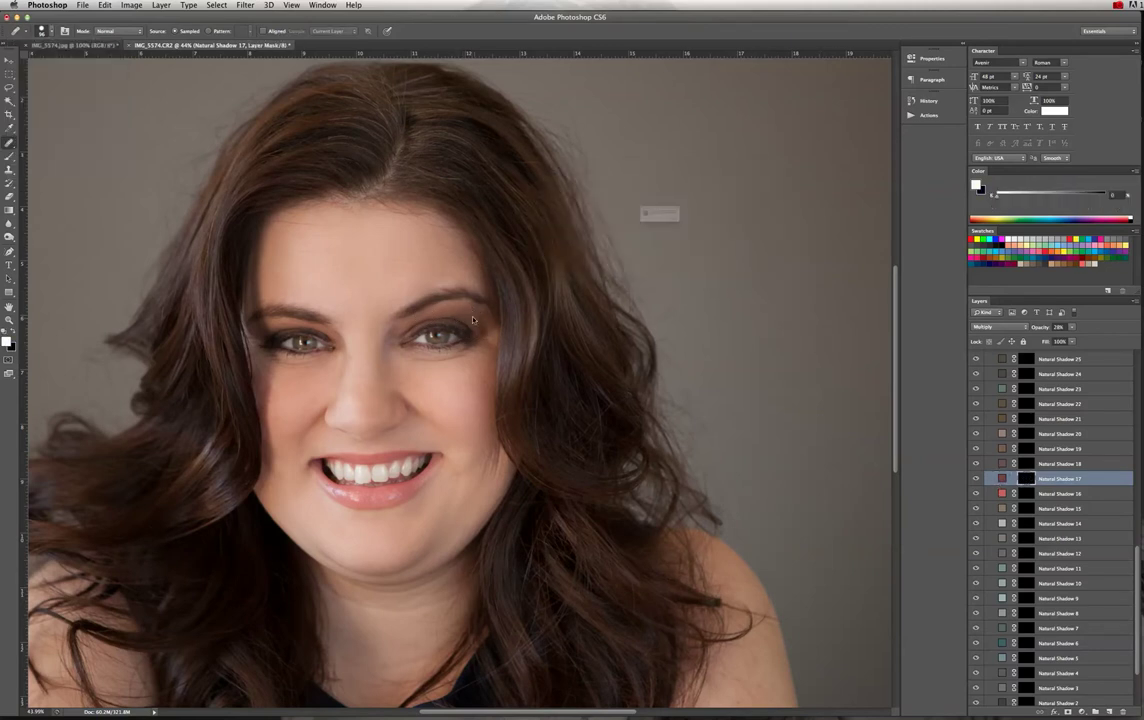
{"action": "left_click", "coordinate": [424, 285]}
{"action": "left_click", "coordinate": [736, 240]}
Brush eyeshadow onto the outer eyelid on the Natural Shadow 17 mask with a soft 142 px brush at 27% opacity, and collapse the palette group.
{"action": "left_click", "coordinate": [9, 156]}
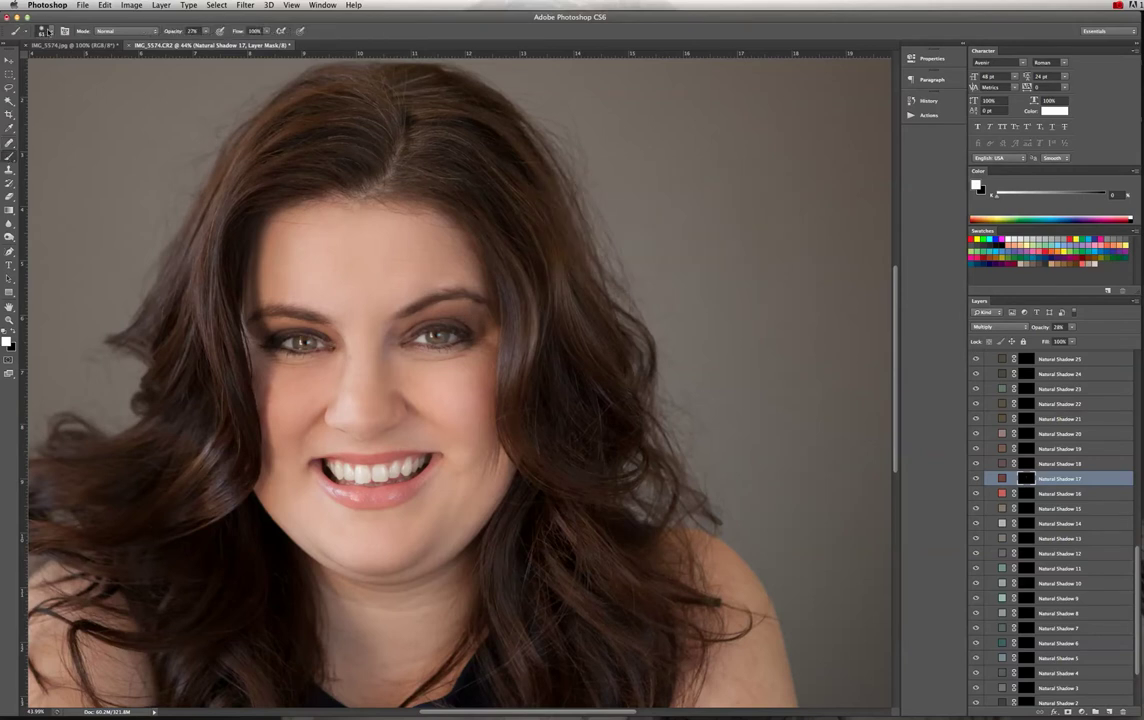
{"action": "left_click", "coordinate": [46, 32]}
{"action": "left_click", "coordinate": [65, 63]}
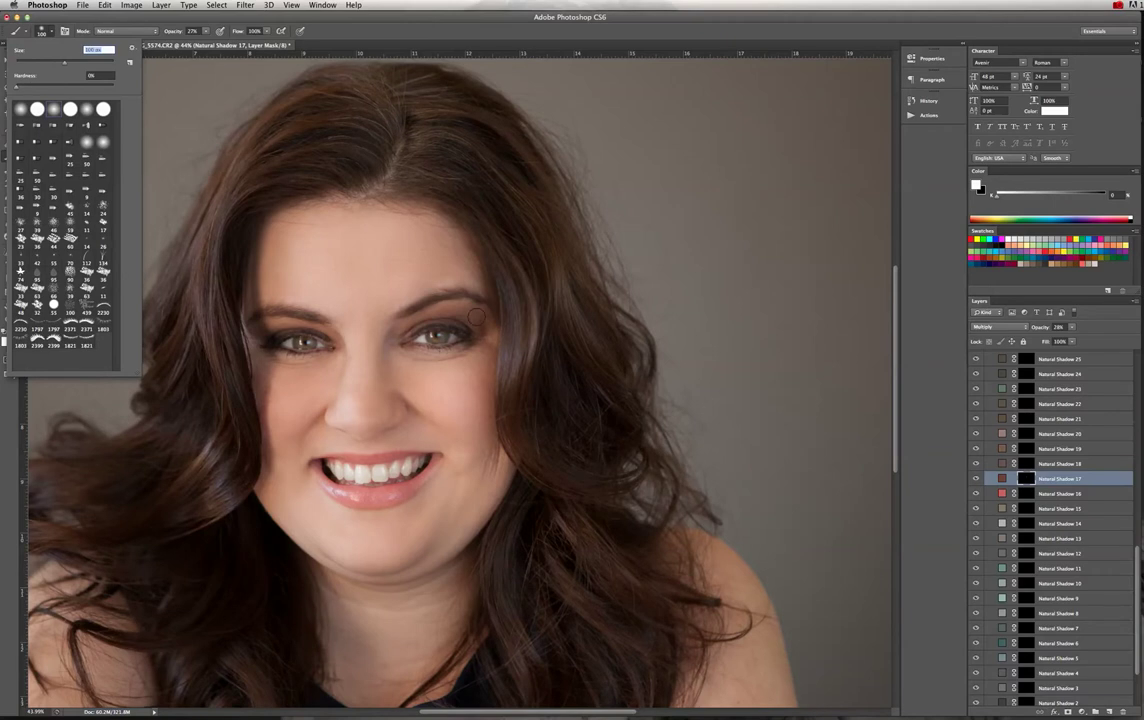
{"action": "mouse_move", "coordinate": [482, 321]}
{"action": "left_mouse_down"}
{"action": "mouse_move", "coordinate": [440, 312]}
{"action": "mouse_move", "coordinate": [473, 320]}
{"action": "left_mouse_up"}
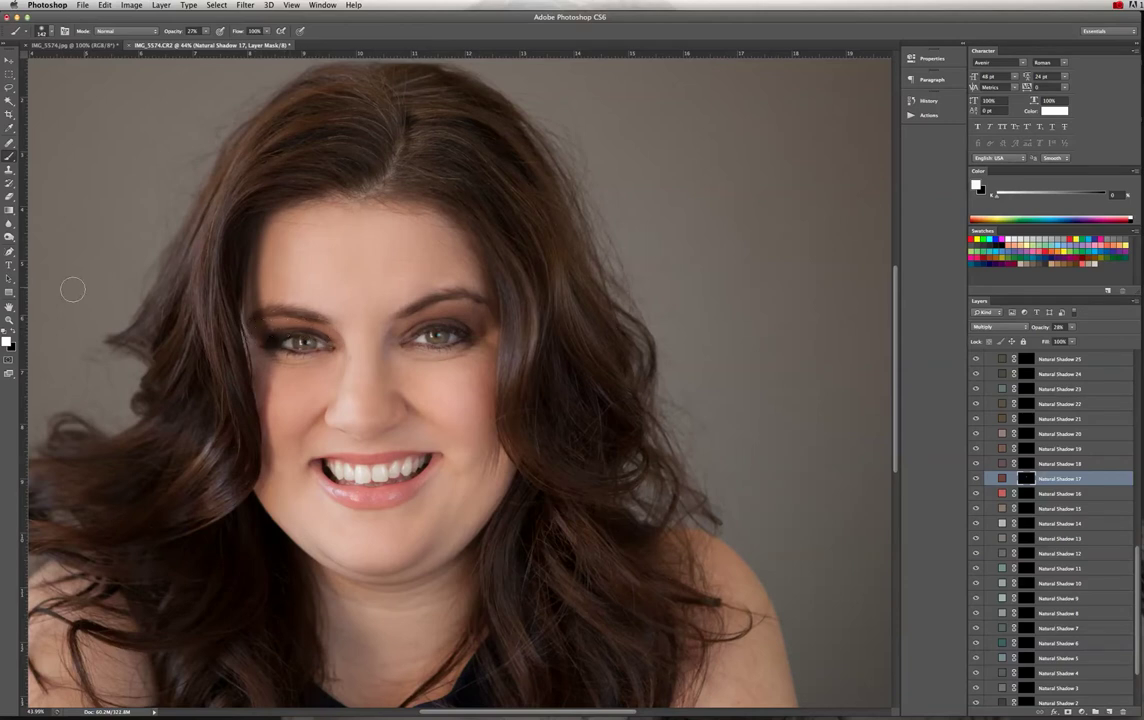
{"action": "left_click", "coordinate": [12, 331]}
{"action": "left_click", "coordinate": [12, 333]}
{"action": "scroll", "coordinate": [1030, 375], "scroll_direction": "up", "scroll_amount": 10}
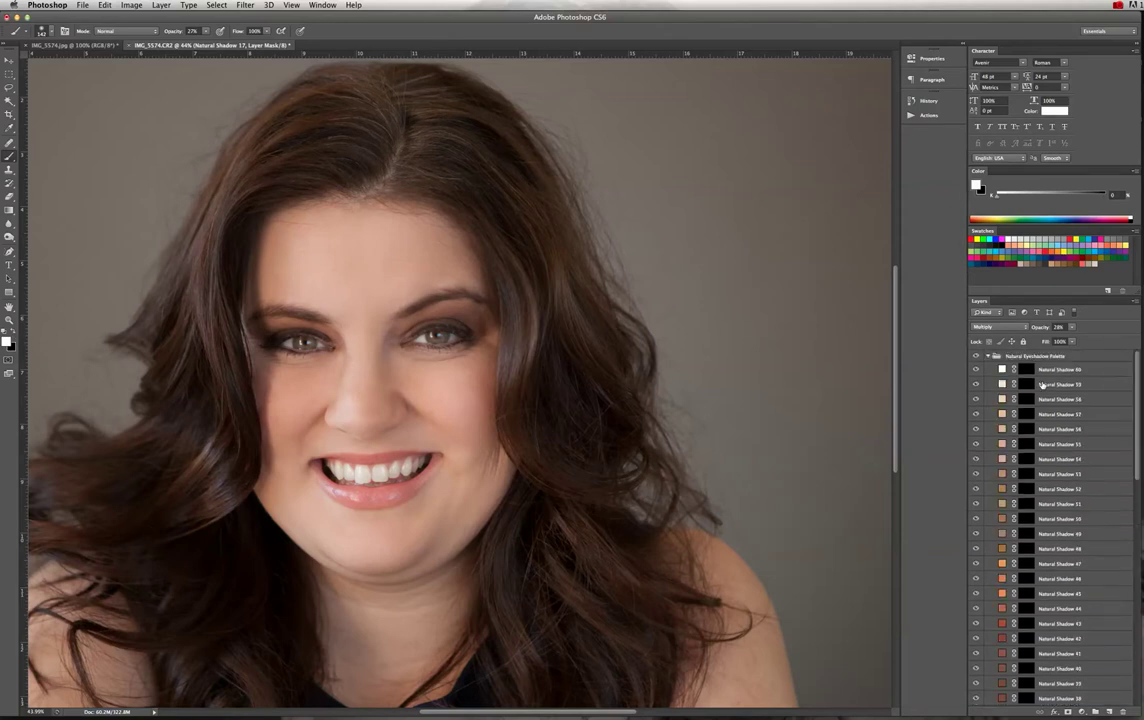
{"action": "left_click", "coordinate": [988, 357]}
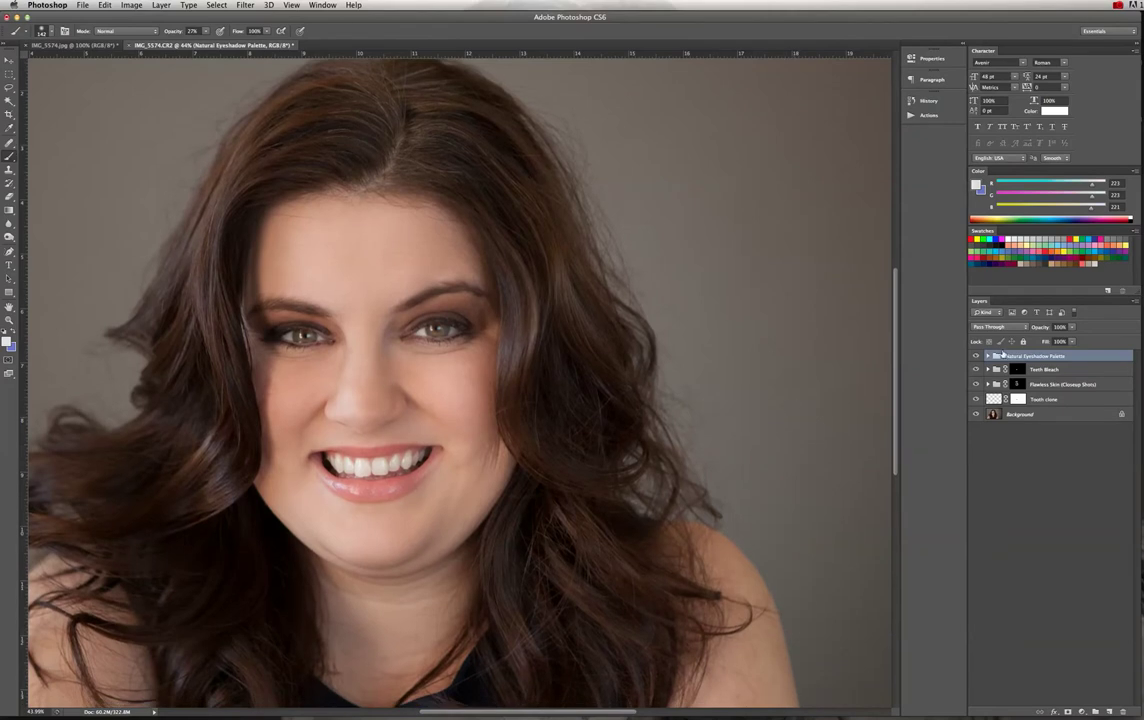
{"action": "left_click_drag", "start_coordinate": [396, 328], "coordinate": [436, 378]}
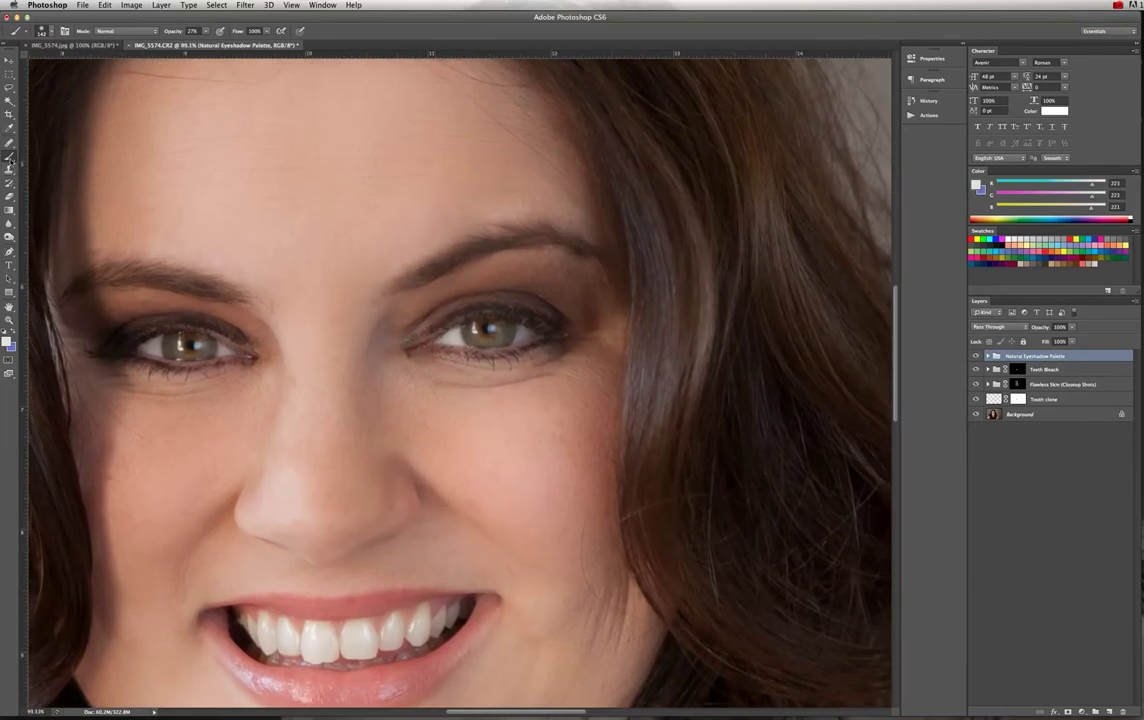
{"action": "left_click", "coordinate": [9, 168]}
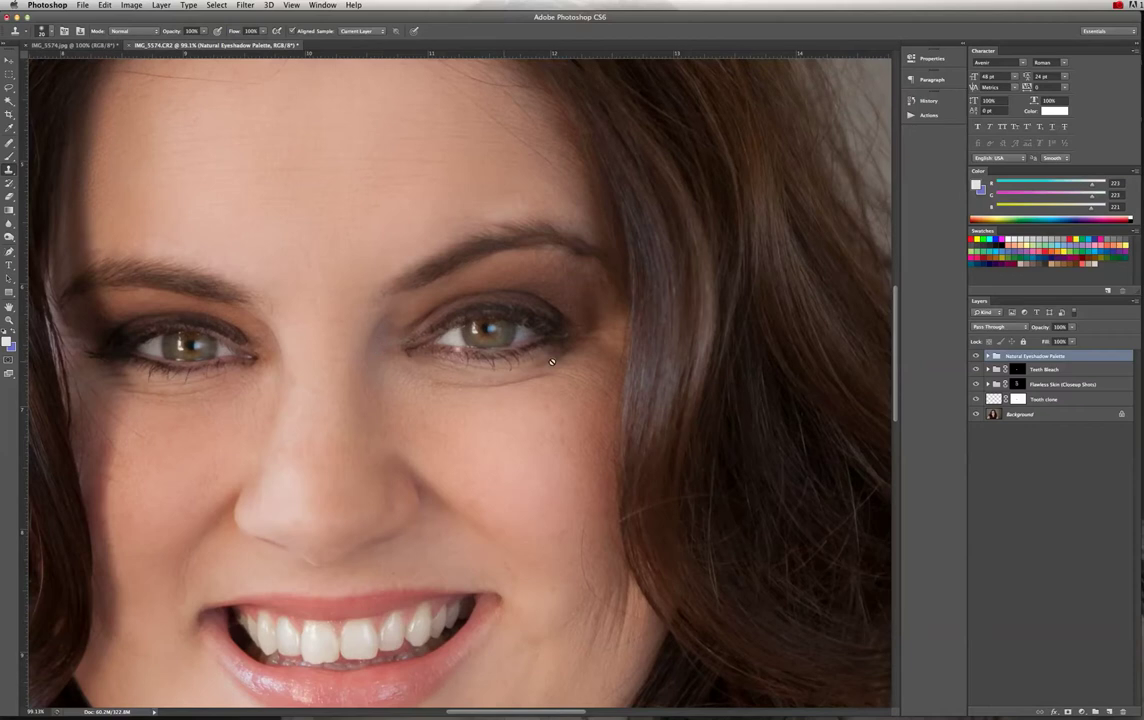
{"action": "left_click", "coordinate": [994, 416]}
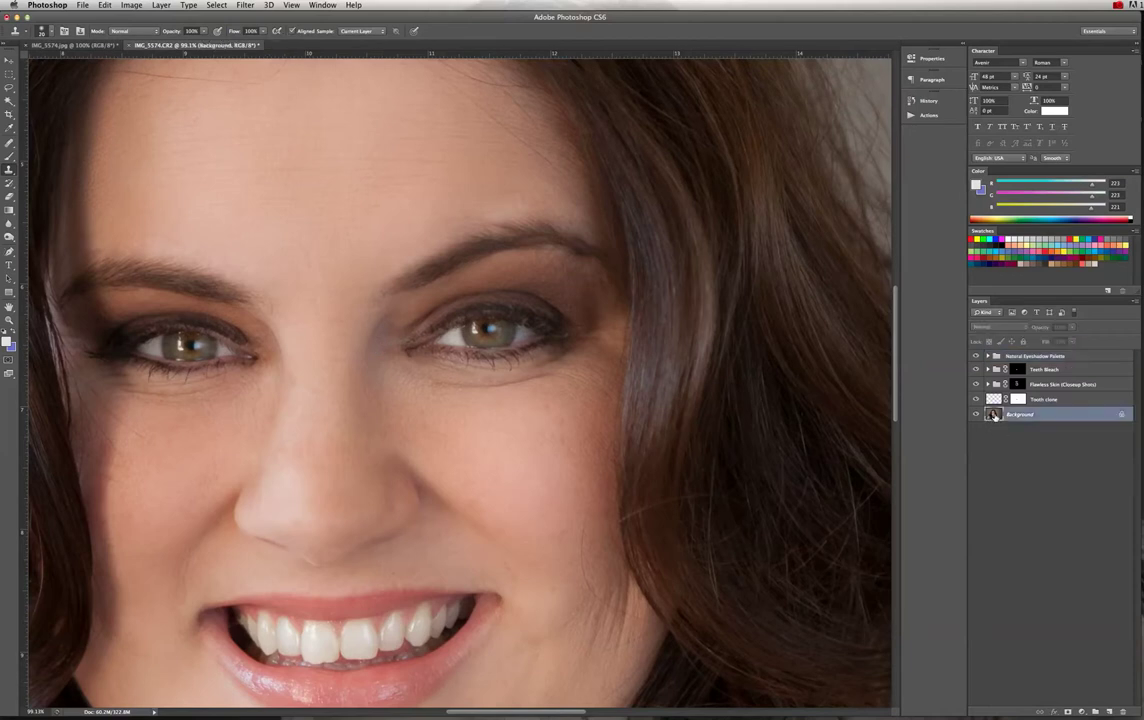
{"action": "left_click", "coordinate": [45, 32]}
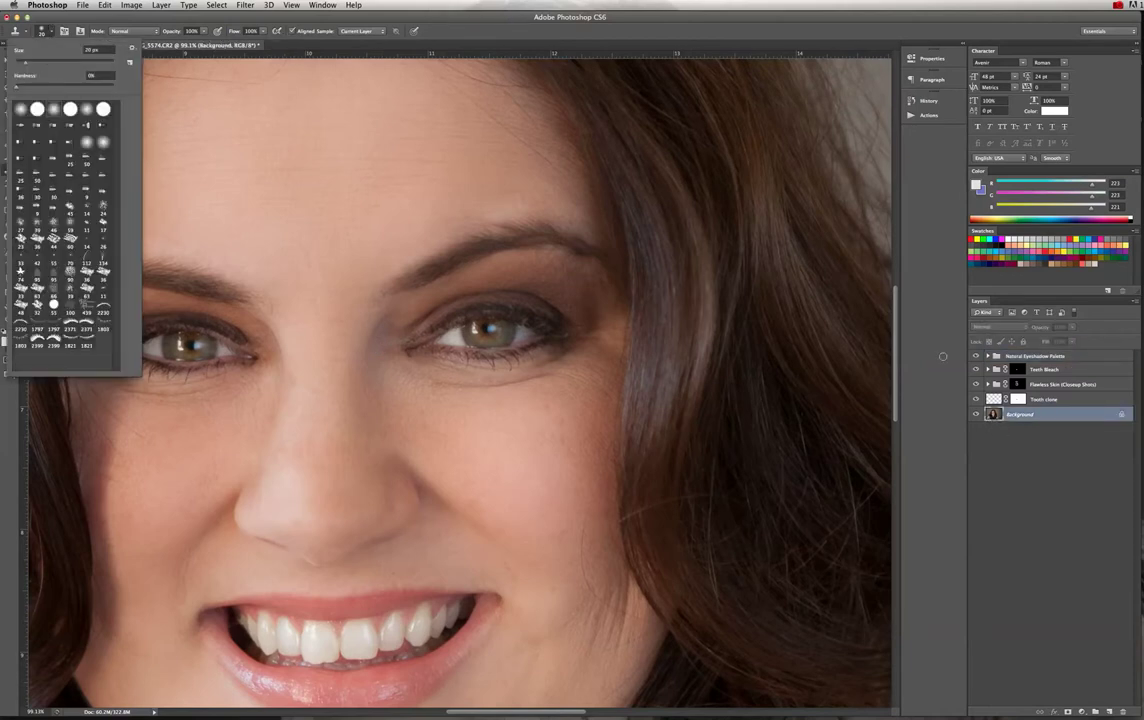
{"action": "left_click", "coordinate": [1036, 361]}
Smooth the skin beside the eye's inner corner on the Flawless Skin mask with a soft 56 px brush at 27% opacity.
{"action": "left_click", "coordinate": [1017, 384]}
{"action": "left_click", "coordinate": [9, 156]}
{"action": "left_click", "coordinate": [49, 33]}
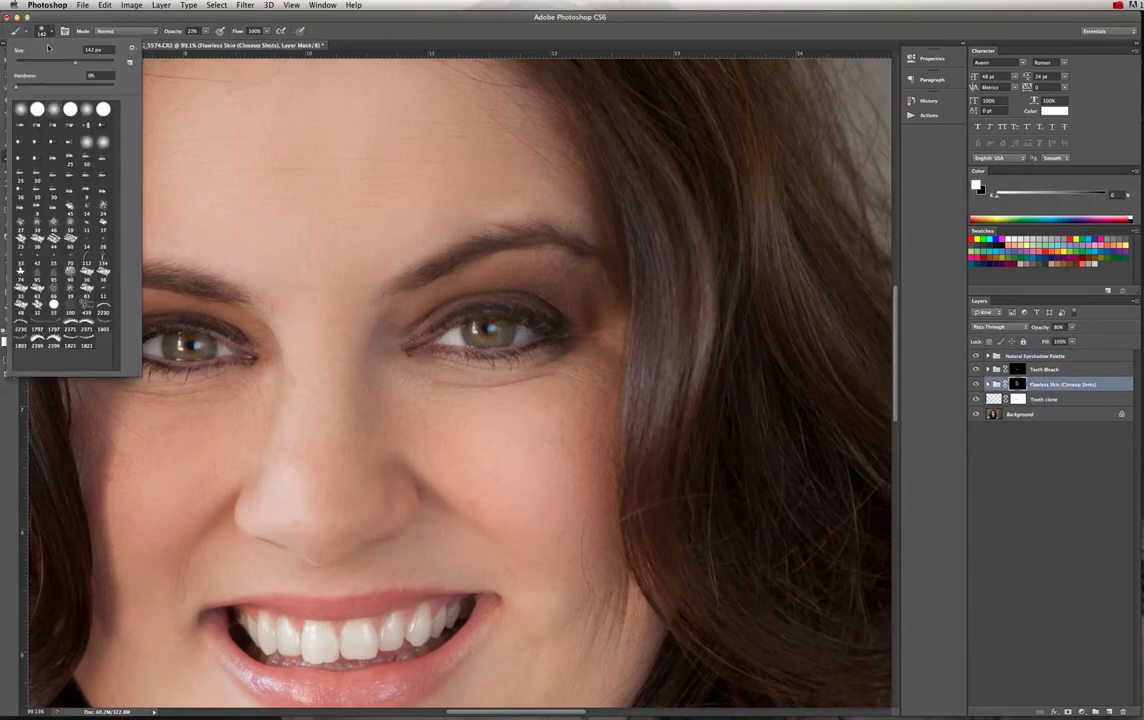
{"action": "left_click_drag", "start_coordinate": [43, 64], "coordinate": [27, 64]}
{"action": "mouse_move", "coordinate": [394, 331]}
{"action": "left_mouse_down"}
{"action": "mouse_move", "coordinate": [387, 348]}
{"action": "mouse_move", "coordinate": [394, 325]}
{"action": "left_mouse_up"}
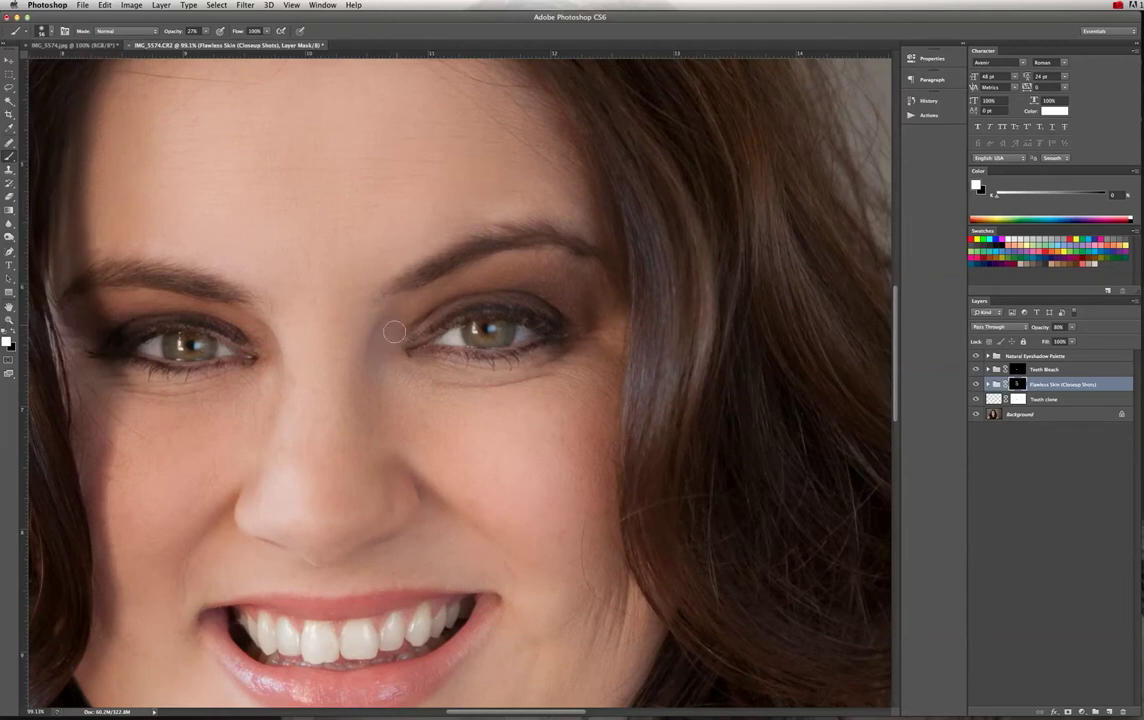
Touch up the eye's inner corner on the Flawless Skin mask with a 20 px brush, raise its opacity to 100%, and check the group's visibility.
{"action": "left_click", "coordinate": [52, 32]}
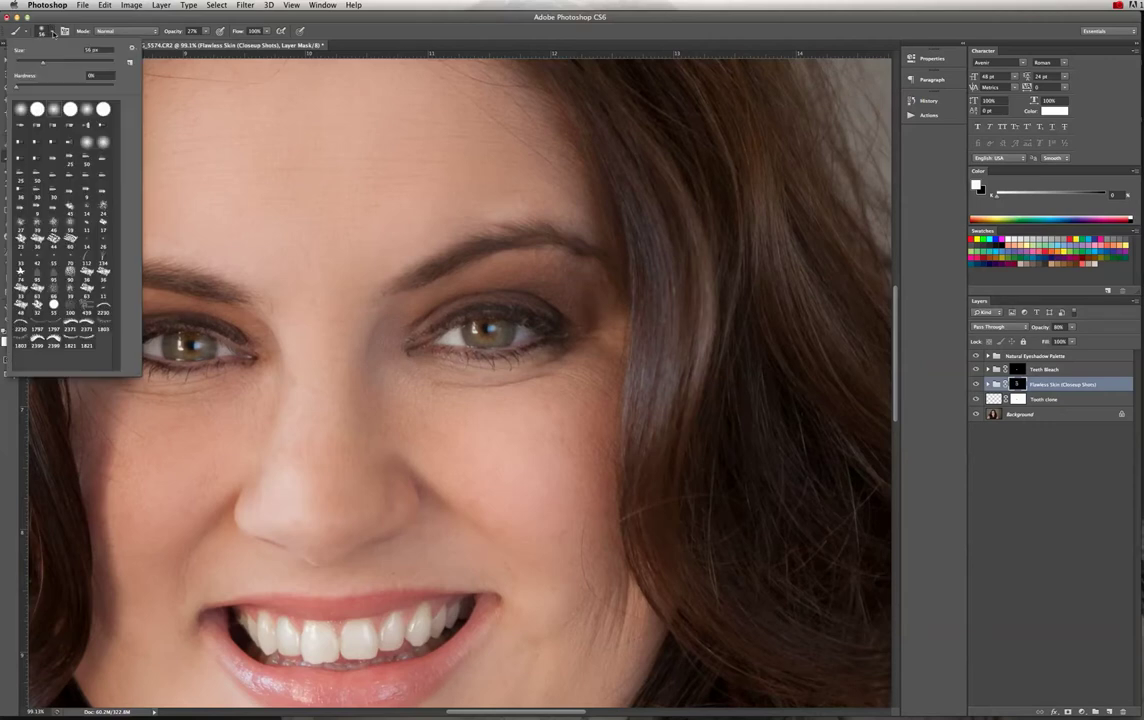
{"action": "left_click", "coordinate": [410, 356]}
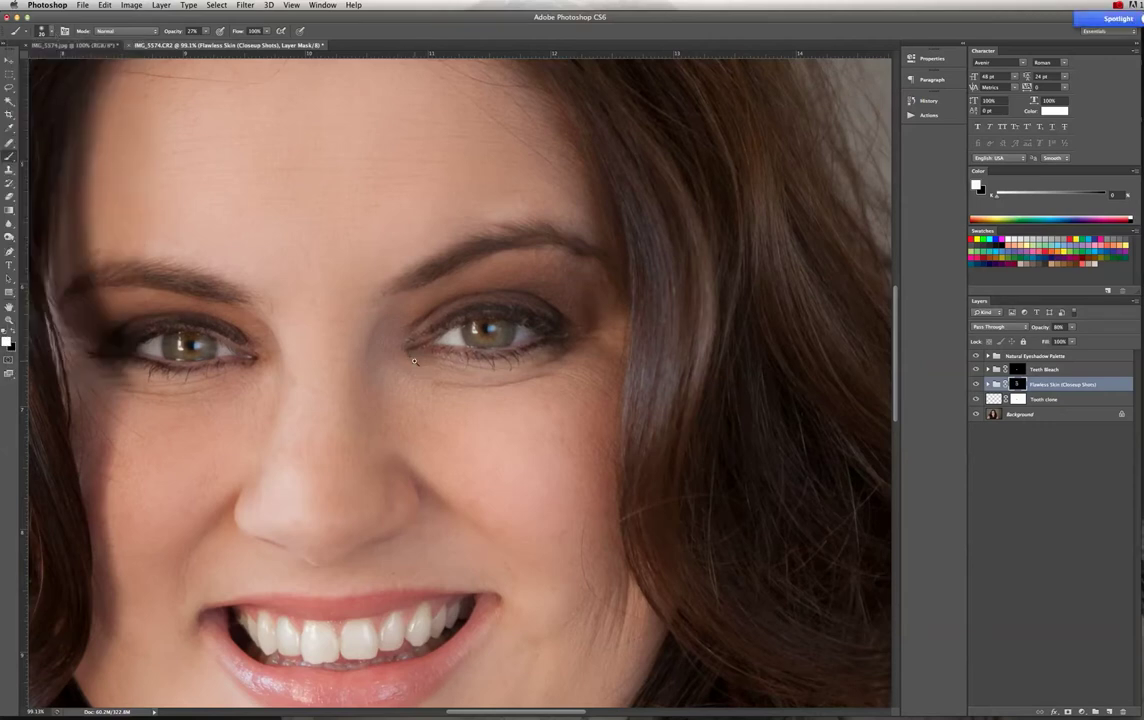
{"action": "left_click", "coordinate": [418, 358], "text": "super"}
{"action": "left_click", "coordinate": [206, 33]}
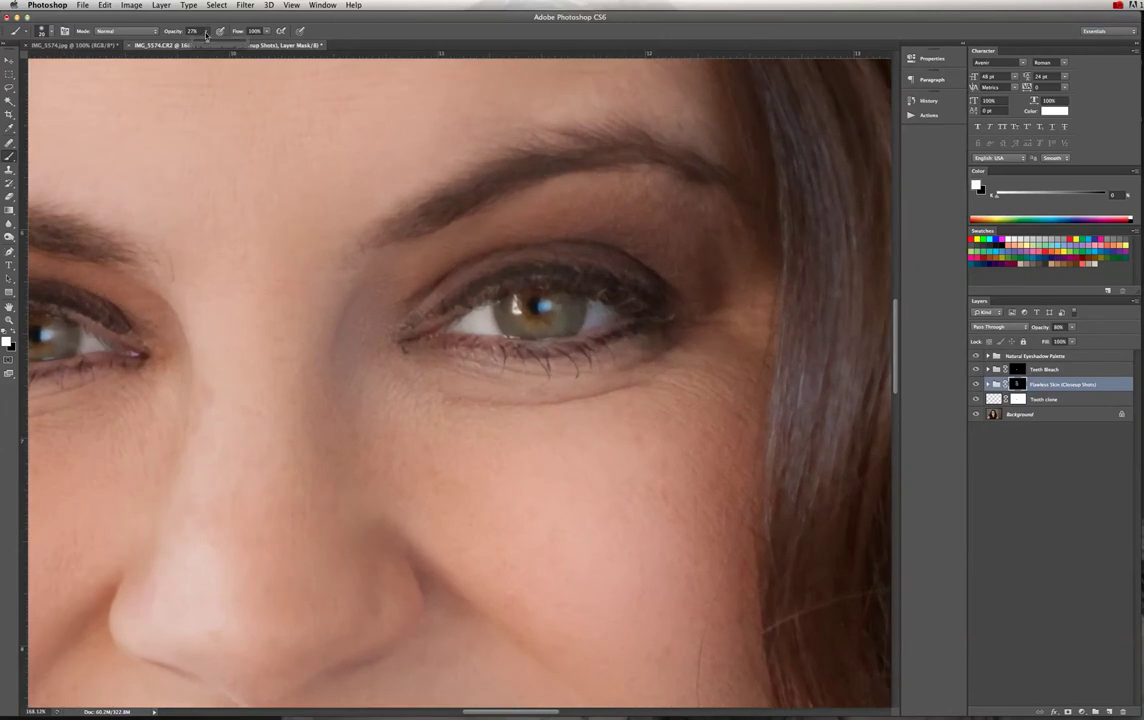
{"action": "left_click_drag", "start_coordinate": [224, 47], "coordinate": [284, 50]}
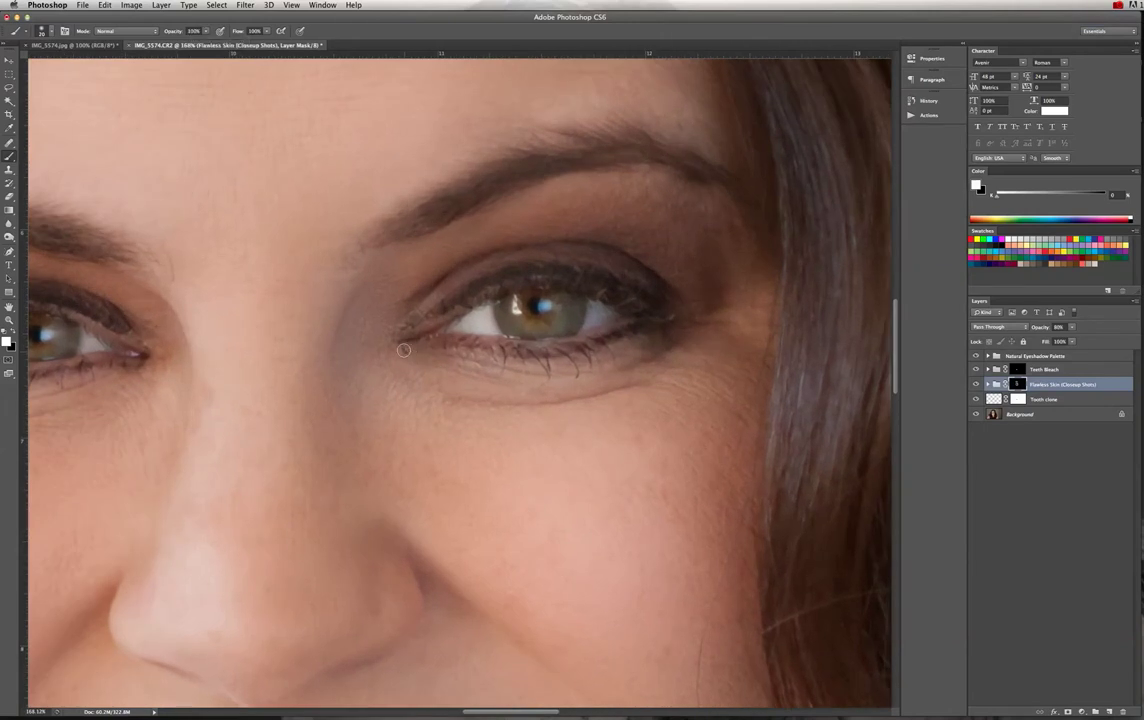
{"action": "left_click", "coordinate": [977, 384]}
Retouch the spots at the eye's inner corner on the Background layer using a 24 px Healing Brush and the Clone Stamp at reduced opacity.
{"action": "left_click", "coordinate": [11, 145]}
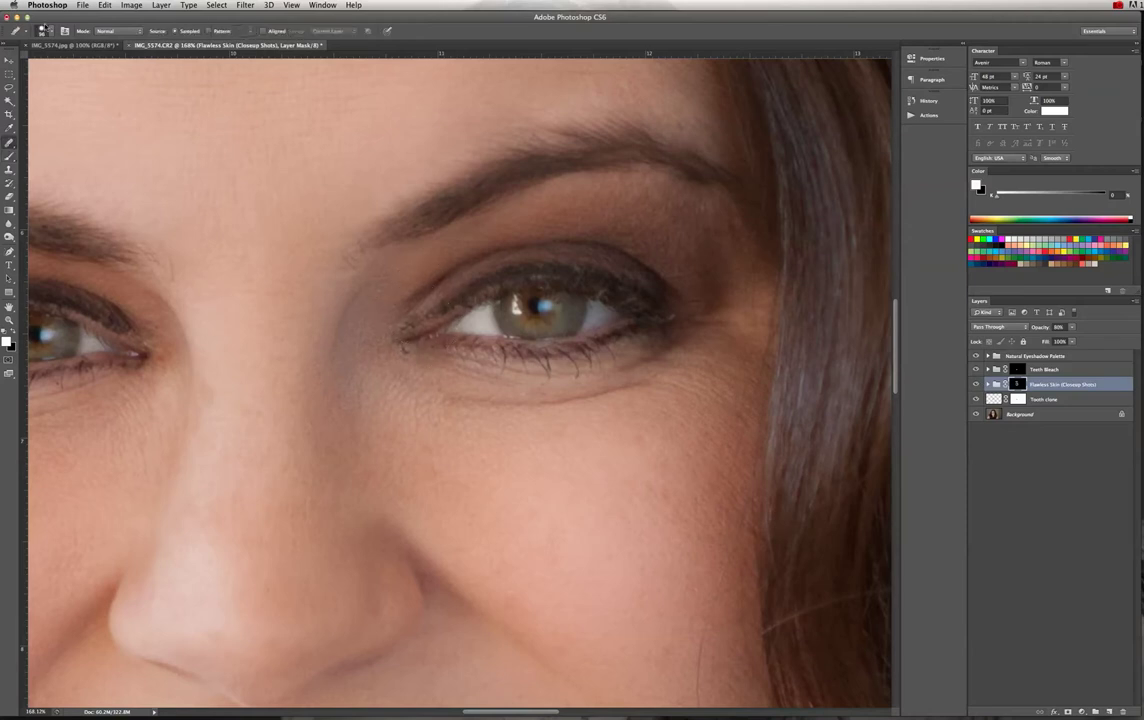
{"action": "left_click", "coordinate": [52, 33]}
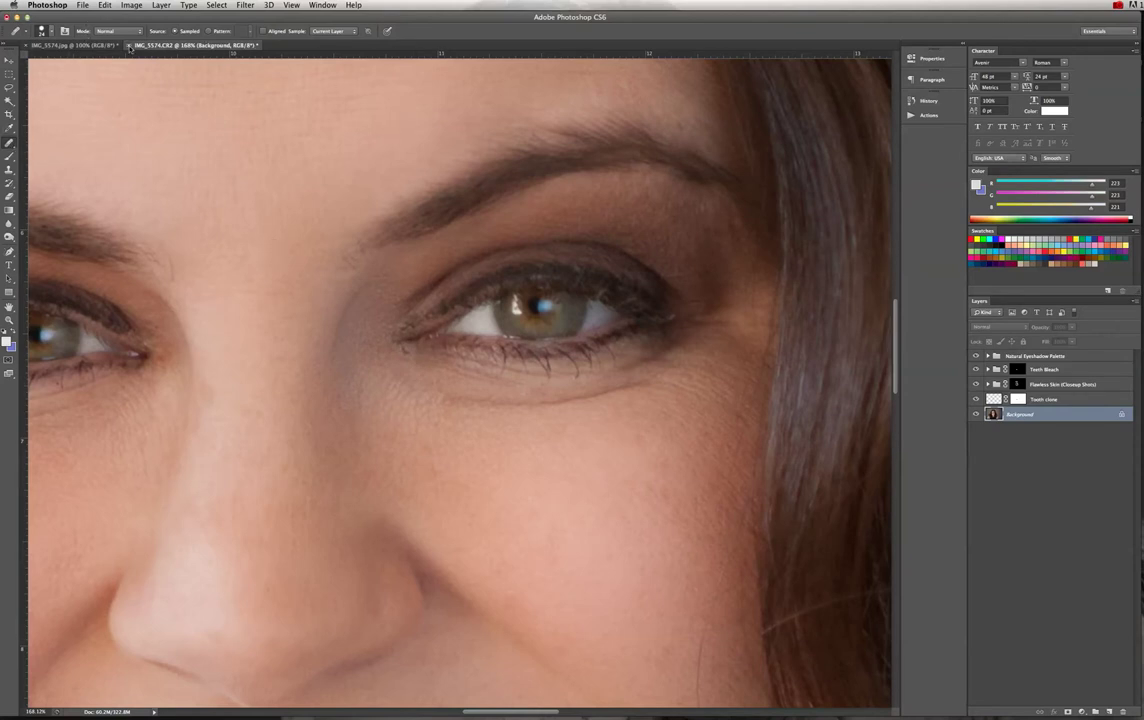
{"action": "left_click", "coordinate": [9, 170]}
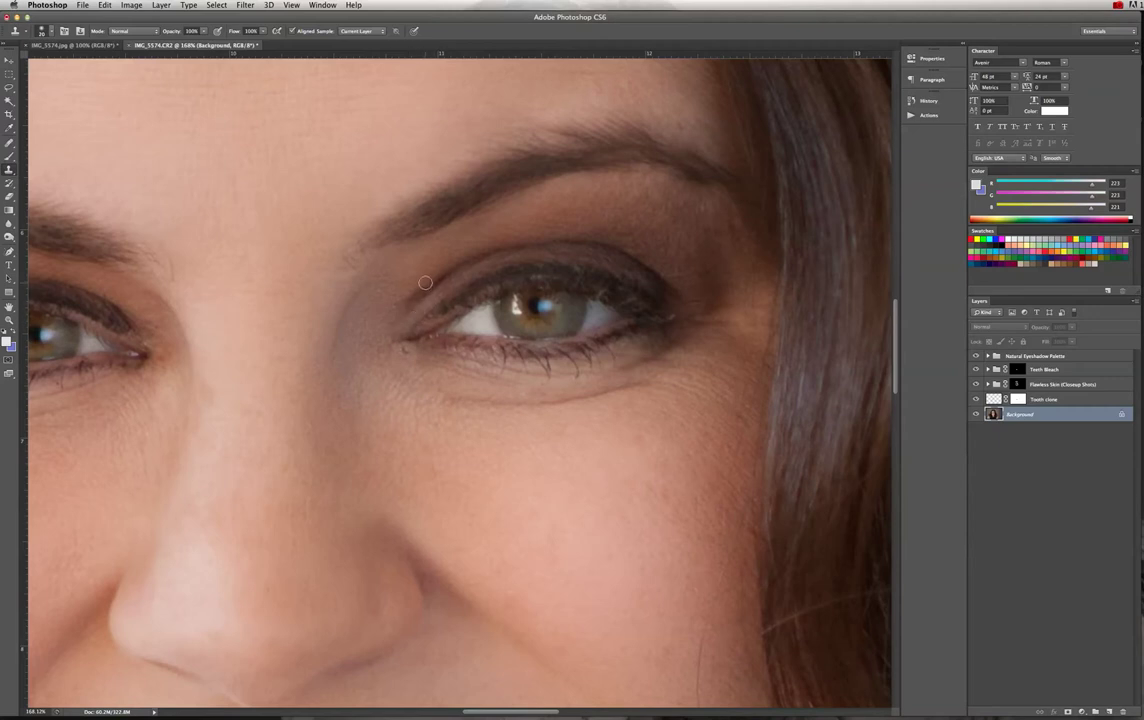
{"action": "left_click", "coordinate": [413, 282], "text": "alt"}
{"action": "left_click", "coordinate": [409, 294]}
{"action": "left_click", "coordinate": [204, 31]}
{"action": "left_click", "coordinate": [166, 44]}
{"action": "left_click", "coordinate": [420, 280], "text": "alt"}
Try to patch the spot at the eye's inner corner, undo it, and switch the Patch tool to Content-Aware mode.
{"action": "left_click", "coordinate": [9, 143]}
{"action": "left_click", "coordinate": [45, 159]}
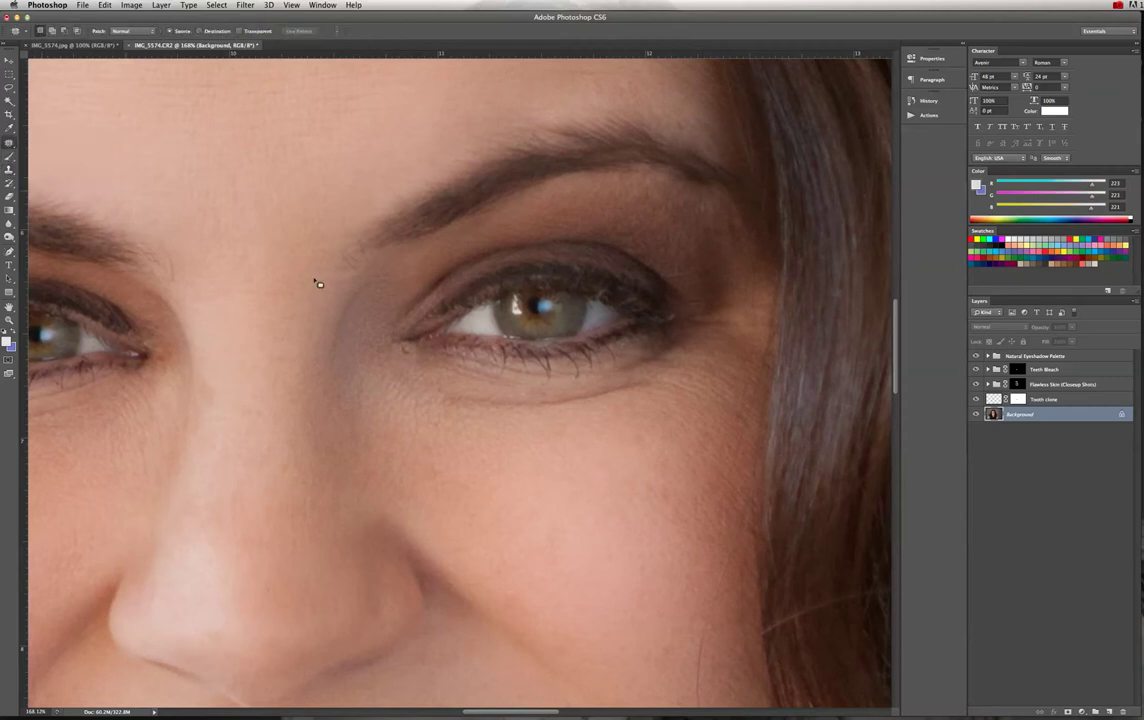
{"action": "left_click_drag", "start_coordinate": [409, 354], "coordinate": [391, 373]}
{"action": "key", "text": "super+z"}
{"action": "left_click", "coordinate": [138, 31]}
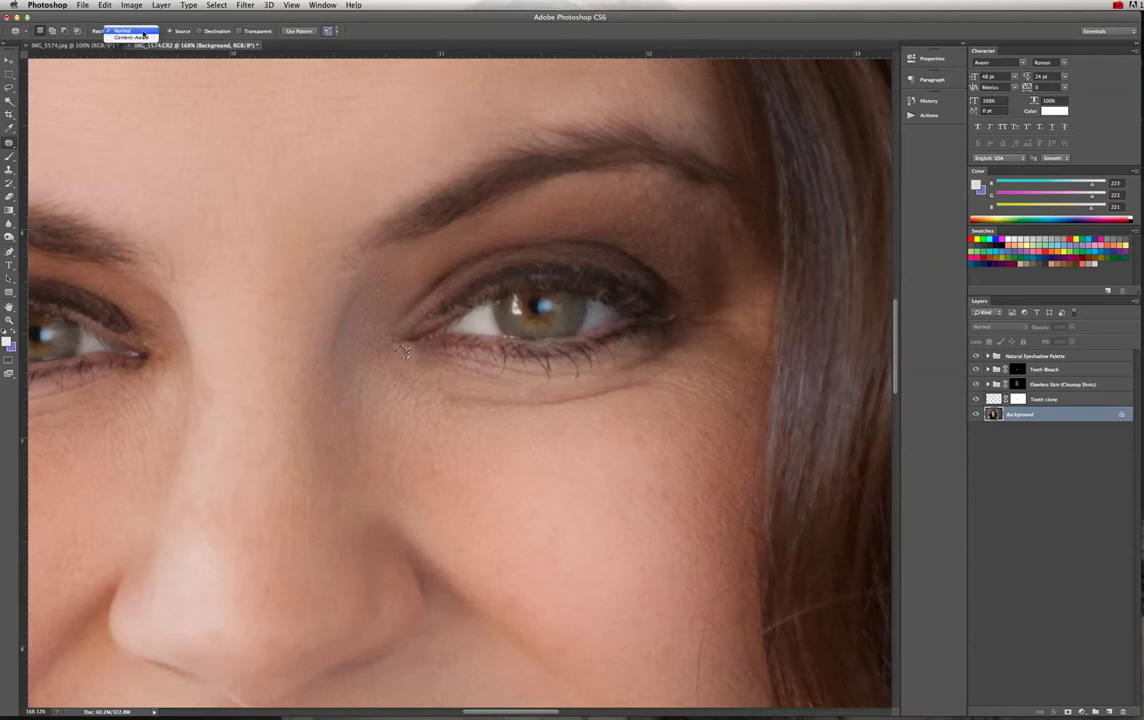
{"action": "left_click", "coordinate": [140, 37]}
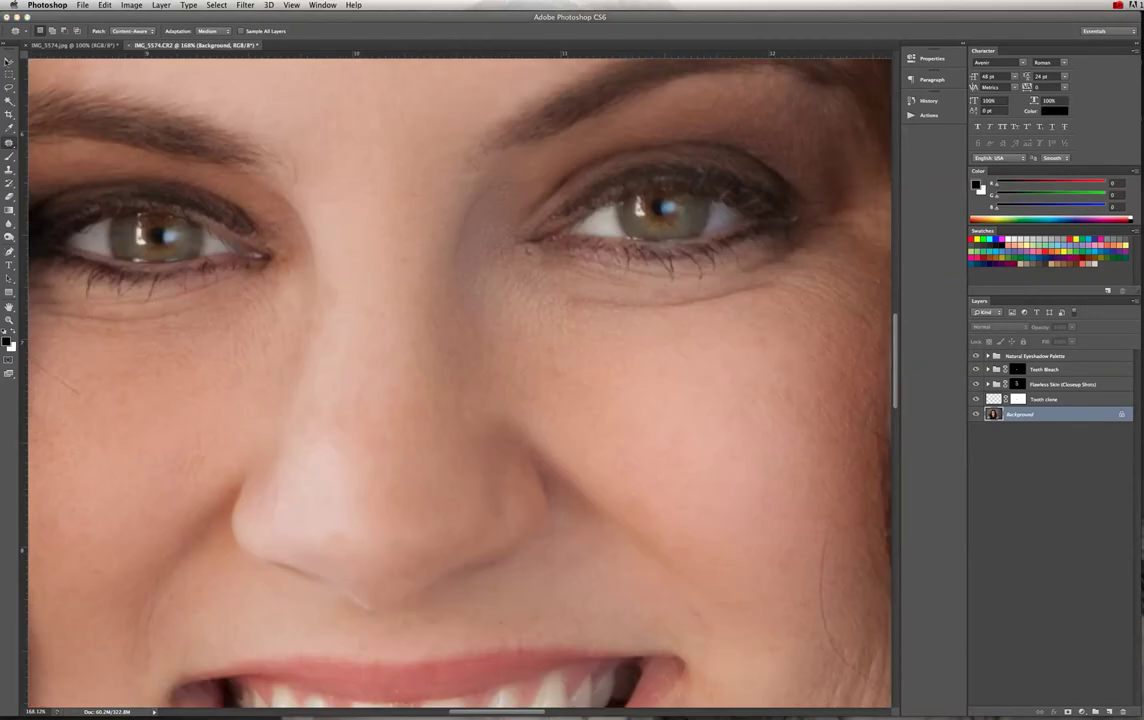
Return to a view of the whole face and examine the Brush tool's presets and the Load Brushes option.
{"action": "left_click", "coordinate": [9, 62]}
{"action": "key", "text": "super+0"}
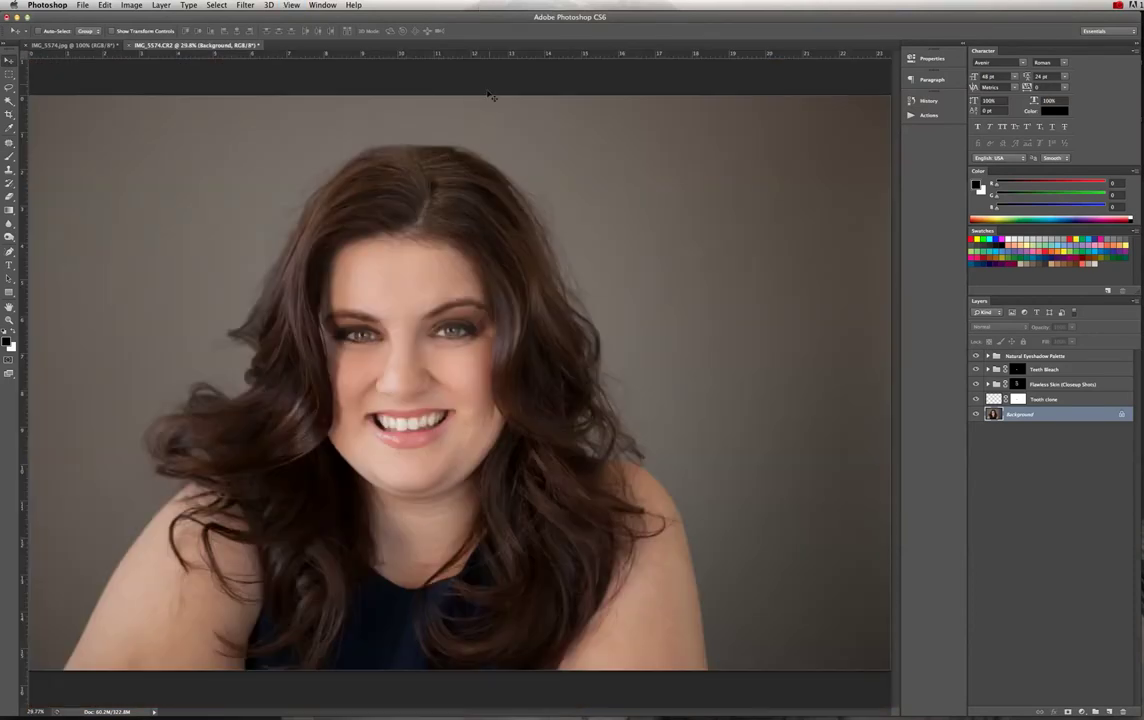
{"action": "left_click_drag", "start_coordinate": [458, 328], "coordinate": [498, 339]}
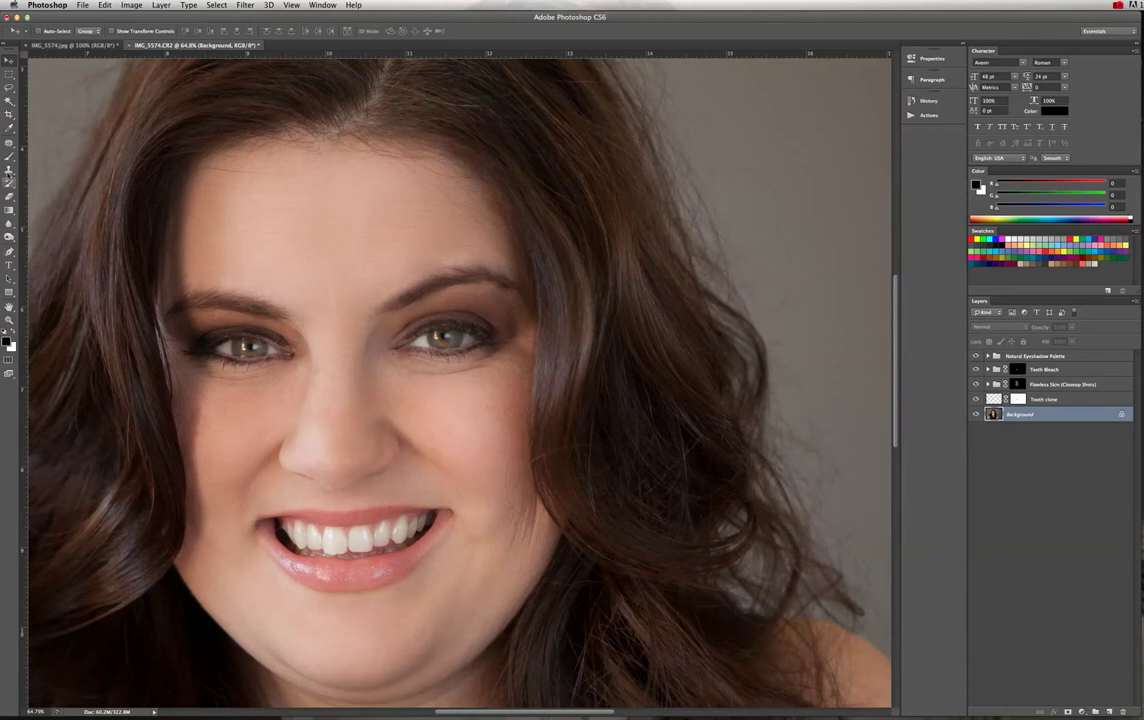
{"action": "left_click", "coordinate": [10, 156]}
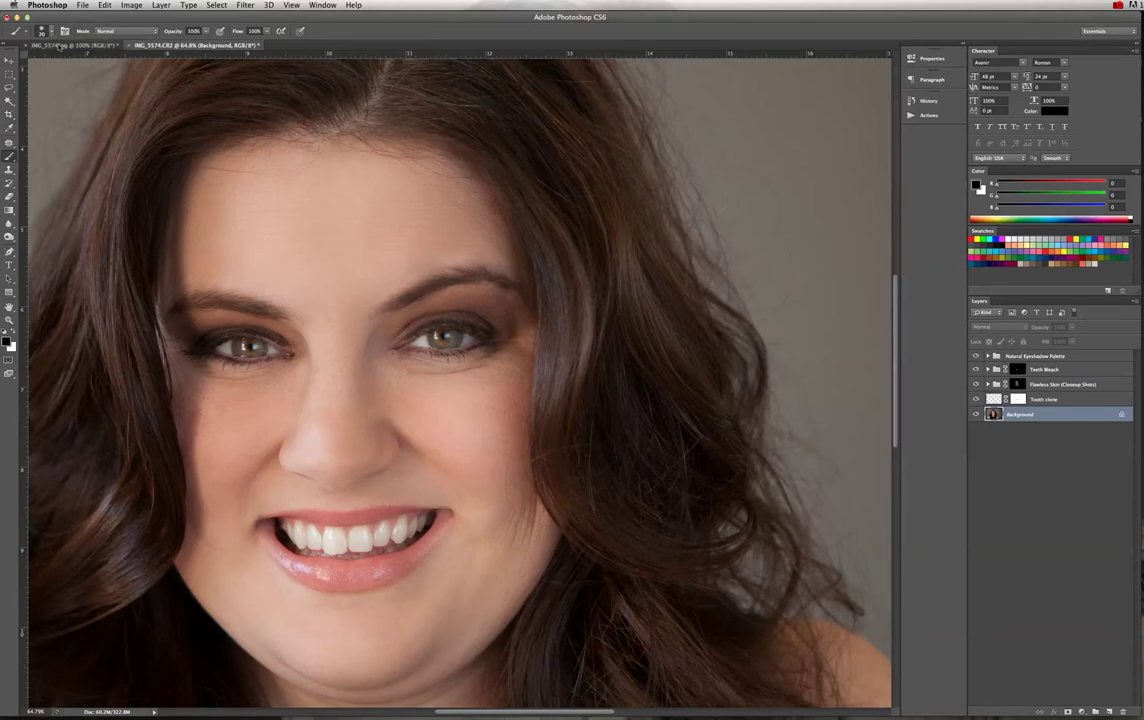
{"action": "left_click", "coordinate": [46, 30]}
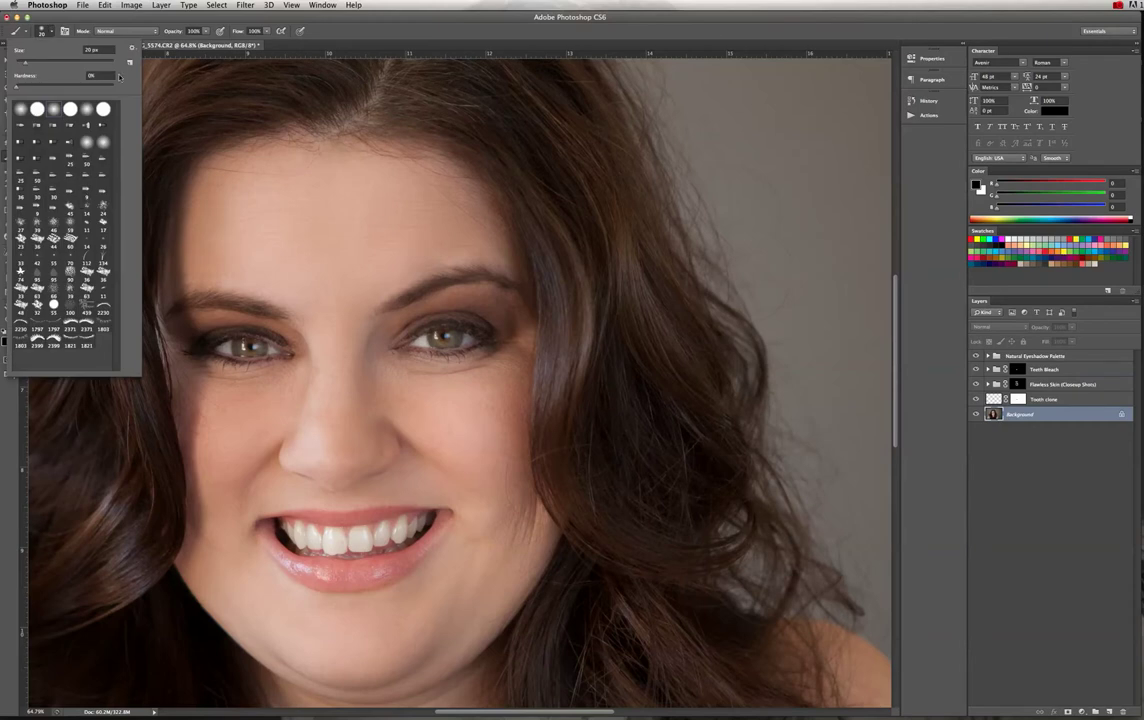
{"action": "left_click", "coordinate": [133, 48]}
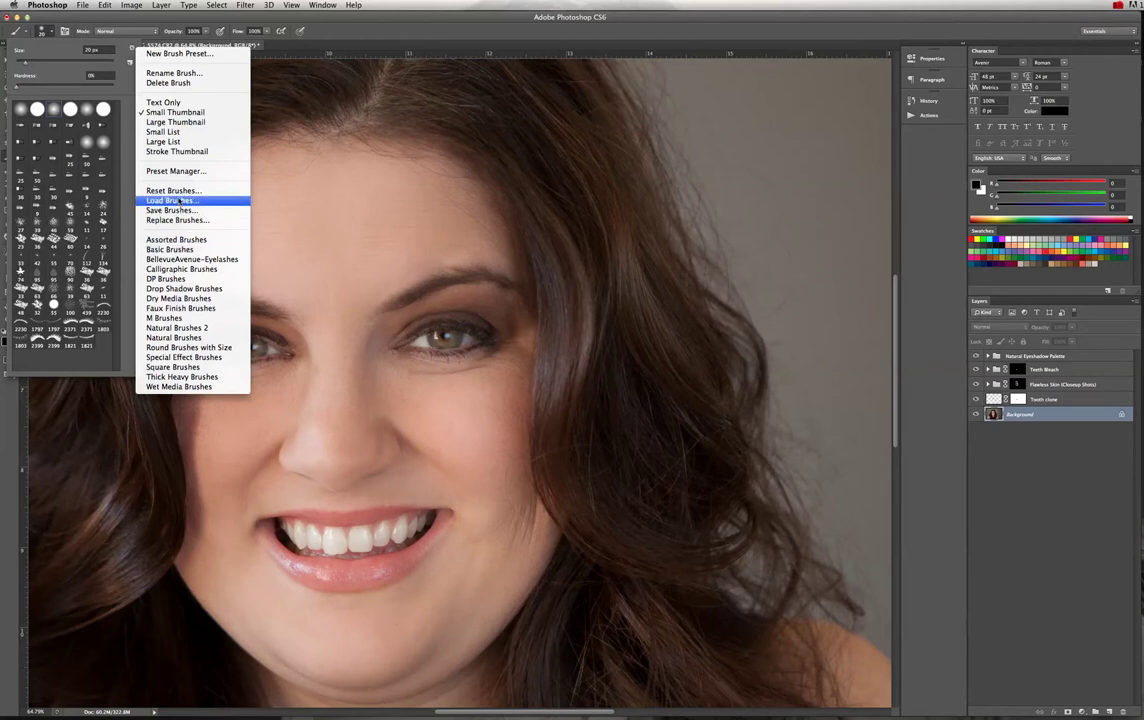
{"action": "left_click", "coordinate": [126, 204]}
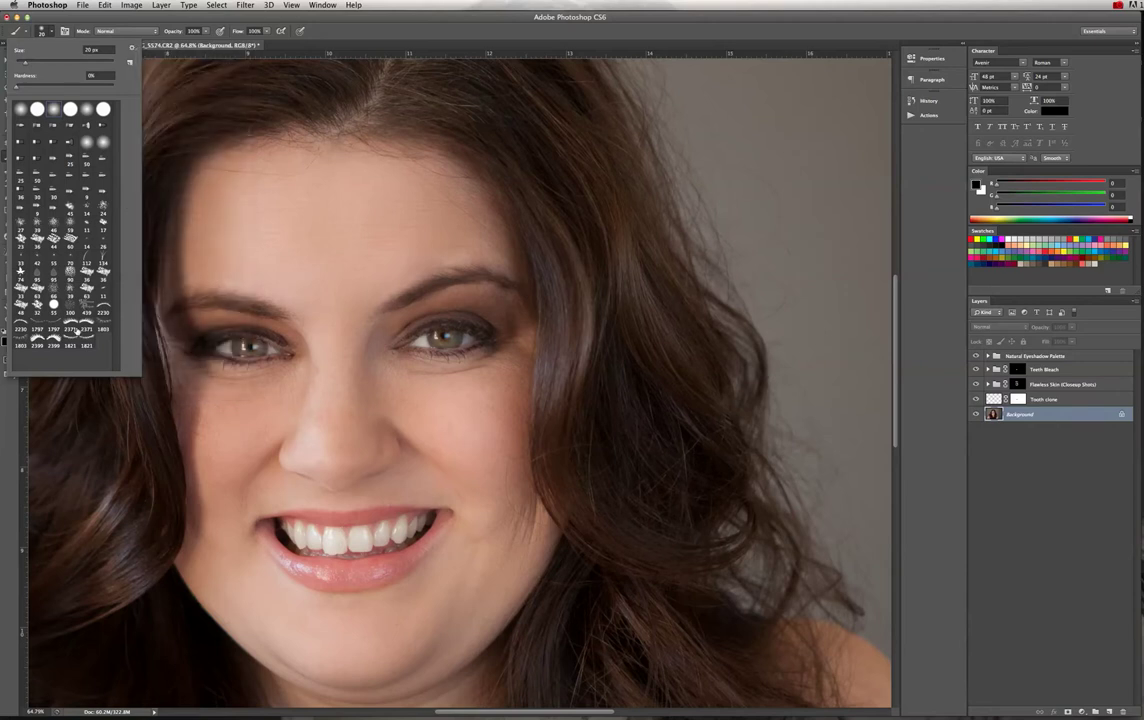
Add a new layer above the Natural Eyeshadow Palette group and choose a 2371 px eyelash brush, reducing its size to 311 px.
{"action": "left_click", "coordinate": [1110, 710]}
{"action": "left_click_drag", "start_coordinate": [1080, 390], "coordinate": [1077, 353]}
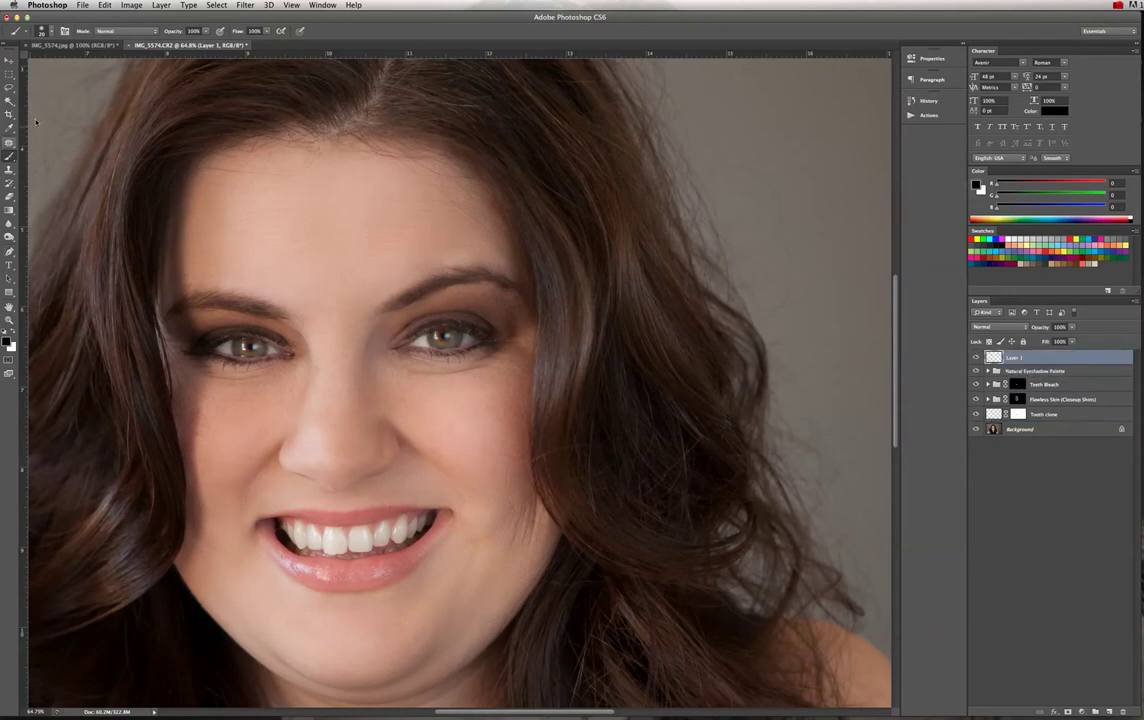
{"action": "left_click", "coordinate": [57, 31]}
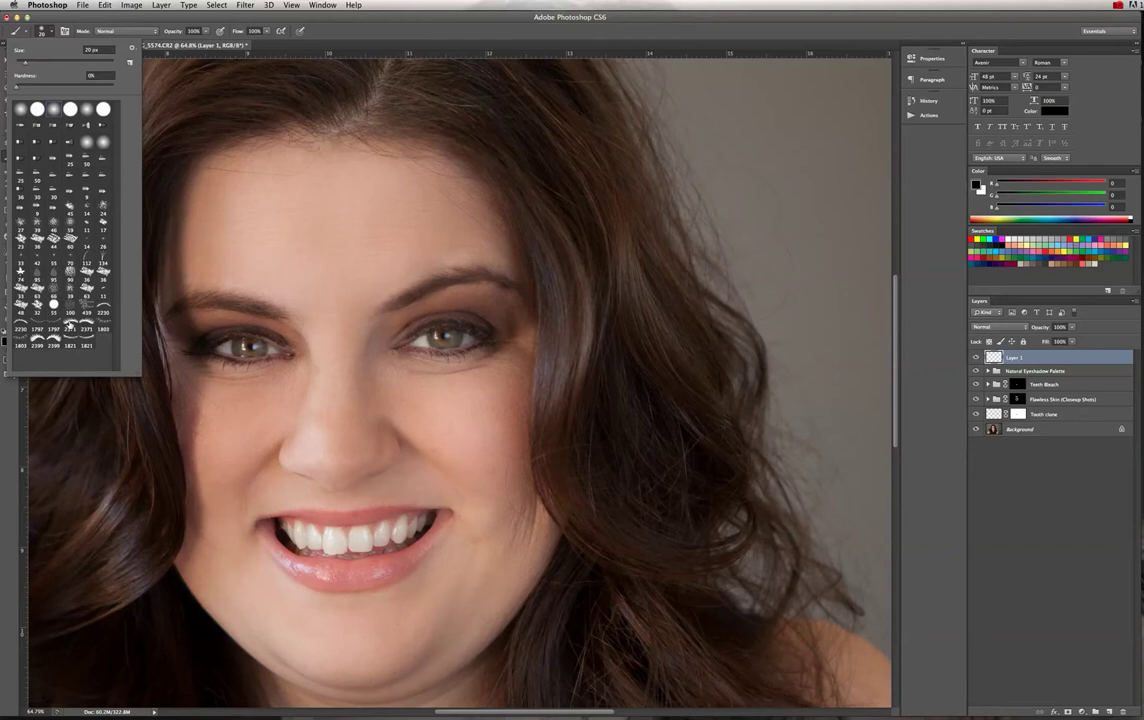
{"action": "left_click", "coordinate": [86, 322]}
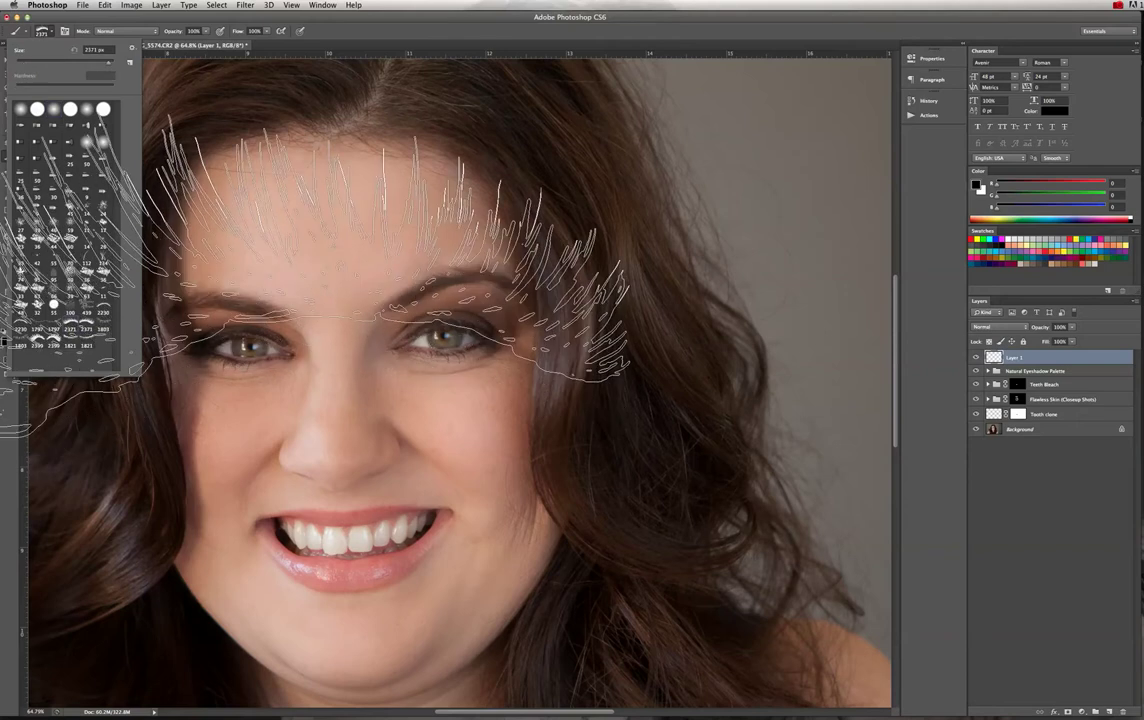
{"action": "left_click_drag", "start_coordinate": [53, 64], "coordinate": [84, 66]}
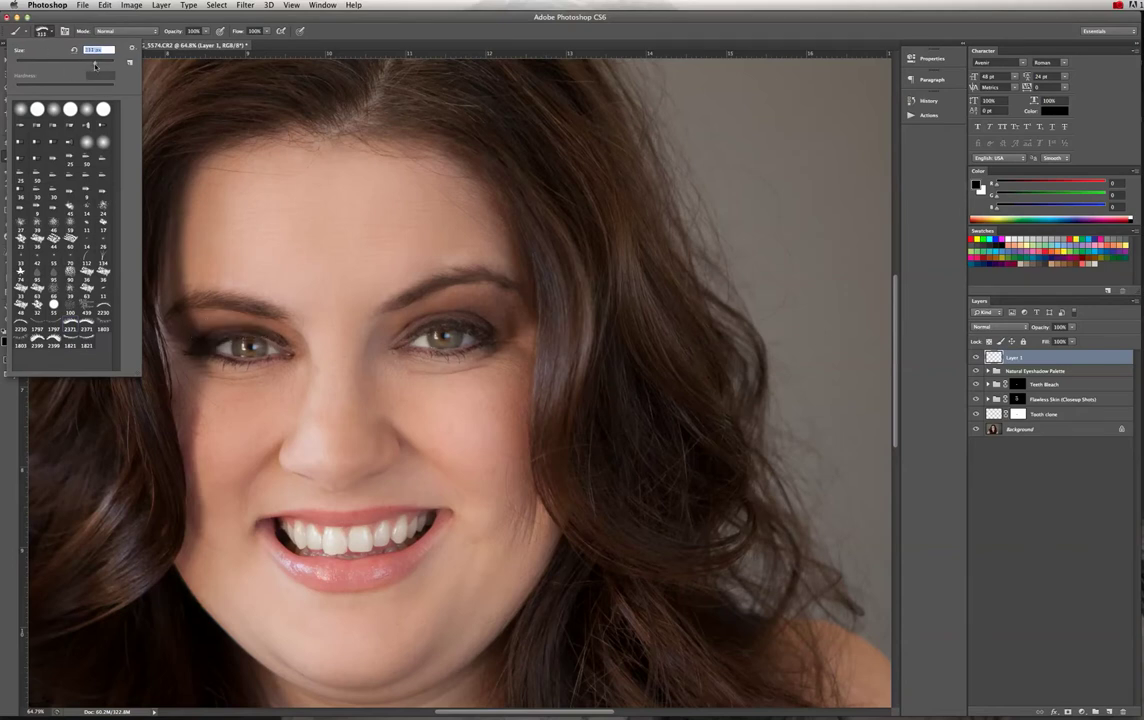
{"action": "left_click_drag", "start_coordinate": [95, 66], "coordinate": [93, 66]}
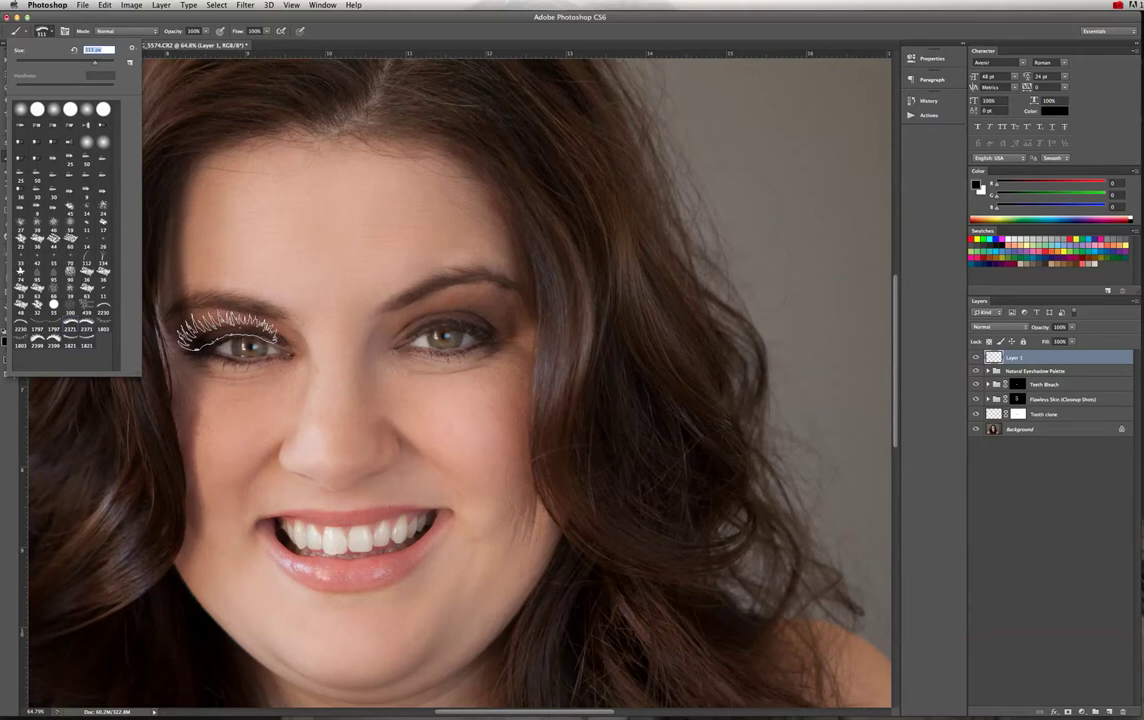
Try stamping black eyelashes on the upper lid of the eye at the picture's left, and undo the stamp.
{"action": "left_click", "coordinate": [228, 328]}
{"action": "left_click", "coordinate": [228, 328]}
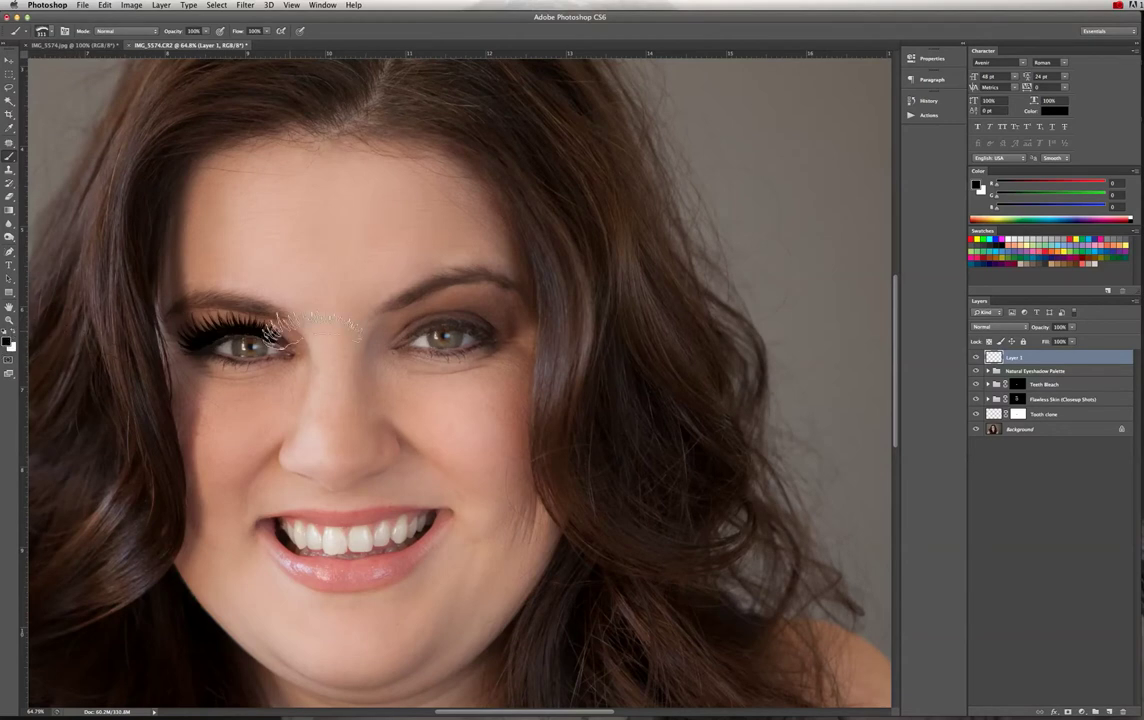
{"action": "key", "text": "super+z"}
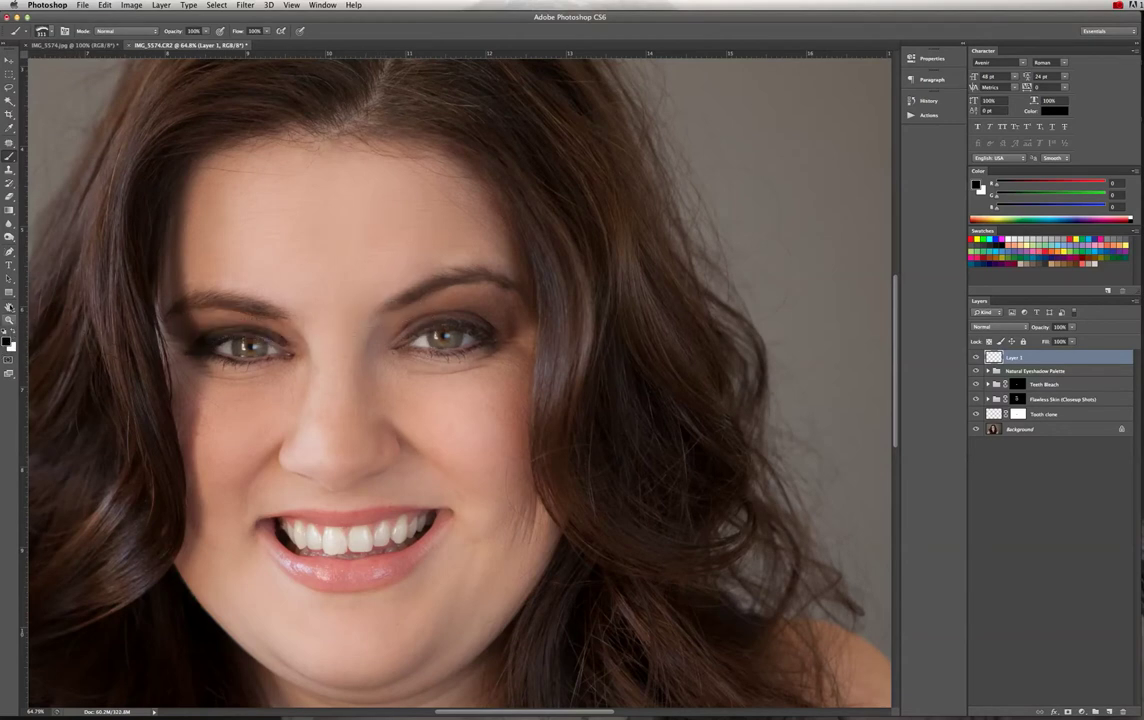
Sample a dark brown, RGB 39, 29, 25, from the upper lash line as the foreground color.
{"action": "left_click", "coordinate": [10, 127]}
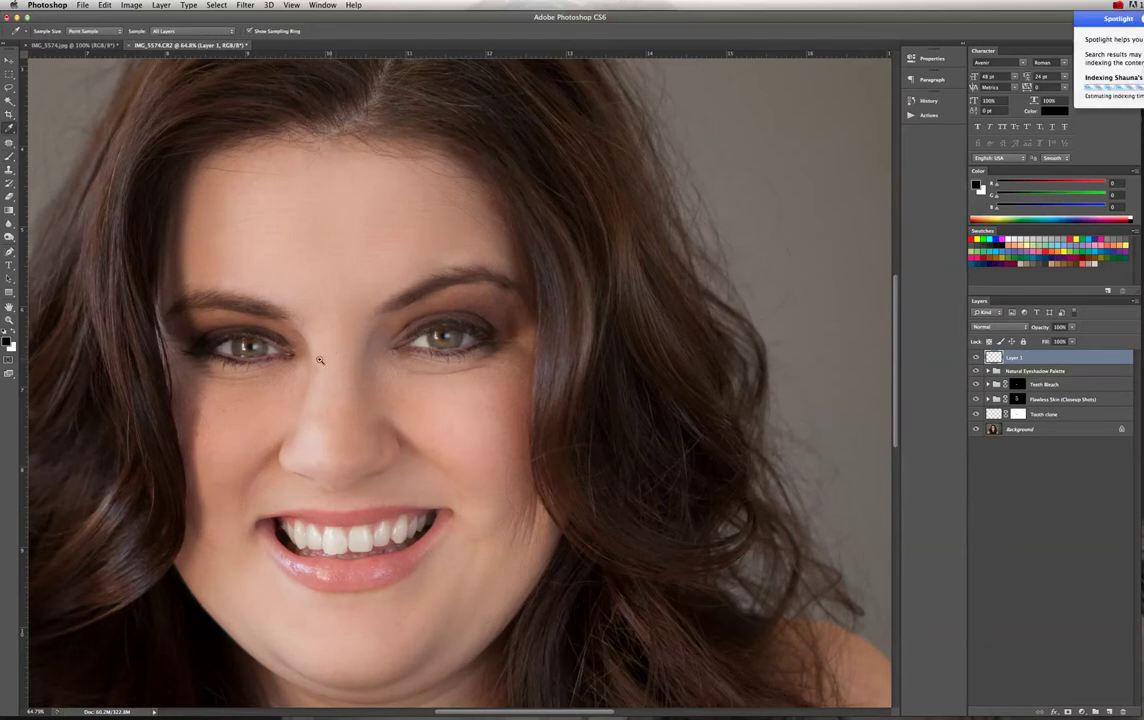
{"action": "left_click_drag", "start_coordinate": [265, 339], "coordinate": [335, 364]}
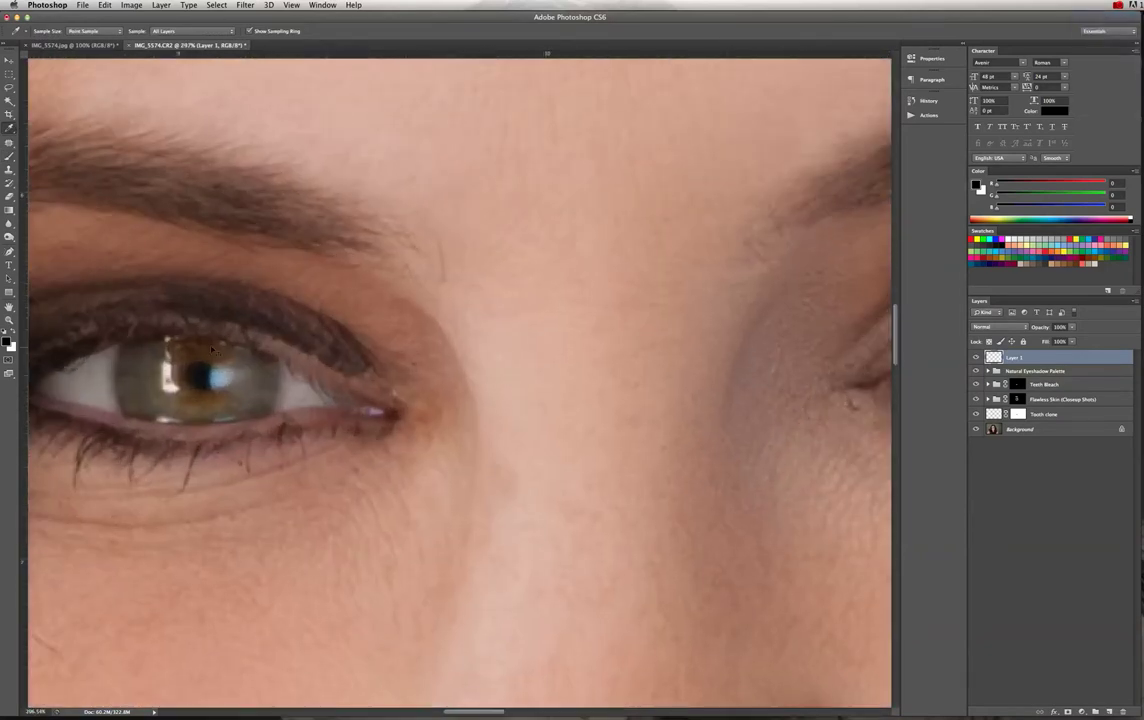
{"action": "left_click", "coordinate": [92, 334]}
Stamp dark brown eyelashes along the upper lid of the eye at the picture's left on the new layer with the eyelash brush.
{"action": "key", "text": "super+0"}
{"action": "scroll", "coordinate": [330, 310], "scroll_direction": "up", "scroll_amount": 3}
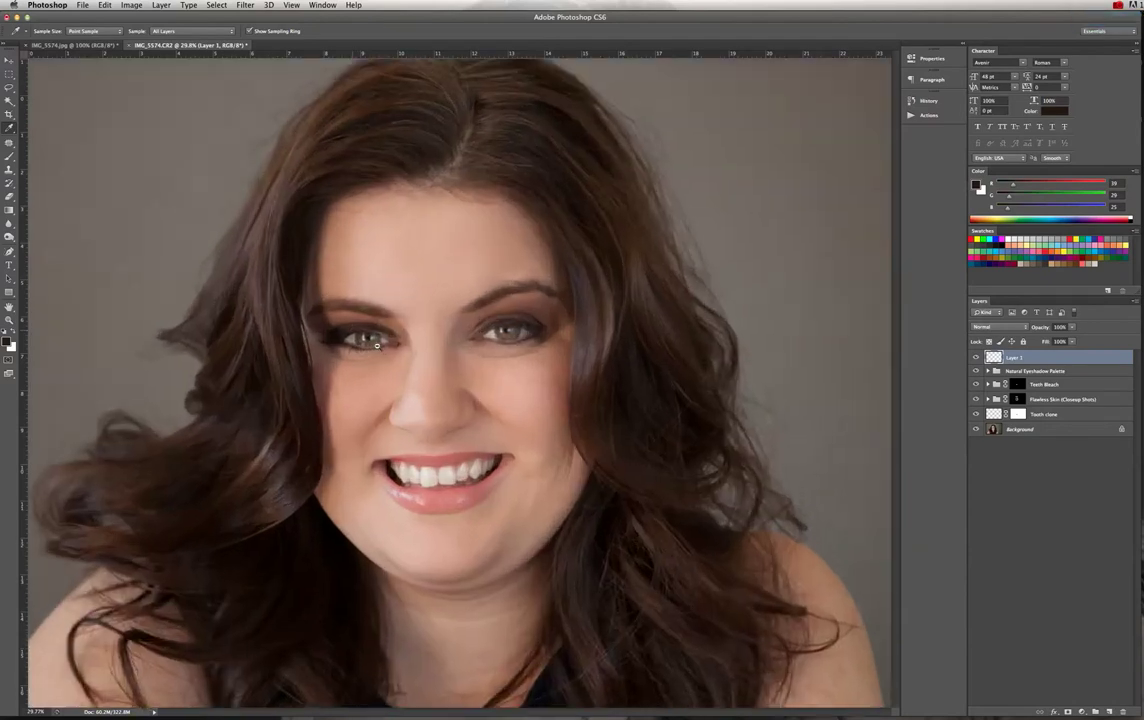
{"action": "scroll", "coordinate": [391, 350], "scroll_direction": "up", "scroll_amount": 4}
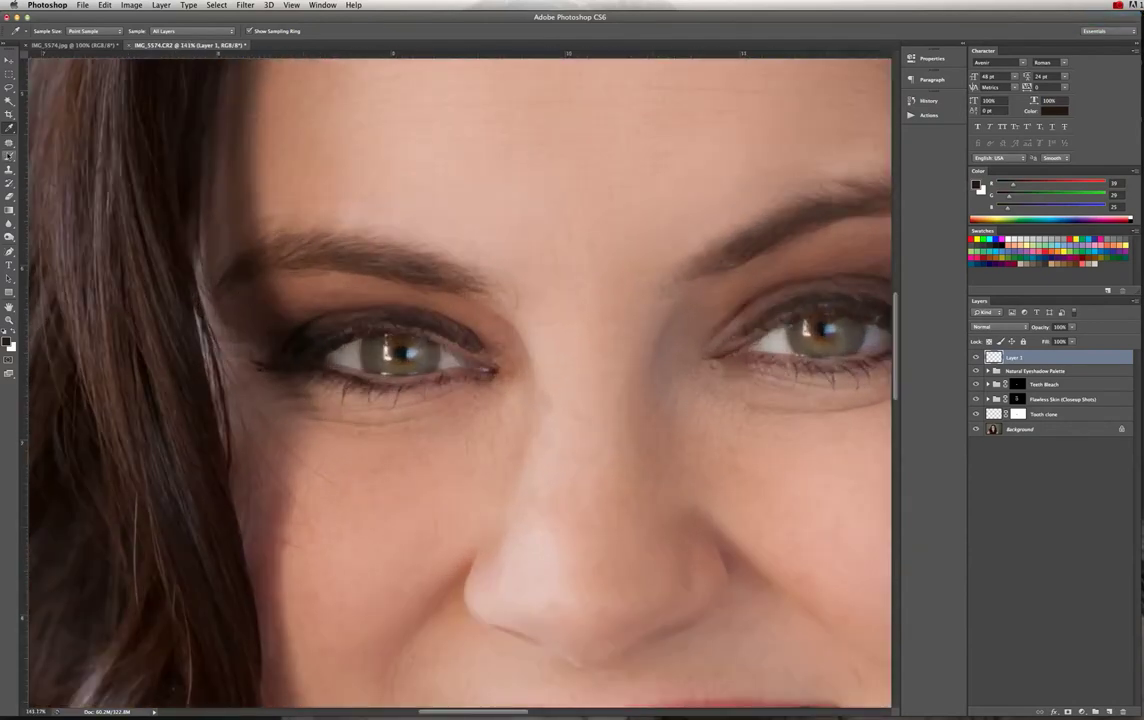
{"action": "left_click", "coordinate": [9, 152]}
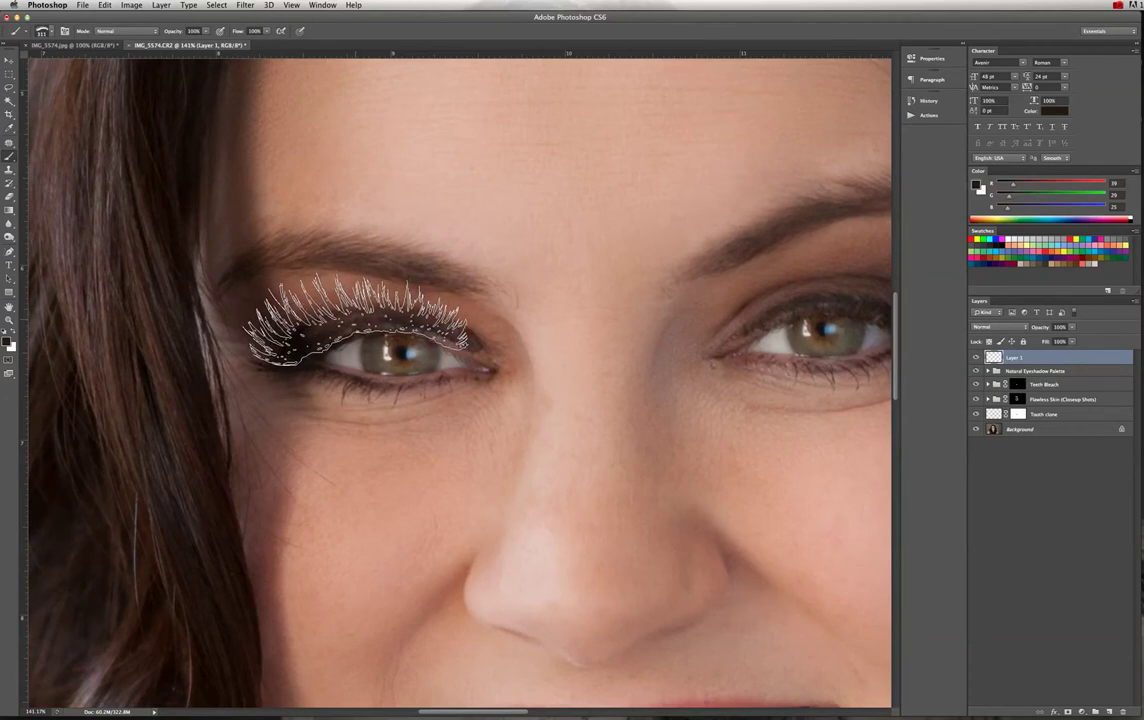
{"action": "left_click", "coordinate": [358, 318]}
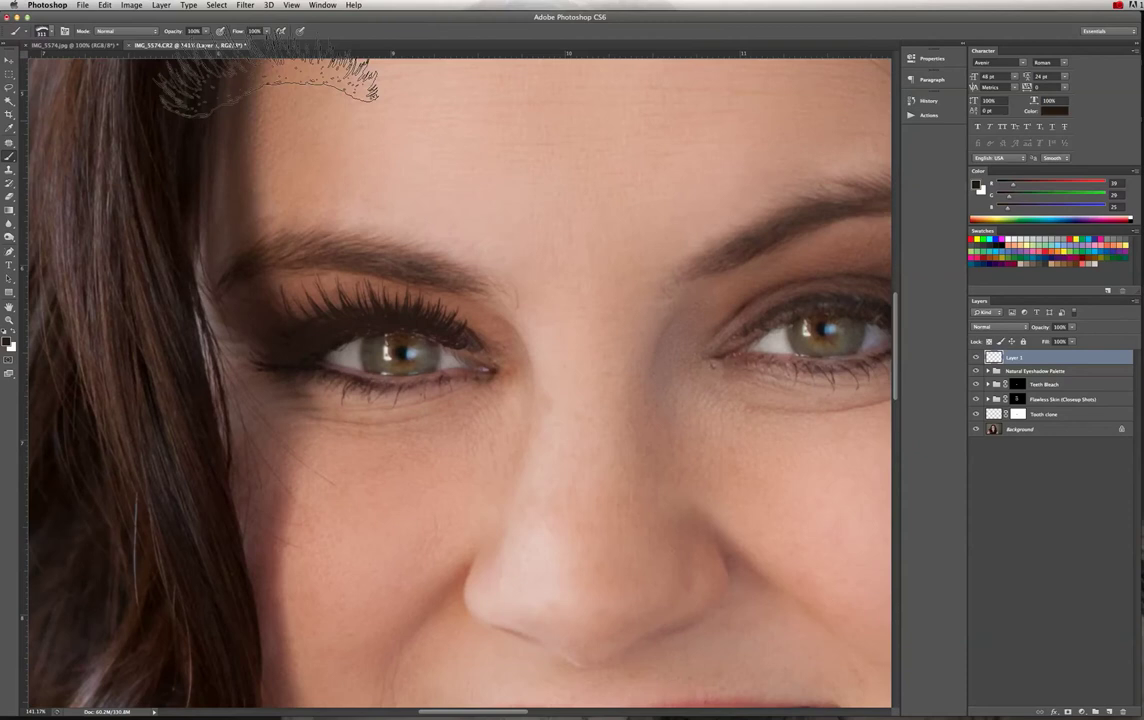
Darken the painted upper lashes on Layer 1 with a Levels adjustment, setting the midtone input to 0.87.
{"action": "left_click", "coordinate": [132, 5]}
{"action": "mouse_move", "coordinate": [170, 37]}
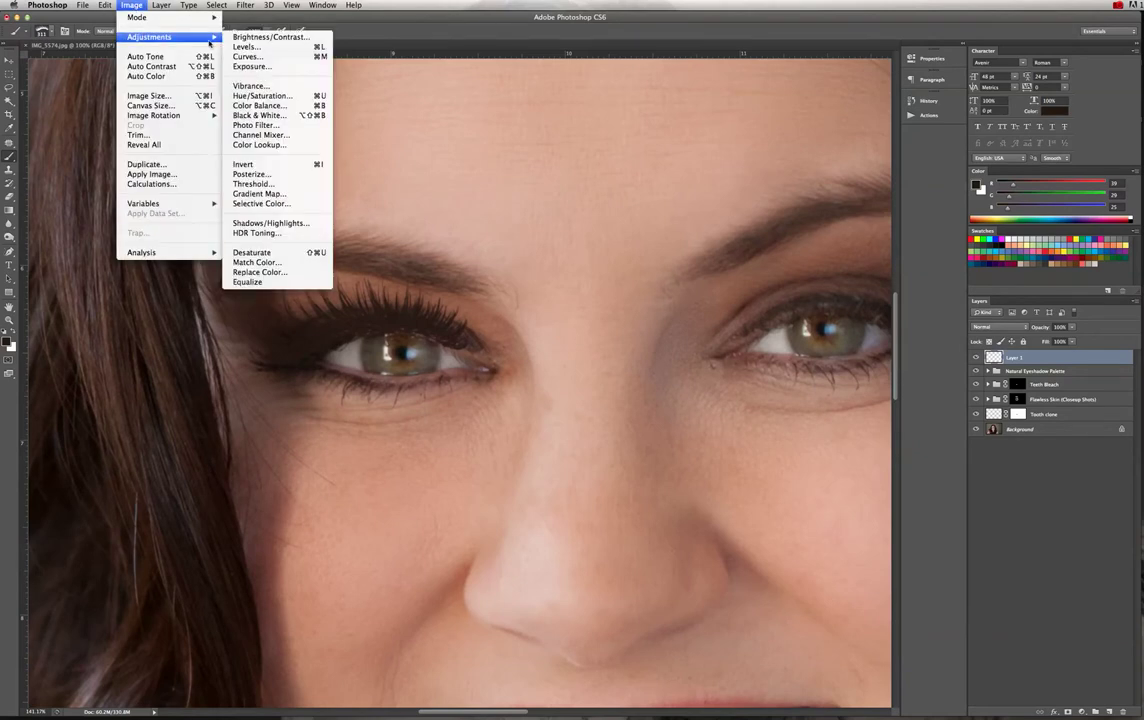
{"action": "left_click", "coordinate": [262, 47]}
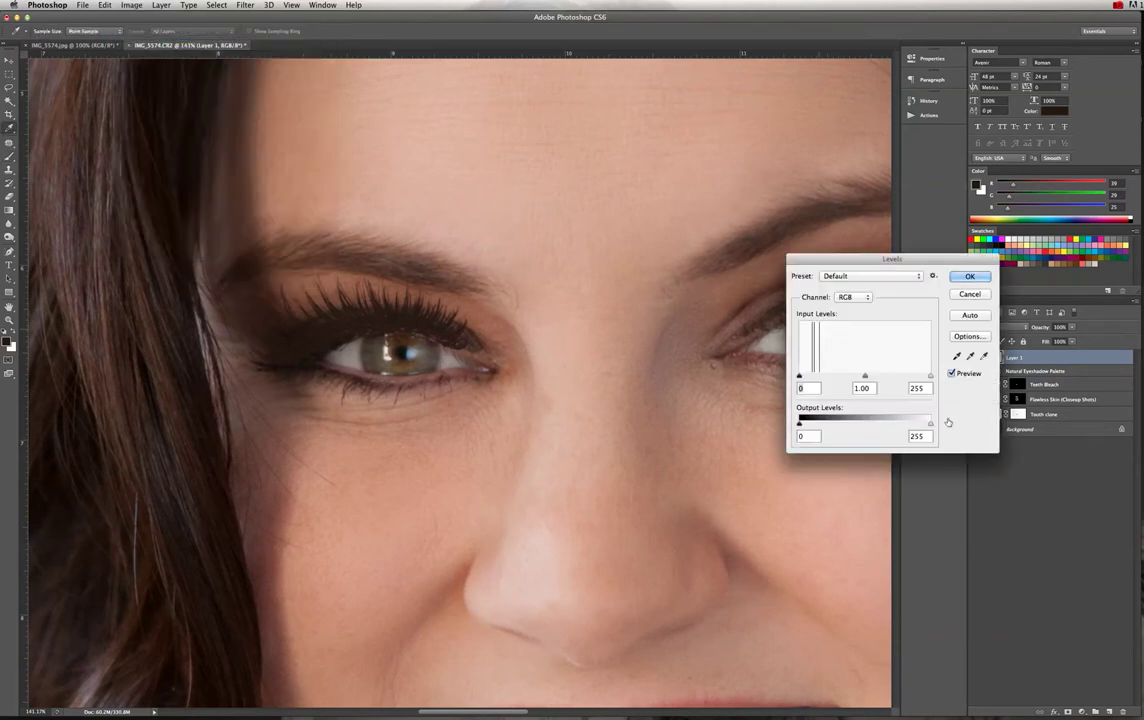
{"action": "left_click_drag", "start_coordinate": [864, 377], "coordinate": [871, 377]}
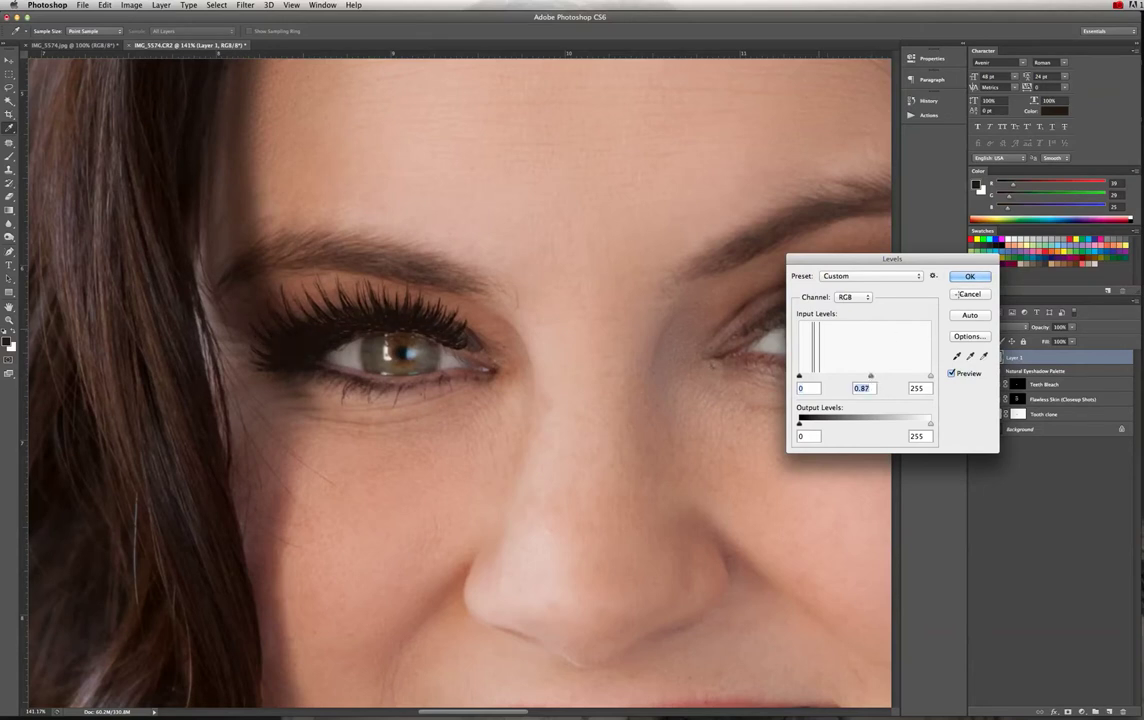
{"action": "left_click", "coordinate": [969, 276]}
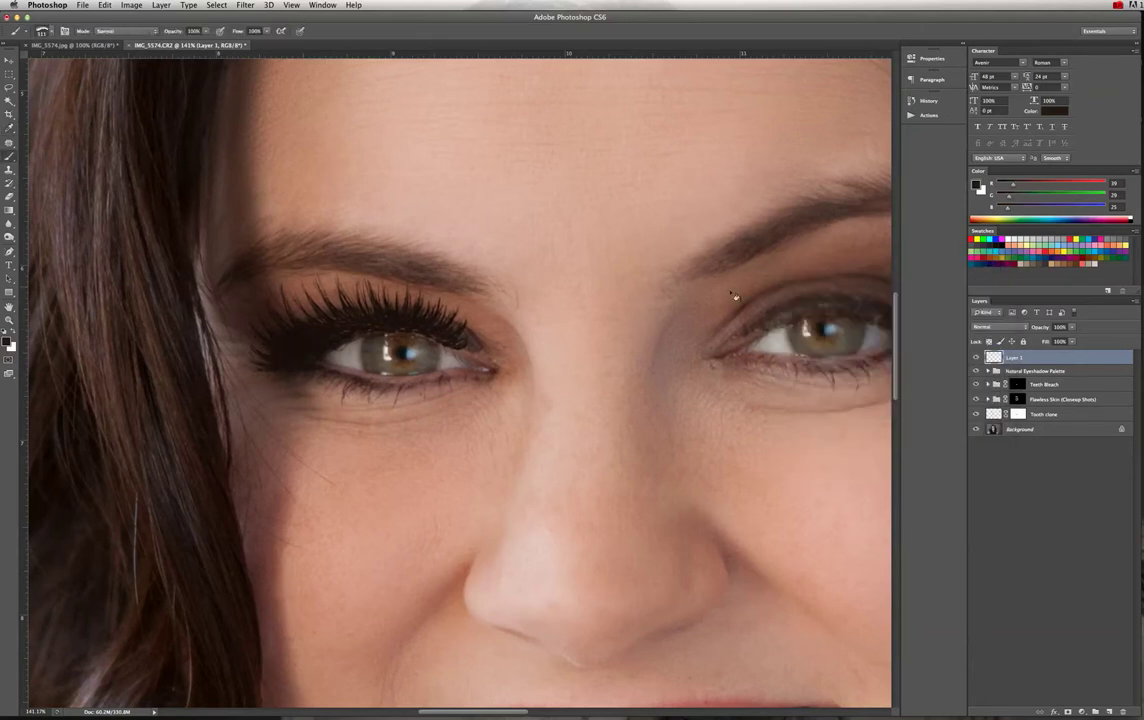
Warp the upper lashes so their base follows the lid's curve and their tips are shorter, and apply the warp.
{"action": "left_click", "coordinate": [9, 57]}
{"action": "left_click", "coordinate": [104, 6]}
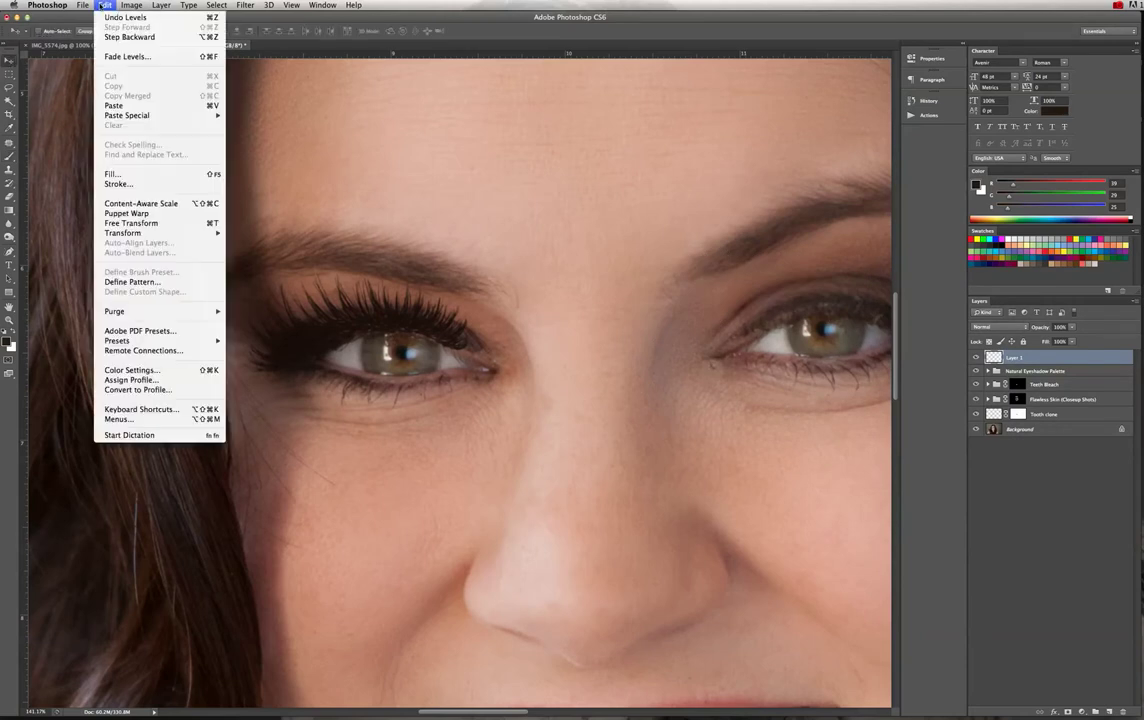
{"action": "mouse_move", "coordinate": [135, 236]}
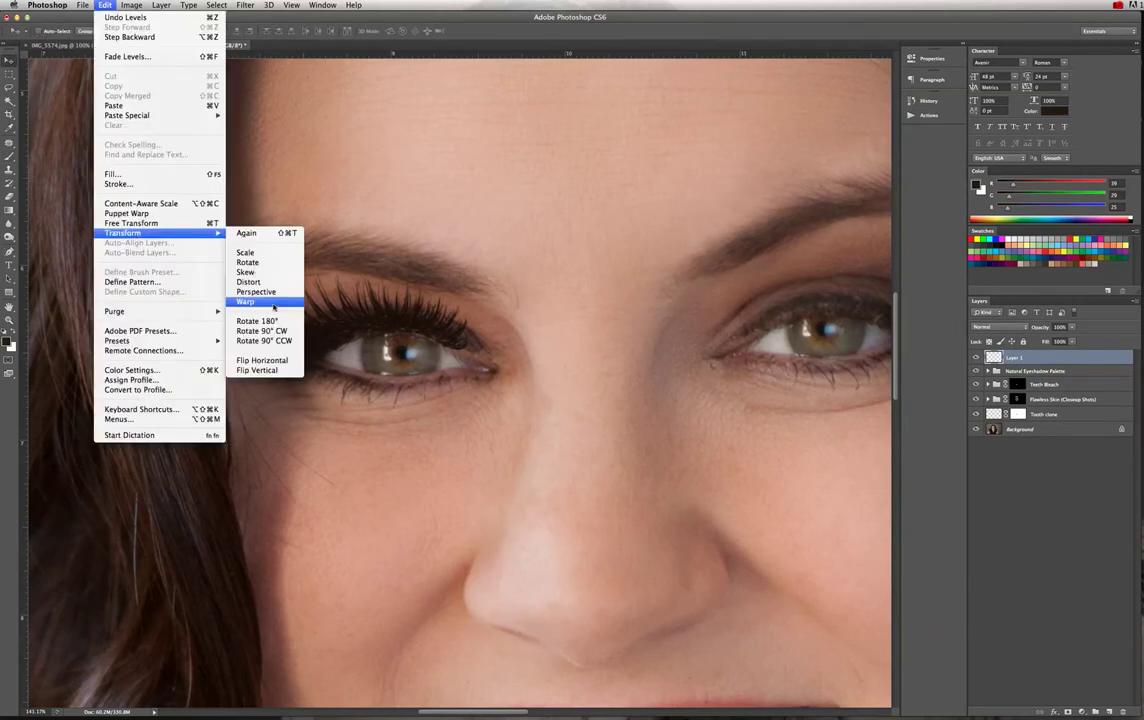
{"action": "left_click", "coordinate": [245, 301]}
{"action": "left_click_drag", "start_coordinate": [469, 366], "coordinate": [477, 372]}
{"action": "left_click_drag", "start_coordinate": [318, 366], "coordinate": [240, 356]}
{"action": "left_click_drag", "start_coordinate": [396, 334], "coordinate": [388, 335]}
{"action": "left_click_drag", "start_coordinate": [478, 374], "coordinate": [481, 378]}
{"action": "left_click_drag", "start_coordinate": [394, 273], "coordinate": [395, 280]}
{"action": "left_click_drag", "start_coordinate": [242, 272], "coordinate": [251, 292]}
{"action": "left_click_drag", "start_coordinate": [317, 273], "coordinate": [320, 289]}
{"action": "left_click_drag", "start_coordinate": [470, 276], "coordinate": [457, 289]}
{"action": "left_click_drag", "start_coordinate": [469, 337], "coordinate": [471, 336]}
{"action": "key", "text": "Return"}
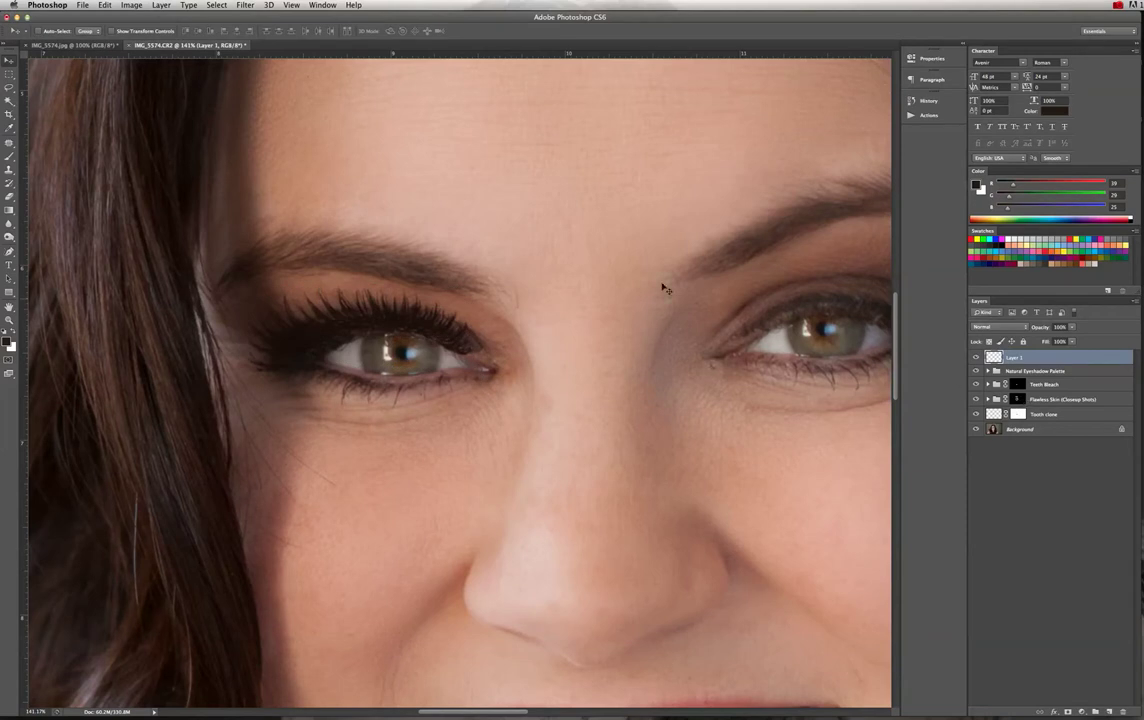
Rotate the upper lashes slightly to match the lid's angle and nudge them onto the lash line.
{"action": "left_click", "coordinate": [105, 4]}
{"action": "mouse_move", "coordinate": [143, 232]}
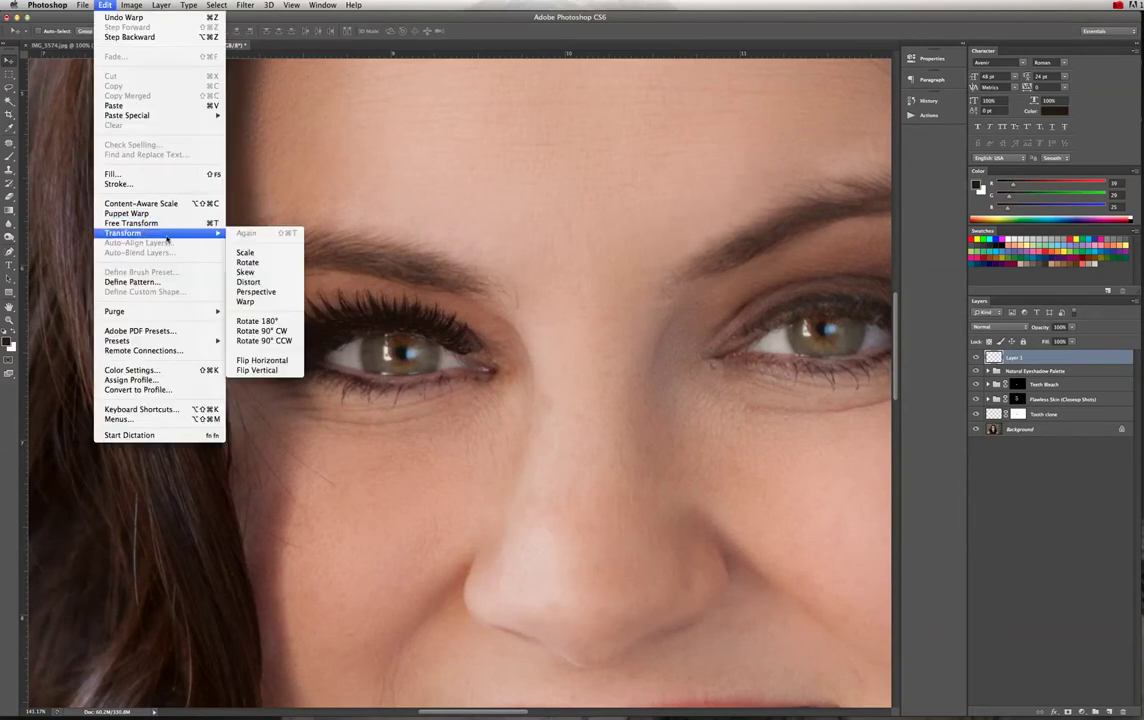
{"action": "left_click", "coordinate": [256, 264]}
{"action": "left_click_drag", "start_coordinate": [490, 360], "coordinate": [490, 360]}
{"action": "key", "text": "Return"}
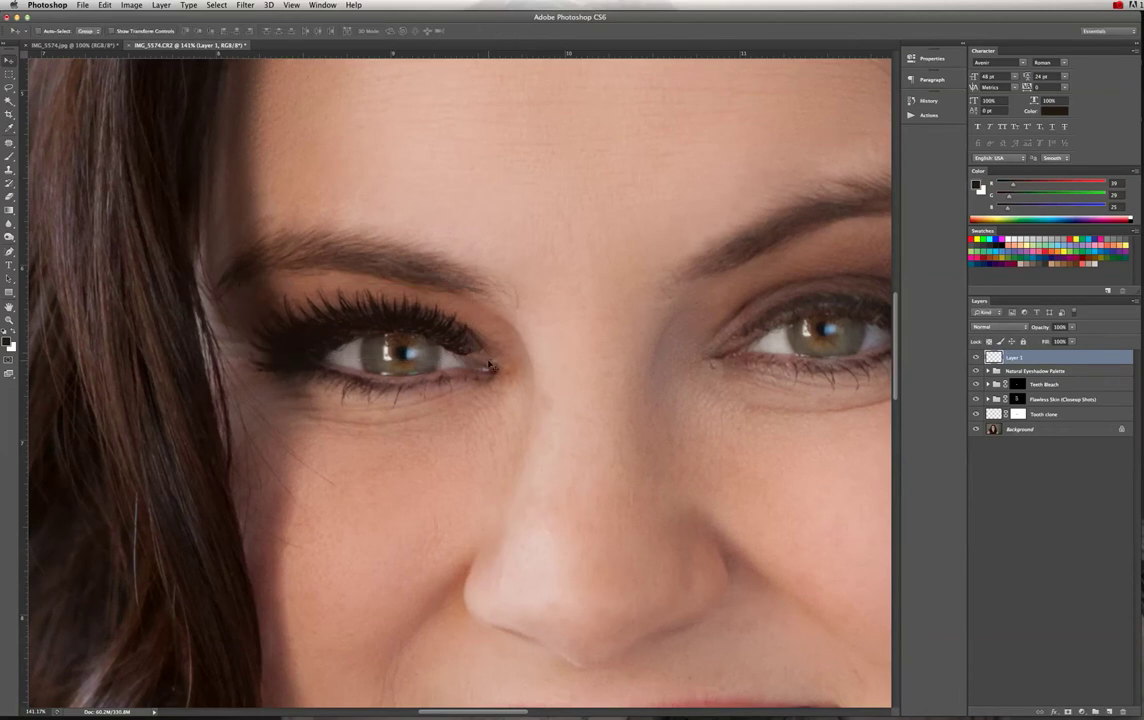
{"action": "mouse_move", "coordinate": [440, 313]}
{"action": "left_mouse_down"}
{"action": "mouse_move", "coordinate": [447, 286]}
{"action": "mouse_move", "coordinate": [446, 320]}
{"action": "left_mouse_up"}
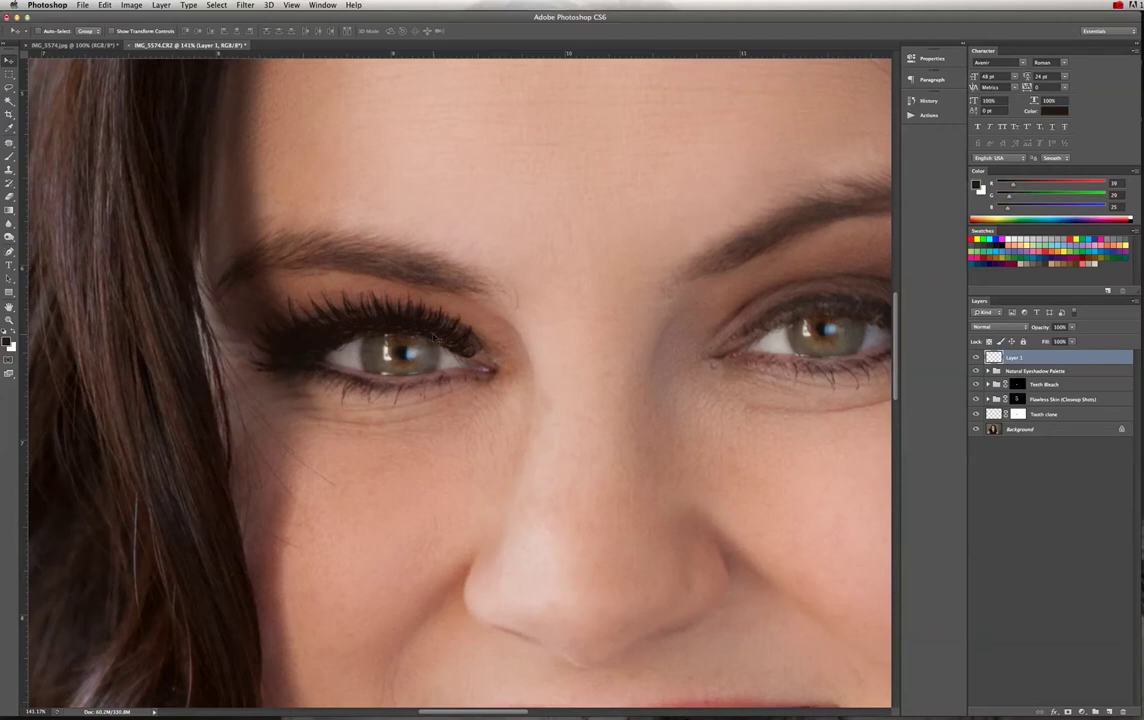
Reduce the upper lash layer's opacity to 74% and fine-tune the lashes' position on the lid.
{"action": "key", "text": "super+0"}
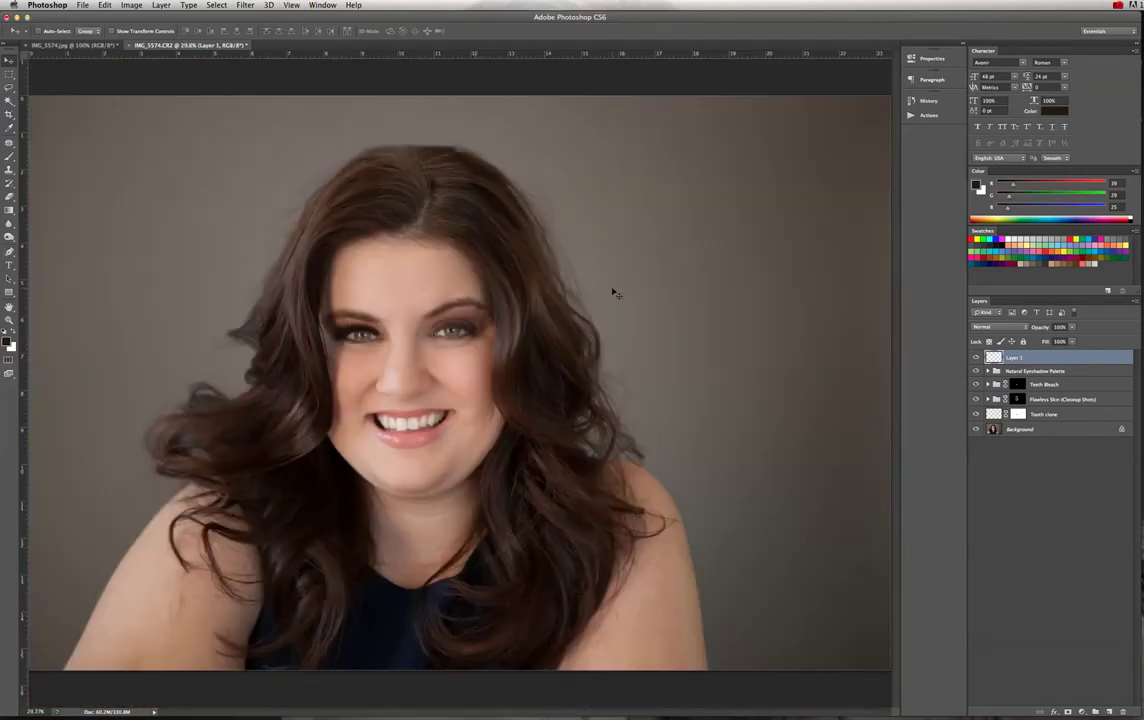
{"action": "left_click", "coordinate": [1072, 328]}
{"action": "left_click_drag", "start_coordinate": [1072, 336], "coordinate": [1054, 341]}
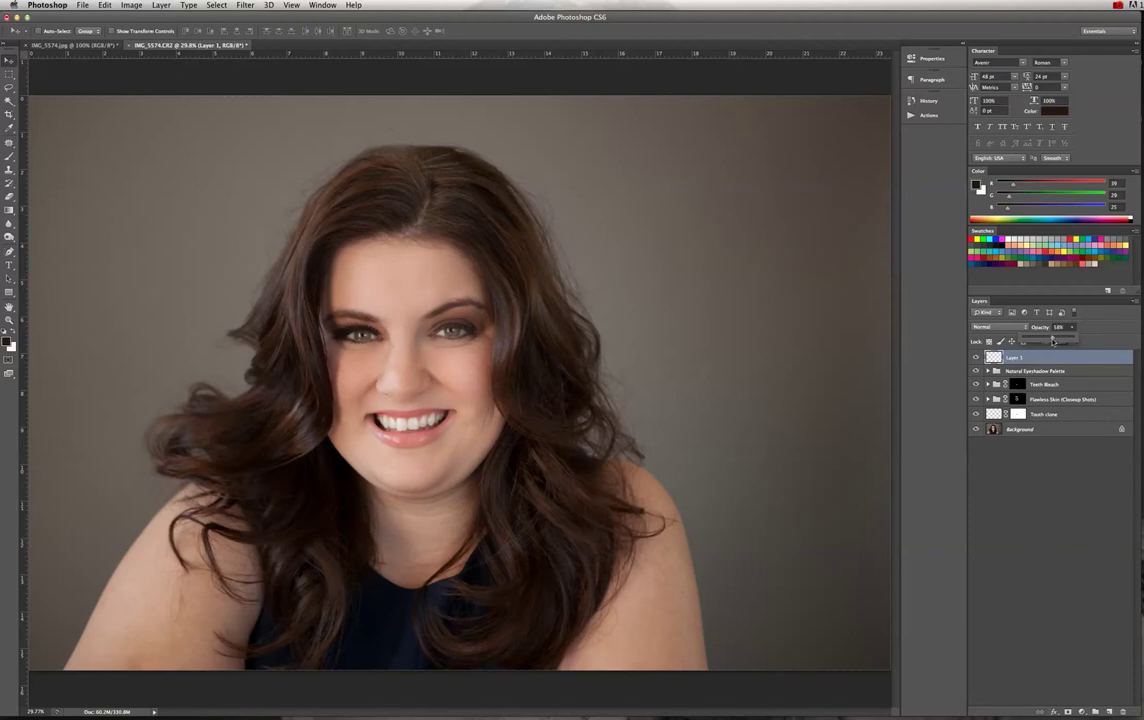
{"action": "left_click_drag", "start_coordinate": [341, 304], "coordinate": [398, 334]}
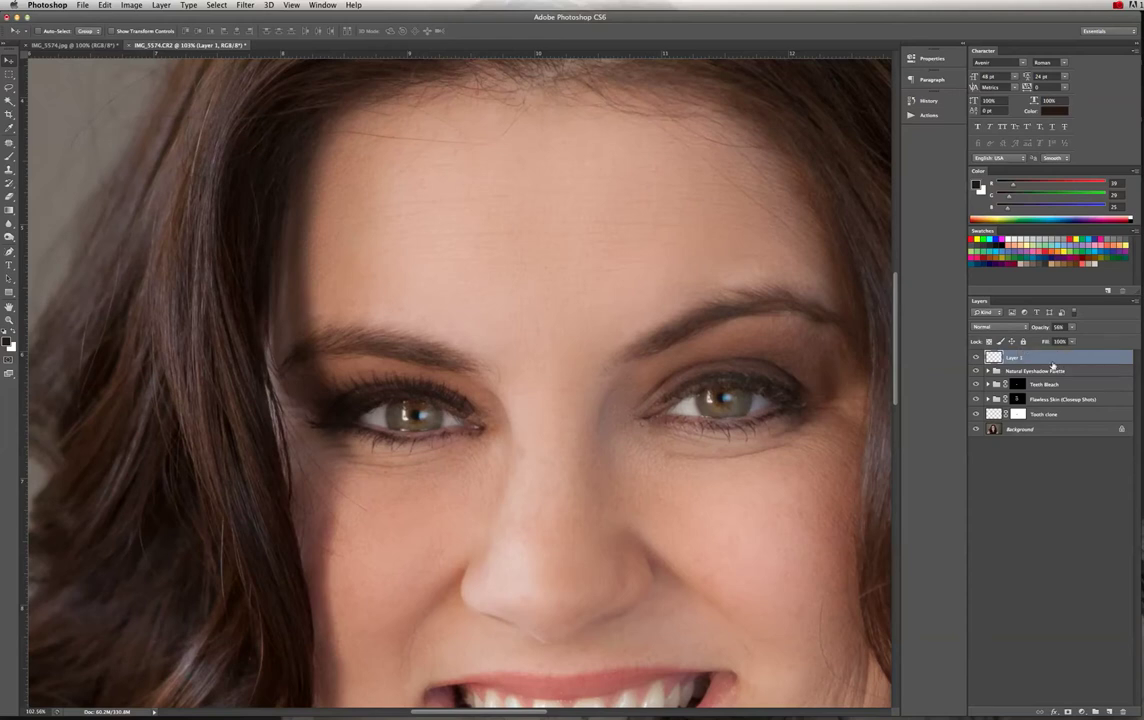
{"action": "mouse_move", "coordinate": [1071, 329]}
{"action": "left_mouse_down"}
{"action": "mouse_move", "coordinate": [1096, 339]}
{"action": "mouse_move", "coordinate": [1082, 339]}
{"action": "left_mouse_up"}
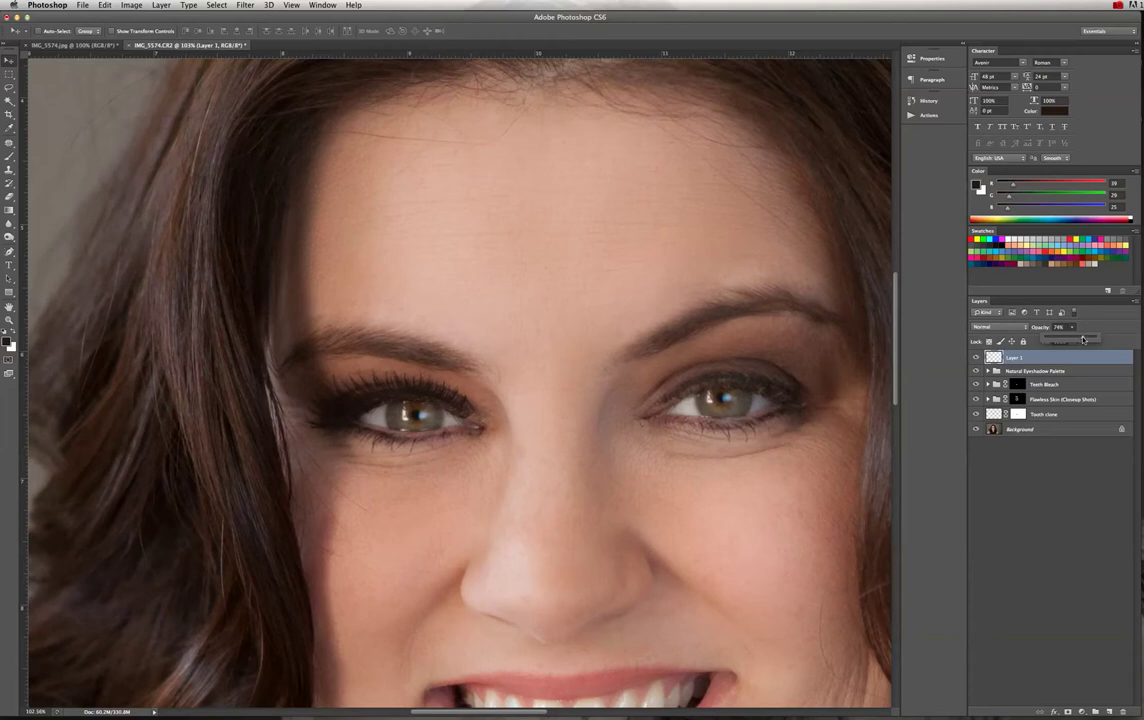
{"action": "left_click_drag", "start_coordinate": [430, 394], "coordinate": [431, 401]}
{"action": "left_click_drag", "start_coordinate": [431, 397], "coordinate": [431, 395]}
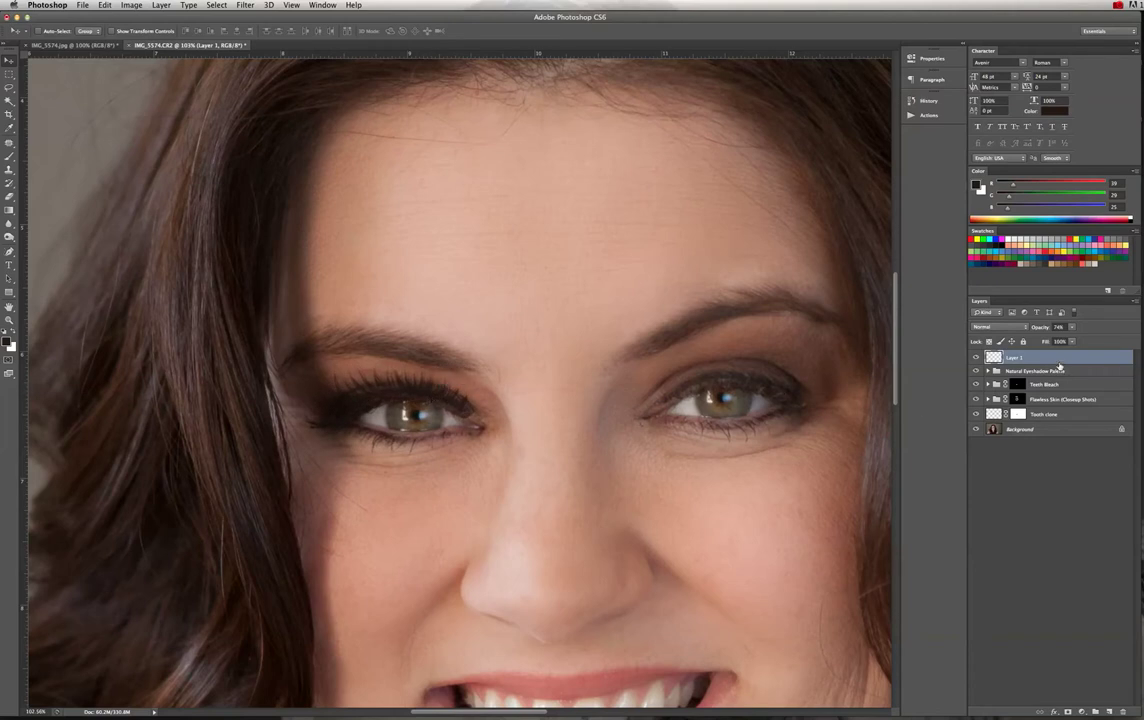
Rename the upper lash layer as Left Eyelash and add a new empty layer above it.
{"action": "double_click", "coordinate": [1014, 357]}
{"action": "type", "text": "Laft Eyelash"}
{"action": "key", "text": "Return"}
{"action": "key", "text": "super+alt+shift+n"}
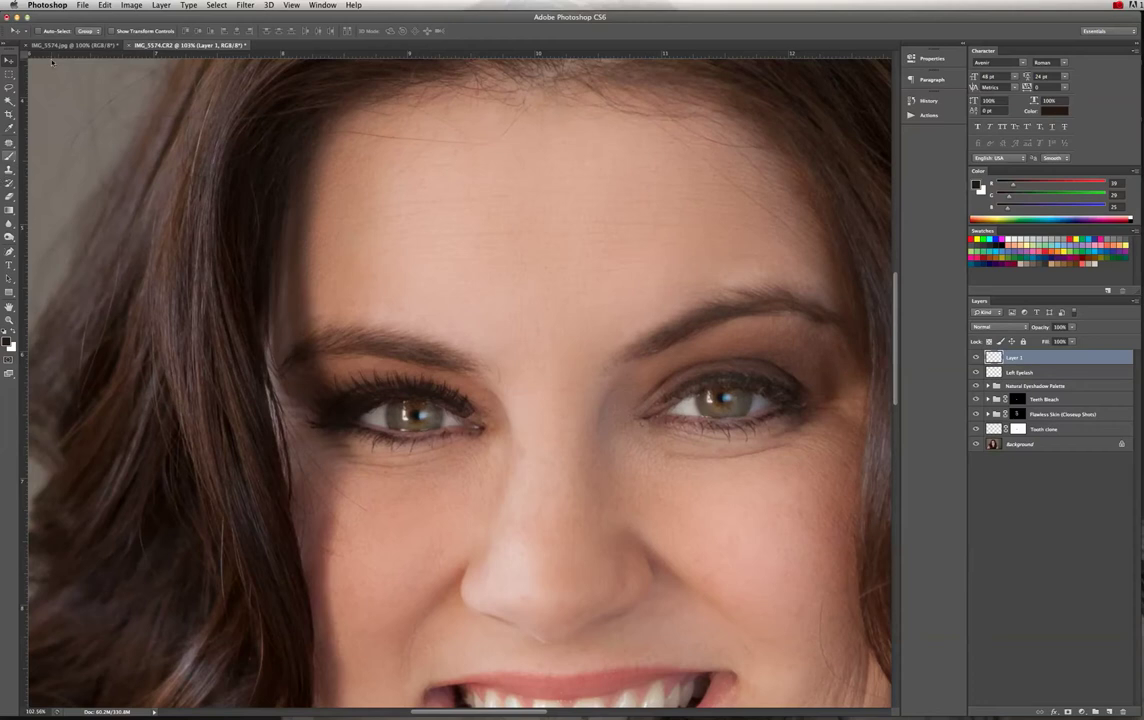
Stamp lower lashes under the left-hand eye on the new layer, using the 1803 px lower-lash brush resized to 258 px.
{"action": "left_click", "coordinate": [9, 156]}
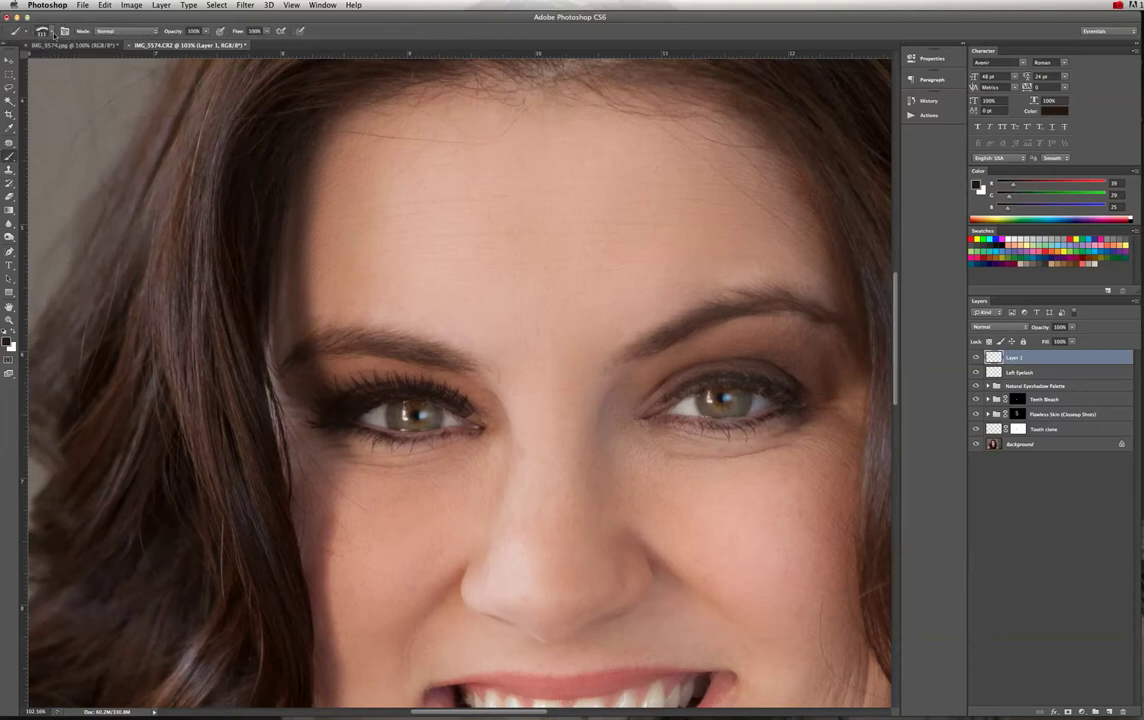
{"action": "left_click", "coordinate": [44, 33]}
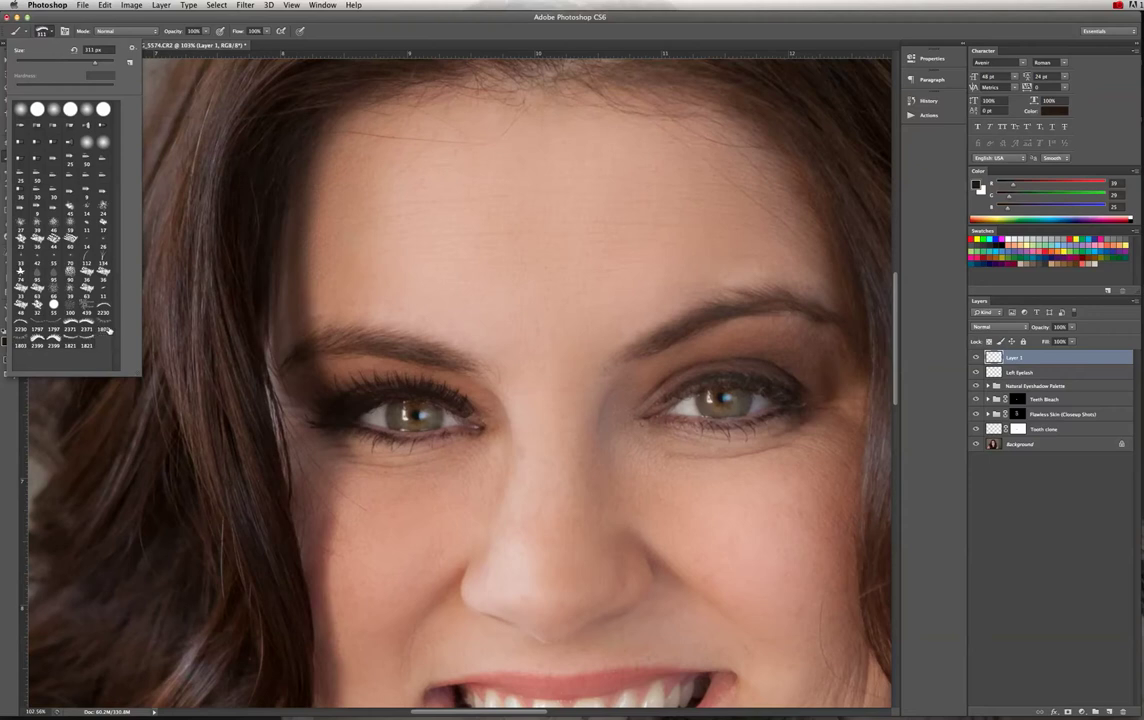
{"action": "left_click", "coordinate": [107, 326]}
{"action": "left_click_drag", "start_coordinate": [107, 63], "coordinate": [68, 63]}
{"action": "left_click", "coordinate": [87, 63]}
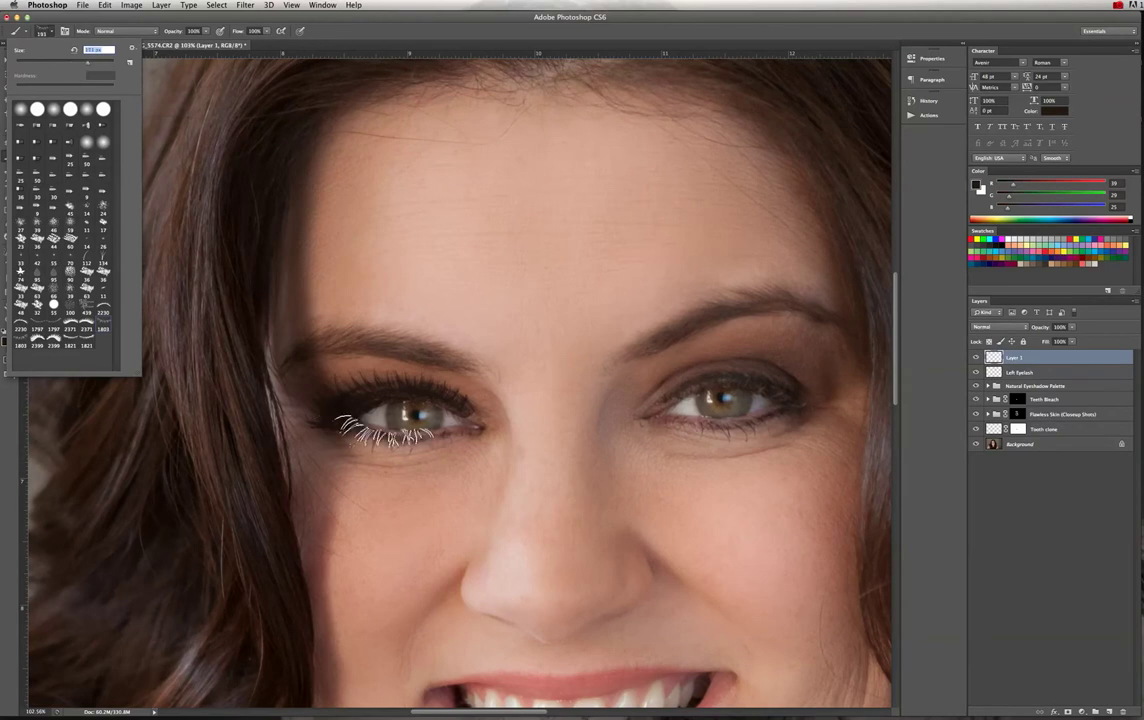
{"action": "left_click_drag", "start_coordinate": [96, 66], "coordinate": [97, 66]}
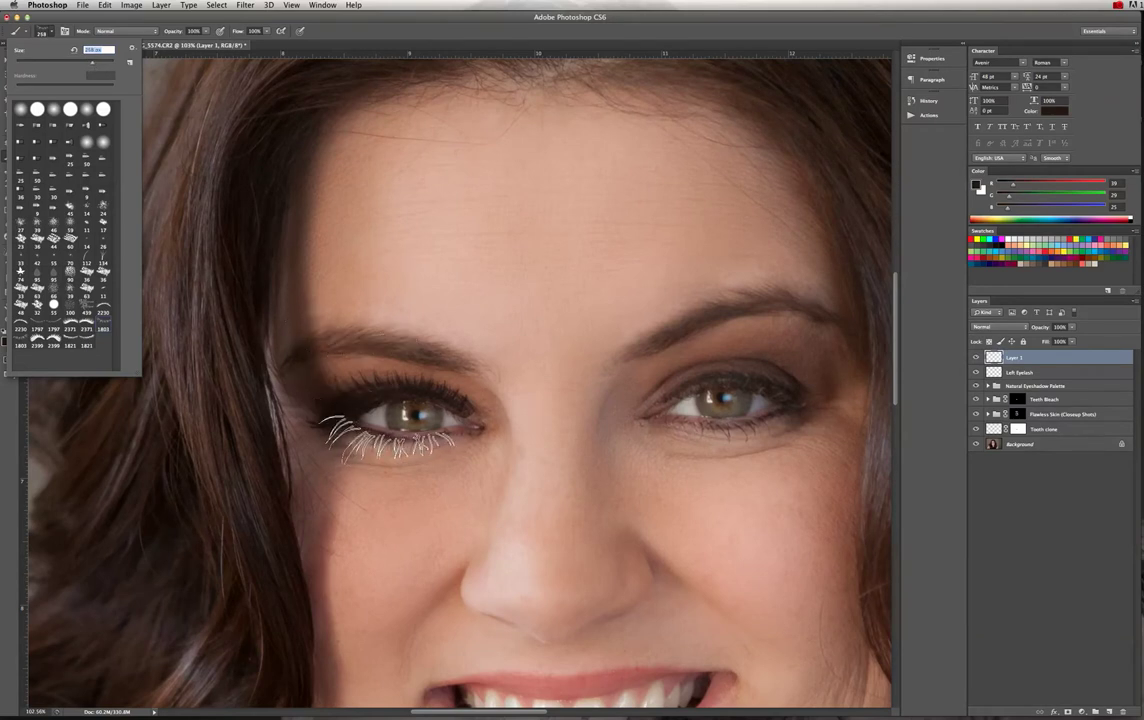
{"action": "left_click", "coordinate": [401, 436]}
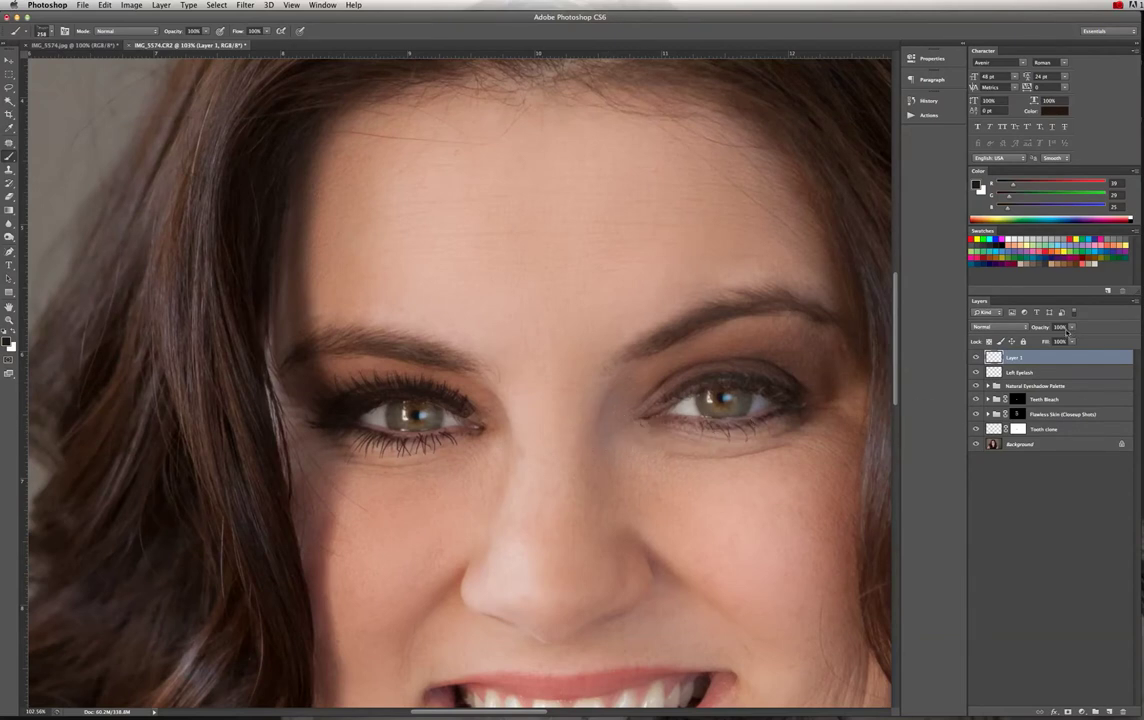
Rotate the lower lashes by about 0.46° and shift them toward the inner corner along the lower lid.
{"action": "left_click", "coordinate": [9, 61]}
{"action": "left_click", "coordinate": [104, 5]}
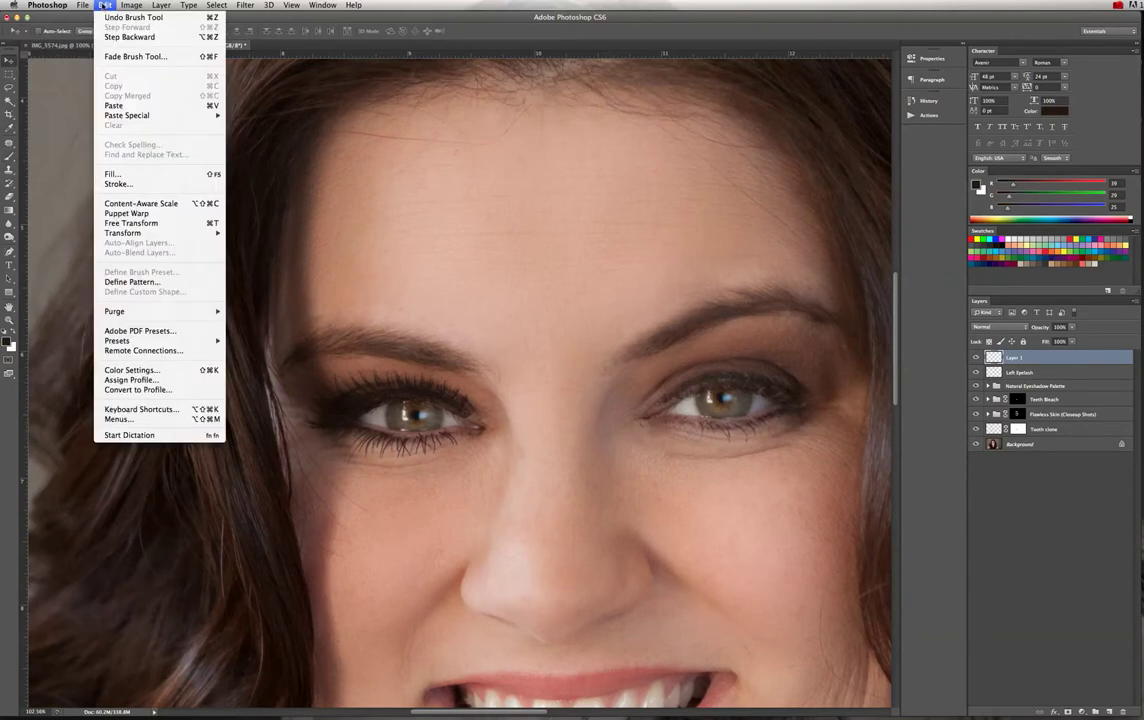
{"action": "mouse_move", "coordinate": [146, 232]}
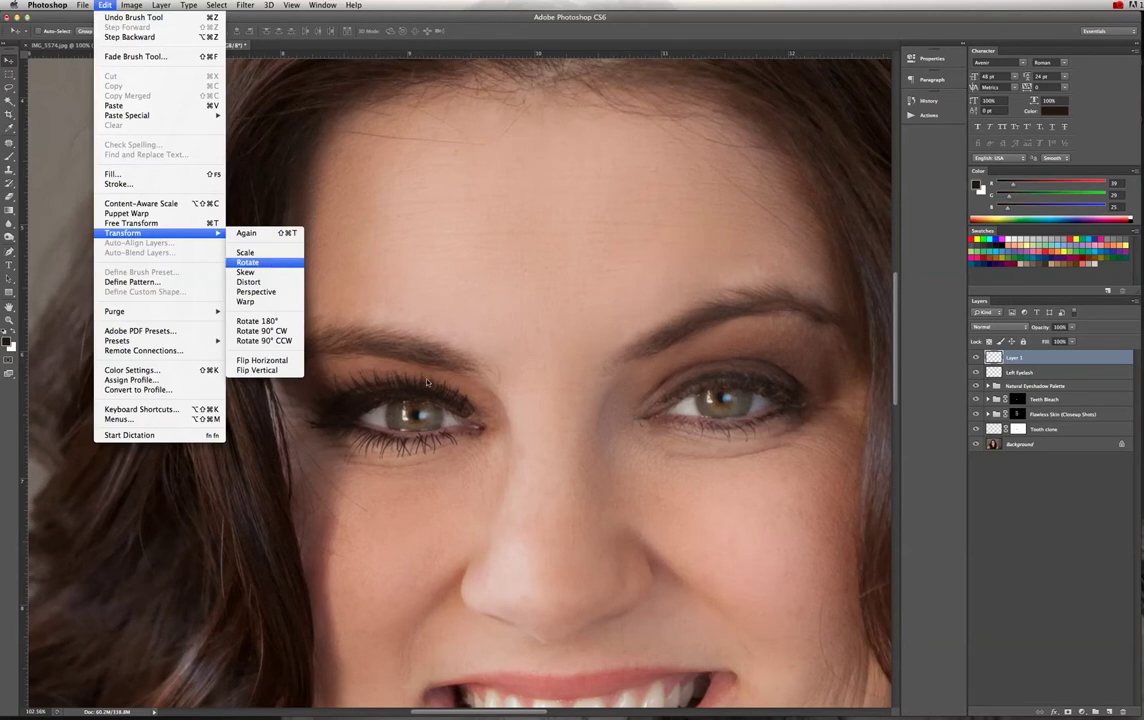
{"action": "left_click", "coordinate": [248, 263]}
{"action": "scroll", "coordinate": [488, 411], "scroll_direction": "up", "scroll_amount": 5}
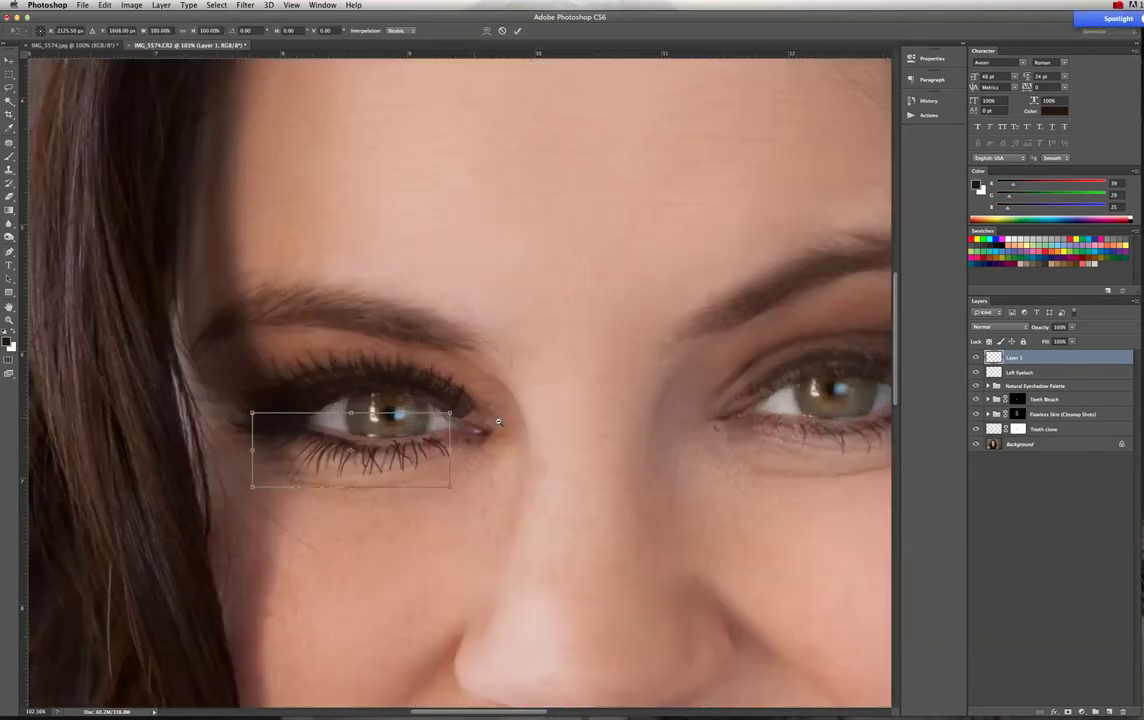
{"action": "mouse_move", "coordinate": [437, 468]}
{"action": "left_mouse_down"}
{"action": "mouse_move", "coordinate": [462, 446]}
{"action": "mouse_move", "coordinate": [456, 455]}
{"action": "left_mouse_up"}
{"action": "left_click_drag", "start_coordinate": [377, 477], "coordinate": [386, 474]}
Warp the lower lashes to follow the curve of the lower lid and apply the transformation.
{"action": "left_click", "coordinate": [104, 6]}
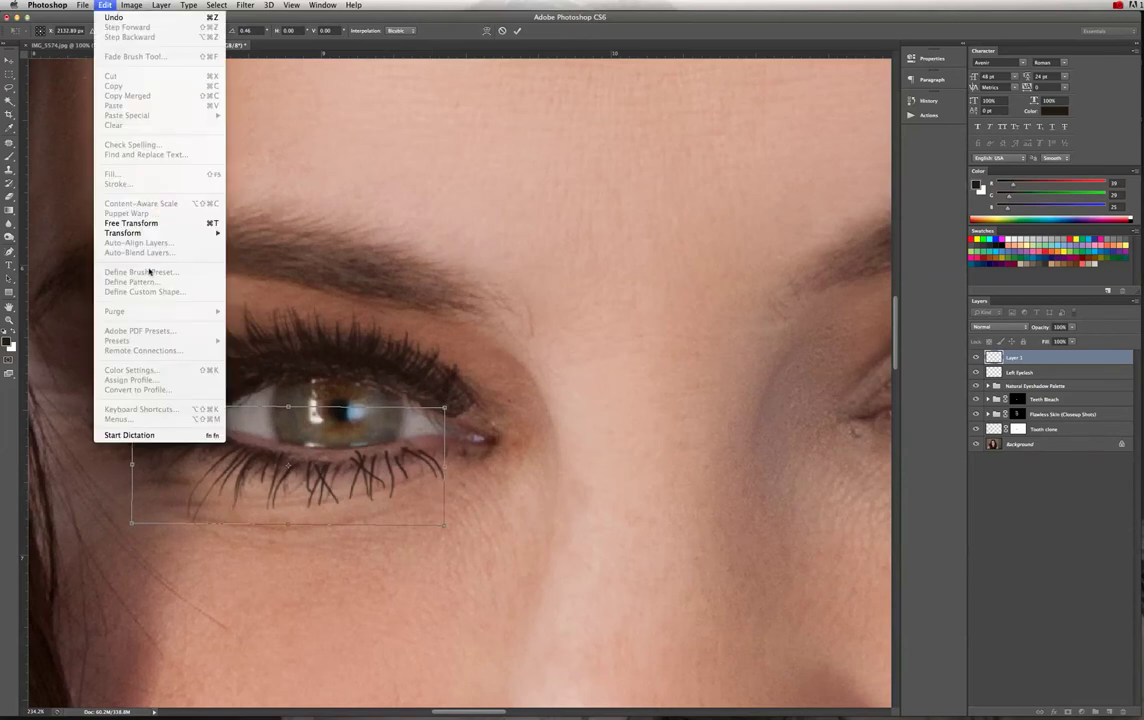
{"action": "mouse_move", "coordinate": [147, 237]}
{"action": "left_click", "coordinate": [246, 301]}
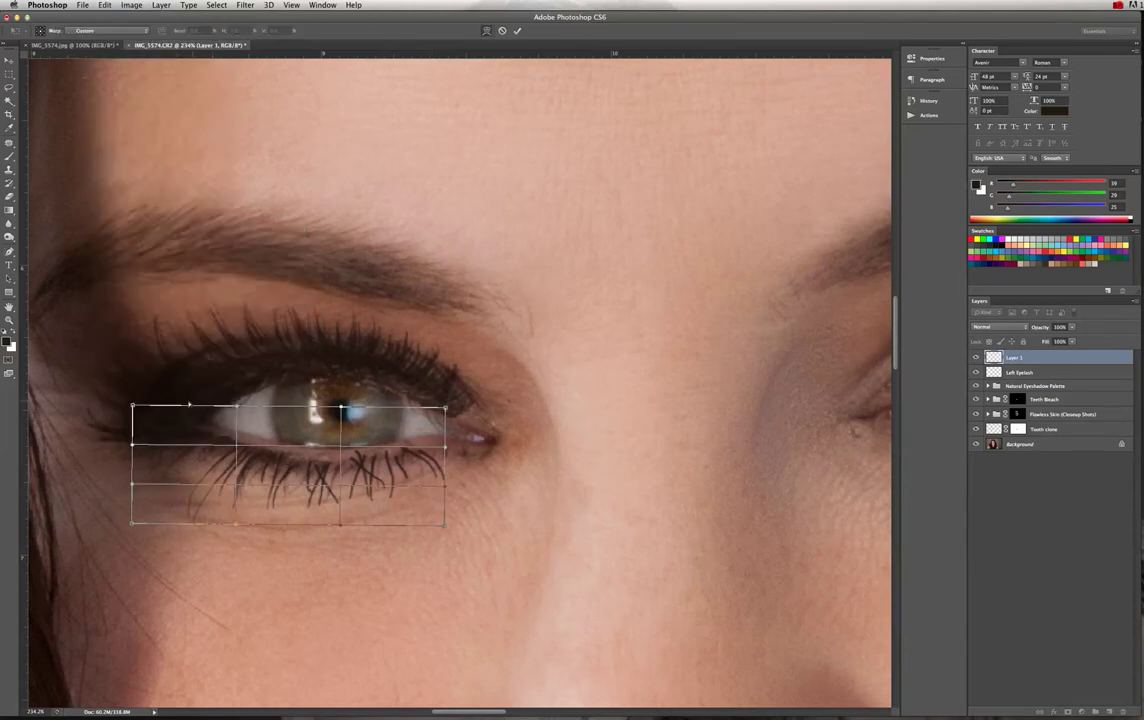
{"action": "left_click_drag", "start_coordinate": [135, 405], "coordinate": [128, 416]}
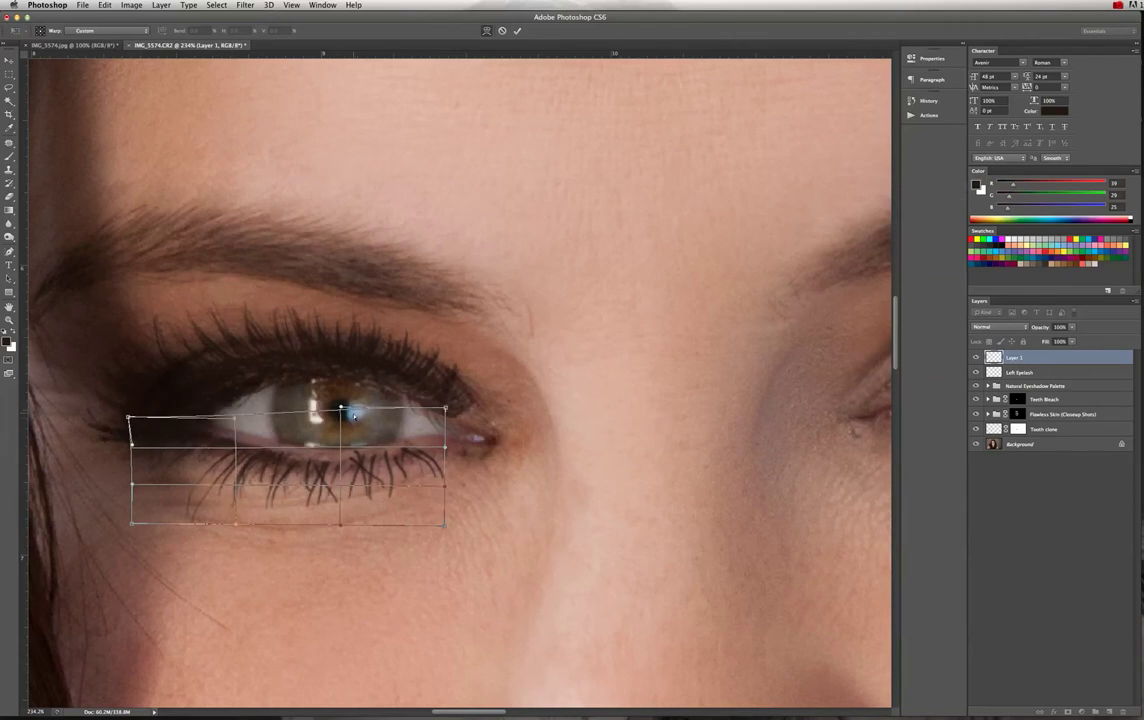
{"action": "left_click_drag", "start_coordinate": [348, 419], "coordinate": [351, 443]}
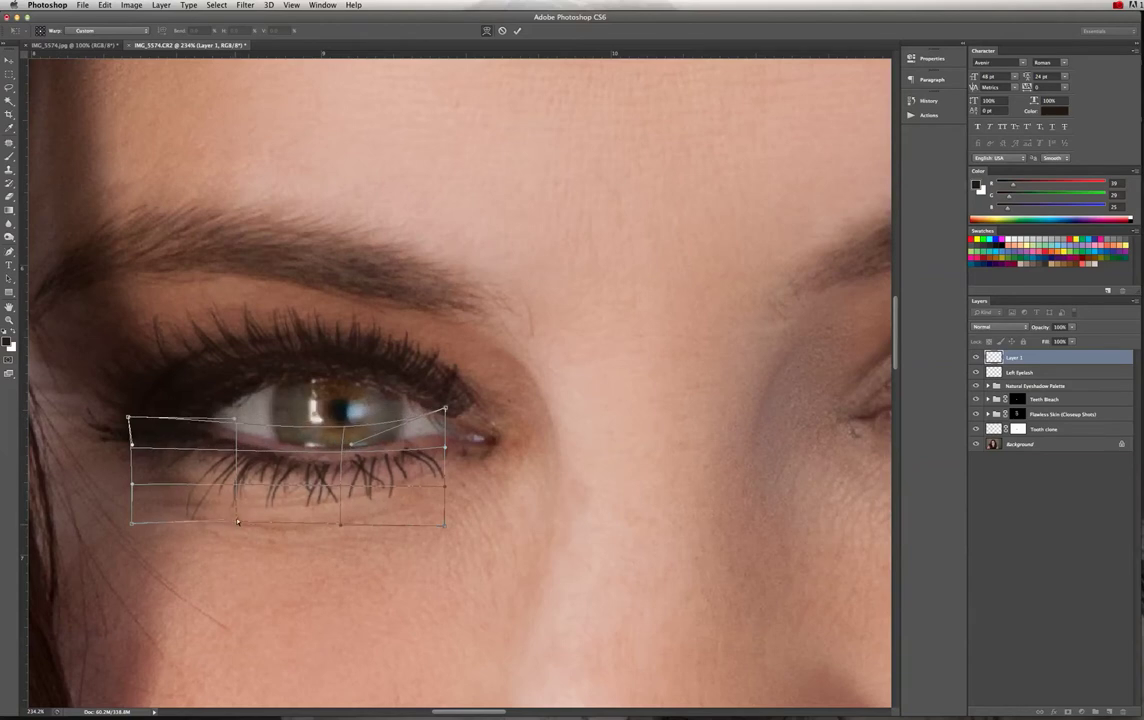
{"action": "left_click_drag", "start_coordinate": [130, 524], "coordinate": [145, 491]}
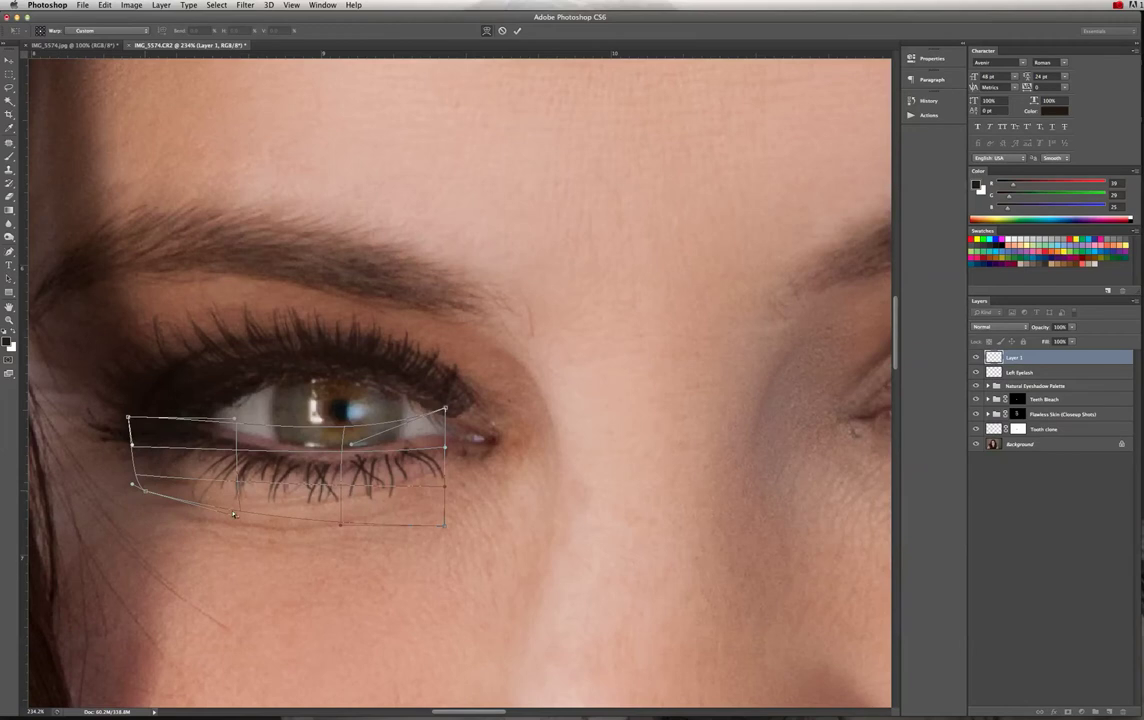
{"action": "left_click_drag", "start_coordinate": [448, 533], "coordinate": [445, 466]}
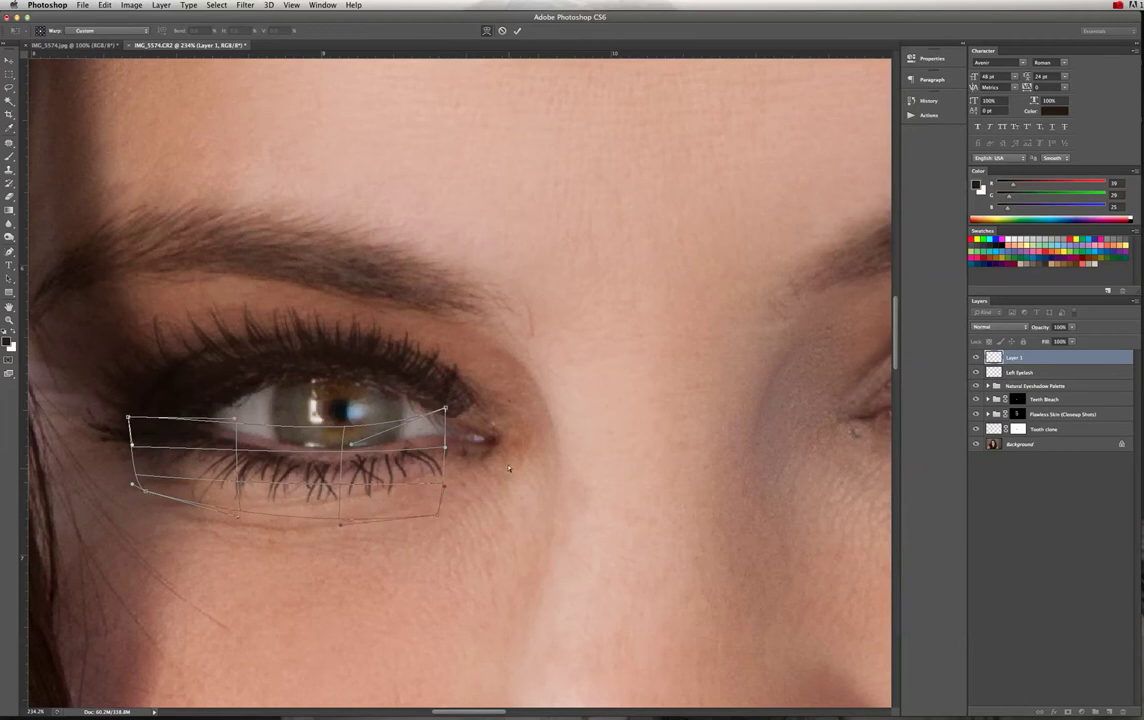
{"action": "key", "text": "Return"}
Set the lower lash layer's opacity to 75% and view the whole portrait.
{"action": "key", "text": "7"}
{"action": "key", "text": "5"}
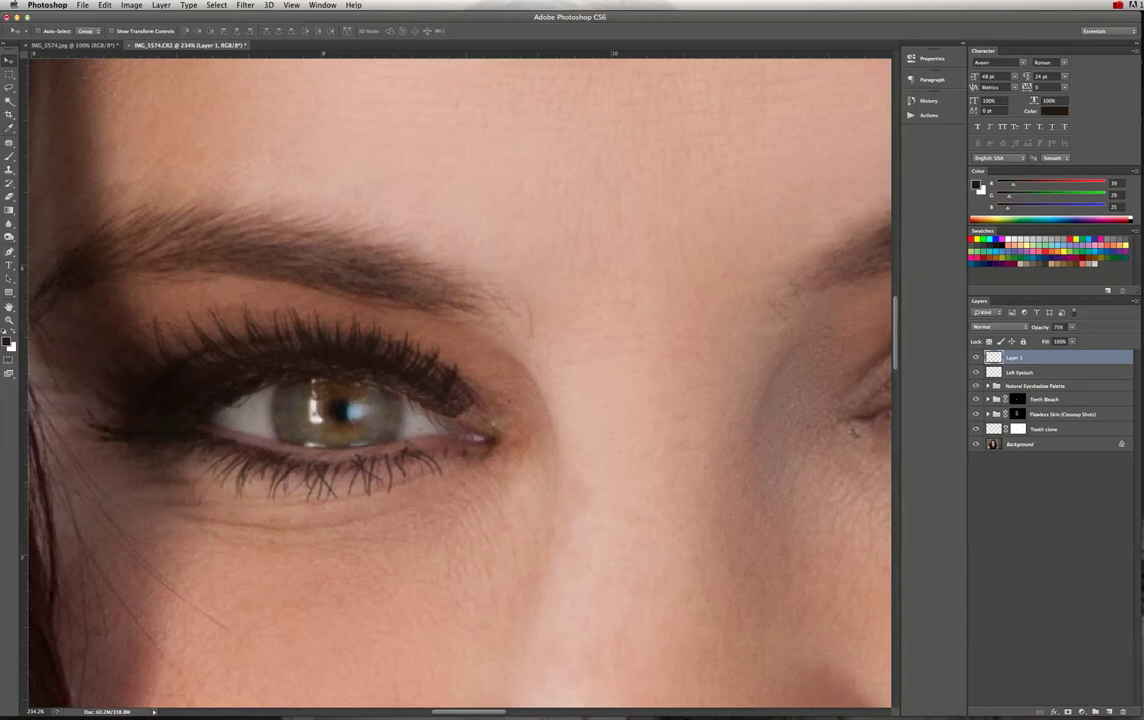
{"action": "key", "text": "super+0"}
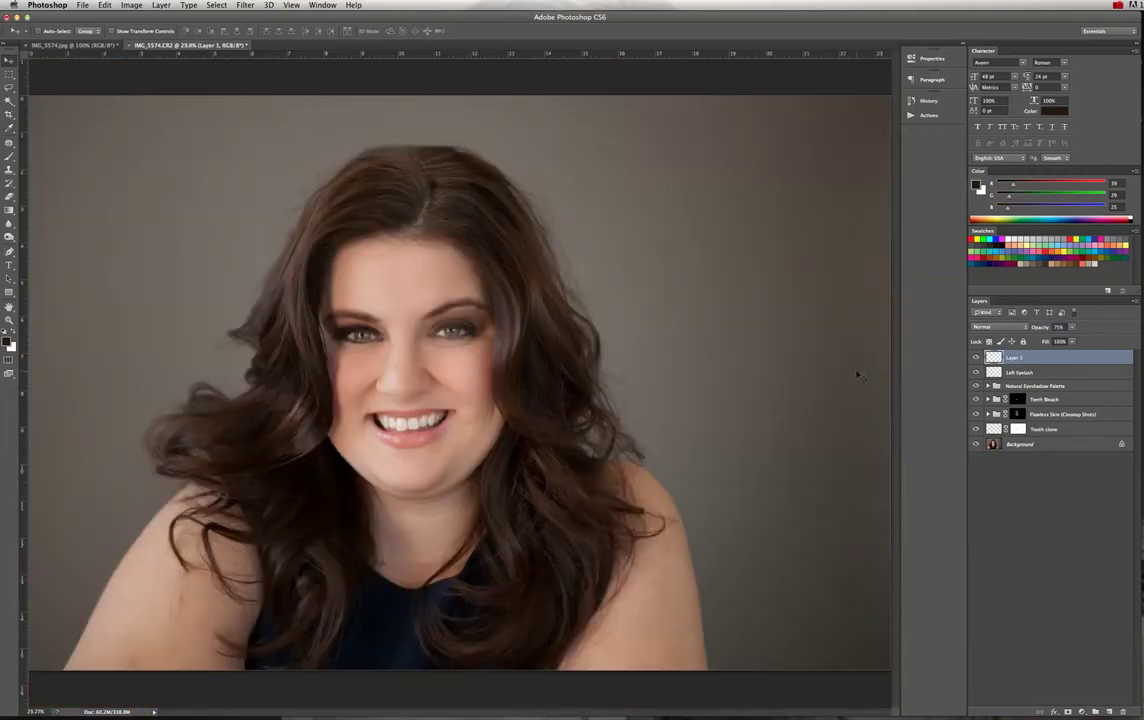
Clone nearby skin over the discoloured inner corner of the left-hand eye on the Background layer with the Clone Stamp.
{"action": "key", "text": "super+space"}
{"action": "left_click_drag", "start_coordinate": [387, 335], "coordinate": [460, 375]}
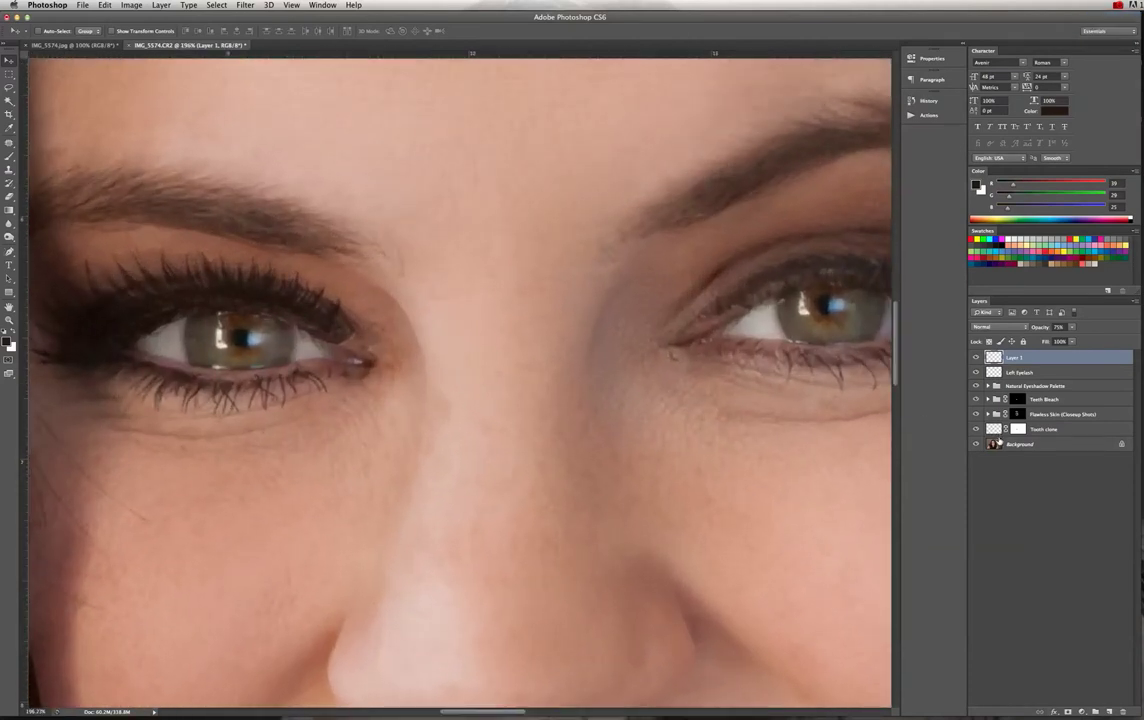
{"action": "left_click", "coordinate": [452, 387], "text": "super"}
{"action": "key", "text": "s"}
{"action": "left_click", "coordinate": [360, 387], "text": "alt"}
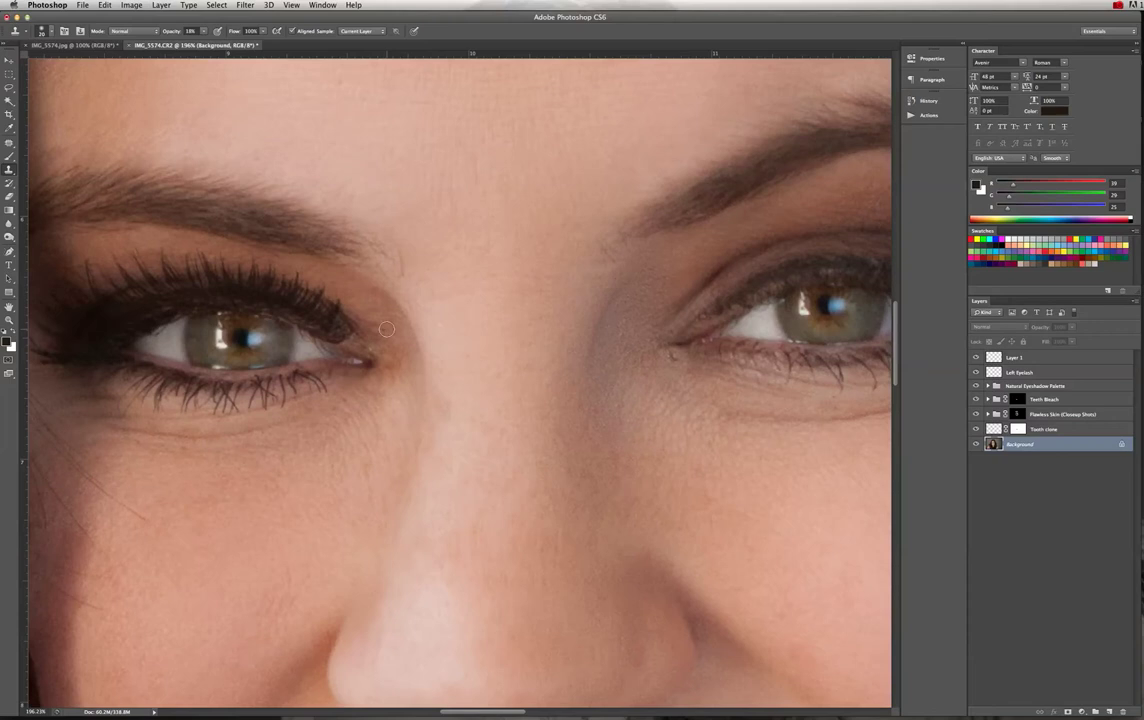
{"action": "left_click", "coordinate": [404, 380], "text": "alt"}
{"action": "left_click_drag", "start_coordinate": [394, 363], "coordinate": [400, 355]}
{"action": "key", "text": "super+0"}
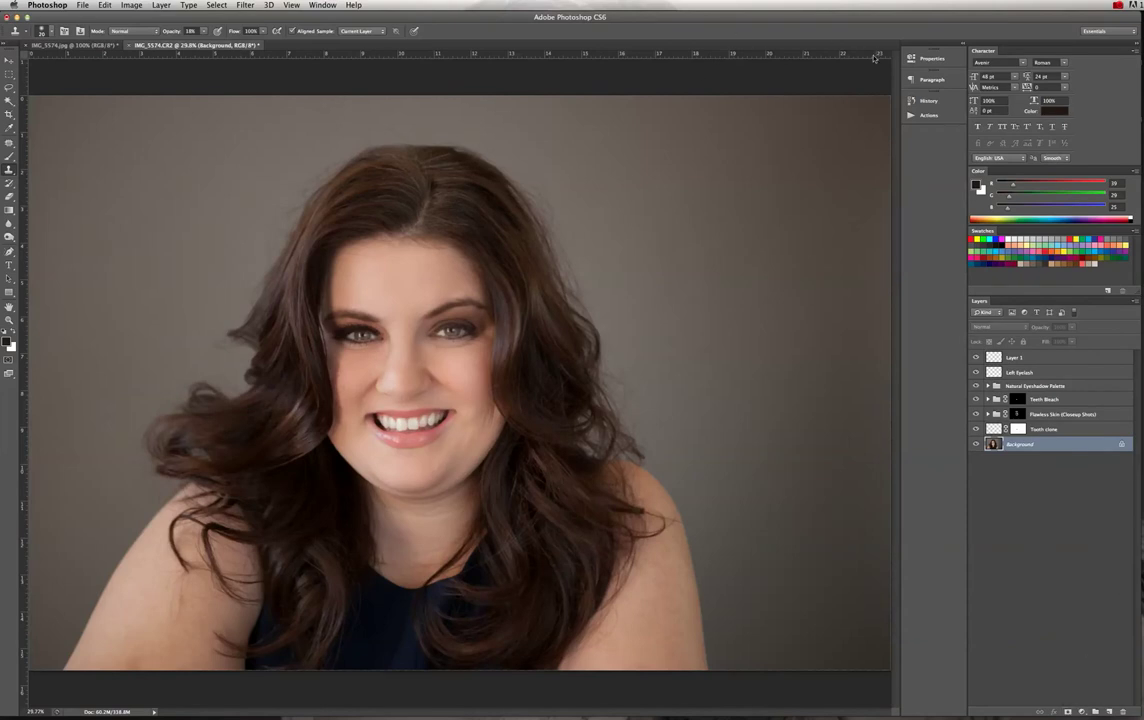
Run the Eyeliner Palette action with the Natural Eyeshadow Palette group selected and dismiss its instructions.
{"action": "left_click", "coordinate": [928, 115]}
{"action": "left_click", "coordinate": [1058, 400]}
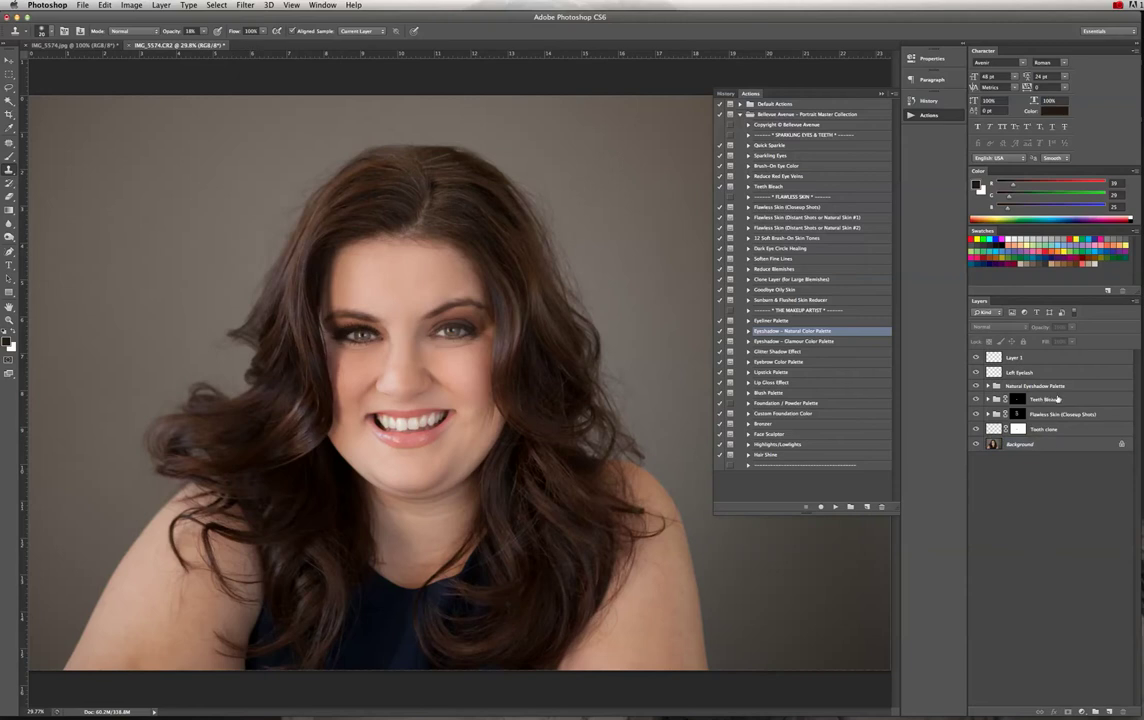
{"action": "left_click", "coordinate": [1088, 388]}
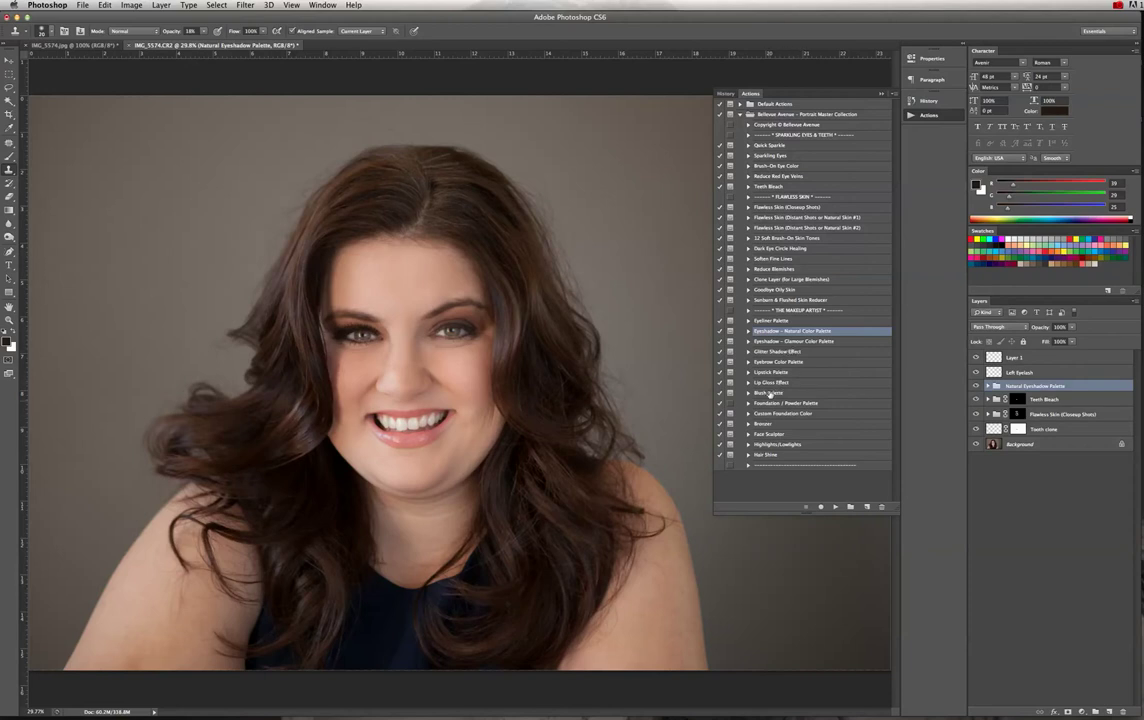
{"action": "left_click", "coordinate": [771, 320]}
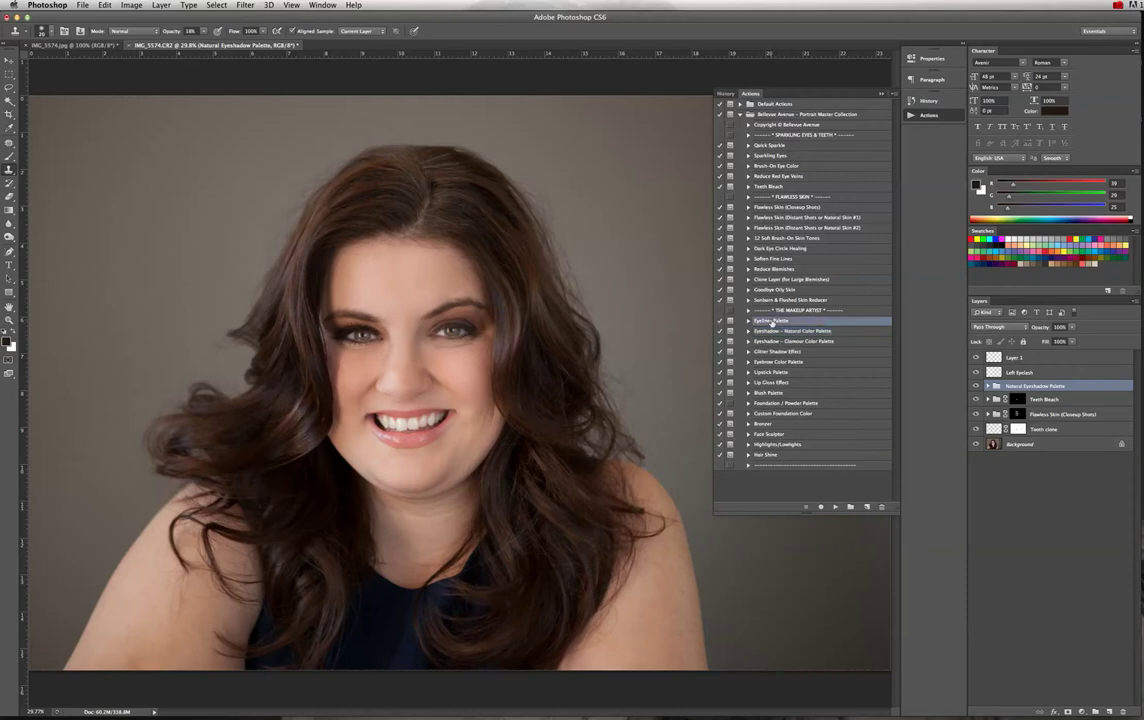
{"action": "left_click", "coordinate": [835, 507]}
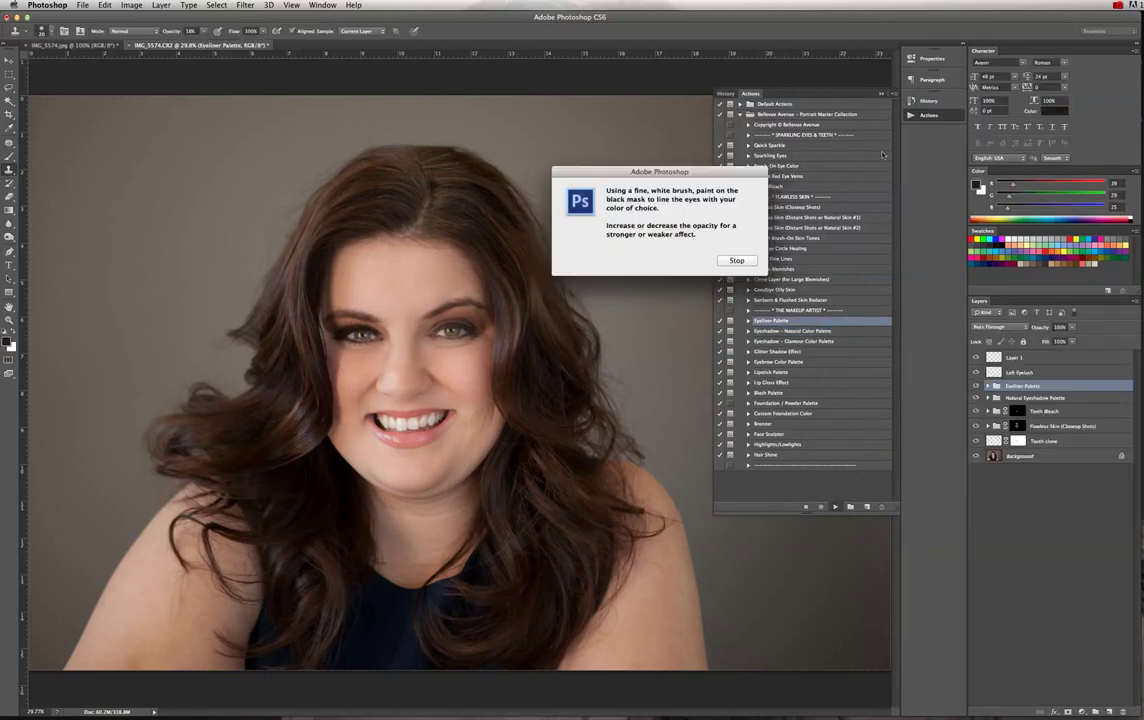
{"action": "left_click", "coordinate": [754, 261]}
{"action": "left_click", "coordinate": [879, 96]}
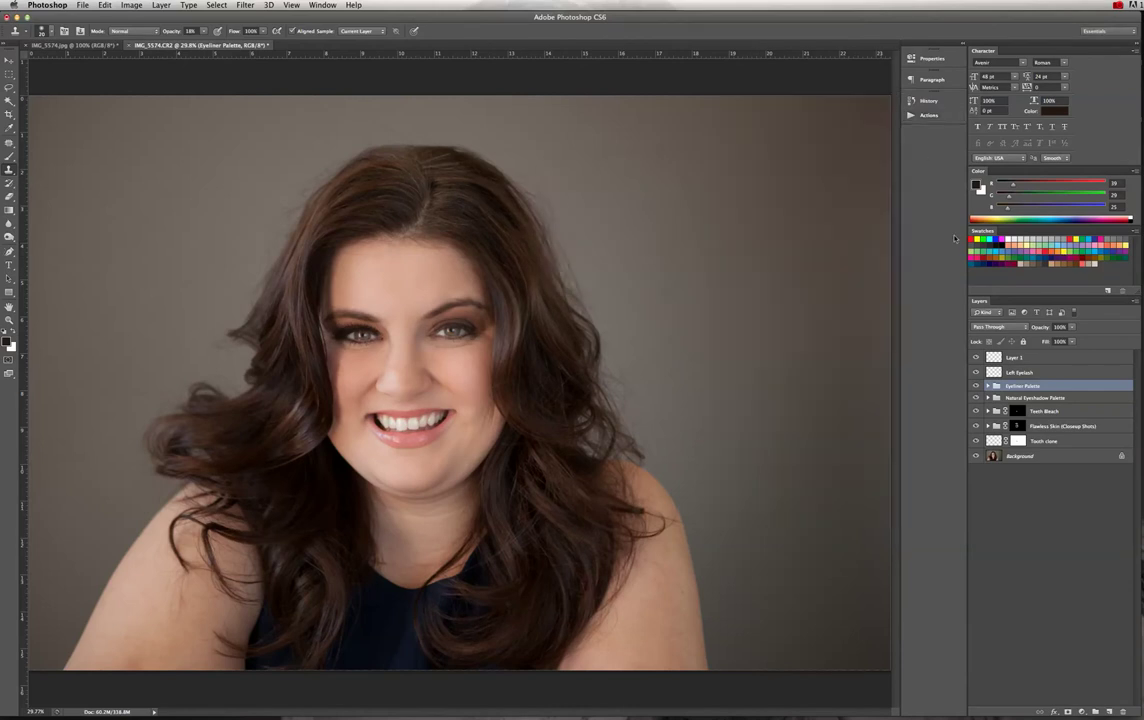
Expand the Eyeliner Palette group and target the Ash layer's mask for work on the eyes.
{"action": "left_click", "coordinate": [988, 385]}
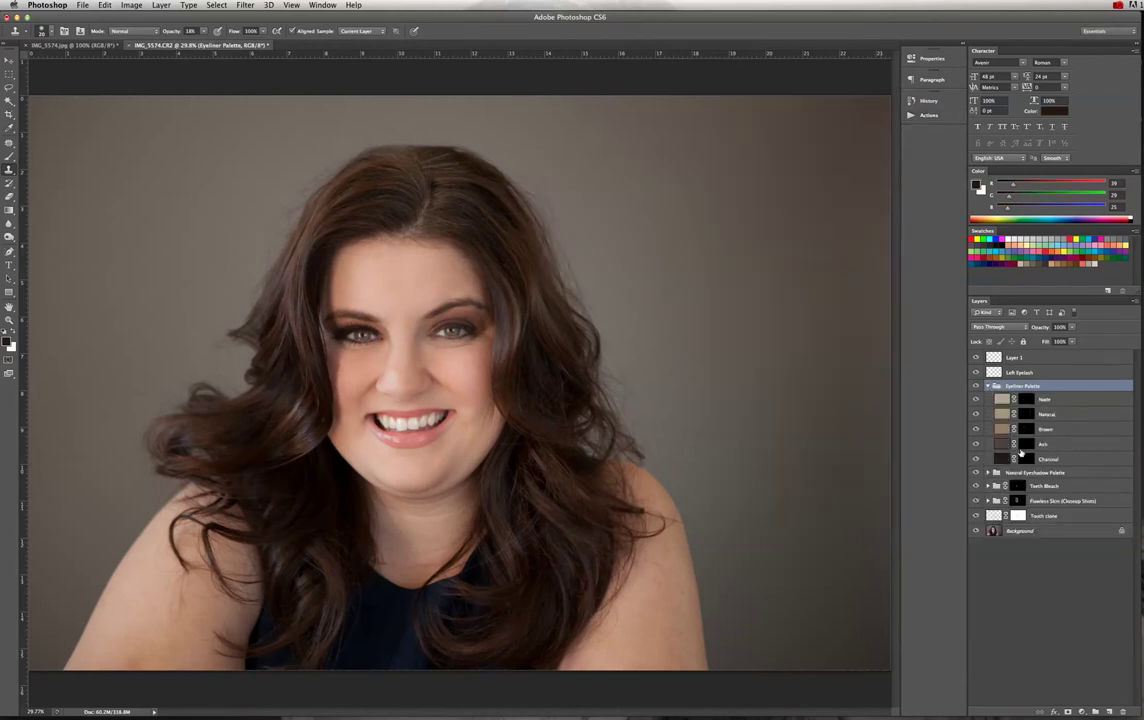
{"action": "left_click", "coordinate": [1028, 444]}
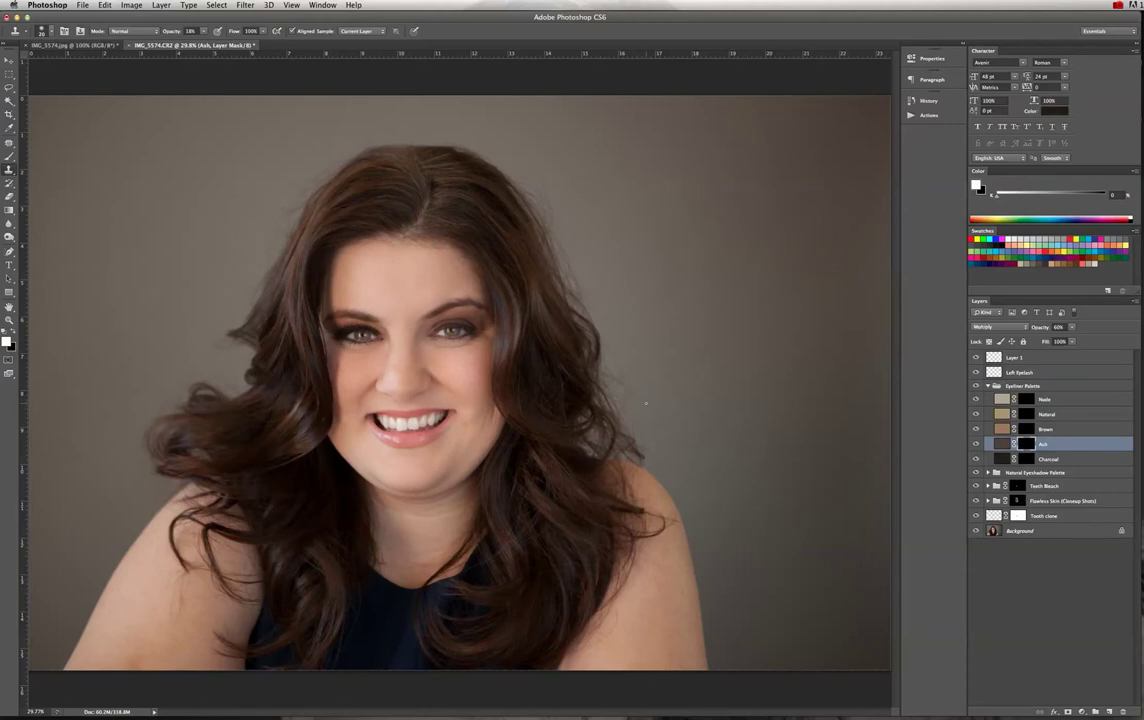
{"action": "left_click_drag", "start_coordinate": [369, 332], "coordinate": [430, 363]}
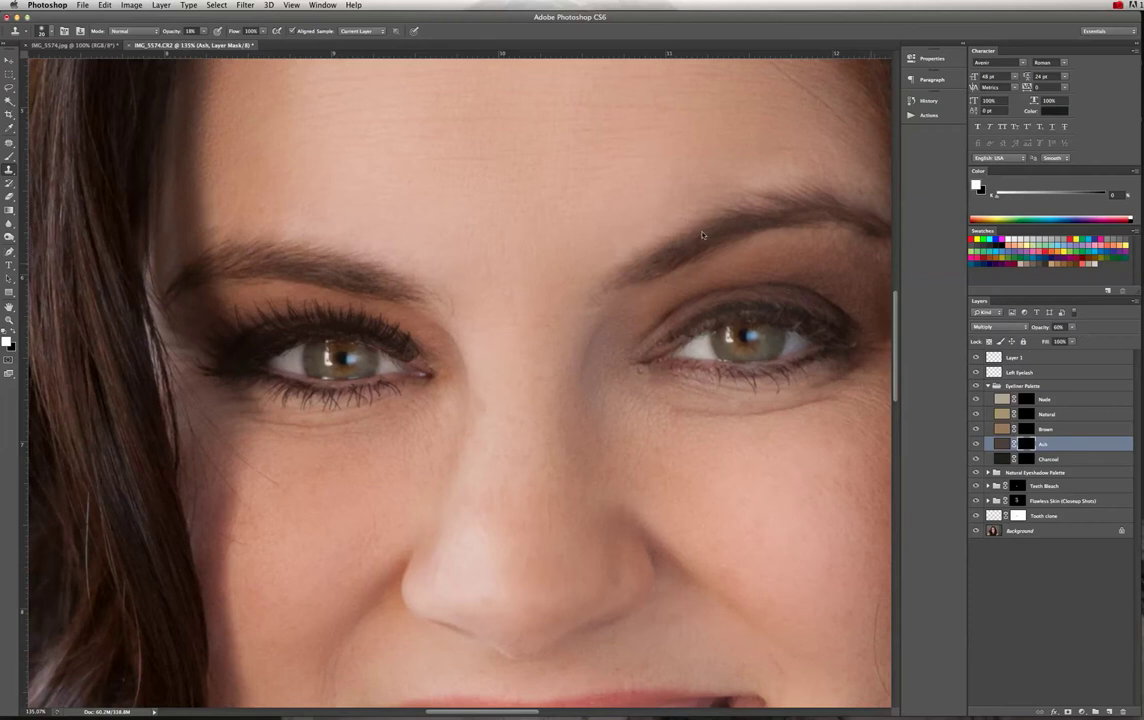
{"action": "left_click", "coordinate": [190, 31]}
{"action": "type", "text": "8"}
{"action": "left_click", "coordinate": [44, 28]}
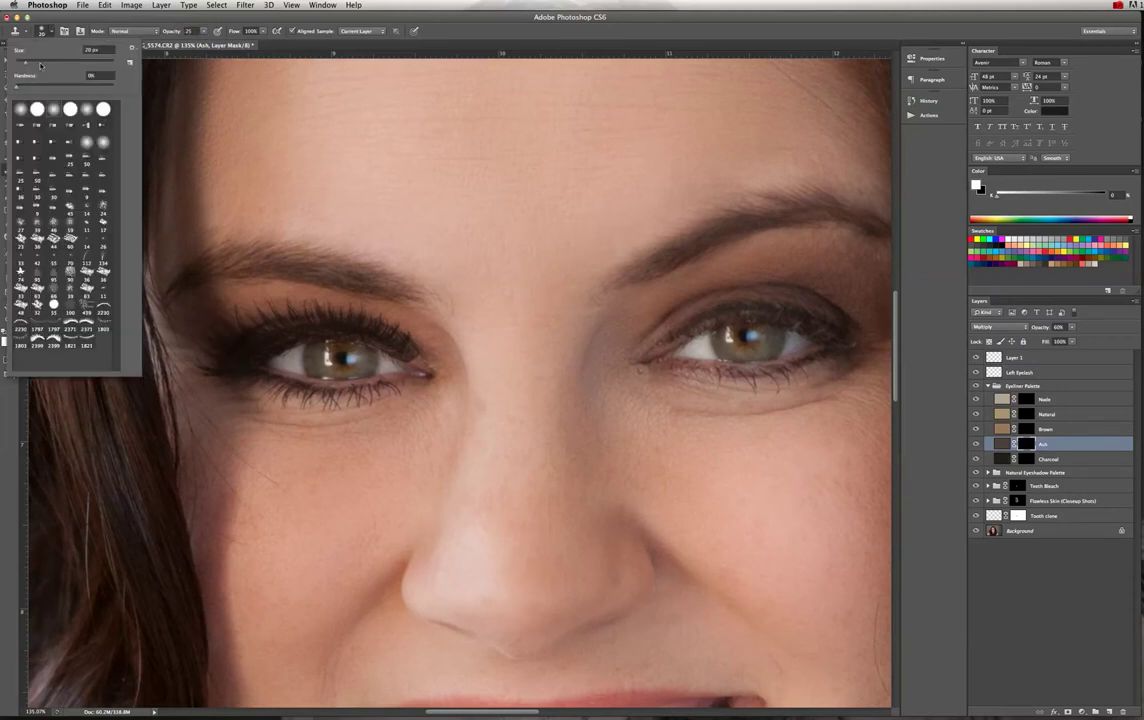
{"action": "left_click_drag", "start_coordinate": [24, 64], "coordinate": [21, 63]}
{"action": "left_click", "coordinate": [20, 224]}
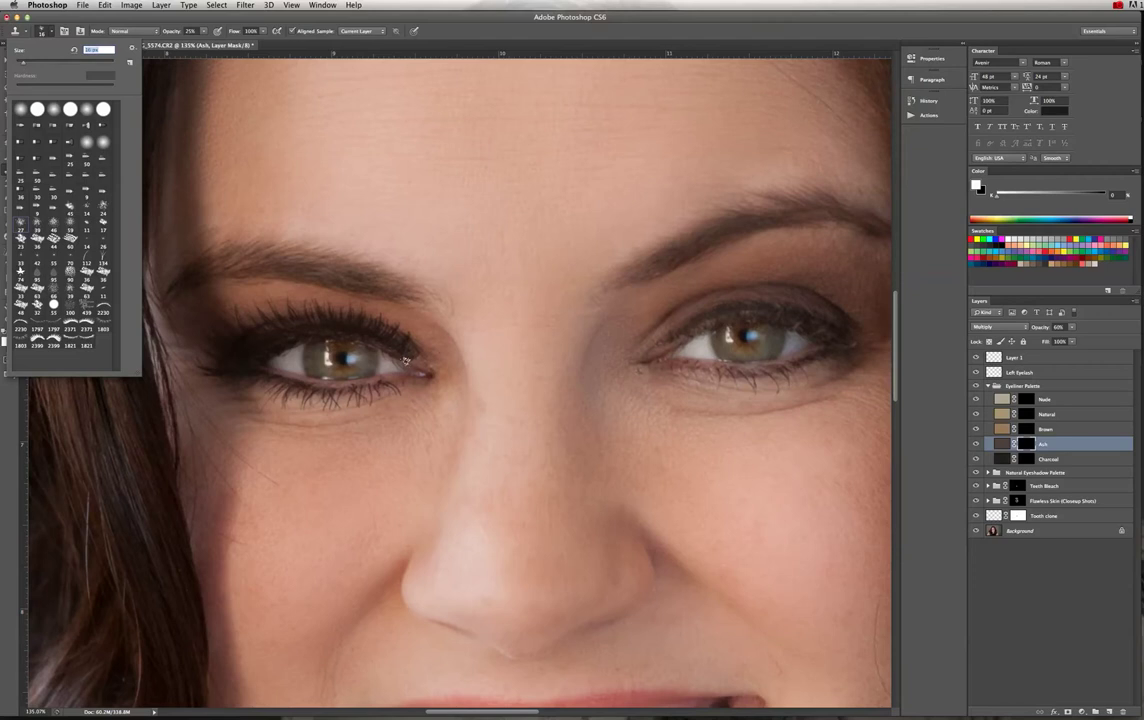
{"action": "left_click", "coordinate": [52, 106]}
{"action": "left_click", "coordinate": [419, 364]}
{"action": "left_click", "coordinate": [740, 242]}
{"action": "double_click", "coordinate": [1024, 446]}
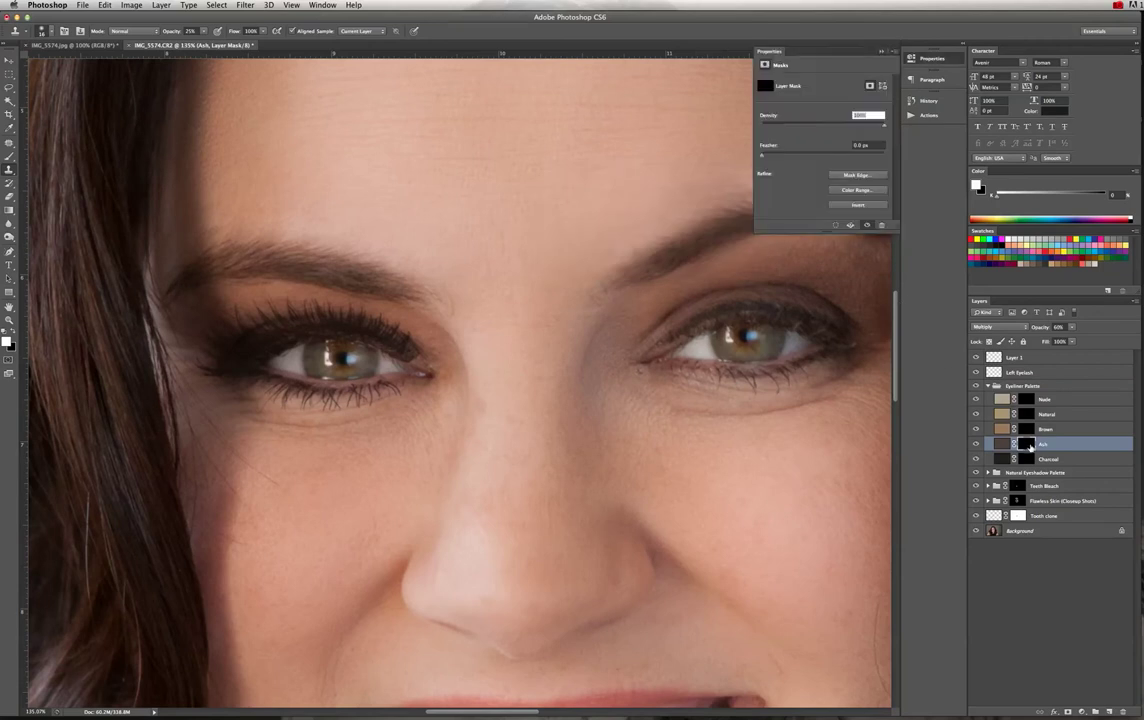
Switch to the Brush tool with the 27 px spatter tip and reduce it to a fine size for lining.
{"action": "left_click", "coordinate": [9, 155]}
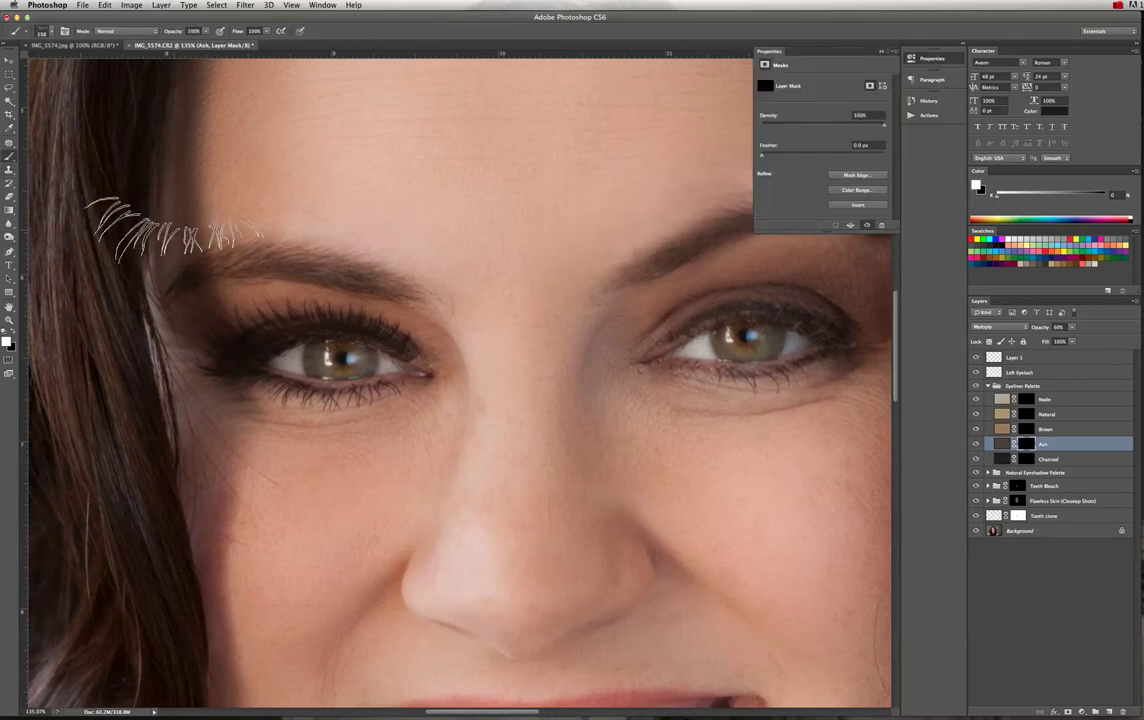
{"action": "left_click", "coordinate": [42, 31]}
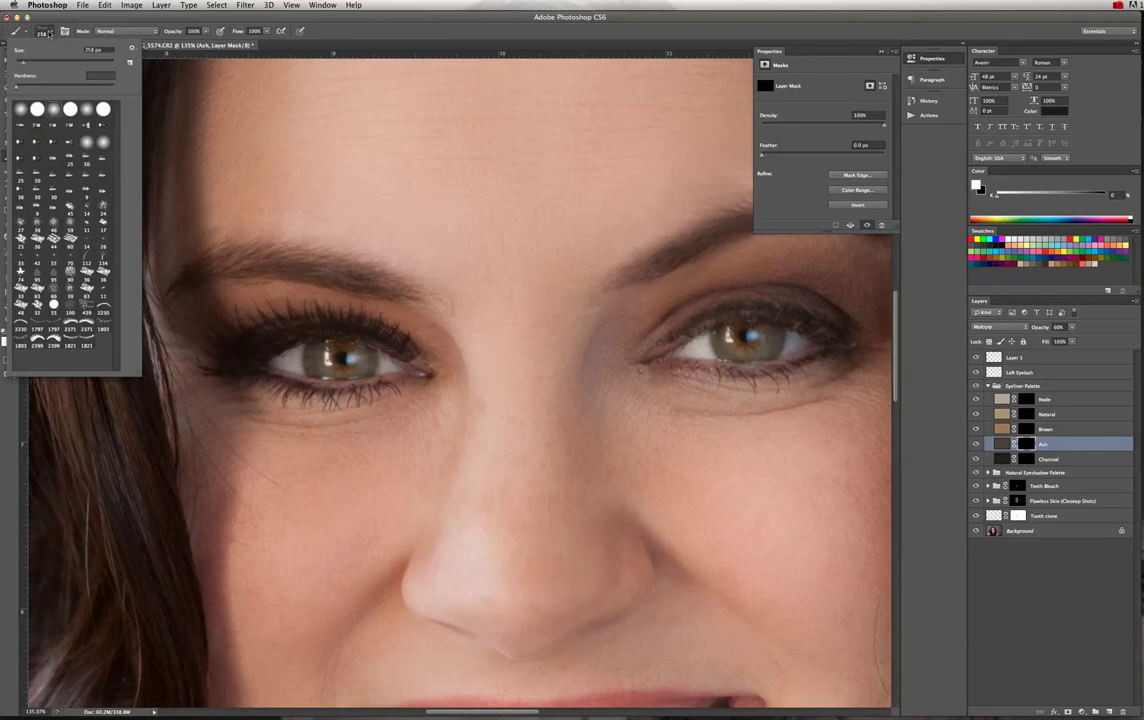
{"action": "left_click", "coordinate": [54, 112]}
{"action": "left_click", "coordinate": [29, 60]}
{"action": "left_click_drag", "start_coordinate": [29, 65], "coordinate": [20, 64]}
{"action": "left_click_drag", "start_coordinate": [409, 360], "coordinate": [360, 343]}
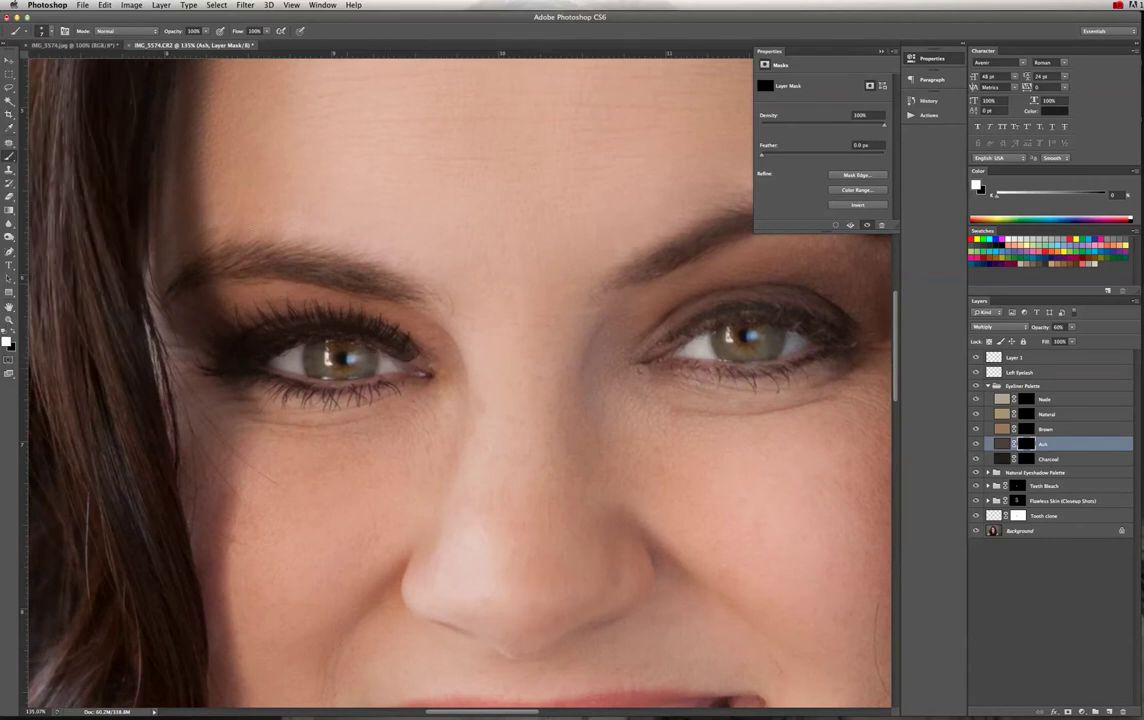
{"action": "left_click", "coordinate": [50, 30]}
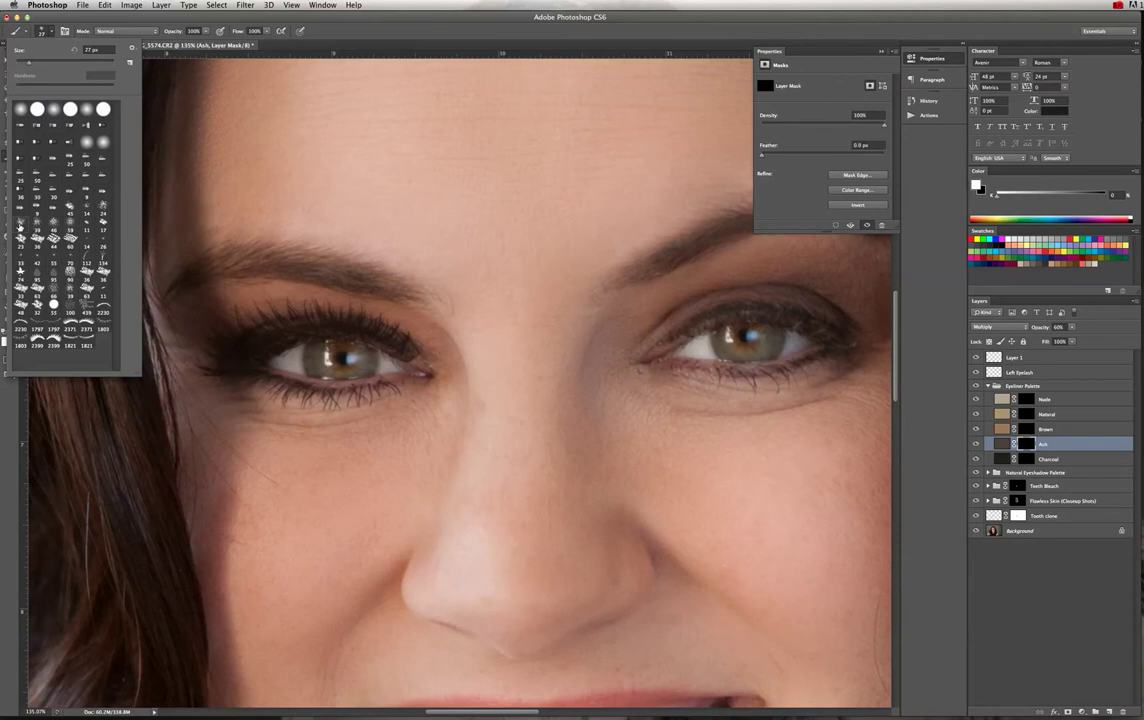
{"action": "left_click_drag", "start_coordinate": [35, 59], "coordinate": [28, 65]}
{"action": "key", "text": "Return"}
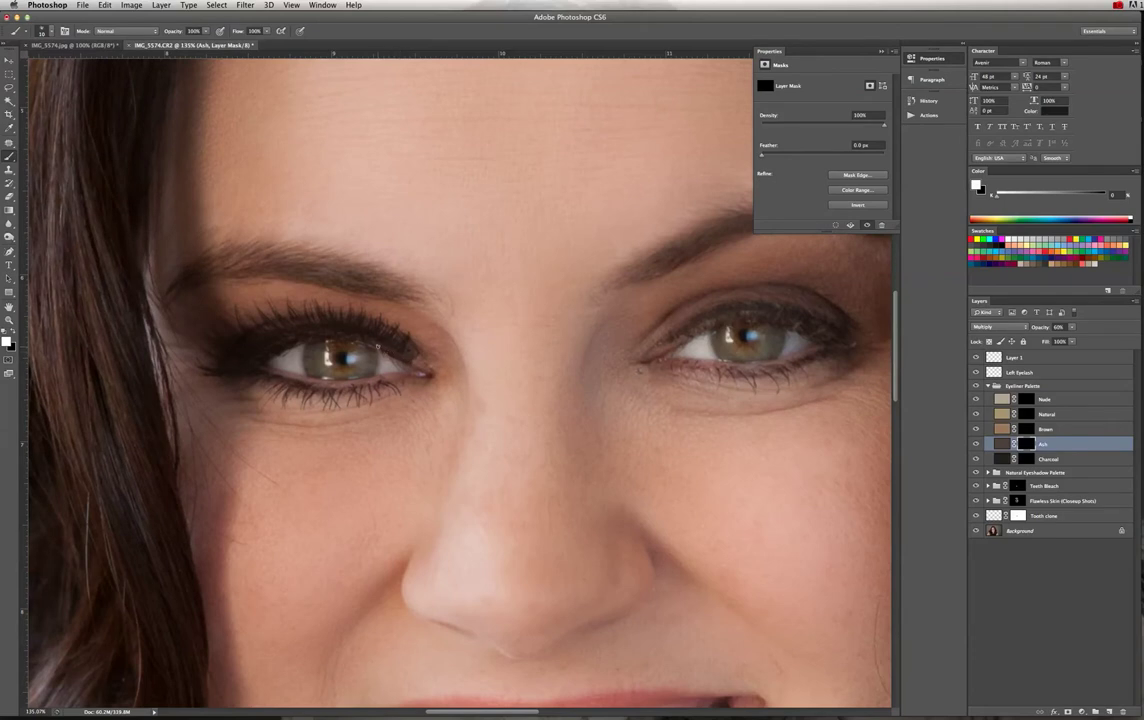
Paint ash eyeliner along the left-hand eye's lower lash line on the Ash mask, using 76% brush opacity.
{"action": "scroll", "coordinate": [403, 362], "scroll_direction": "up", "scroll_amount": 5}
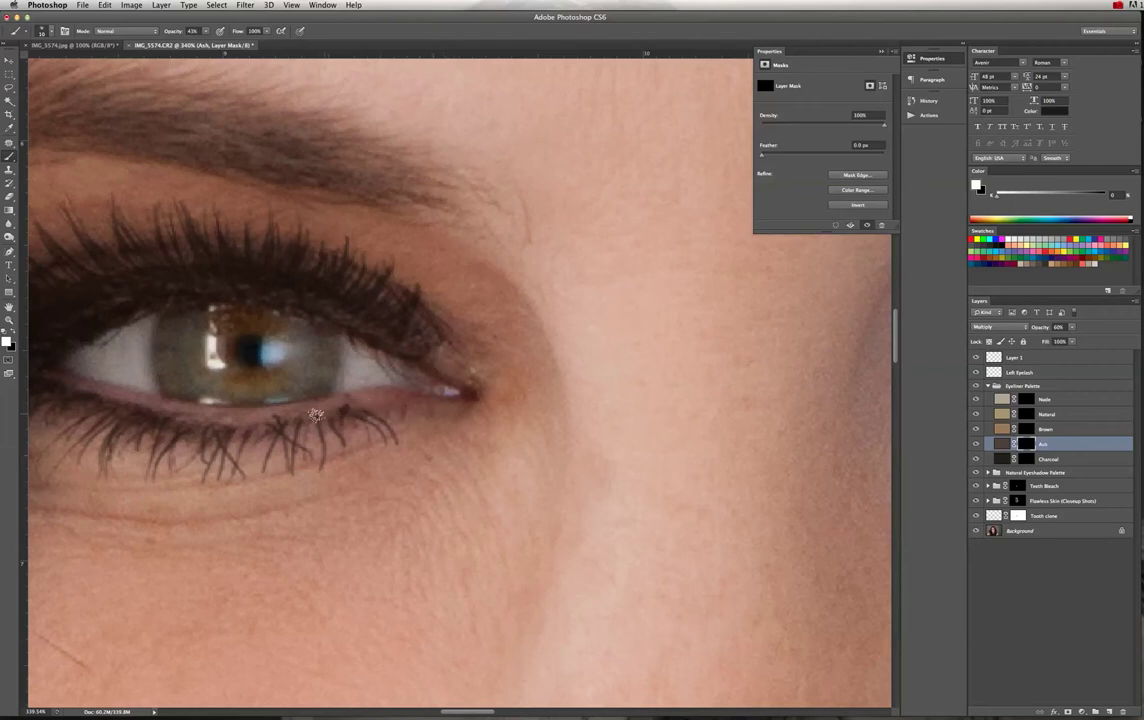
{"action": "left_click", "coordinate": [205, 33]}
{"action": "left_click", "coordinate": [237, 422]}
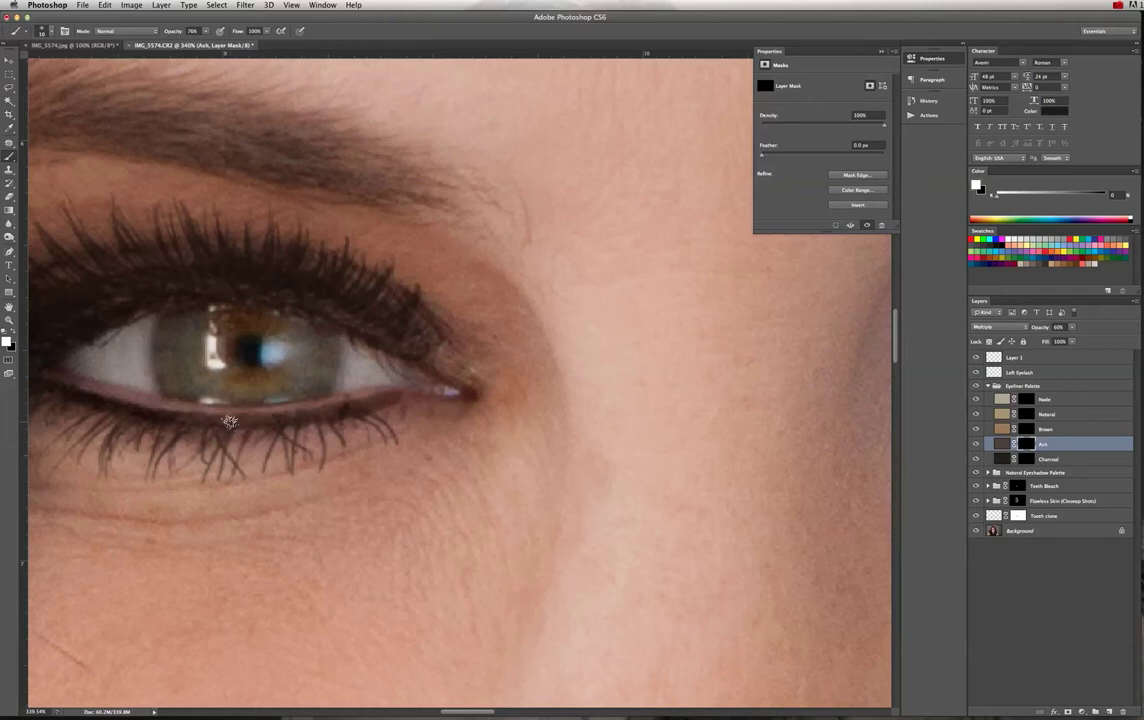
{"action": "key", "text": "super+0"}
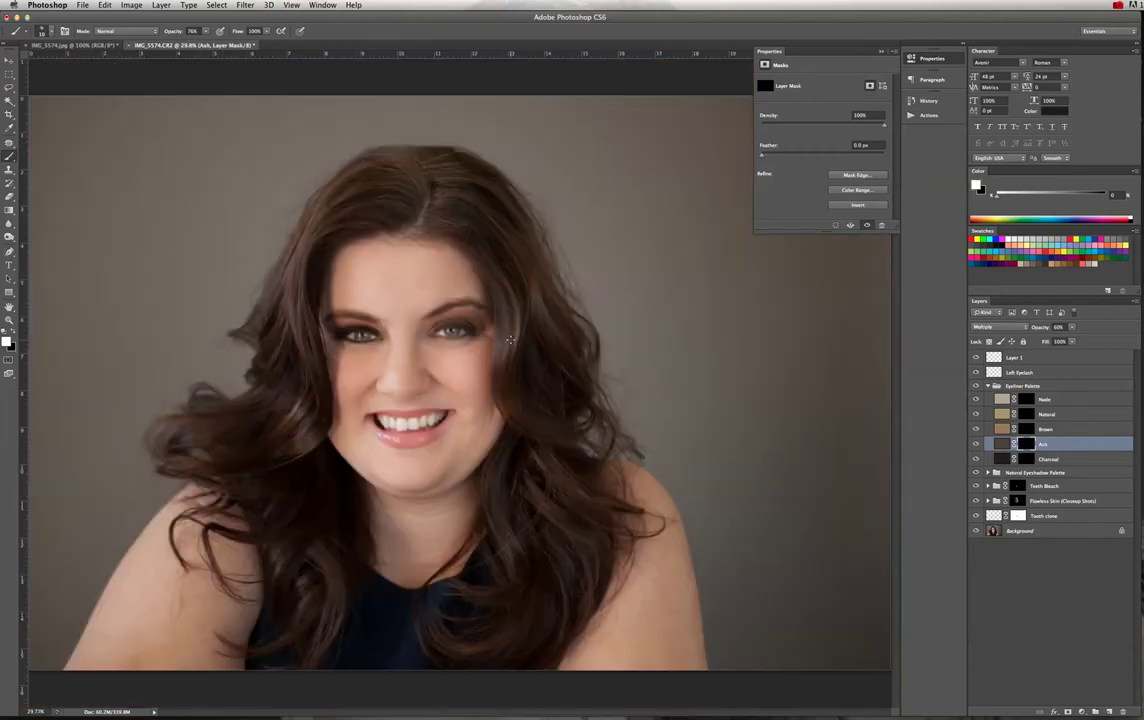
Mask out ash eyeliner near the left-hand eye's inner corner with a soft round 42 px brush in black.
{"action": "key", "text": "super+space"}
{"action": "left_click_drag", "start_coordinate": [378, 337], "coordinate": [434, 355]}
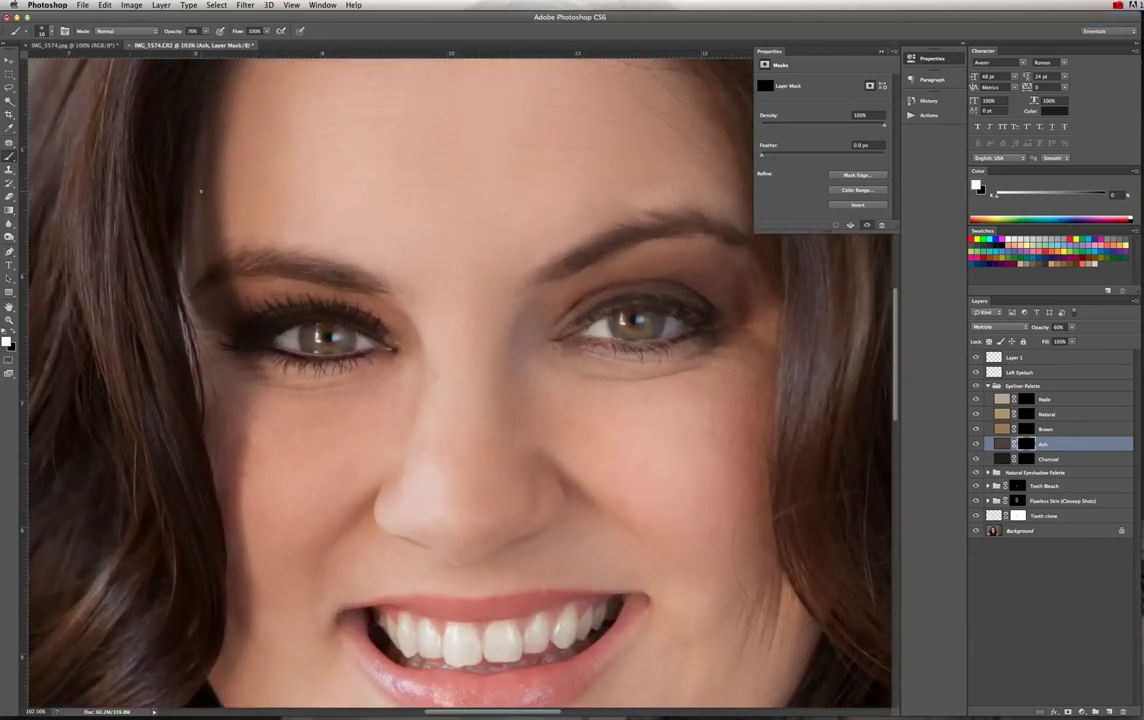
{"action": "left_click", "coordinate": [12, 331]}
{"action": "left_click", "coordinate": [57, 31]}
{"action": "left_click_drag", "start_coordinate": [19, 63], "coordinate": [33, 65]}
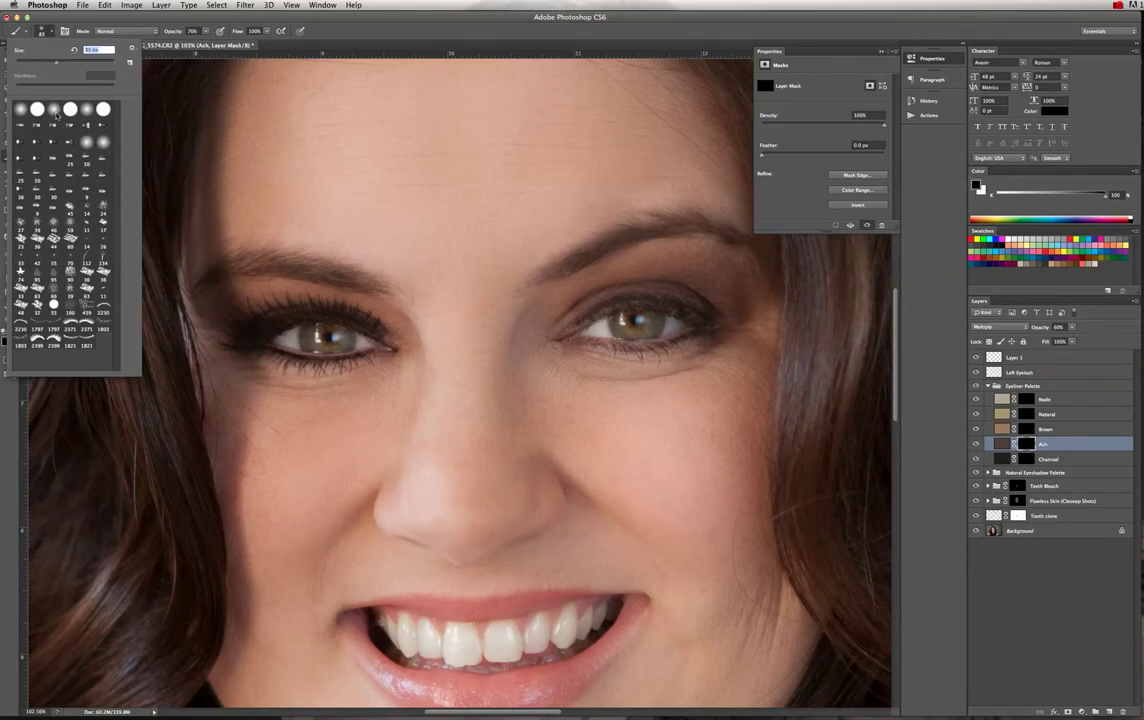
{"action": "left_click", "coordinate": [52, 109]}
{"action": "left_click", "coordinate": [362, 353]}
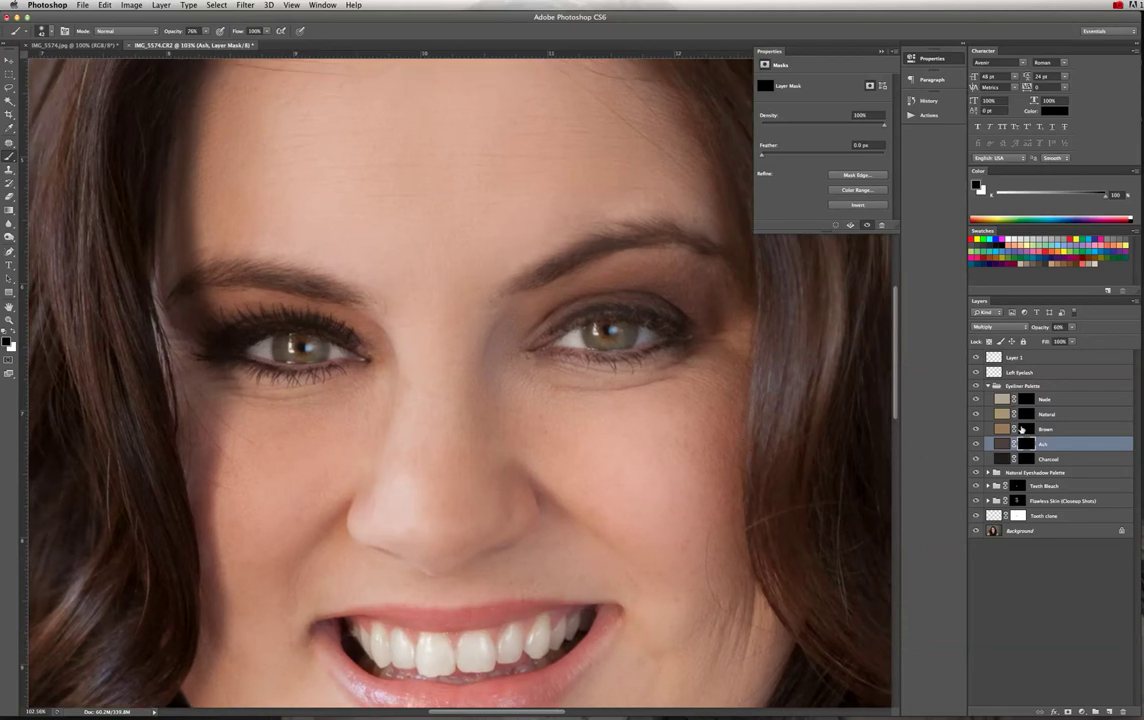
Paint brown eyeliner along the left-hand eye's inner lower lid on the Brown mask with a 12 px spatter brush in white at 100% opacity.
{"action": "left_click", "coordinate": [1026, 430]}
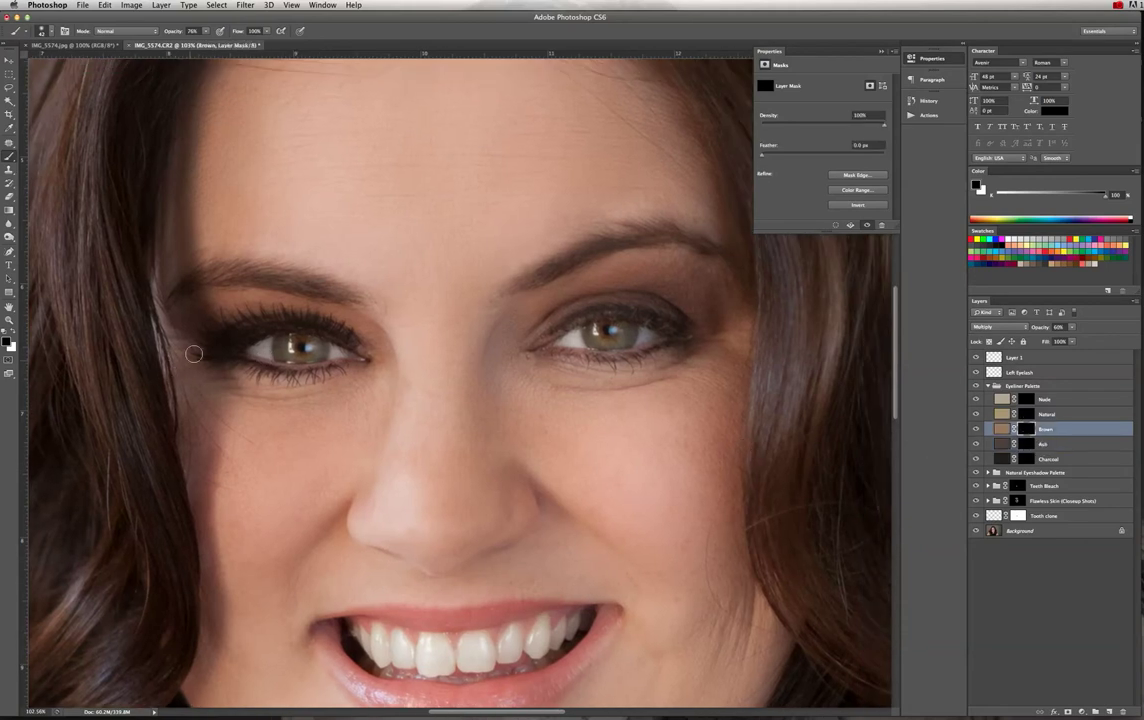
{"action": "key", "text": "super+space"}
{"action": "left_click_drag", "start_coordinate": [311, 373], "coordinate": [343, 373]}
{"action": "left_click", "coordinate": [343, 373], "text": "super"}
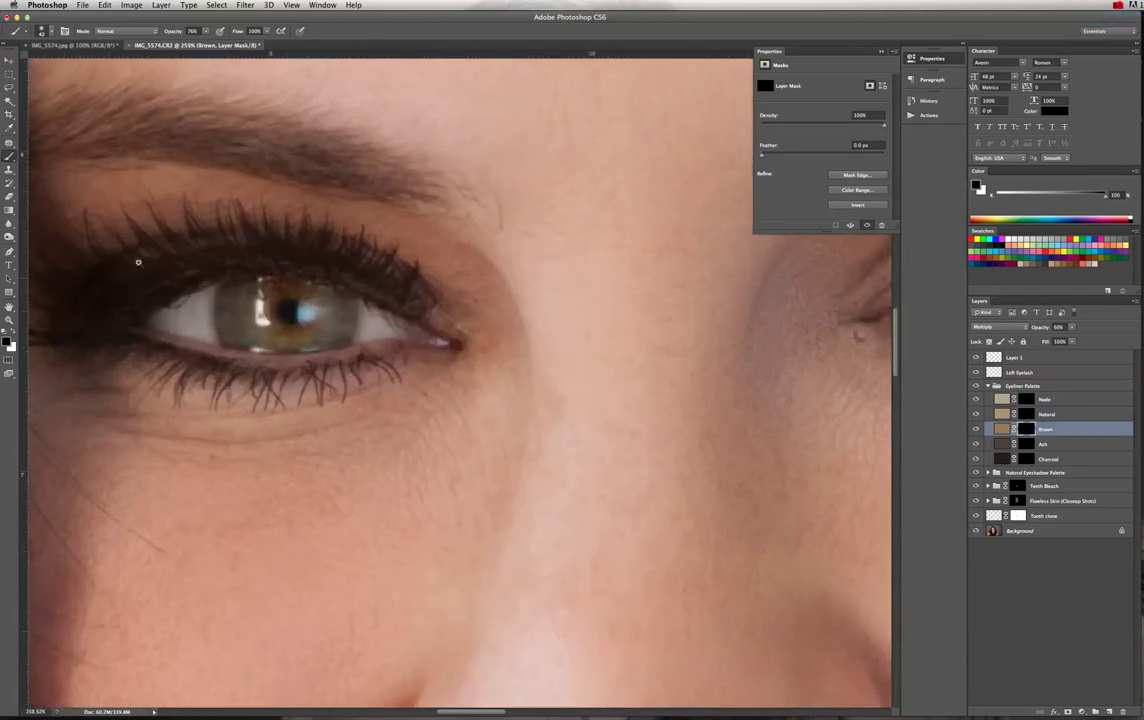
{"action": "scroll", "coordinate": [6, 159], "scroll_direction": "up", "scroll_amount": 1}
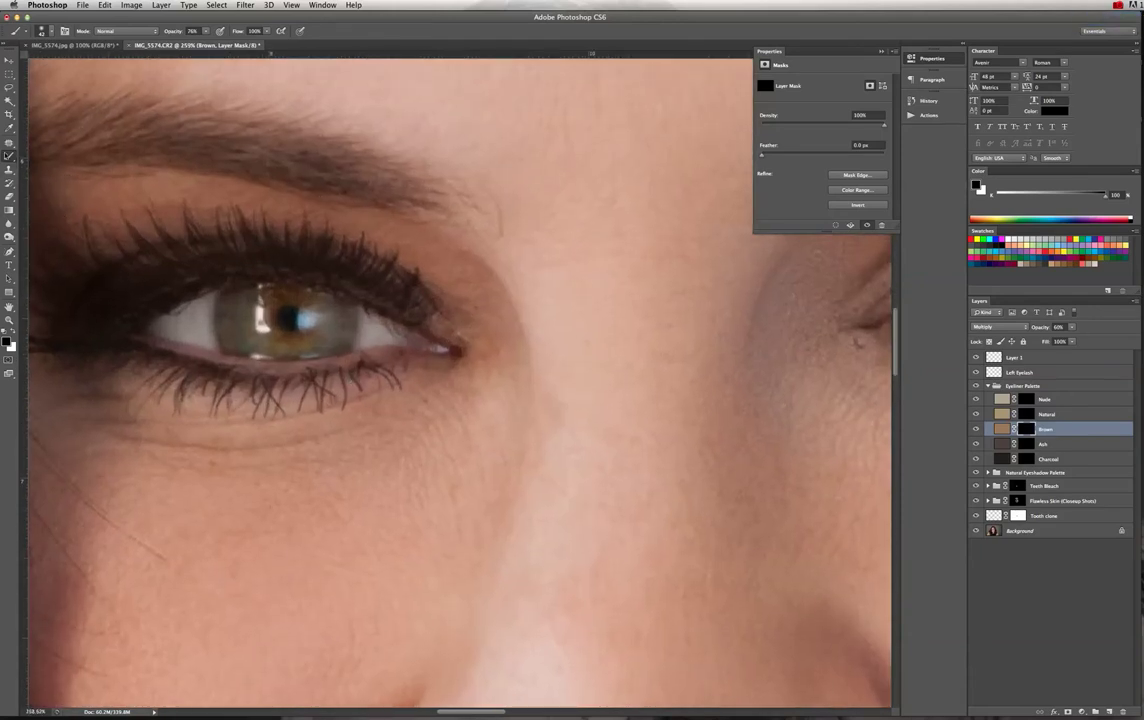
{"action": "left_click", "coordinate": [46, 33]}
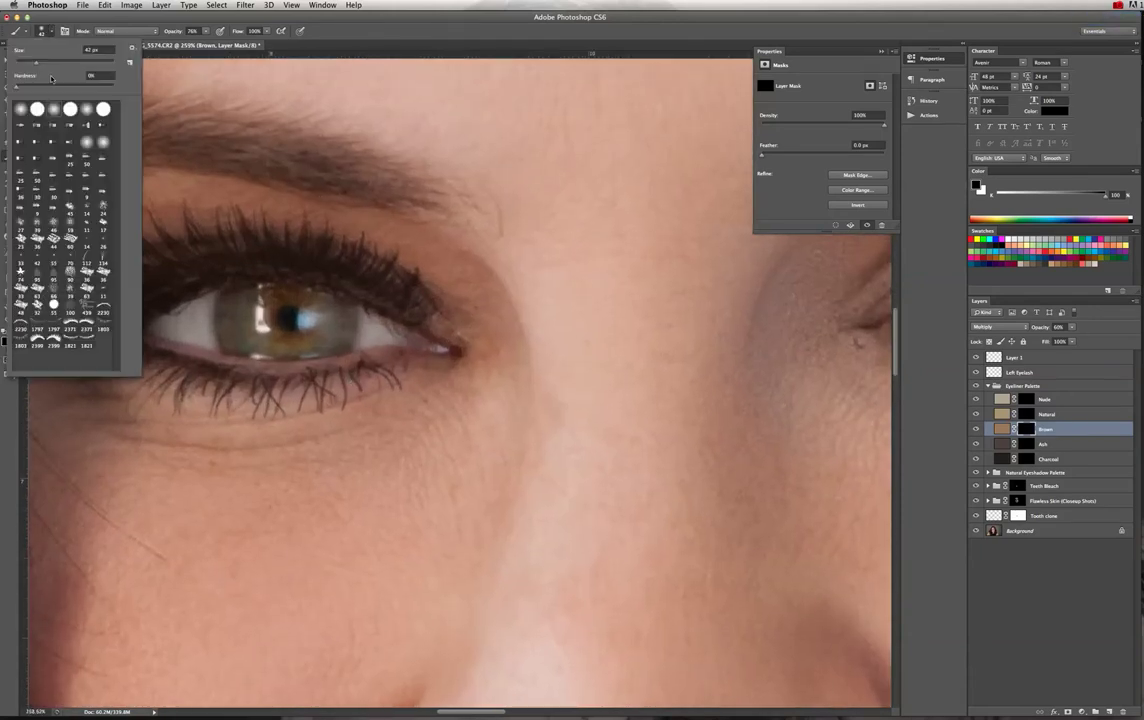
{"action": "left_click", "coordinate": [21, 223]}
{"action": "left_click_drag", "start_coordinate": [28, 66], "coordinate": [24, 66]}
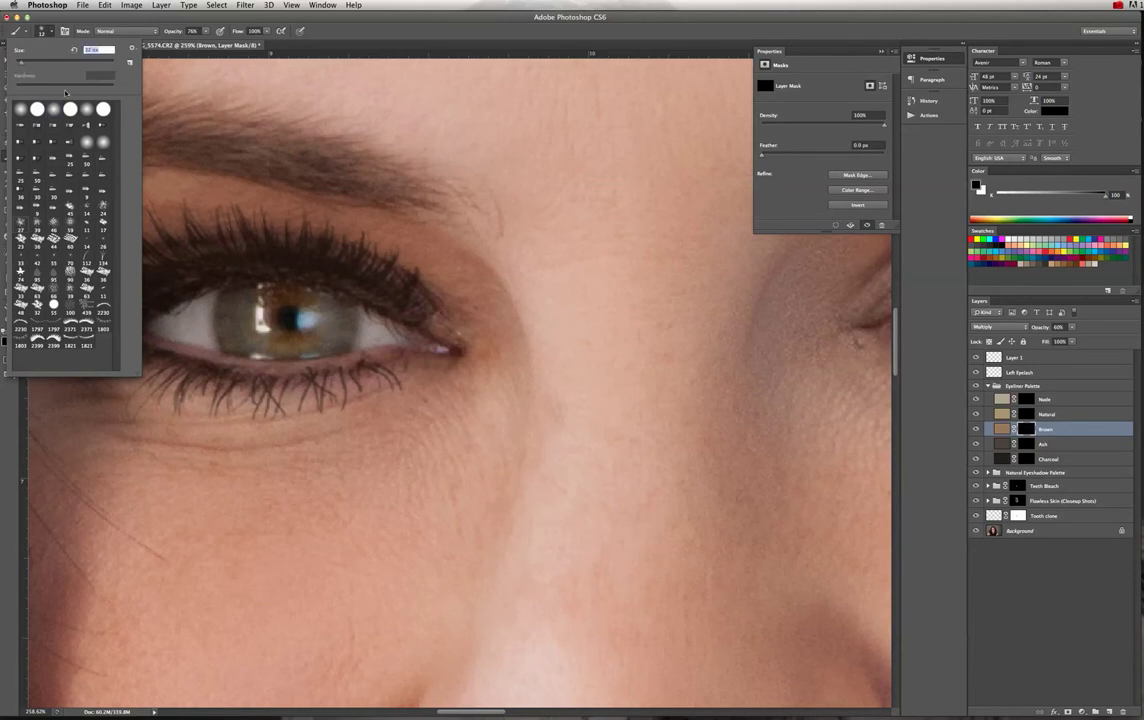
{"action": "key", "text": "Return"}
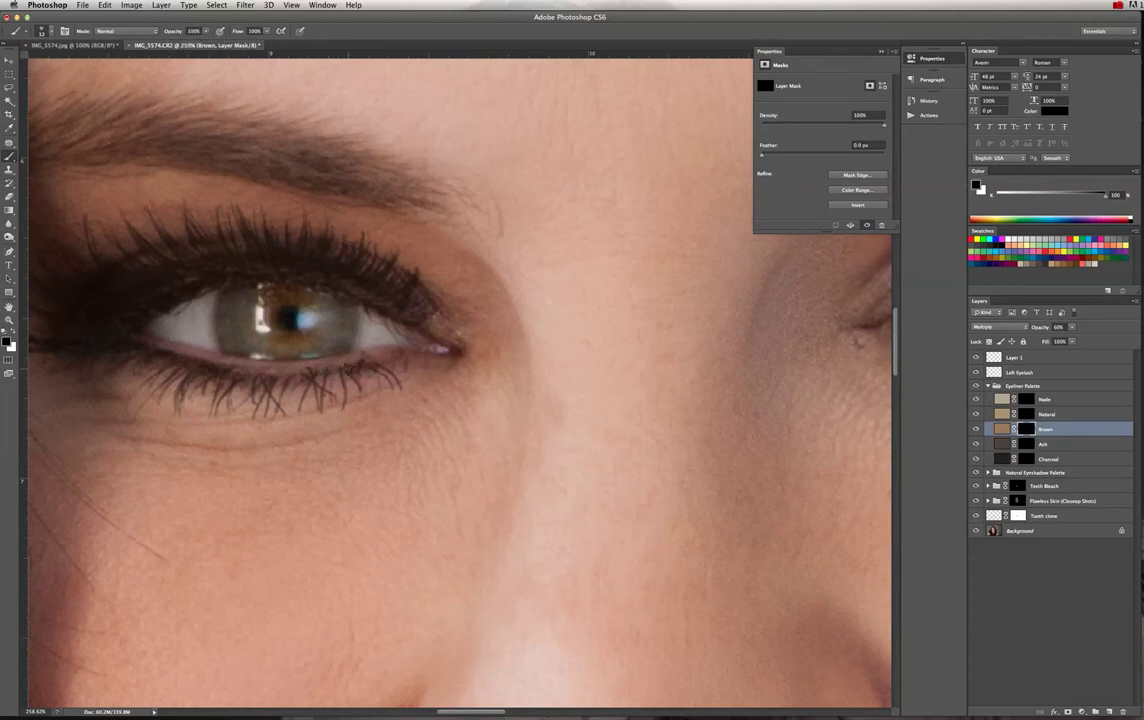
{"action": "key", "text": "x"}
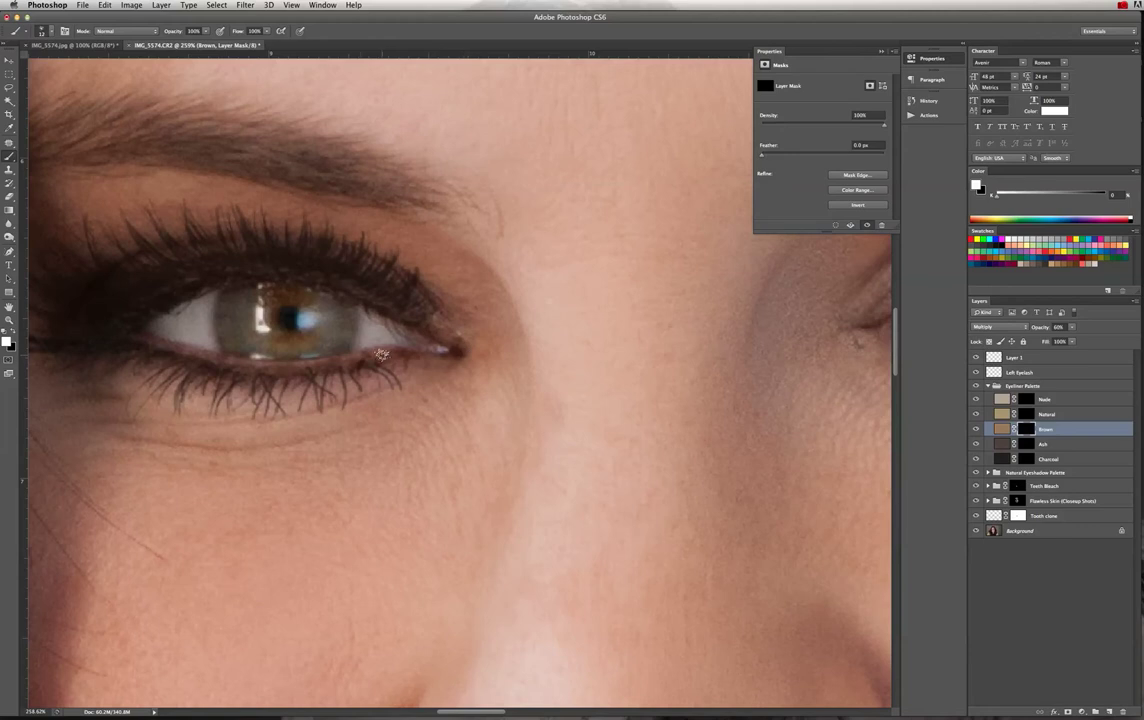
{"action": "key", "text": "super+0"}
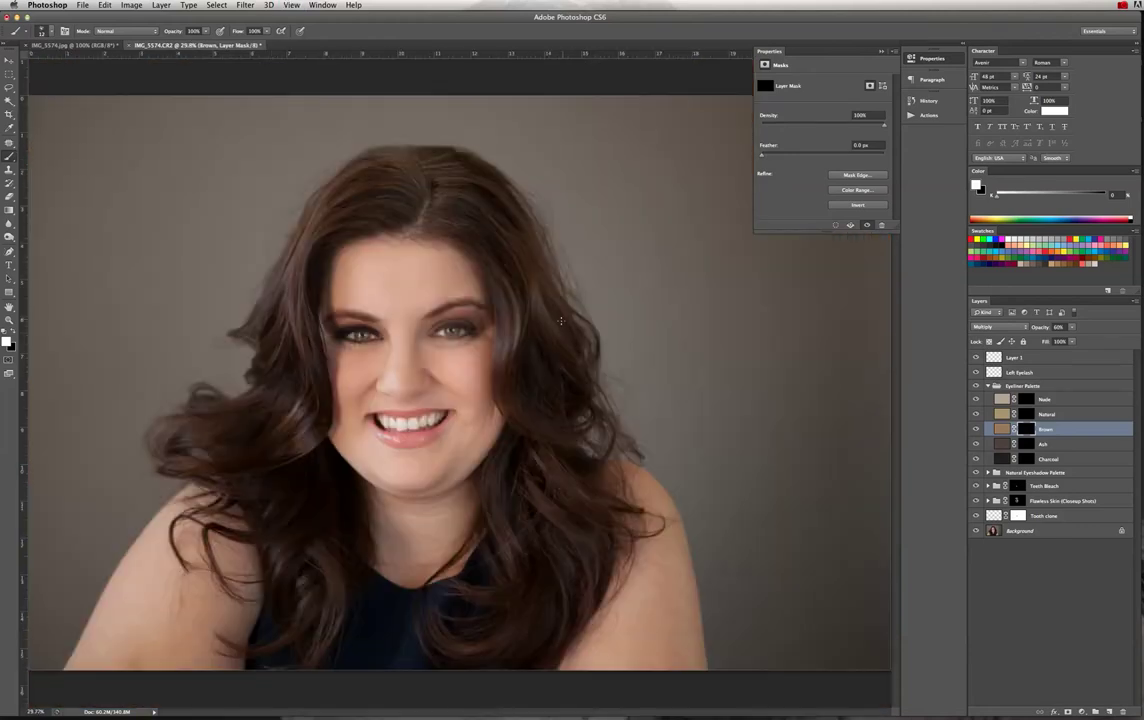
Select the Background layer and hide the Eyeliner Palette group and Layer 1 while close up on the left-hand eye.
{"action": "left_click_drag", "start_coordinate": [366, 342], "coordinate": [424, 357]}
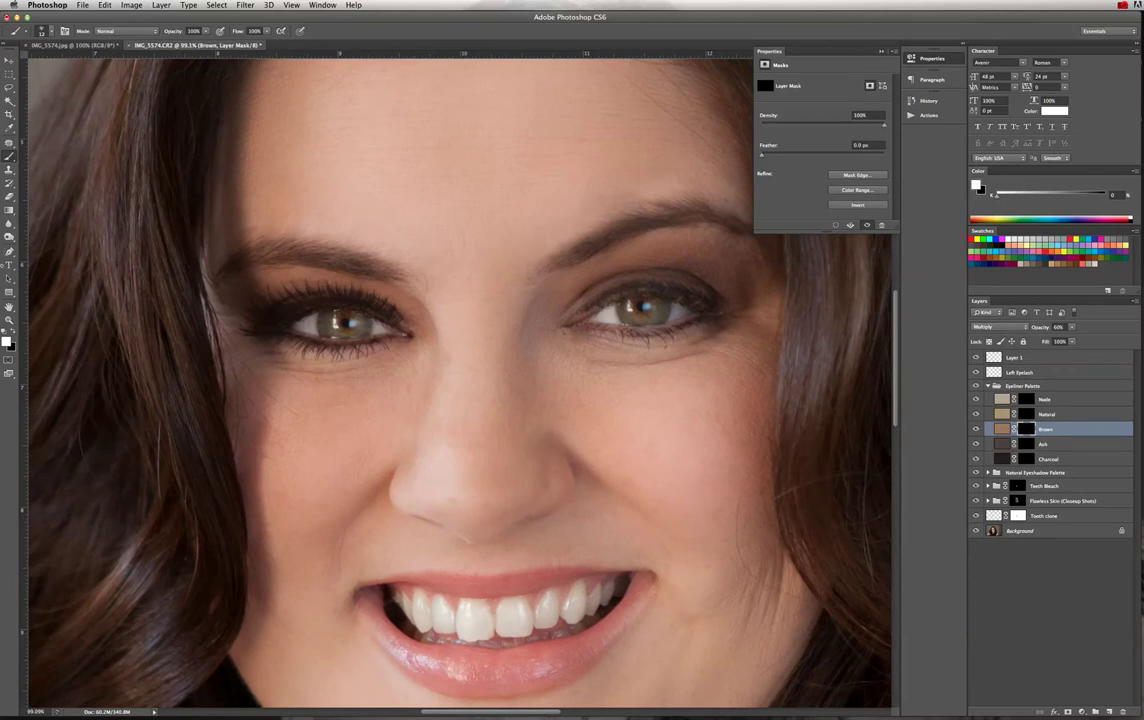
{"action": "key", "text": "x"}
{"action": "left_click_drag", "start_coordinate": [375, 341], "coordinate": [430, 356]}
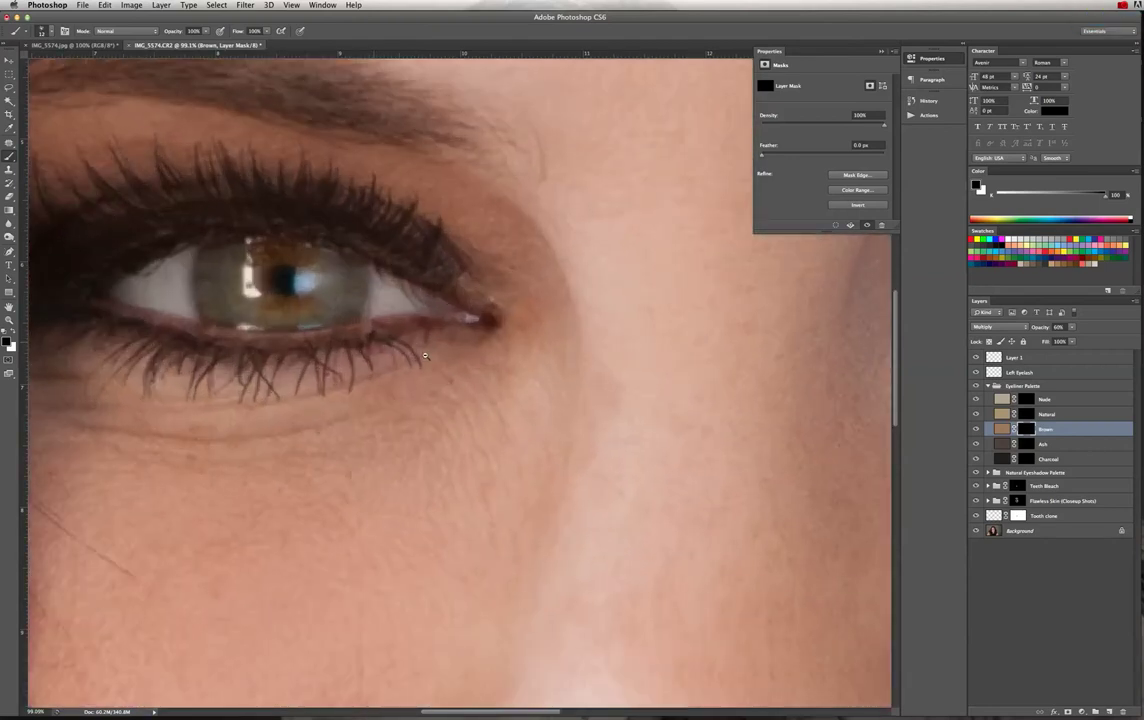
{"action": "left_click", "coordinate": [1010, 531]}
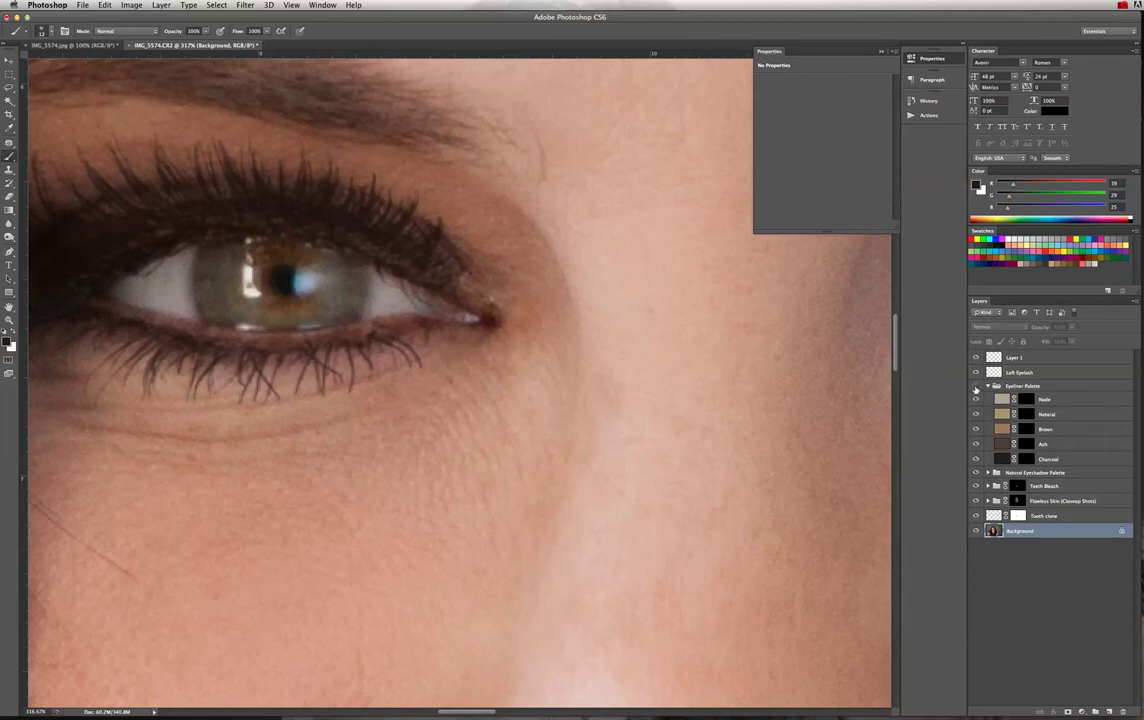
{"action": "left_click", "coordinate": [976, 387]}
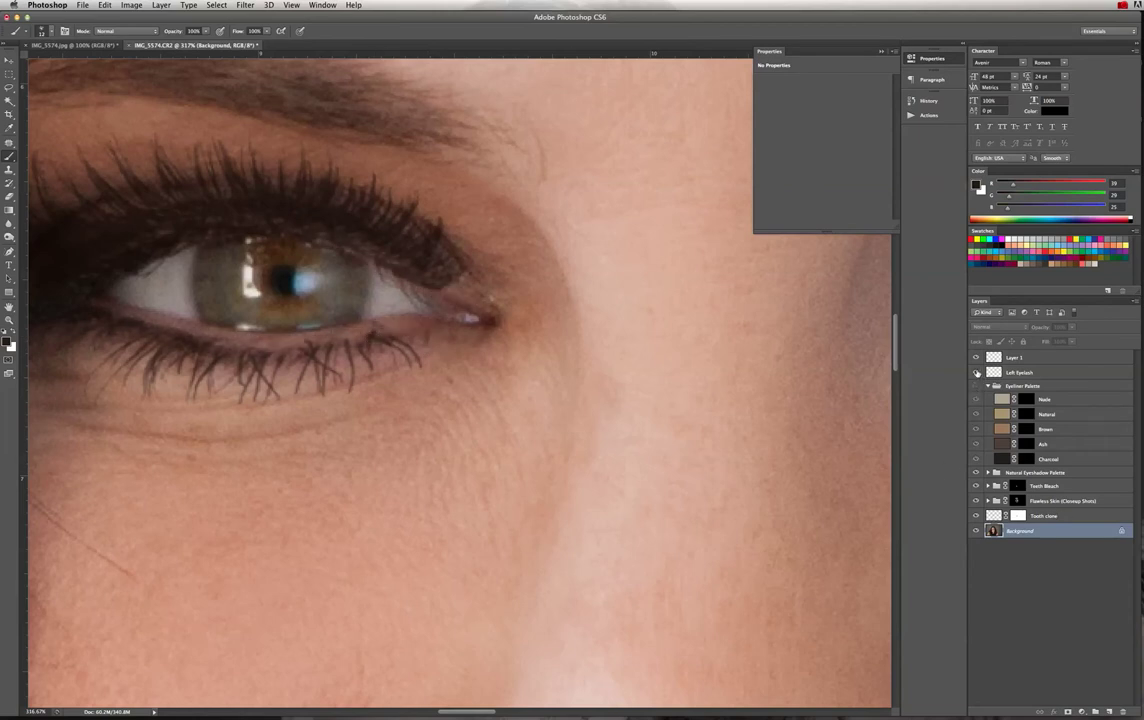
{"action": "left_click", "coordinate": [976, 358]}
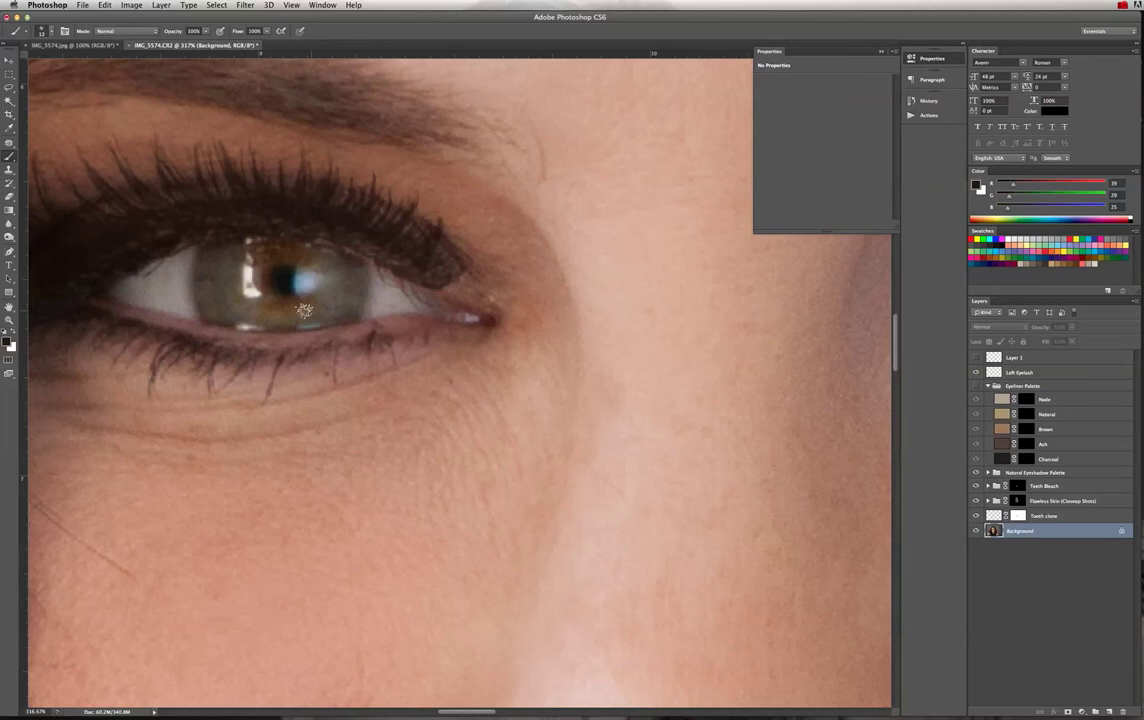
Clone skin over the stray natural lashes on the left-hand eye's inner lower lid on the Background layer, at 25% opacity.
{"action": "left_click", "coordinate": [9, 170]}
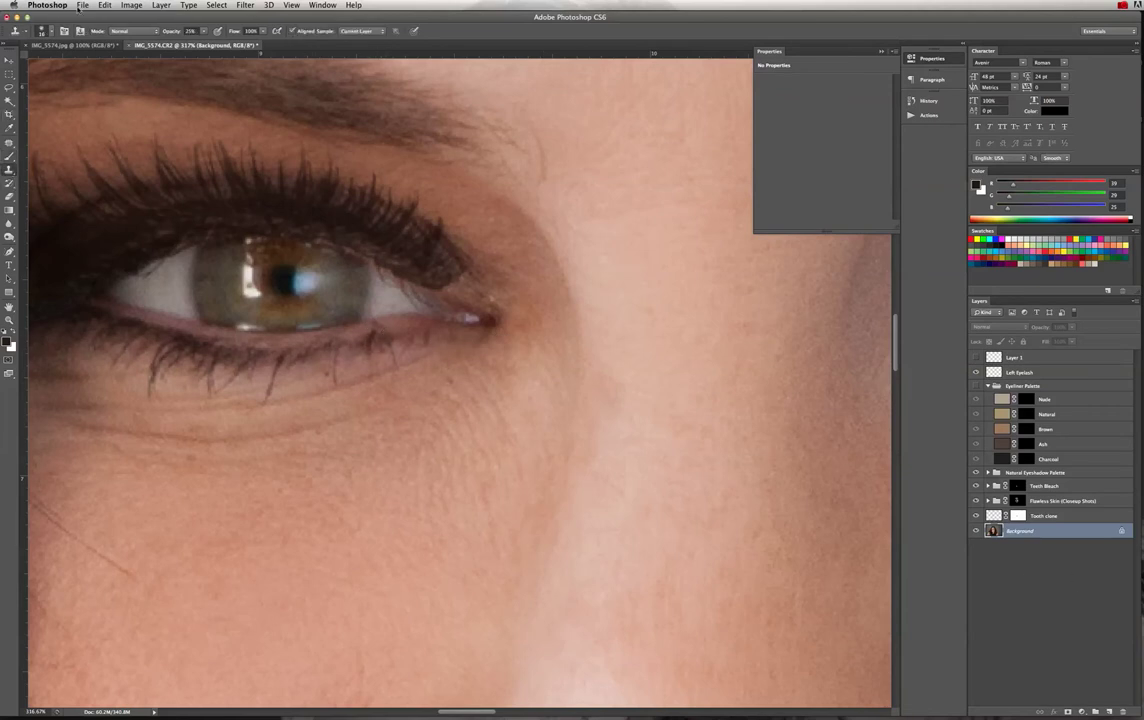
{"action": "left_click", "coordinate": [51, 31]}
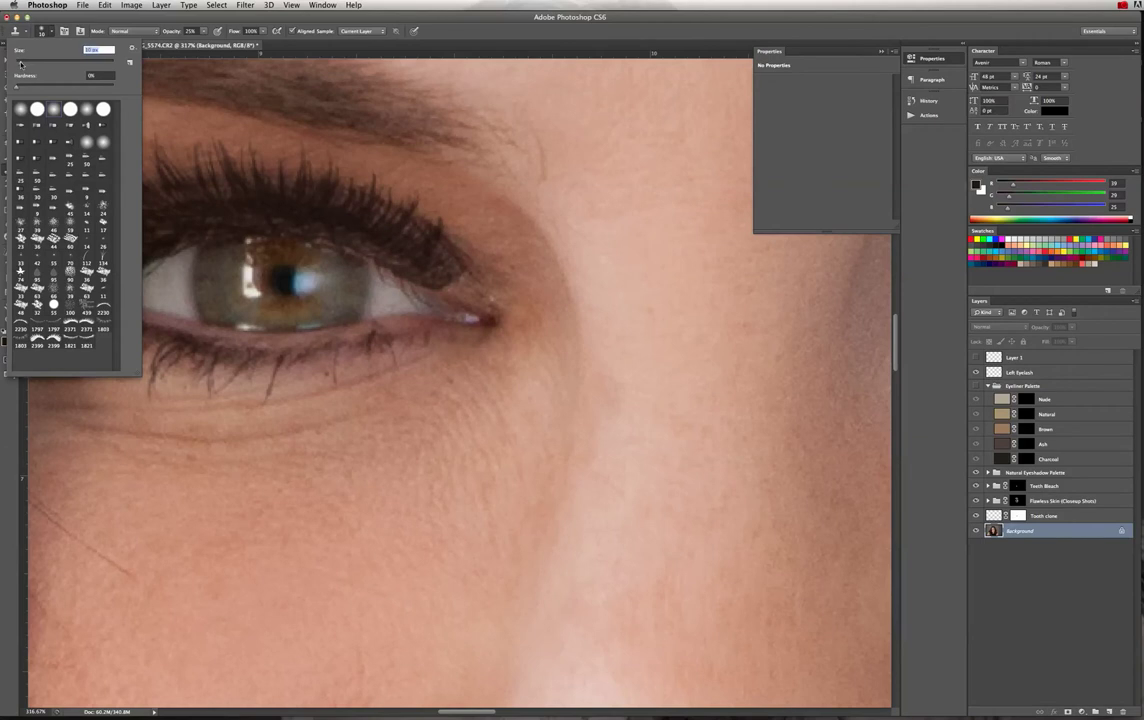
{"action": "left_click", "coordinate": [373, 330]}
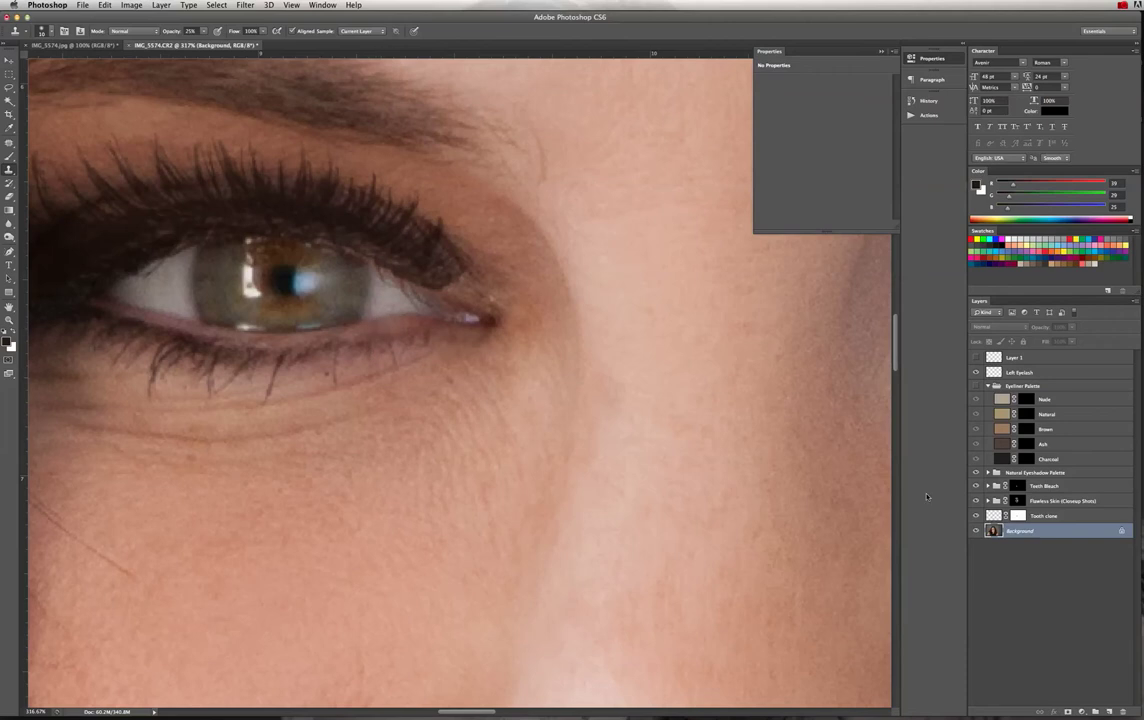
Show Layer 1 and the Eyeliner Palette group, and check the eye makeup at full view and close up.
{"action": "left_click", "coordinate": [976, 357]}
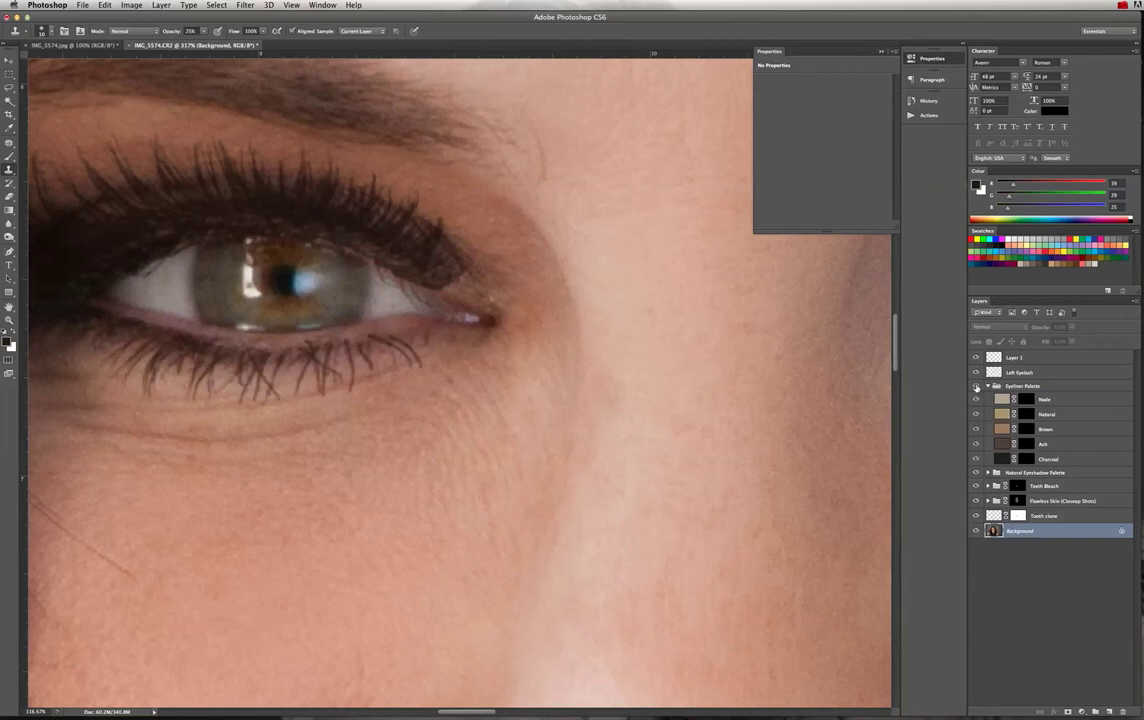
{"action": "left_click", "coordinate": [976, 386]}
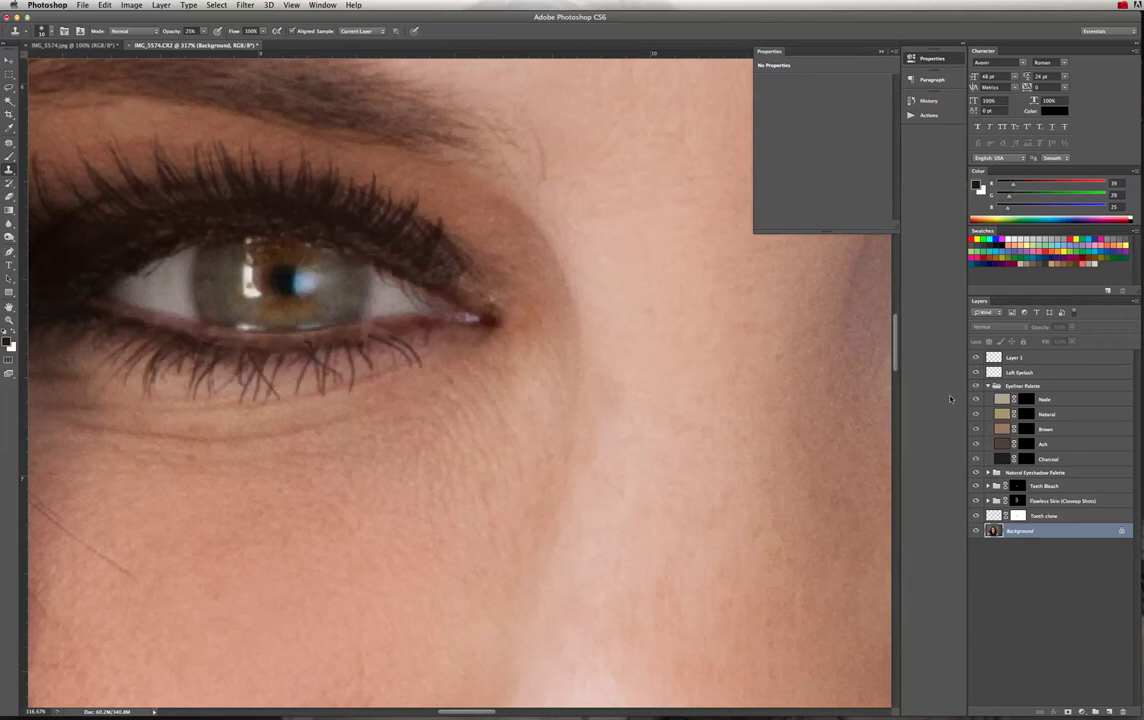
{"action": "key", "text": "super+0"}
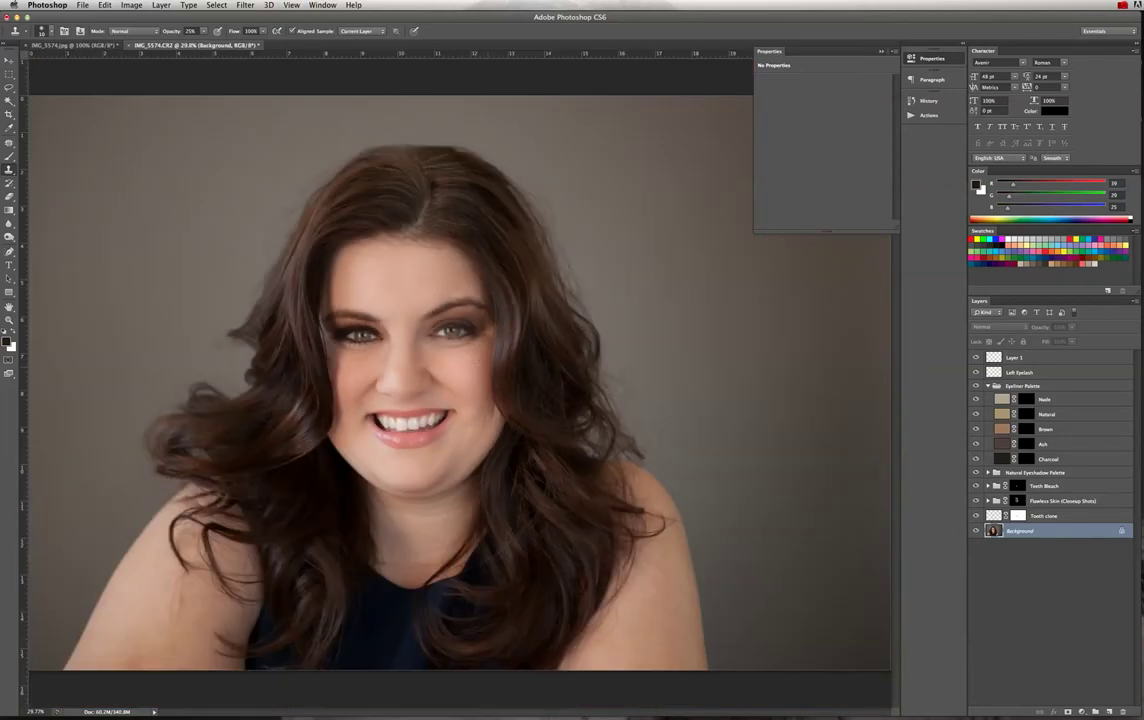
{"action": "scroll", "coordinate": [380, 347], "scroll_direction": "up", "scroll_amount": 3}
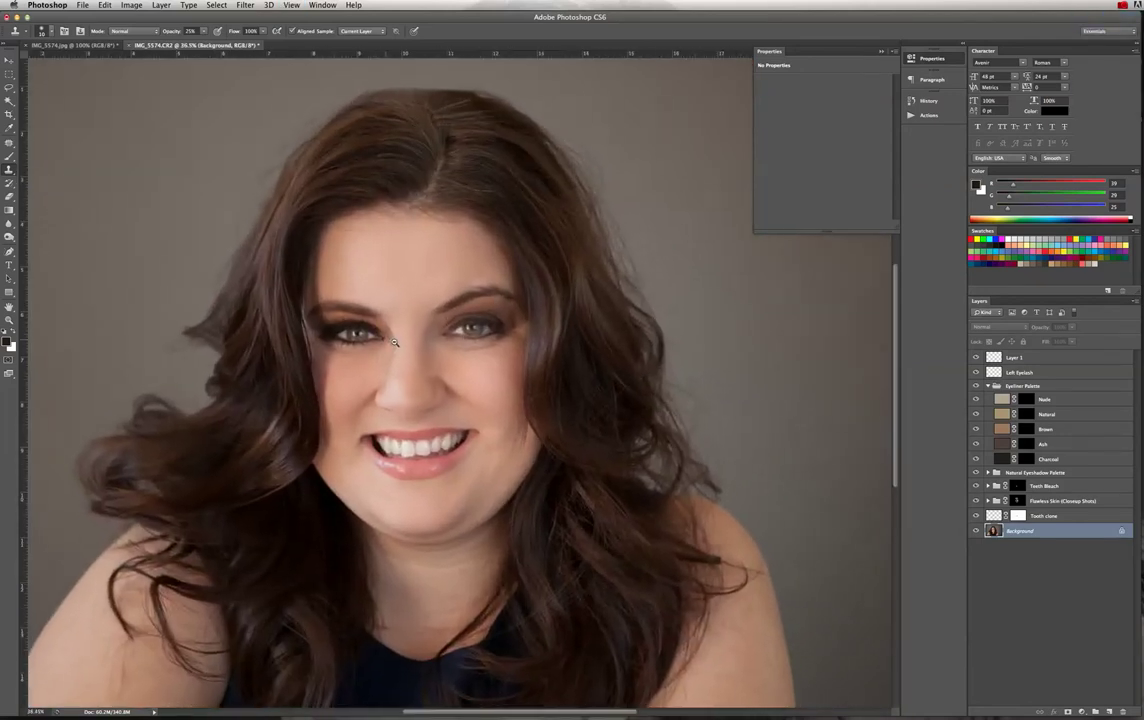
{"action": "scroll", "coordinate": [391, 343], "scroll_direction": "up", "scroll_amount": 3}
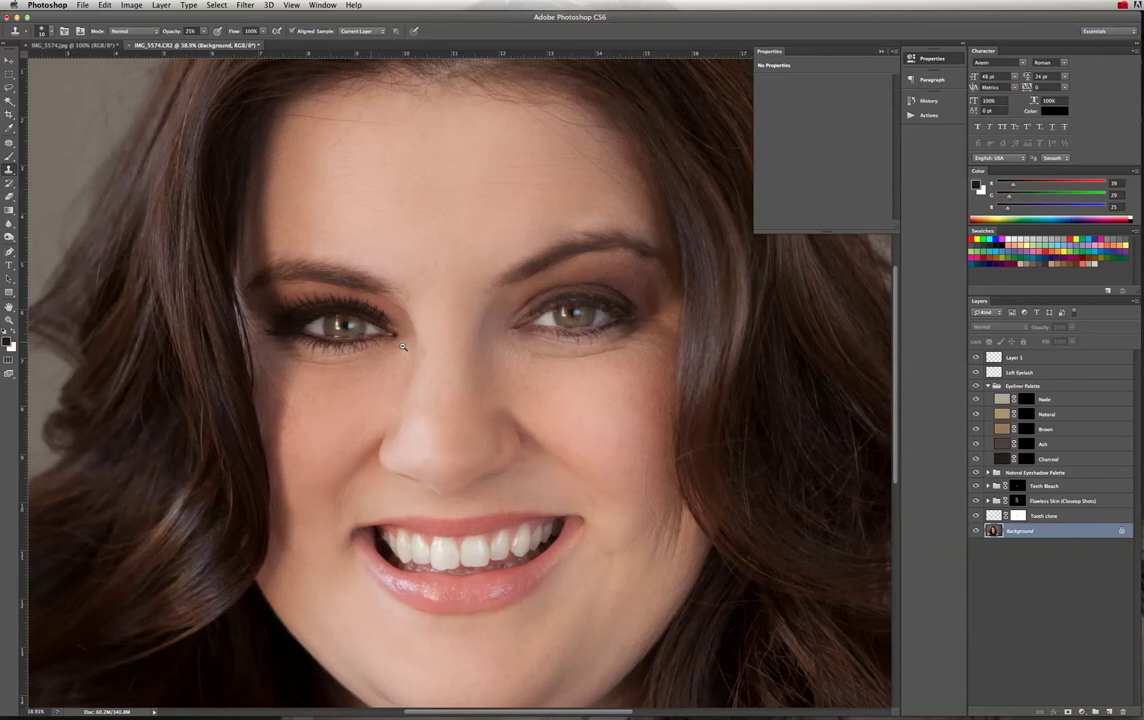
{"action": "left_click_drag", "start_coordinate": [391, 340], "coordinate": [549, 373]}
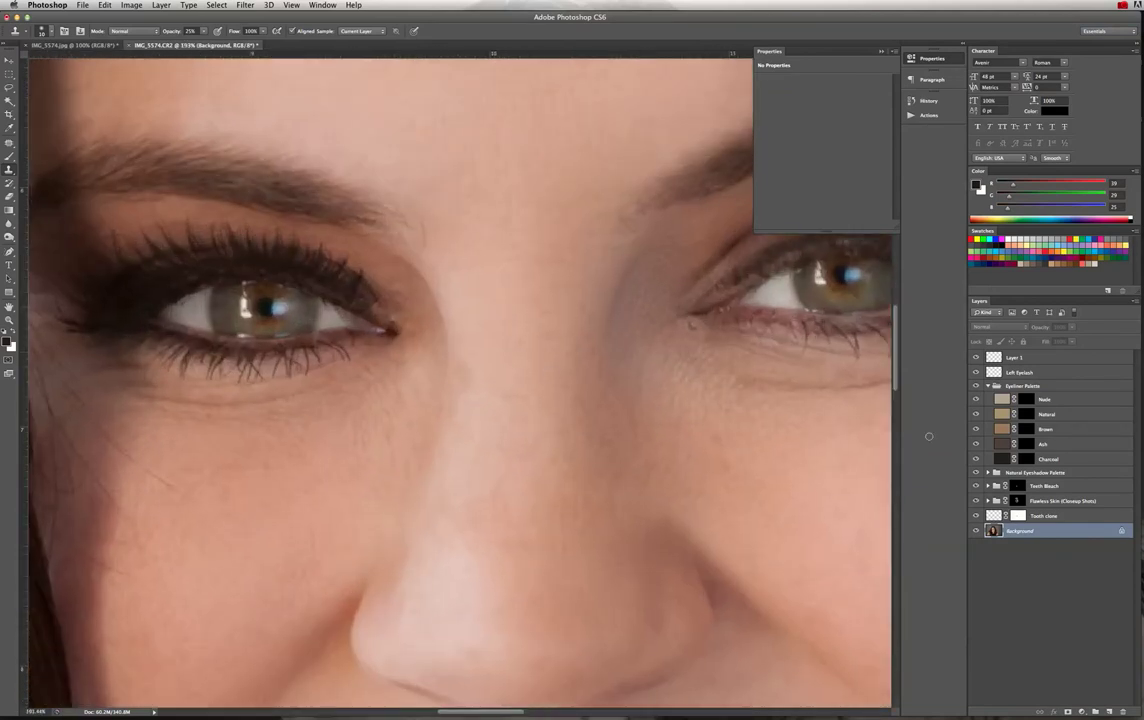
Touch up the Brown and Ash eyeliner masks along the left-hand eye's inner lower lid with the 12 px brush at 100% opacity.
{"action": "left_click", "coordinate": [1027, 430]}
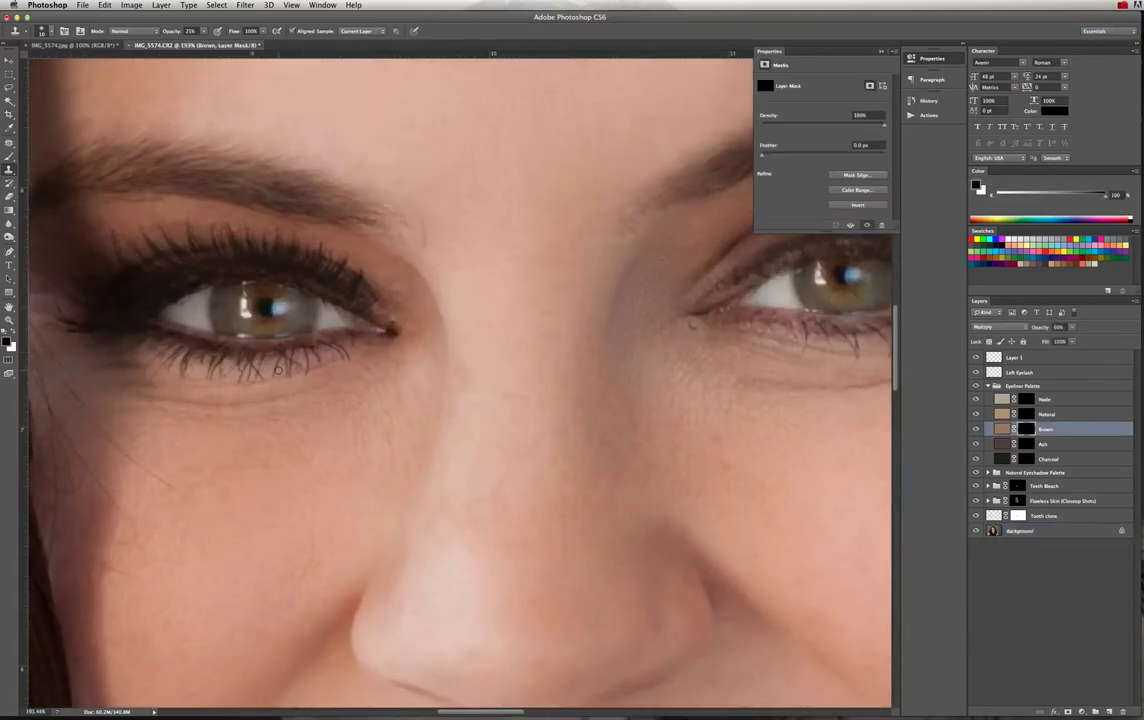
{"action": "left_click", "coordinate": [10, 157]}
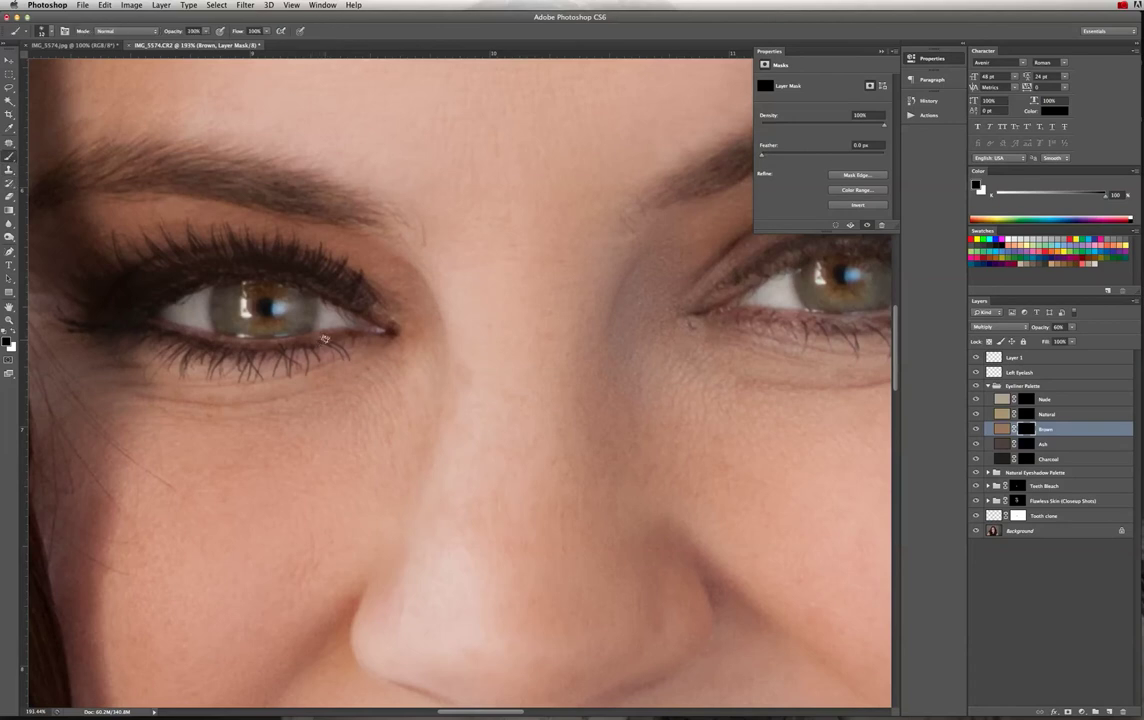
{"action": "left_click", "coordinate": [1038, 443]}
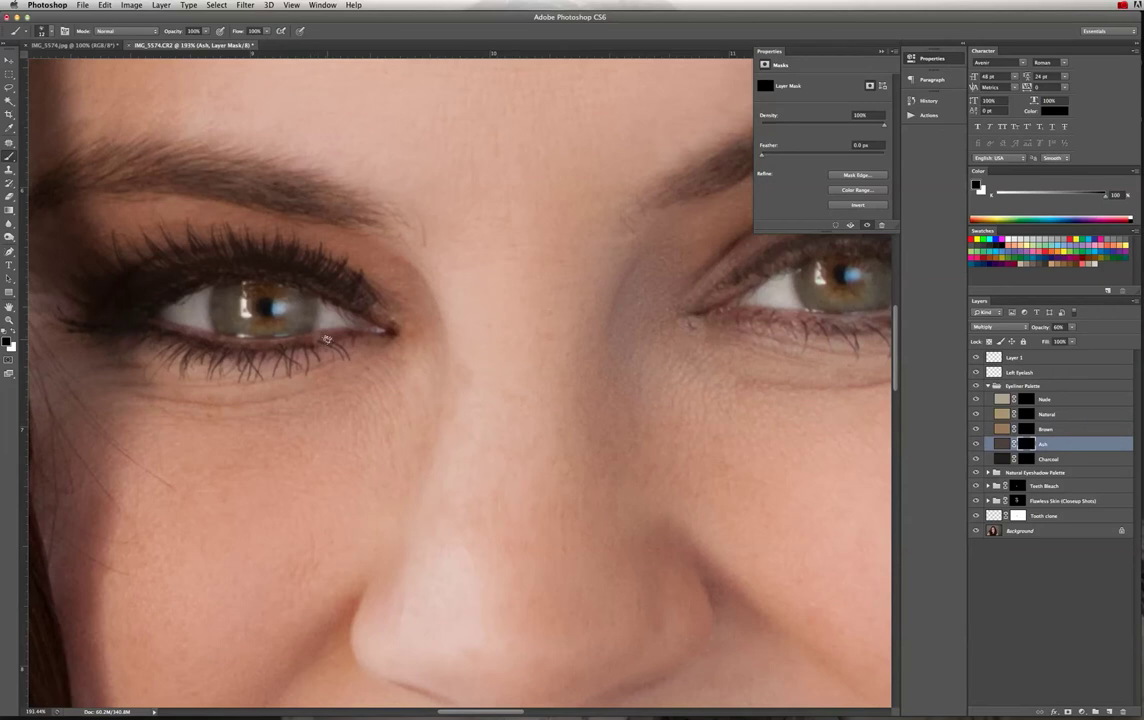
{"action": "left_click", "coordinate": [12, 333]}
{"action": "left_click", "coordinate": [12, 333]}
Collapse the Eyeliner Palette group and rename Layer 1 as "Left bottom eyelash".
{"action": "key", "text": "super+0"}
{"action": "key", "text": "super+space"}
{"action": "left_click_drag", "start_coordinate": [453, 329], "coordinate": [504, 336]}
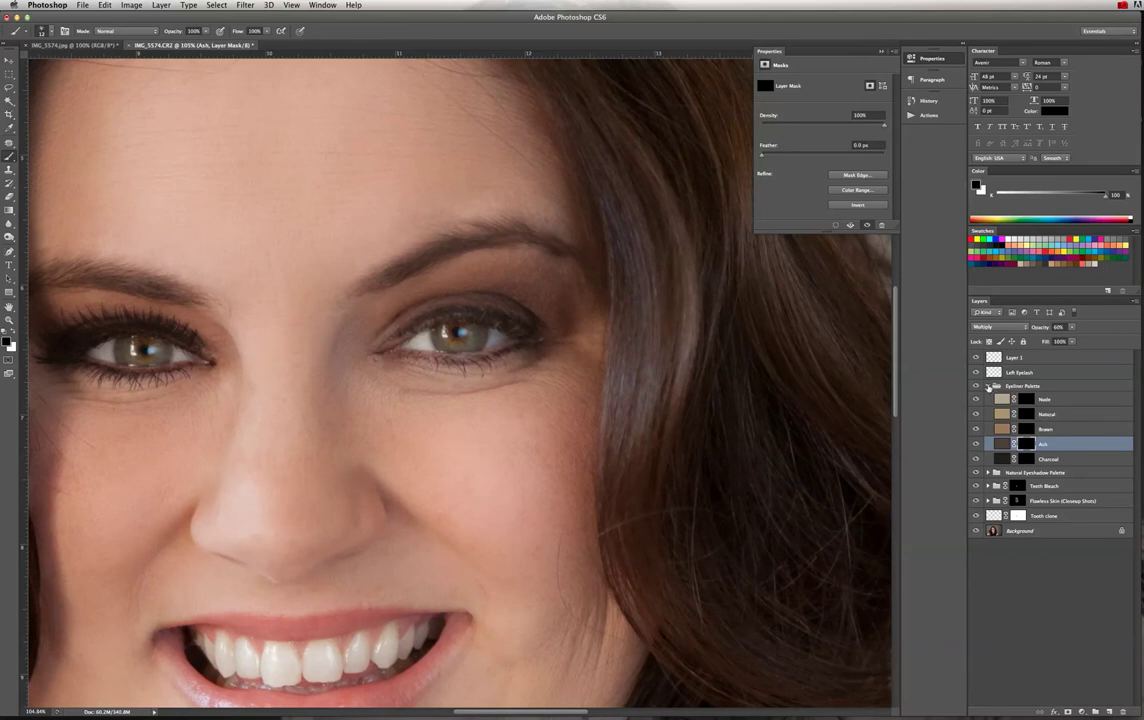
{"action": "left_click", "coordinate": [988, 387]}
{"action": "double_click", "coordinate": [1014, 358]}
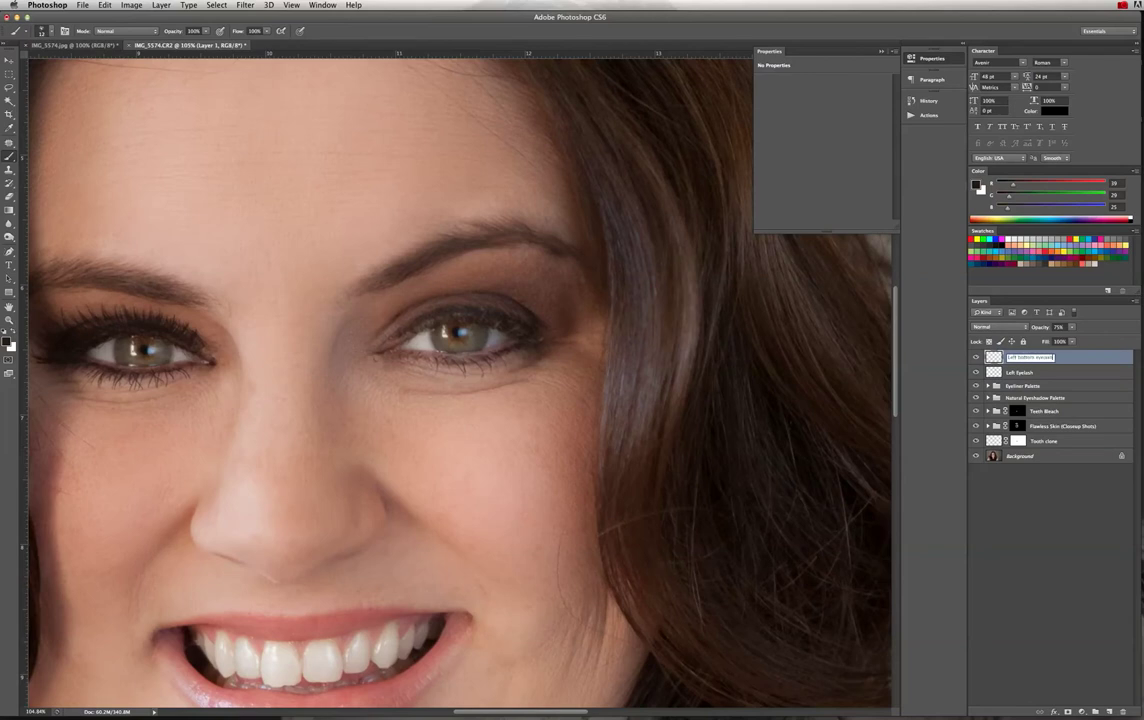
Add a new layer above the others and name it "right top eyelash".
{"action": "left_click", "coordinate": [1109, 712]}
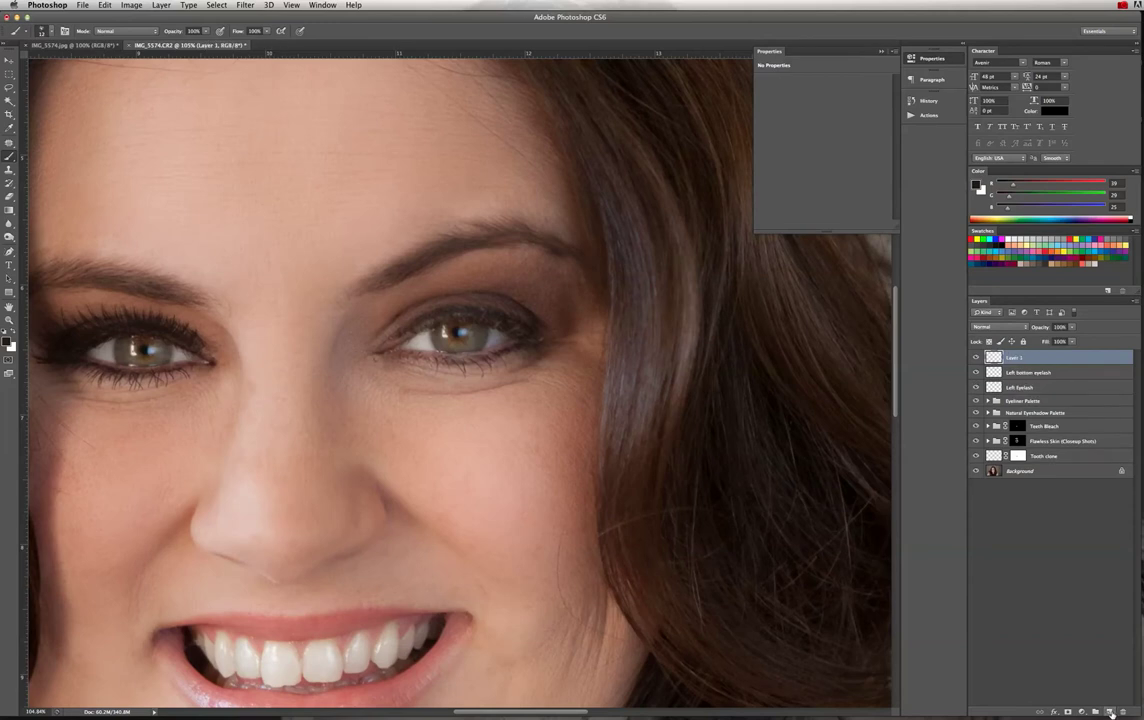
{"action": "double_click", "coordinate": [1019, 358]}
{"action": "type", "text": "Light bot"}
{"action": "type", "text": " eyelash"}
{"action": "key", "text": "Return"}
Stamp upper lashes once over the right-hand eye's upper lid with the second 2371 eyelash brush sized to 325 px.
{"action": "left_click", "coordinate": [53, 33]}
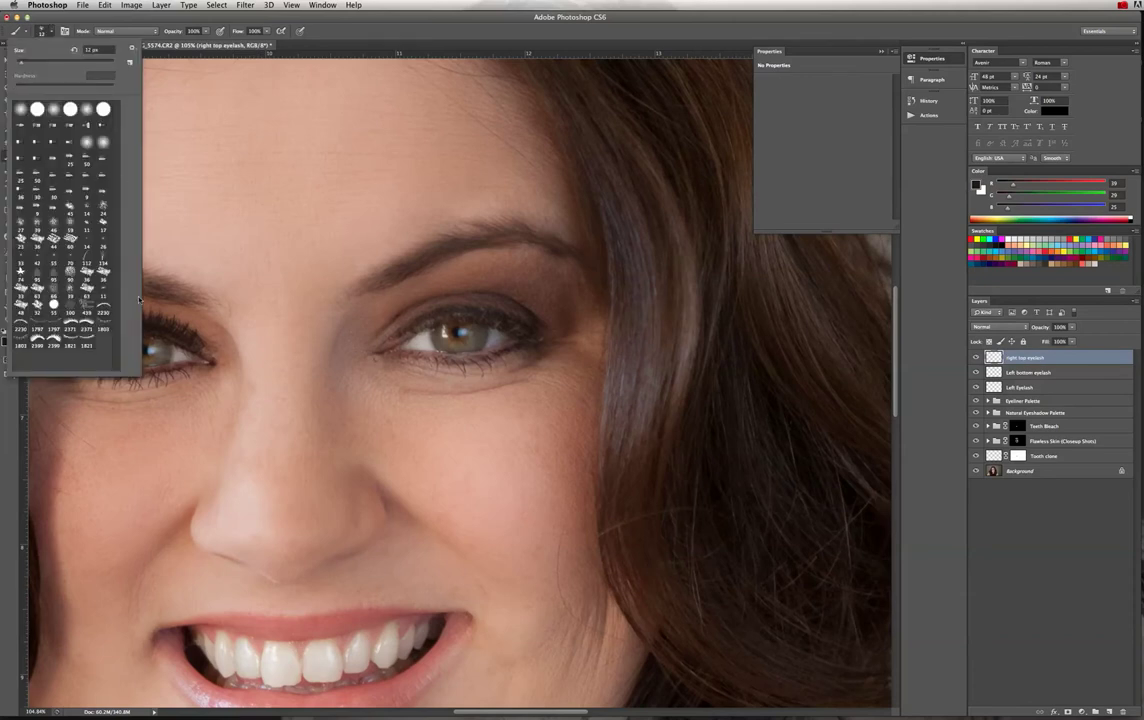
{"action": "left_click", "coordinate": [88, 323]}
{"action": "left_click_drag", "start_coordinate": [82, 63], "coordinate": [79, 65]}
{"action": "type", "text": "25"}
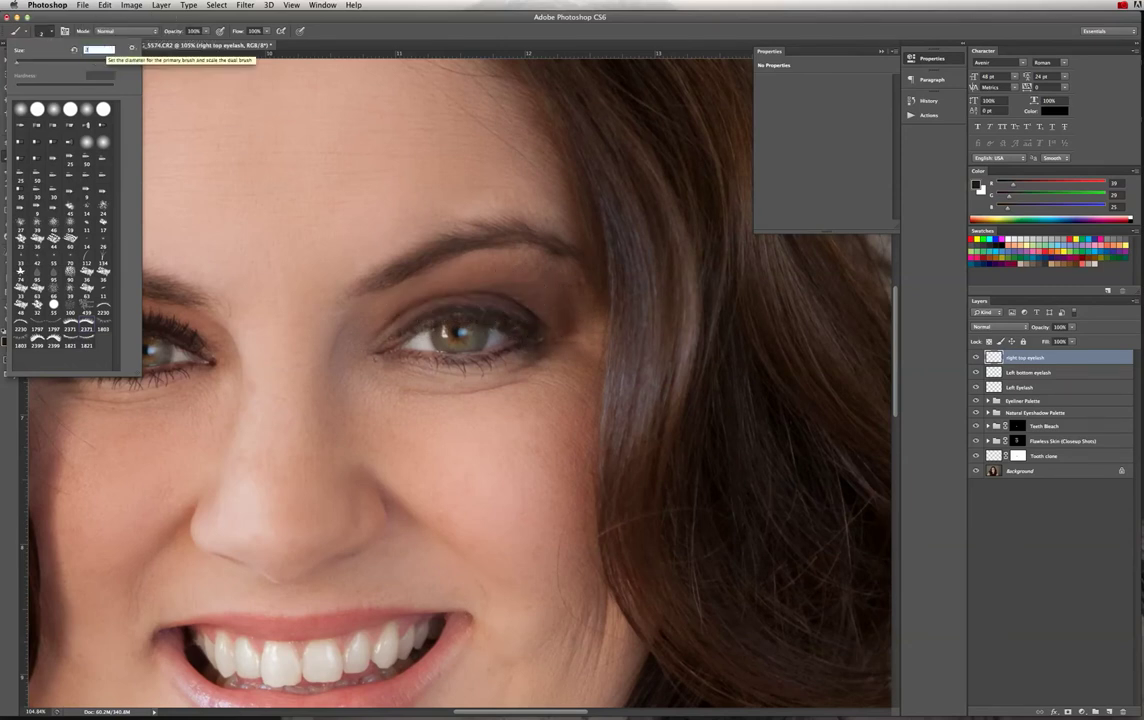
{"action": "key", "text": "Return"}
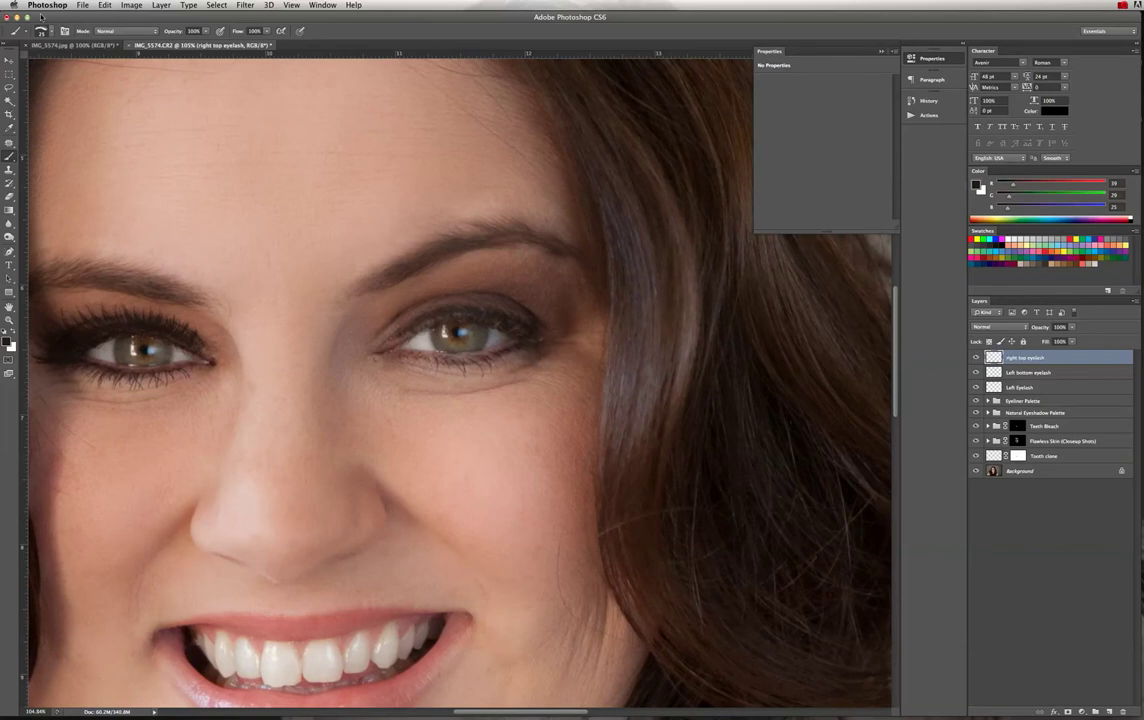
{"action": "left_click", "coordinate": [44, 30]}
{"action": "left_click_drag", "start_coordinate": [101, 50], "coordinate": [85, 49]}
{"action": "type", "text": "3"}
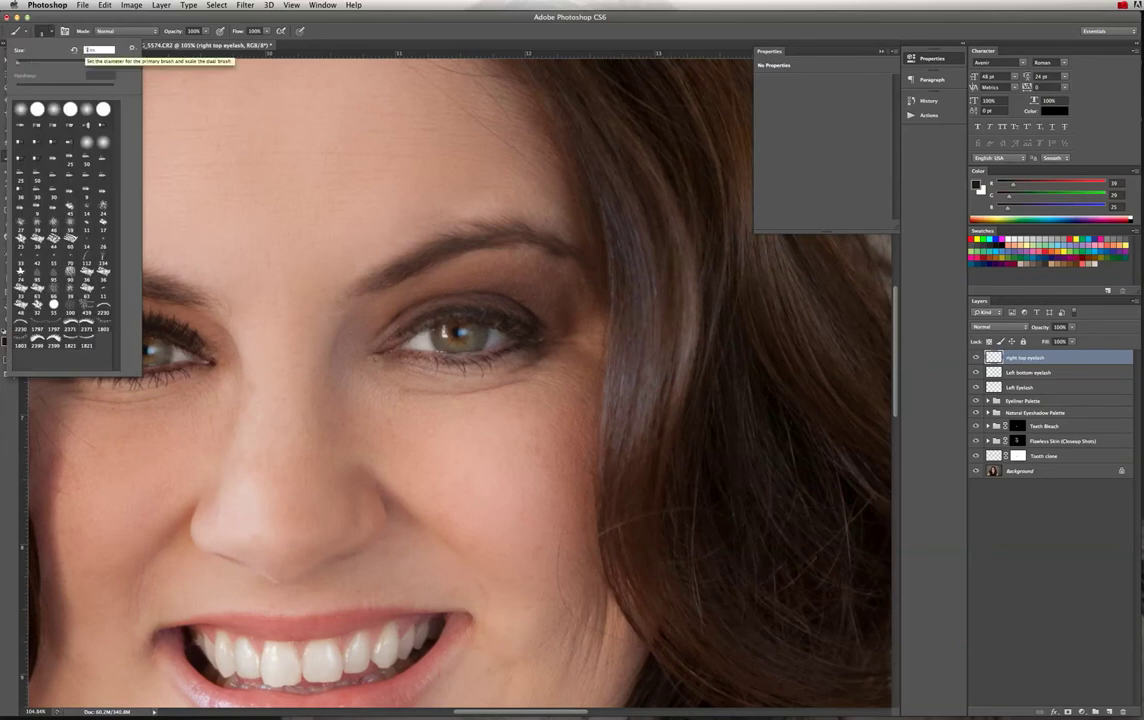
{"action": "type", "text": "25"}
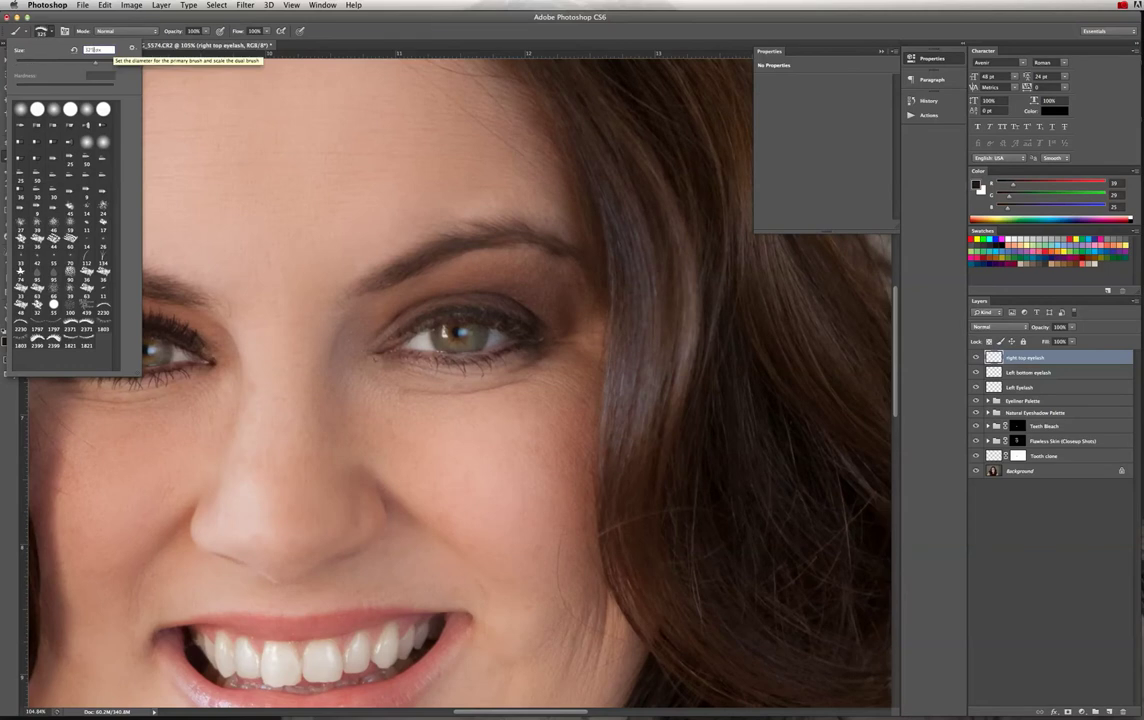
{"action": "key", "text": "Return"}
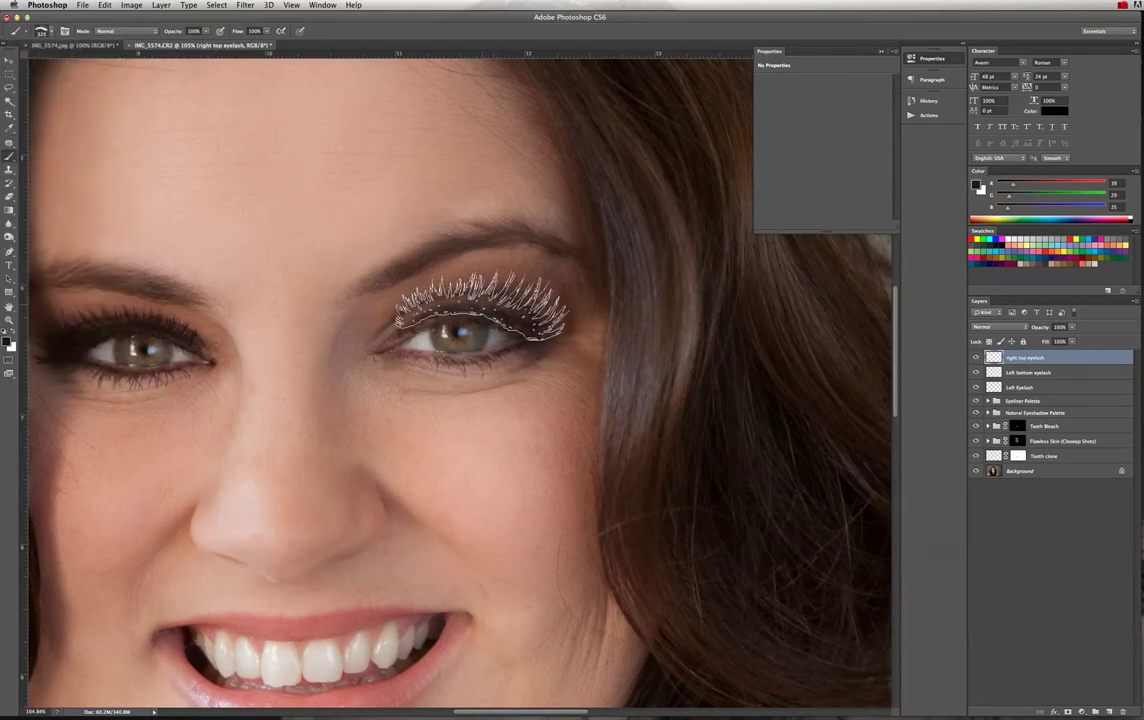
{"action": "left_click", "coordinate": [480, 308]}
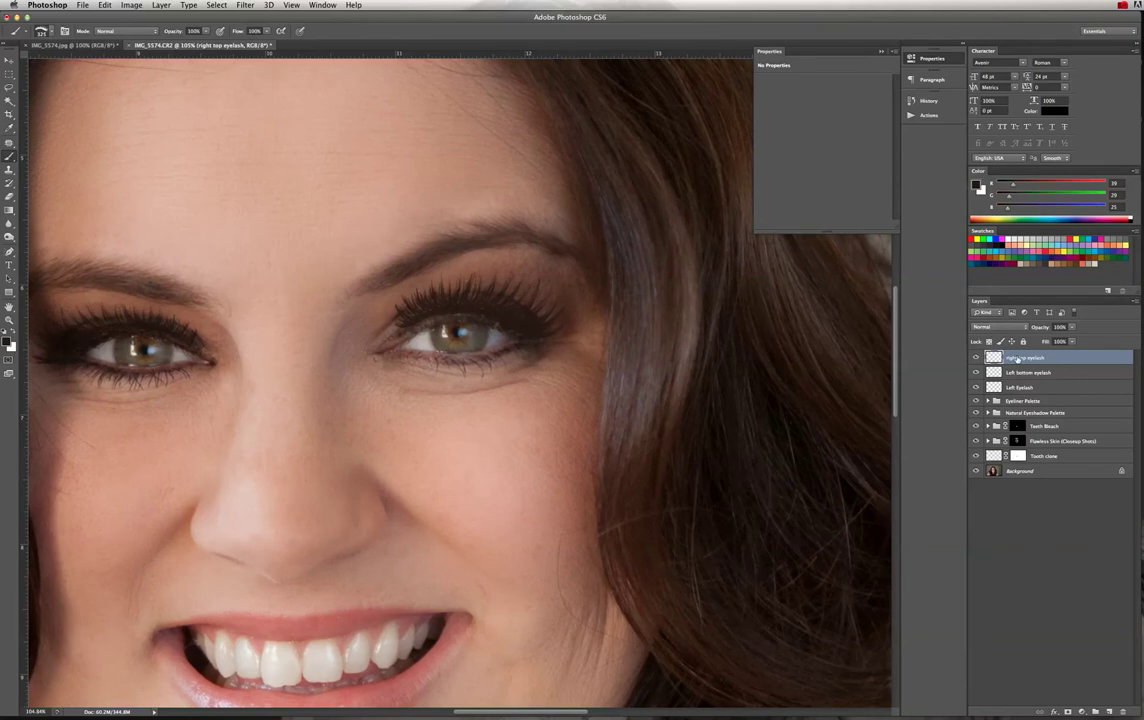
Darken the right top eyelash layer slightly by shifting the Levels midtones.
{"action": "left_click", "coordinate": [131, 6]}
{"action": "mouse_move", "coordinate": [122, 36]}
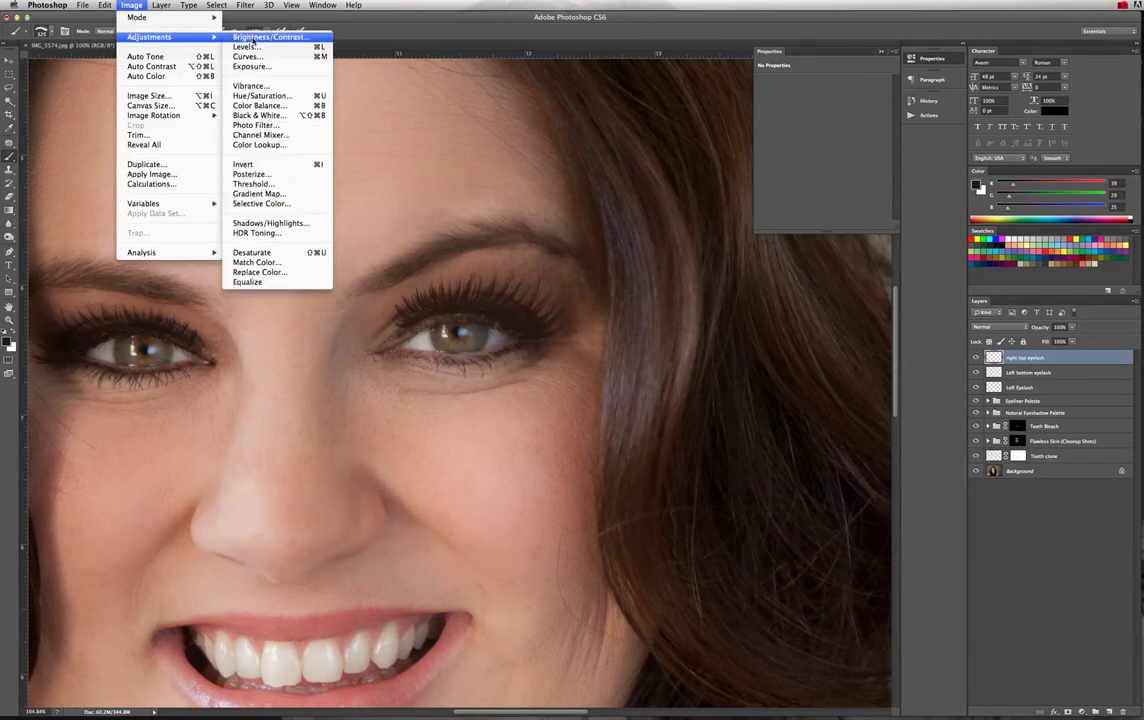
{"action": "left_click", "coordinate": [255, 46]}
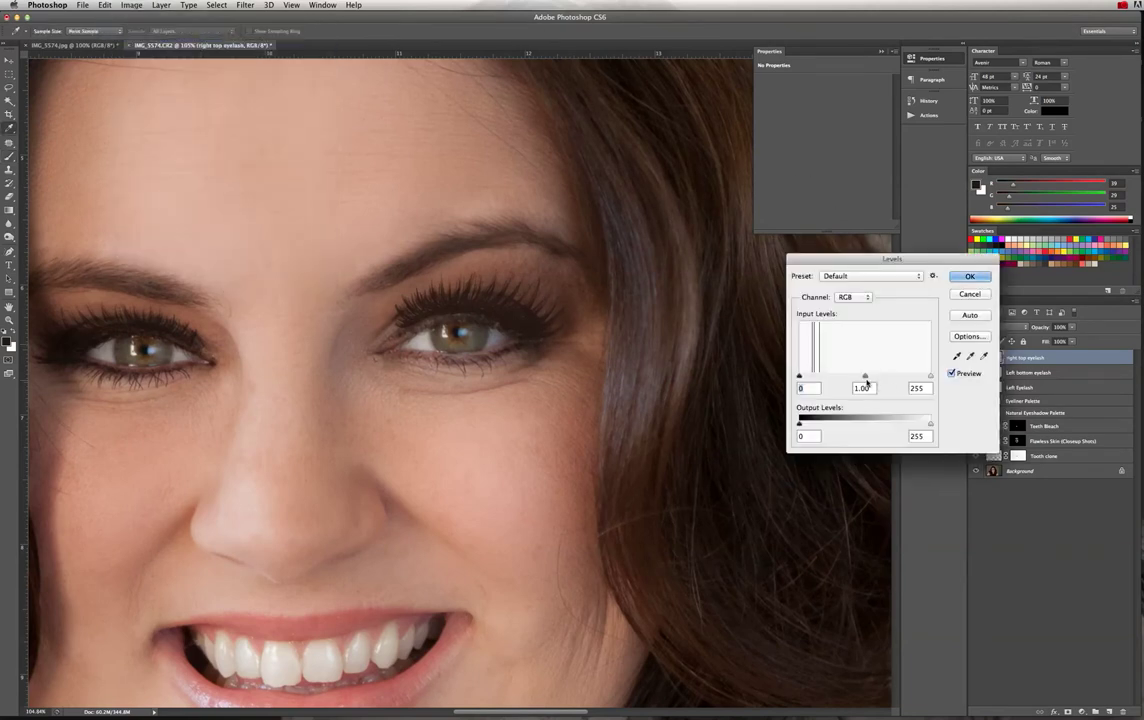
{"action": "left_click_drag", "start_coordinate": [865, 380], "coordinate": [869, 378]}
{"action": "left_click", "coordinate": [975, 283]}
Set the right top eyelash layer's opacity to 75%.
{"action": "left_click", "coordinate": [1073, 329]}
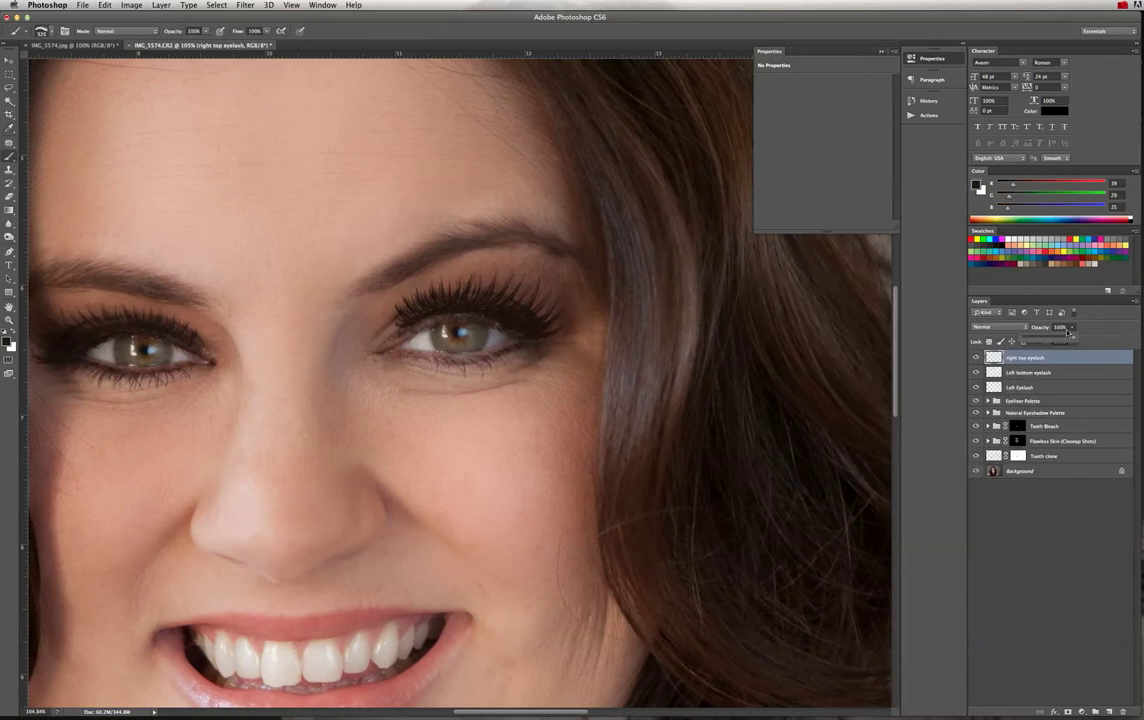
{"action": "type", "text": "75"}
{"action": "key", "text": "Return"}
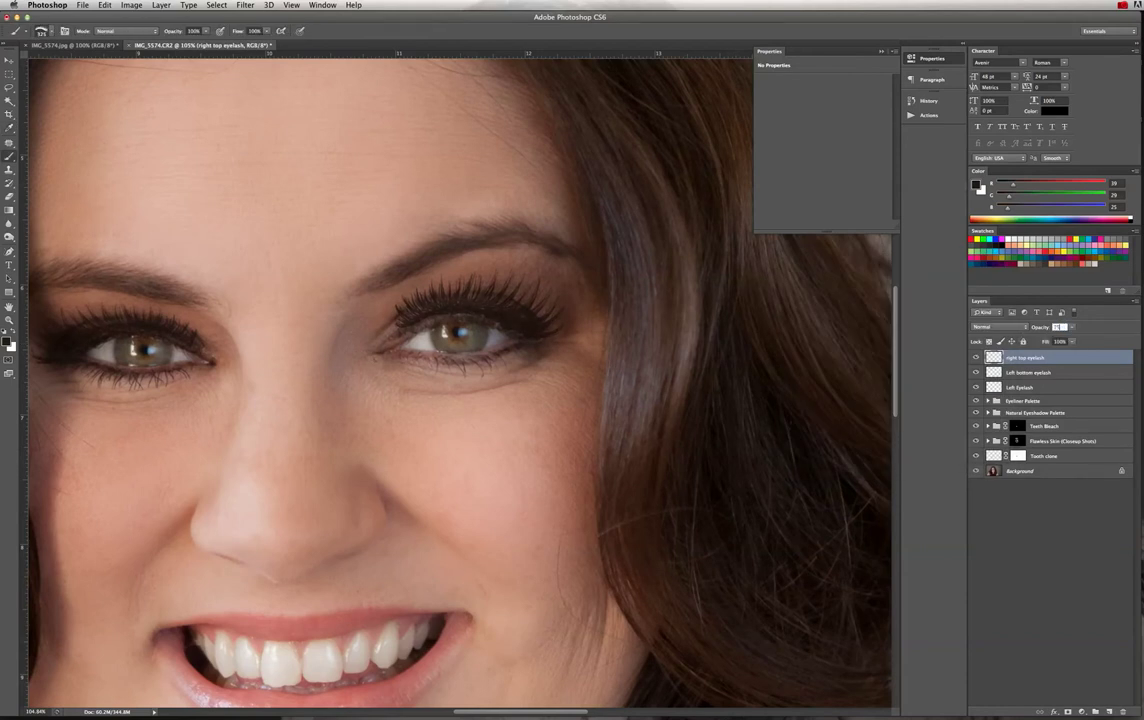
Rotate the right top eyelash about 7.8° counterclockwise and move it to fit the right-hand eye's upper lid.
{"action": "left_click", "coordinate": [105, 5]}
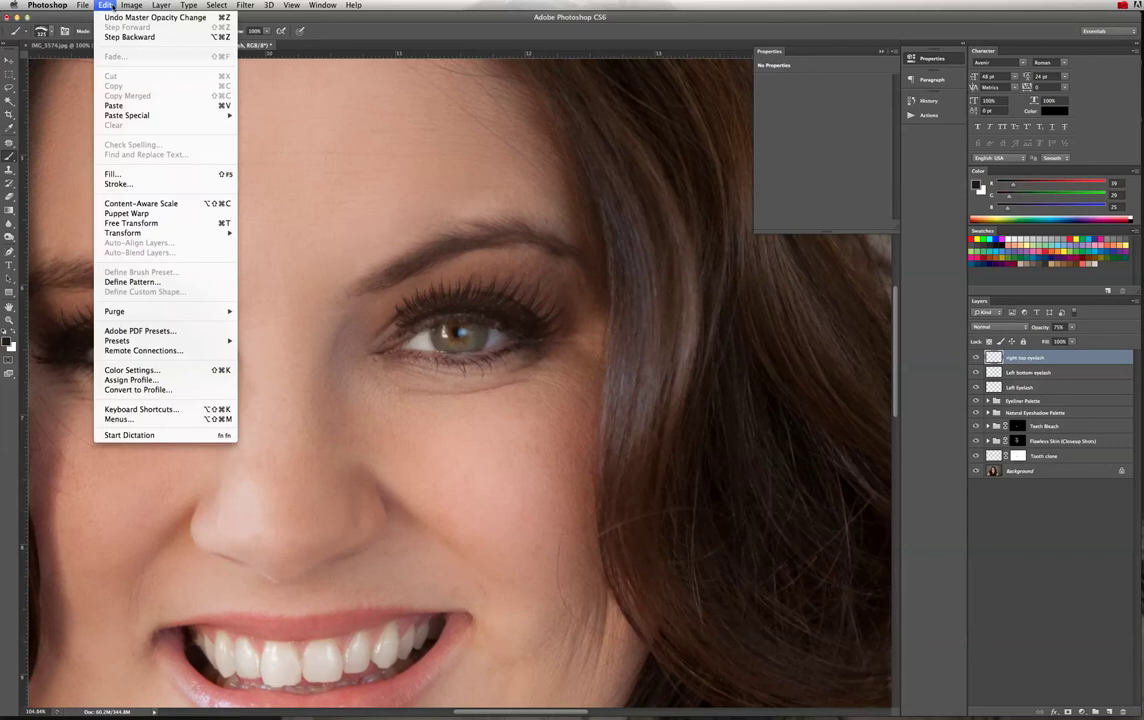
{"action": "mouse_move", "coordinate": [140, 233]}
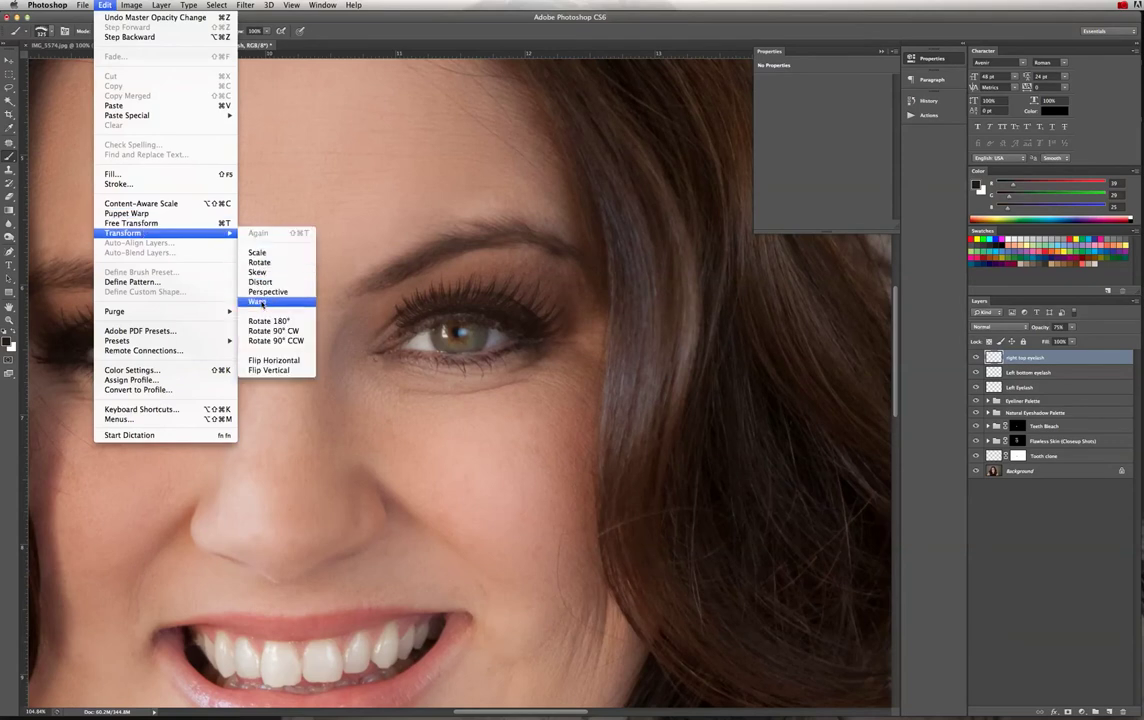
{"action": "left_click", "coordinate": [471, 360]}
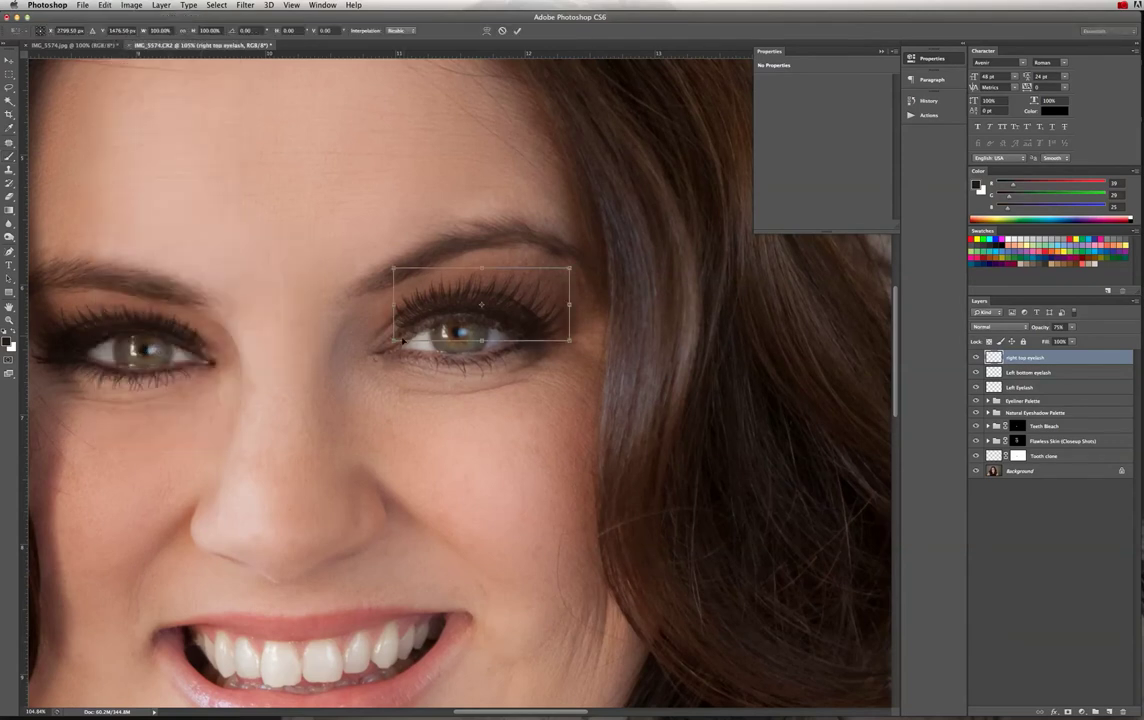
{"action": "left_click_drag", "start_coordinate": [348, 307], "coordinate": [348, 318]}
{"action": "left_click_drag", "start_coordinate": [475, 311], "coordinate": [472, 309]}
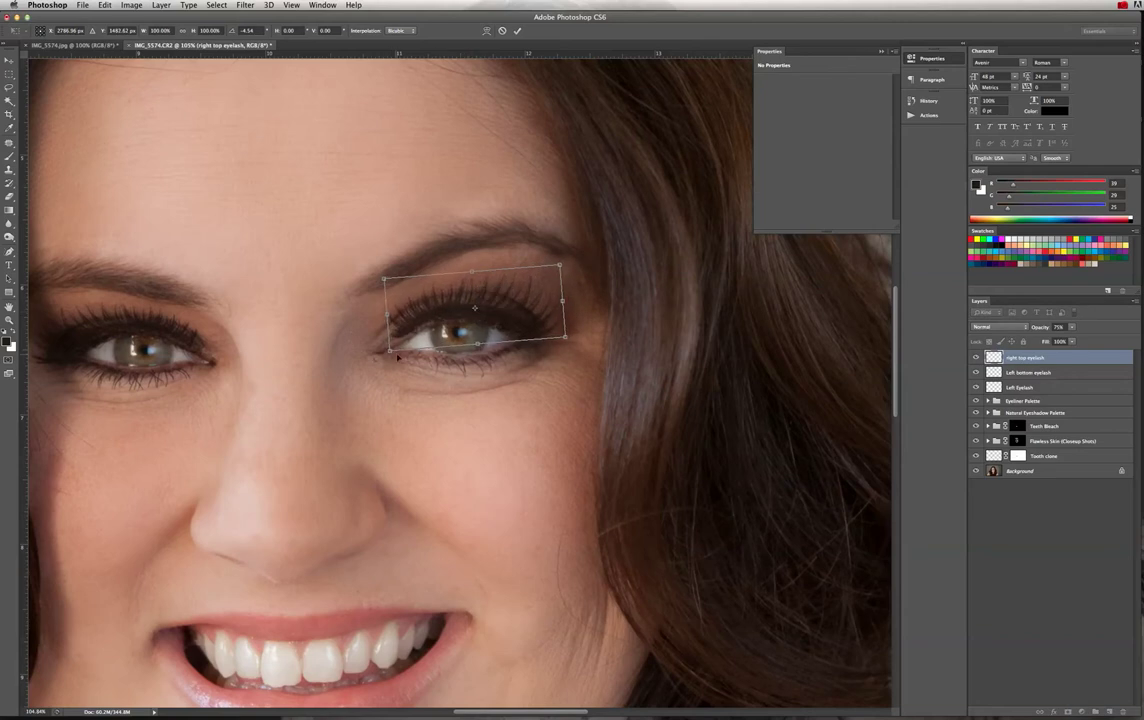
{"action": "left_click_drag", "start_coordinate": [388, 356], "coordinate": [398, 358]}
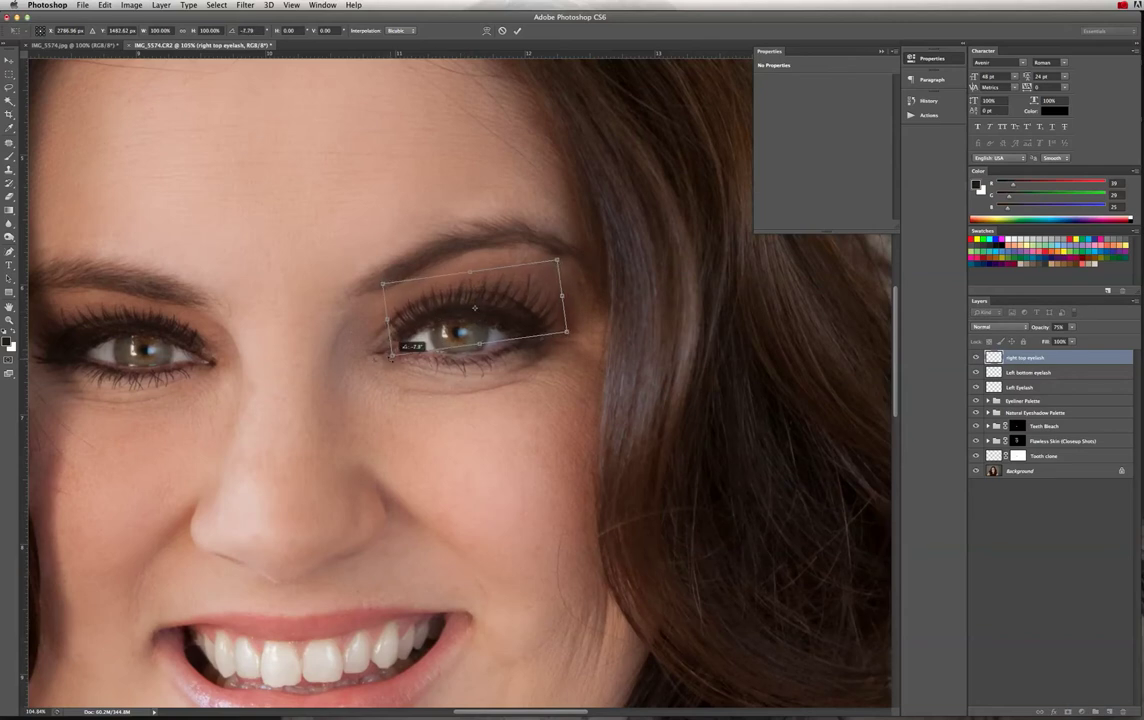
{"action": "key", "text": "Return"}
{"action": "key", "text": "b"}
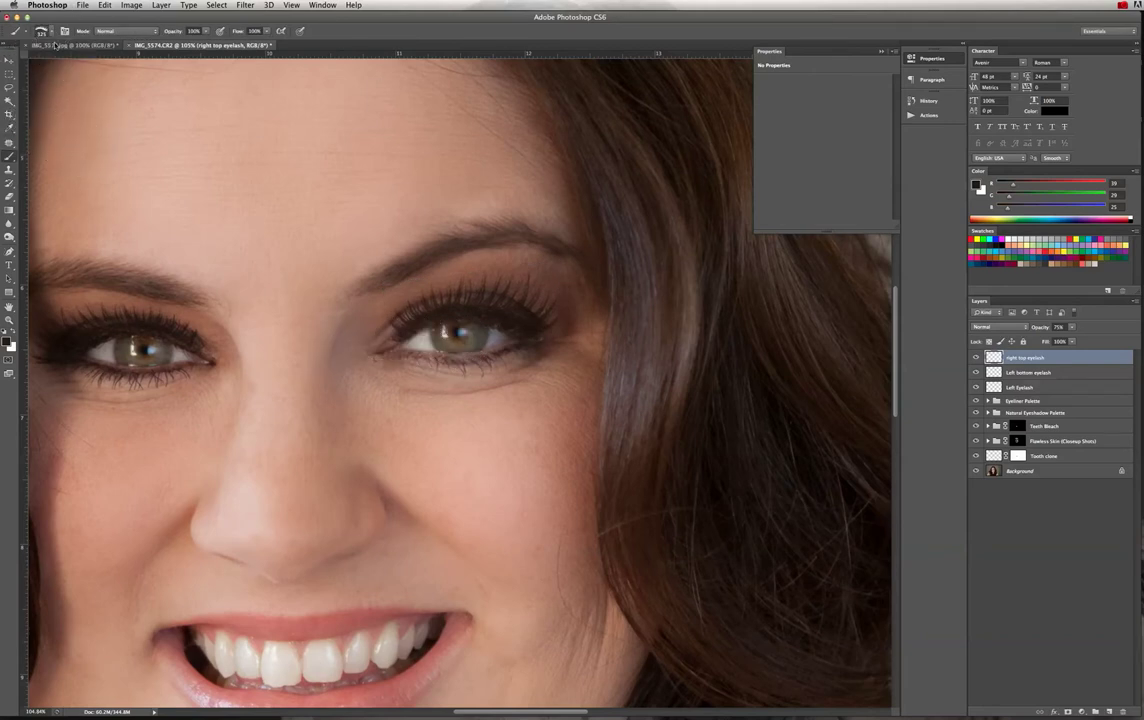
Warp the right top eyelash layer, lowering both upper corners and adjusting the mesh so the lashes follow the right-hand eye's upper lid.
{"action": "left_click", "coordinate": [50, 34]}
{"action": "left_click", "coordinate": [84, 16]}
{"action": "left_click", "coordinate": [105, 5]}
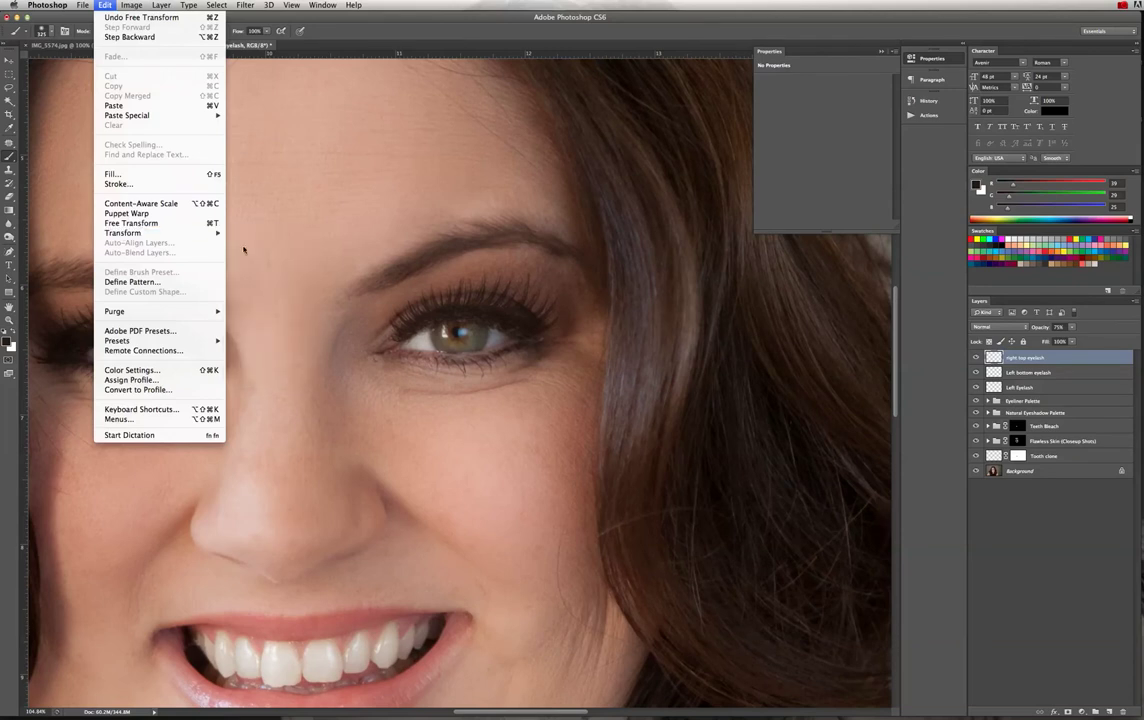
{"action": "mouse_move", "coordinate": [212, 233]}
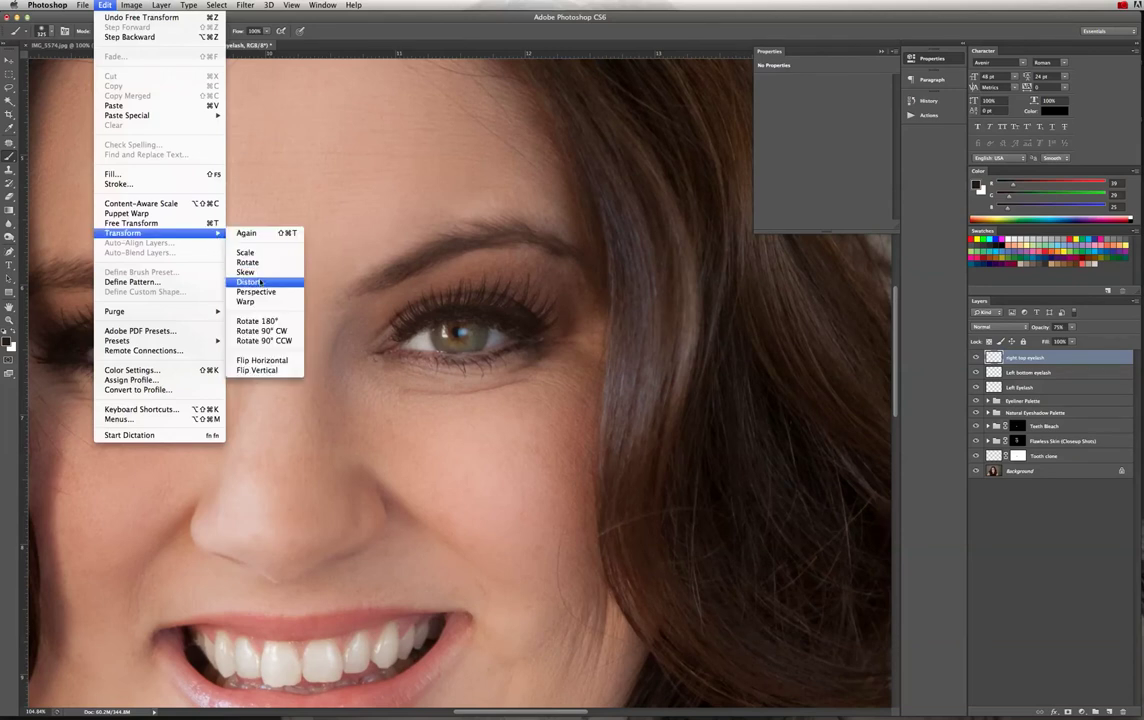
{"action": "left_click", "coordinate": [266, 302]}
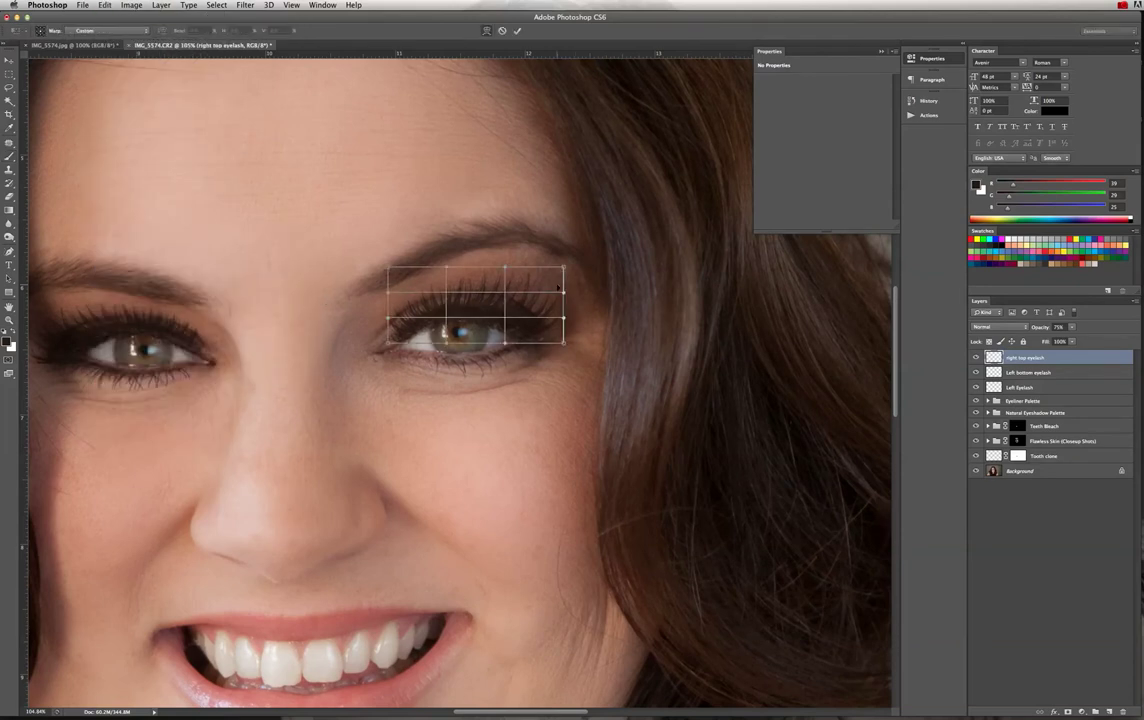
{"action": "mouse_move", "coordinate": [565, 268]}
{"action": "left_mouse_down"}
{"action": "mouse_move", "coordinate": [578, 258]}
{"action": "mouse_move", "coordinate": [561, 278]}
{"action": "left_mouse_up"}
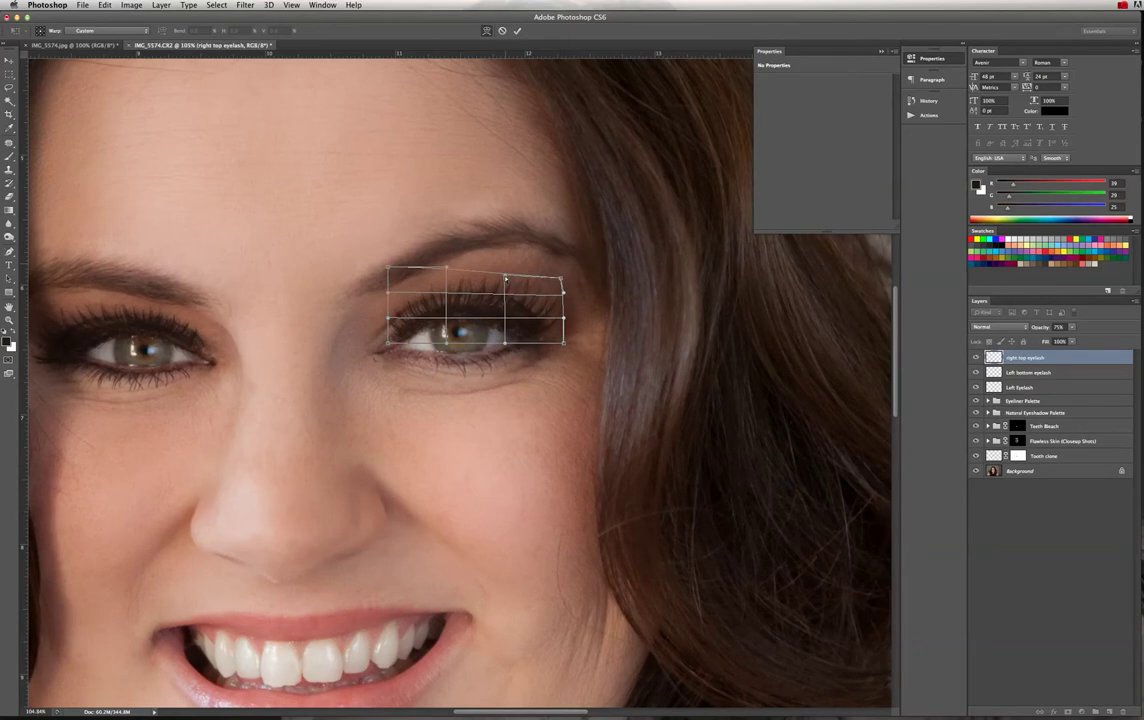
{"action": "mouse_move", "coordinate": [390, 268]}
{"action": "left_mouse_down"}
{"action": "mouse_move", "coordinate": [400, 266]}
{"action": "mouse_move", "coordinate": [388, 291]}
{"action": "left_mouse_up"}
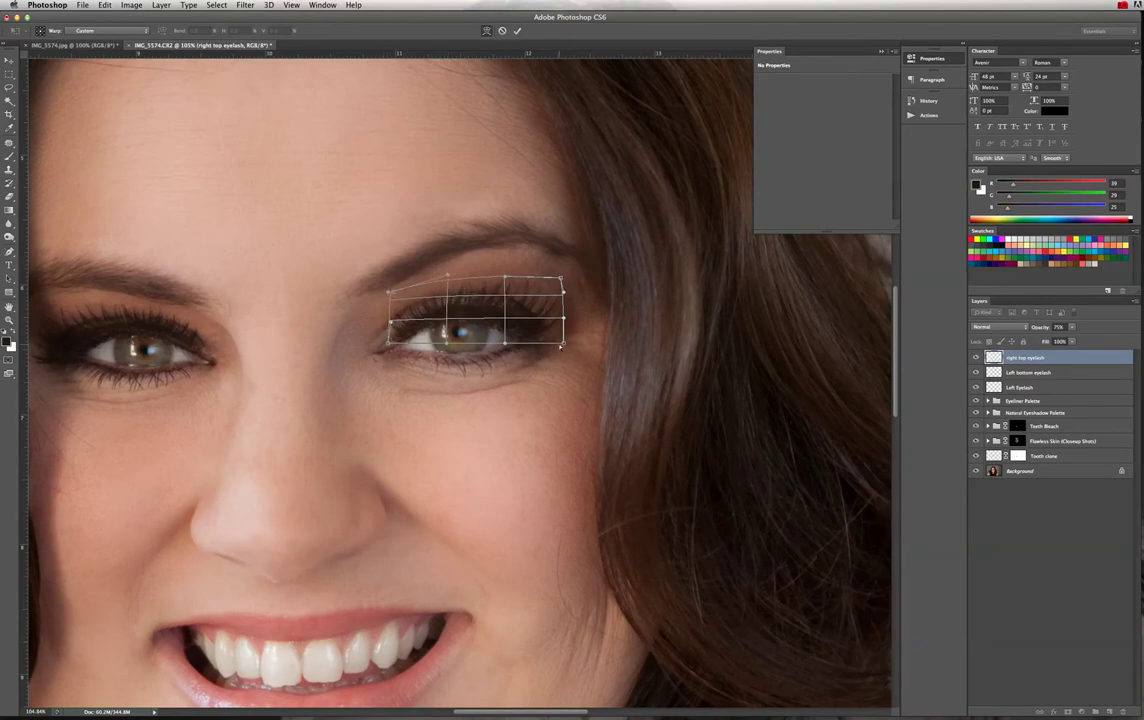
{"action": "left_click_drag", "start_coordinate": [564, 294], "coordinate": [564, 299]}
{"action": "left_click_drag", "start_coordinate": [501, 319], "coordinate": [496, 318]}
{"action": "key", "text": "Return"}
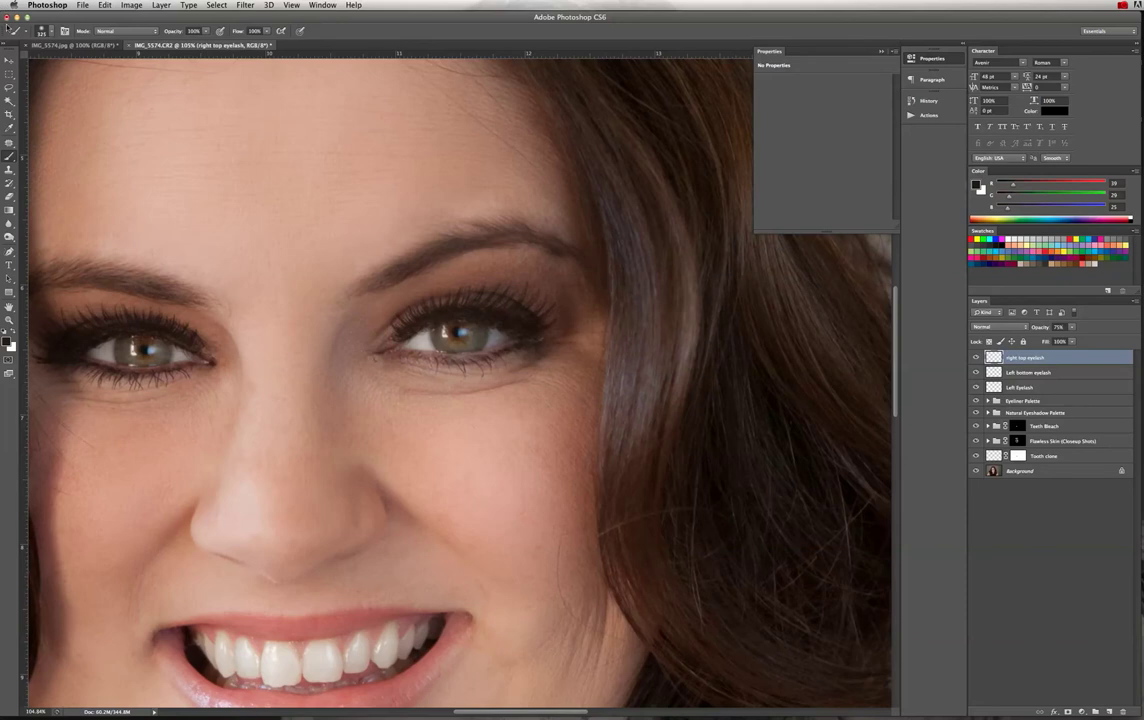
Compare the right-hand eye with and without the right top eyelash layer, and nudge the lashes slightly down onto the lid.
{"action": "left_click", "coordinate": [9, 60]}
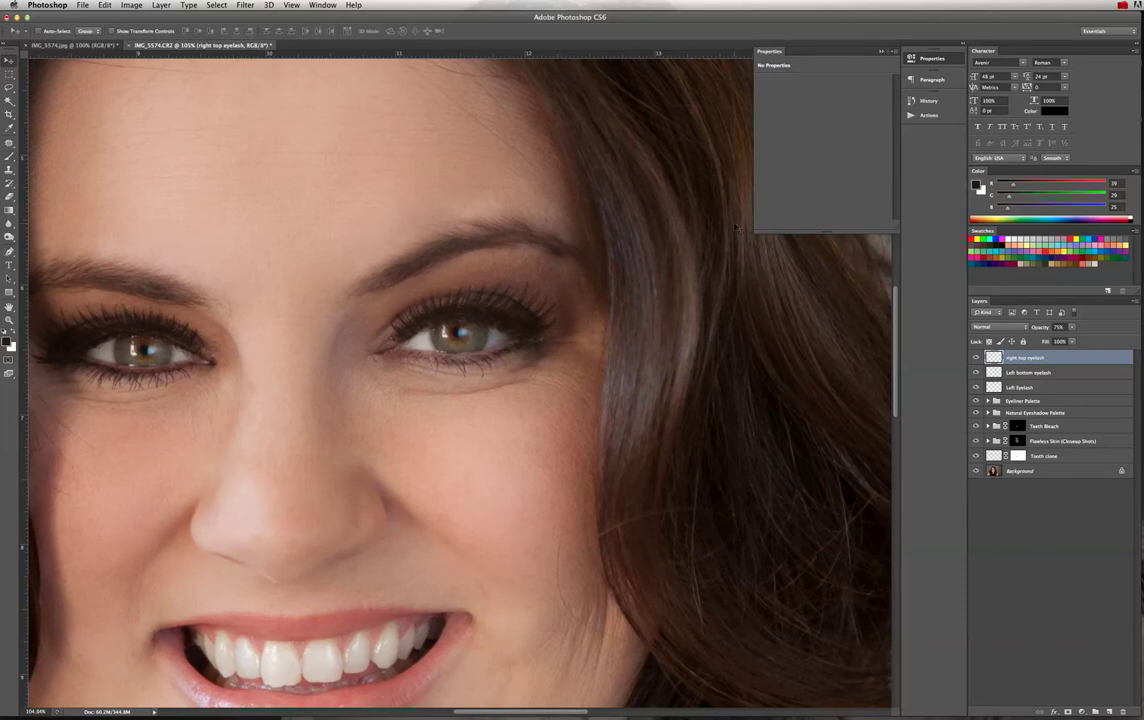
{"action": "left_click", "coordinate": [976, 357]}
{"action": "left_click", "coordinate": [976, 357]}
{"action": "left_click", "coordinate": [976, 357]}
{"action": "left_click", "coordinate": [976, 357]}
{"action": "left_click_drag", "start_coordinate": [514, 315], "coordinate": [515, 322]}
Line the right-hand eye's inner corner in white with a 16 px brush on the Ash eyeliner mask, and select the Brown mask.
{"action": "left_click", "coordinate": [988, 400]}
{"action": "left_click", "coordinate": [1027, 459]}
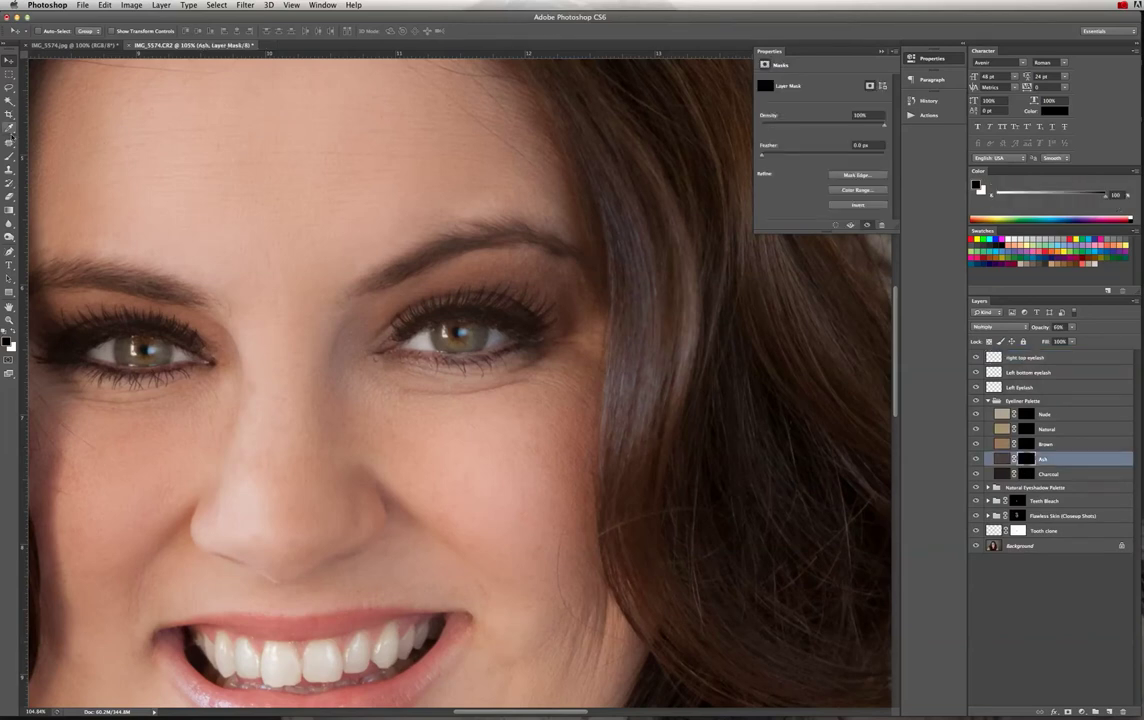
{"action": "scroll", "coordinate": [12, 108], "scroll_direction": "down", "scroll_amount": 1}
{"action": "left_click", "coordinate": [9, 156]}
{"action": "left_click", "coordinate": [45, 32]}
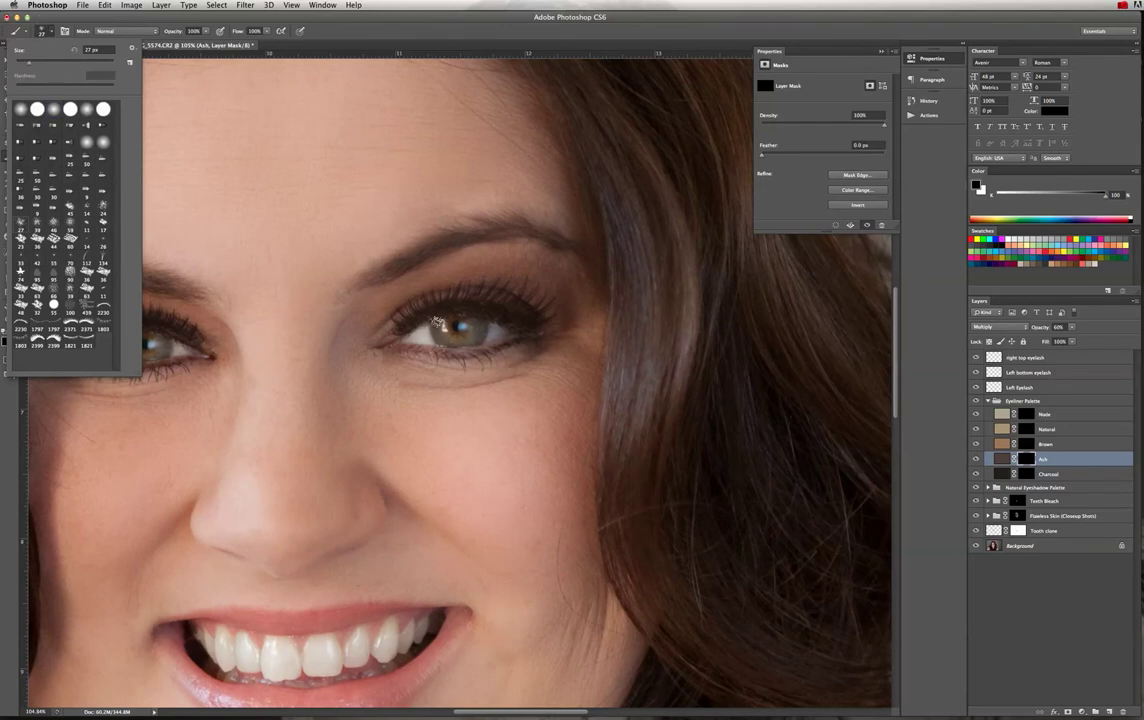
{"action": "left_click_drag", "start_coordinate": [24, 61], "coordinate": [23, 64]}
{"action": "key", "text": "Return"}
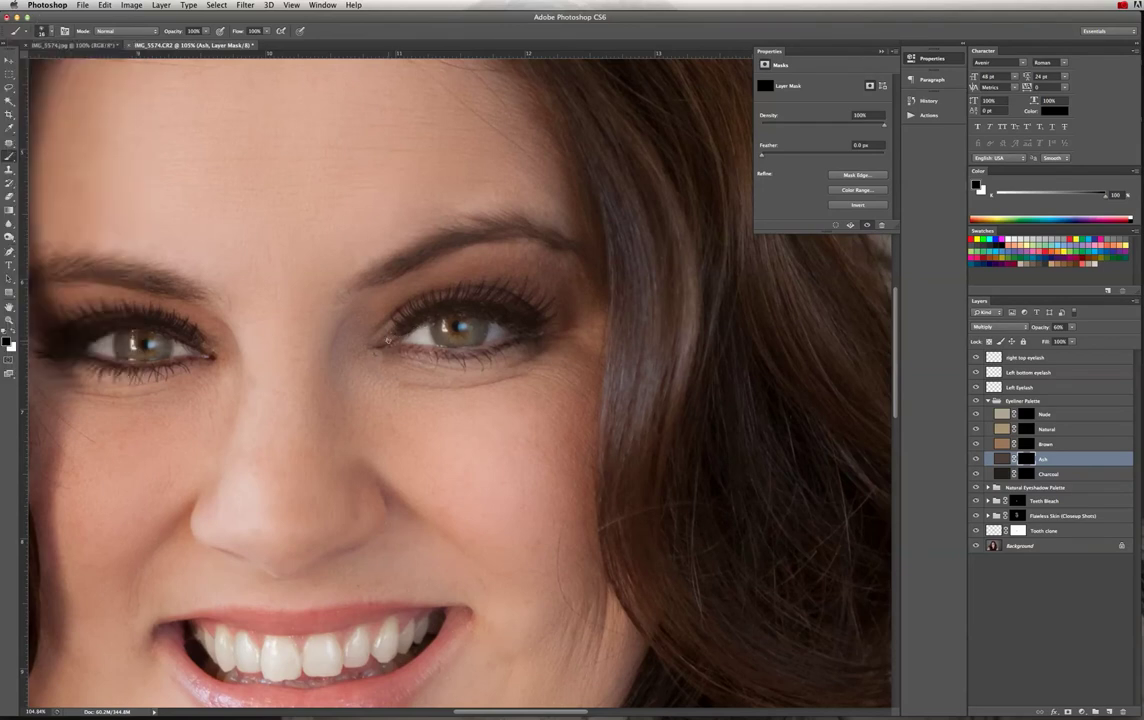
{"action": "left_click", "coordinate": [14, 332]}
{"action": "key", "text": "alt+bracketright"}
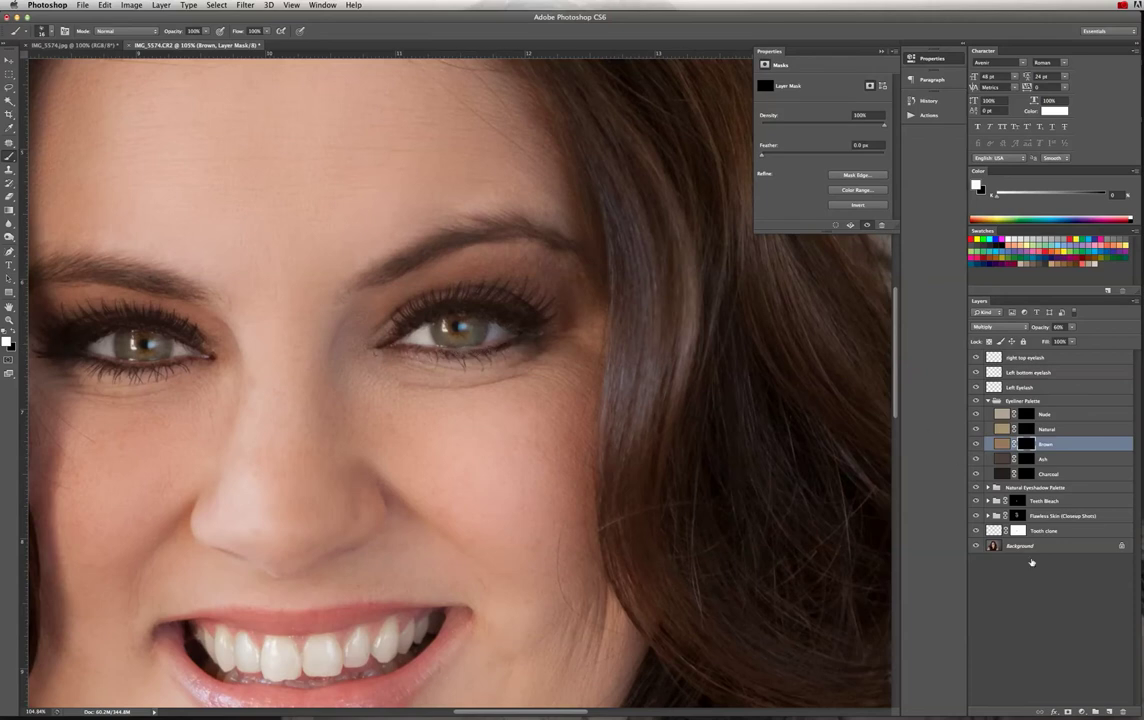
Add a new layer above the right top eyelash layer and name it "right bottom eyelash".
{"action": "left_click", "coordinate": [1059, 360]}
{"action": "left_click", "coordinate": [1109, 712]}
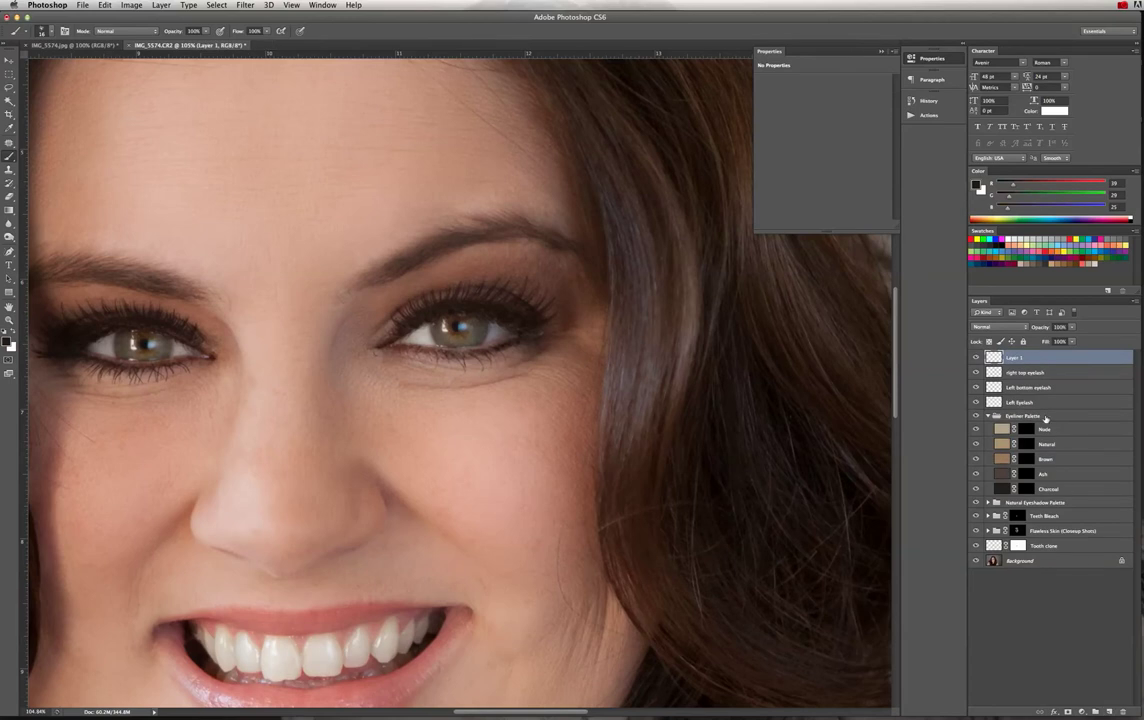
{"action": "double_click", "coordinate": [1014, 358]}
{"action": "type", "text": "right bottom eyelash"}
{"action": "key", "text": "Return"}
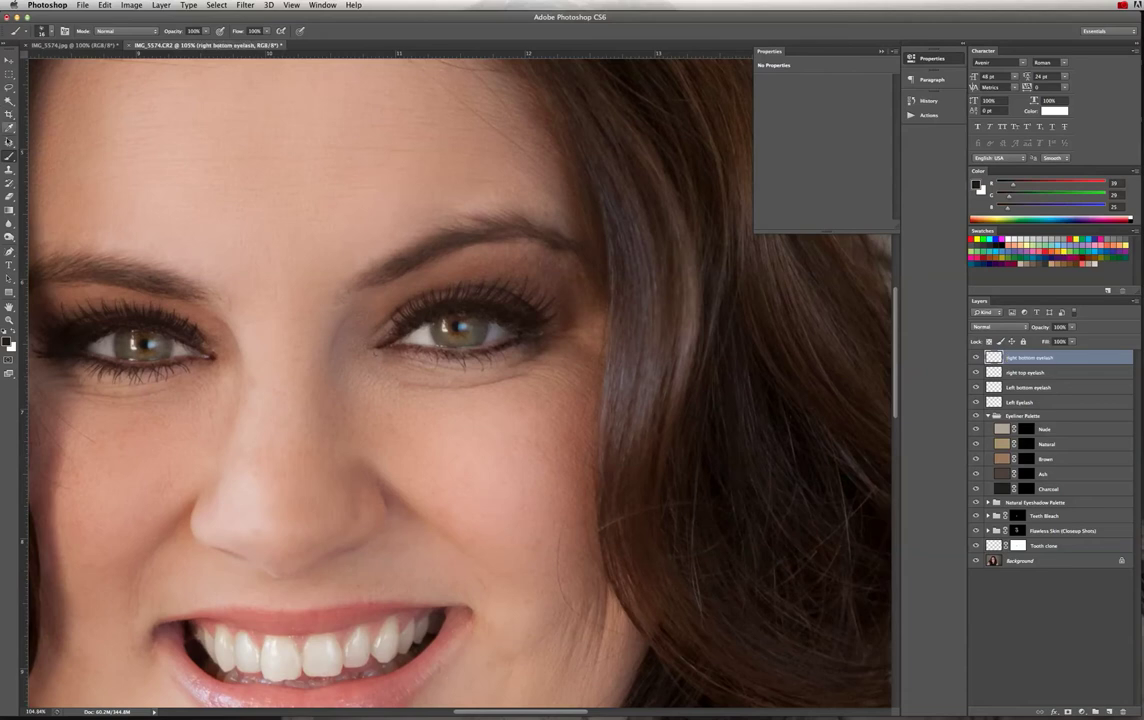
Stamp lower lashes once along the right-hand eye's lower lid with the second 1803 eyelash brush sized to 250 px.
{"action": "left_click", "coordinate": [45, 31]}
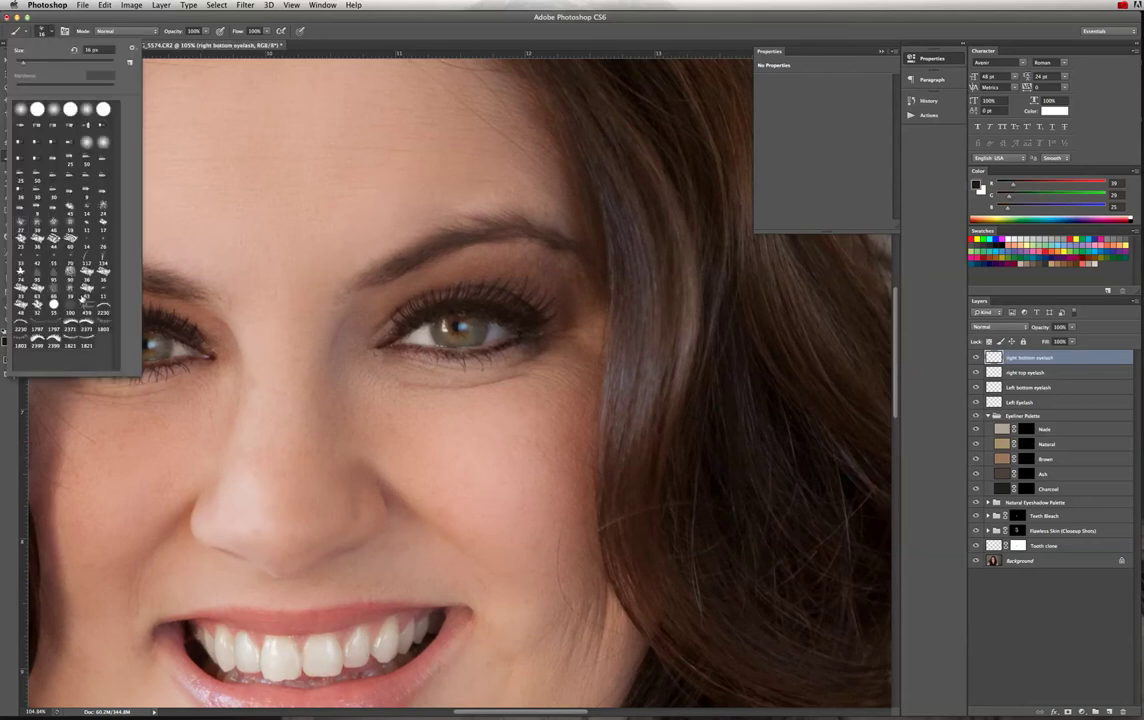
{"action": "left_click", "coordinate": [20, 337]}
{"action": "double_click", "coordinate": [97, 49]}
{"action": "type", "text": "250"}
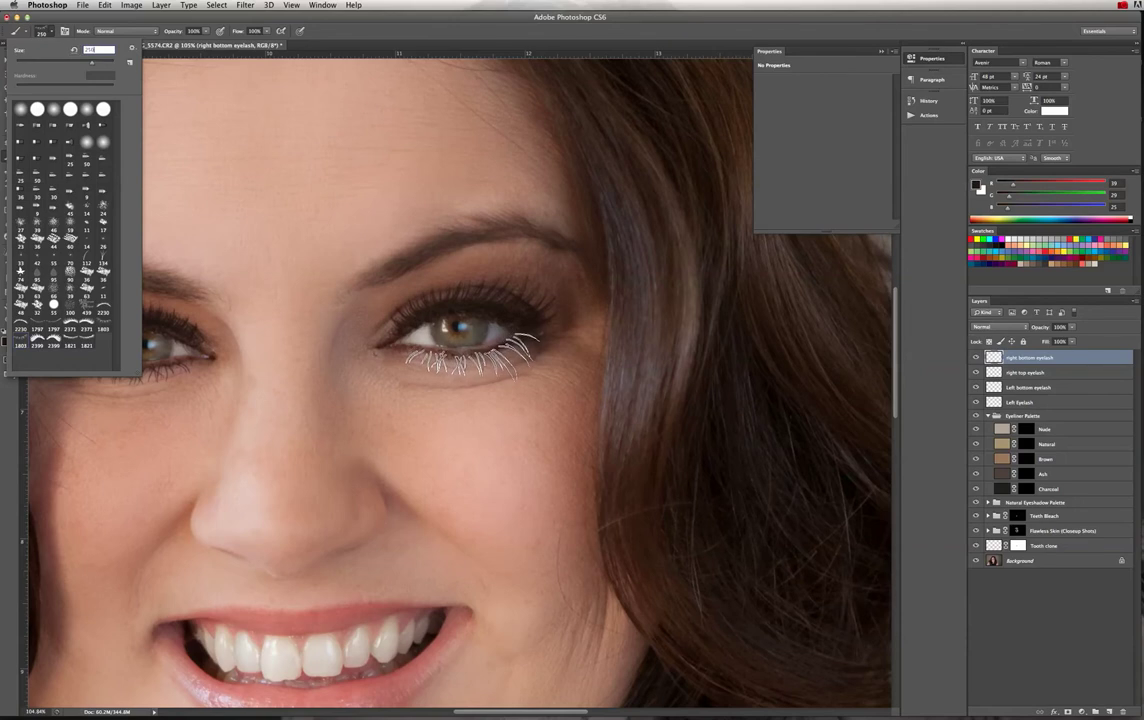
{"action": "left_click", "coordinate": [472, 354]}
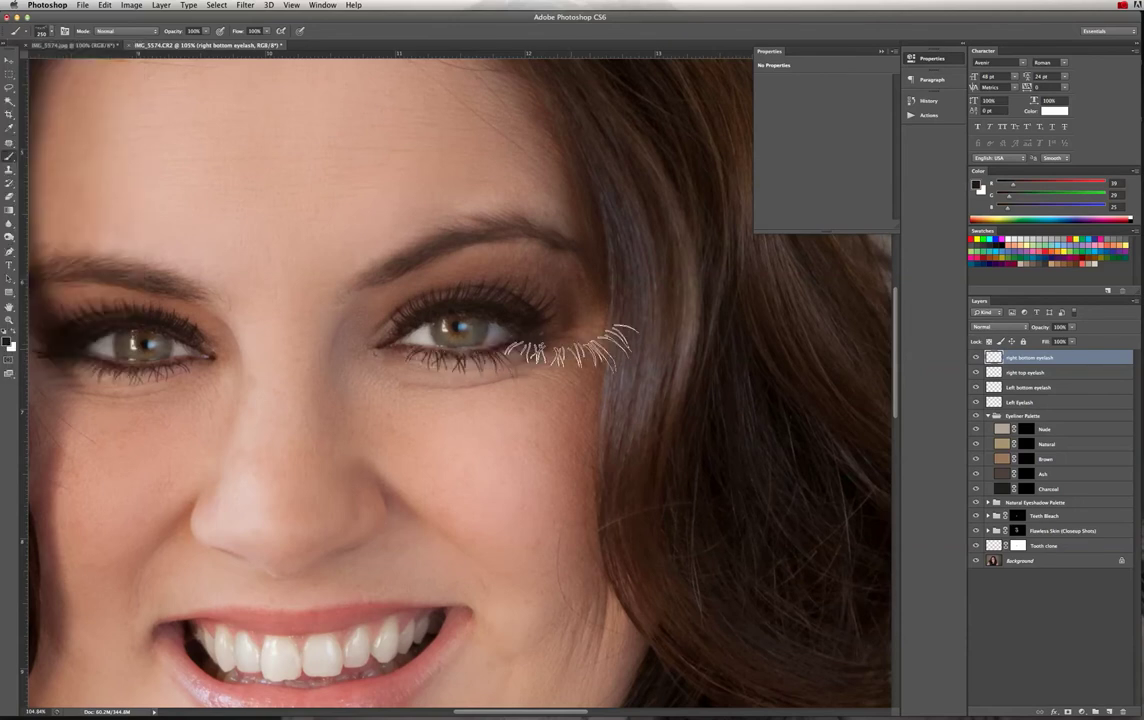
{"action": "scroll", "coordinate": [612, 342], "scroll_direction": "left", "scroll_amount": 1}
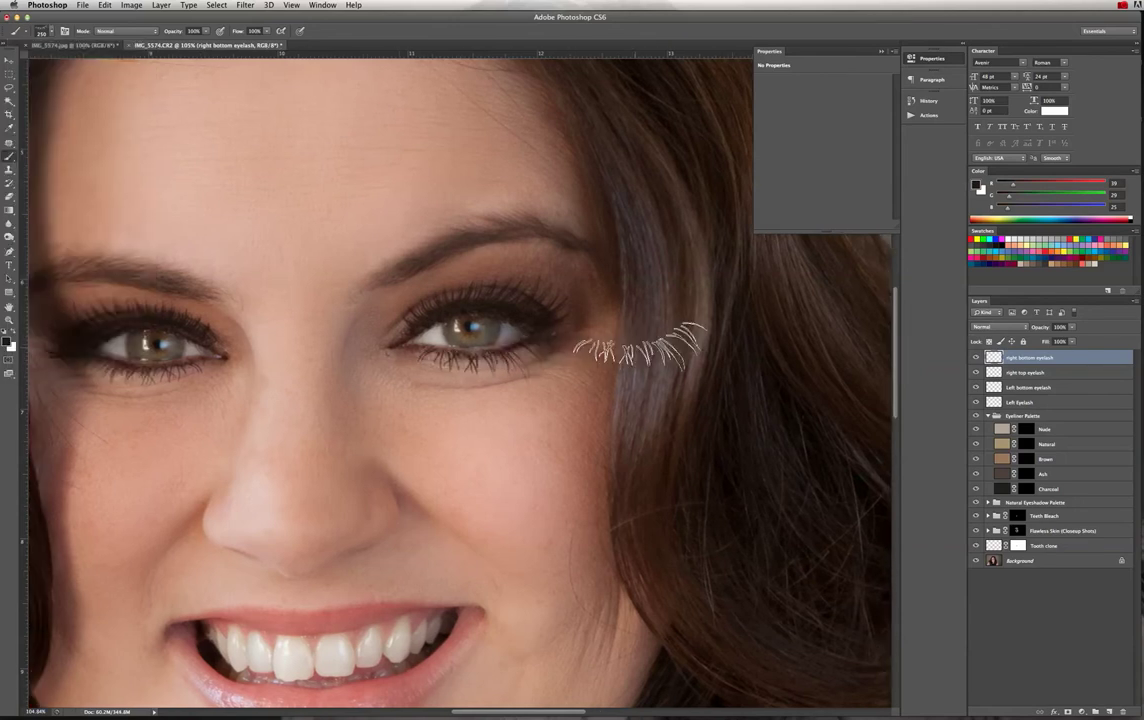
Set the right bottom eyelash layer's opacity to 75% and move its lashes onto the right-hand eye's lower lash line.
{"action": "left_click", "coordinate": [1062, 327]}
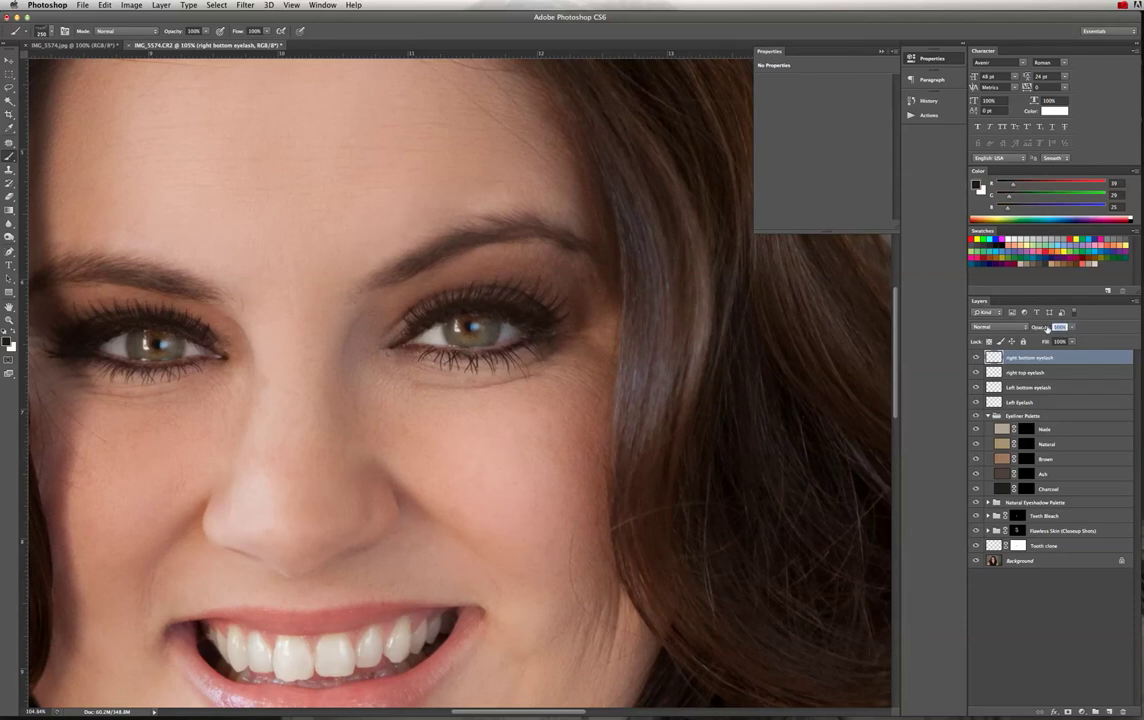
{"action": "type", "text": "75"}
{"action": "key", "text": "Return"}
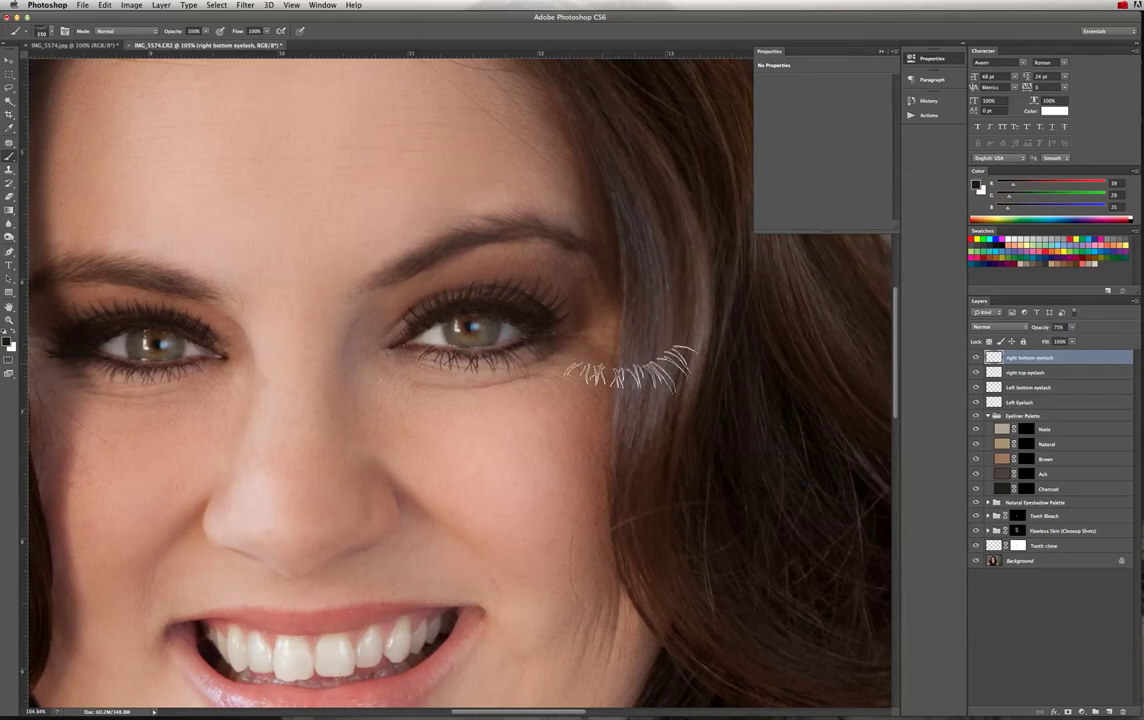
{"action": "left_click", "coordinate": [479, 352]}
{"action": "key", "text": "v"}
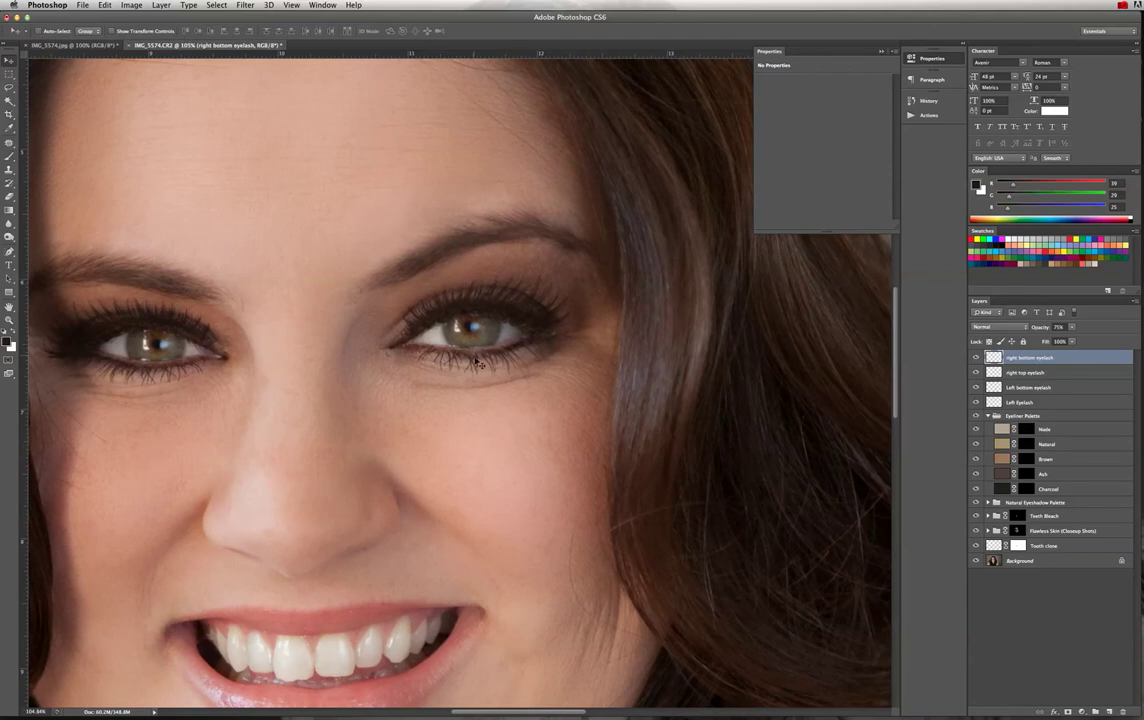
{"action": "mouse_move", "coordinate": [480, 358]}
{"action": "left_mouse_down"}
{"action": "mouse_move", "coordinate": [447, 385]}
{"action": "mouse_move", "coordinate": [495, 364]}
{"action": "left_mouse_up"}
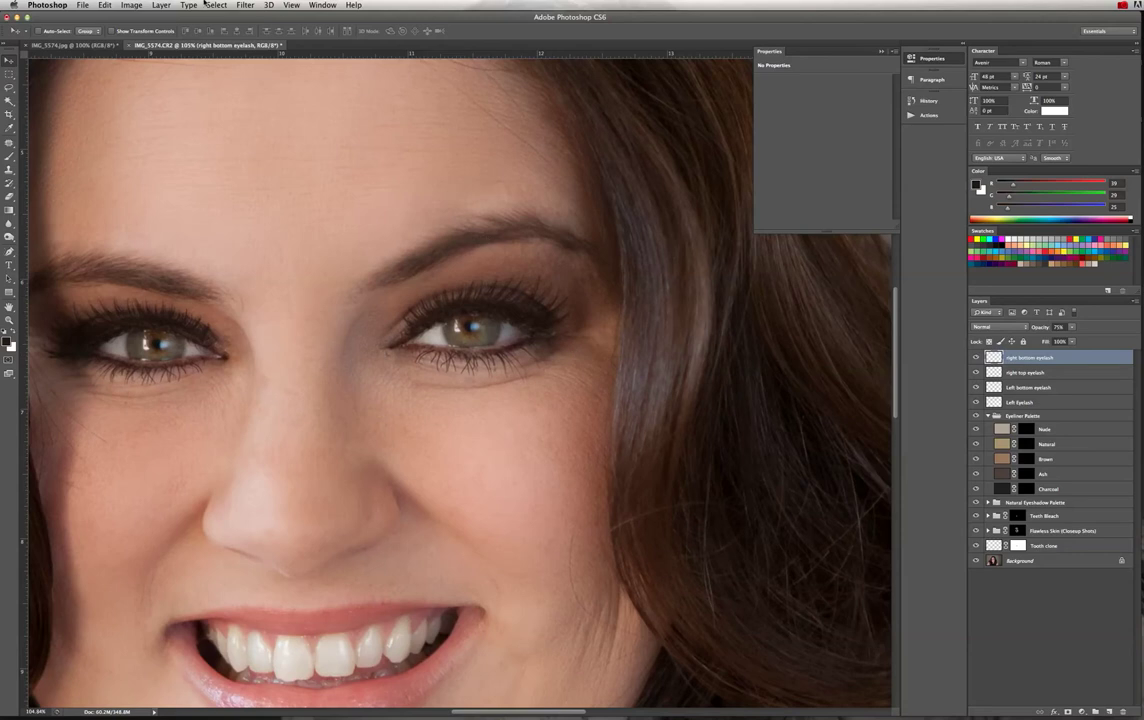
Warp the right bottom eyelash layer, pulling in its outer and lower corners to fit the right-hand eye's lower lid.
{"action": "left_click", "coordinate": [105, 5]}
{"action": "mouse_move", "coordinate": [140, 232]}
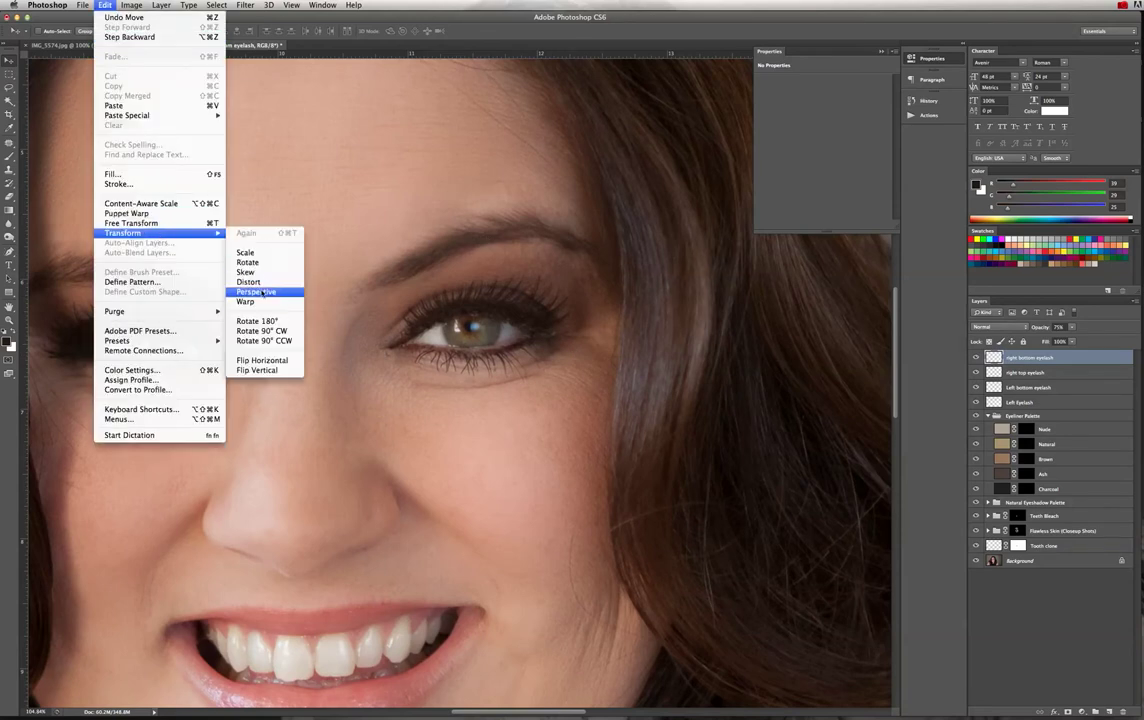
{"action": "left_click", "coordinate": [245, 301]}
{"action": "left_click_drag", "start_coordinate": [549, 333], "coordinate": [553, 340]}
{"action": "left_click_drag", "start_coordinate": [548, 389], "coordinate": [541, 369]}
{"action": "left_click_drag", "start_coordinate": [414, 383], "coordinate": [414, 373]}
{"action": "key", "text": "Return"}
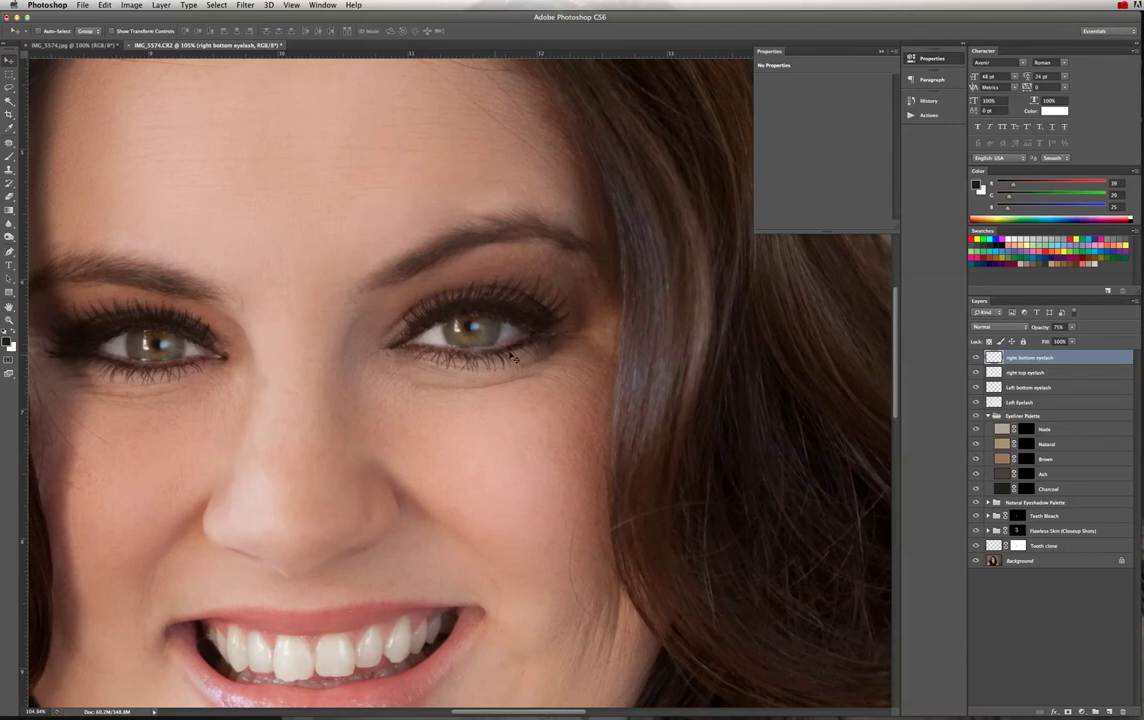
Touch up the left-hand eye's inner corner on the Background layer with the Clone Stamp at 25% opacity, and check both eyes in full view.
{"action": "key", "text": "super+0"}
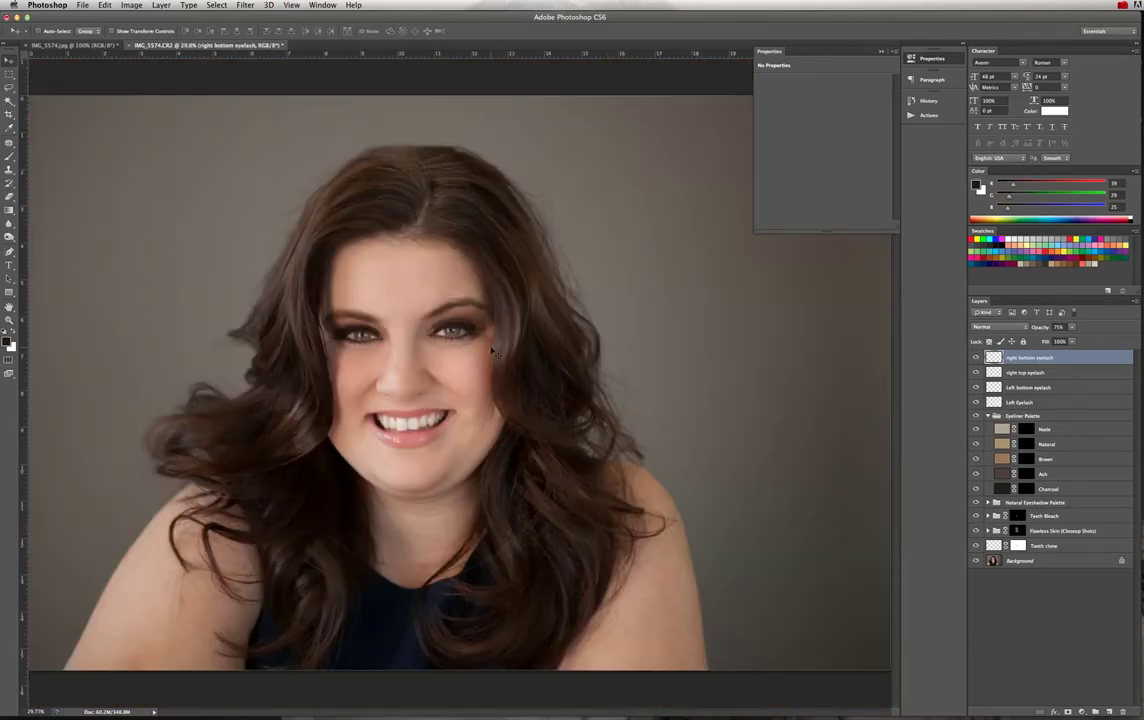
{"action": "left_click_drag", "start_coordinate": [387, 336], "coordinate": [475, 357]}
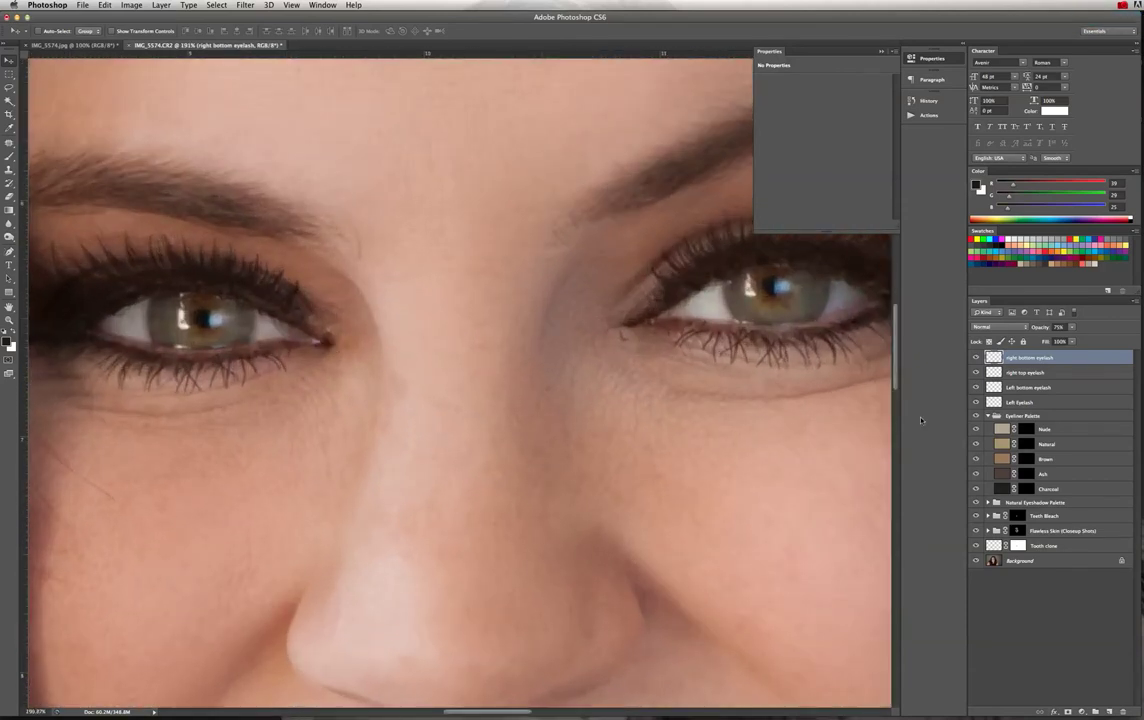
{"action": "left_click", "coordinate": [1022, 561]}
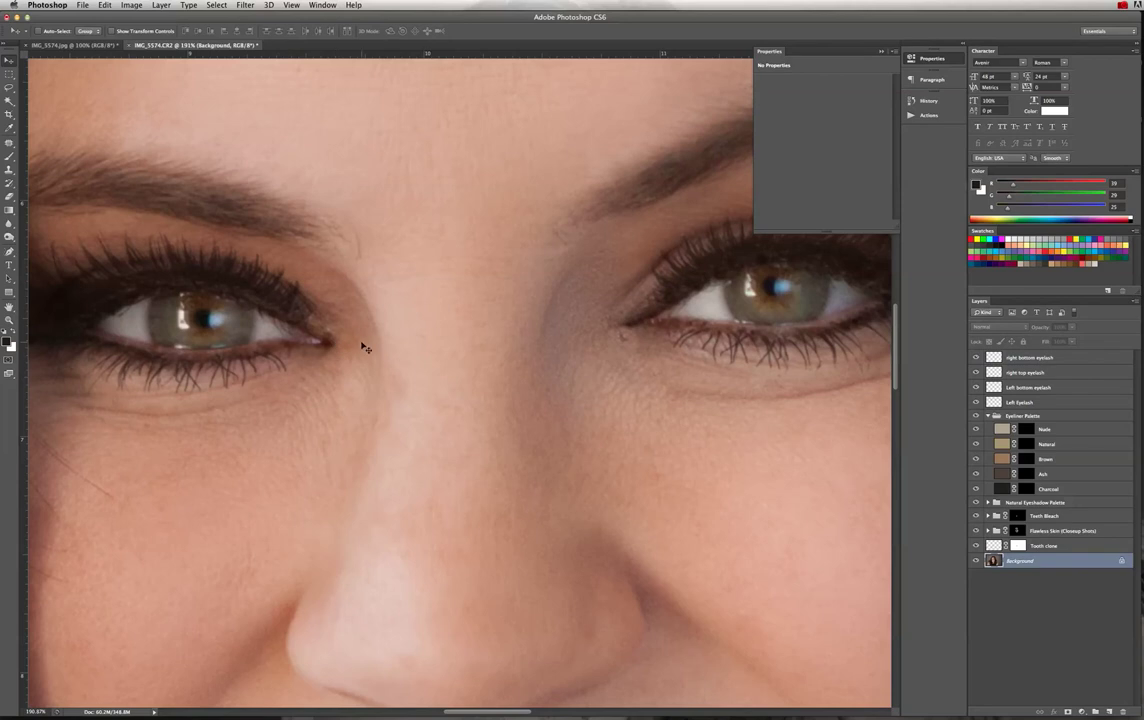
{"action": "key", "text": "s"}
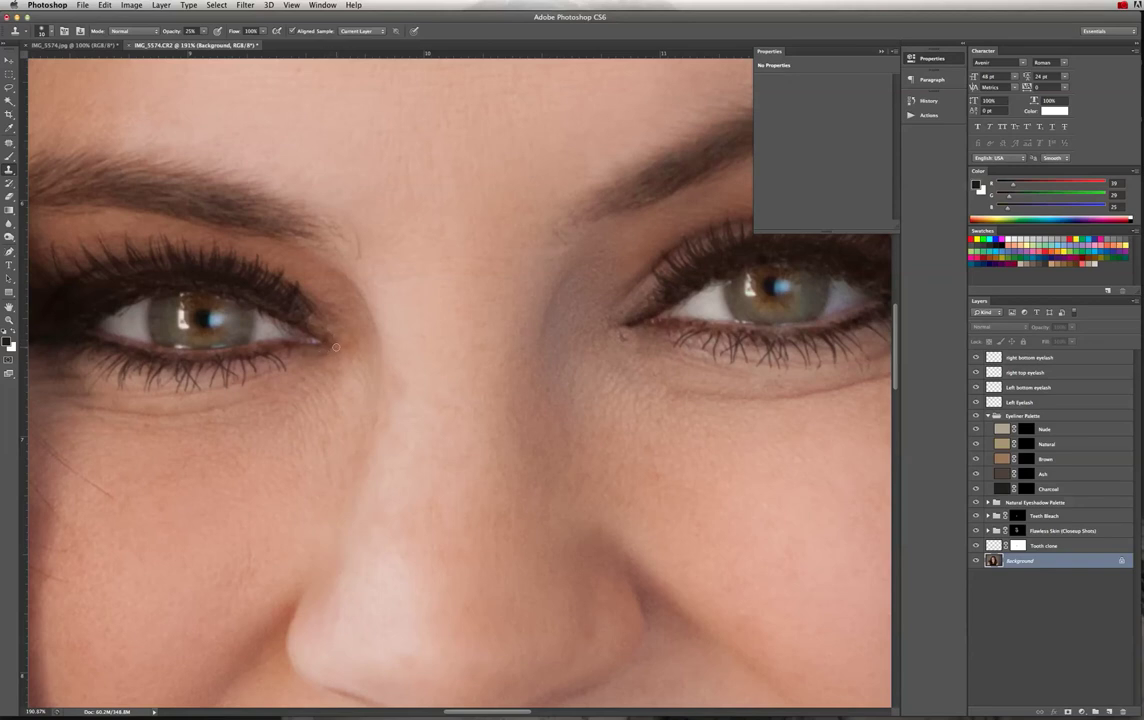
{"action": "key", "text": "super+0"}
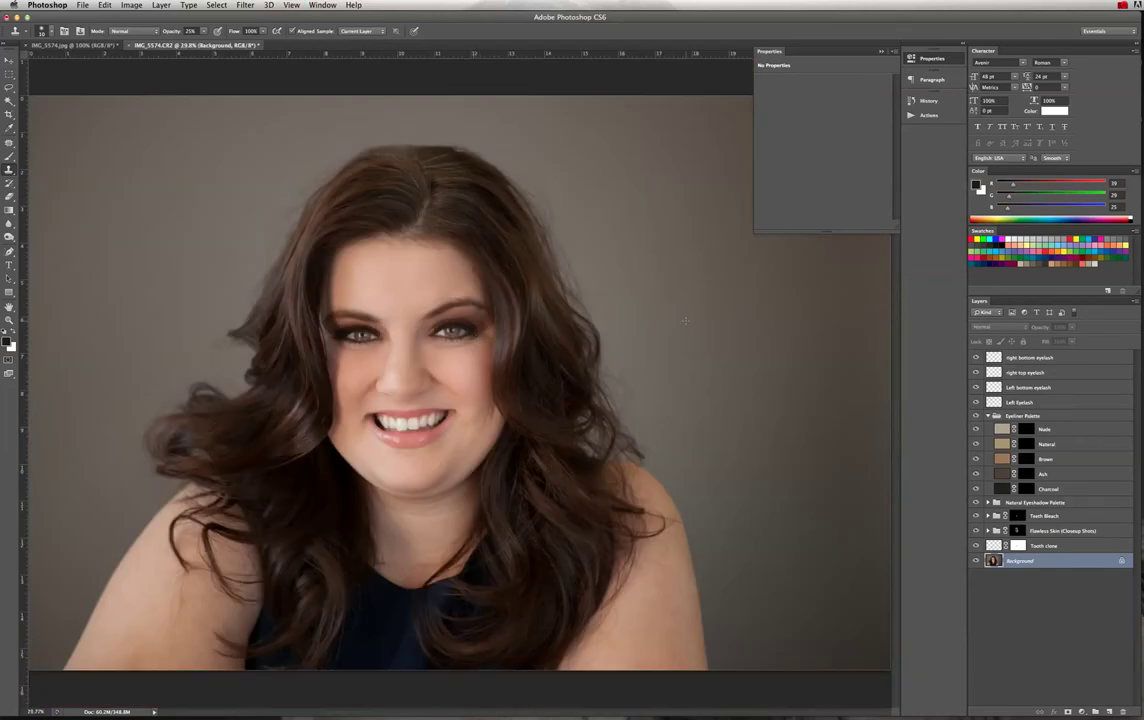
{"action": "key", "text": "super+space"}
{"action": "left_click_drag", "start_coordinate": [438, 340], "coordinate": [491, 370]}
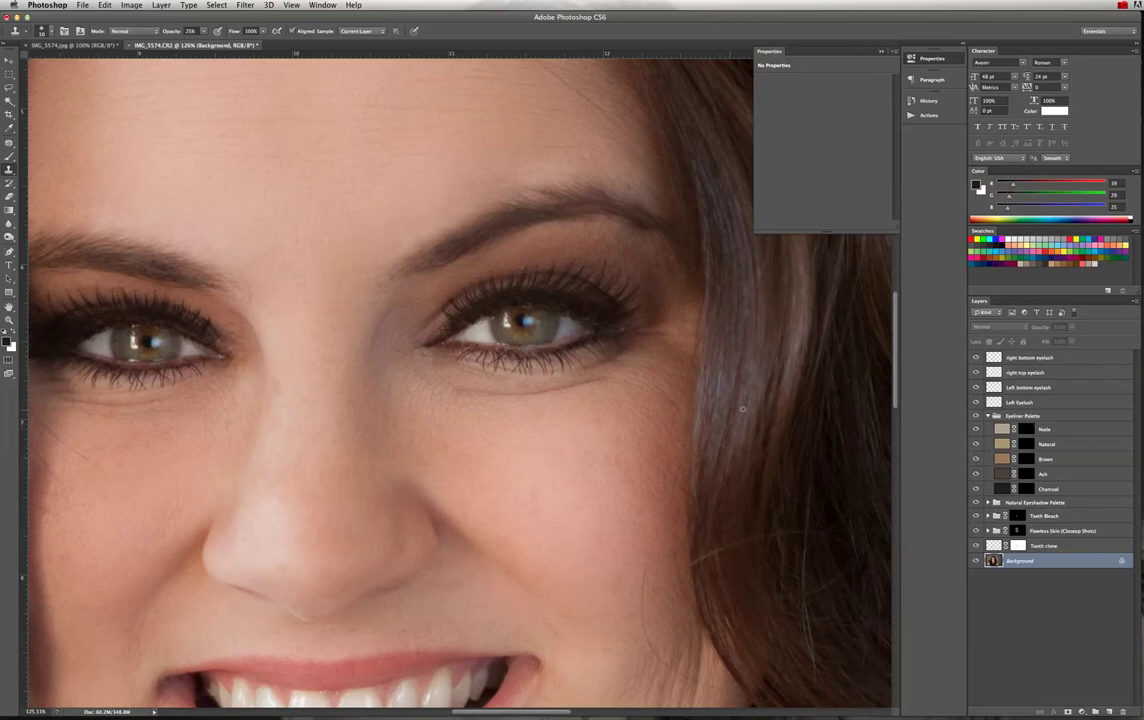
{"action": "key", "text": "super+0"}
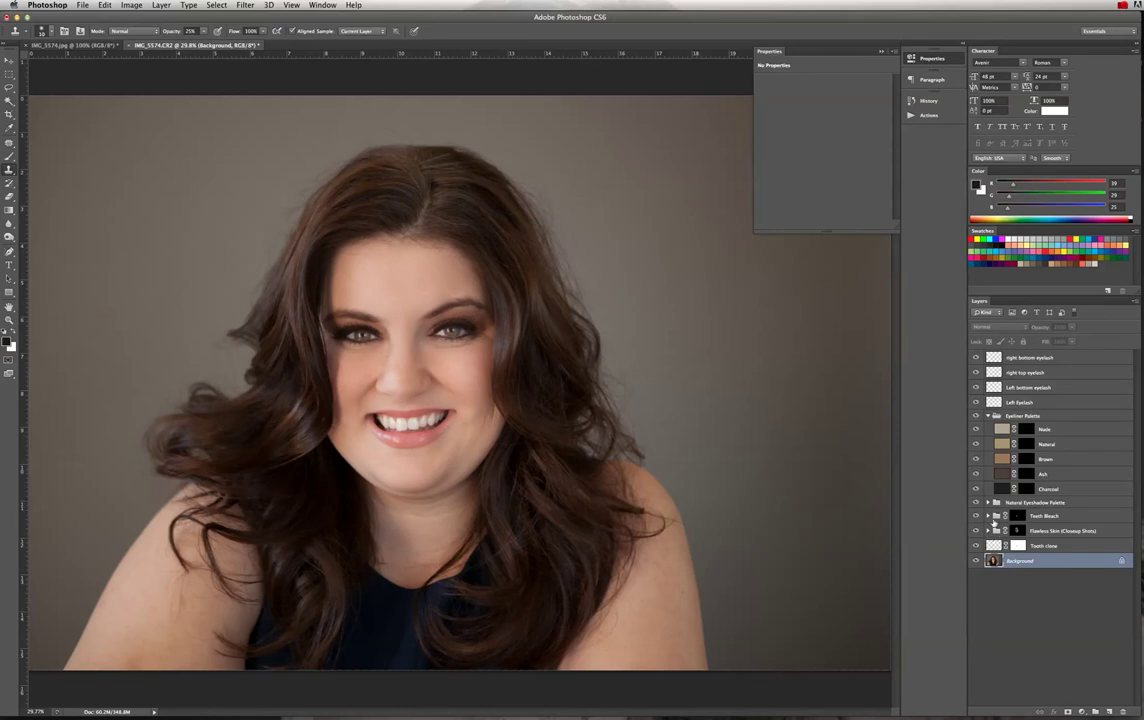
Collapse the Eyeliner Palette group and create a new layer group named "Eyelashes" directly above it.
{"action": "left_click", "coordinate": [986, 418]}
{"action": "left_click", "coordinate": [988, 416]}
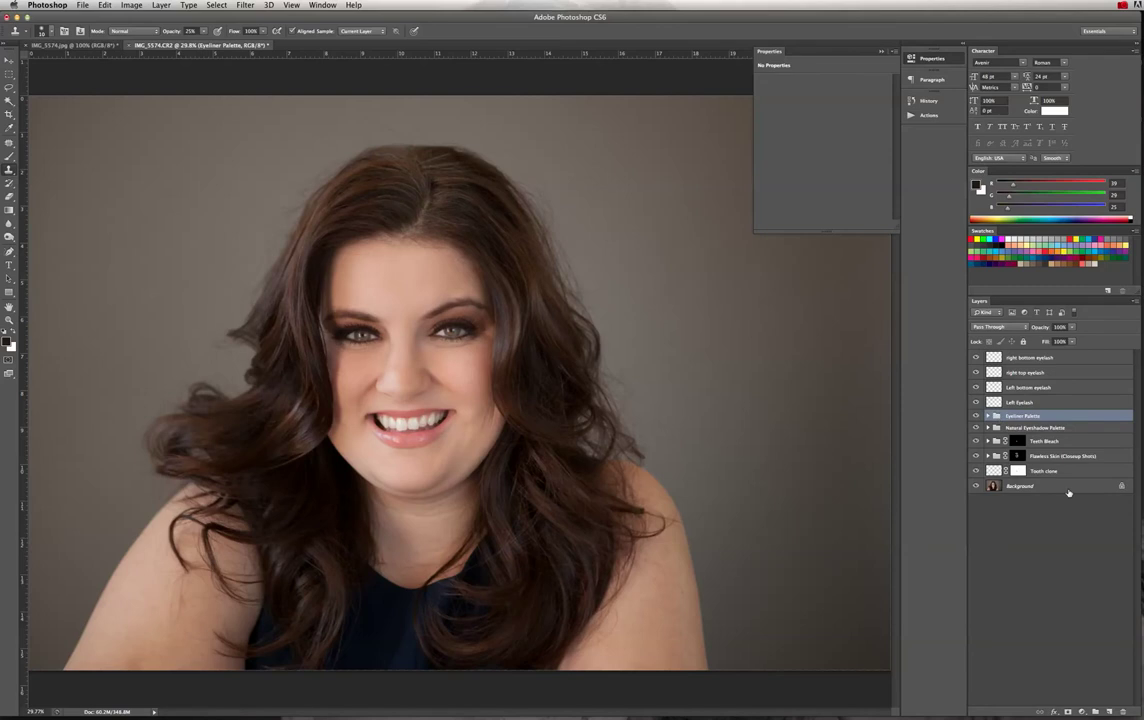
{"action": "key", "text": "super+shift+alt+n"}
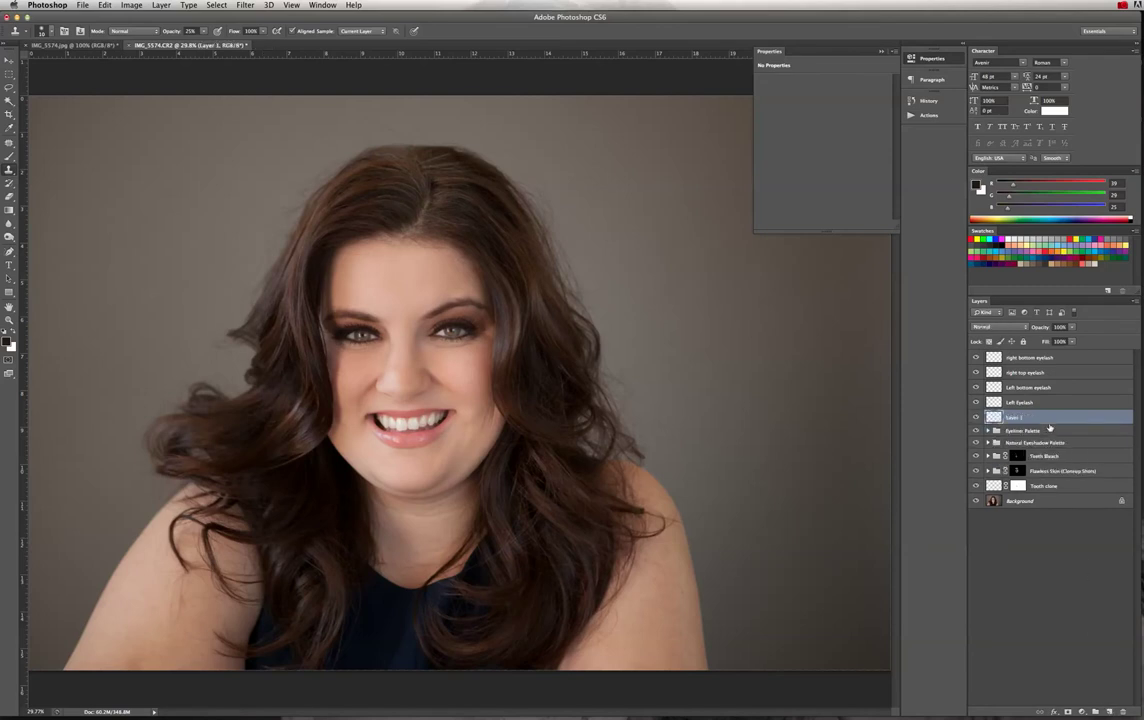
{"action": "left_click", "coordinate": [1122, 712]}
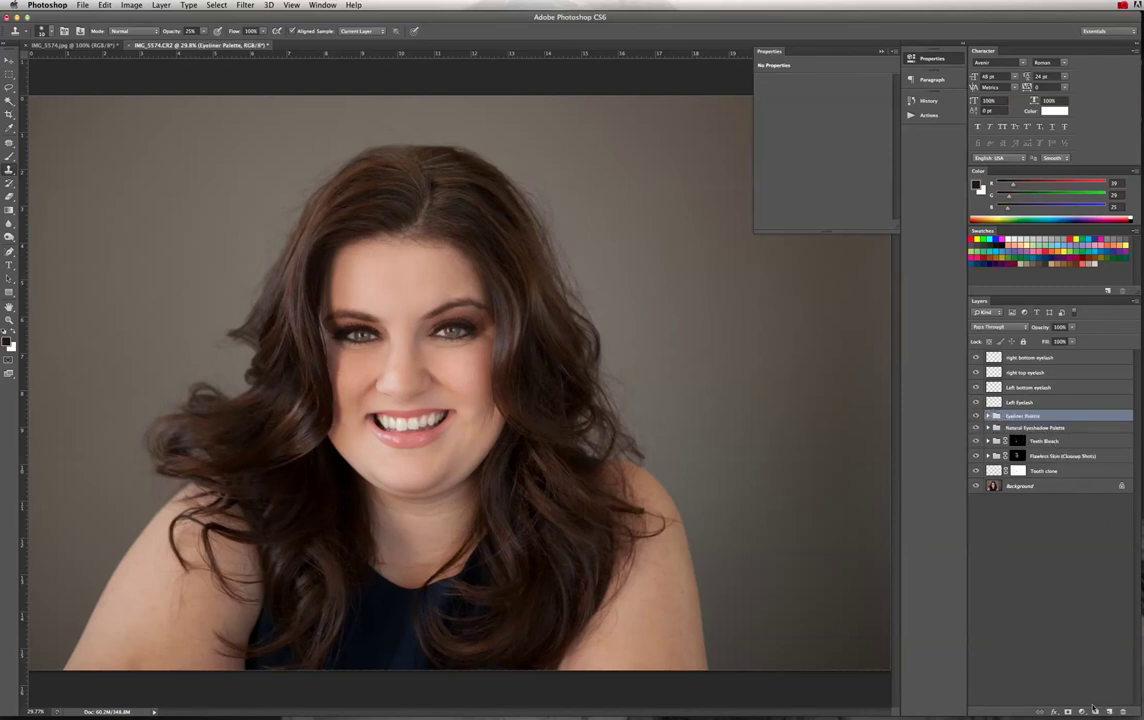
{"action": "left_click", "coordinate": [1096, 712]}
{"action": "double_click", "coordinate": [1018, 417]}
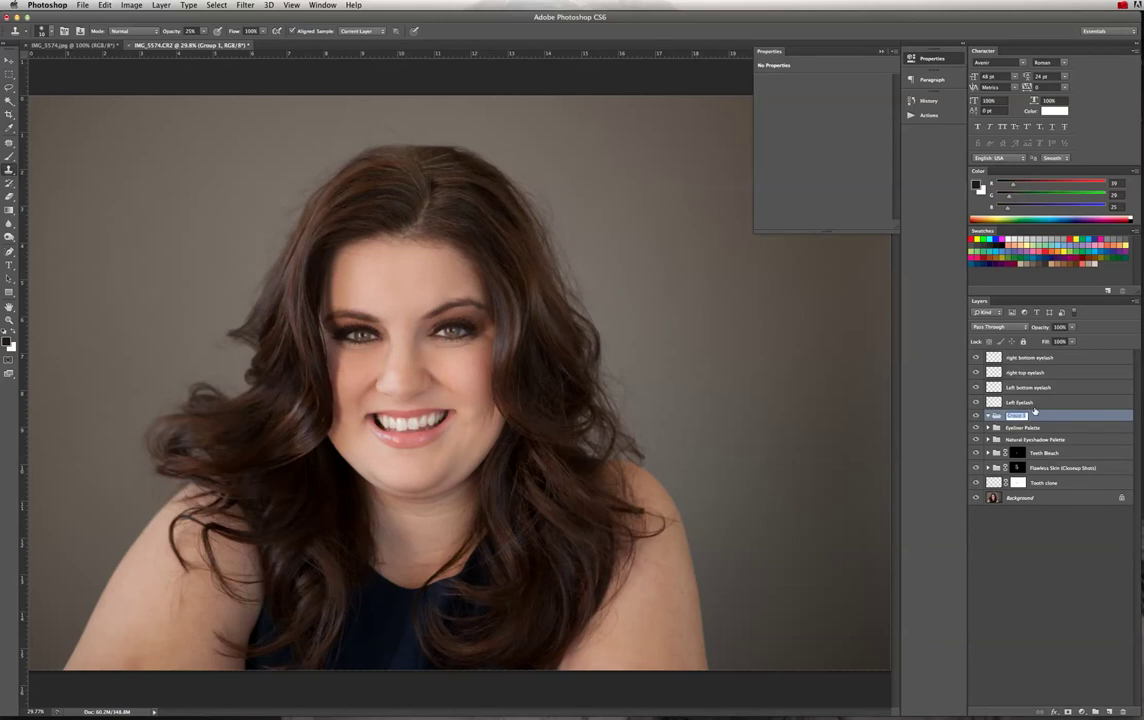
{"action": "type", "text": "Eyelashes"}
{"action": "key", "text": "Return"}
Move the four eyelash layers, from right bottom eyelash to Left Eyelash, into the Eyelashes group and collapse the group.
{"action": "left_click", "coordinate": [1033, 402]}
{"action": "double_click", "coordinate": [1045, 357]}
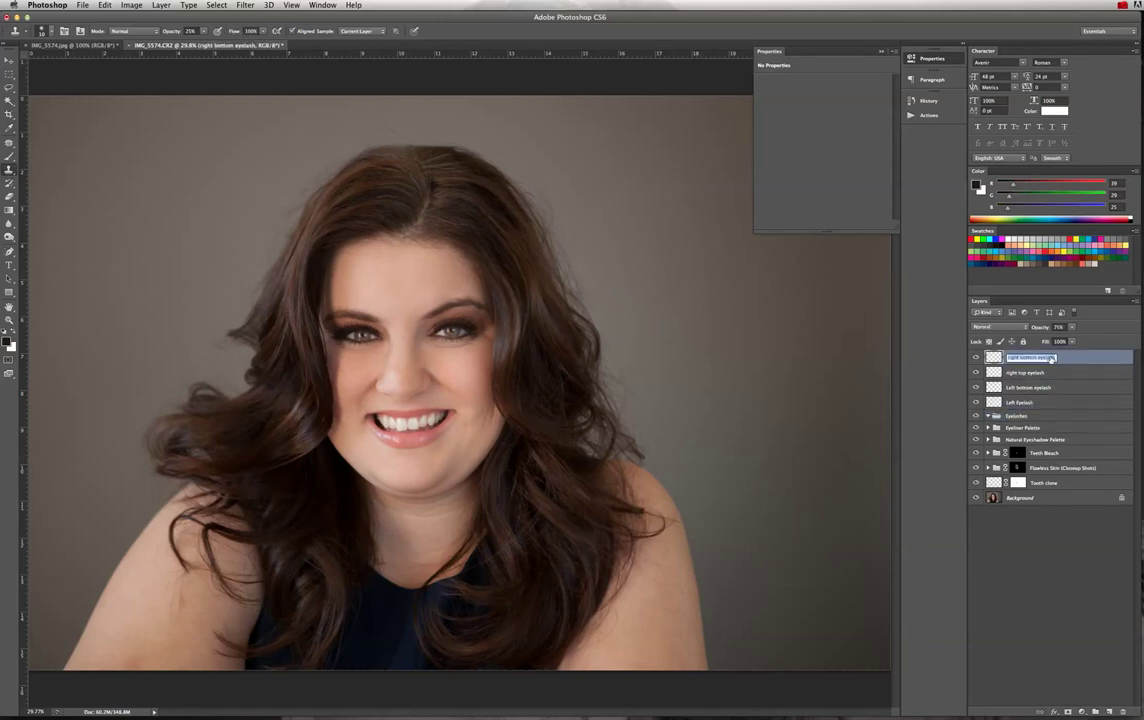
{"action": "left_click", "coordinate": [1055, 405], "text": "shift"}
{"action": "left_click", "coordinate": [1040, 403], "text": "shift"}
{"action": "left_click_drag", "start_coordinate": [1040, 403], "coordinate": [1093, 414]}
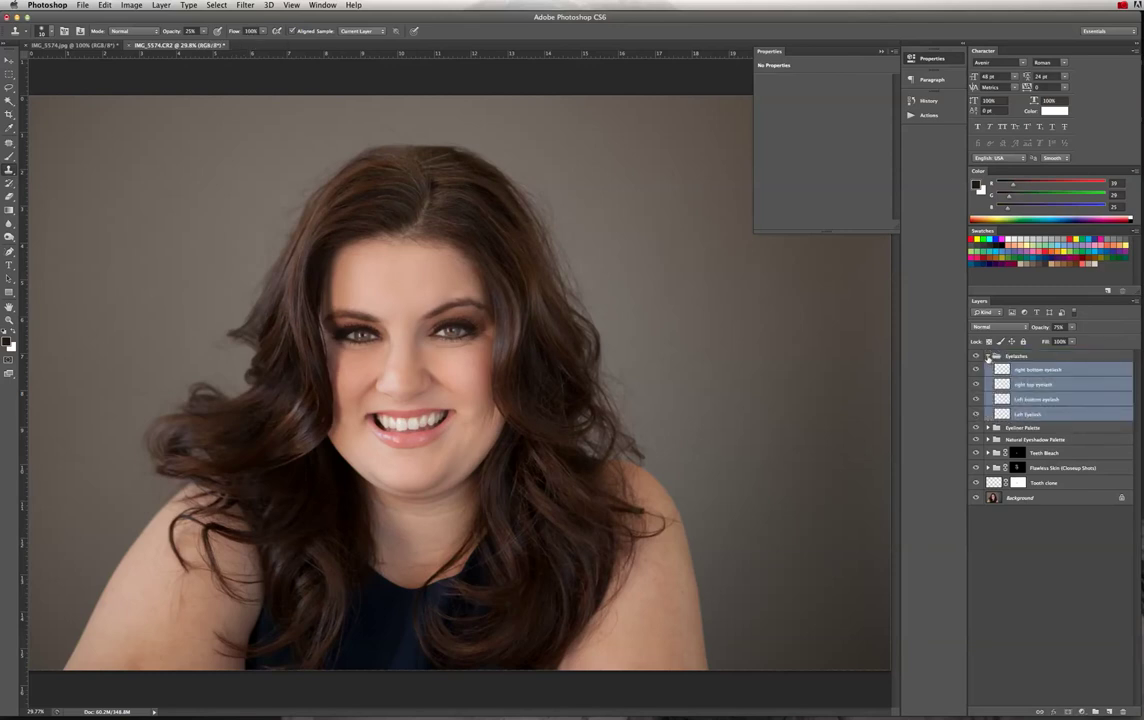
{"action": "left_click", "coordinate": [988, 357]}
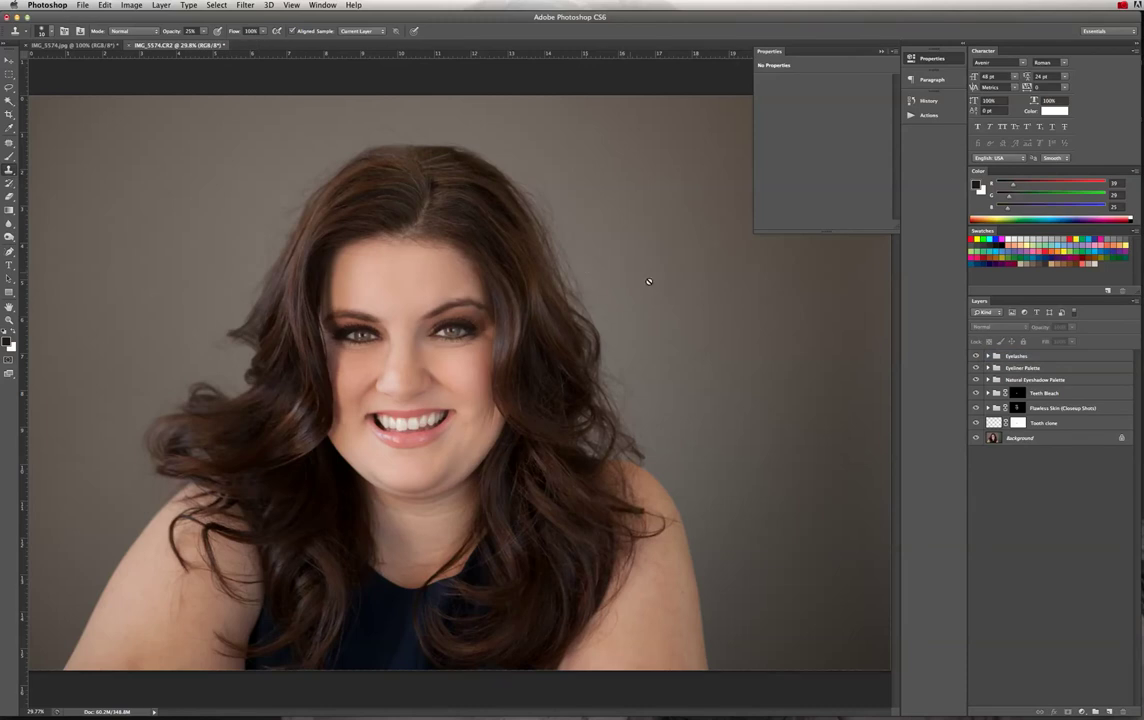
Run the Lipstick Palette action above the Teeth Bleach group, dismiss its instructions, and expand the resulting Lipstick Palette group.
{"action": "left_click", "coordinate": [1063, 394]}
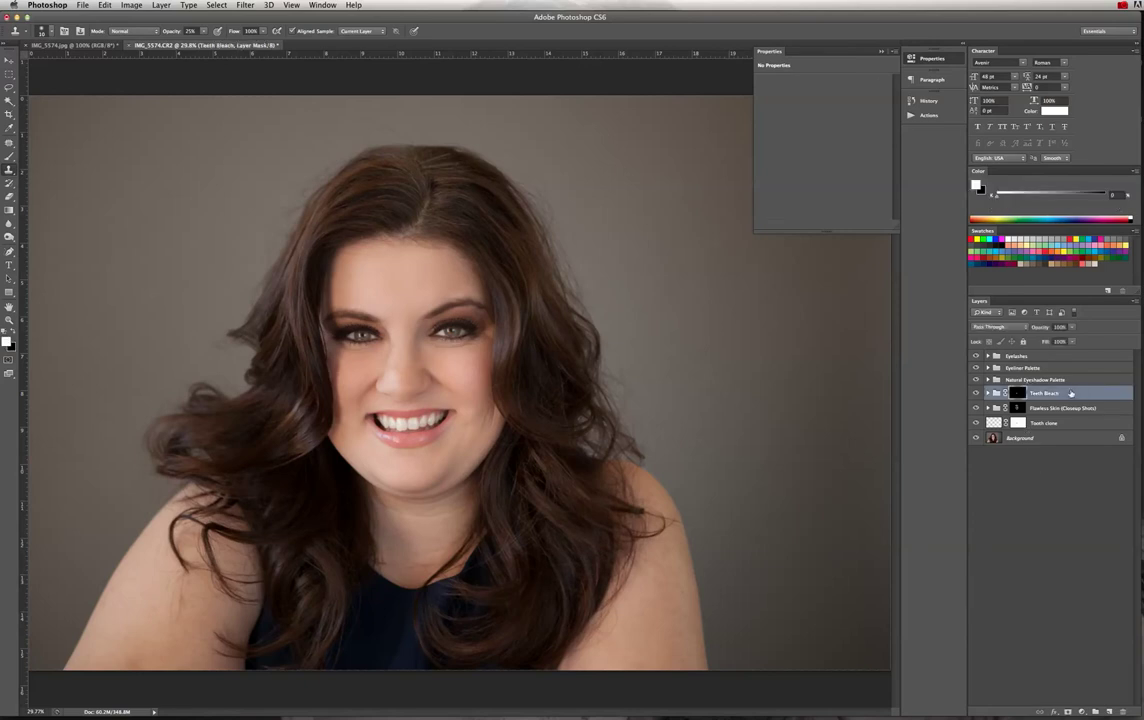
{"action": "left_click", "coordinate": [930, 117]}
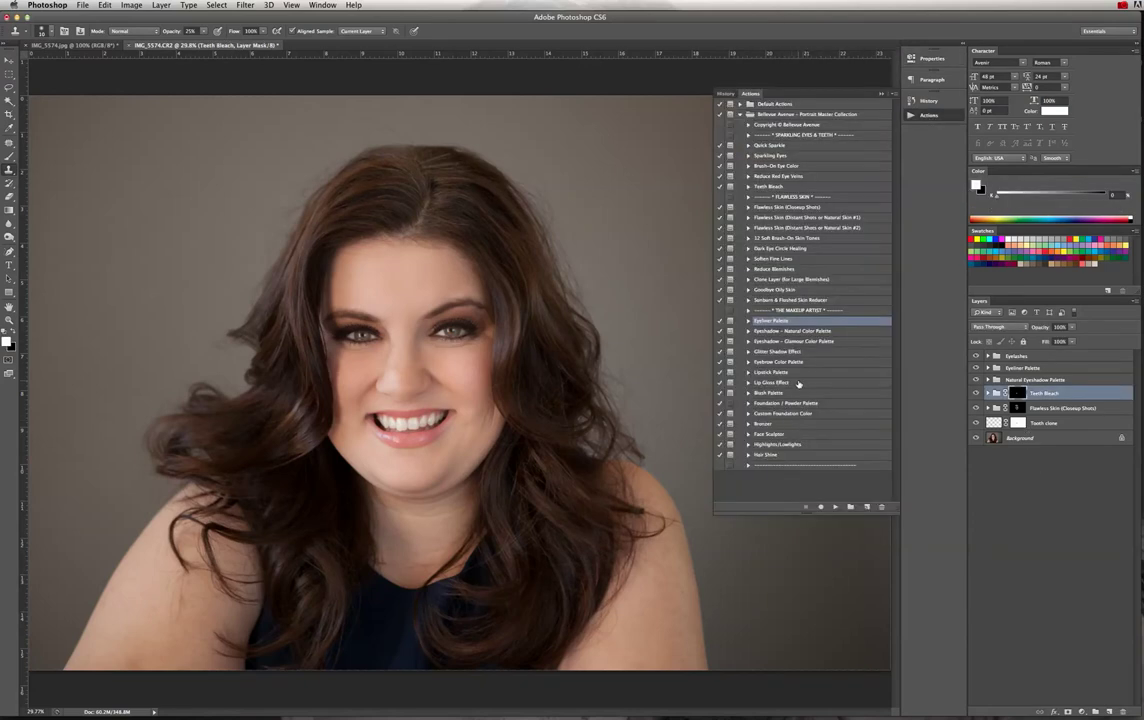
{"action": "left_click", "coordinate": [782, 375]}
{"action": "left_click", "coordinate": [836, 507]}
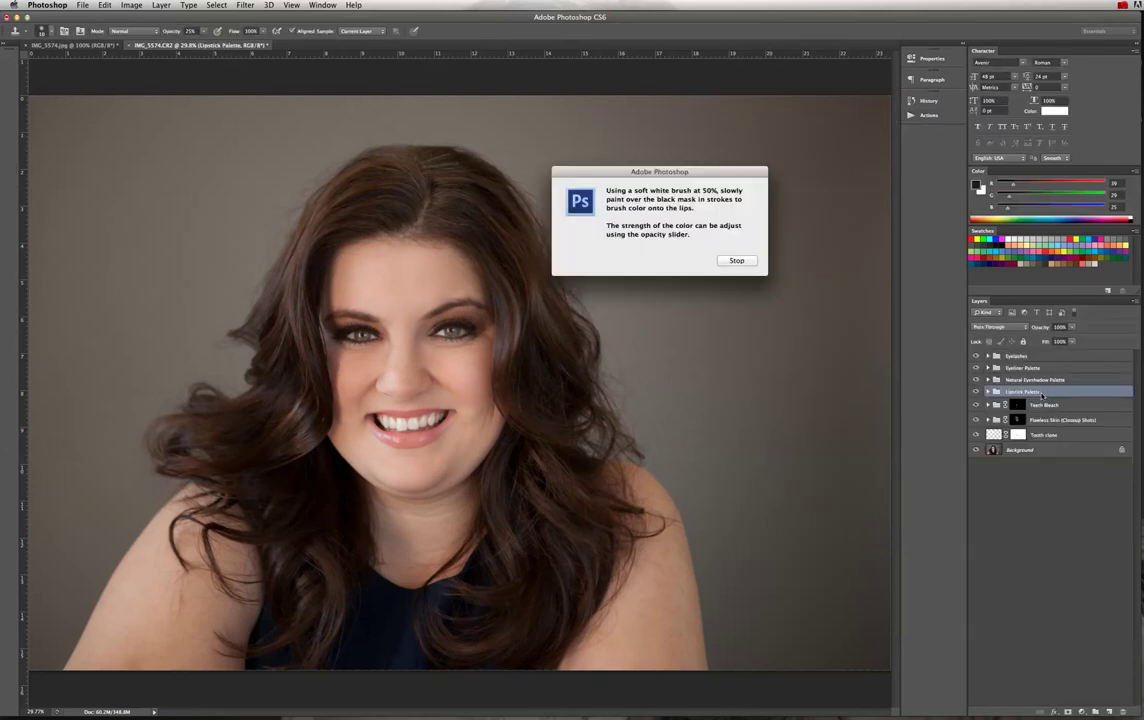
{"action": "left_click", "coordinate": [736, 261]}
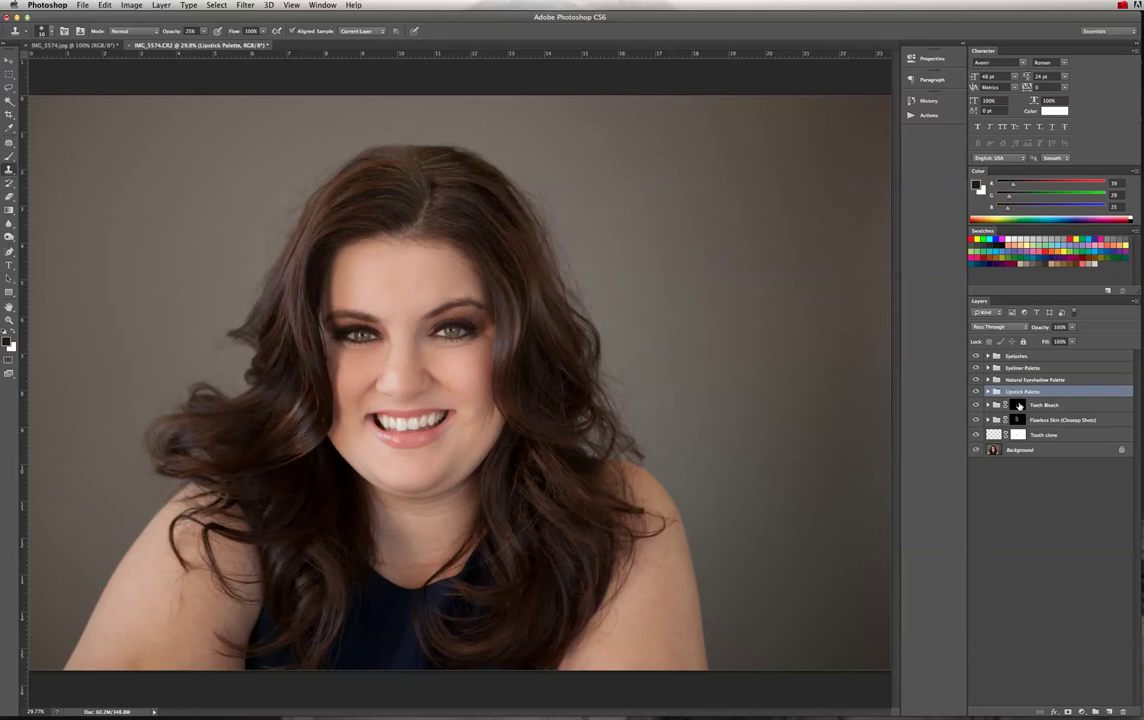
{"action": "left_click", "coordinate": [987, 392]}
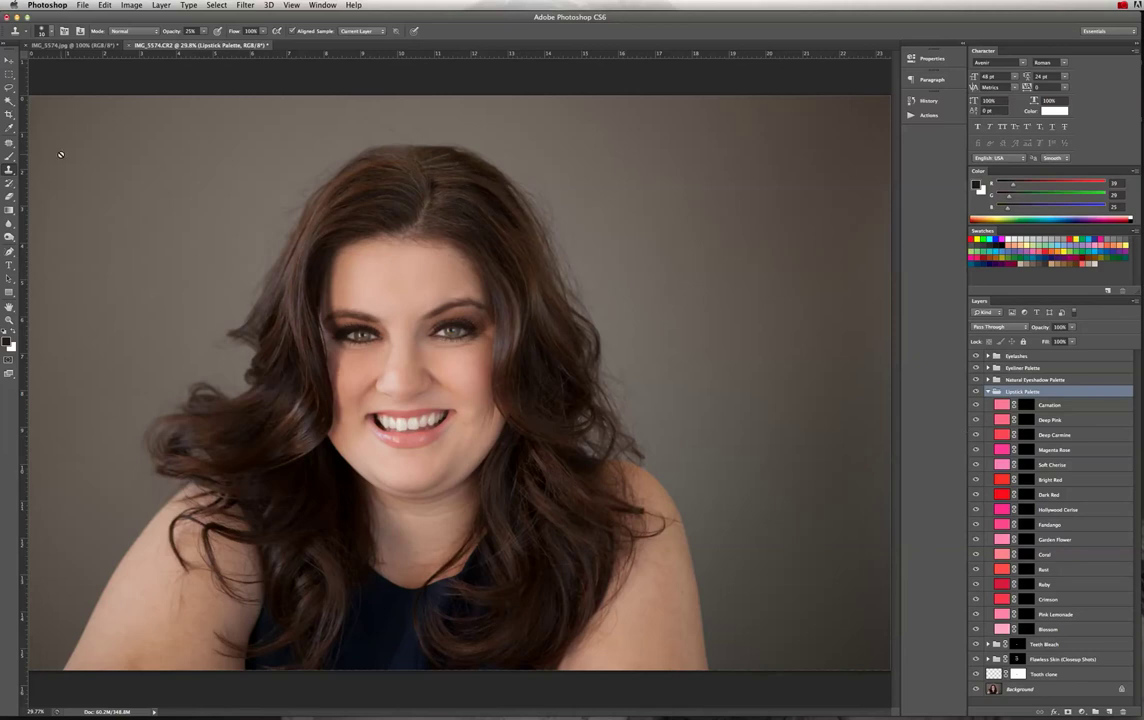
Prepare a smaller soft Brush for the lips and target the Carnation layer's mask in the Lipstick Palette group.
{"action": "left_click", "coordinate": [9, 156]}
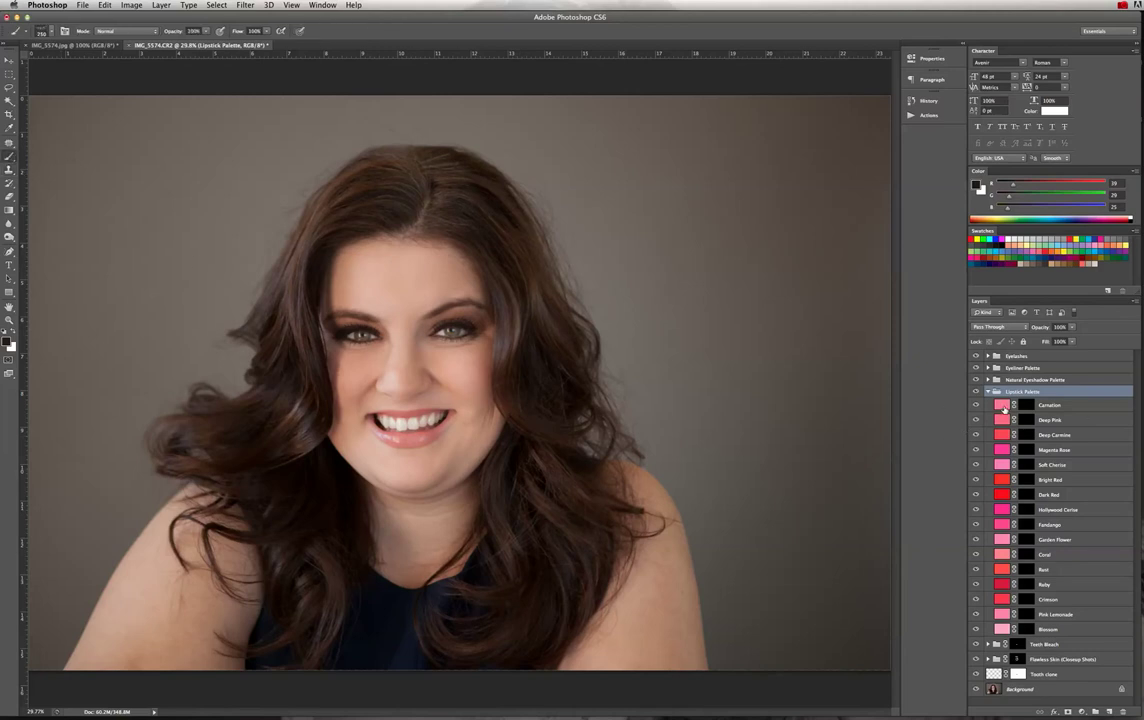
{"action": "left_click", "coordinate": [1004, 408]}
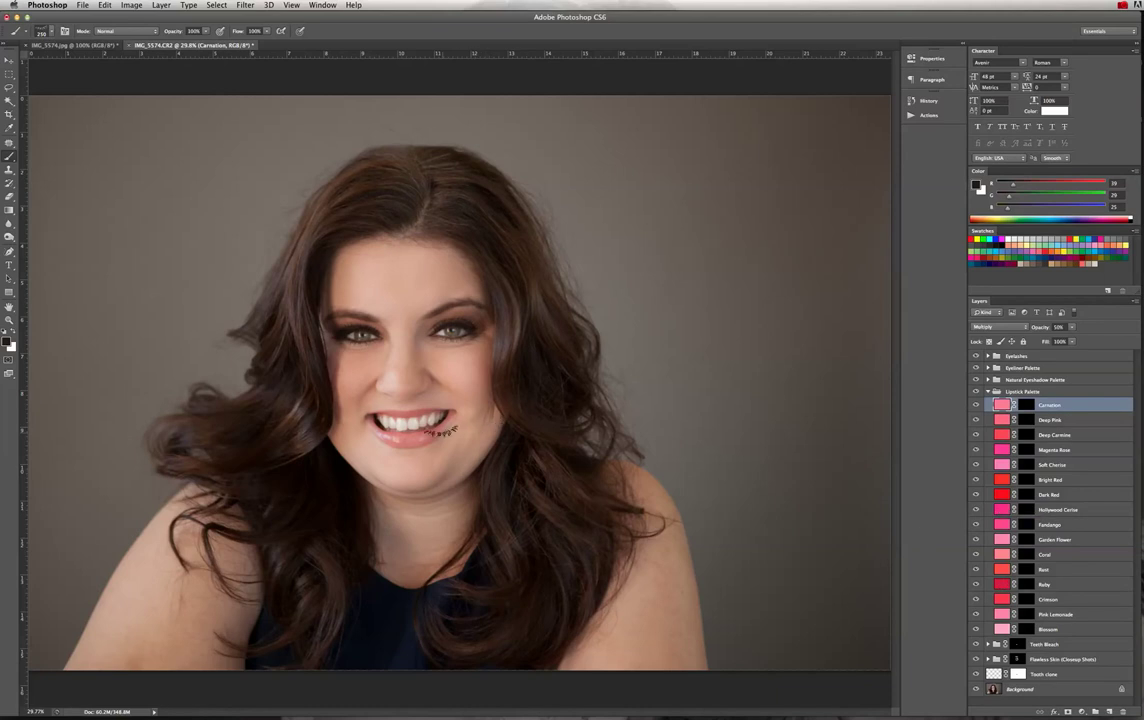
{"action": "left_click", "coordinate": [42, 32]}
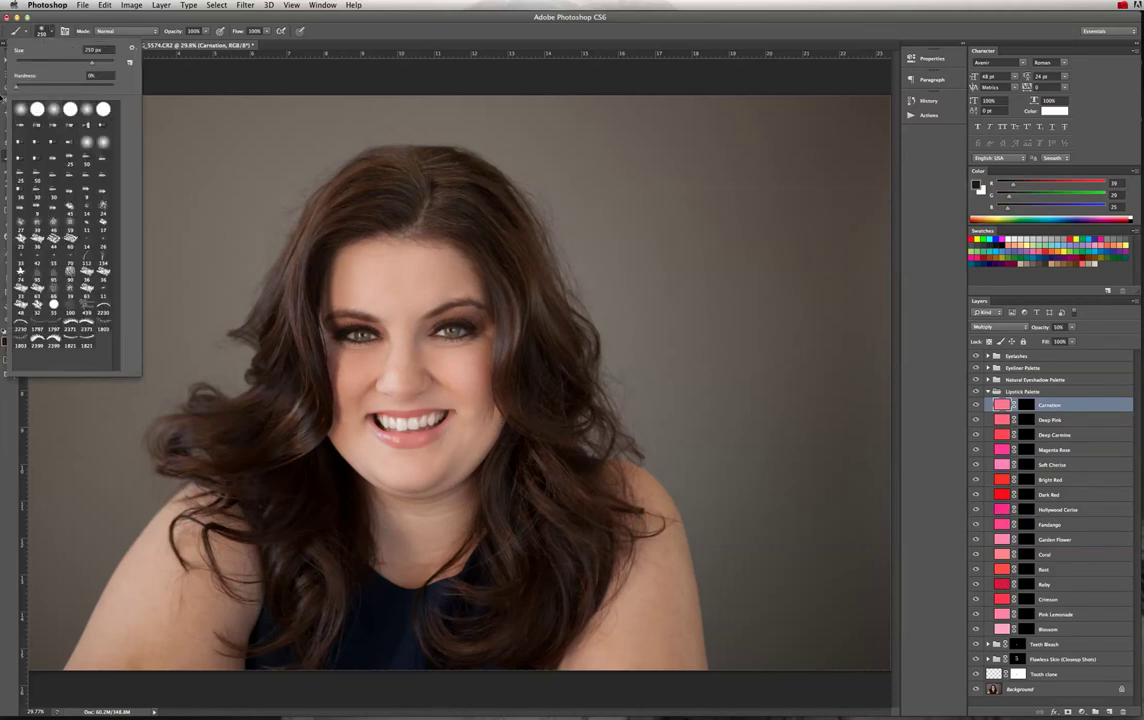
{"action": "left_click", "coordinate": [46, 61]}
{"action": "key", "text": "super+space"}
{"action": "left_click_drag", "start_coordinate": [422, 427], "coordinate": [494, 453]}
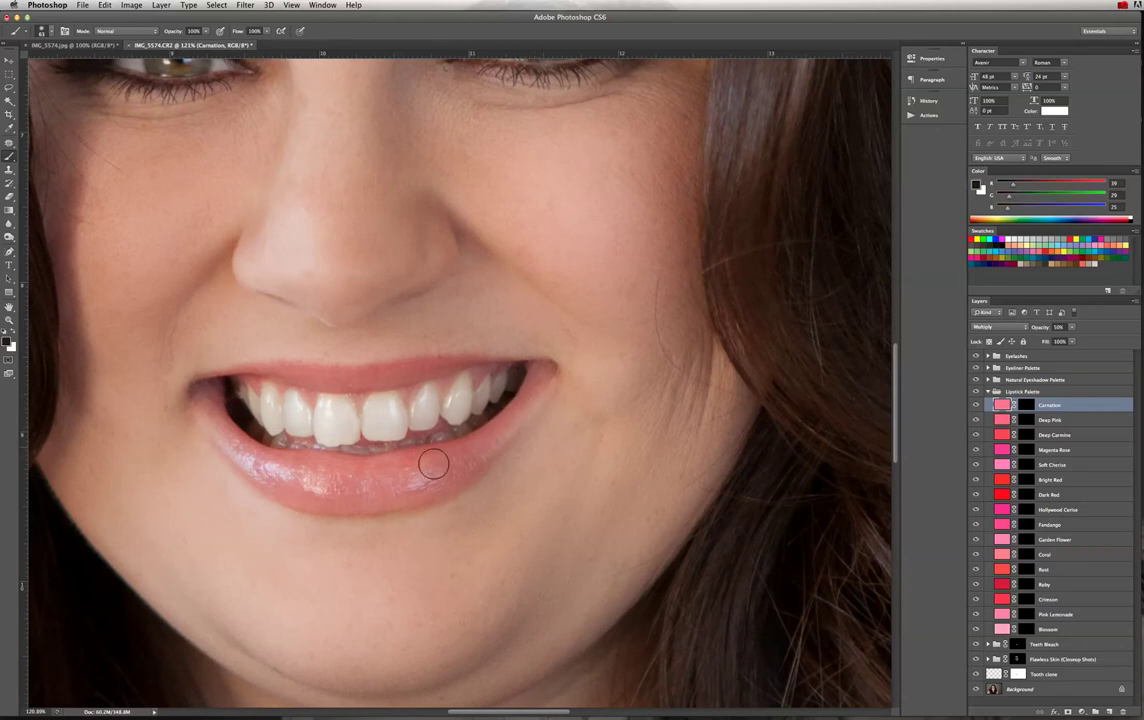
{"action": "left_click", "coordinate": [1025, 405]}
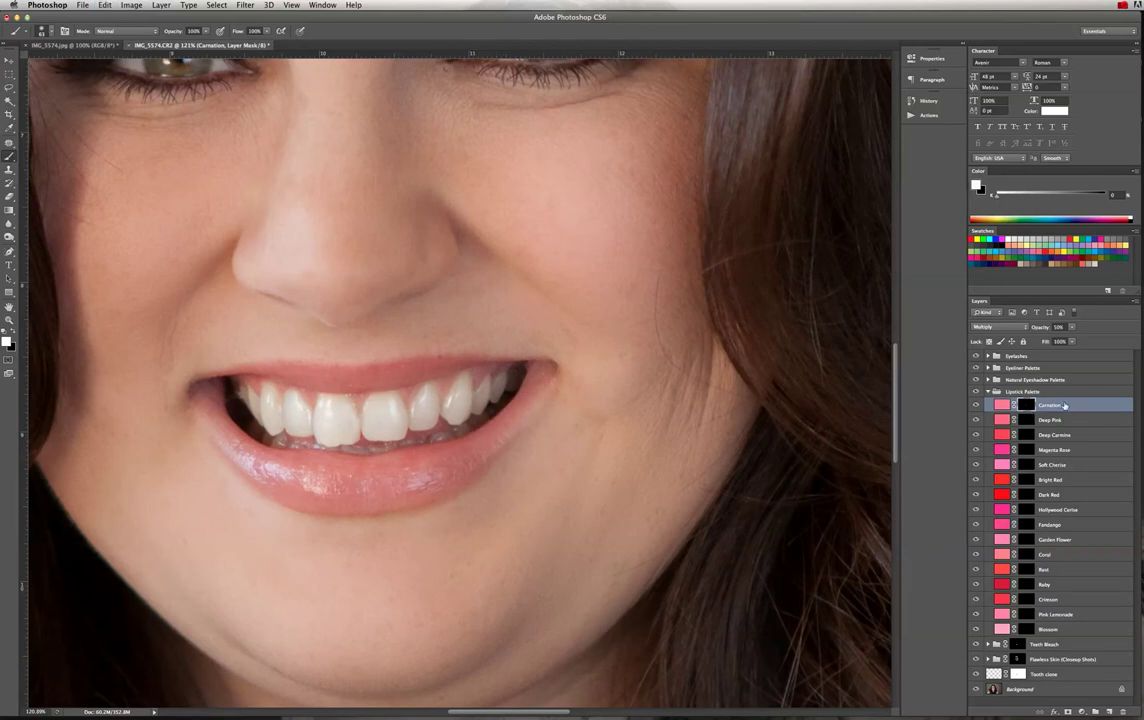
{"action": "left_click", "coordinate": [928, 100]}
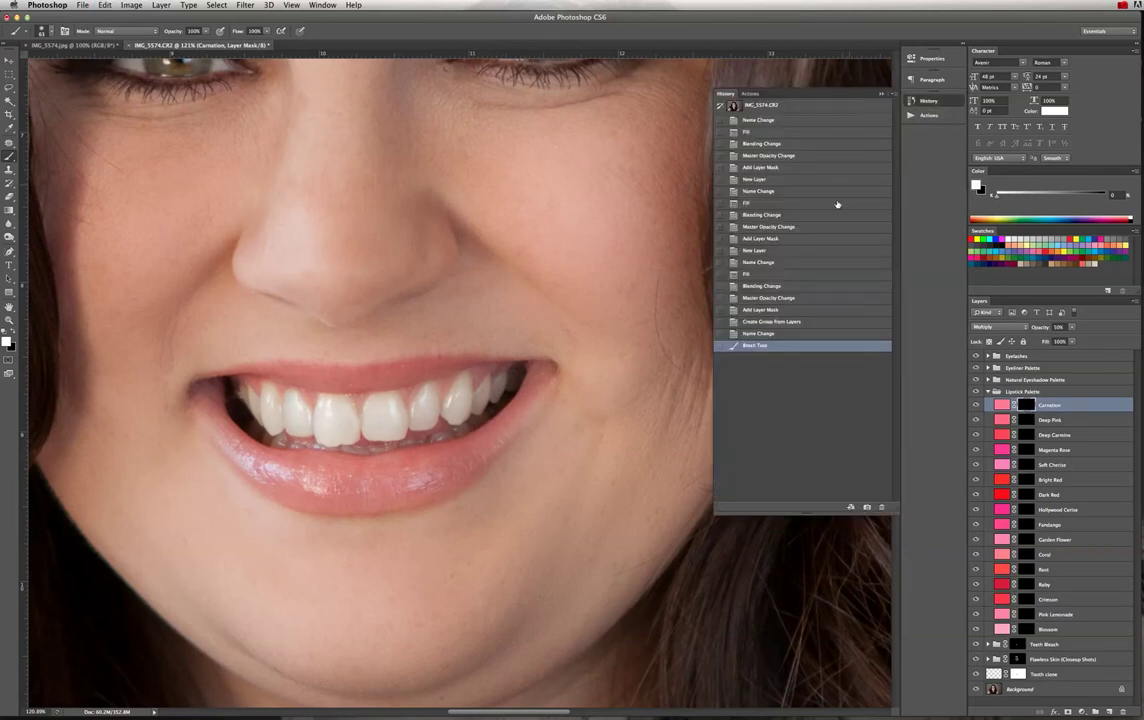
{"action": "left_click", "coordinate": [1022, 391]}
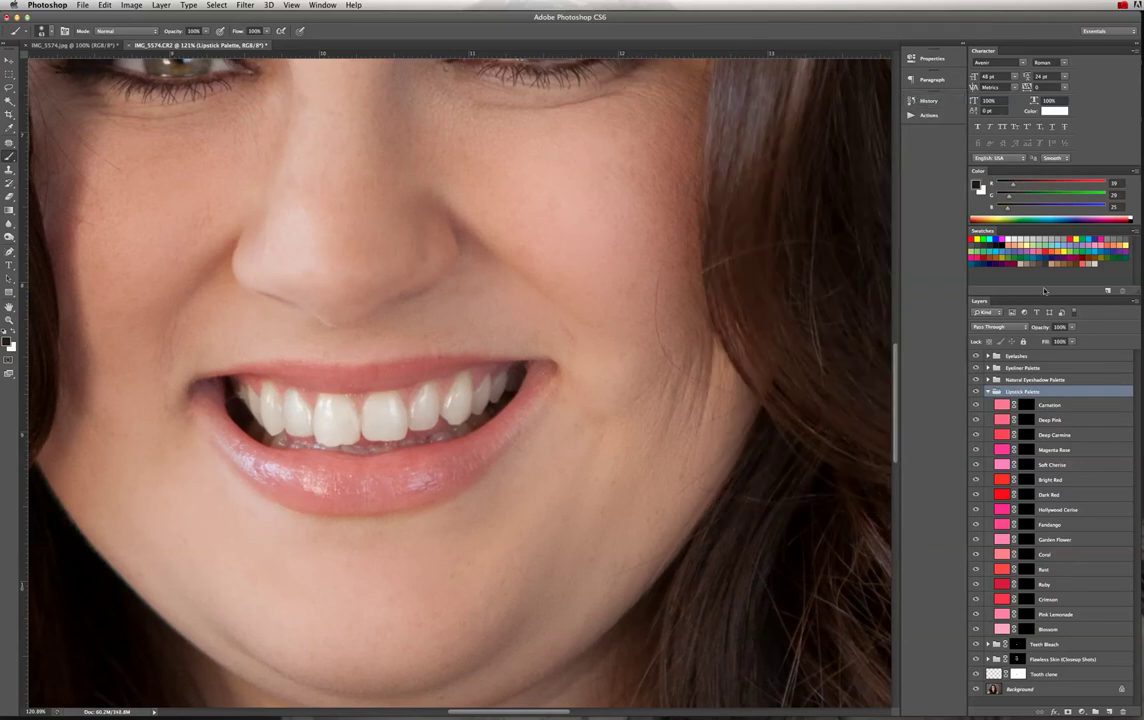
{"action": "left_click", "coordinate": [1025, 404]}
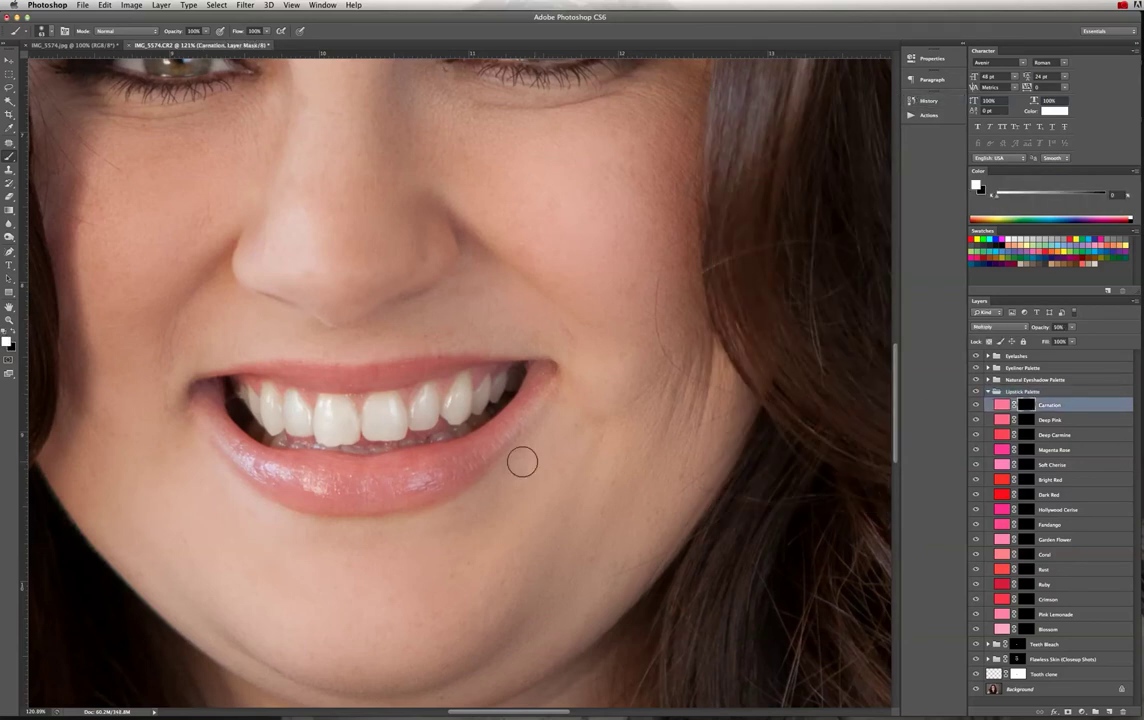
Paint the Carnation colour over both lips on its mask at 46% brush opacity, using a smaller brush for the upper lip.
{"action": "left_click_drag", "start_coordinate": [459, 453], "coordinate": [411, 469]}
{"action": "key", "text": "ctrl+z"}
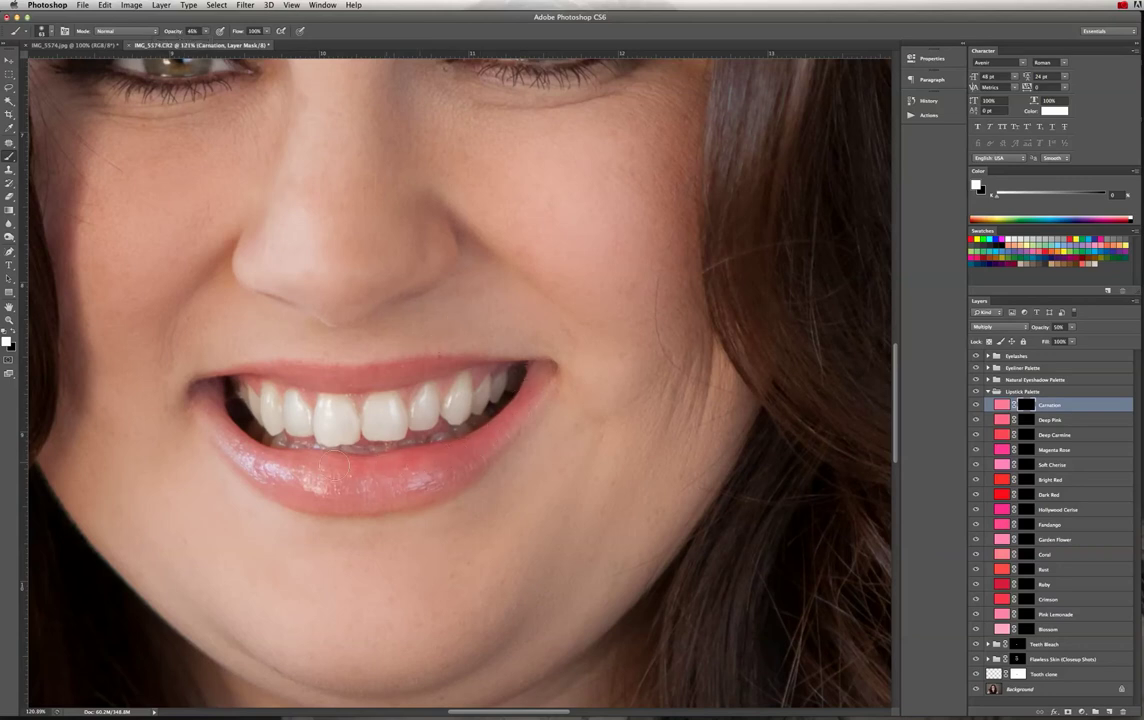
{"action": "mouse_move", "coordinate": [208, 404]}
{"action": "left_mouse_down"}
{"action": "mouse_move", "coordinate": [240, 451]}
{"action": "mouse_move", "coordinate": [307, 488]}
{"action": "mouse_move", "coordinate": [397, 491]}
{"action": "mouse_move", "coordinate": [492, 440]}
{"action": "mouse_move", "coordinate": [543, 372]}
{"action": "left_mouse_up"}
{"action": "left_click", "coordinate": [52, 30]}
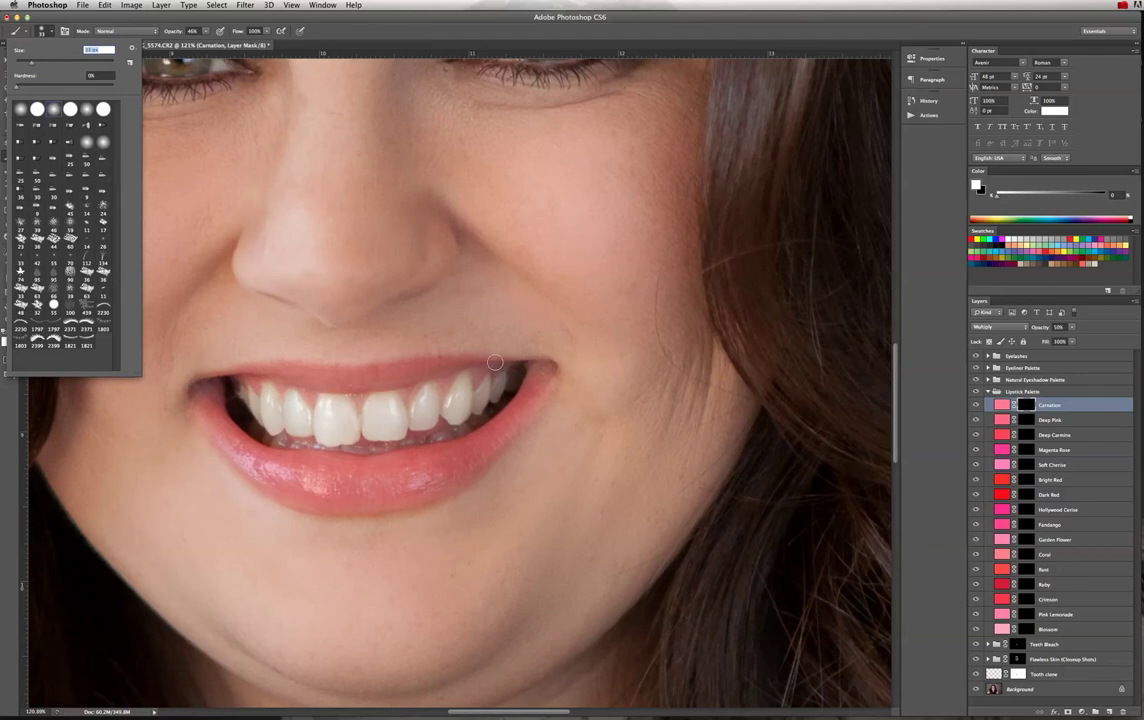
{"action": "mouse_move", "coordinate": [465, 362]}
{"action": "left_mouse_down"}
{"action": "mouse_move", "coordinate": [396, 379]}
{"action": "mouse_move", "coordinate": [498, 364]}
{"action": "mouse_move", "coordinate": [202, 380]}
{"action": "mouse_move", "coordinate": [538, 367]}
{"action": "left_mouse_up"}
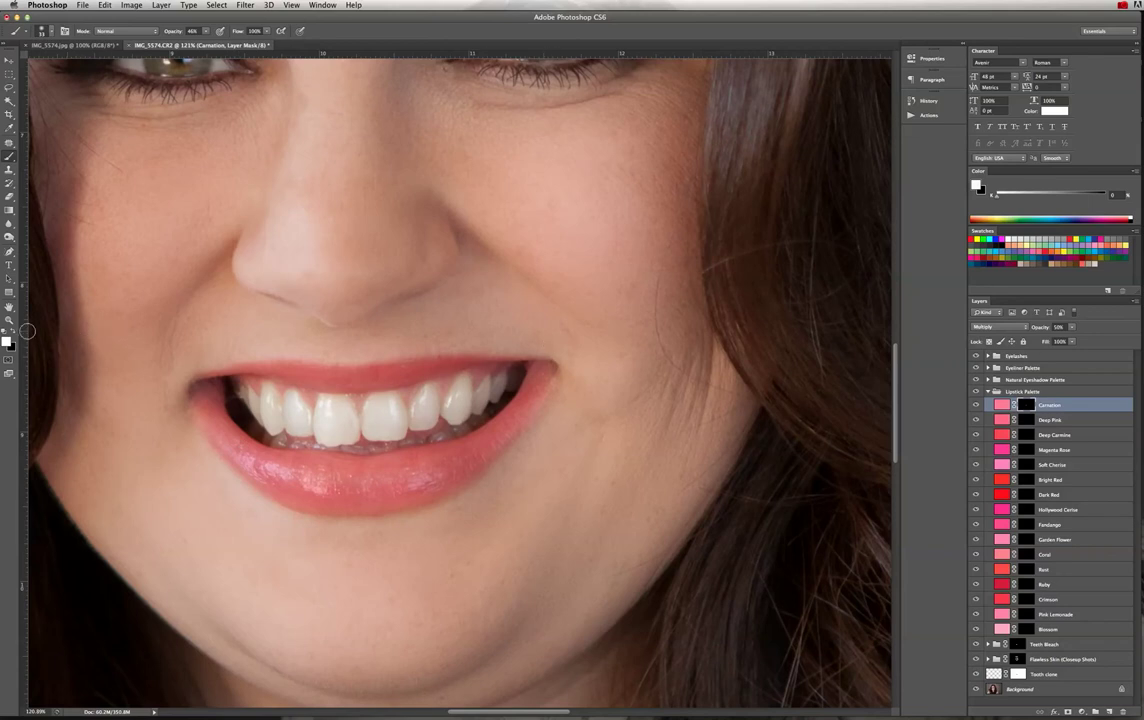
{"action": "key", "text": "x"}
{"action": "key", "text": "super+0"}
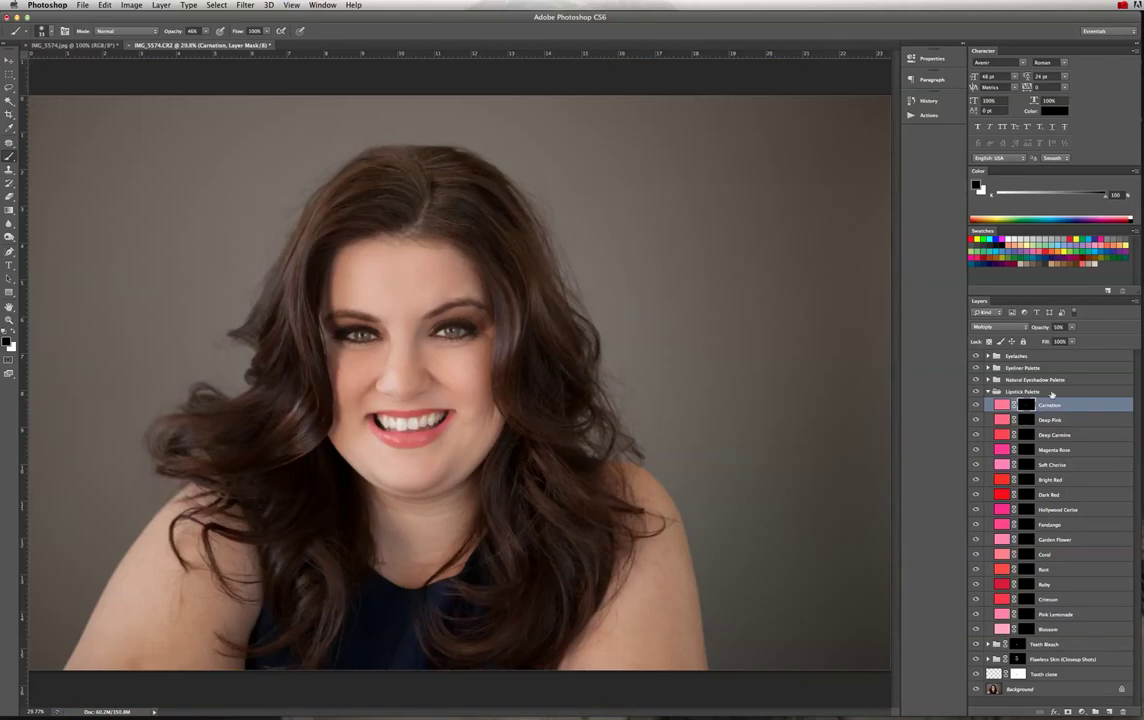
Lower the Carnation layer's opacity to 25% and collapse the Lipstick Palette group.
{"action": "left_click", "coordinate": [1072, 328]}
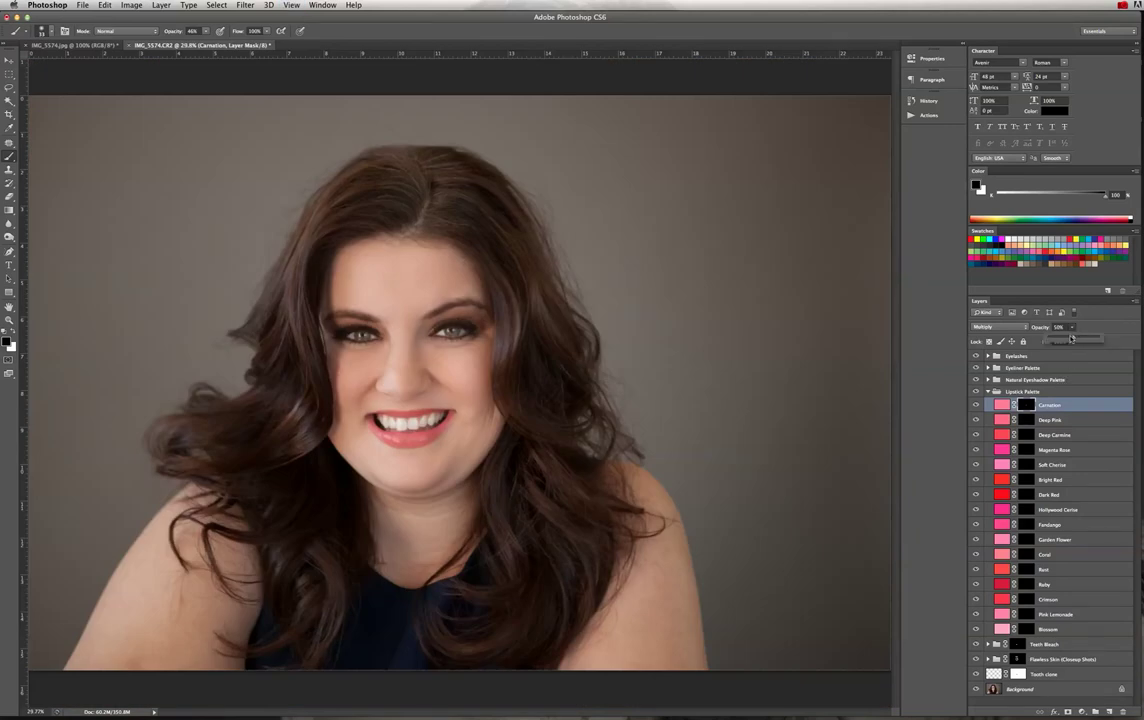
{"action": "left_click_drag", "start_coordinate": [1073, 339], "coordinate": [1063, 340]}
{"action": "left_click", "coordinate": [988, 392]}
{"action": "left_click", "coordinate": [988, 392]}
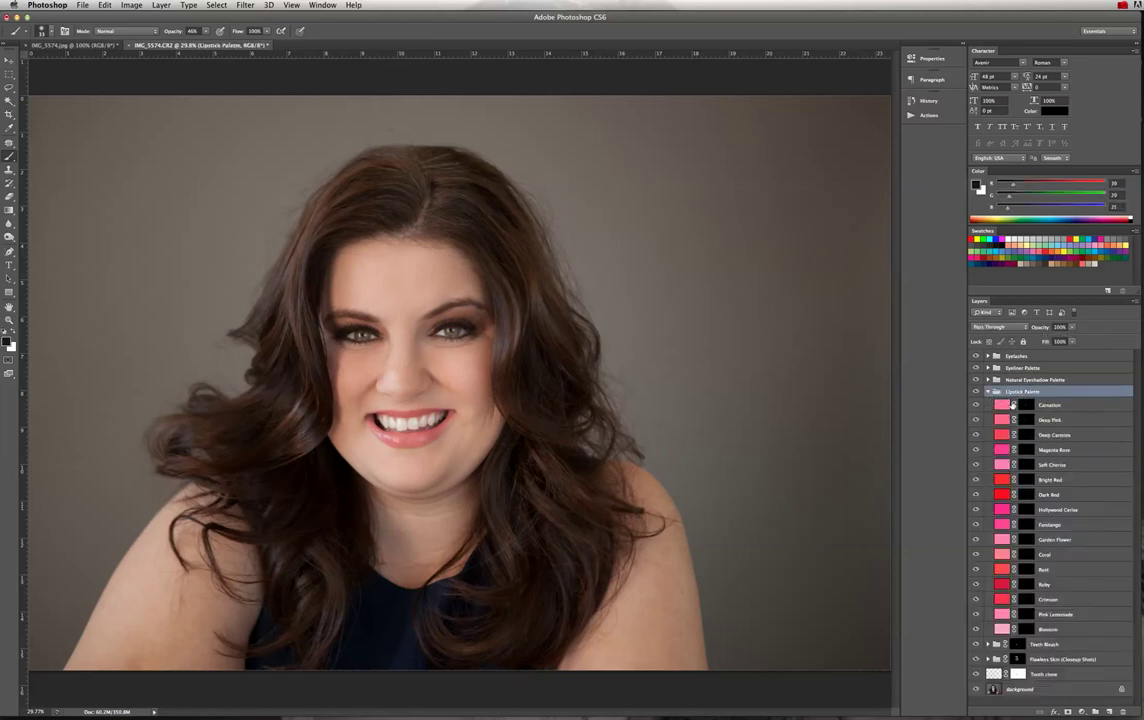
{"action": "left_click", "coordinate": [1058, 405]}
{"action": "double_click", "coordinate": [1059, 327]}
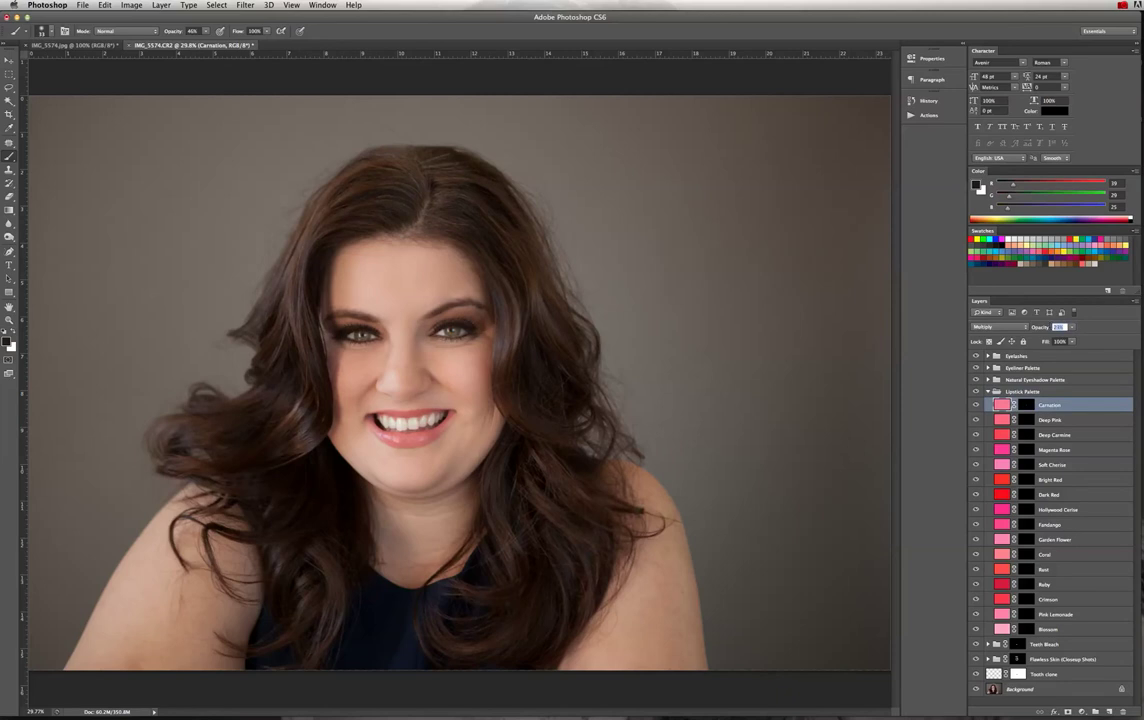
{"action": "type", "text": "25"}
{"action": "key", "text": "Return"}
{"action": "left_click", "coordinate": [988, 392]}
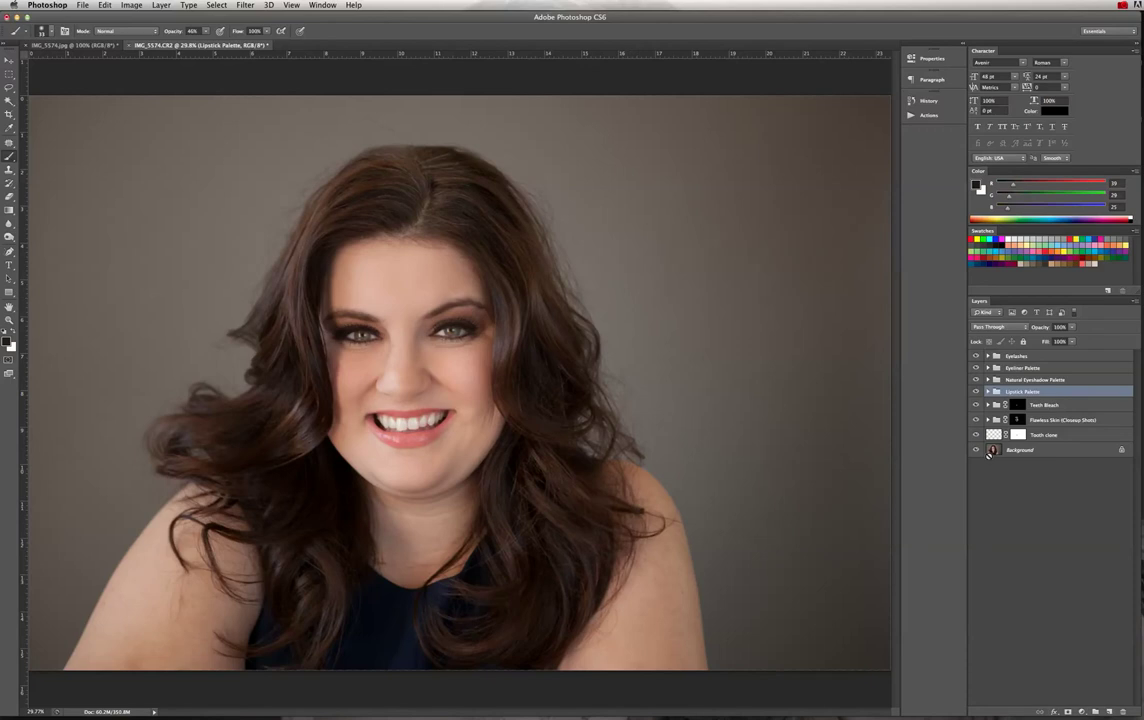
Clean up the upper edge of the right-hand eyebrow on the Background layer with the Clone Stamp at 25% opacity.
{"action": "left_click", "coordinate": [998, 451]}
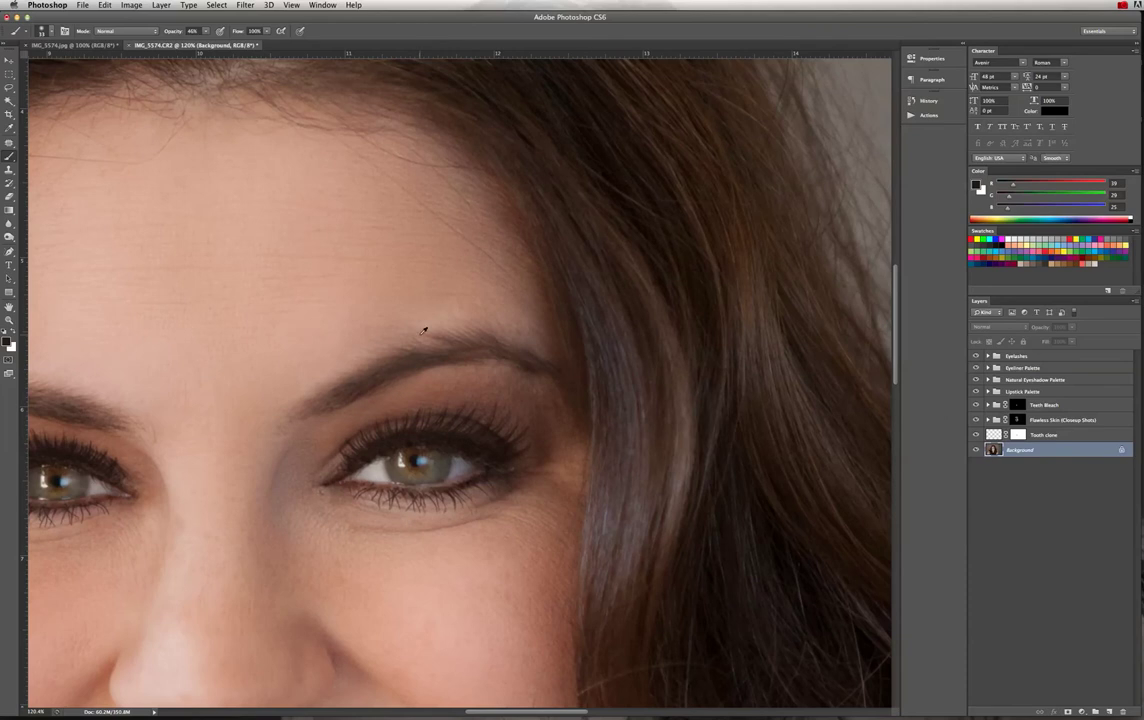
{"action": "key", "text": "s"}
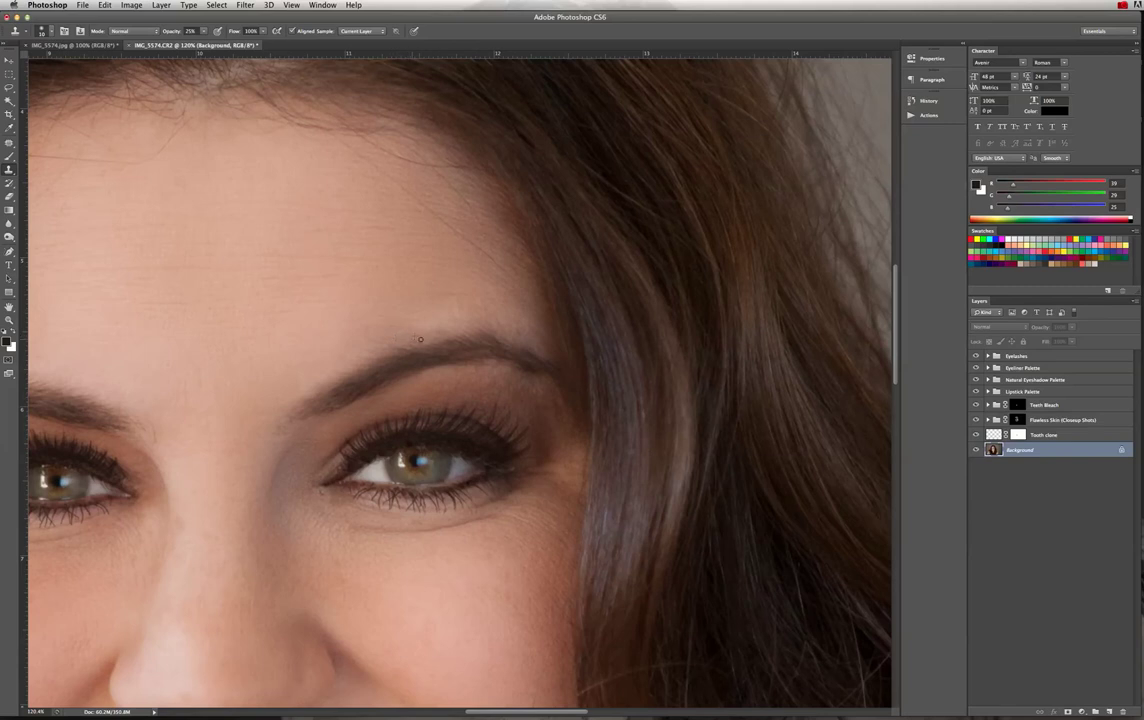
{"action": "key", "text": "super+0"}
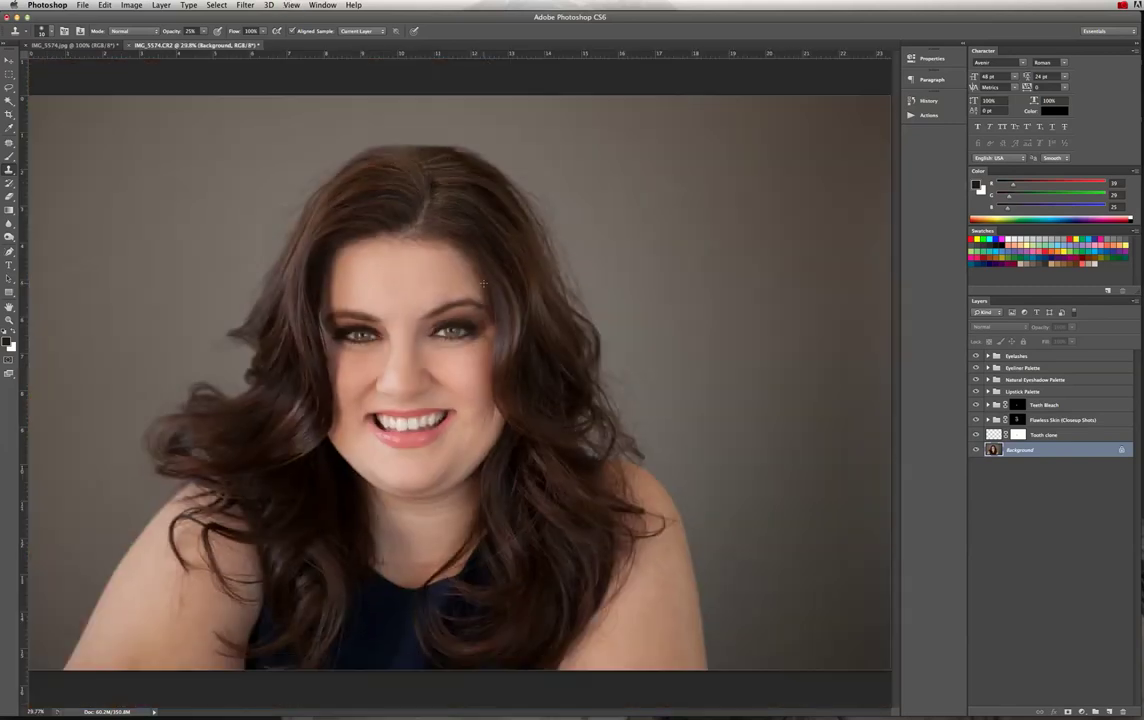
Refine the right-hand eyebrow's arch with a 34 px soft Clone Stamp sampled from the brow, and check the full portrait.
{"action": "left_click_drag", "start_coordinate": [474, 299], "coordinate": [541, 330]}
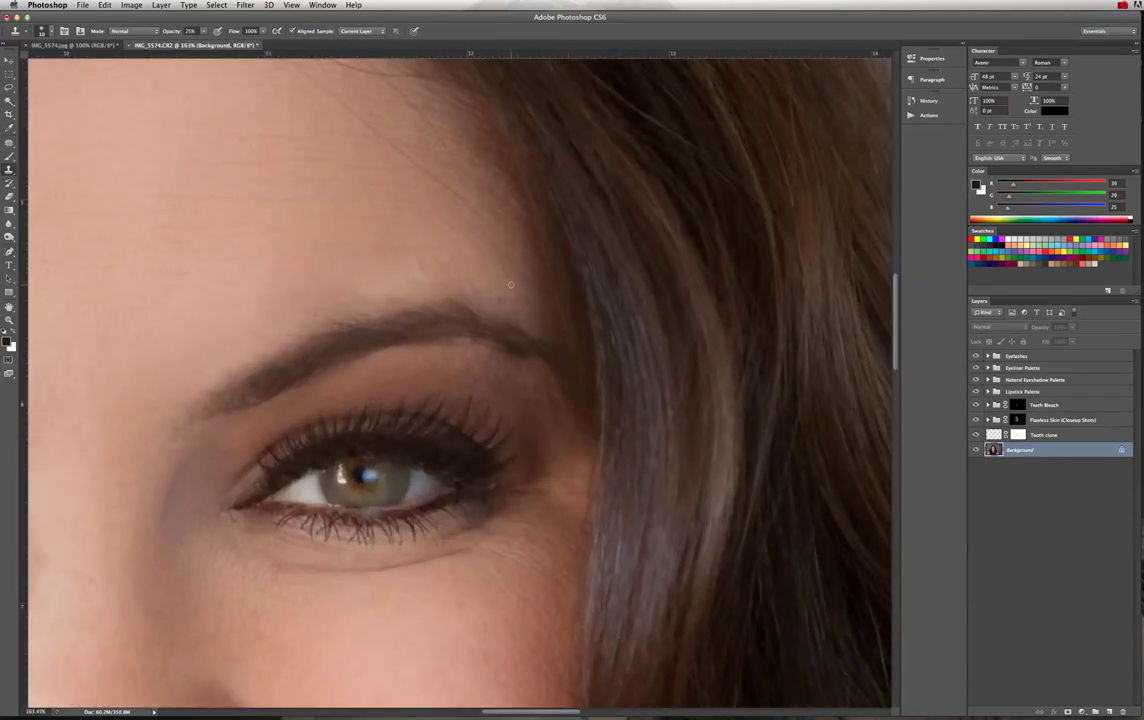
{"action": "left_click", "coordinate": [51, 31]}
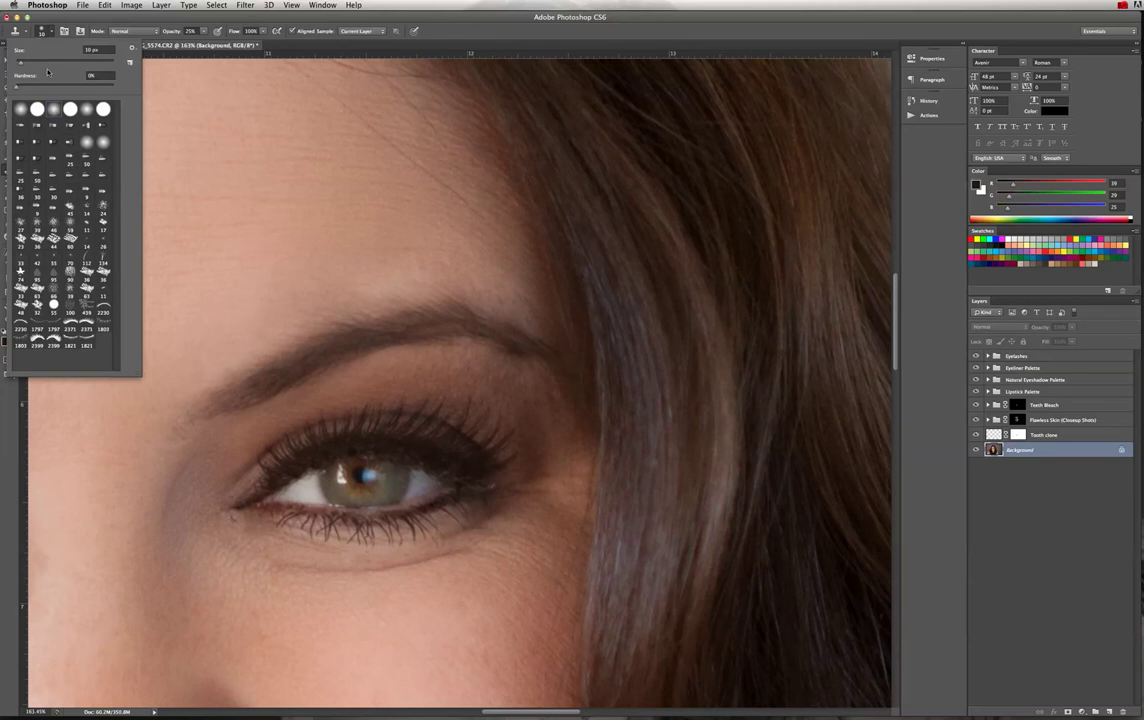
{"action": "left_click", "coordinate": [31, 62]}
{"action": "key", "text": "Return"}
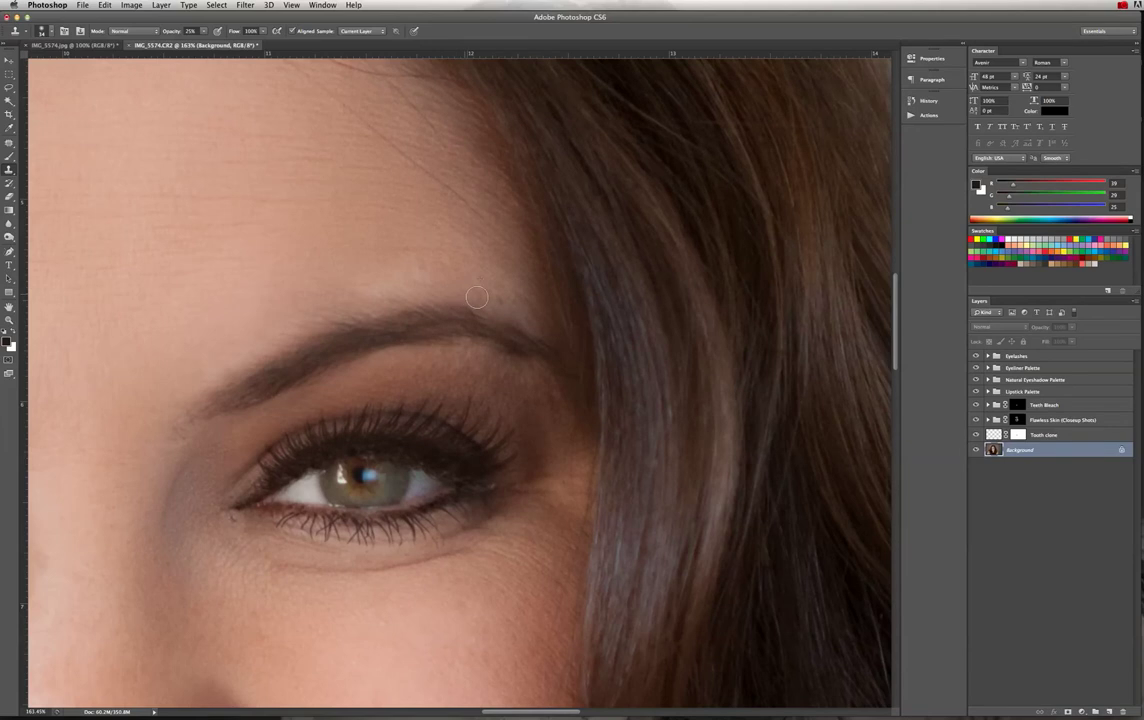
{"action": "left_click", "coordinate": [473, 324], "text": "alt"}
{"action": "key", "text": "super+0"}
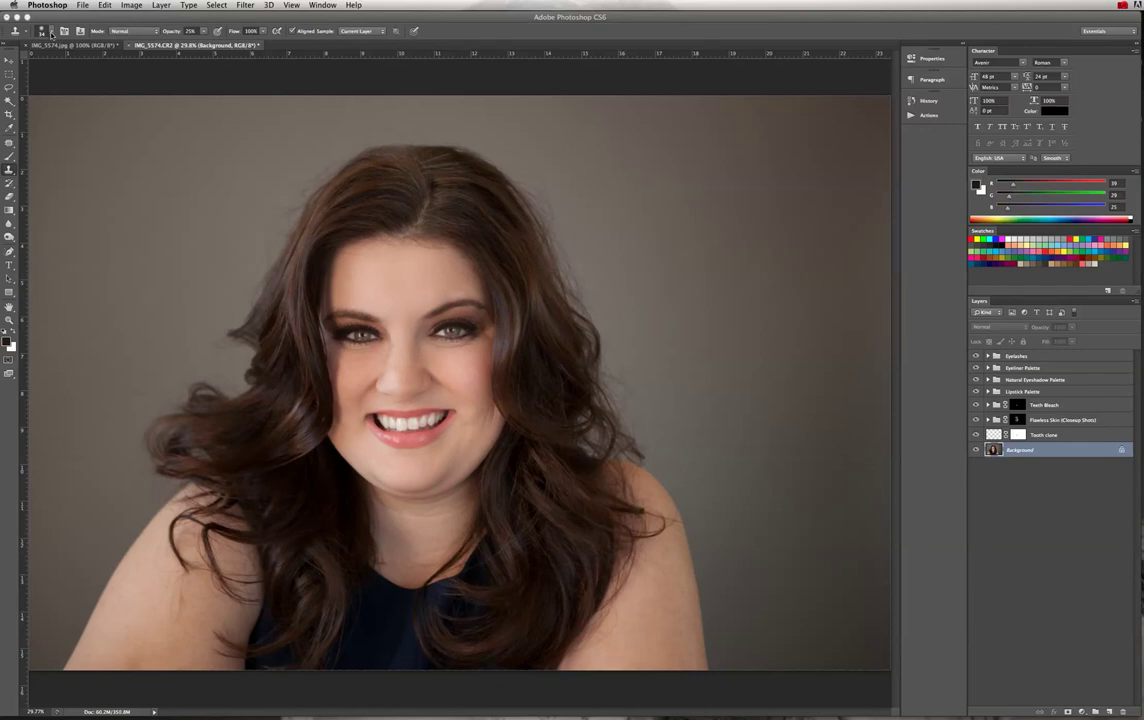
Enlarge the Clone Stamp to 119 px at 100% opacity and clone clean backdrop above the crown of the hair.
{"action": "left_click", "coordinate": [48, 32]}
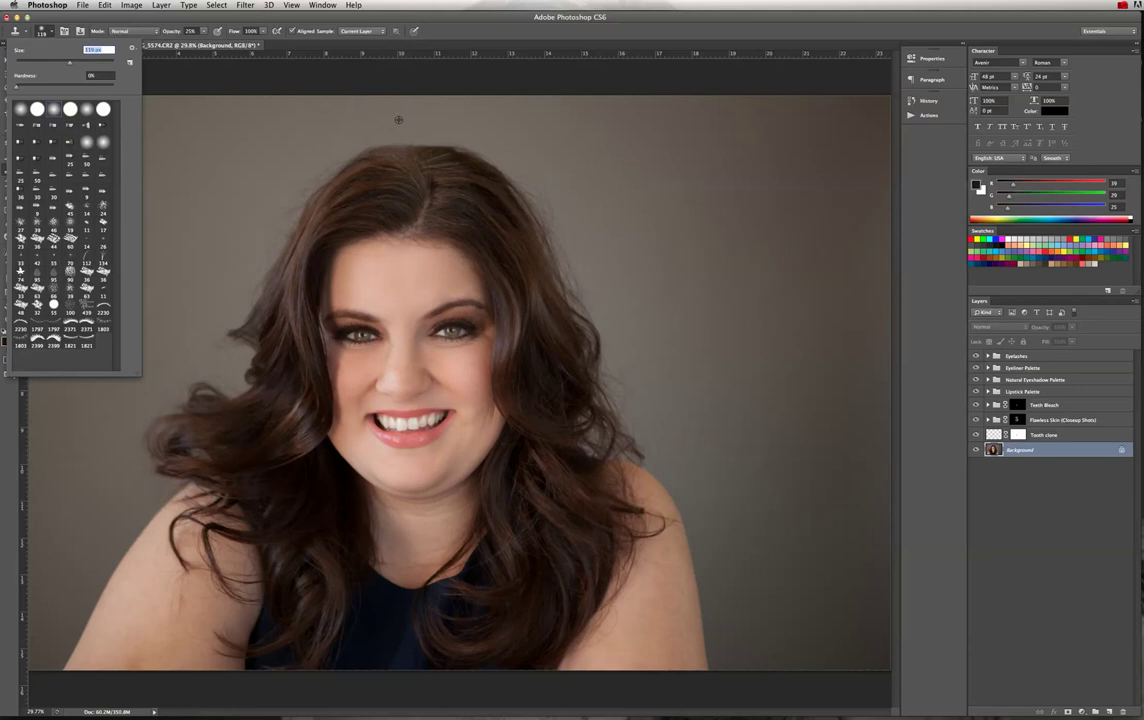
{"action": "left_click", "coordinate": [398, 120]}
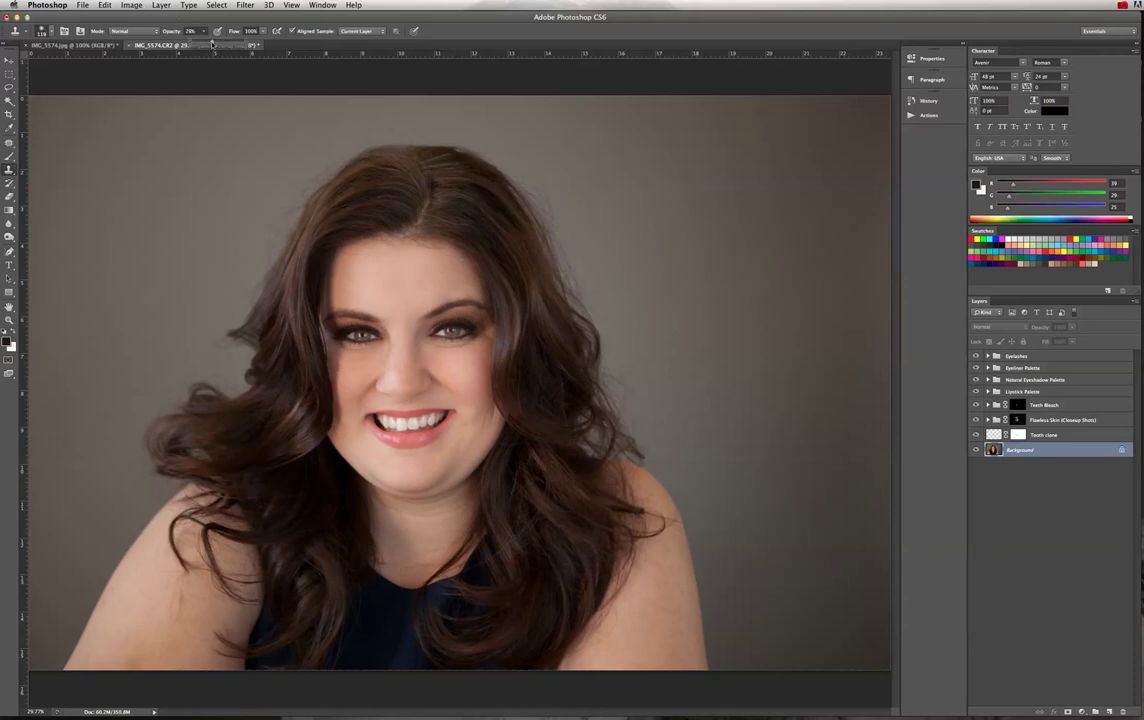
{"action": "key", "text": "0"}
{"action": "scroll", "coordinate": [363, 122], "scroll_direction": "up", "scroll_amount": 3}
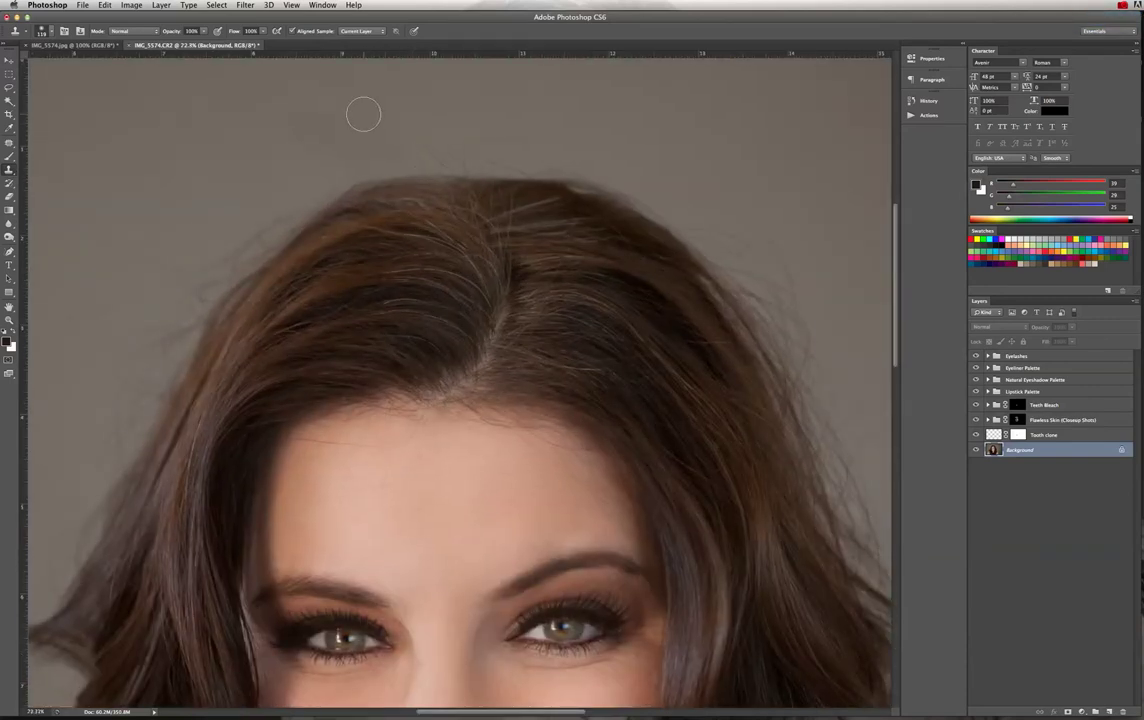
{"action": "left_click", "coordinate": [429, 117], "text": "alt"}
{"action": "left_click_drag", "start_coordinate": [434, 146], "coordinate": [423, 135]}
Smooth the uneven spots in the backdrop above the hair with the Patch Tool in Content-Aware mode.
{"action": "left_click", "coordinate": [9, 157]}
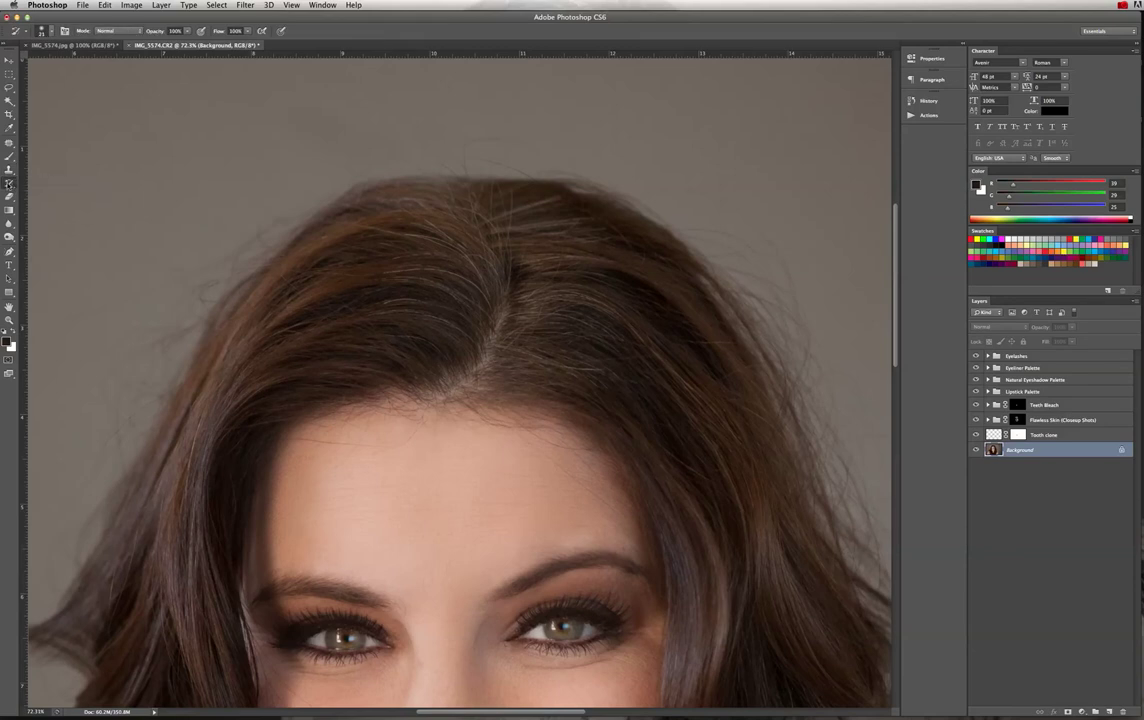
{"action": "left_click", "coordinate": [9, 157]}
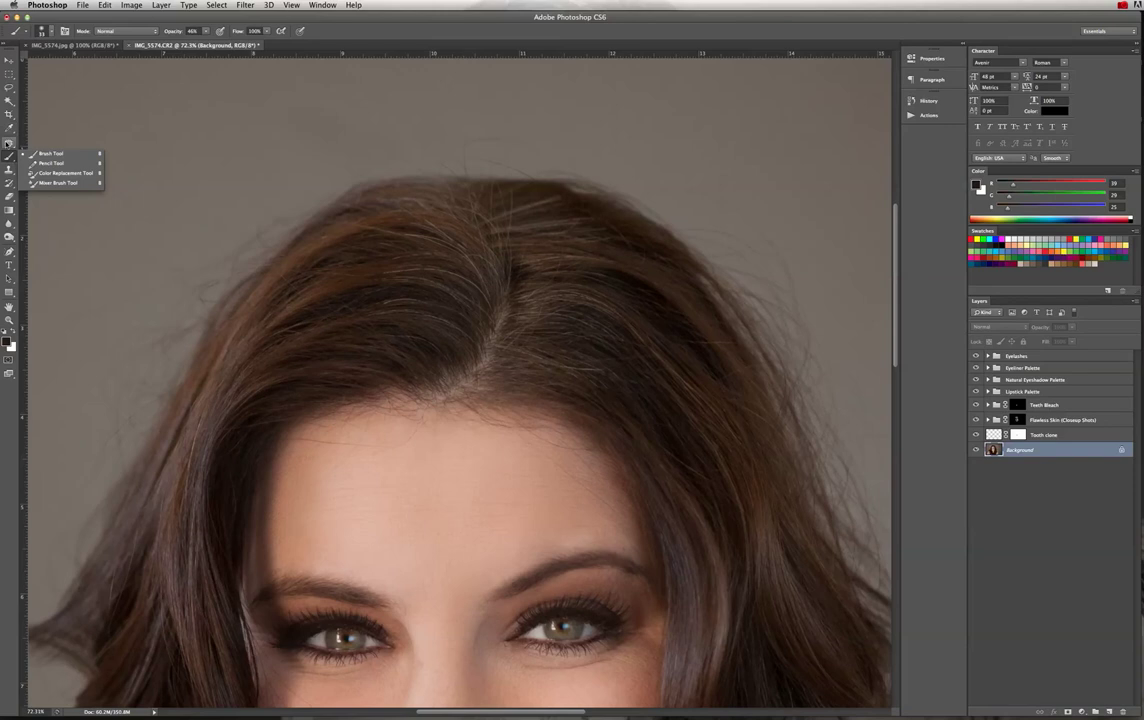
{"action": "left_click", "coordinate": [9, 143]}
{"action": "left_click", "coordinate": [60, 150]}
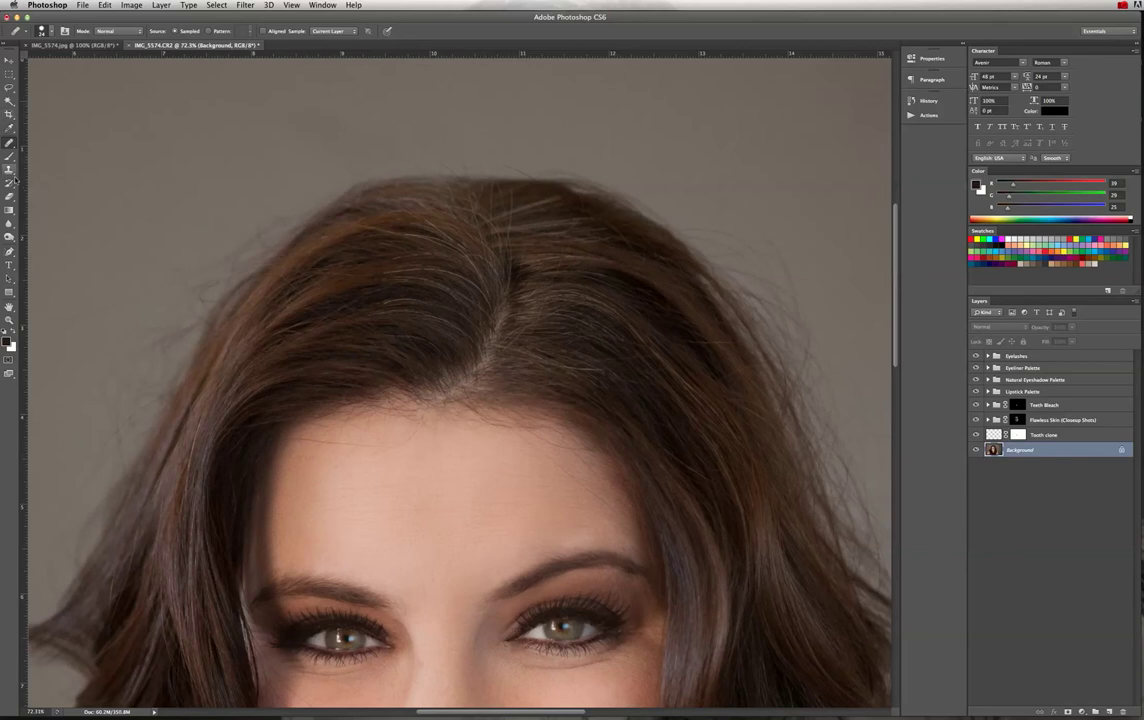
{"action": "left_click_drag", "start_coordinate": [10, 141], "coordinate": [50, 148]}
{"action": "mouse_move", "coordinate": [325, 98]}
{"action": "left_mouse_down"}
{"action": "mouse_move", "coordinate": [264, 109]}
{"action": "mouse_move", "coordinate": [310, 169]}
{"action": "mouse_move", "coordinate": [379, 171]}
{"action": "mouse_move", "coordinate": [402, 138]}
{"action": "mouse_move", "coordinate": [345, 100]}
{"action": "left_mouse_up"}
{"action": "left_click_drag", "start_coordinate": [295, 134], "coordinate": [148, 123]}
{"action": "key", "text": "ctrl+d"}
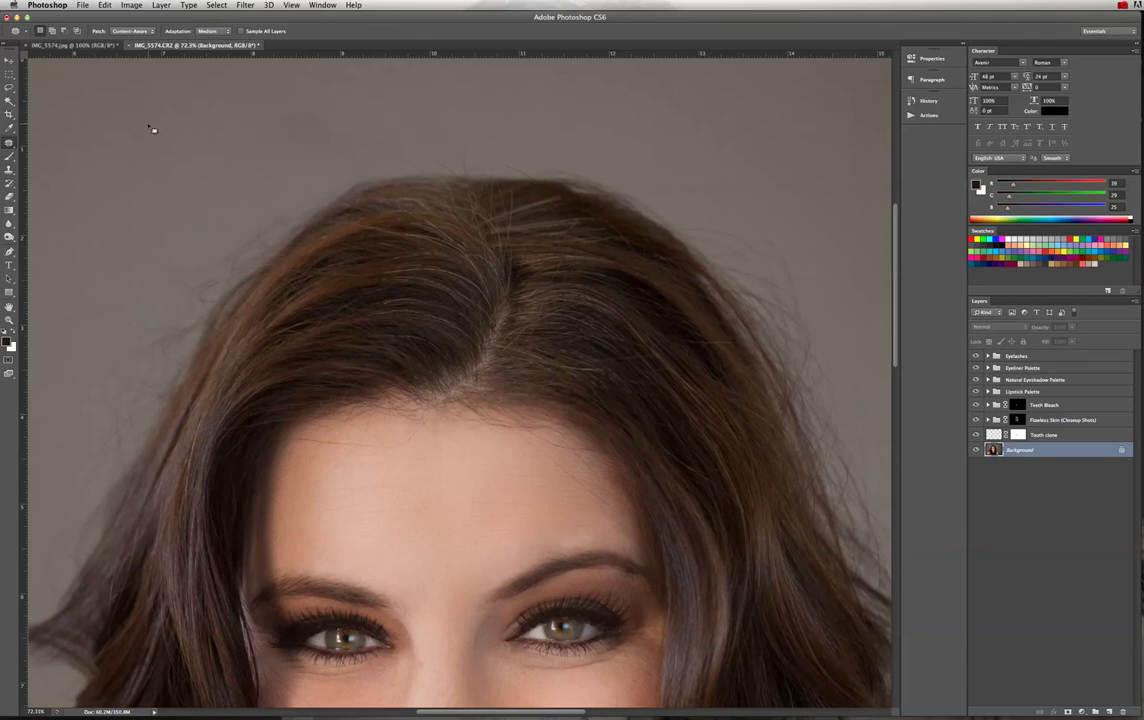
{"action": "mouse_move", "coordinate": [375, 110]}
{"action": "left_mouse_down"}
{"action": "mouse_move", "coordinate": [286, 135]}
{"action": "mouse_move", "coordinate": [422, 98]}
{"action": "left_mouse_up"}
{"action": "key", "text": "super+d"}
{"action": "mouse_move", "coordinate": [295, 137]}
{"action": "left_mouse_down"}
{"action": "mouse_move", "coordinate": [352, 166]}
{"action": "mouse_move", "coordinate": [328, 131]}
{"action": "mouse_move", "coordinate": [330, 101]}
{"action": "left_mouse_up"}
{"action": "key", "text": "super+d"}
Heal the flyaway hairs at the upper right of the head with a 133 px Healing Brush sampled from the backdrop.
{"action": "left_click_drag", "start_coordinate": [10, 145], "coordinate": [50, 147]}
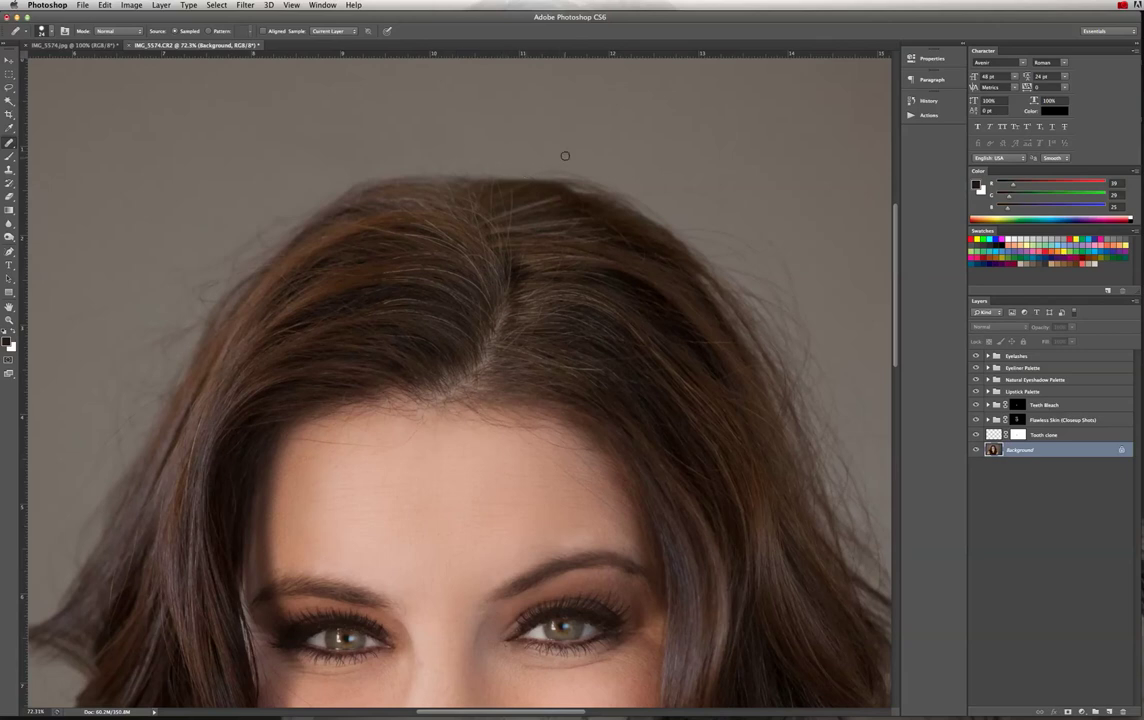
{"action": "left_click", "coordinate": [52, 32]}
{"action": "left_click", "coordinate": [74, 60]}
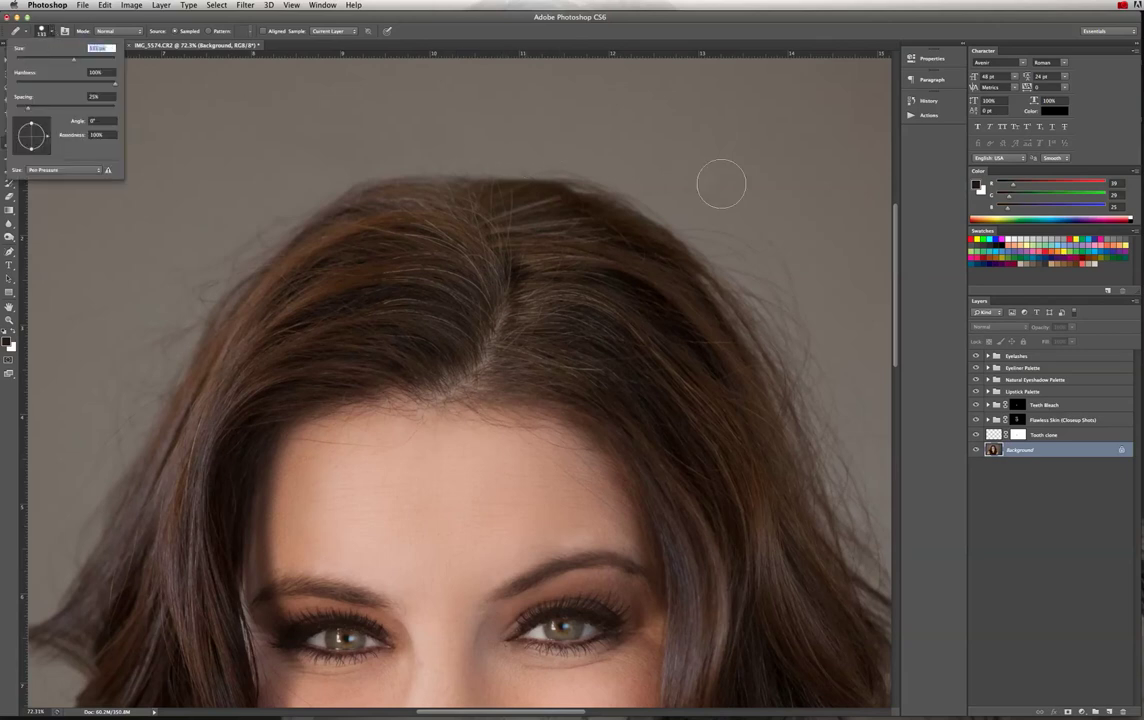
{"action": "left_click", "coordinate": [758, 172], "text": "alt"}
{"action": "left_click_drag", "start_coordinate": [671, 185], "coordinate": [802, 252]}
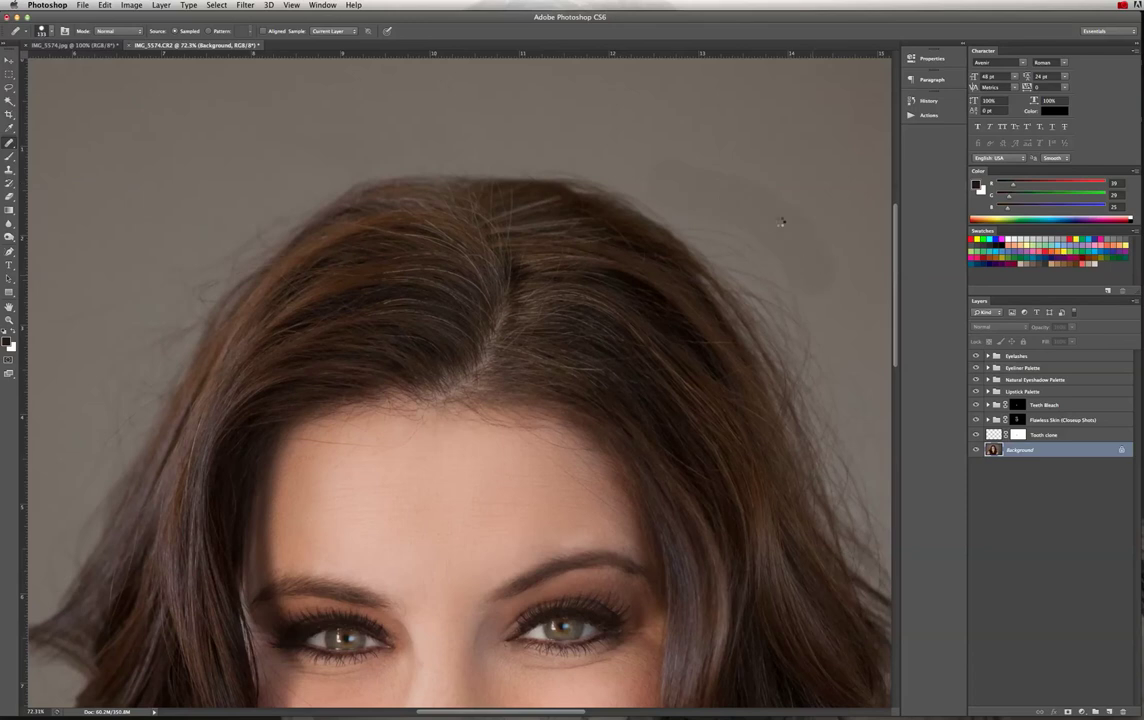
{"action": "left_click", "coordinate": [815, 176], "text": "alt"}
Try to heal the flyaways down the right-hand edge of the hair with backdrop samples taken beside it.
{"action": "scroll", "coordinate": [765, 200], "scroll_direction": "right", "scroll_amount": 7}
{"action": "key", "text": "super+minus"}
{"action": "key", "text": "super+minus"}
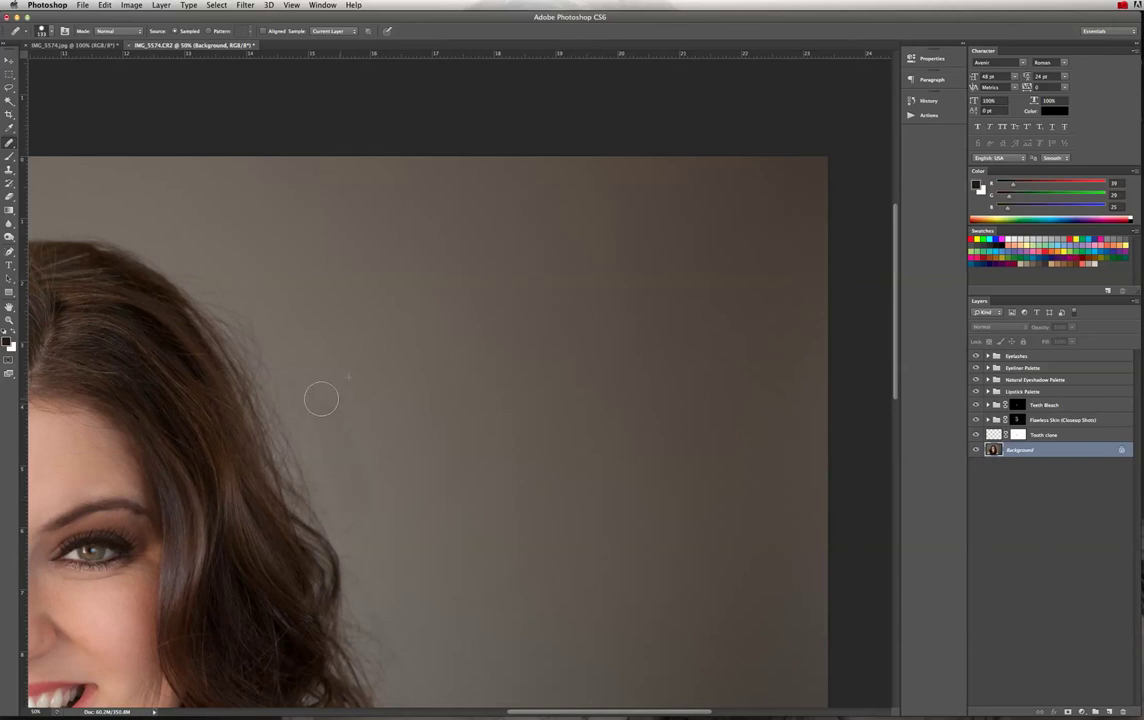
{"action": "left_click_drag", "start_coordinate": [332, 494], "coordinate": [315, 468]}
{"action": "left_click", "coordinate": [367, 456], "text": "alt"}
{"action": "left_click_drag", "start_coordinate": [243, 293], "coordinate": [191, 243]}
{"action": "left_click", "coordinate": [231, 269], "text": "alt"}
{"action": "mouse_move", "coordinate": [194, 272]}
{"action": "left_mouse_down"}
{"action": "mouse_move", "coordinate": [225, 296]}
{"action": "mouse_move", "coordinate": [301, 467]}
{"action": "mouse_move", "coordinate": [342, 521]}
{"action": "left_mouse_up"}
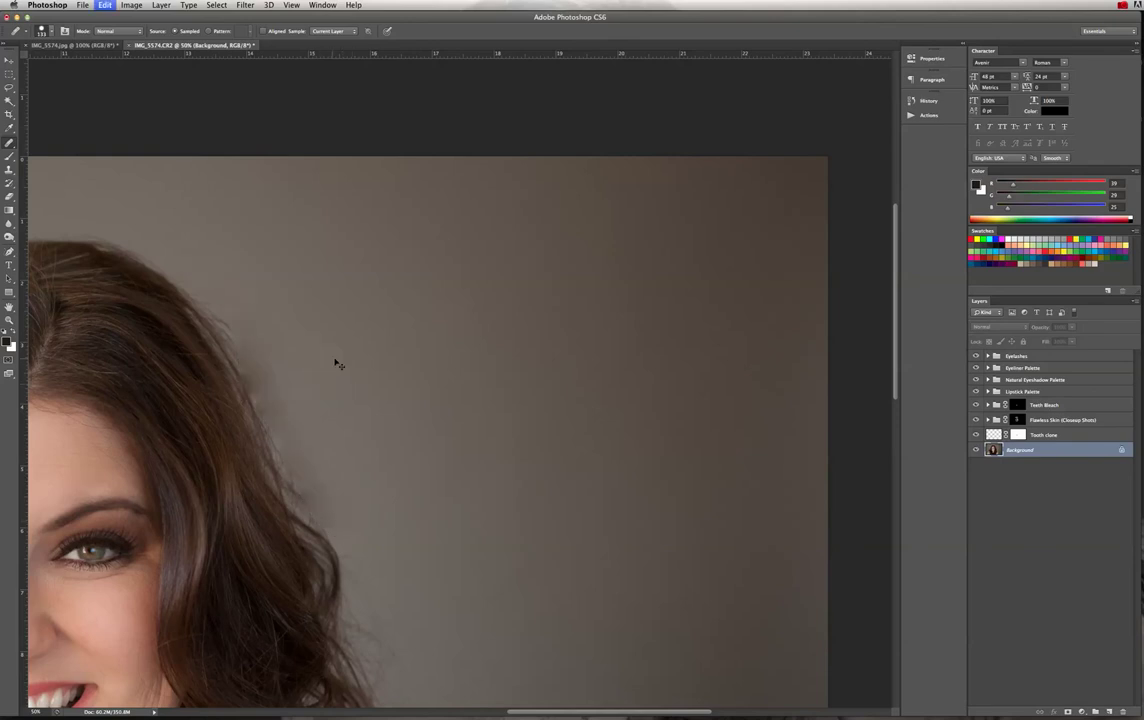
Clone backdrop over the flyaways along the right-hand edge of the hair with a soft 174 px Clone Stamp.
{"action": "left_click", "coordinate": [9, 169]}
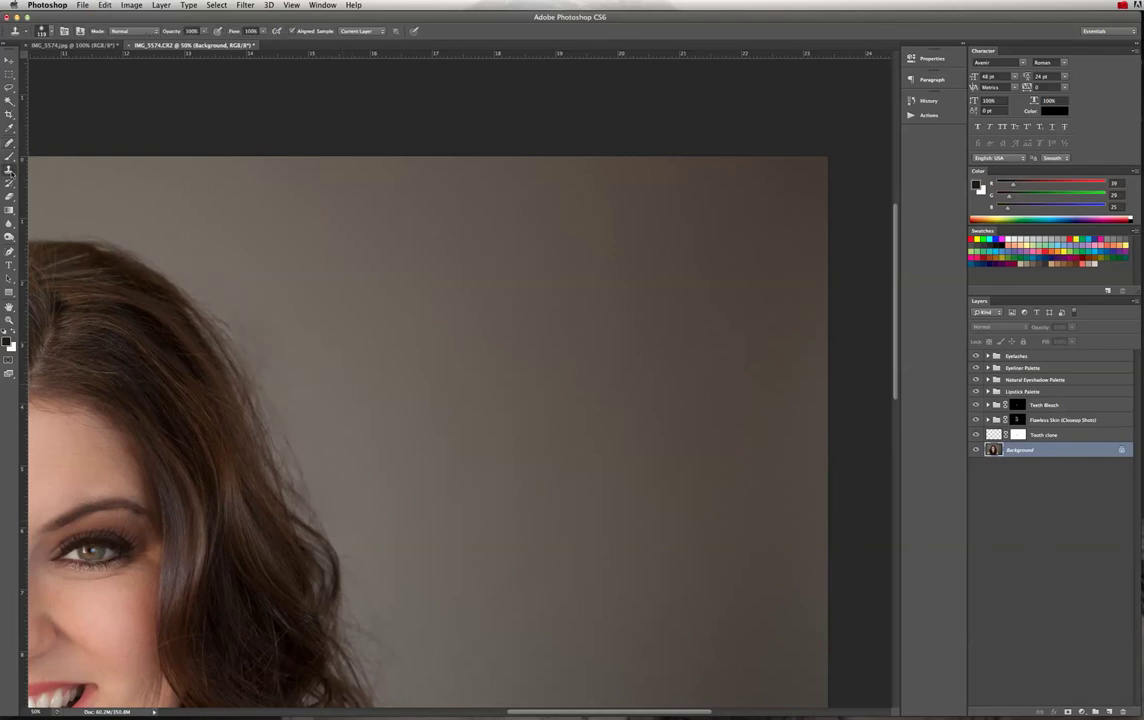
{"action": "left_click", "coordinate": [258, 292], "text": "alt"}
{"action": "left_click_drag", "start_coordinate": [218, 286], "coordinate": [251, 349]}
{"action": "left_click", "coordinate": [45, 31]}
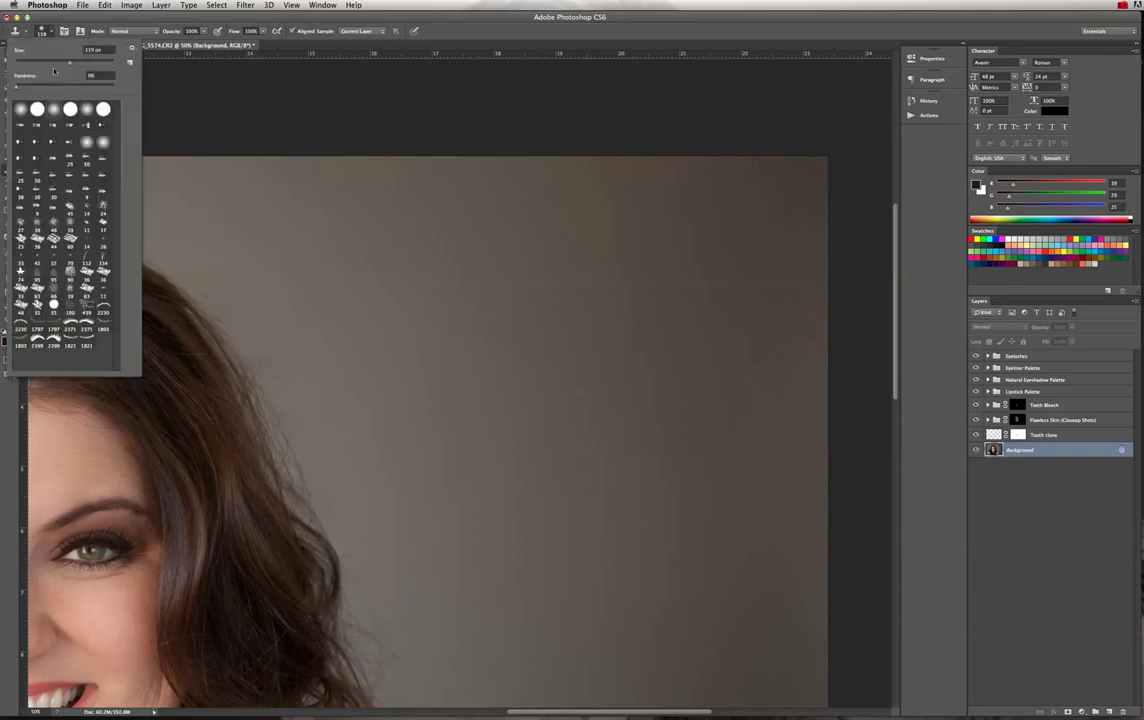
{"action": "left_click_drag", "start_coordinate": [60, 63], "coordinate": [74, 62]}
{"action": "left_click", "coordinate": [248, 327]}
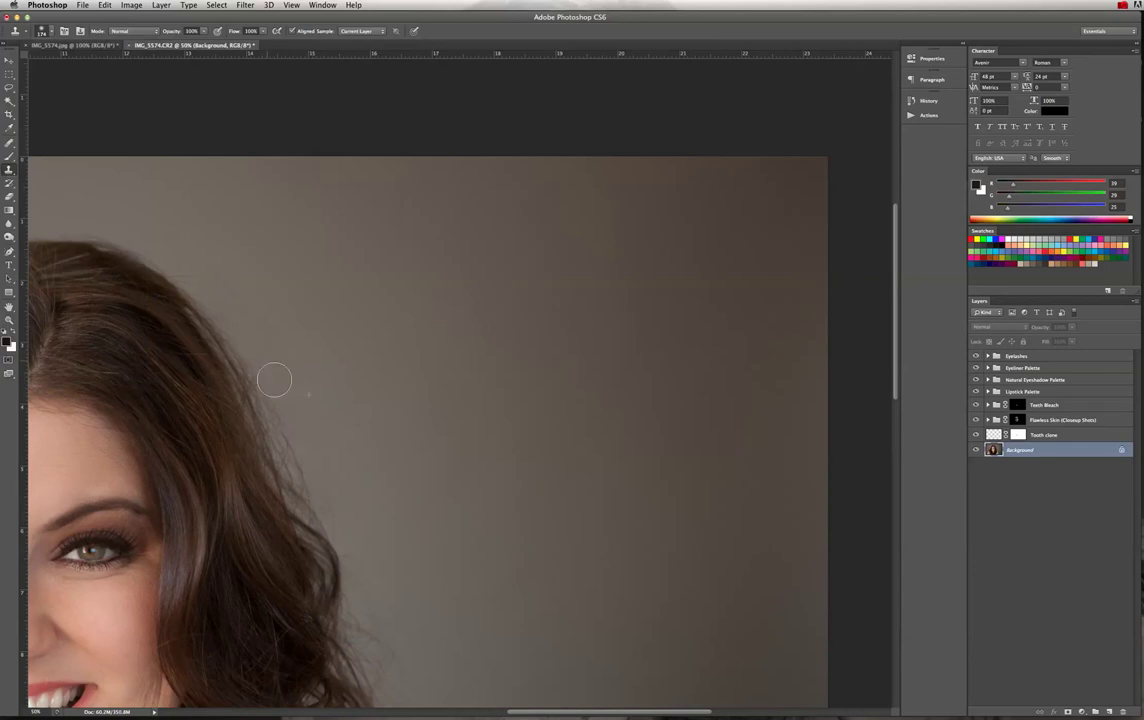
{"action": "mouse_move", "coordinate": [306, 456]}
{"action": "left_mouse_down"}
{"action": "mouse_move", "coordinate": [286, 424]}
{"action": "mouse_move", "coordinate": [325, 496]}
{"action": "mouse_move", "coordinate": [299, 465]}
{"action": "mouse_move", "coordinate": [247, 327]}
{"action": "mouse_move", "coordinate": [301, 490]}
{"action": "mouse_move", "coordinate": [351, 551]}
{"action": "mouse_move", "coordinate": [247, 355]}
{"action": "mouse_move", "coordinate": [157, 245]}
{"action": "mouse_move", "coordinate": [205, 303]}
{"action": "mouse_move", "coordinate": [263, 414]}
{"action": "left_mouse_up"}
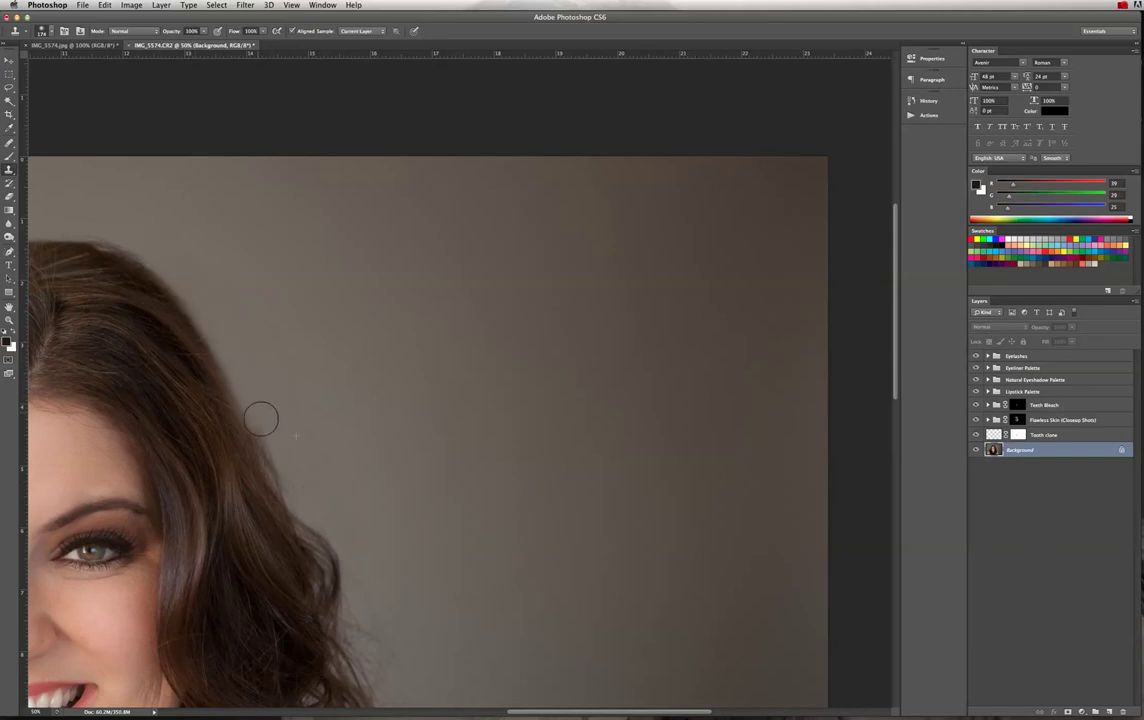
Clean up the stray hairs beside the right-hand curls and check the full portrait.
{"action": "key", "text": "super+0"}
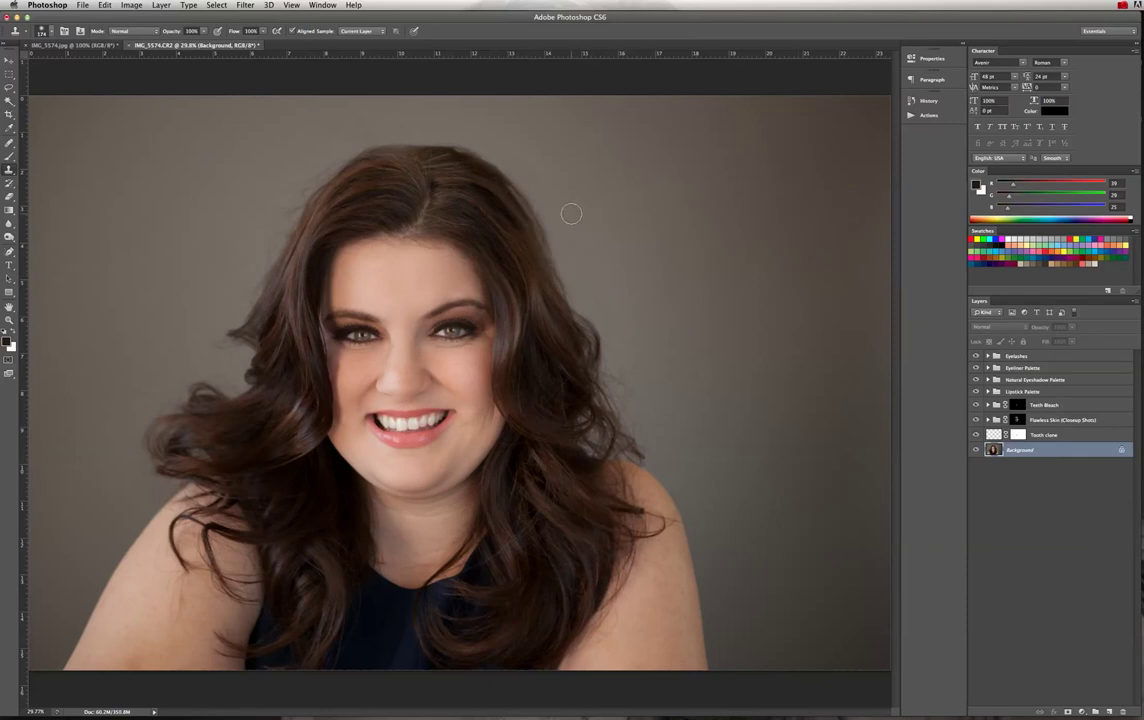
{"action": "left_click_drag", "start_coordinate": [587, 260], "coordinate": [631, 297]}
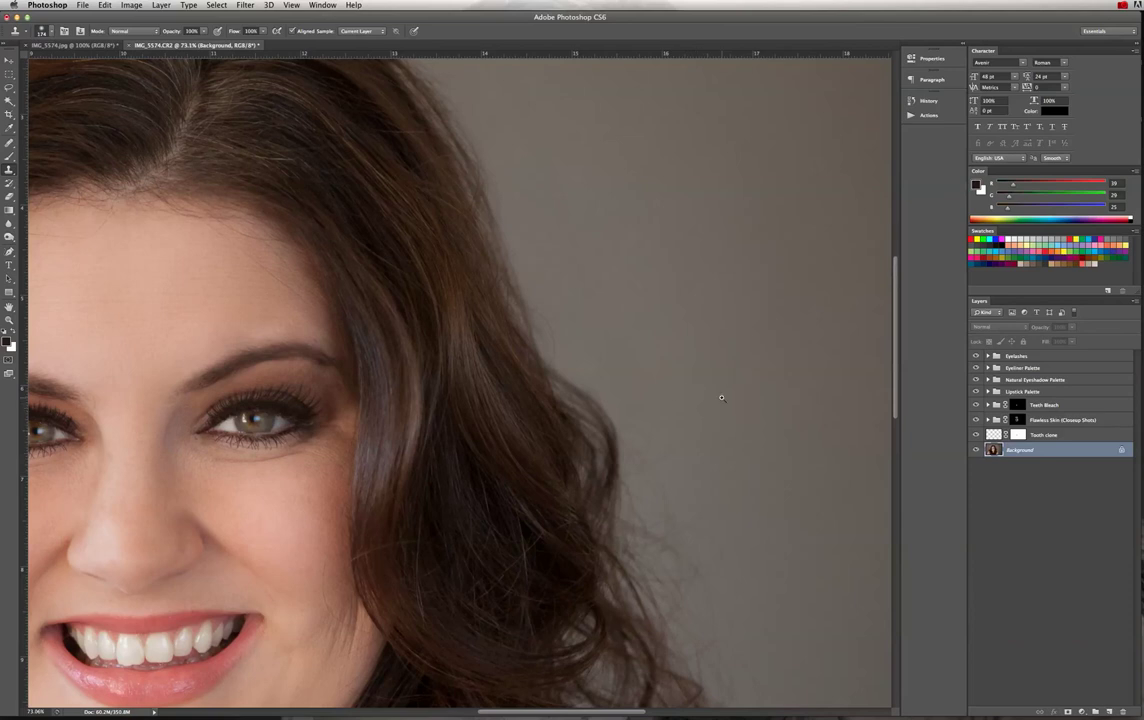
{"action": "key", "text": "super+minus"}
{"action": "key", "text": "super+minus"}
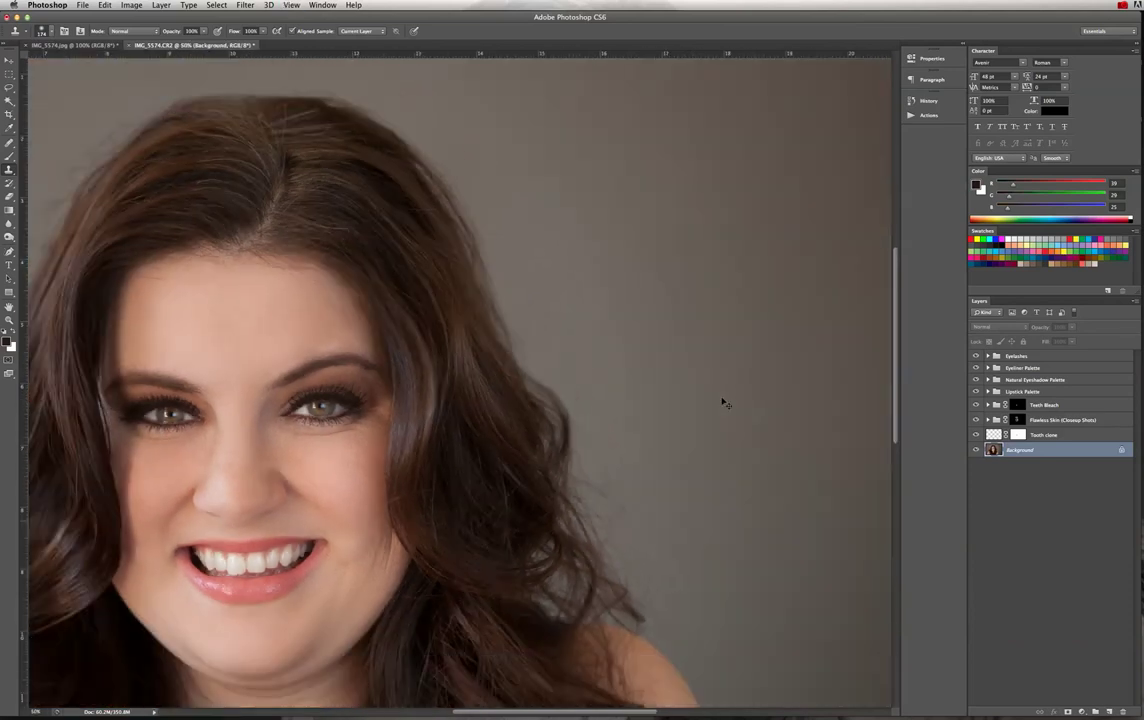
{"action": "key", "text": "super+plus"}
{"action": "key", "text": "super+0"}
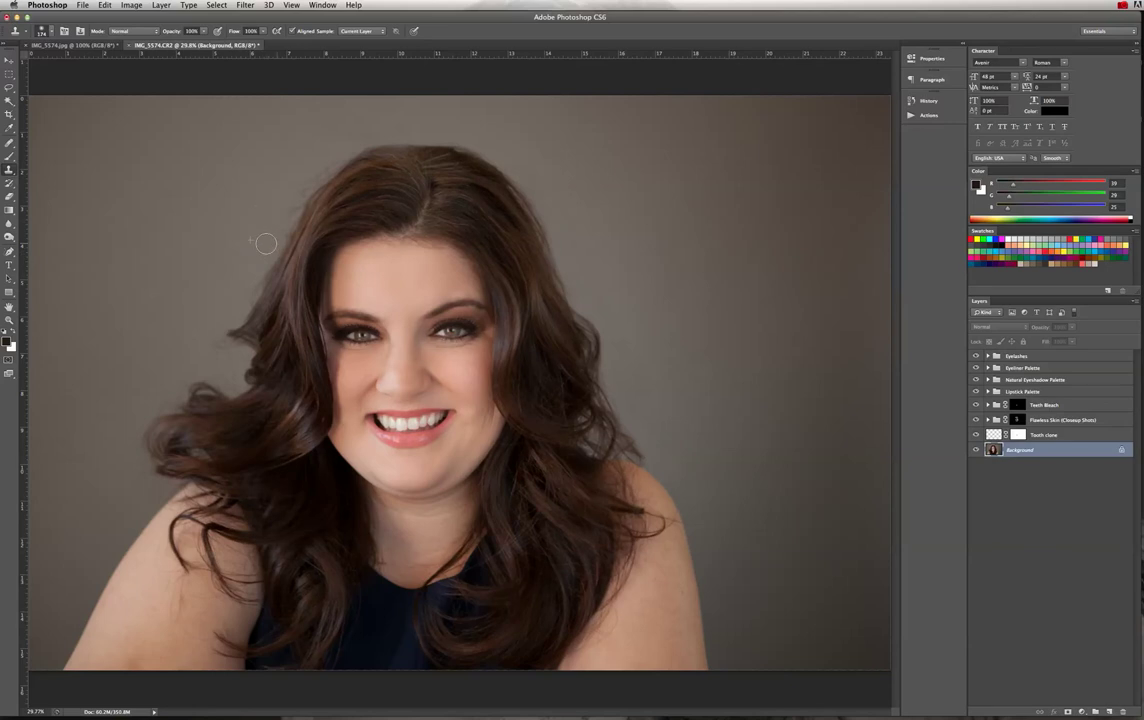
Clone backdrop over the flyaways down the left-hand side of the hair, resampling the backdrop beside each section.
{"action": "mouse_move", "coordinate": [283, 214]}
{"action": "left_mouse_down"}
{"action": "mouse_move", "coordinate": [299, 176]}
{"action": "mouse_move", "coordinate": [325, 160]}
{"action": "mouse_move", "coordinate": [312, 195]}
{"action": "mouse_move", "coordinate": [252, 262]}
{"action": "mouse_move", "coordinate": [243, 301]}
{"action": "left_mouse_up"}
{"action": "left_click", "coordinate": [259, 163], "text": "alt"}
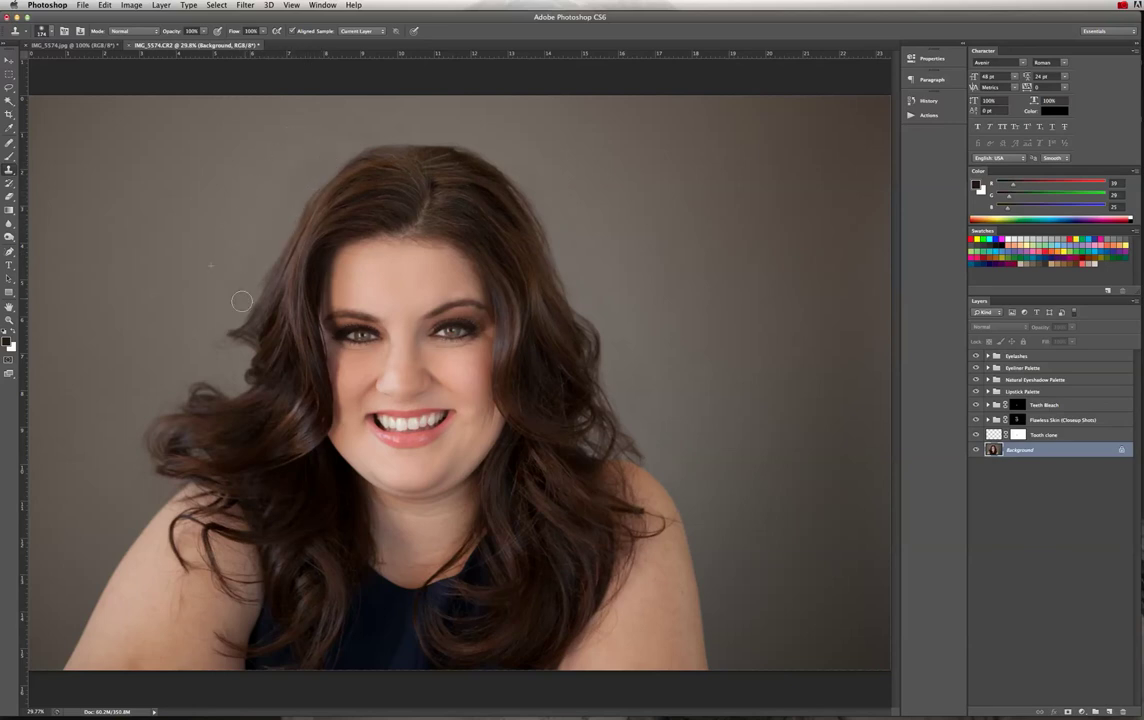
{"action": "left_click", "coordinate": [317, 142], "text": "alt"}
{"action": "mouse_move", "coordinate": [327, 153]}
{"action": "left_mouse_down"}
{"action": "mouse_move", "coordinate": [293, 167]}
{"action": "mouse_move", "coordinate": [305, 168]}
{"action": "mouse_move", "coordinate": [287, 189]}
{"action": "mouse_move", "coordinate": [323, 129]}
{"action": "mouse_move", "coordinate": [322, 161]}
{"action": "mouse_move", "coordinate": [268, 203]}
{"action": "mouse_move", "coordinate": [256, 265]}
{"action": "left_mouse_up"}
{"action": "left_click", "coordinate": [194, 325], "text": "alt"}
{"action": "mouse_move", "coordinate": [212, 335]}
{"action": "left_mouse_down"}
{"action": "mouse_move", "coordinate": [229, 375]}
{"action": "mouse_move", "coordinate": [191, 364]}
{"action": "mouse_move", "coordinate": [162, 401]}
{"action": "mouse_move", "coordinate": [136, 386]}
{"action": "left_mouse_up"}
{"action": "left_click", "coordinate": [185, 322], "text": "alt"}
{"action": "left_click", "coordinate": [207, 351], "text": "alt"}
{"action": "mouse_move", "coordinate": [228, 380]}
{"action": "left_mouse_down"}
{"action": "mouse_move", "coordinate": [236, 356]}
{"action": "mouse_move", "coordinate": [214, 329]}
{"action": "mouse_move", "coordinate": [226, 296]}
{"action": "left_mouse_up"}
Set the Clone Stamp to 59 px and clone backdrop over the stray hairs along the top of the head.
{"action": "key", "text": "super+space"}
{"action": "left_click_drag", "start_coordinate": [364, 148], "coordinate": [435, 176]}
{"action": "scroll", "coordinate": [435, 176], "scroll_direction": "down", "scroll_amount": 5}
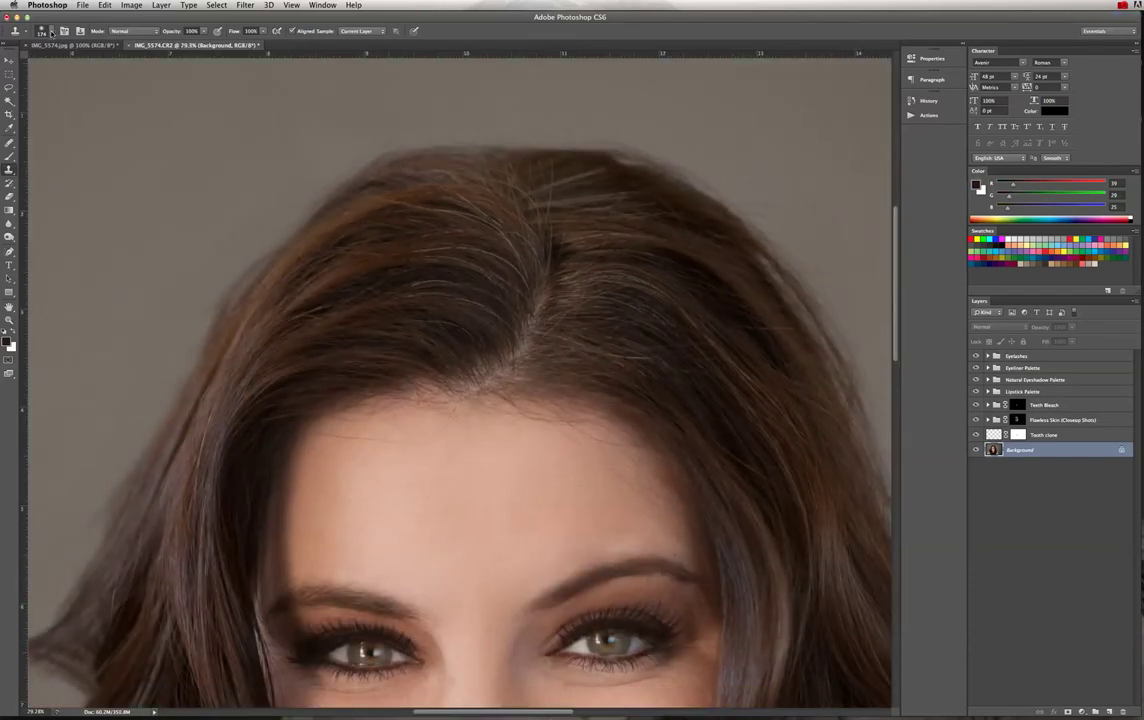
{"action": "left_click", "coordinate": [50, 32]}
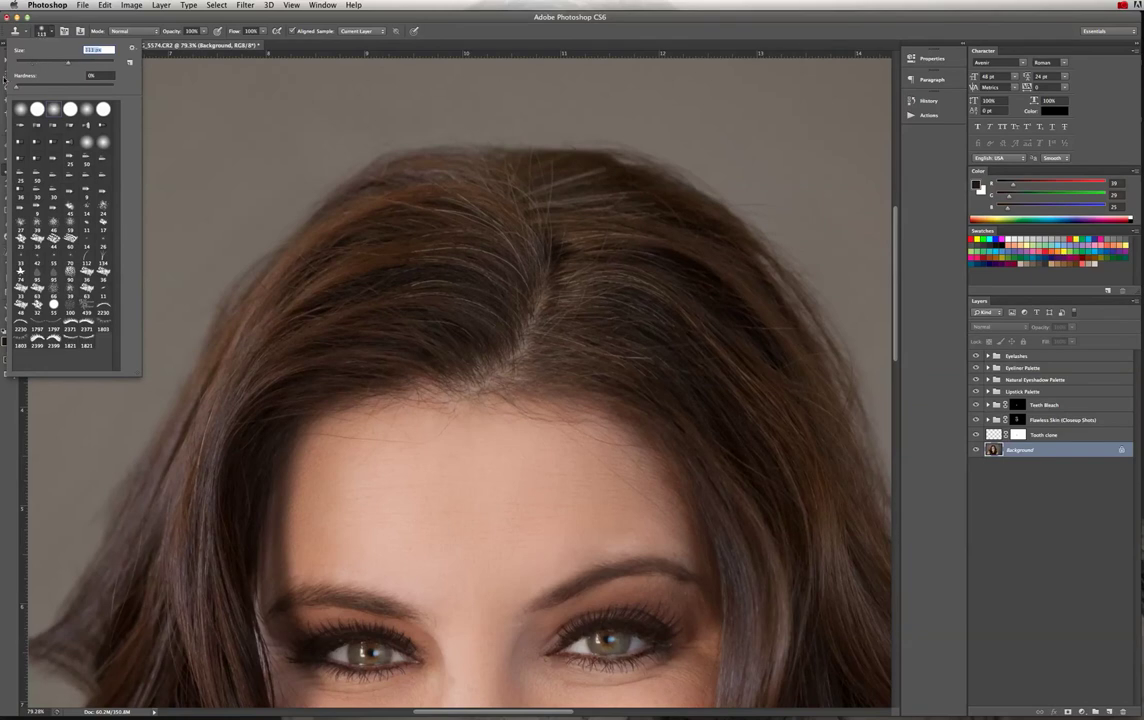
{"action": "key", "text": "Return"}
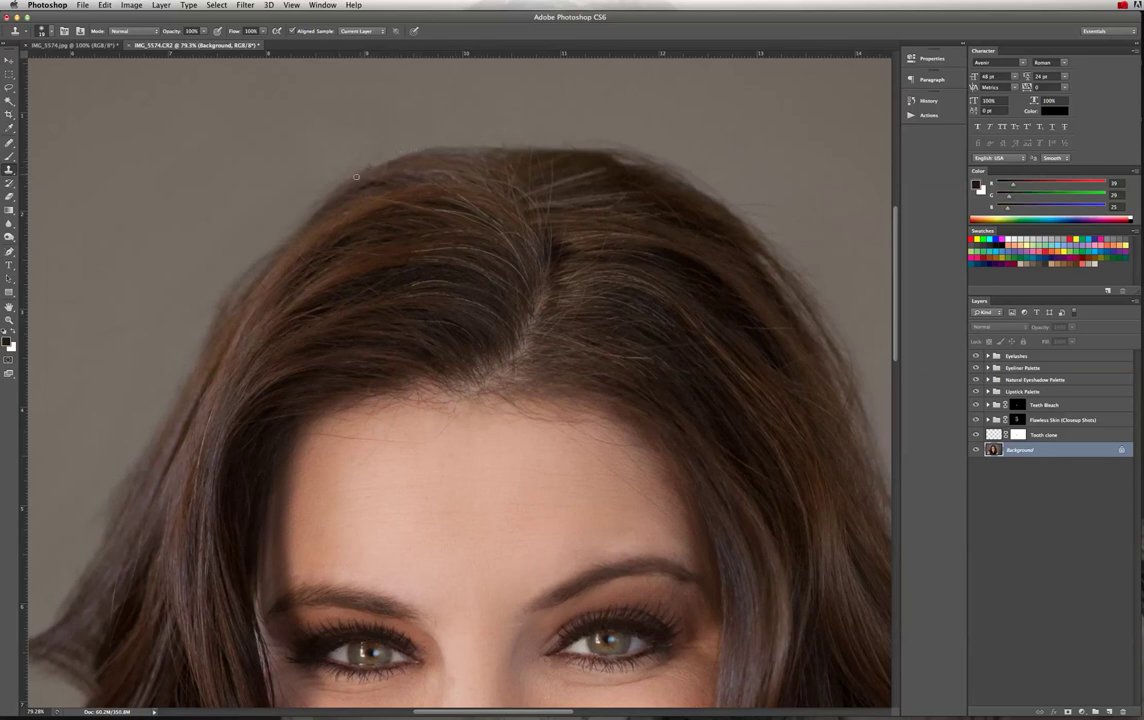
{"action": "left_click", "coordinate": [50, 32]}
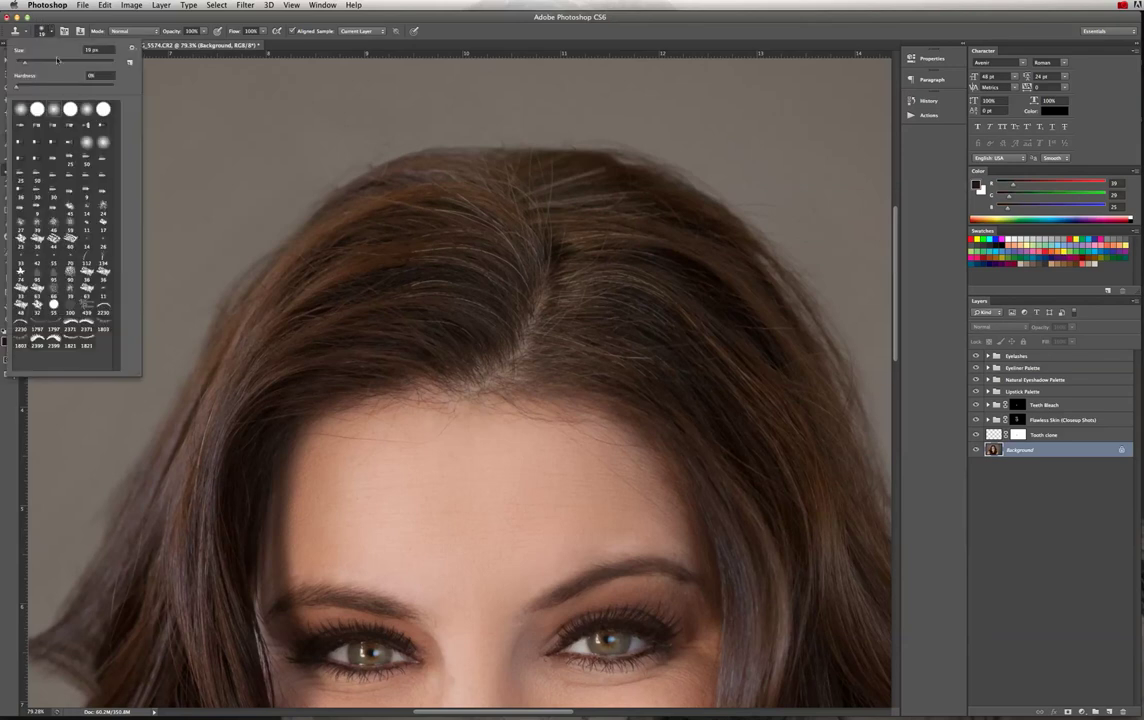
{"action": "left_click", "coordinate": [45, 64]}
{"action": "left_click", "coordinate": [330, 159], "text": "alt"}
{"action": "left_click_drag", "start_coordinate": [346, 168], "coordinate": [362, 161]}
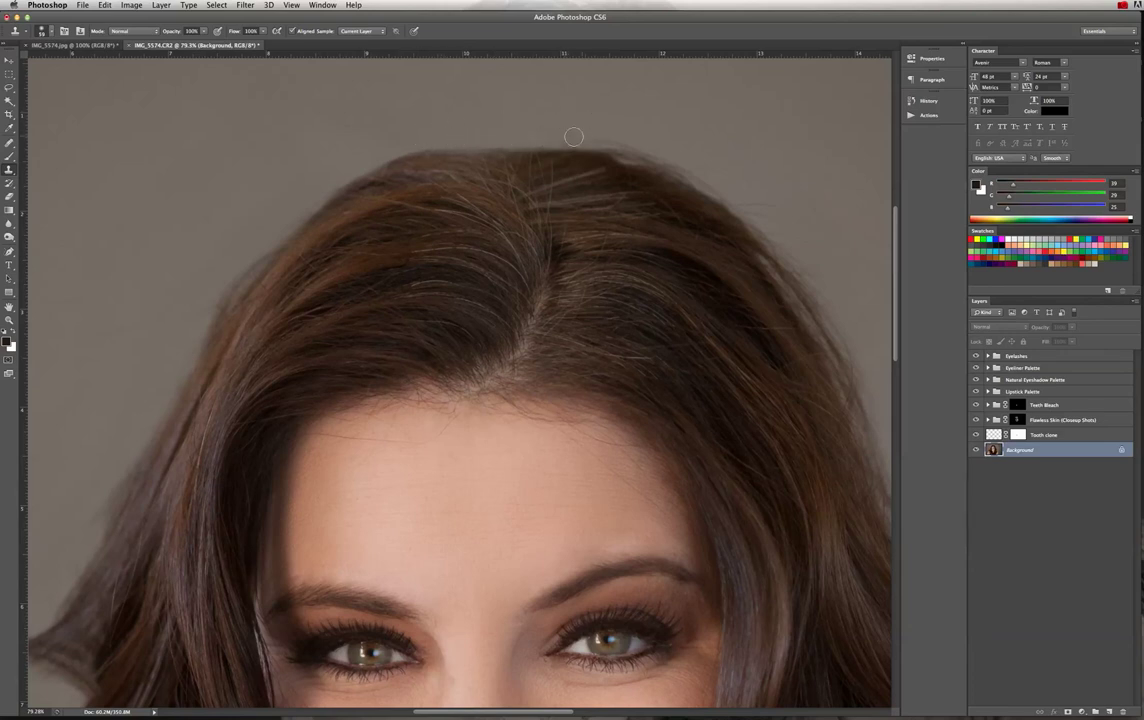
{"action": "mouse_move", "coordinate": [560, 137]}
{"action": "left_mouse_down"}
{"action": "mouse_move", "coordinate": [621, 141]}
{"action": "mouse_move", "coordinate": [677, 164]}
{"action": "mouse_move", "coordinate": [609, 141]}
{"action": "mouse_move", "coordinate": [721, 188]}
{"action": "mouse_move", "coordinate": [712, 168]}
{"action": "mouse_move", "coordinate": [701, 178]}
{"action": "mouse_move", "coordinate": [531, 132]}
{"action": "left_mouse_up"}
{"action": "left_click", "coordinate": [705, 174], "text": "alt"}
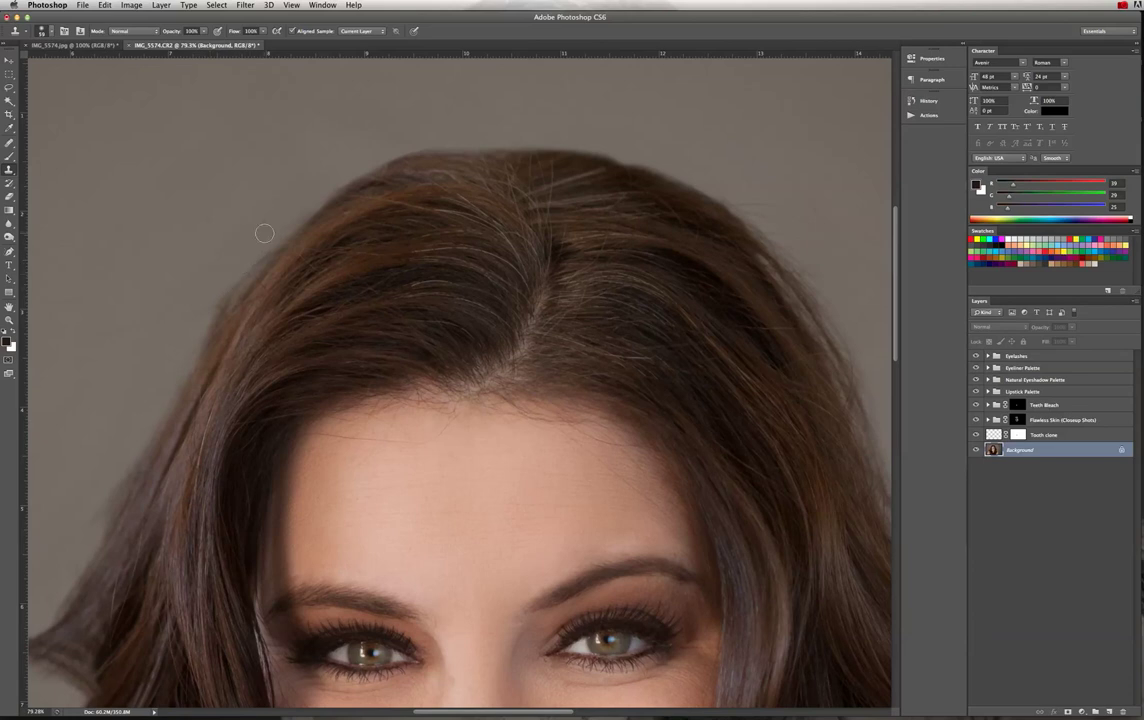
Clean the left-hand outline of the hair from the crown to eye level with the 59 px Clone Stamp.
{"action": "left_click_drag", "start_coordinate": [299, 209], "coordinate": [205, 314]}
{"action": "left_click", "coordinate": [97, 316], "text": "alt"}
{"action": "left_click_drag", "start_coordinate": [91, 333], "coordinate": [143, 323]}
{"action": "left_click", "coordinate": [100, 276], "text": "alt"}
{"action": "left_click", "coordinate": [75, 497], "text": "alt"}
{"action": "left_click_drag", "start_coordinate": [87, 525], "coordinate": [123, 476]}
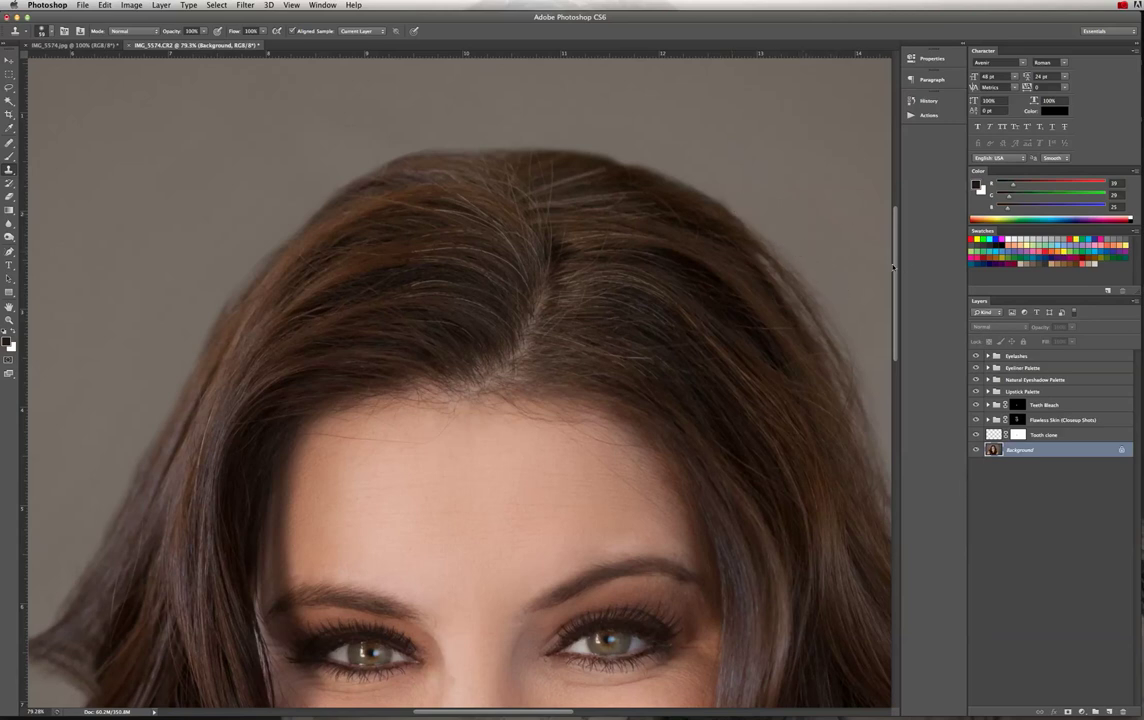
{"action": "key", "text": "super+0"}
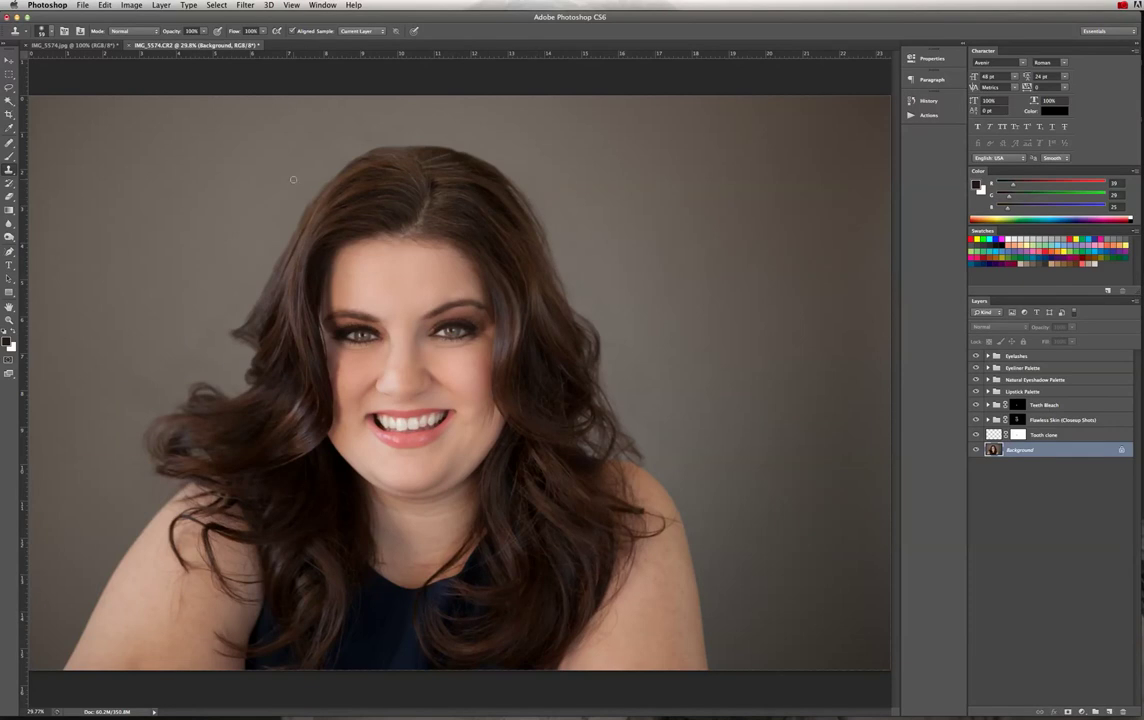
Refine the fuzzy hair edge at the upper left of the head with backdrop clone strokes at close zoom.
{"action": "scroll", "coordinate": [300, 188], "scroll_direction": "up", "scroll_amount": 5}
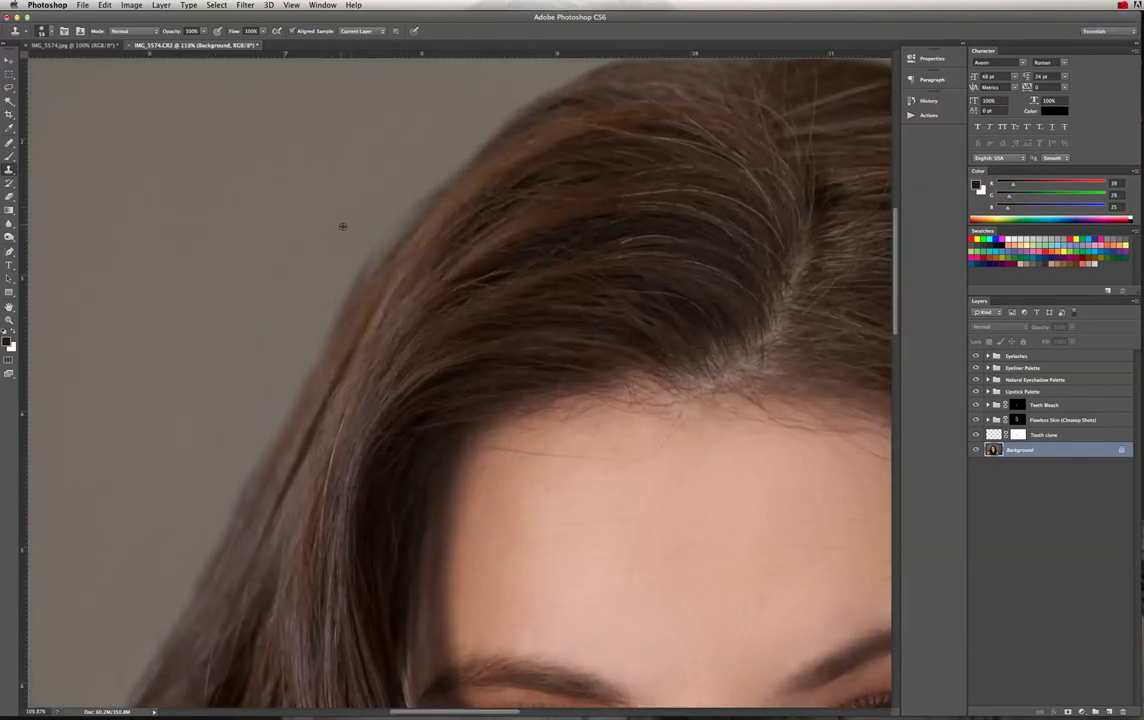
{"action": "left_click_drag", "start_coordinate": [396, 209], "coordinate": [317, 316]}
{"action": "left_click", "coordinate": [377, 227]}
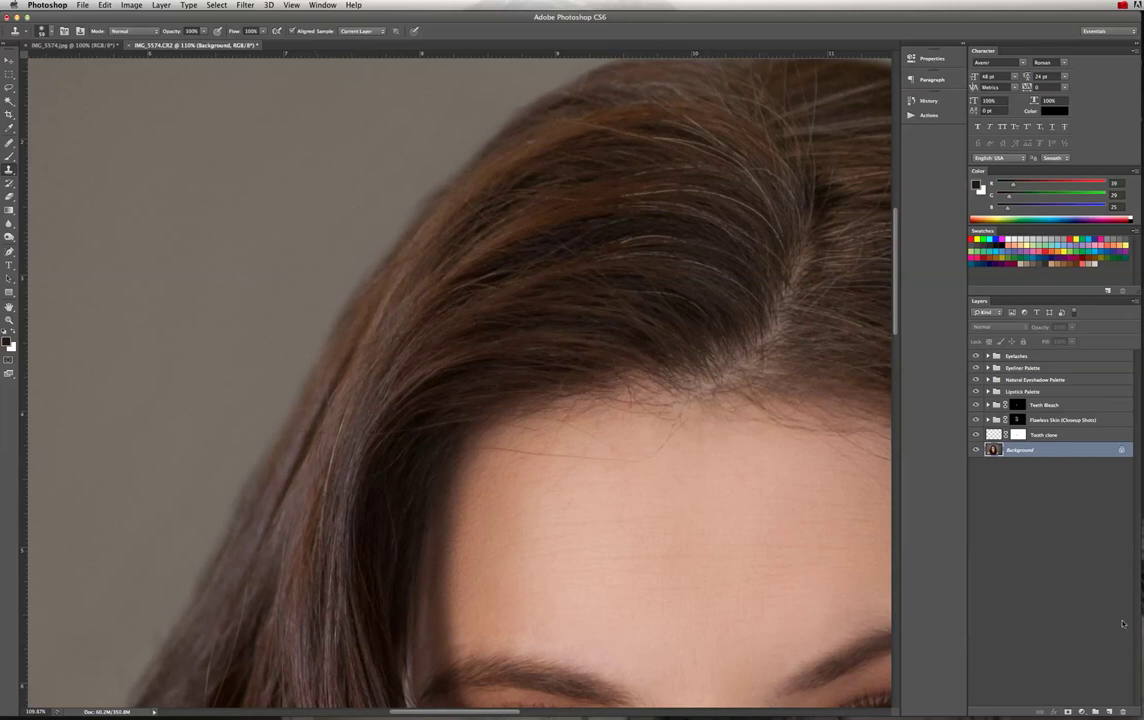
{"action": "left_click_drag", "start_coordinate": [641, 484], "coordinate": [680, 470]}
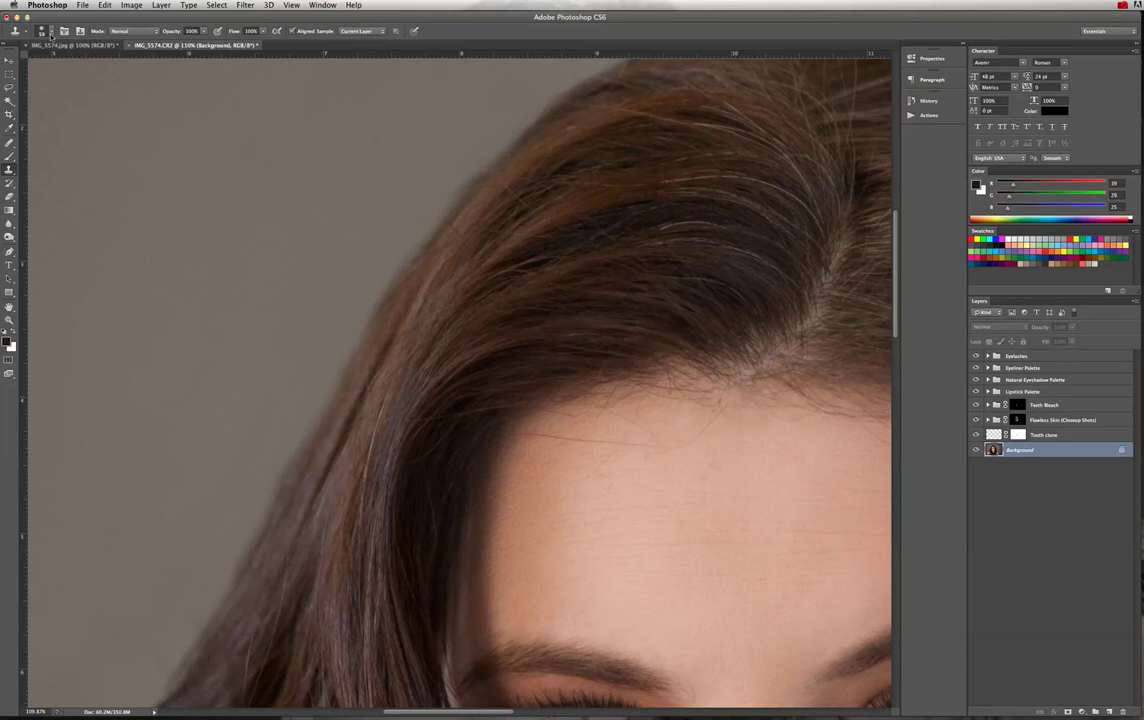
Reduce the Clone Stamp size and smooth the hair outline from the upper left over the crown with sampled backdrop.
{"action": "left_click", "coordinate": [50, 32]}
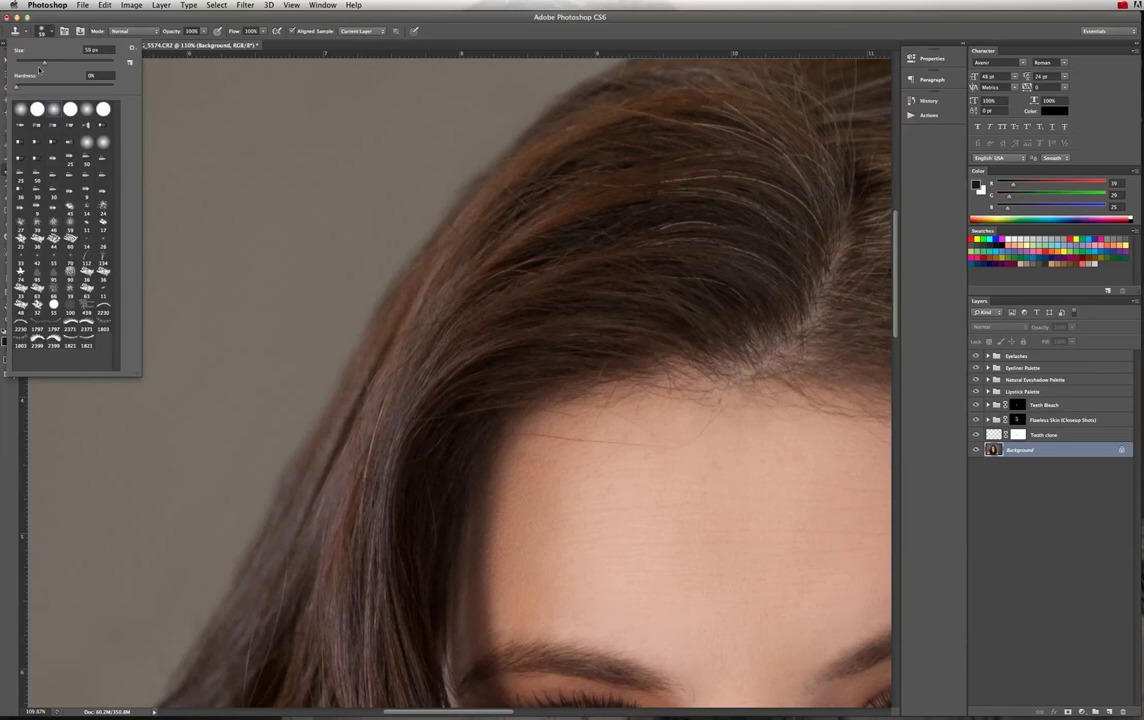
{"action": "left_click", "coordinate": [463, 169]}
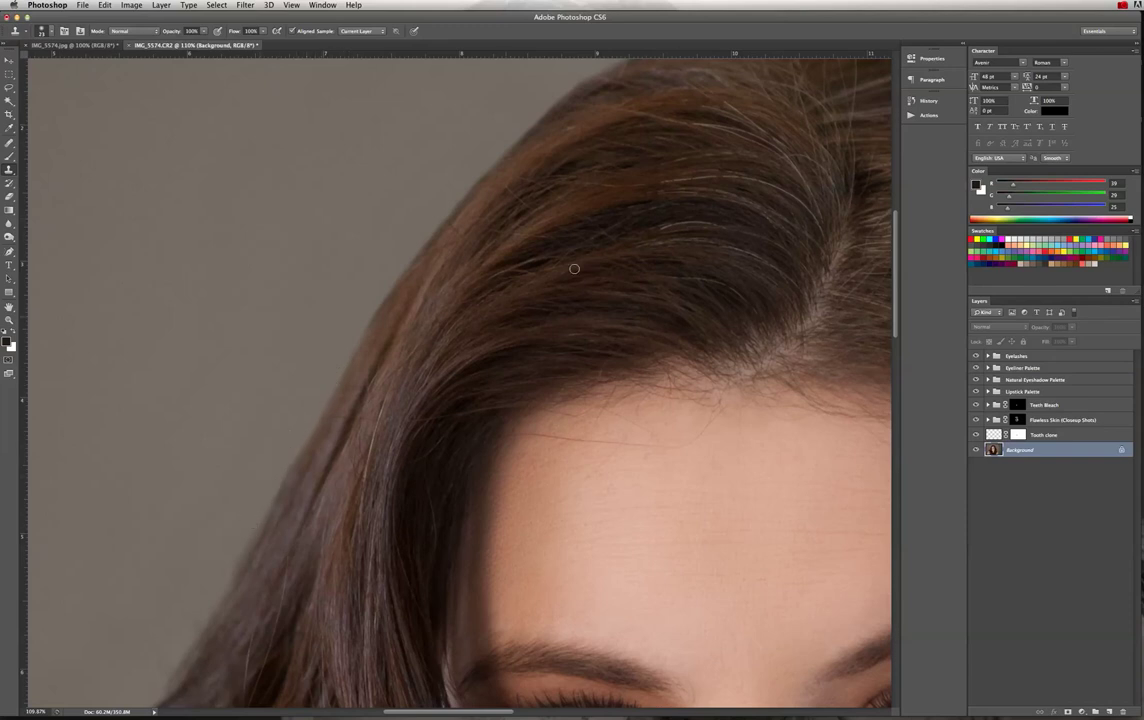
{"action": "left_click_drag", "start_coordinate": [722, 177], "coordinate": [610, 335]}
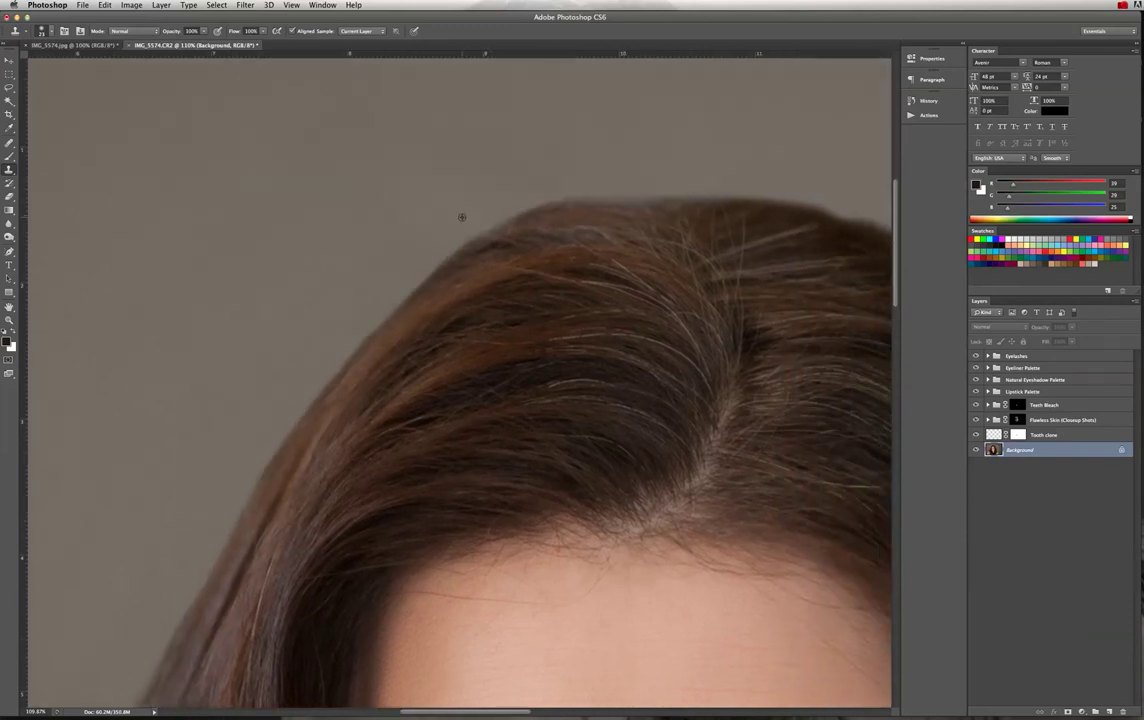
{"action": "mouse_move", "coordinate": [478, 231]}
{"action": "left_mouse_down"}
{"action": "mouse_move", "coordinate": [544, 204]}
{"action": "mouse_move", "coordinate": [699, 193]}
{"action": "mouse_move", "coordinate": [545, 196]}
{"action": "mouse_move", "coordinate": [709, 188]}
{"action": "left_mouse_up"}
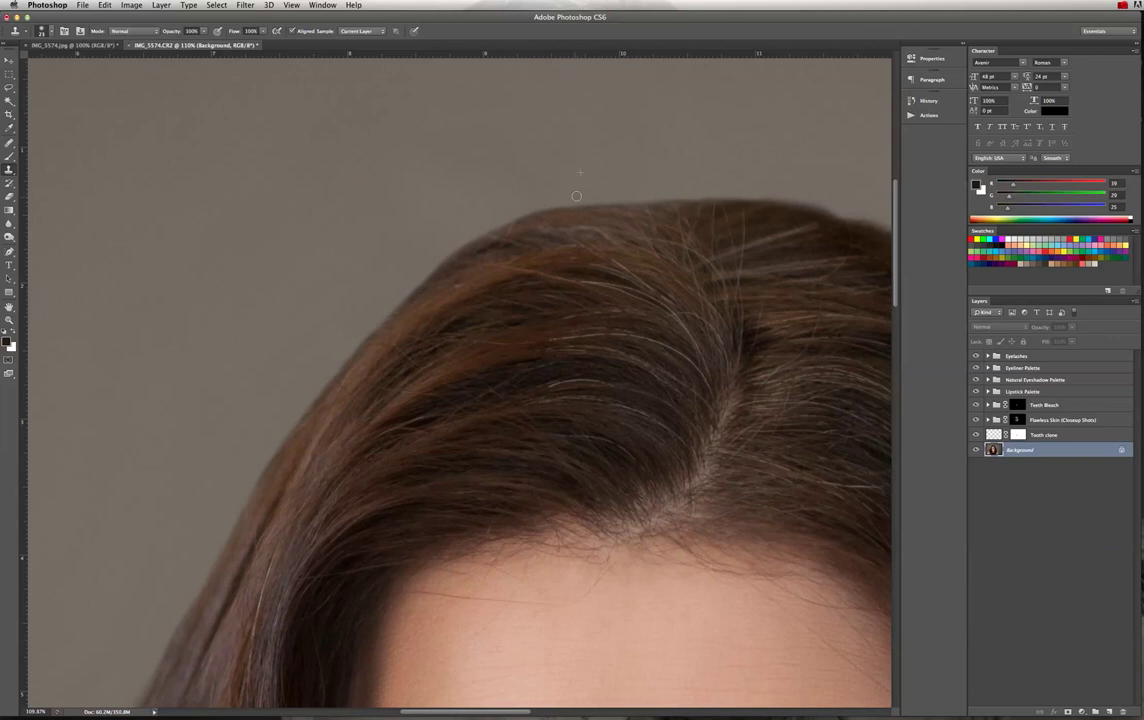
{"action": "scroll", "coordinate": [740, 215], "scroll_direction": "right", "scroll_amount": 3}
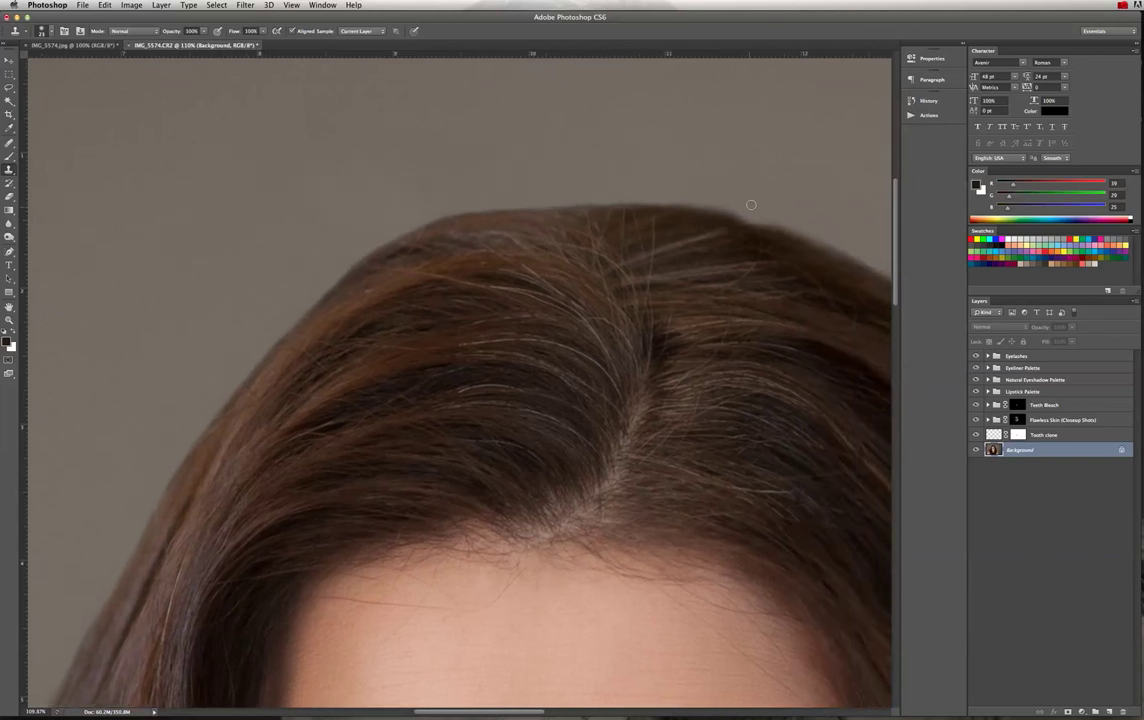
{"action": "mouse_move", "coordinate": [736, 211]}
{"action": "left_mouse_down"}
{"action": "mouse_move", "coordinate": [668, 198]}
{"action": "mouse_move", "coordinate": [766, 223]}
{"action": "left_mouse_up"}
{"action": "left_click", "coordinate": [843, 237], "text": "alt"}
{"action": "mouse_move", "coordinate": [837, 247]}
{"action": "left_mouse_down"}
{"action": "mouse_move", "coordinate": [805, 231]}
{"action": "mouse_move", "coordinate": [846, 252]}
{"action": "left_mouse_up"}
Clone backdrop over the stray hairs down the right-hand hair outline, from the top of the head to eye level.
{"action": "scroll", "coordinate": [821, 253], "scroll_direction": "right", "scroll_amount": 5}
{"action": "scroll", "coordinate": [656, 301], "scroll_direction": "down", "scroll_amount": 1}
{"action": "mouse_move", "coordinate": [598, 240]}
{"action": "left_mouse_down"}
{"action": "mouse_move", "coordinate": [564, 224]}
{"action": "mouse_move", "coordinate": [604, 250]}
{"action": "mouse_move", "coordinate": [489, 194]}
{"action": "left_mouse_up"}
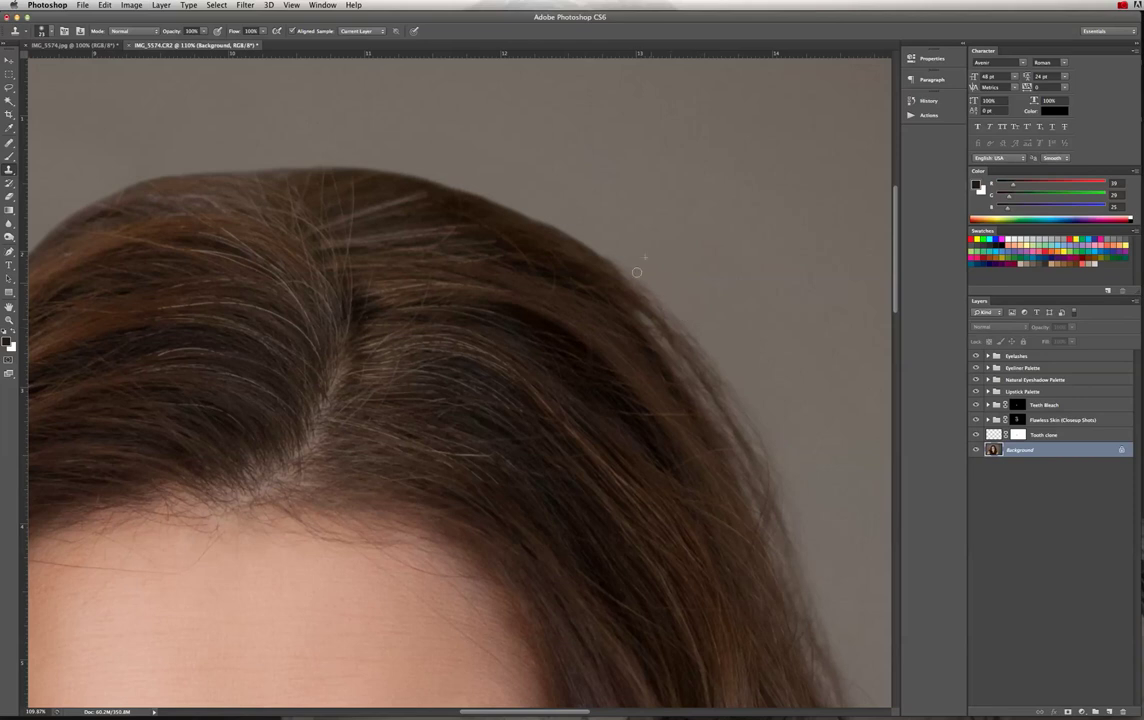
{"action": "left_click_drag", "start_coordinate": [638, 279], "coordinate": [706, 342]}
{"action": "scroll", "coordinate": [636, 442], "scroll_direction": "down", "scroll_amount": 3}
{"action": "scroll", "coordinate": [636, 442], "scroll_direction": "right", "scroll_amount": 4}
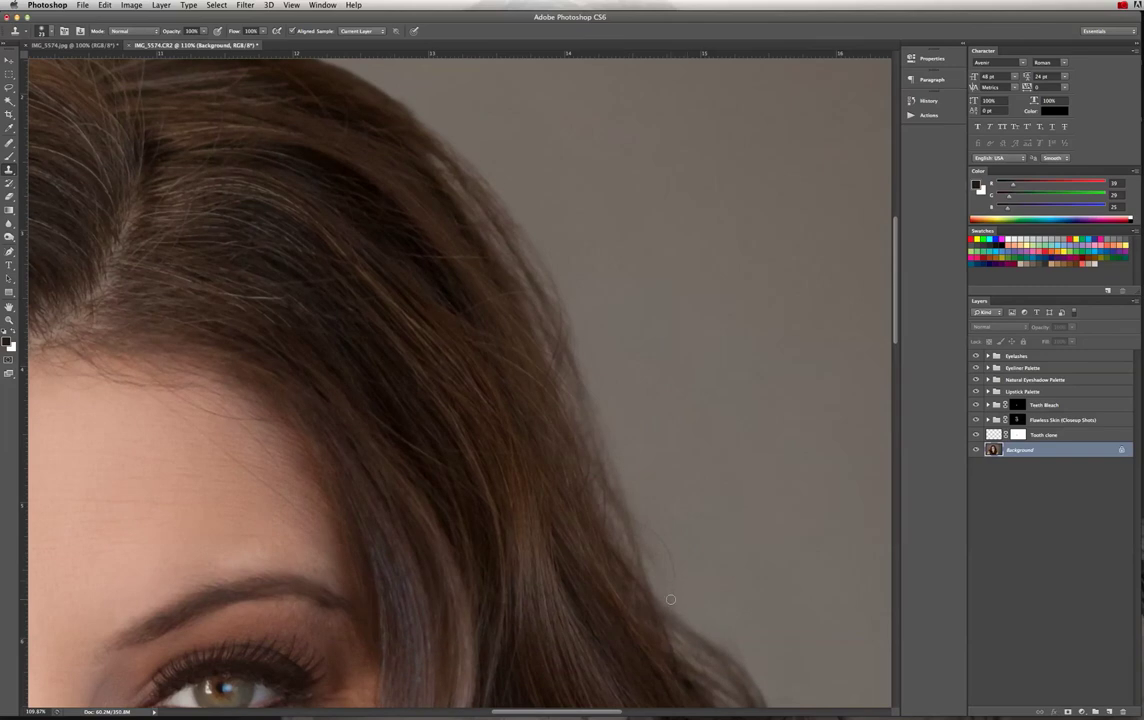
{"action": "mouse_move", "coordinate": [645, 554]}
{"action": "left_mouse_down"}
{"action": "mouse_move", "coordinate": [624, 453]}
{"action": "mouse_move", "coordinate": [639, 525]}
{"action": "mouse_move", "coordinate": [627, 491]}
{"action": "left_mouse_up"}
{"action": "left_click_drag", "start_coordinate": [566, 305], "coordinate": [535, 242]}
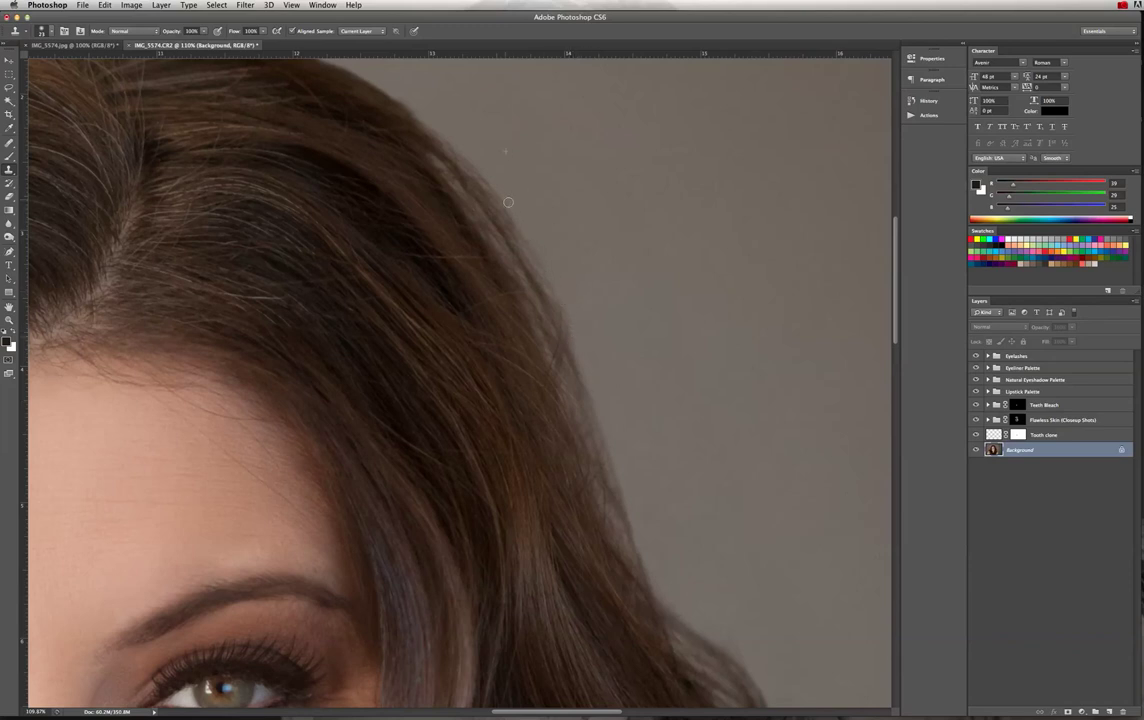
Compare the whole portrait with its original opened state in the history, returning to the latest Clone Stamp state.
{"action": "key", "text": "super+0"}
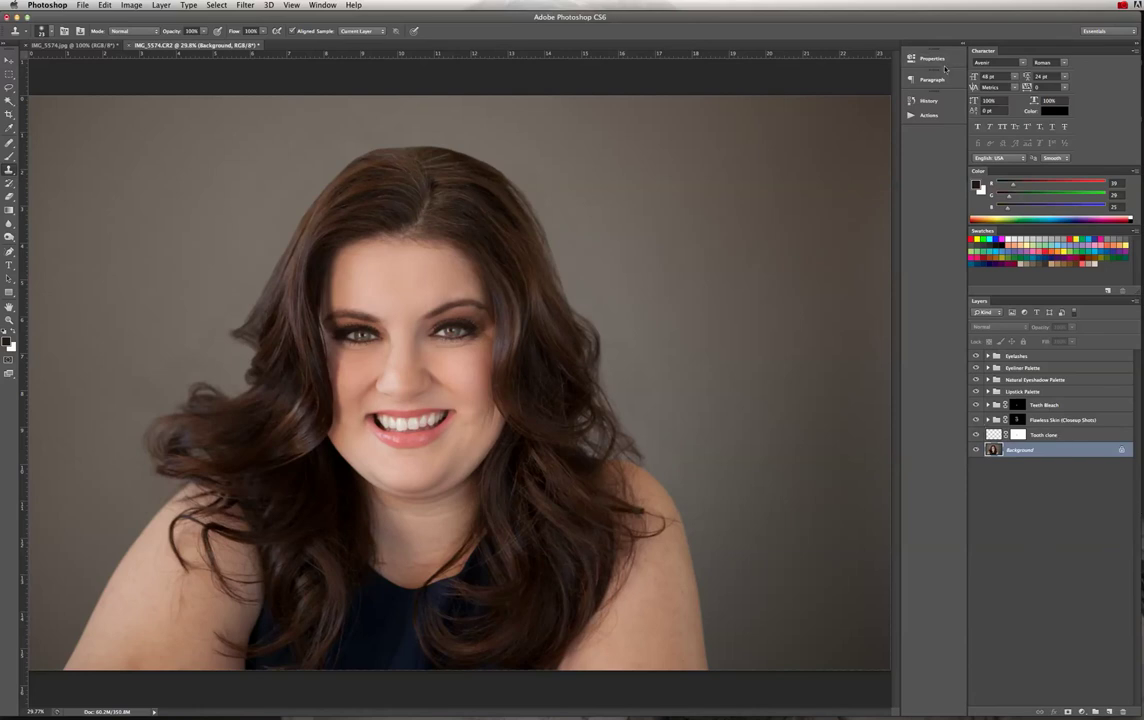
{"action": "left_click", "coordinate": [929, 101]}
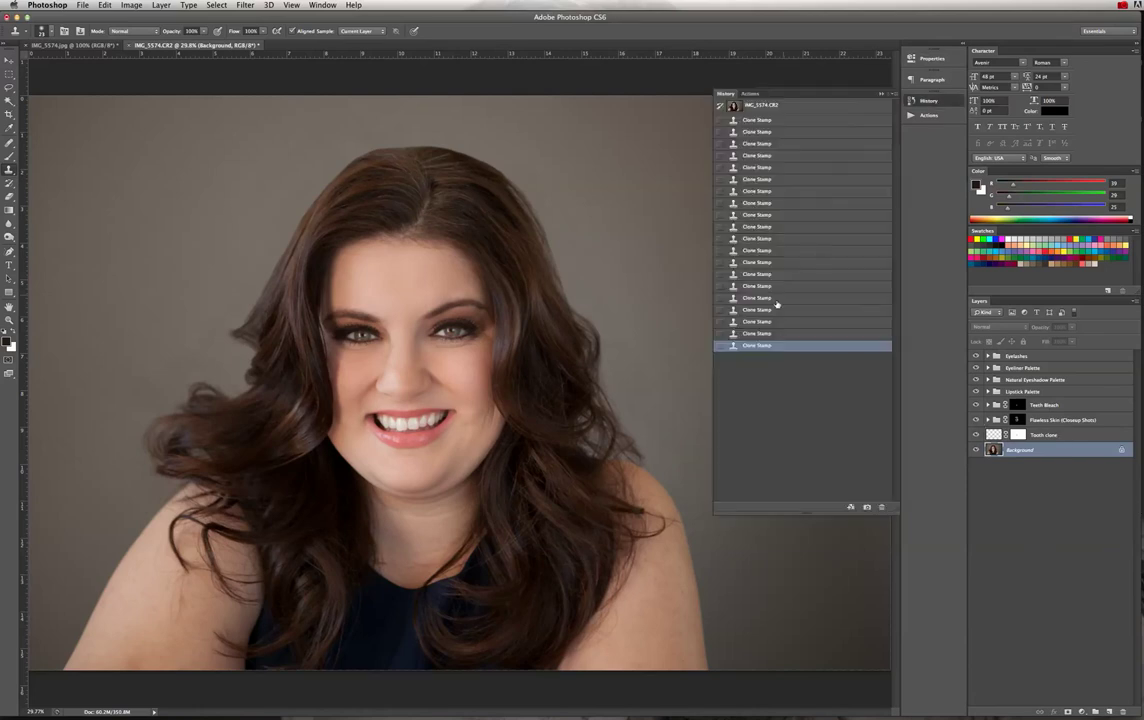
{"action": "left_click", "coordinate": [782, 106]}
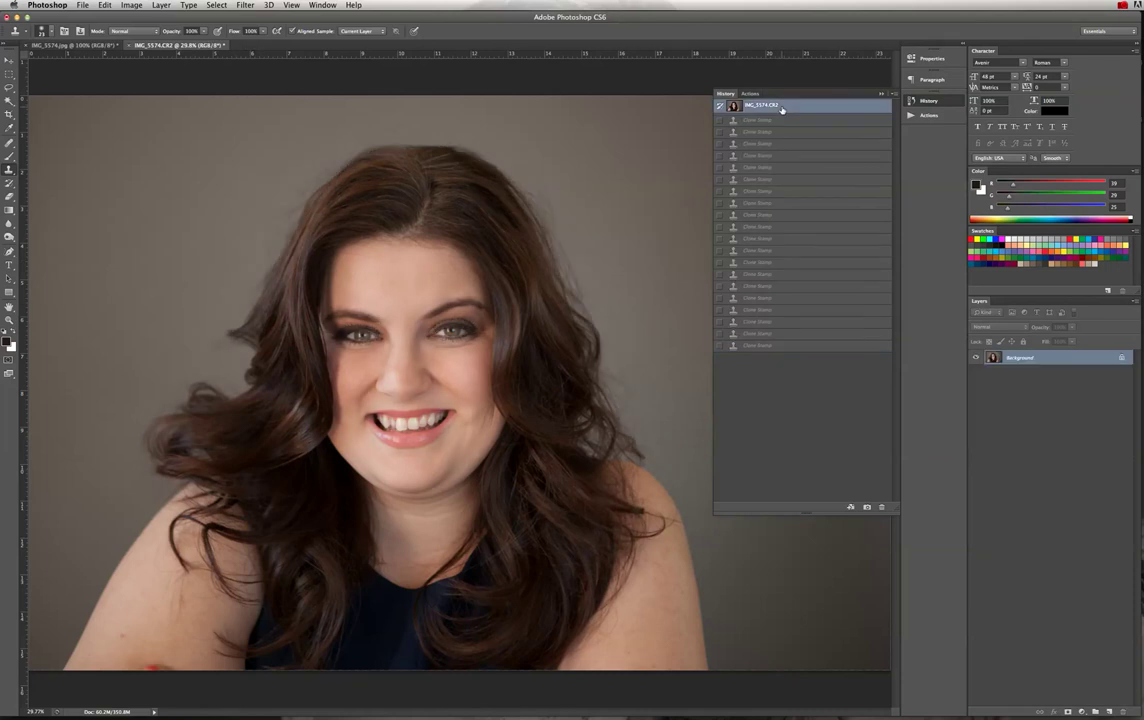
{"action": "left_click", "coordinate": [792, 346]}
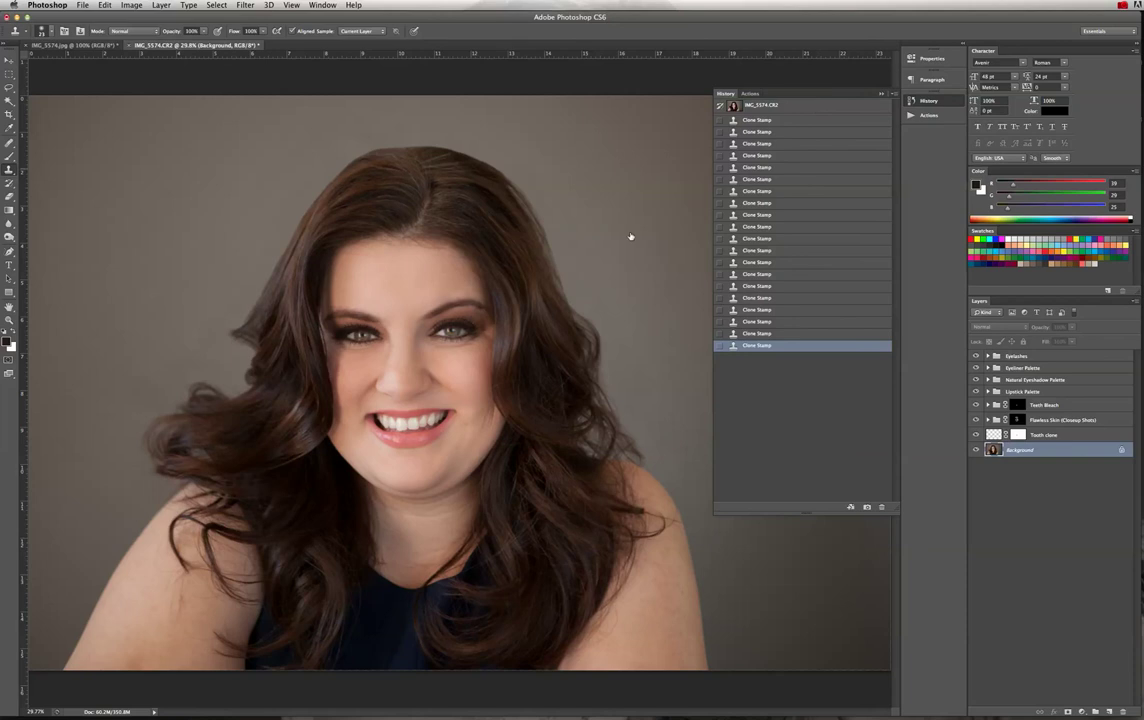
{"action": "left_click", "coordinate": [731, 95]}
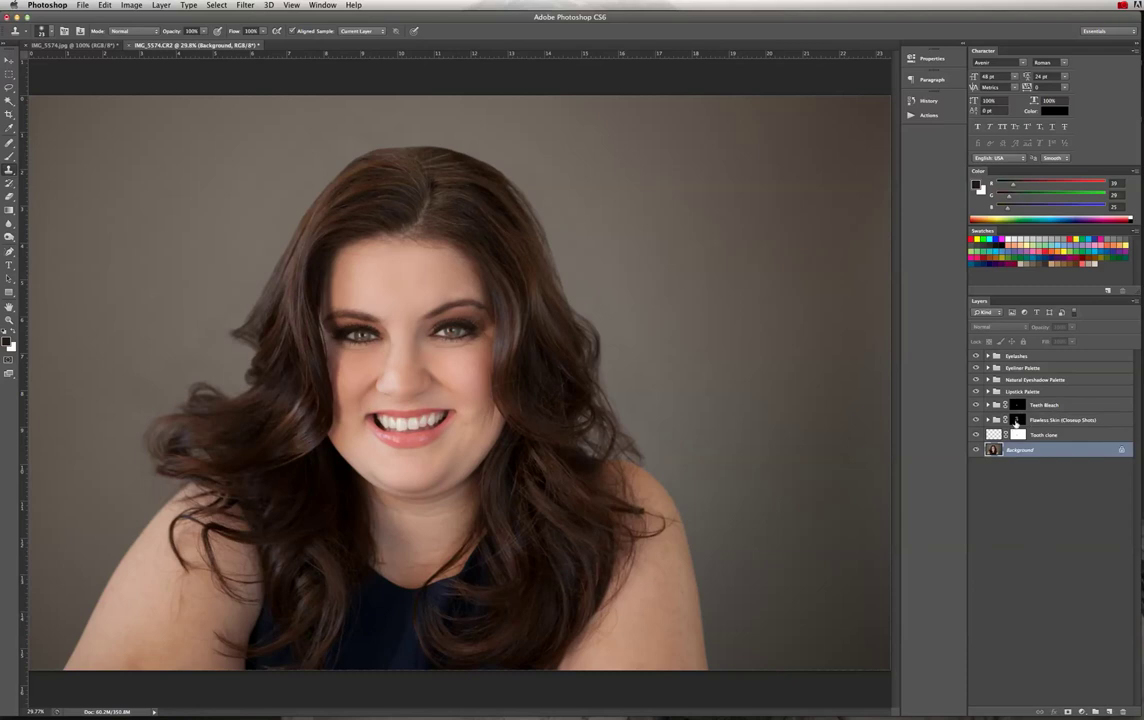
Target the Flawless Skin (Closeup Shots) mask and set the Clone Stamp to 178 px at 50% opacity.
{"action": "left_click", "coordinate": [1016, 421]}
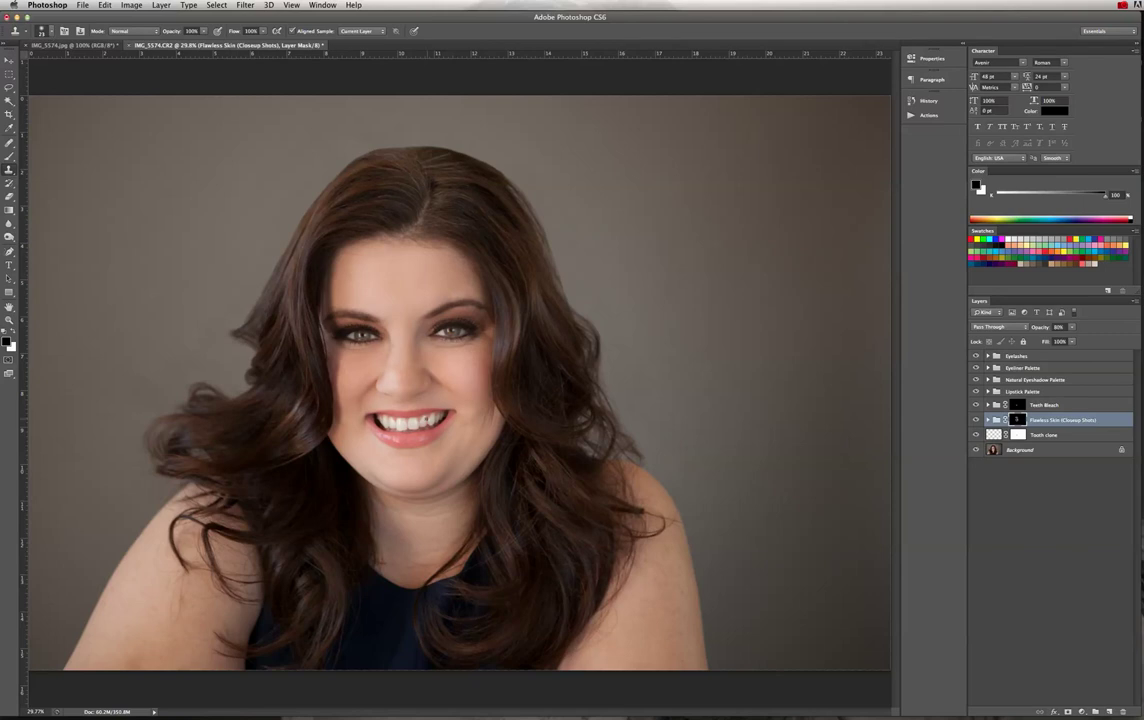
{"action": "left_click", "coordinate": [53, 34]}
{"action": "left_click", "coordinate": [67, 61]}
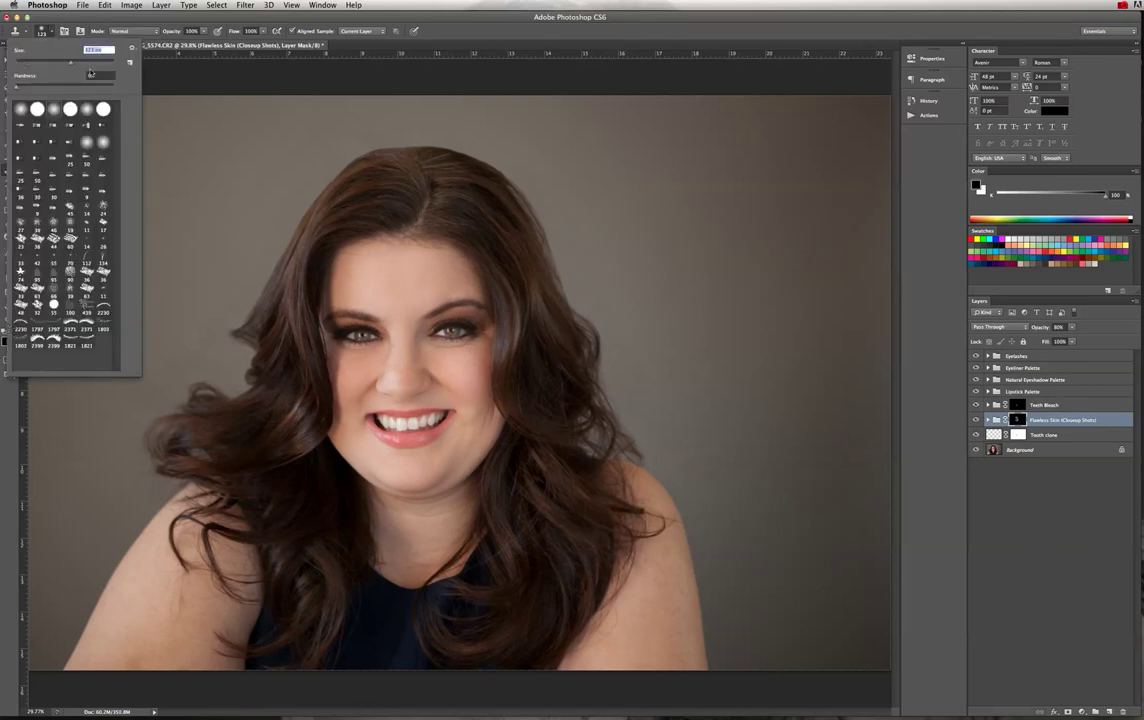
{"action": "left_click", "coordinate": [98, 64]}
{"action": "left_click", "coordinate": [204, 31]}
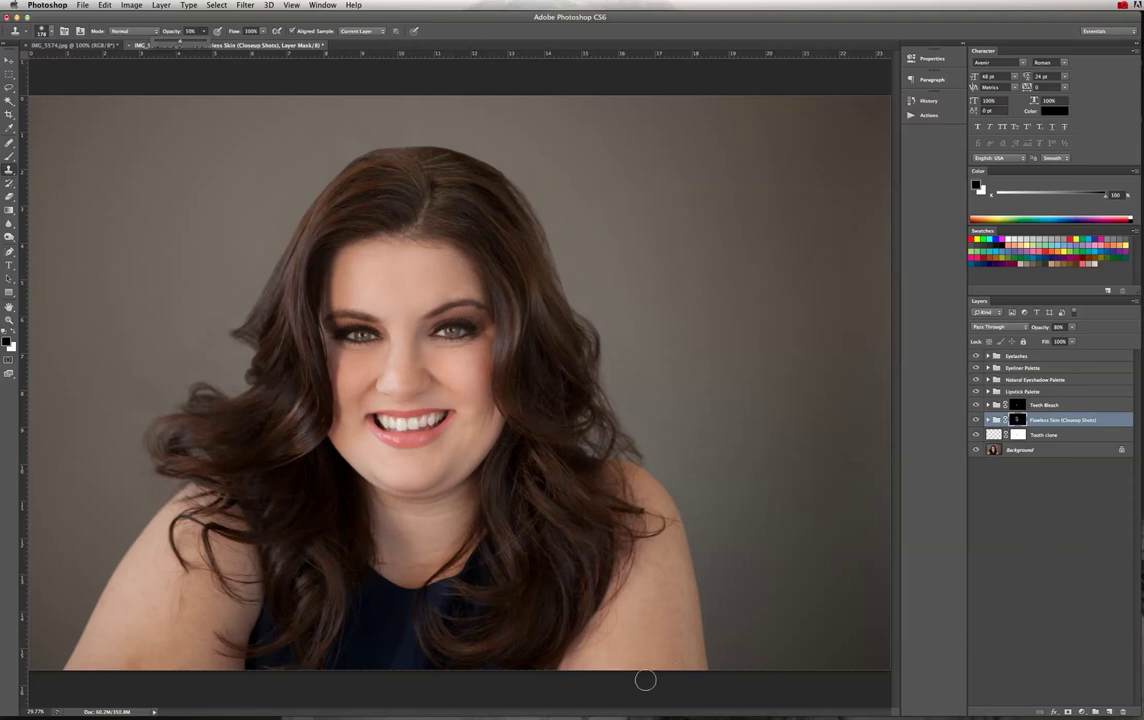
{"action": "left_click", "coordinate": [659, 656]}
{"action": "left_click", "coordinate": [728, 241]}
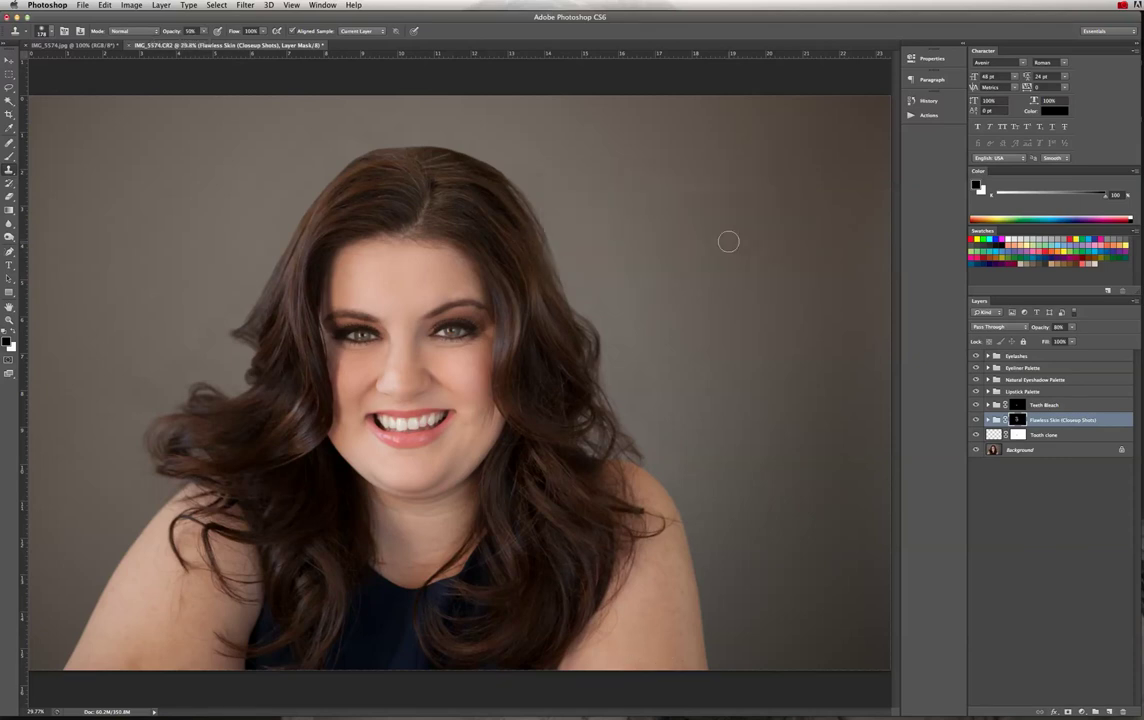
Paint white over the arms on the Flawless Skin mask using a soft 186 px Brush at 46% opacity.
{"action": "left_click", "coordinate": [11, 156]}
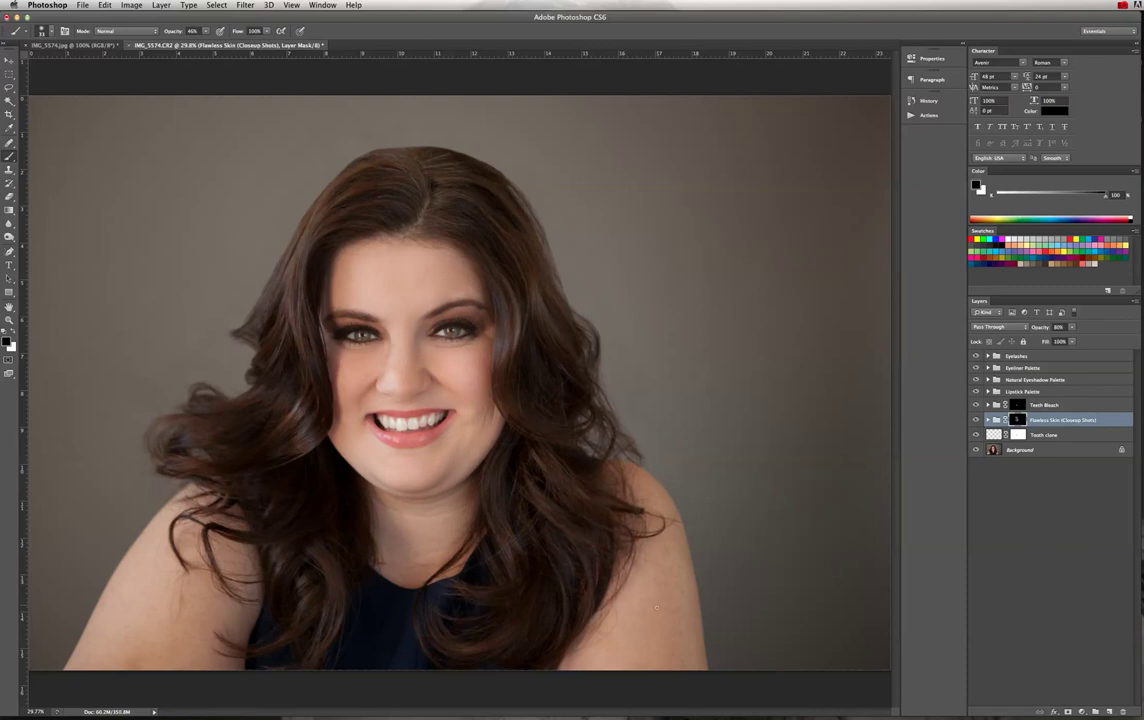
{"action": "left_click", "coordinate": [46, 33]}
{"action": "left_click", "coordinate": [71, 64]}
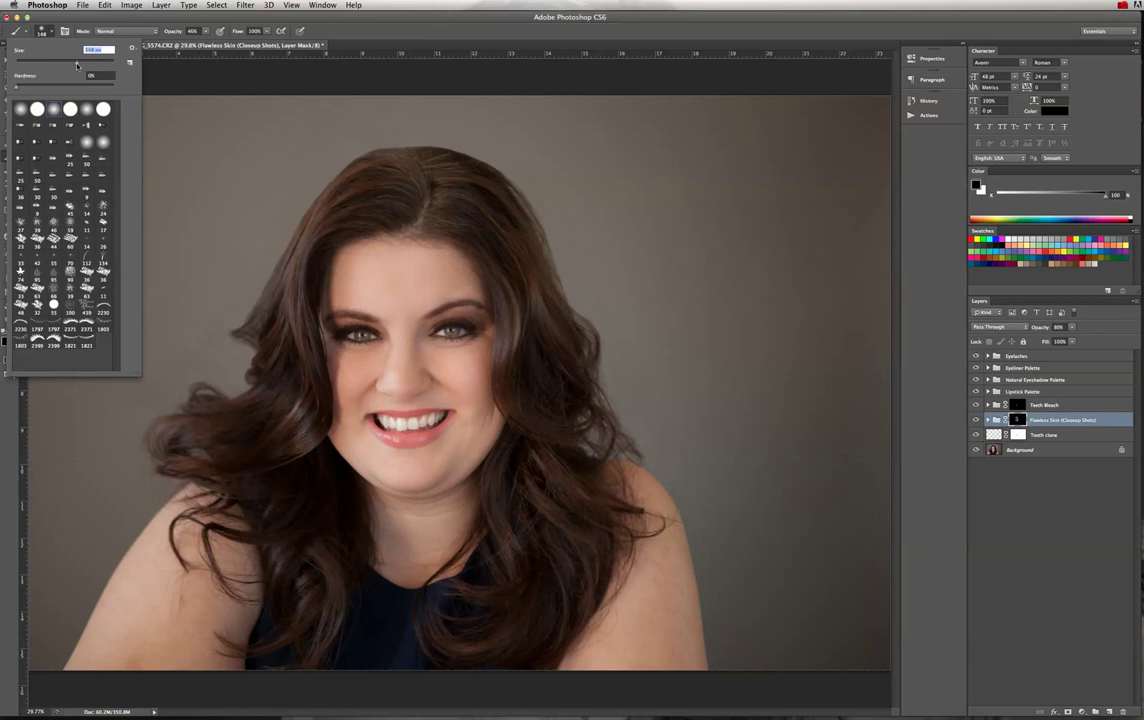
{"action": "left_click", "coordinate": [674, 572]}
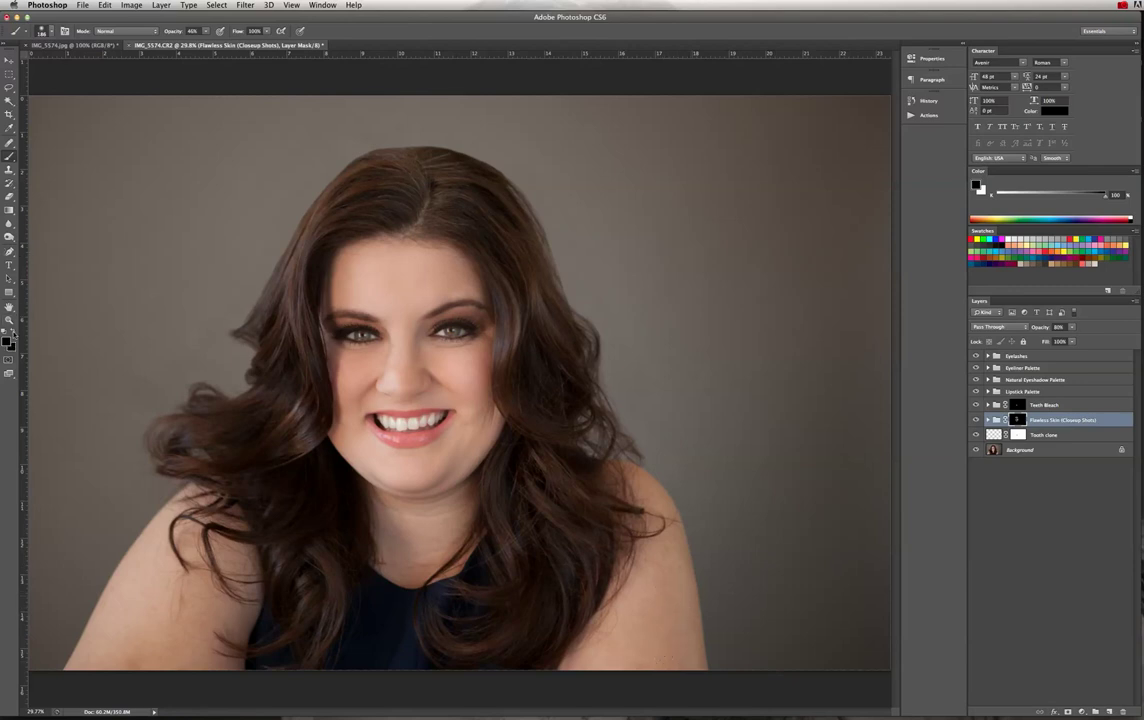
{"action": "key", "text": "x"}
{"action": "key", "text": "super+space"}
Try to remove the stray hair across the upper forehead on the Background layer with a small Healing Brush.
{"action": "left_click_drag", "start_coordinate": [363, 253], "coordinate": [415, 265]}
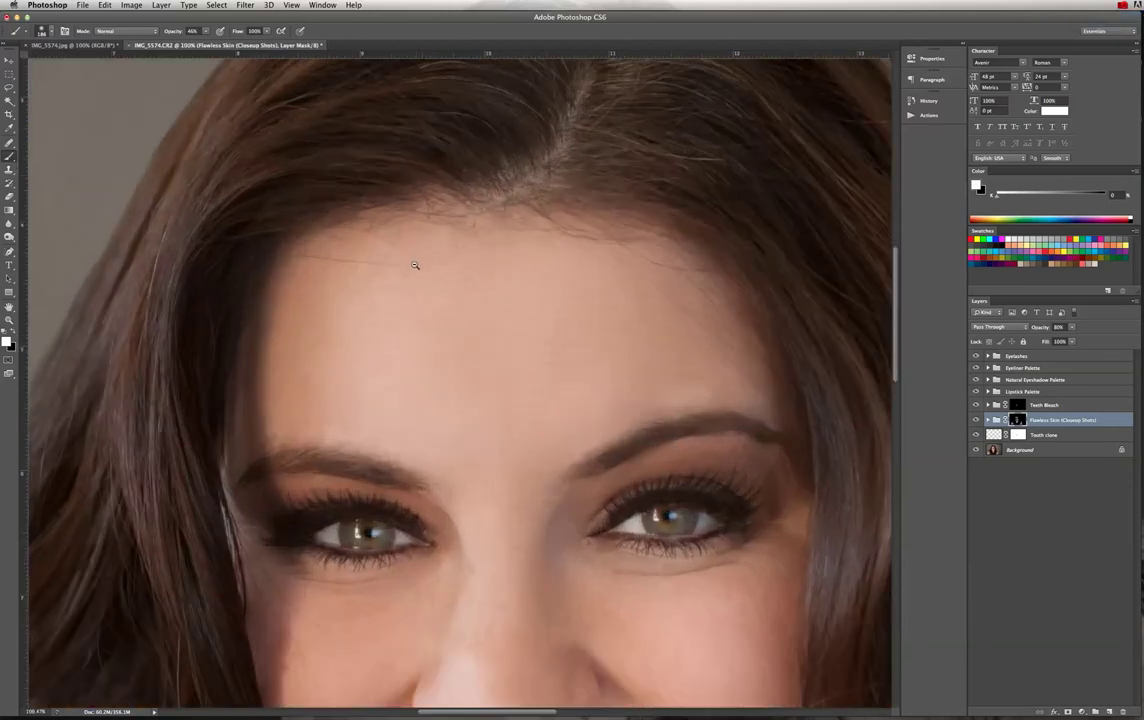
{"action": "left_click", "coordinate": [9, 142]}
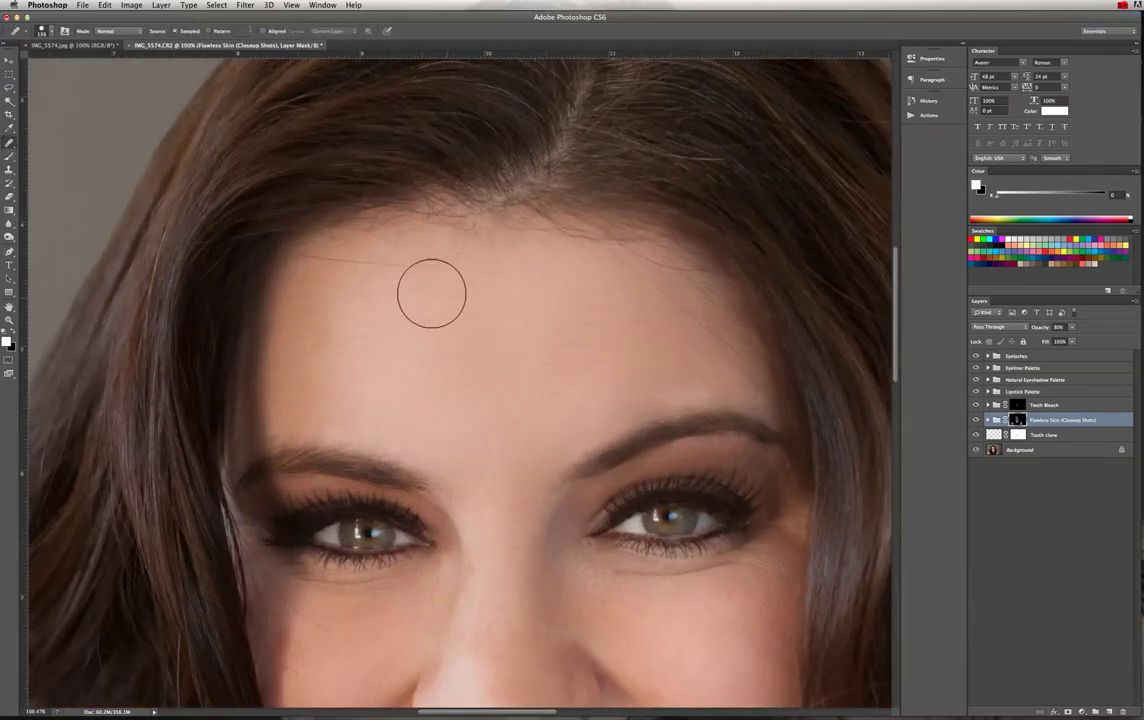
{"action": "left_click", "coordinate": [52, 34]}
{"action": "left_click", "coordinate": [31, 60]}
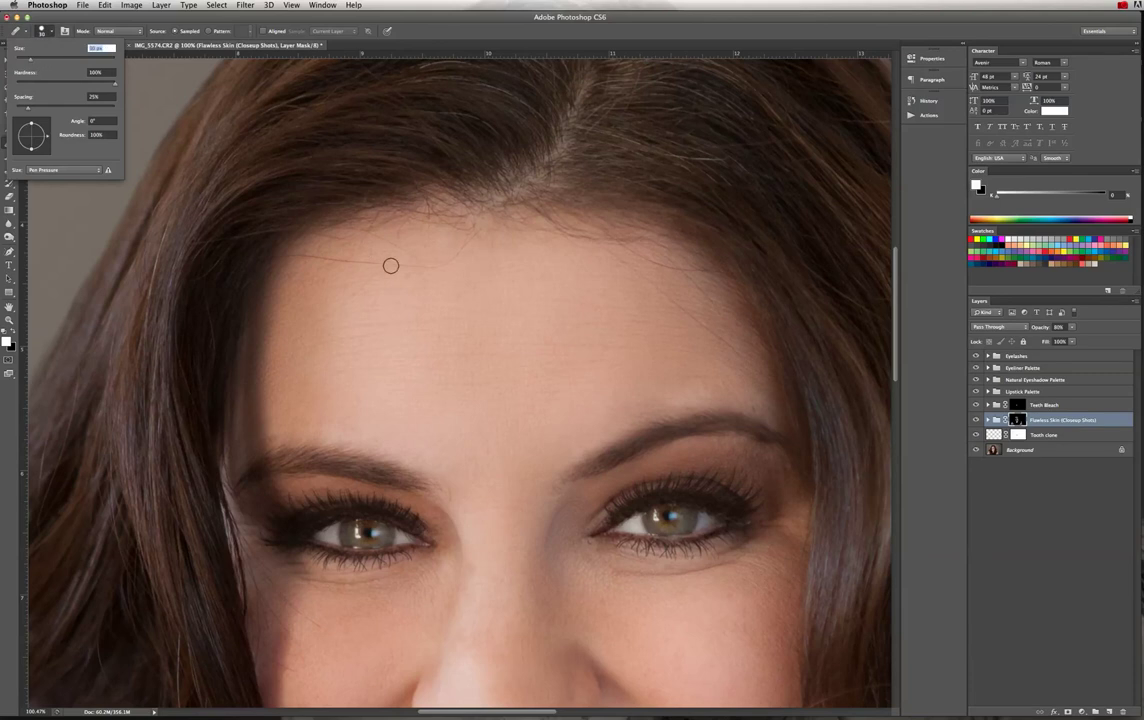
{"action": "left_click", "coordinate": [433, 276]}
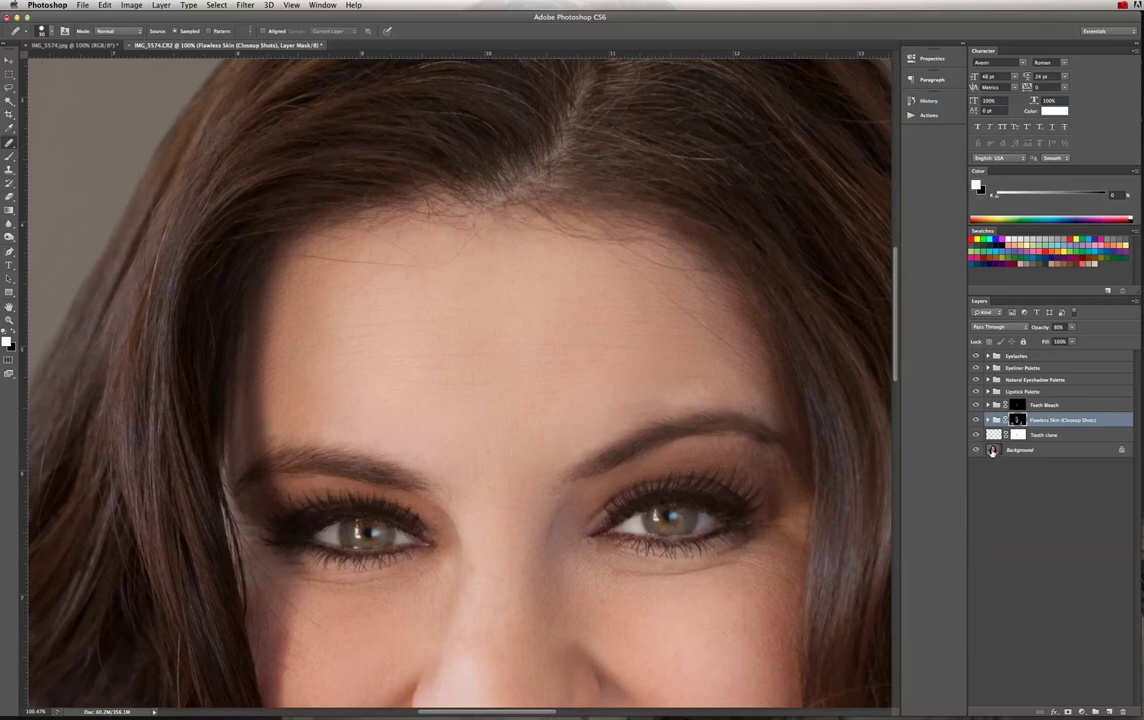
{"action": "left_click", "coordinate": [1020, 450]}
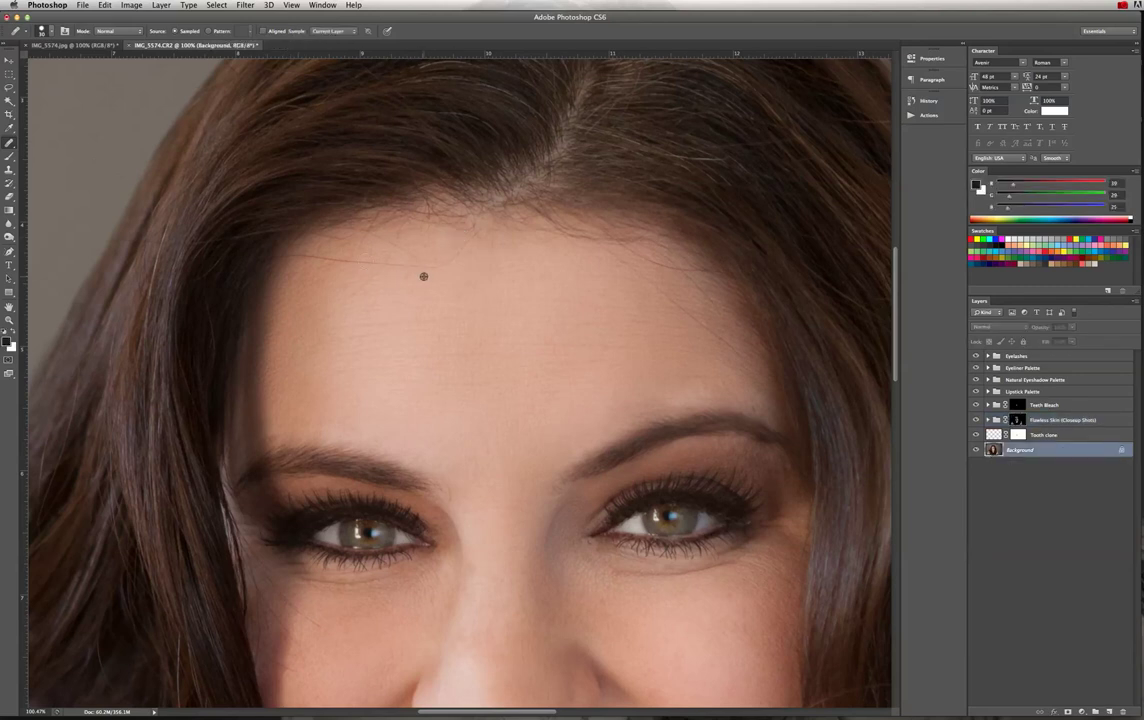
{"action": "mouse_move", "coordinate": [426, 270]}
{"action": "left_mouse_down"}
{"action": "mouse_move", "coordinate": [352, 260]}
{"action": "mouse_move", "coordinate": [310, 269]}
{"action": "left_mouse_up"}
{"action": "key", "text": "ctrl+z"}
{"action": "key", "text": "ctrl+z"}
Try covering the inner end of the forehead's stray hair with a small Clone Stamp at 50% opacity, undoing the last stroke.
{"action": "left_click", "coordinate": [9, 170]}
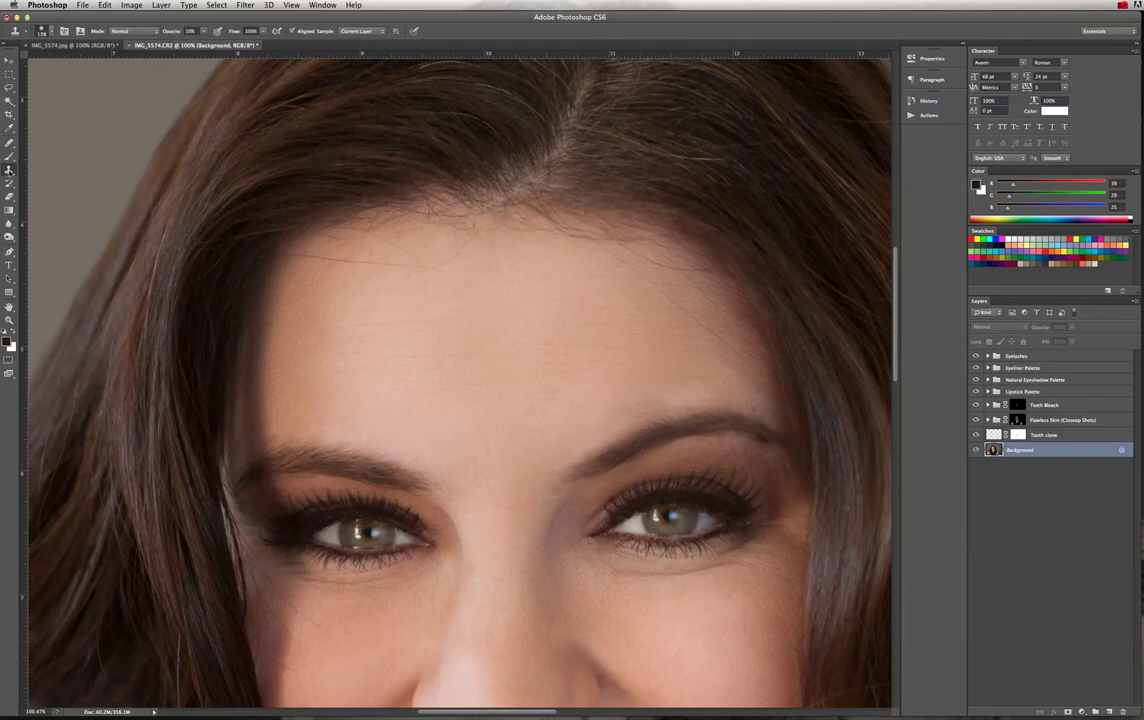
{"action": "left_click", "coordinate": [50, 36]}
{"action": "left_click", "coordinate": [33, 62]}
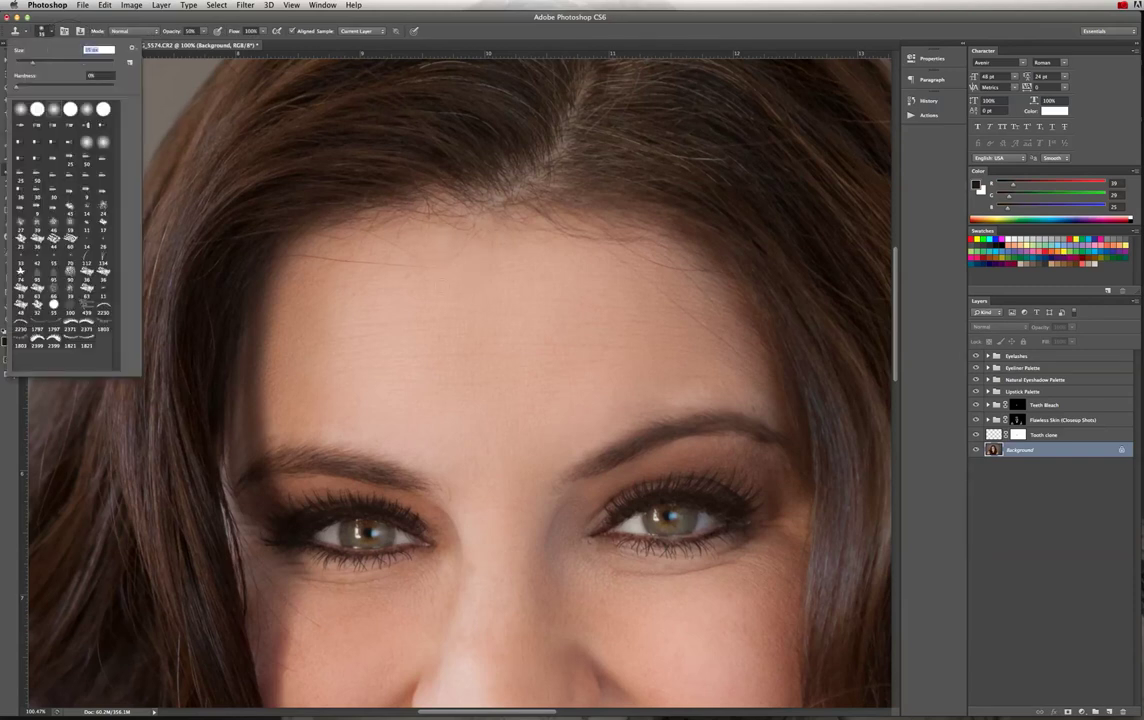
{"action": "left_click", "coordinate": [433, 277], "text": "alt"}
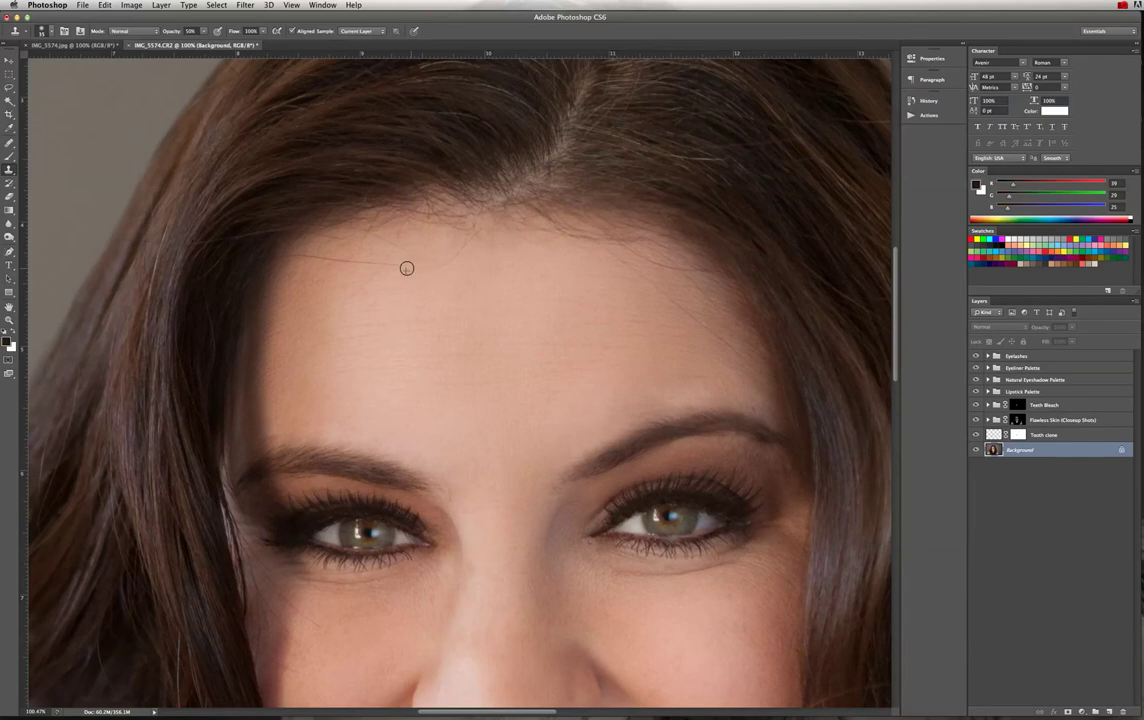
{"action": "left_click", "coordinate": [397, 267], "text": "alt"}
{"action": "left_click", "coordinate": [212, 91]}
{"action": "key", "text": "super+z"}
Clone forehead skin along the stray hair toward the hairline, resampling nearby and using 100% and 41% opacity at its outer end.
{"action": "left_click", "coordinate": [391, 273], "text": "alt"}
{"action": "mouse_move", "coordinate": [384, 266]}
{"action": "left_mouse_down"}
{"action": "mouse_move", "coordinate": [350, 291]}
{"action": "mouse_move", "coordinate": [340, 260]}
{"action": "mouse_move", "coordinate": [295, 258]}
{"action": "mouse_move", "coordinate": [300, 273]}
{"action": "left_mouse_up"}
{"action": "left_click", "coordinate": [370, 270], "text": "alt"}
{"action": "left_click", "coordinate": [350, 268], "text": "alt"}
{"action": "left_click", "coordinate": [306, 271], "text": "alt"}
{"action": "left_click", "coordinate": [201, 35]}
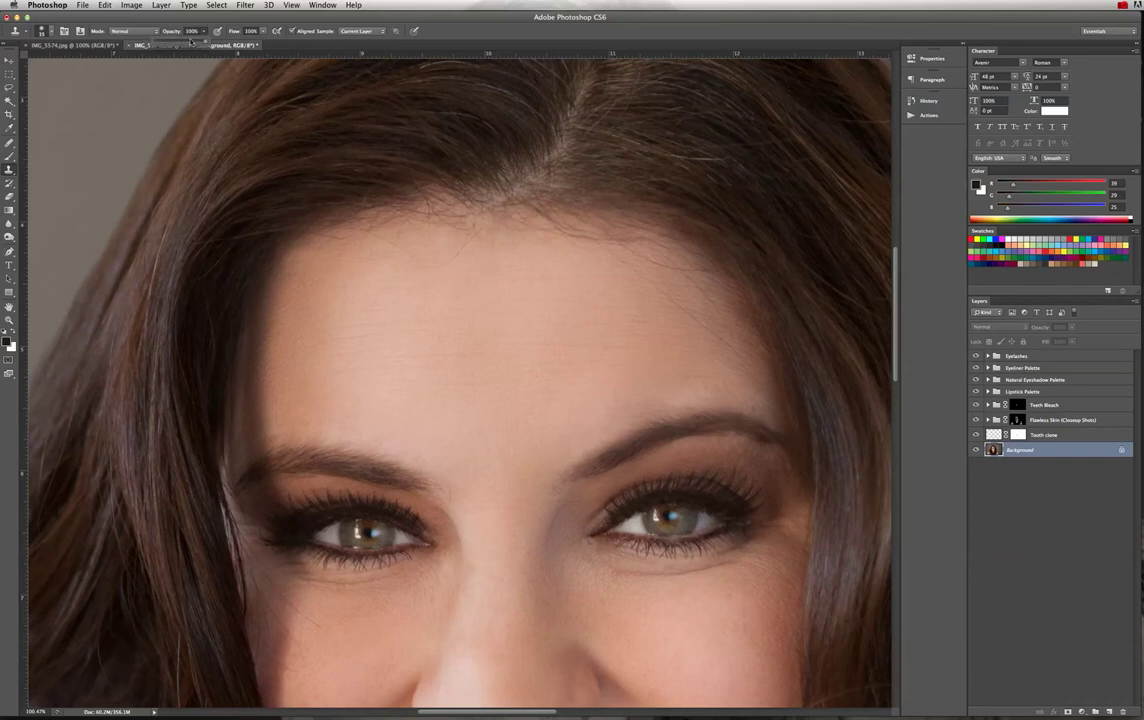
{"action": "left_click", "coordinate": [290, 267], "text": "alt"}
{"action": "left_click", "coordinate": [317, 263], "text": "alt"}
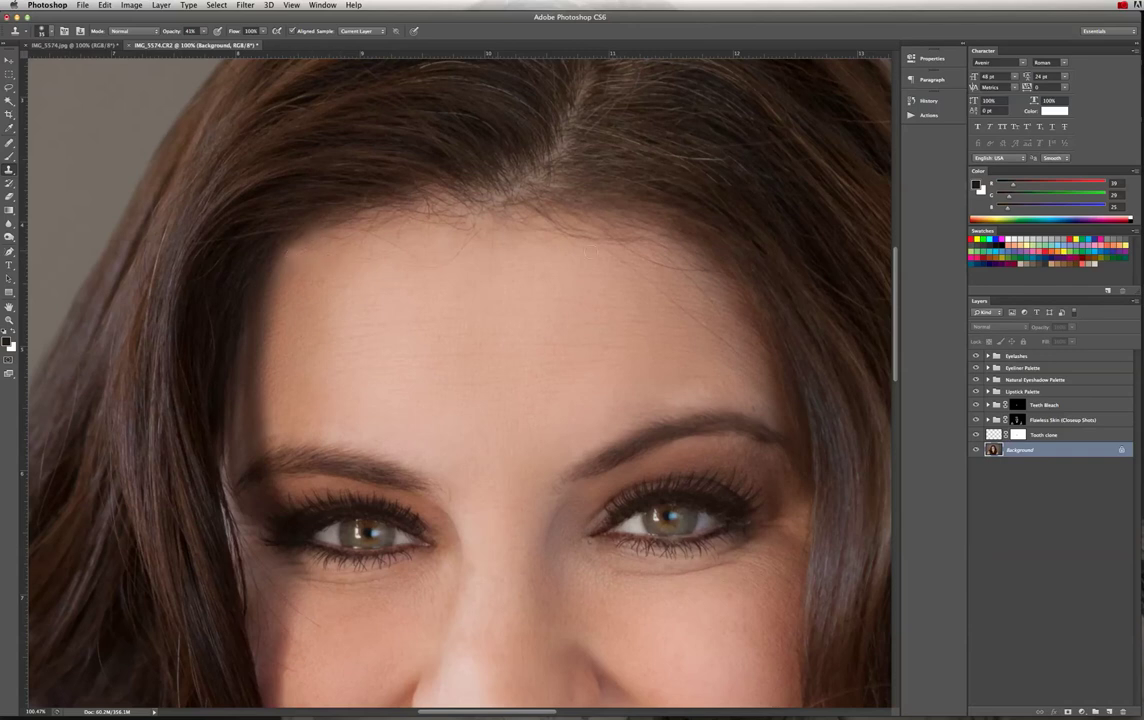
Revert the image to the last Brush Tool history state, before the healing and cloning on the forehead.
{"action": "left_click", "coordinate": [928, 101]}
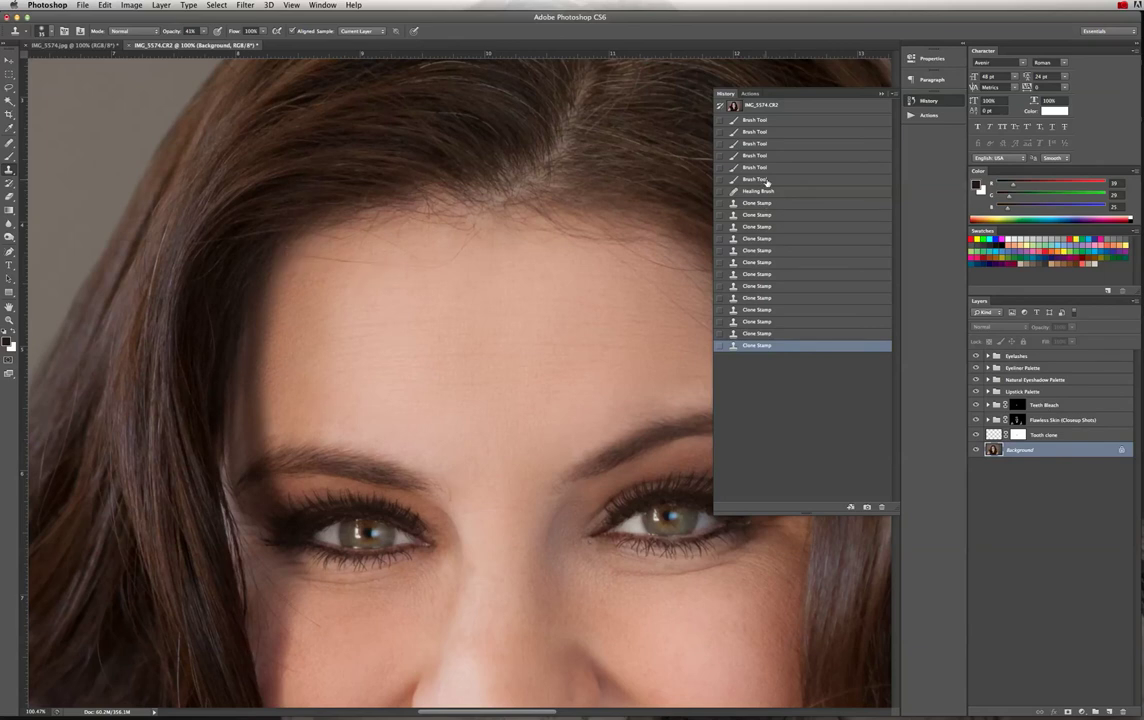
{"action": "left_click", "coordinate": [765, 180]}
{"action": "left_click", "coordinate": [880, 95]}
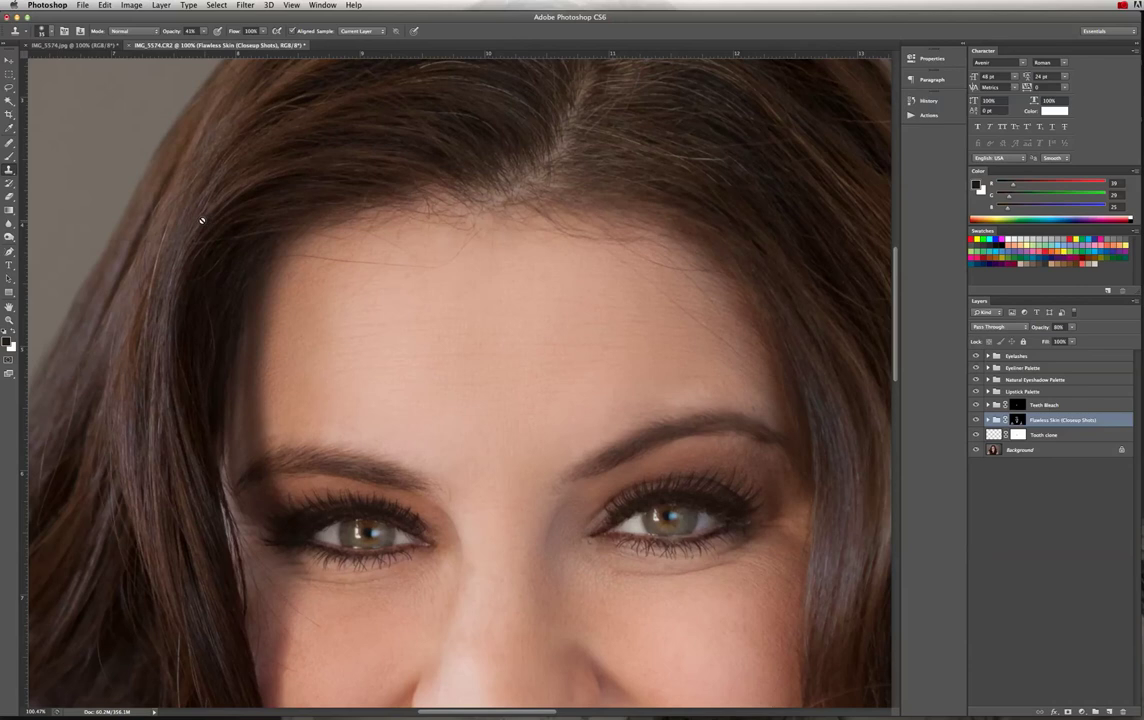
Heal away the stray hair across the upper forehead on the Background layer with the Healing Brush, sampling clean skin nearby.
{"action": "left_click", "coordinate": [9, 142]}
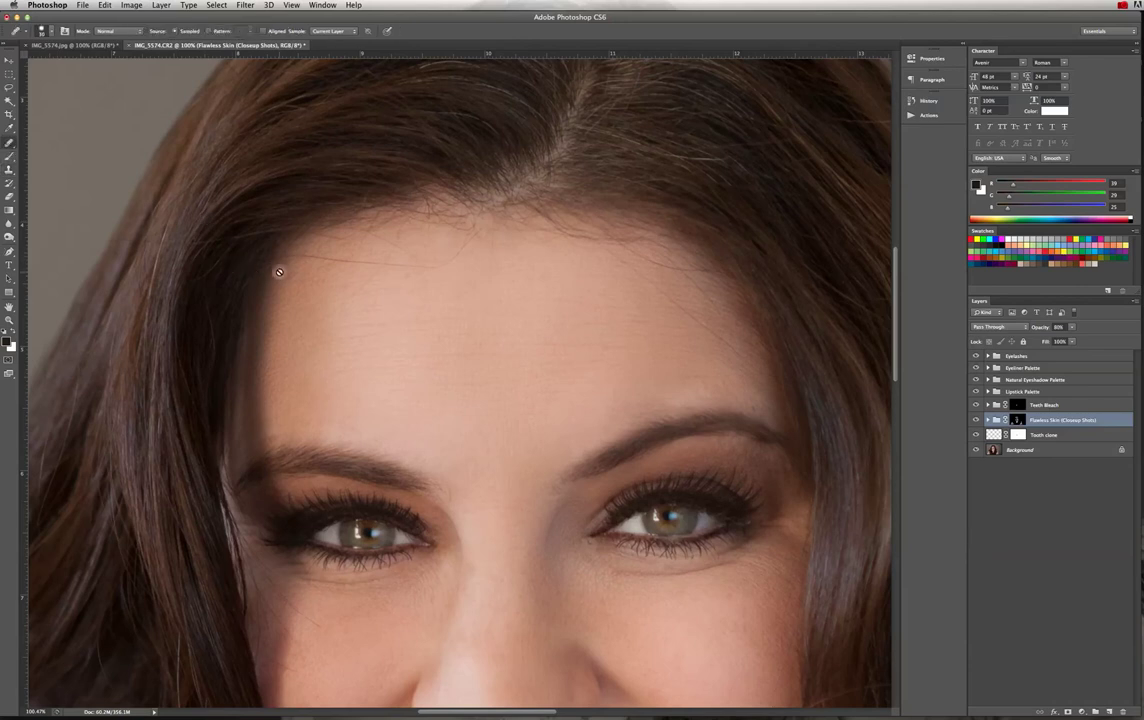
{"action": "left_click", "coordinate": [282, 258]}
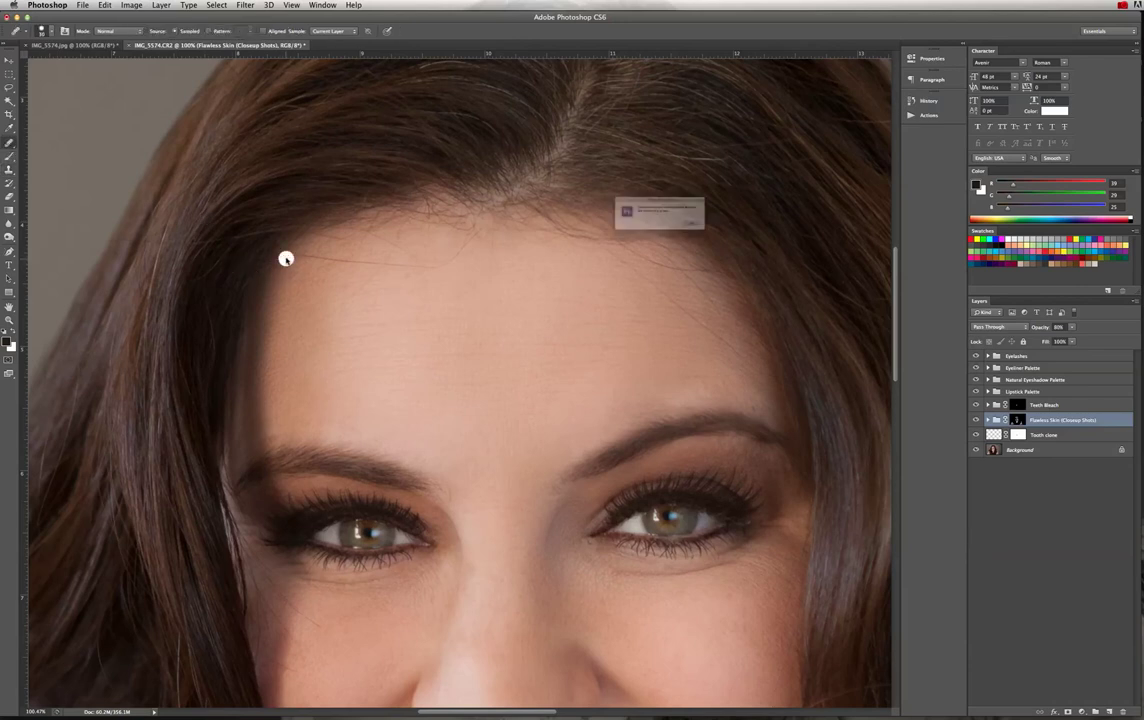
{"action": "left_click", "coordinate": [745, 237]}
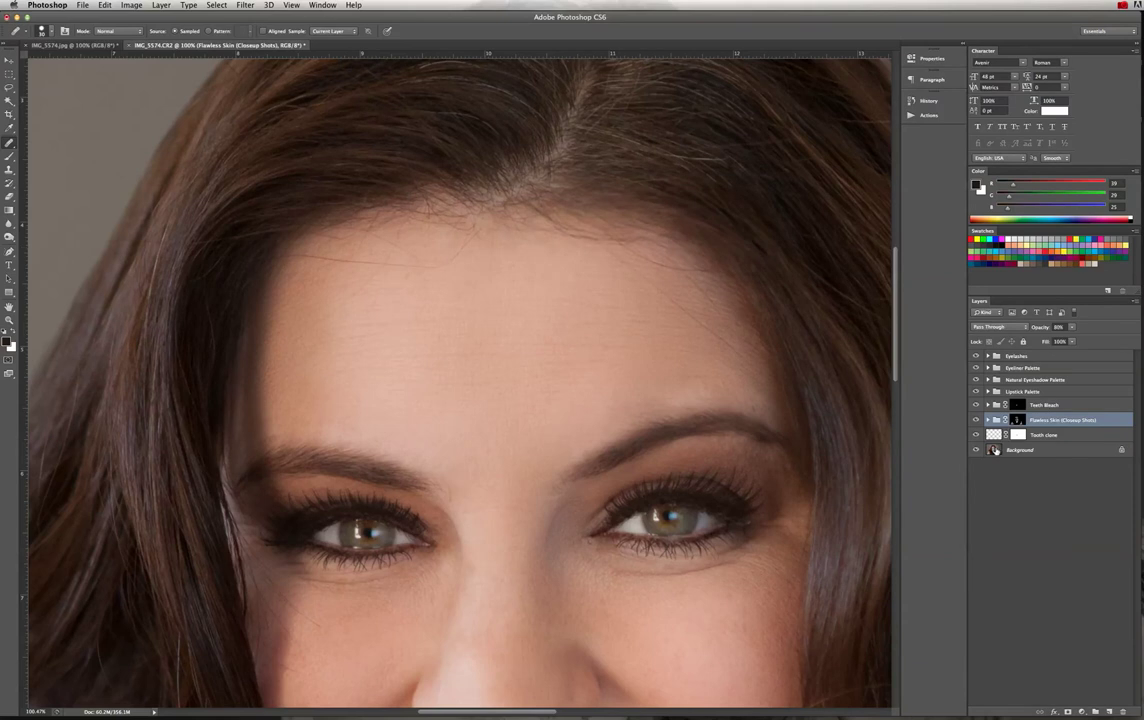
{"action": "left_click", "coordinate": [997, 451]}
{"action": "left_click", "coordinate": [285, 264]}
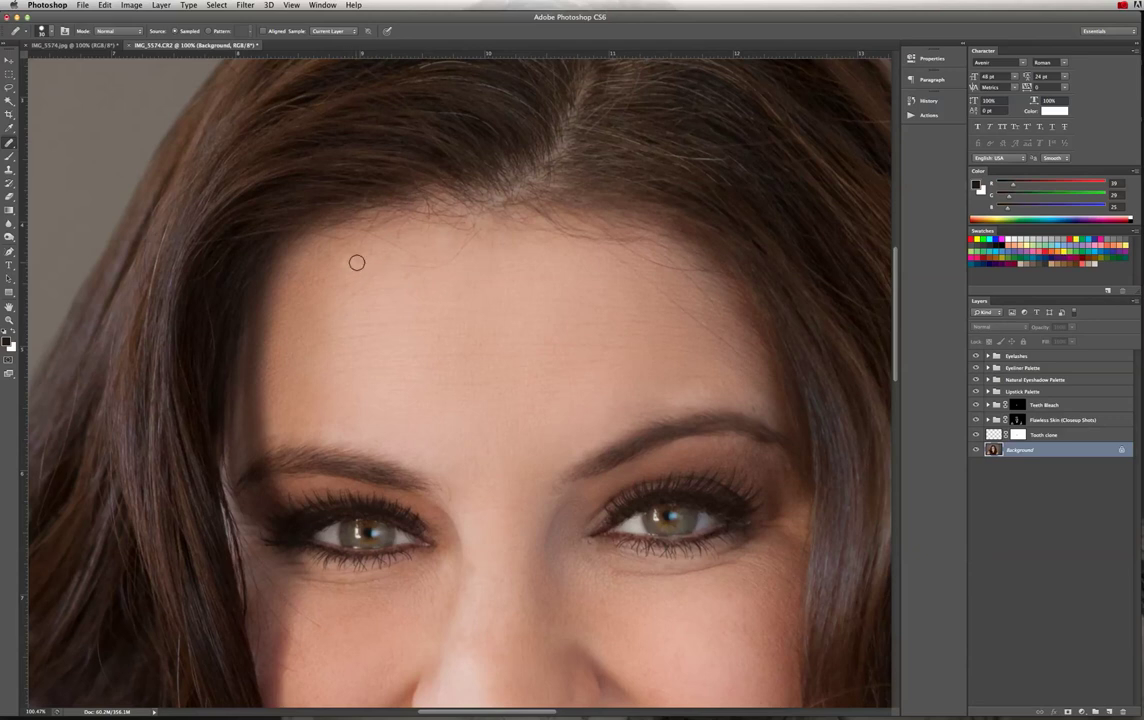
{"action": "left_click", "coordinate": [408, 274], "text": "alt"}
{"action": "mouse_move", "coordinate": [401, 266]}
{"action": "left_mouse_down"}
{"action": "mouse_move", "coordinate": [474, 257]}
{"action": "mouse_move", "coordinate": [478, 243]}
{"action": "mouse_move", "coordinate": [443, 264]}
{"action": "left_mouse_up"}
{"action": "left_click", "coordinate": [475, 253], "text": "alt"}
Compare the whole retouched portrait with the original IMG_5574.CR2 history snapshot, and return to the last Healing Brush state.
{"action": "key", "text": "super+0"}
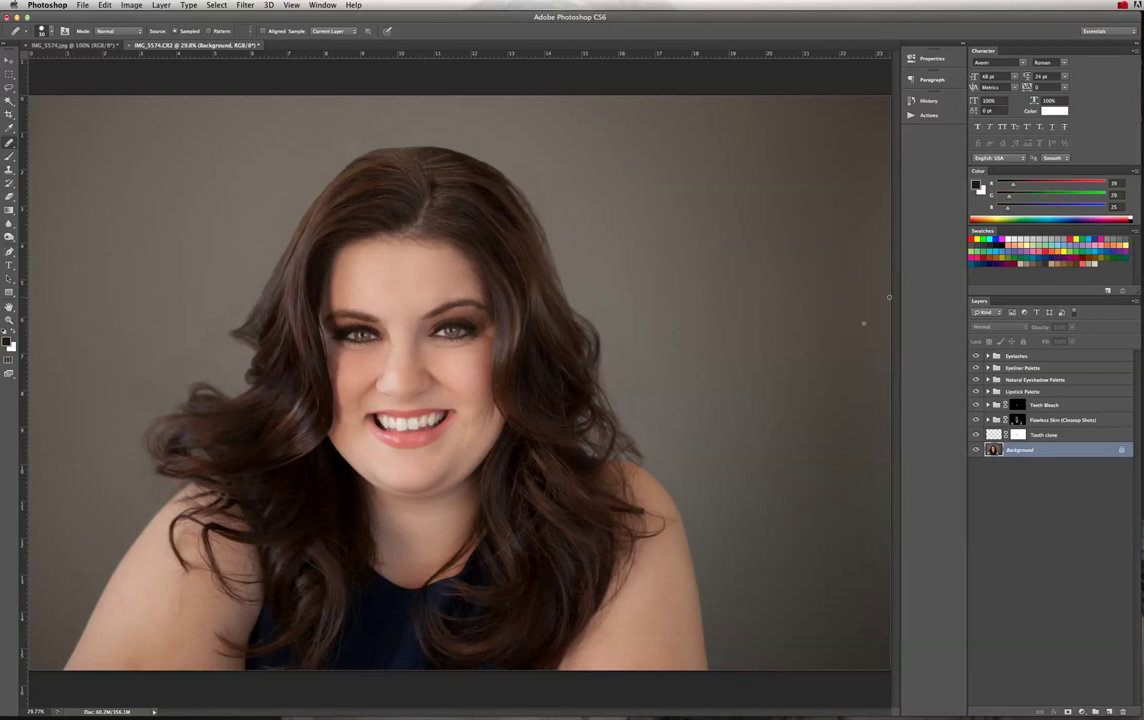
{"action": "left_click", "coordinate": [932, 58]}
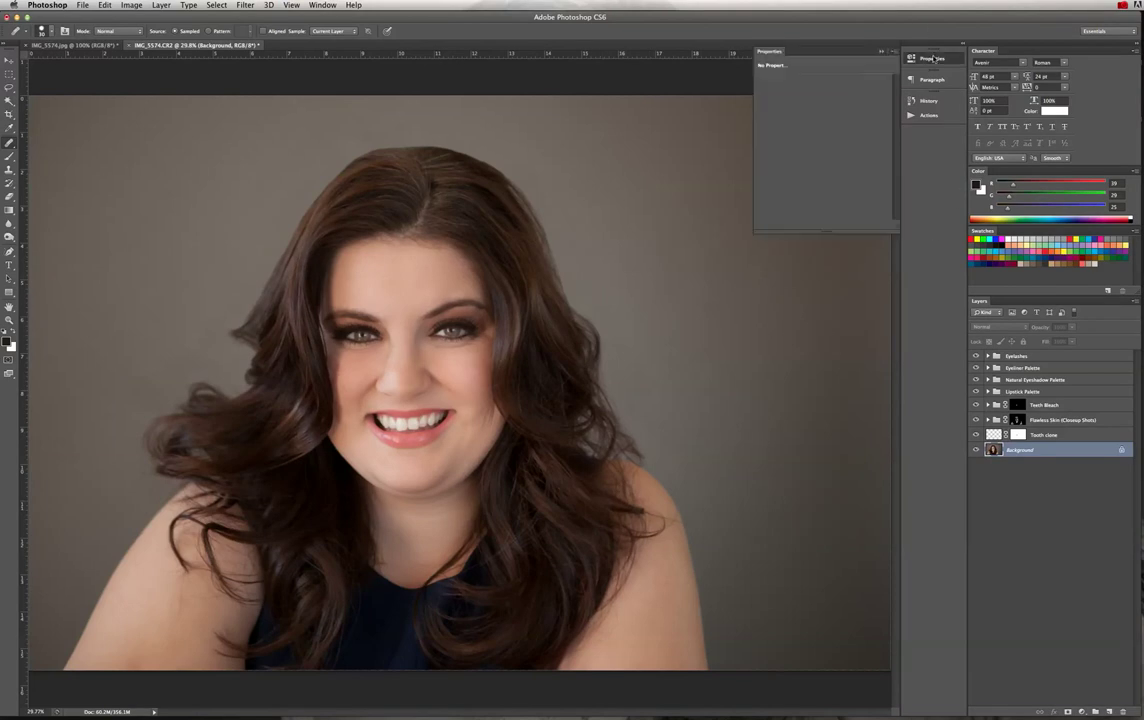
{"action": "left_click", "coordinate": [929, 101]}
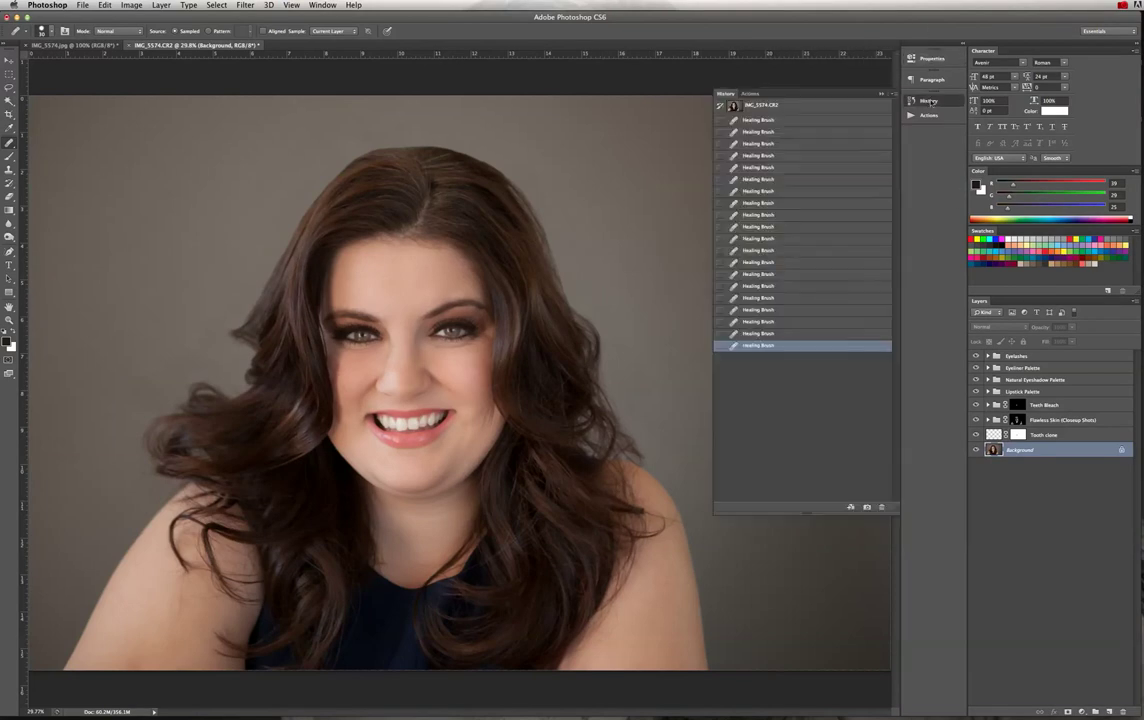
{"action": "left_click", "coordinate": [808, 106]}
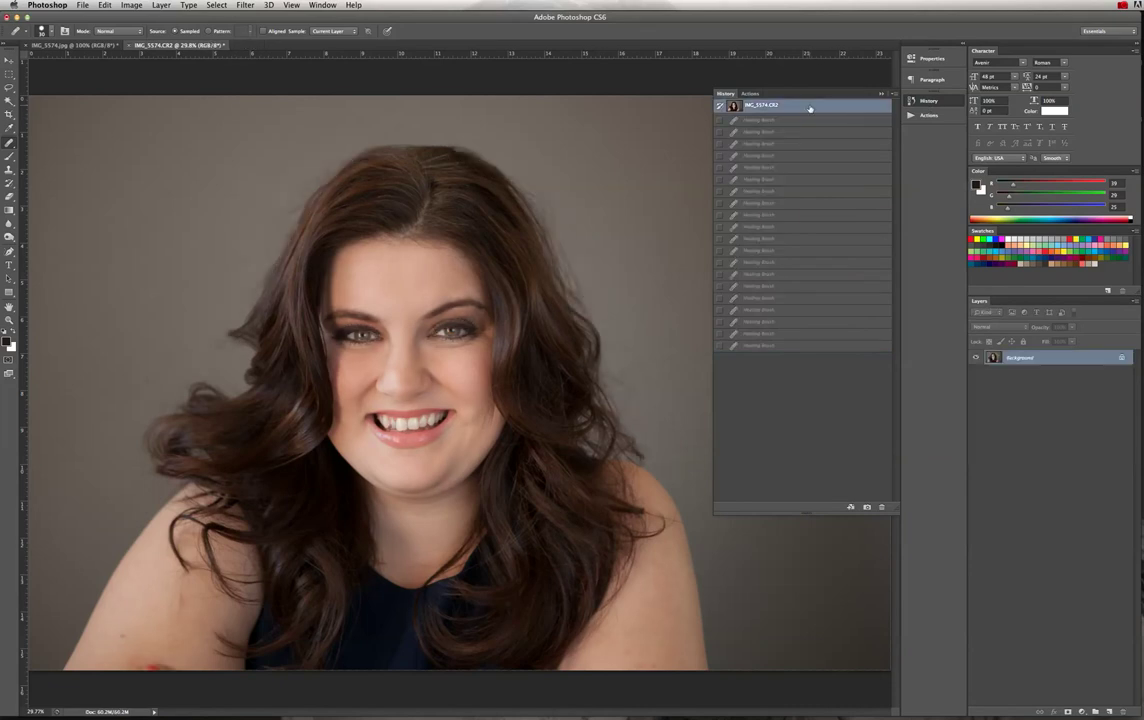
{"action": "left_click", "coordinate": [778, 346]}
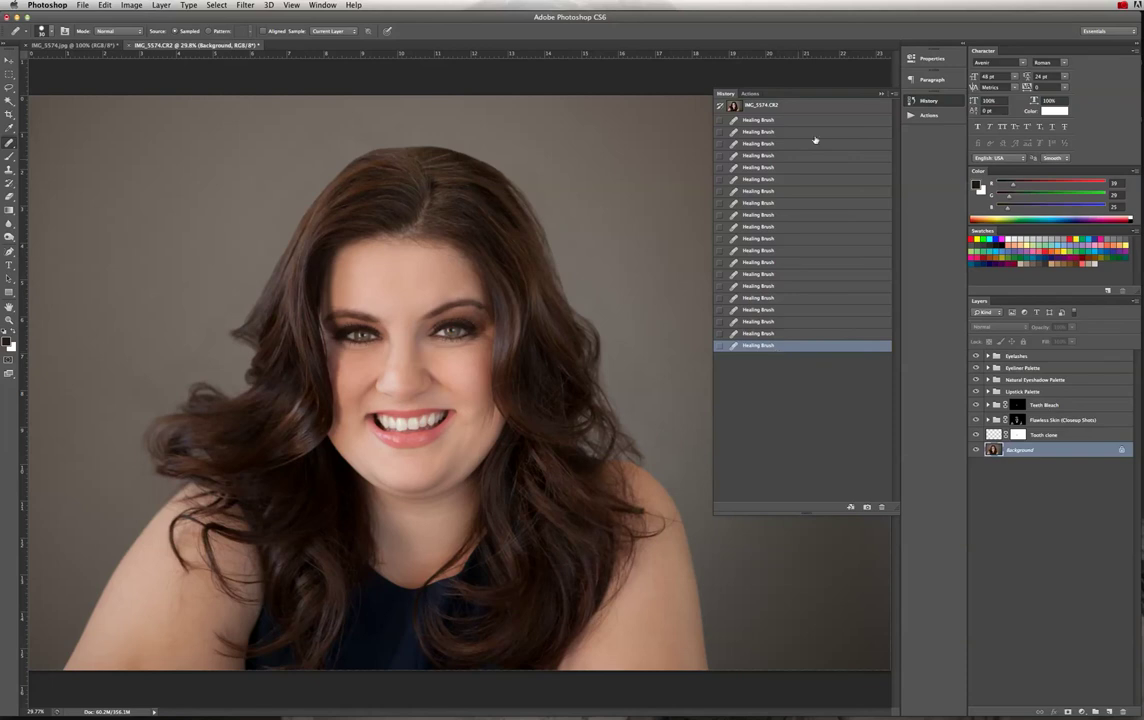
{"action": "left_click", "coordinate": [882, 95]}
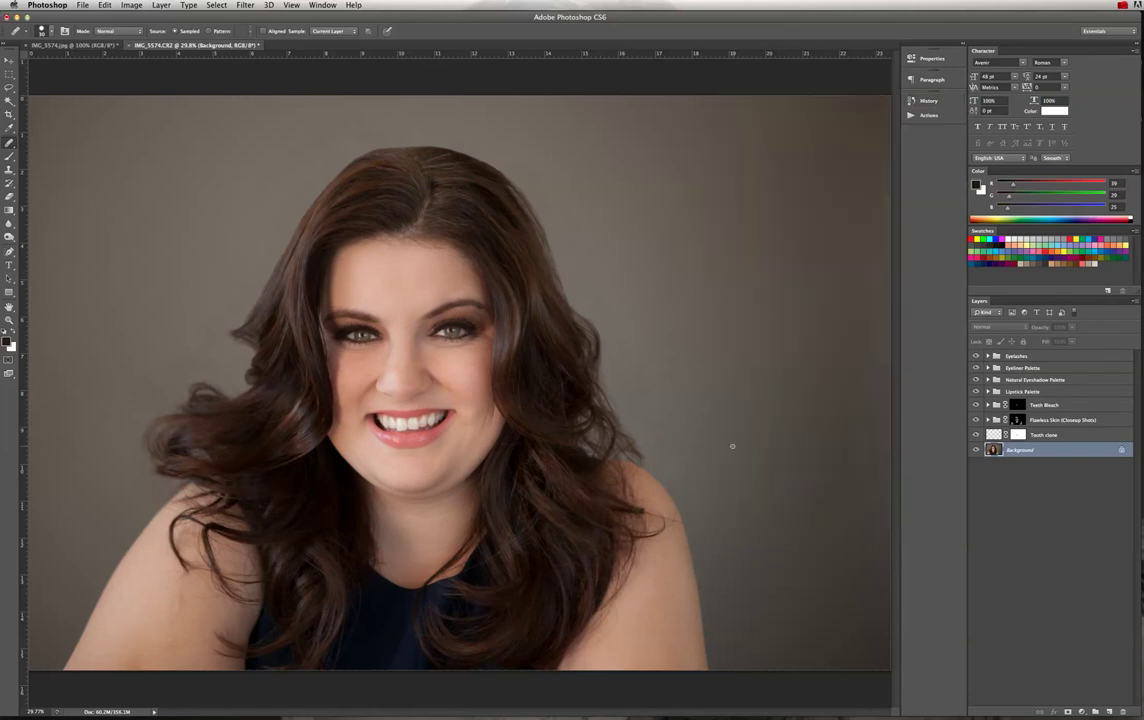